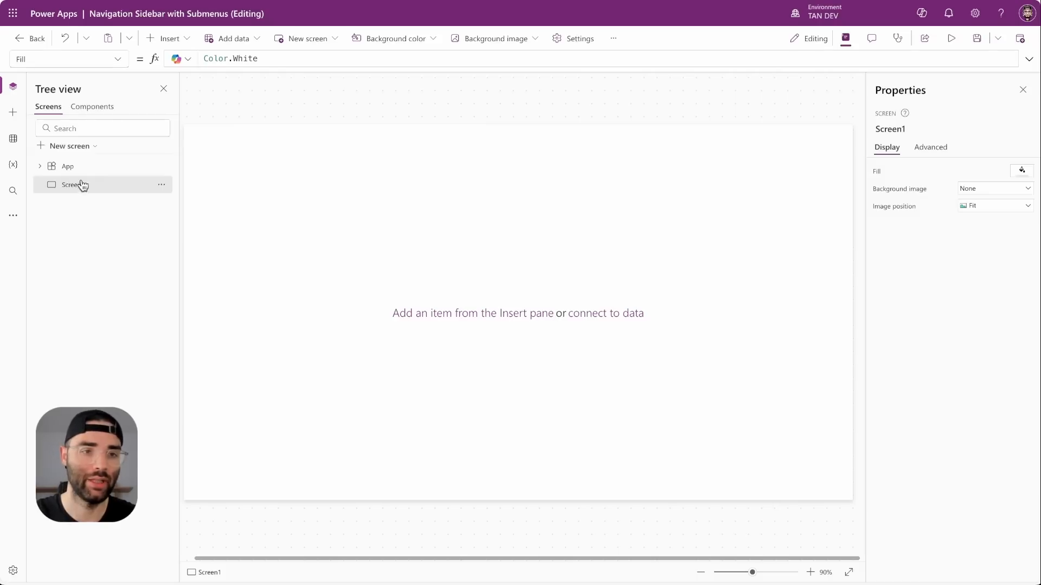
Step: Open the App object's OnStart formula and enlarge the formula editor
left_click(80, 167)
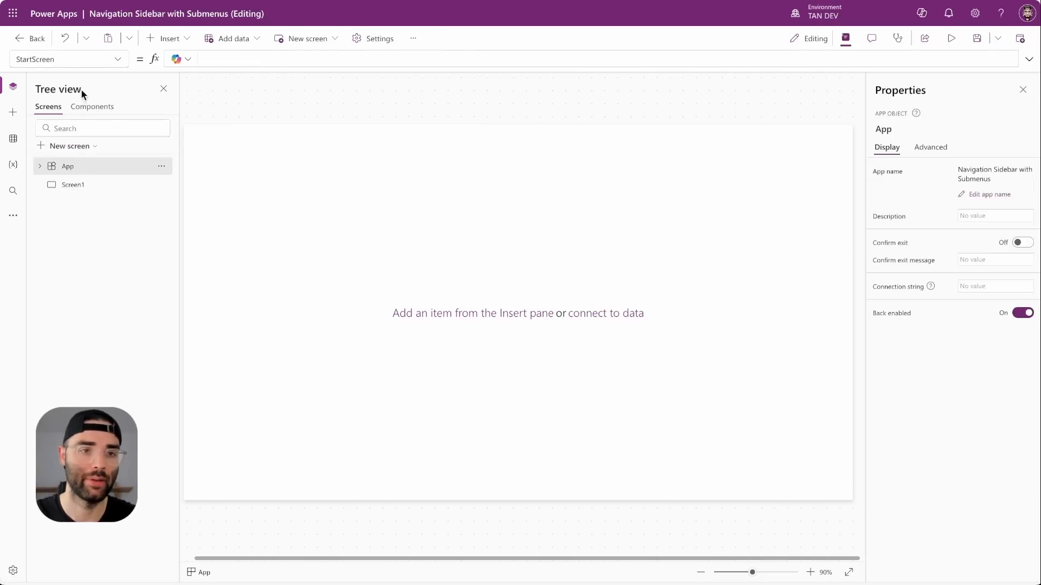
left_click(117, 59)
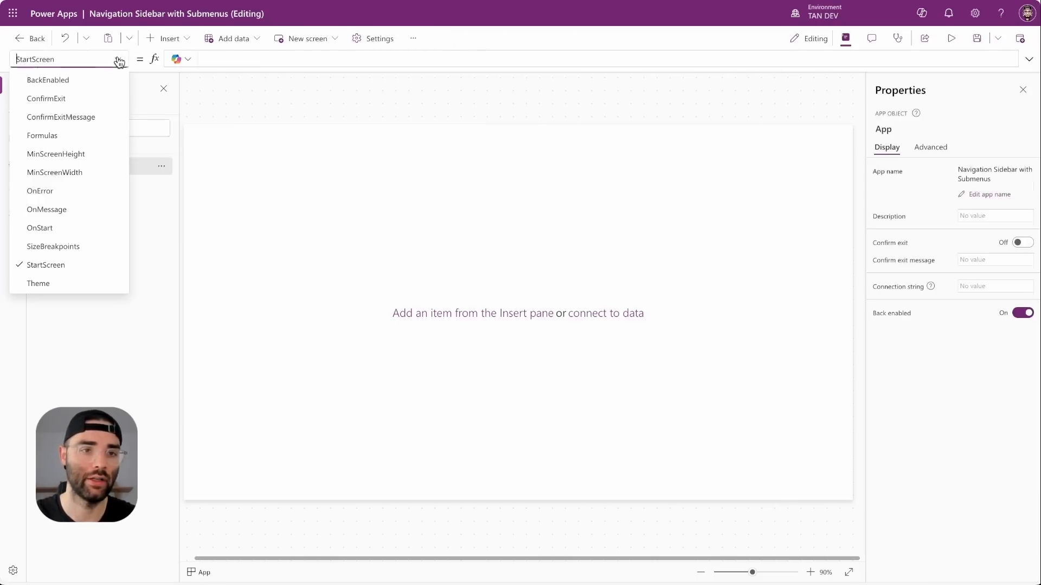
left_click(64, 228)
left_click_drag(935, 69, 393, 447)
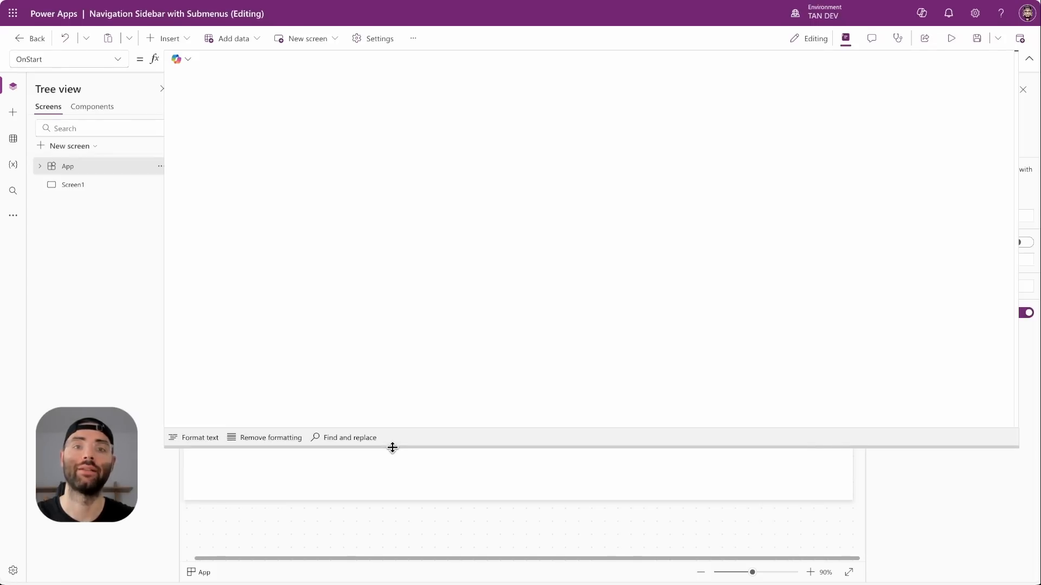
Step: Start a ClearCollect formula in OnStart with colNavigationItems as the collection
left_click(275, 179)
type("ClearCollect(     ")
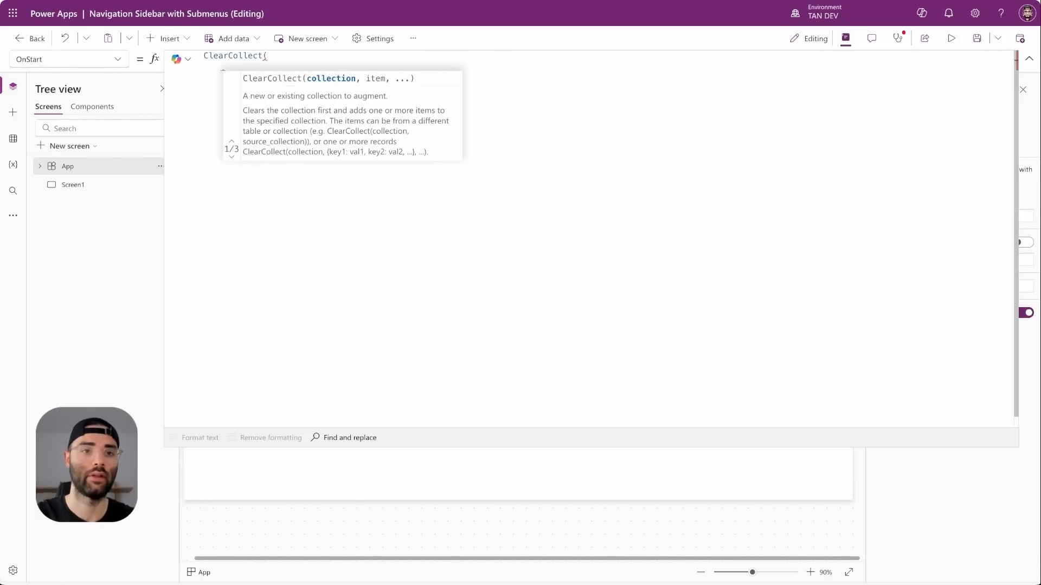
type("c")
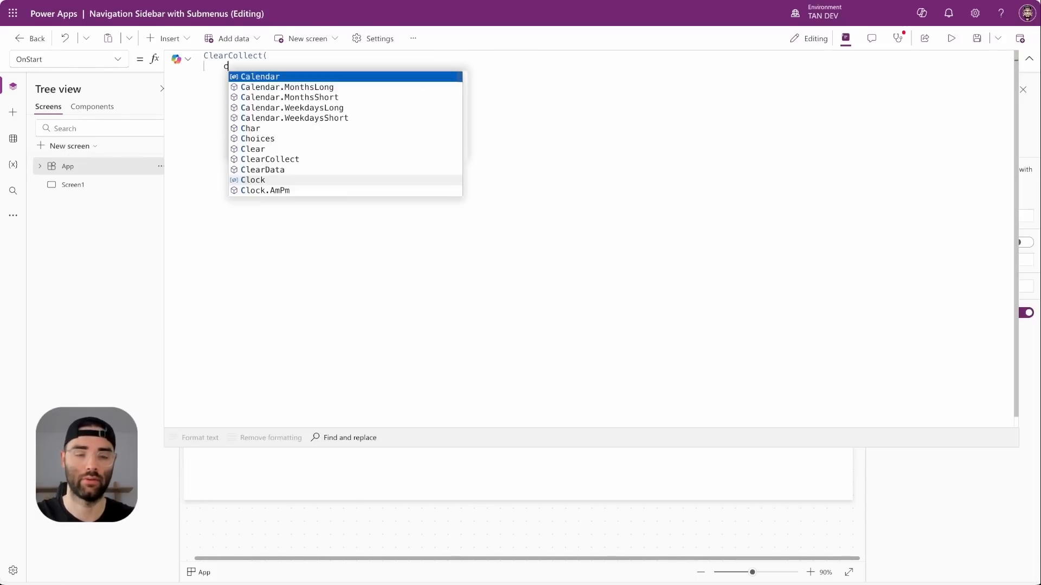
type("olNavigationItems,")
key("Return")
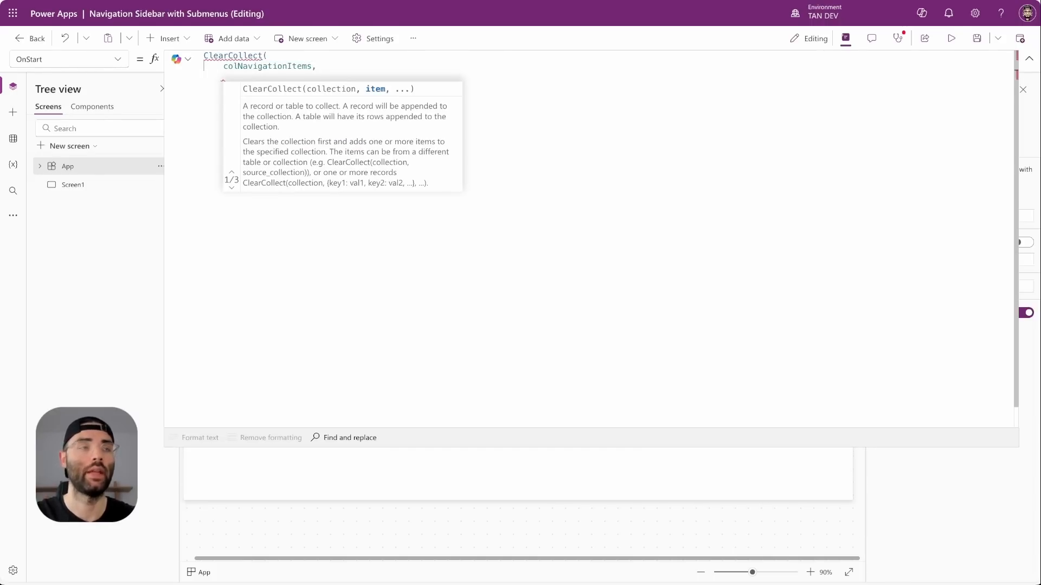
Step: Start the first record of colNavigationItems with Id: 1 and Title: "Dashboard"
type("{")
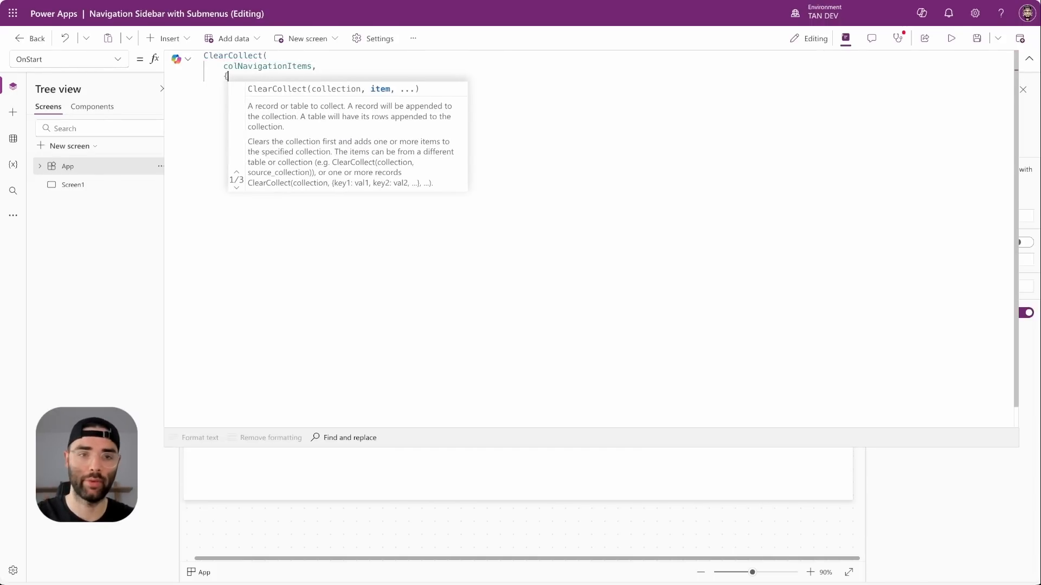
key("Return")
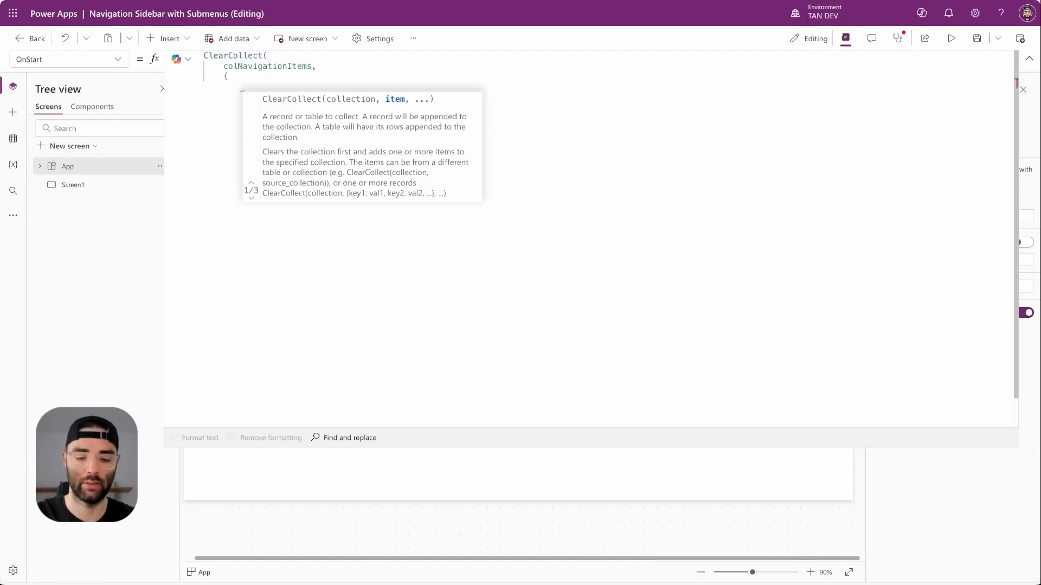
type("Id: 1")
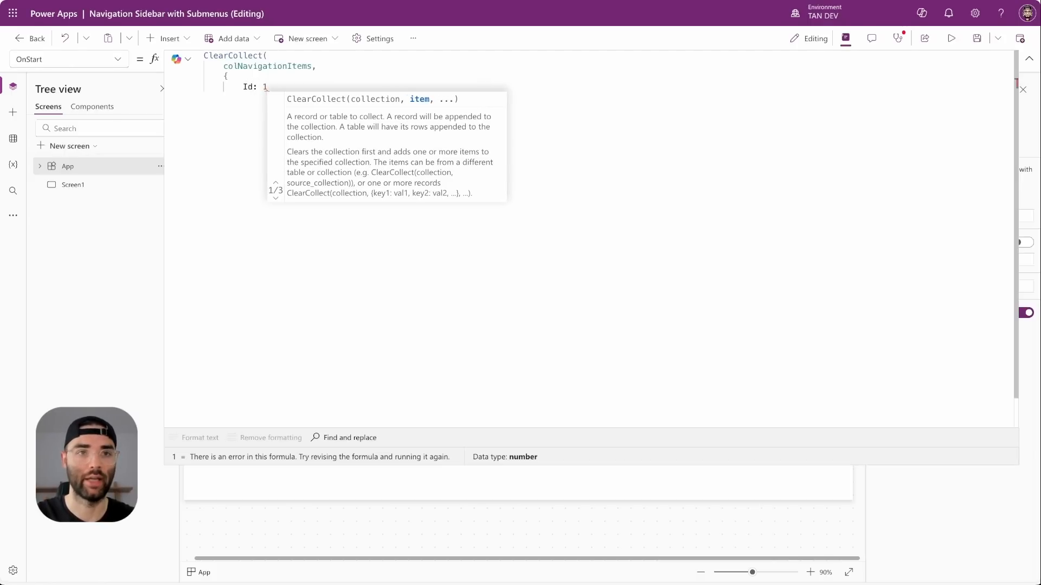
type(",")
key("Return")
type("Title")
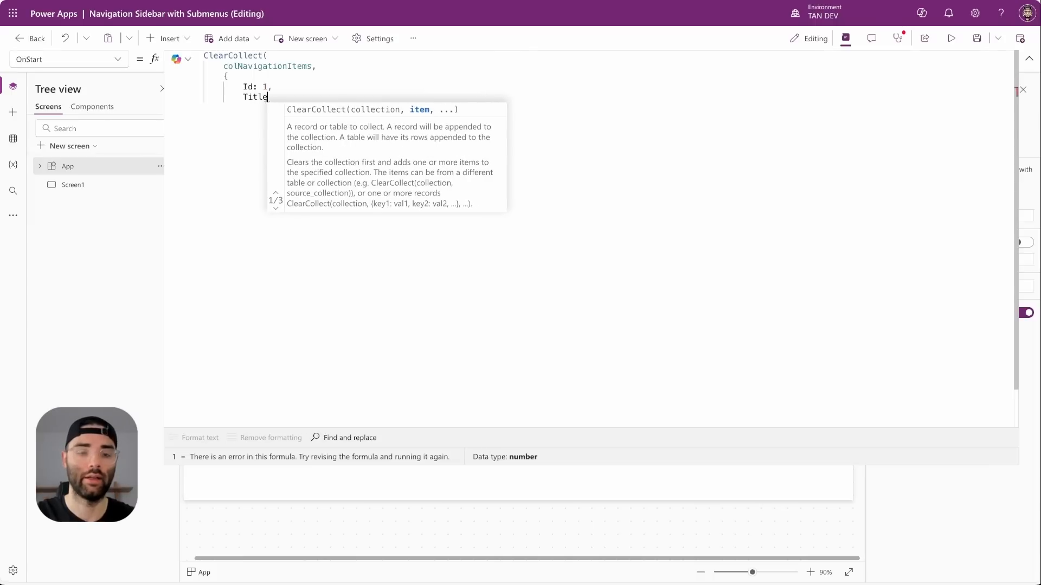
type(": \"Dash")
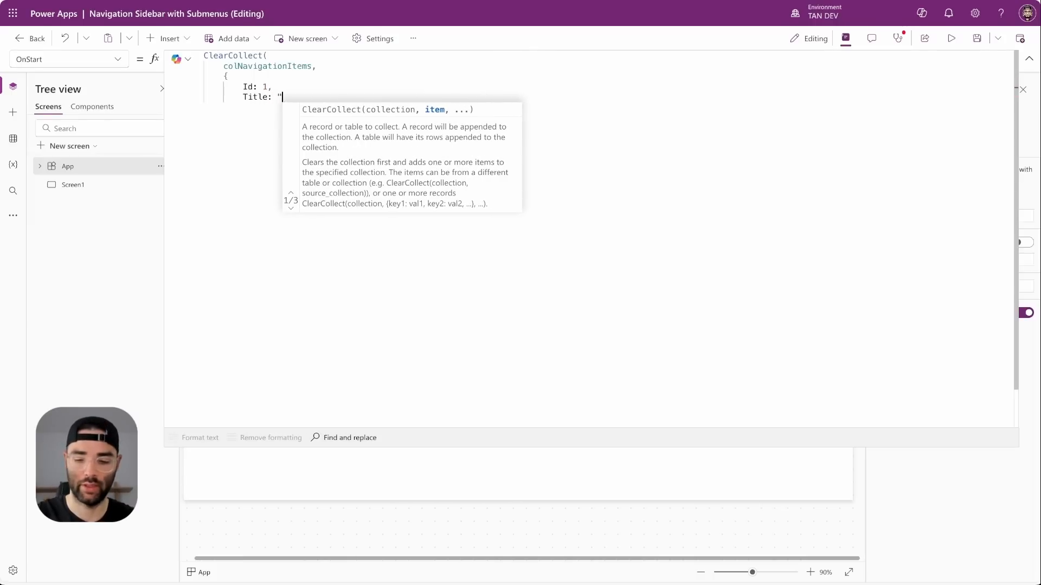
type("board\",")
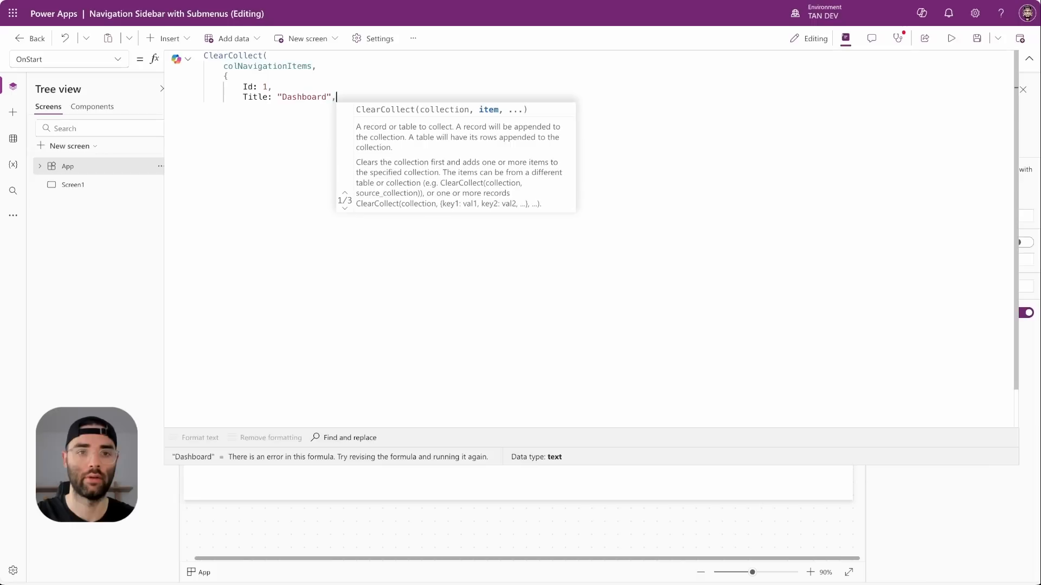
Step: Add Icon: "Home" to the Dashboard record
key("shift+Return")
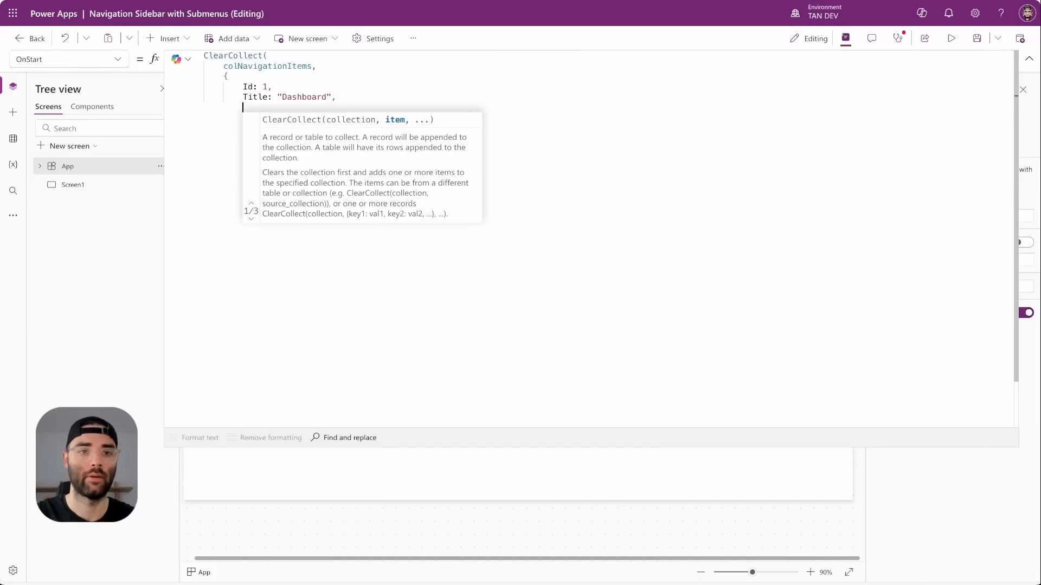
type("Icon:")
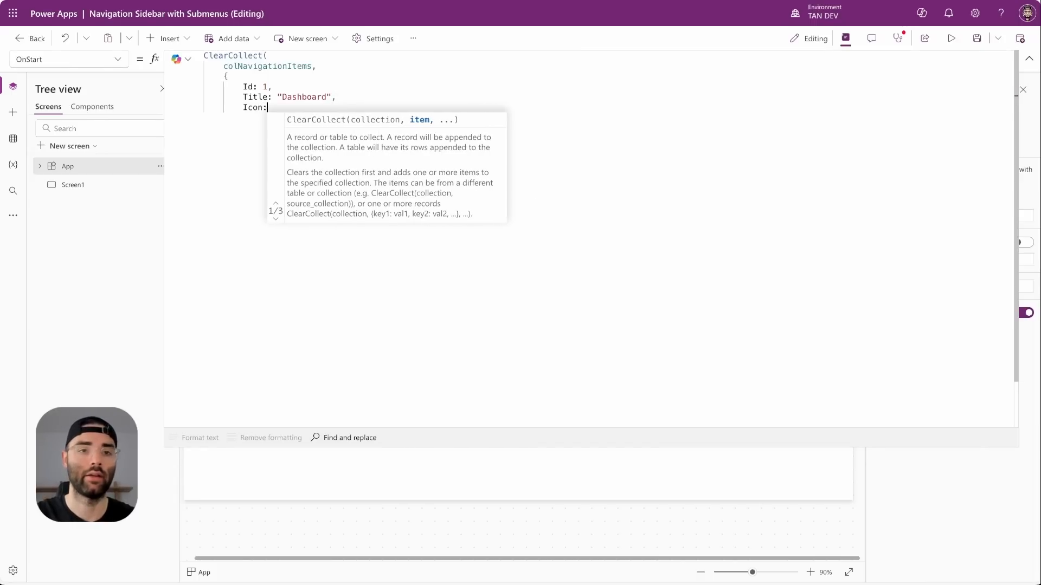
type(" \"Home\",")
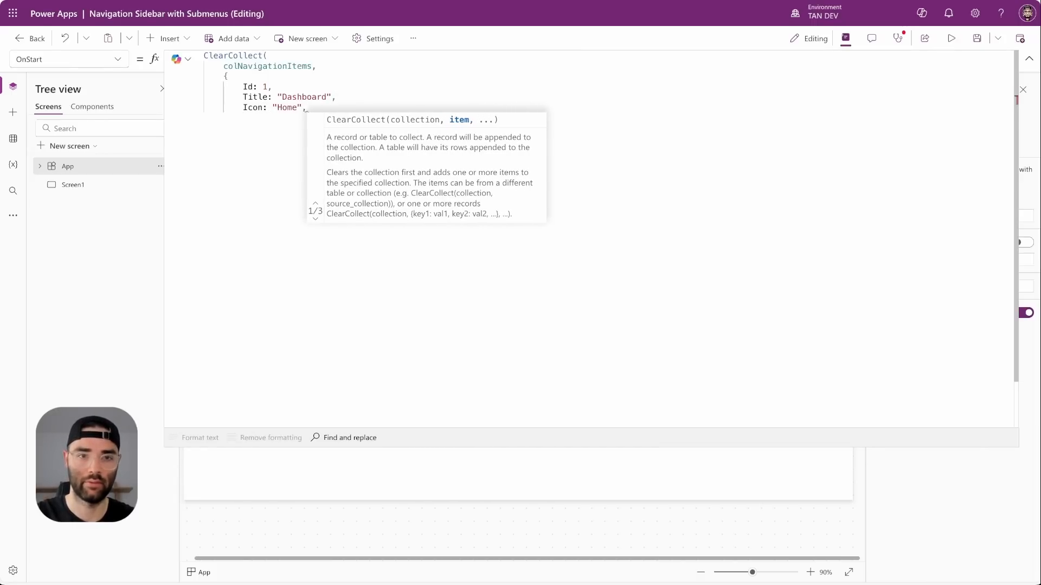
key("shift+Return")
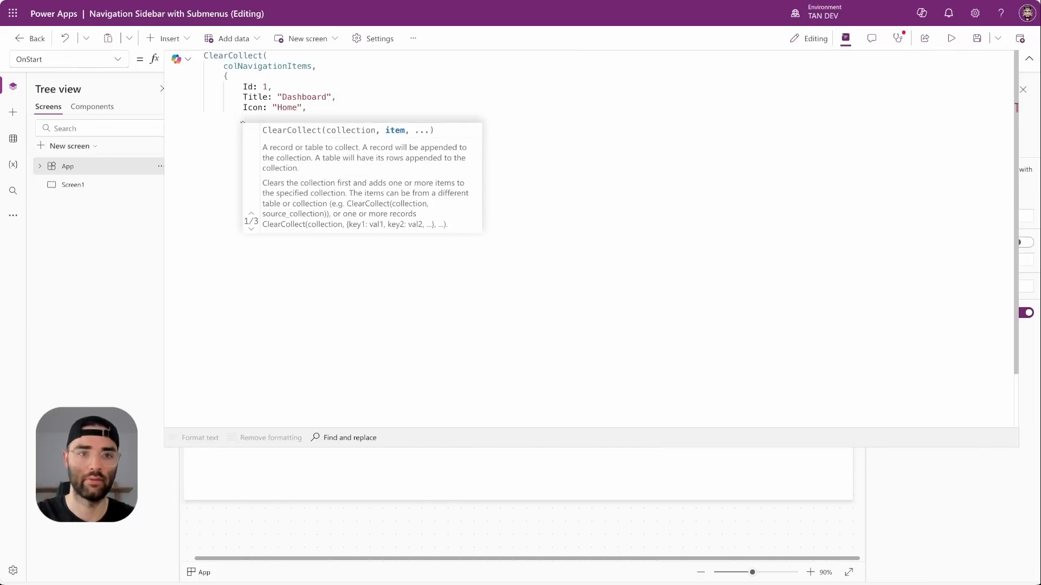
Step: Add Screen: App.ActiveScreen as the Dashboard record's last field and close the record, followed by a comma
type("Screen")
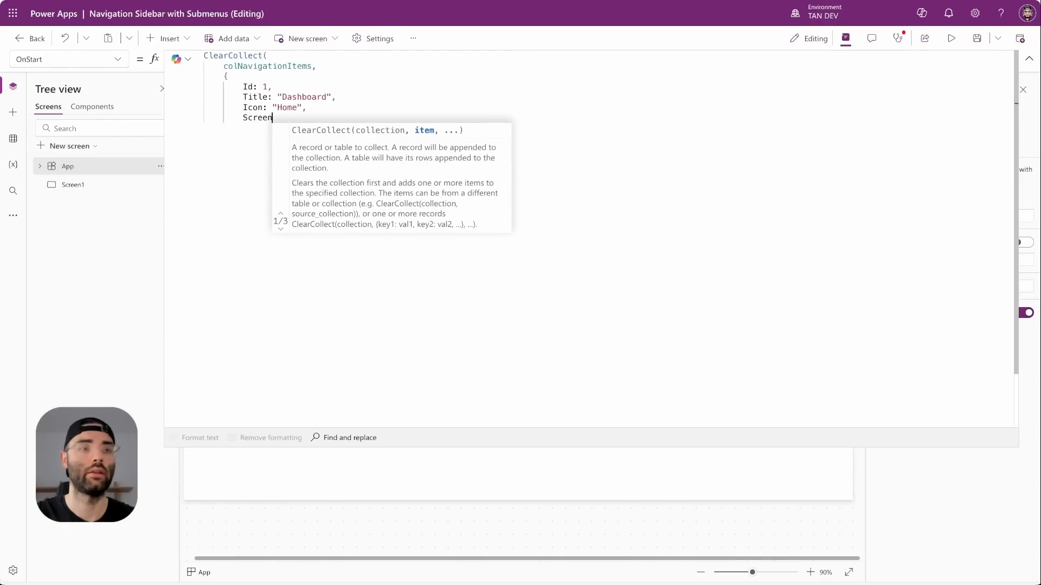
type(": App.ActiveScreen")
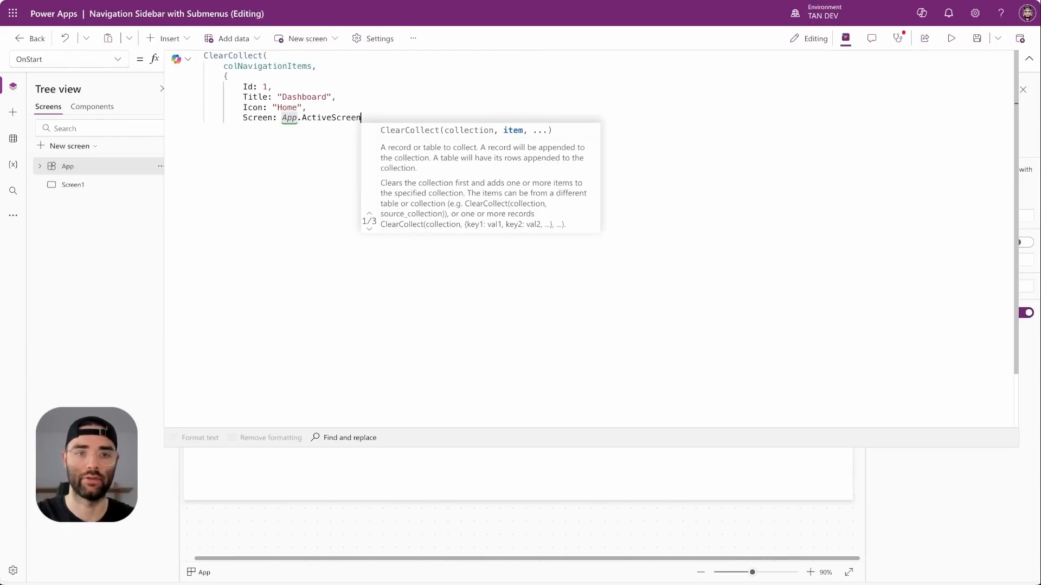
type(",")
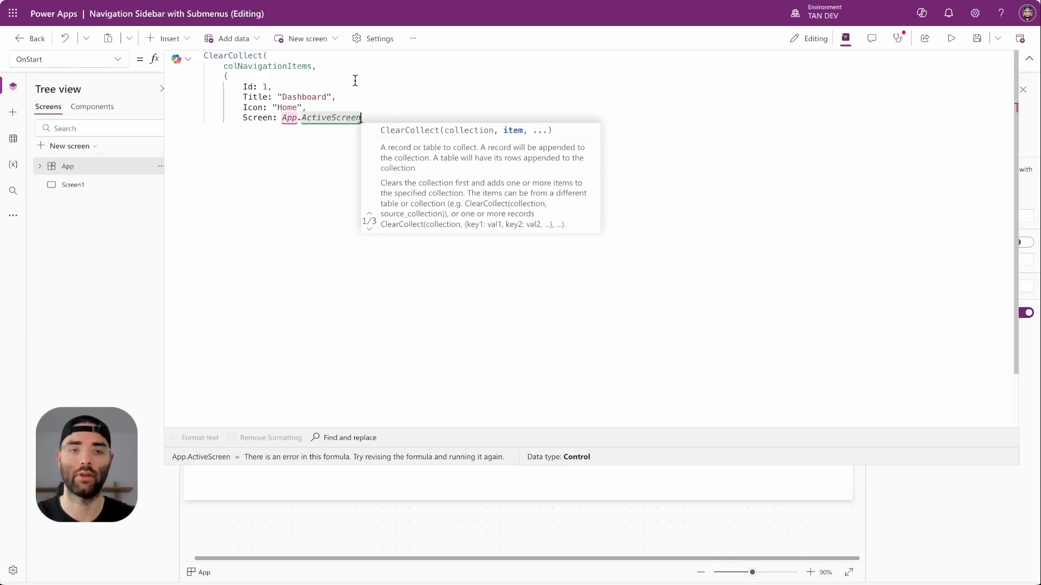
left_click_drag(363, 117, 420, 118)
type(",")
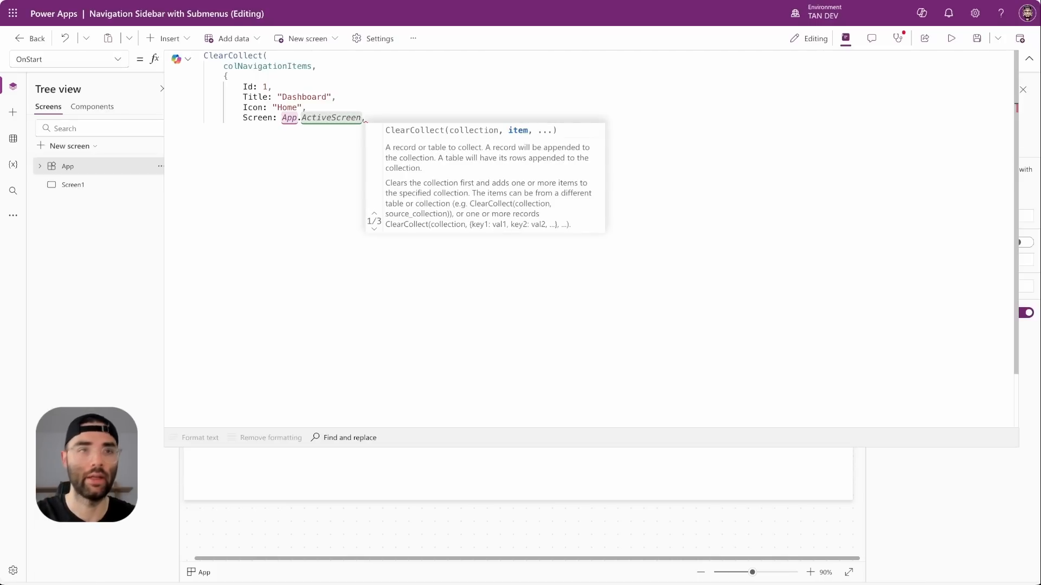
key("BackSpace")
key("Return")
type("}")
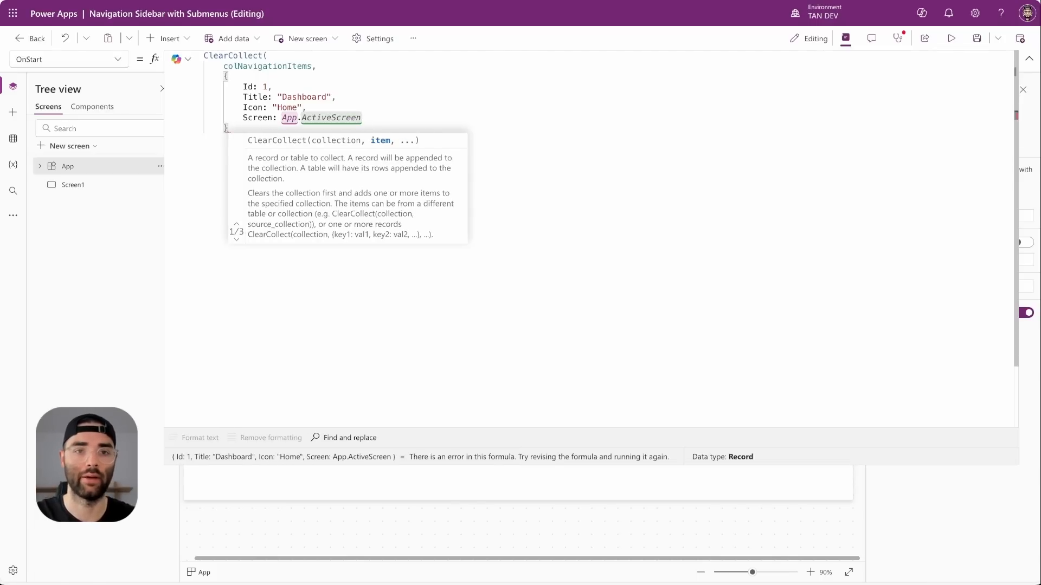
type(",,")
key("Return")
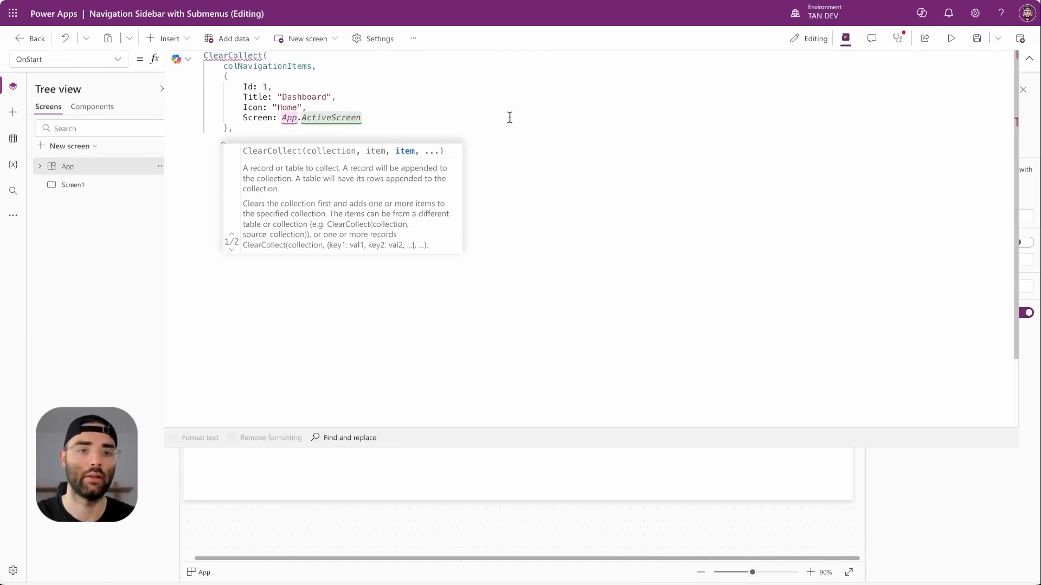
Step: Start a second record in colNavigationItems with Id: 2 and Title: "Sales"
type("{Id")
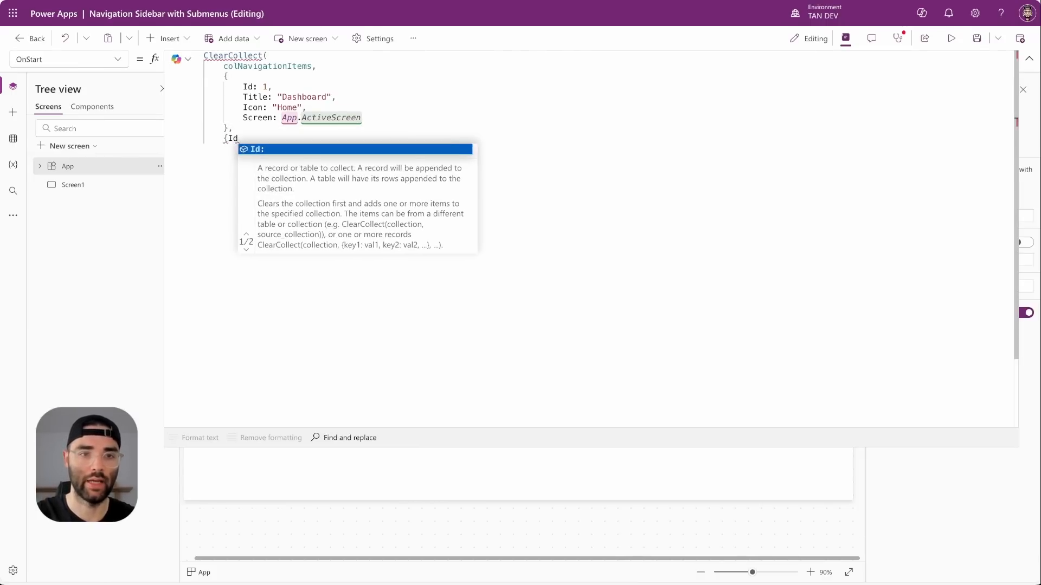
key("Return")
type("Id:")
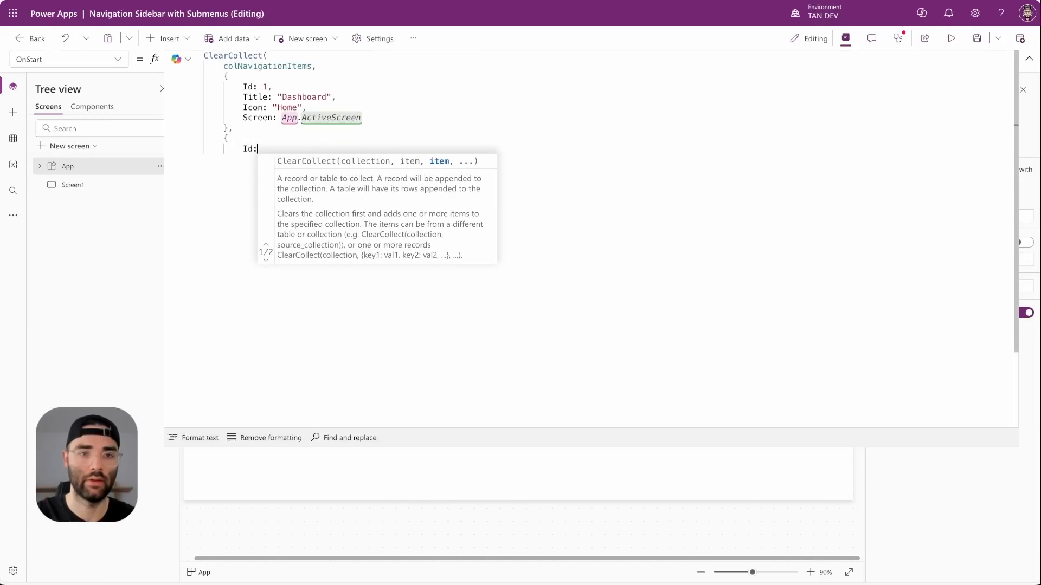
type(" 2,I")
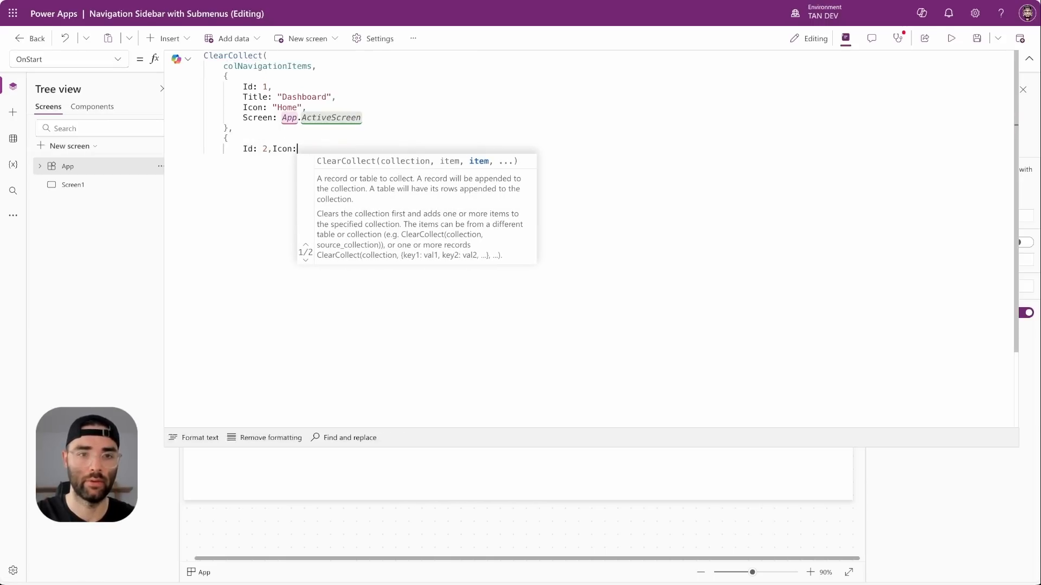
key("Return")
type("Title")
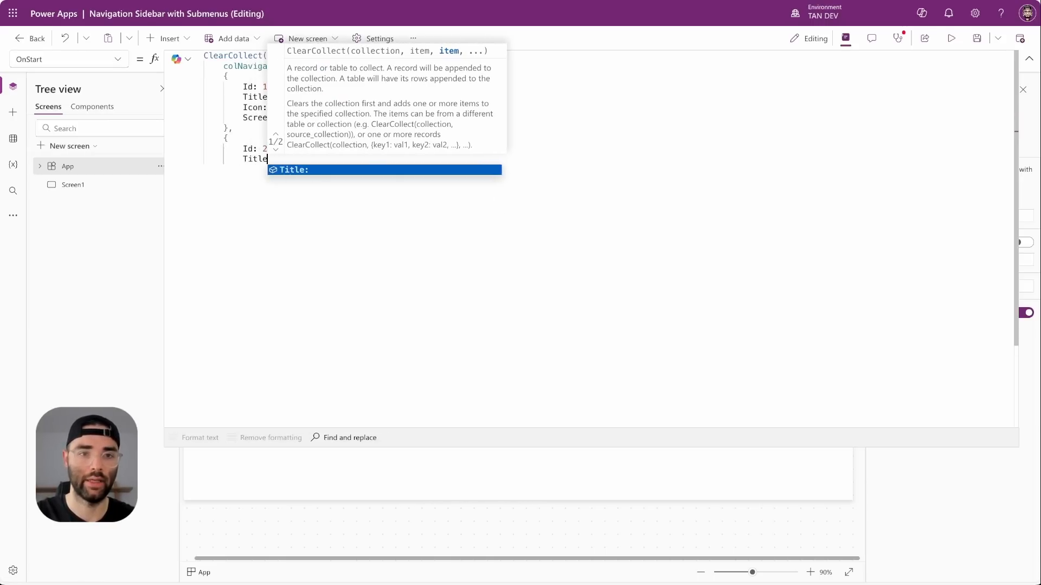
type(": \"Sa")
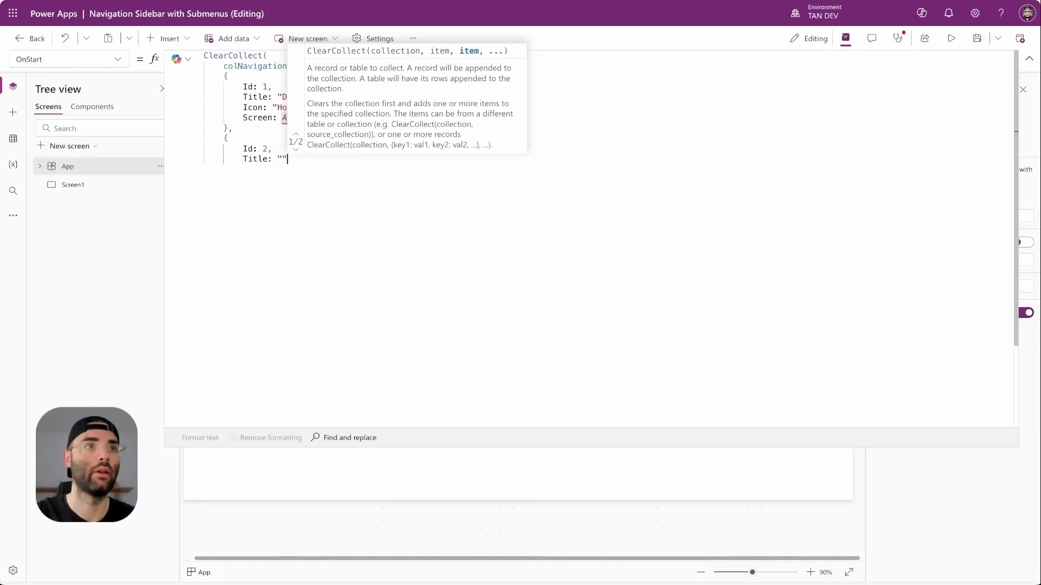
type("les\",")
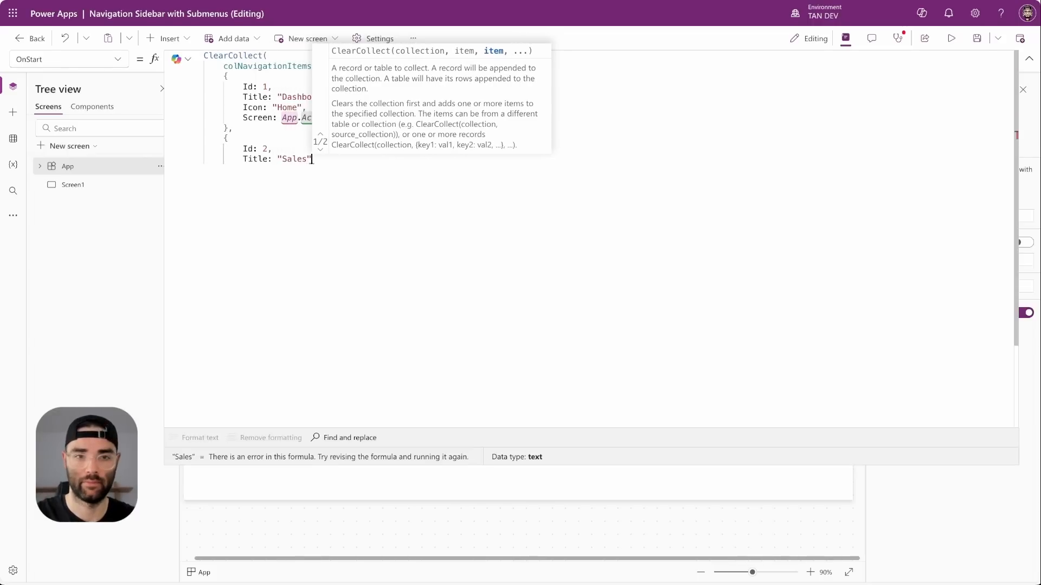
Step: Add Icon: "DocumentBulletList" to the Sales record
key("Return")
type("Icon")
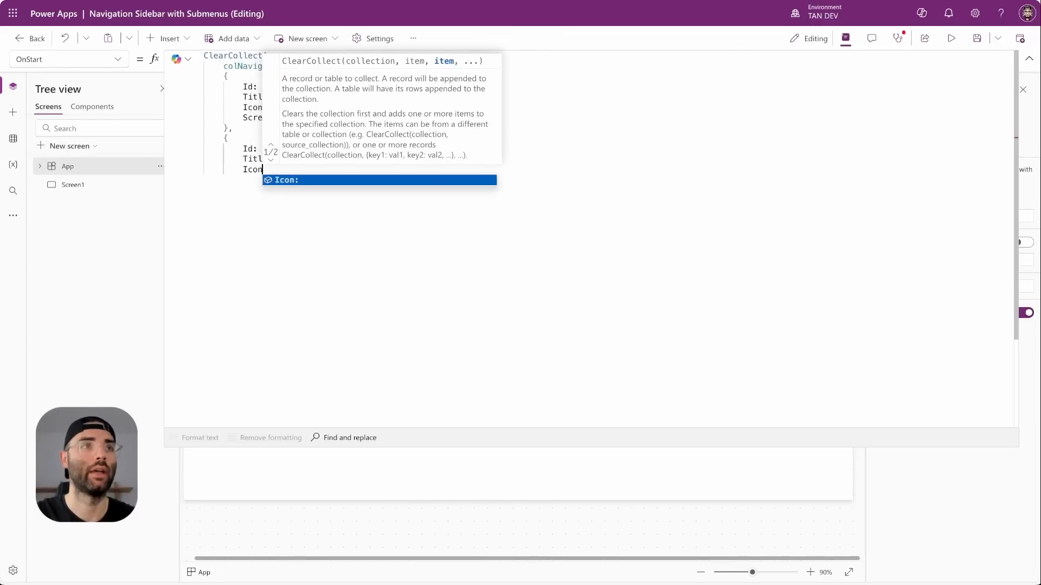
type(": \"De")
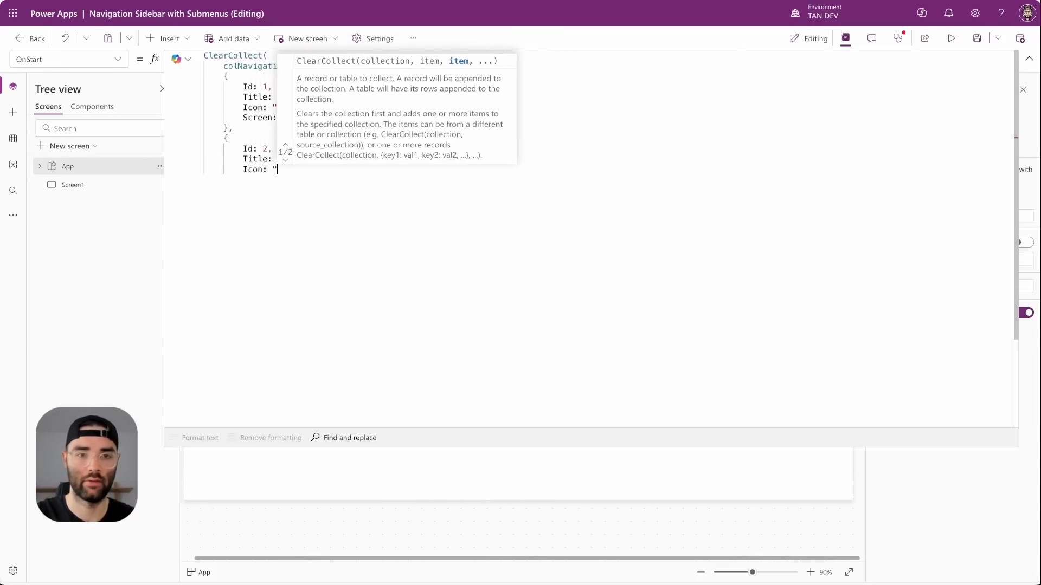
type("cumentBut")
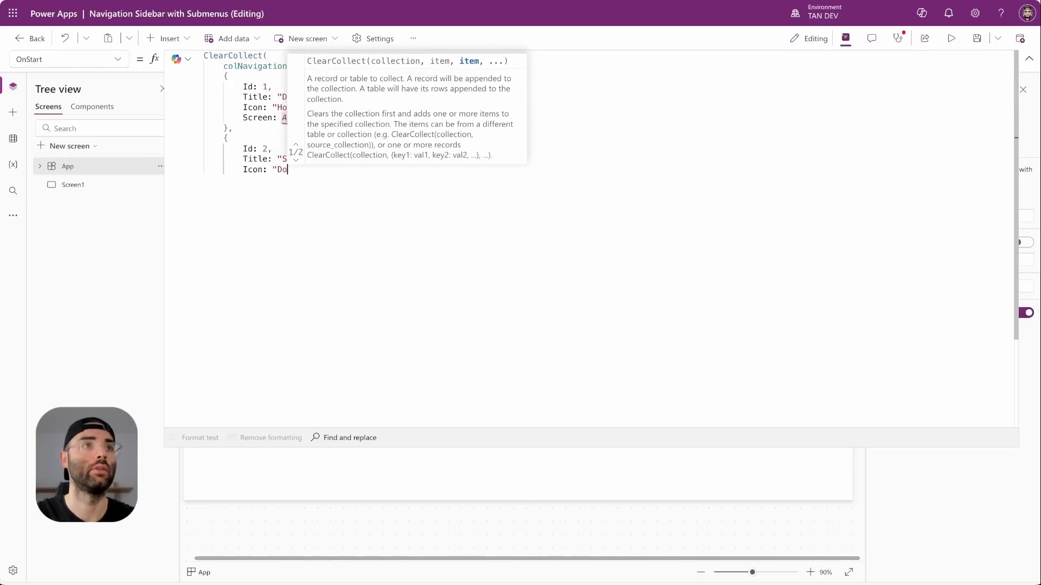
type("le")
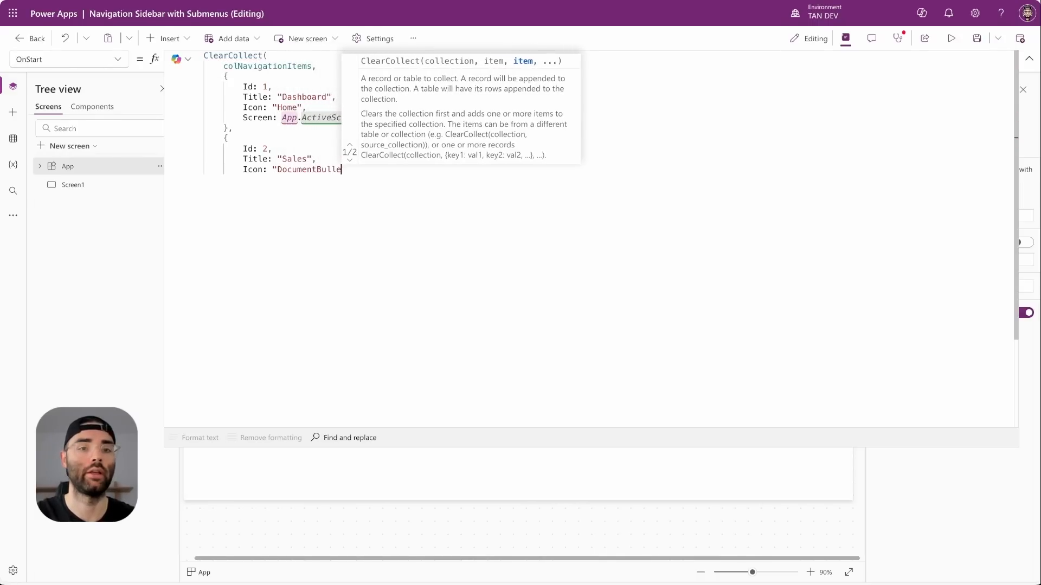
type("tList\",")
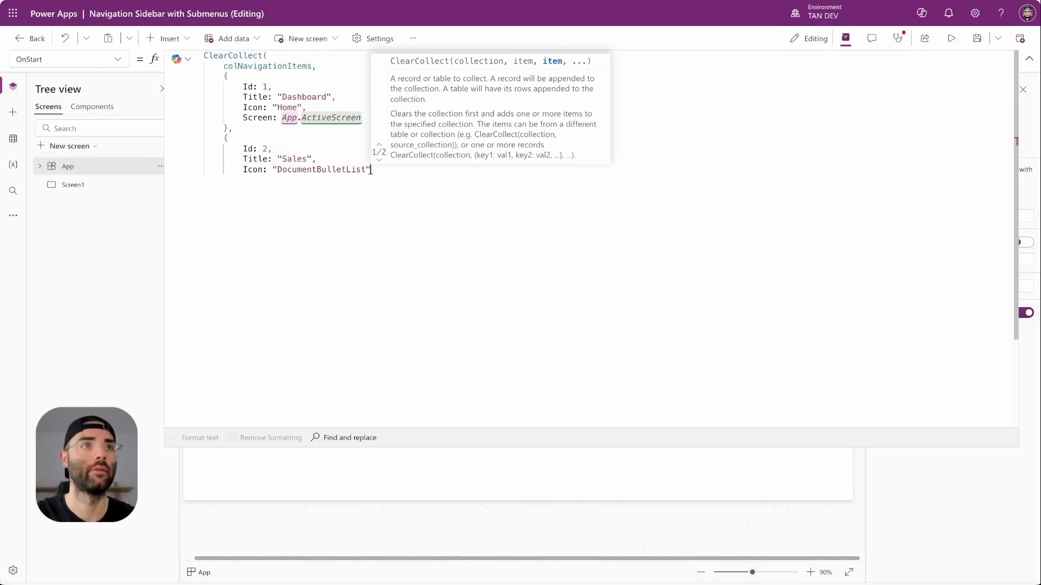
Step: Add Expanded: false to the Sales record, followed by a comma
key("Return")
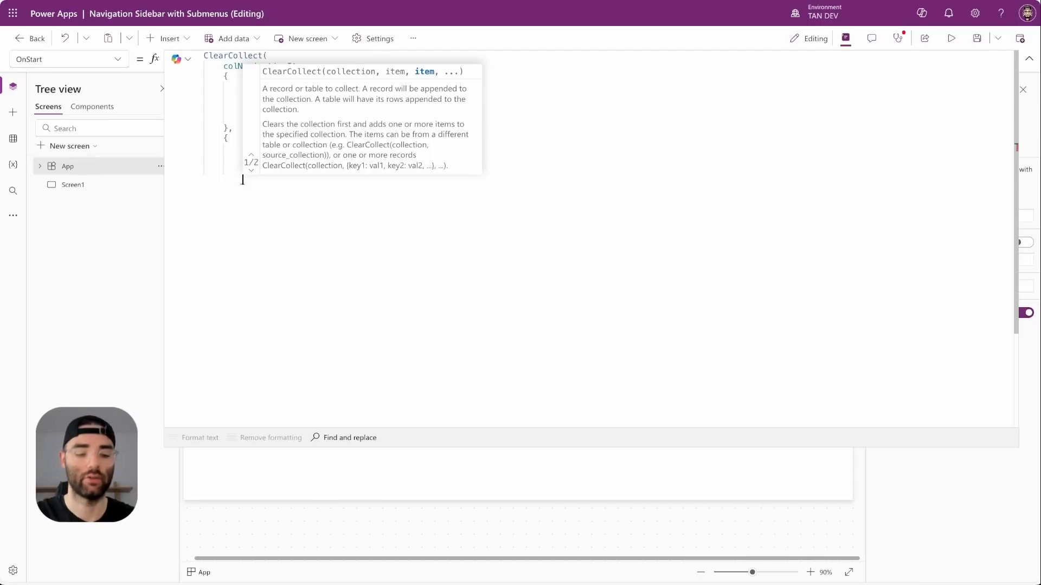
type("Expa")
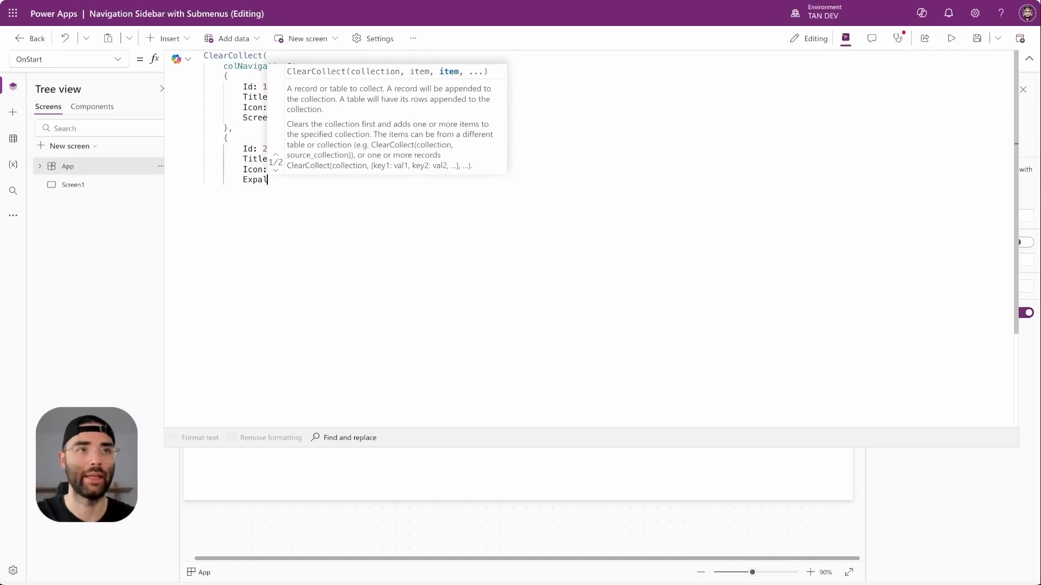
type("nded")
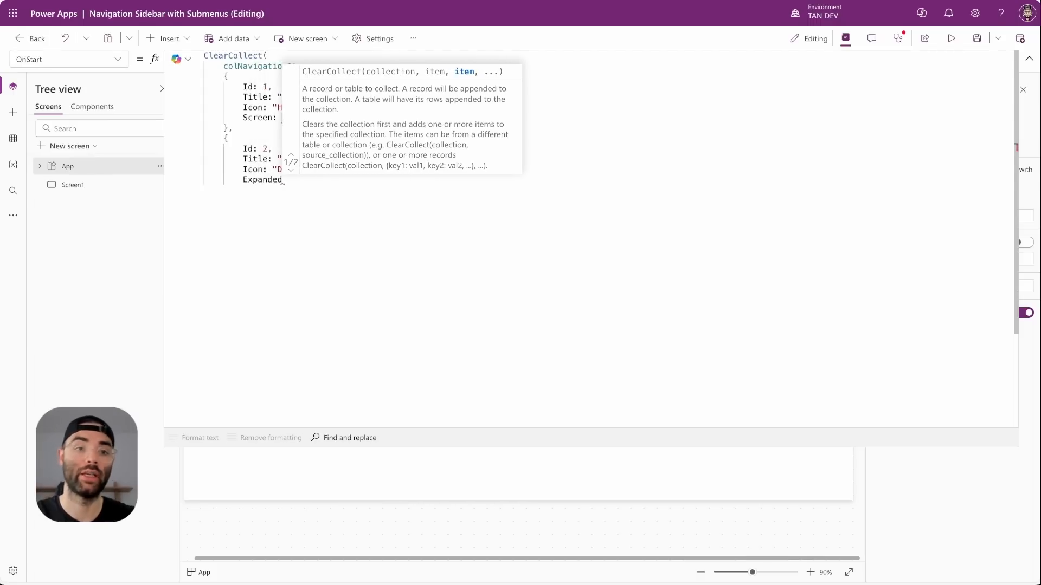
type(":")
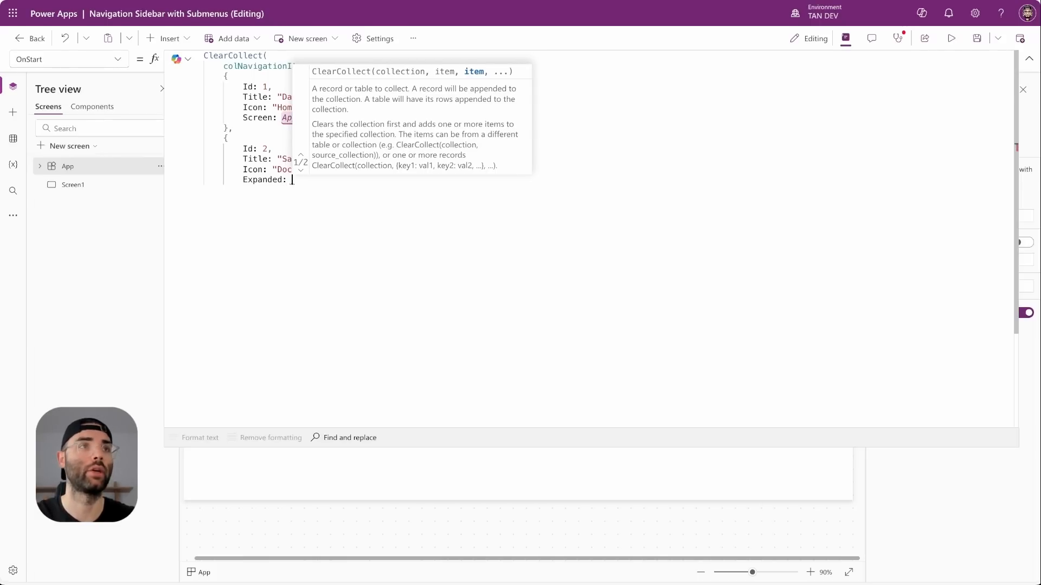
type(" false")
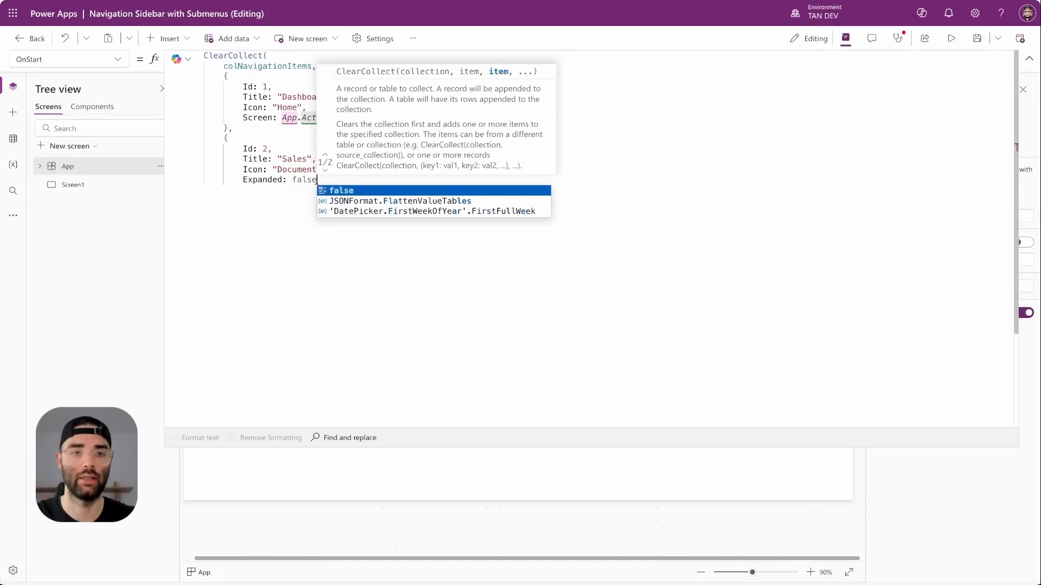
type(",")
key("Return")
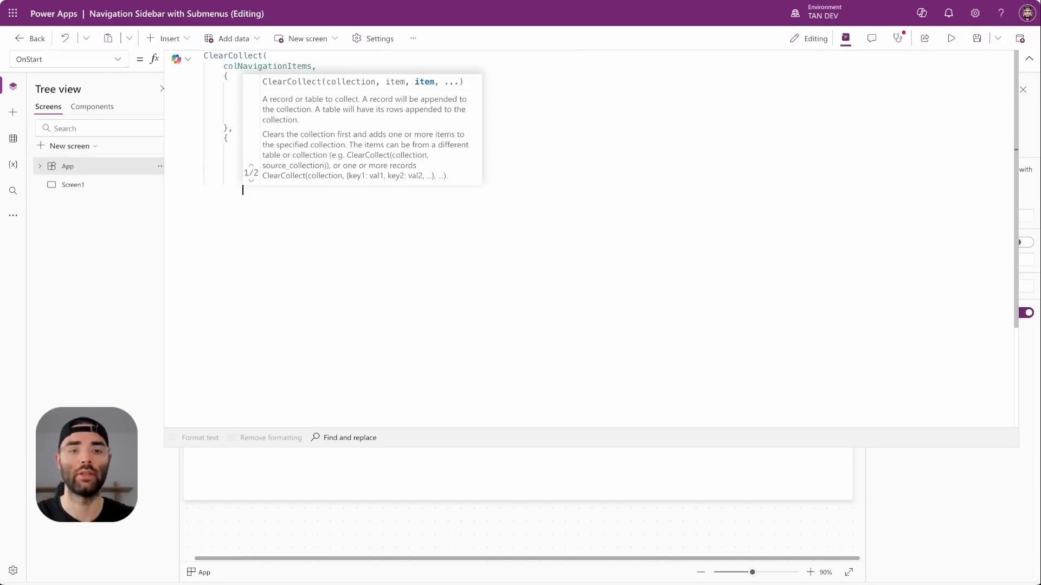
Step: Add Screen: Blank() to the Sales record below the Expanded field, followed by a comma
left_click(239, 128)
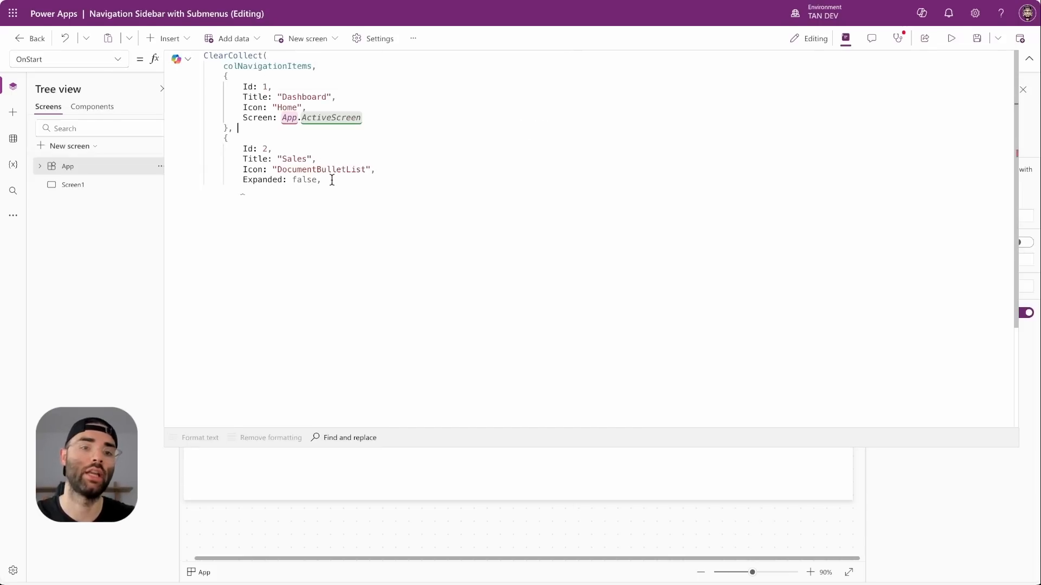
left_click(324, 188)
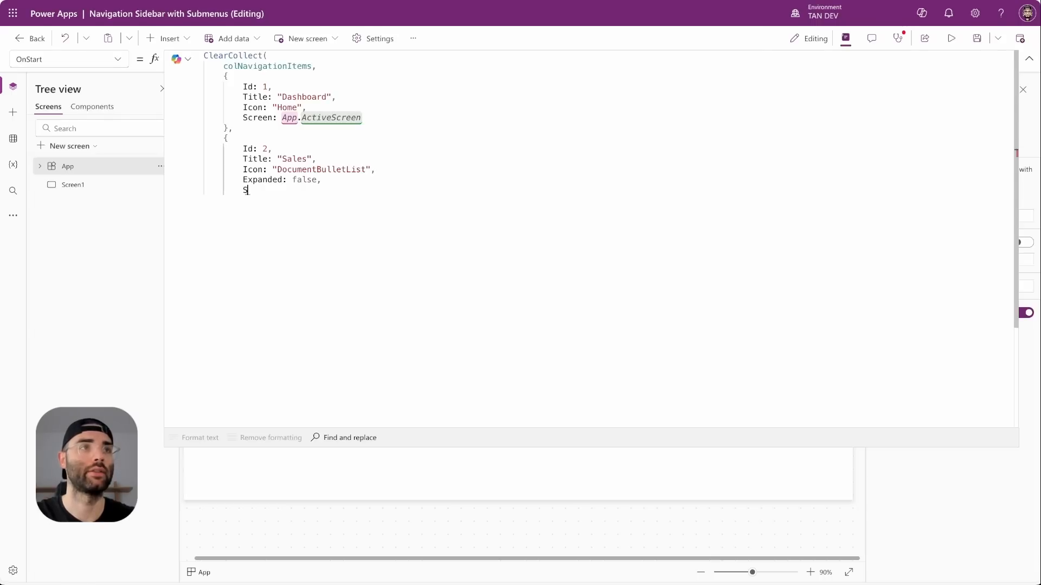
type("Screen: ")
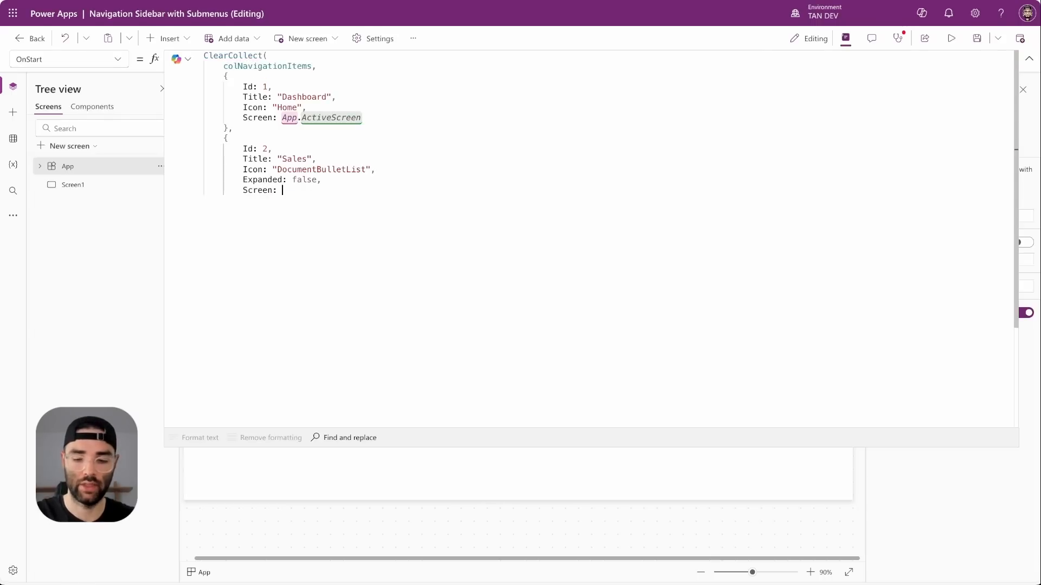
type("Blank()")
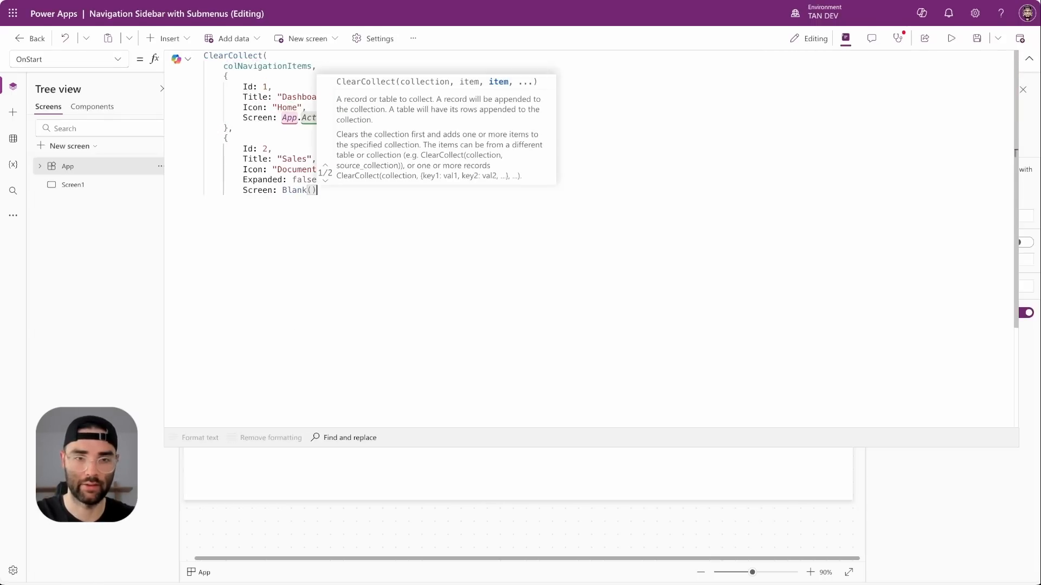
type(",")
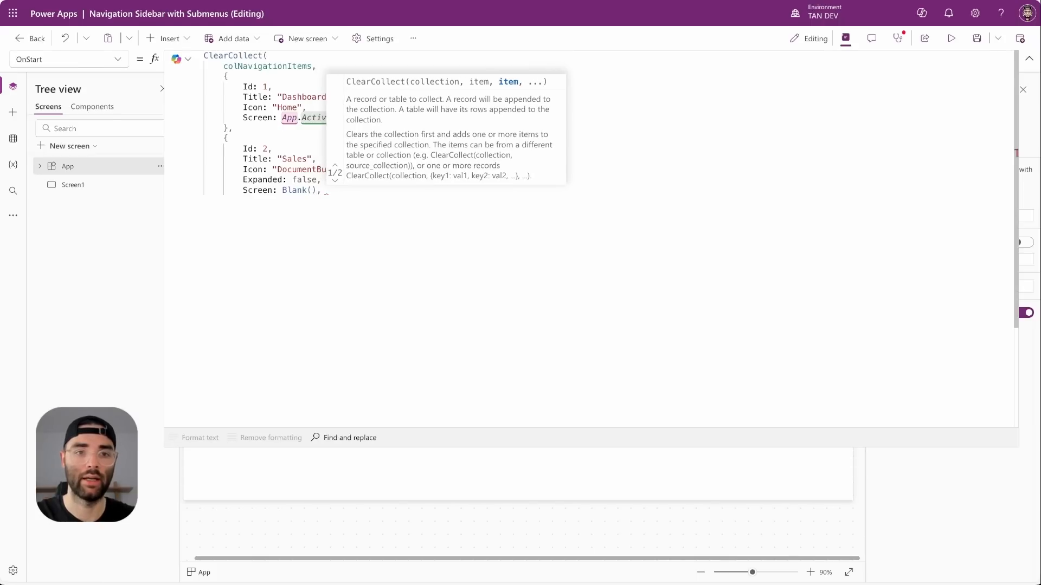
key("Return")
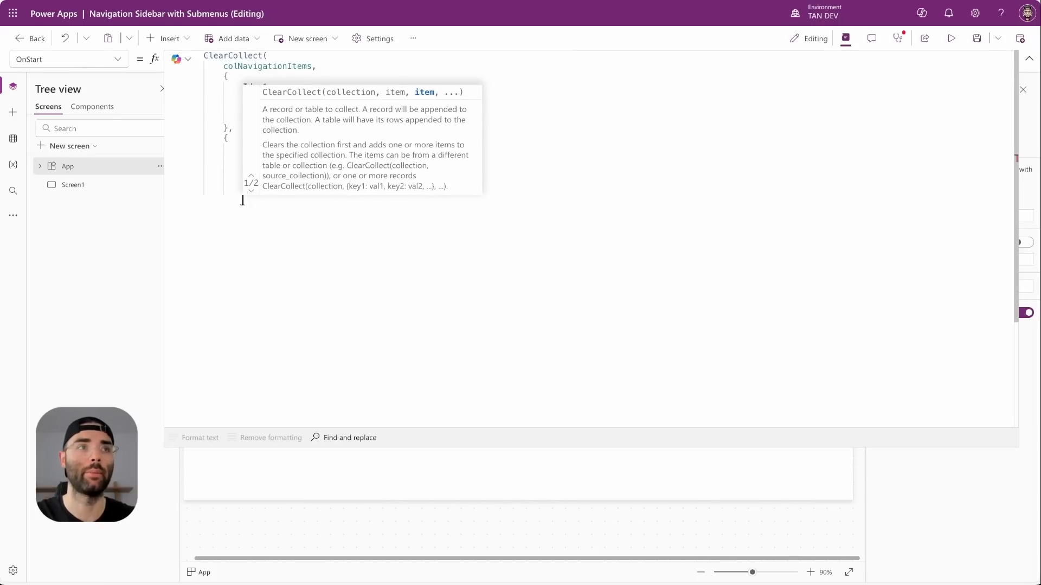
Step: Add a Submenu field to the Sales record and open a bracketed table with its first nested record
type("Su")
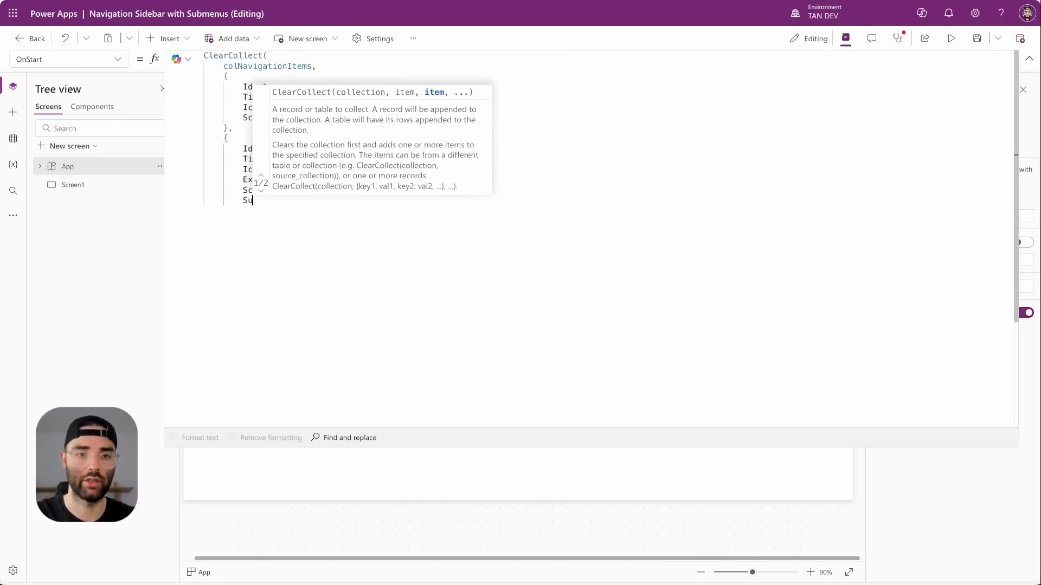
type("bmenu:")
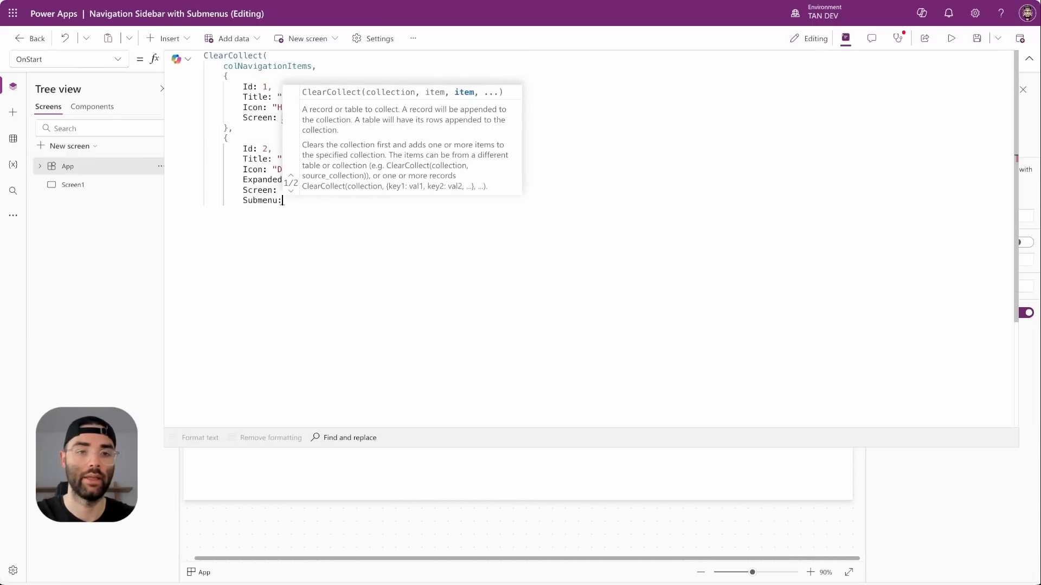
key("Return")
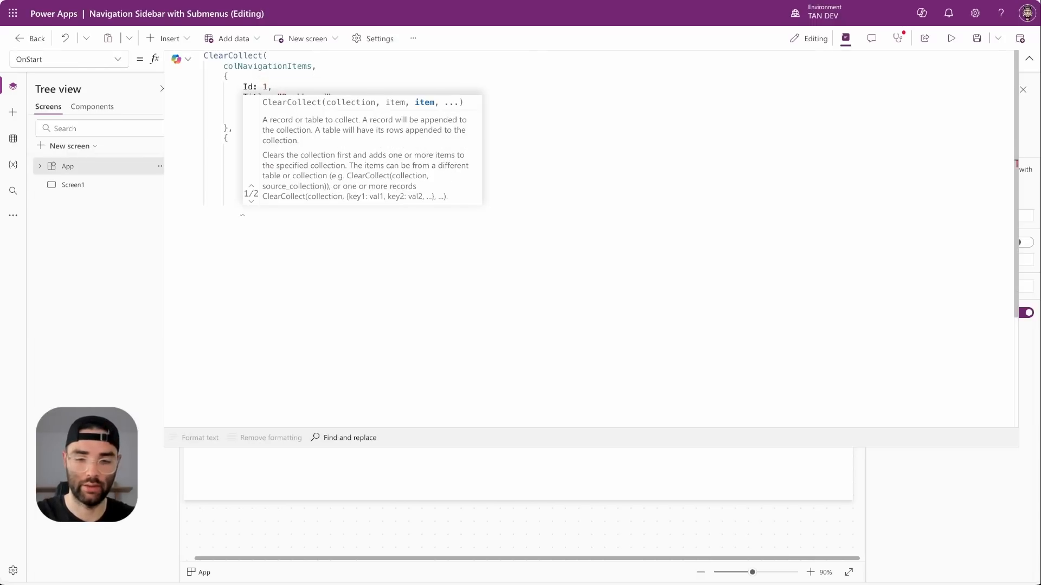
type("[")
key("Return")
type("{")
key("Return")
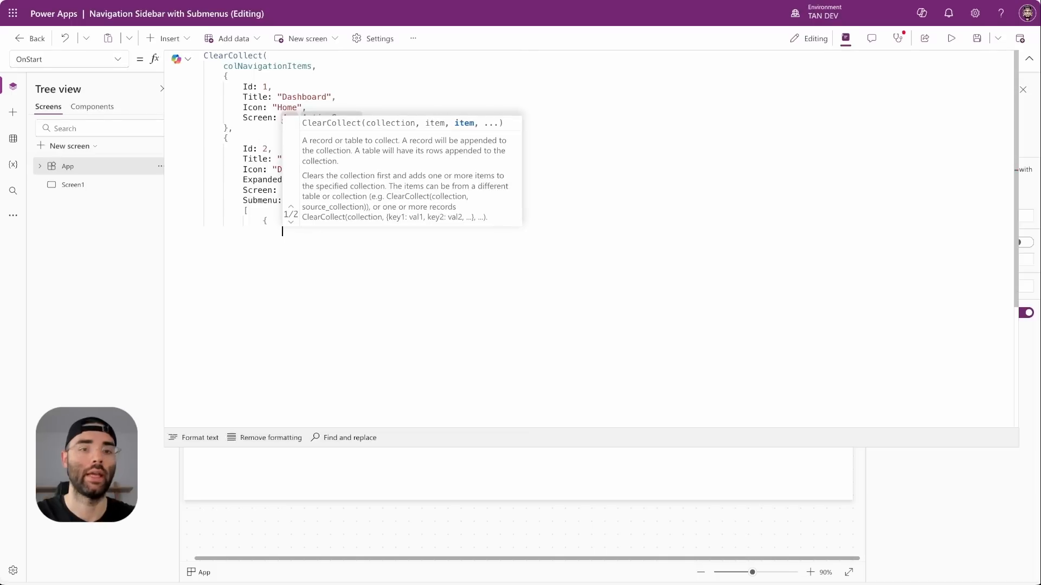
Step: Enter Id: 2.1 and Title: "Opportunities" in the first Submenu record
type("Id: 2.1")
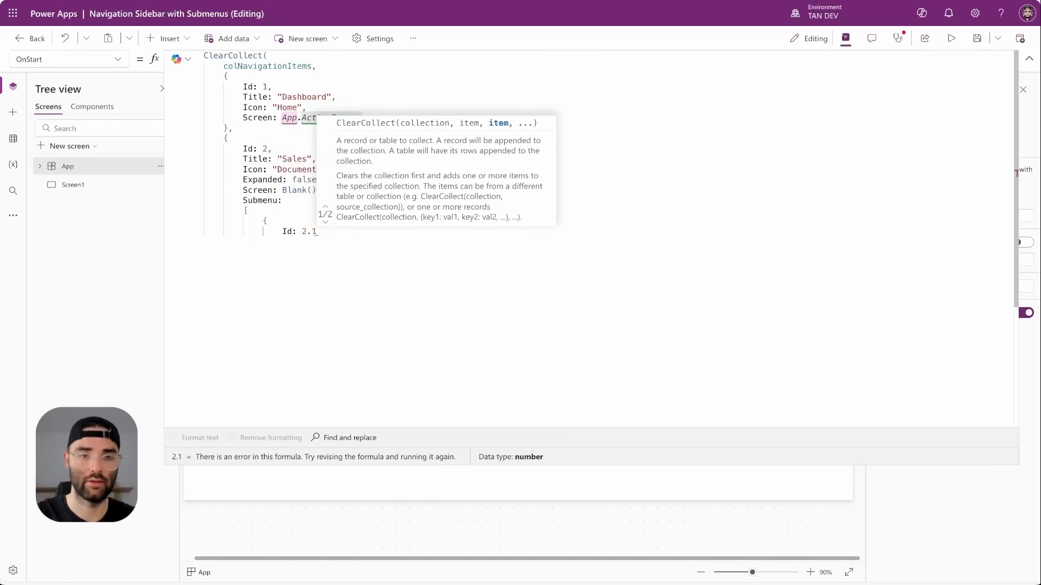
type(",")
key("Return")
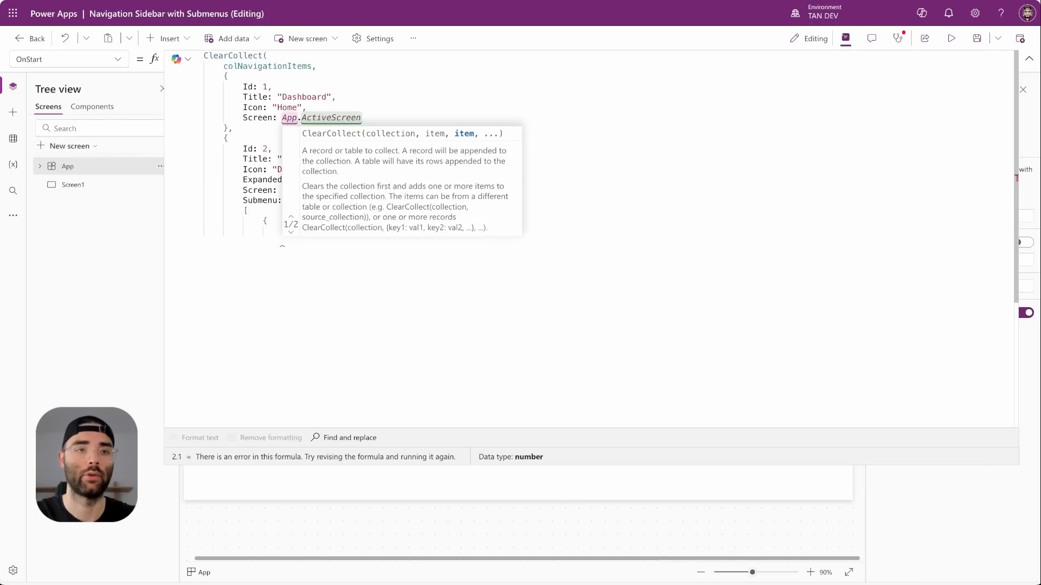
type("Title:")
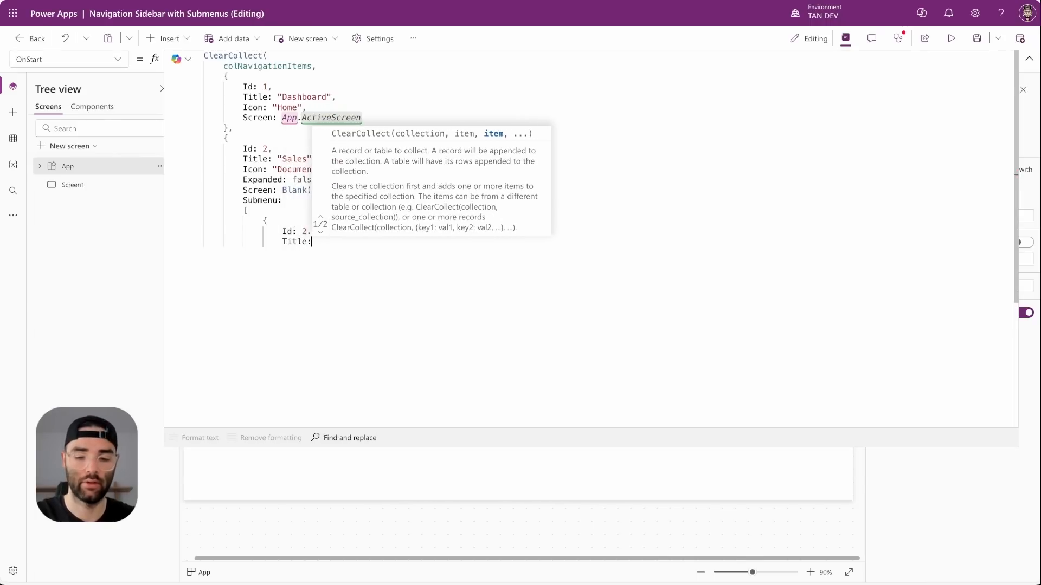
type(" \"\"Opportunities\"")
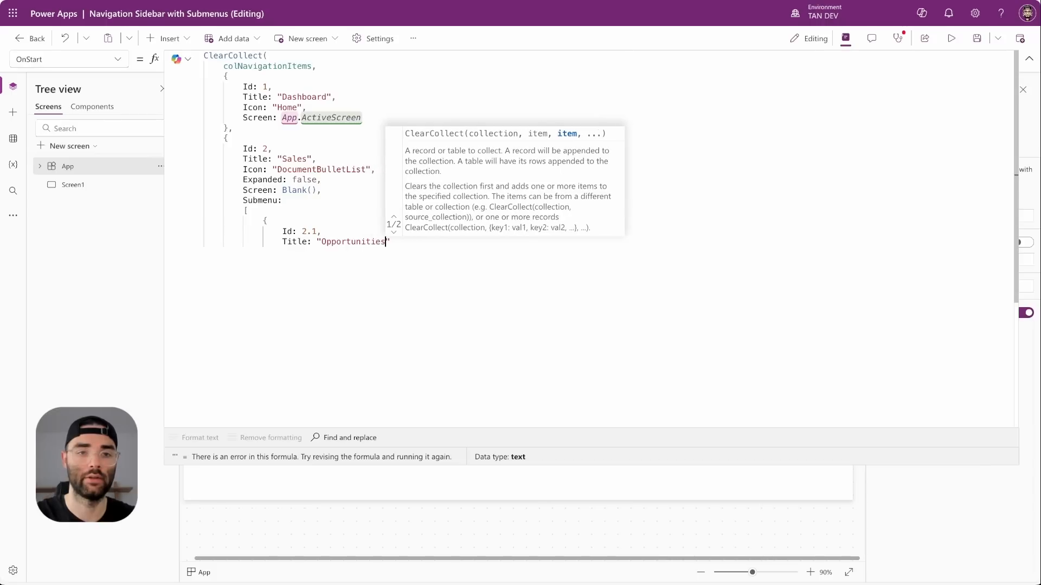
key("Return")
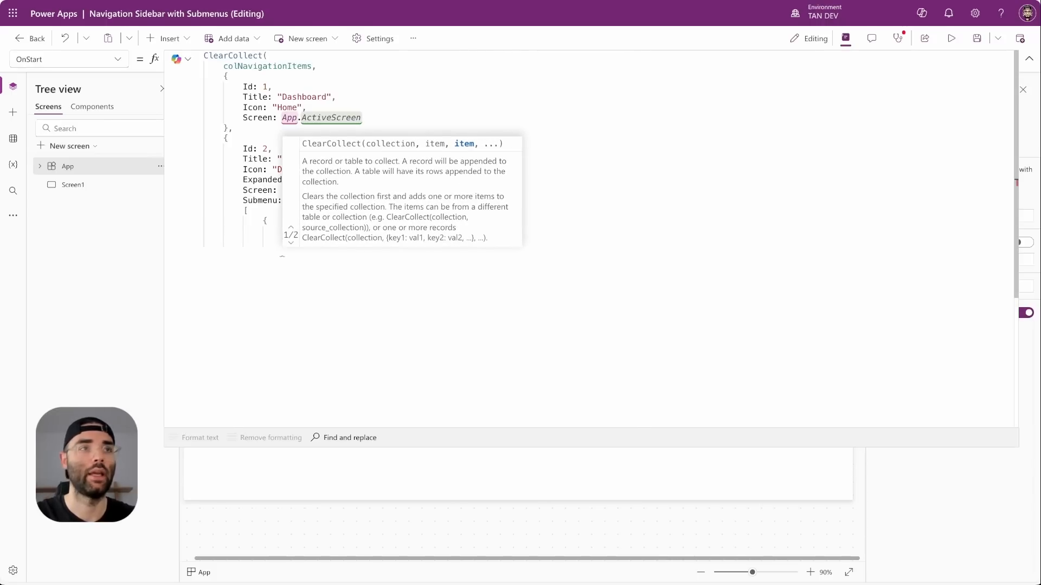
Step: Add Screen: App.ActiveScreen to the Opportunities record and close the record, followed by a comma
type("Screen: ")
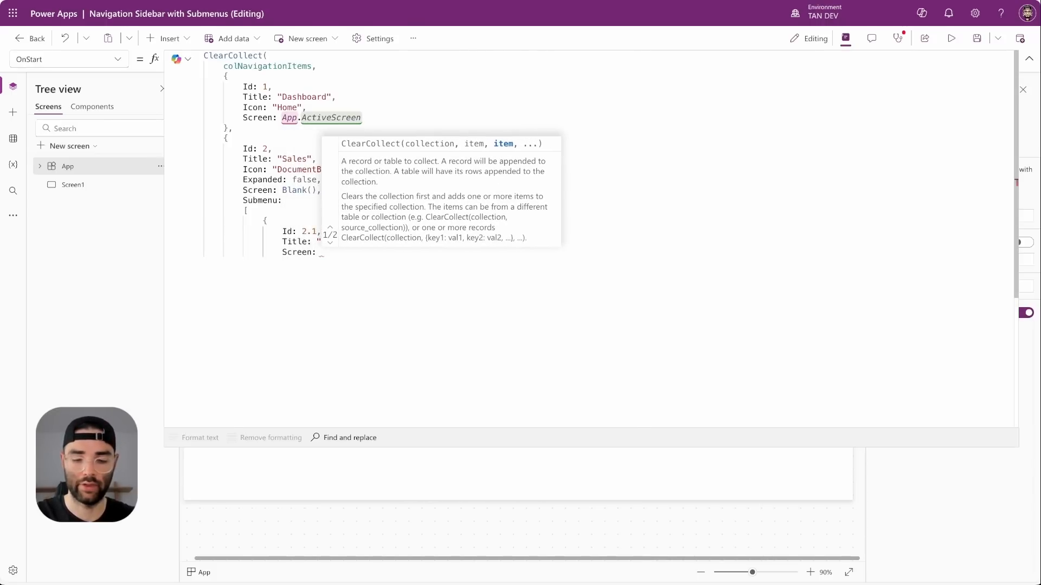
type("App.ActiveScreen")
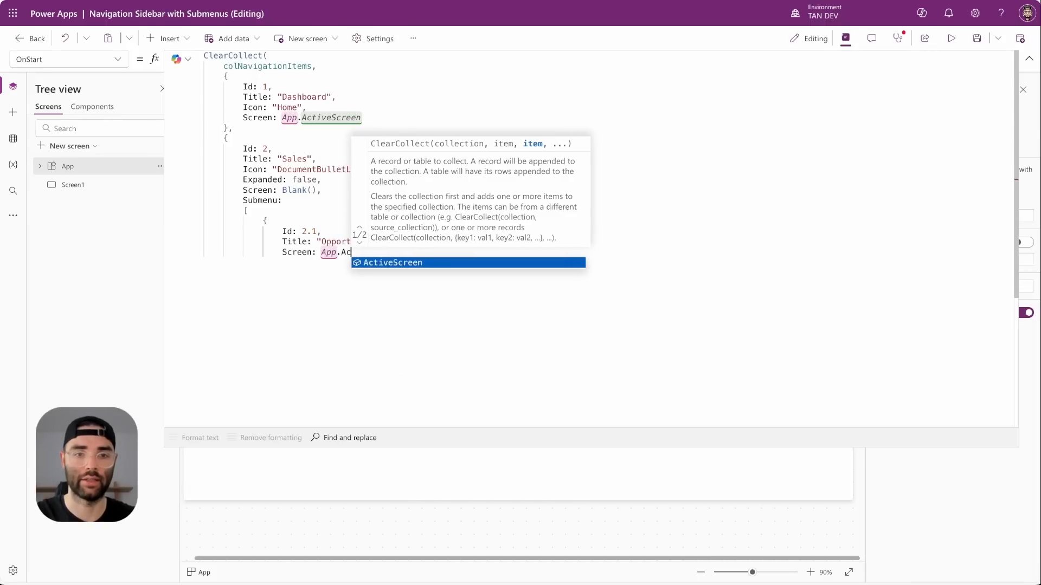
key("Return")
type("}")
key("Return")
key("BackSpace")
key("BackSpace")
key("BackSpace")
key("BackSpace")
type(",")
key("Return")
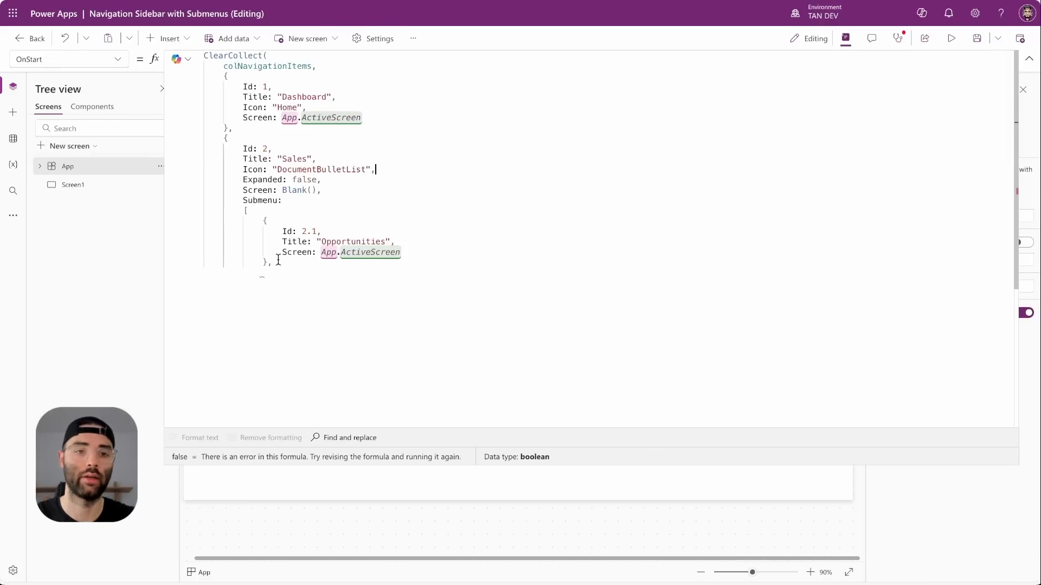
Step: Duplicate the Opportunities record three times within the Submenu table and remove the comma after the last copy
left_click_drag(278, 261, 262, 220)
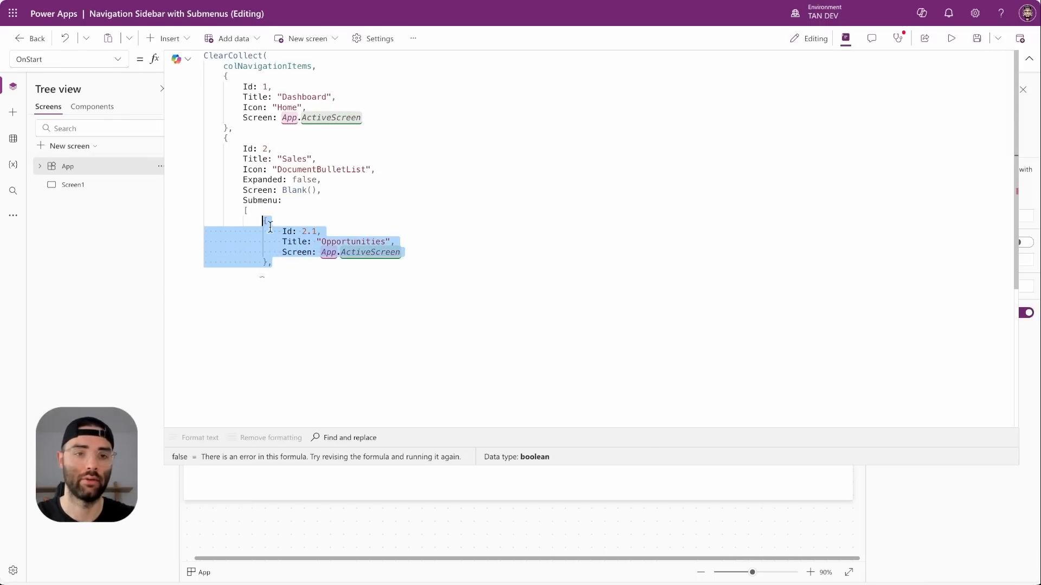
key("ctrl+c")
key("Right")
key("Return")
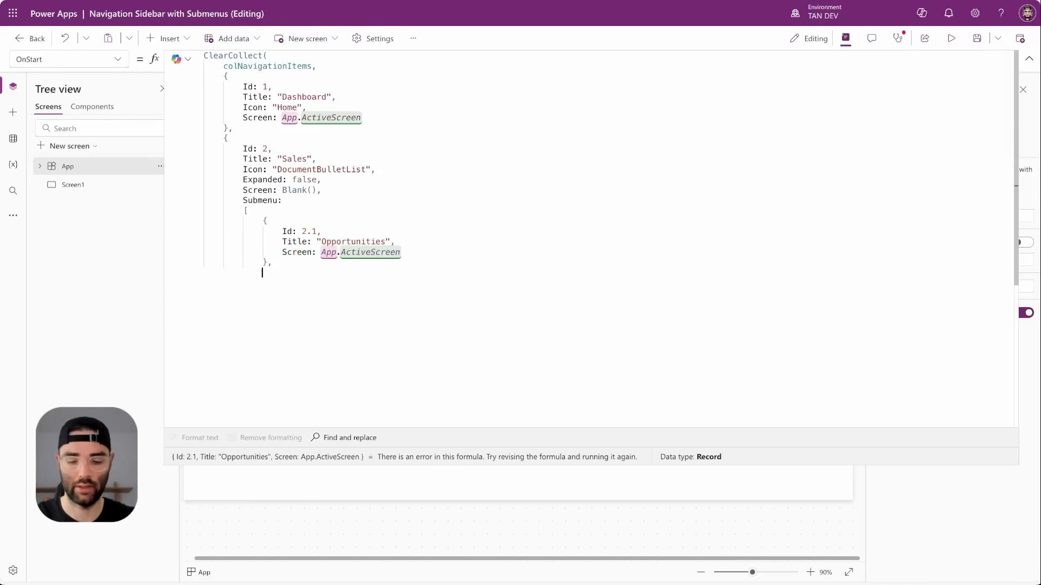
key("ctrl+v")
key("ctrl+v")
key("Return")
key("ctrl+v")
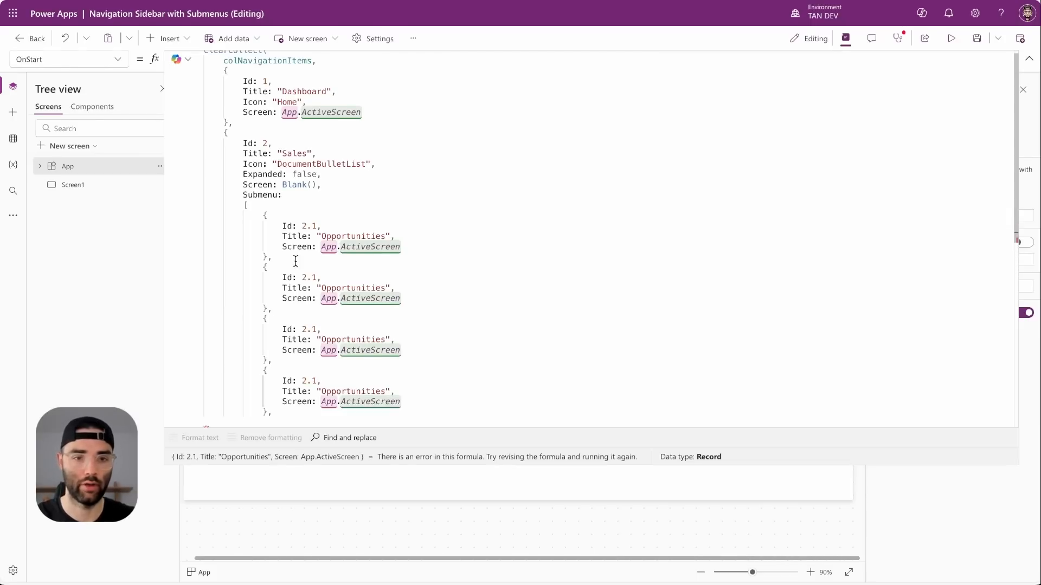
key("BackSpace")
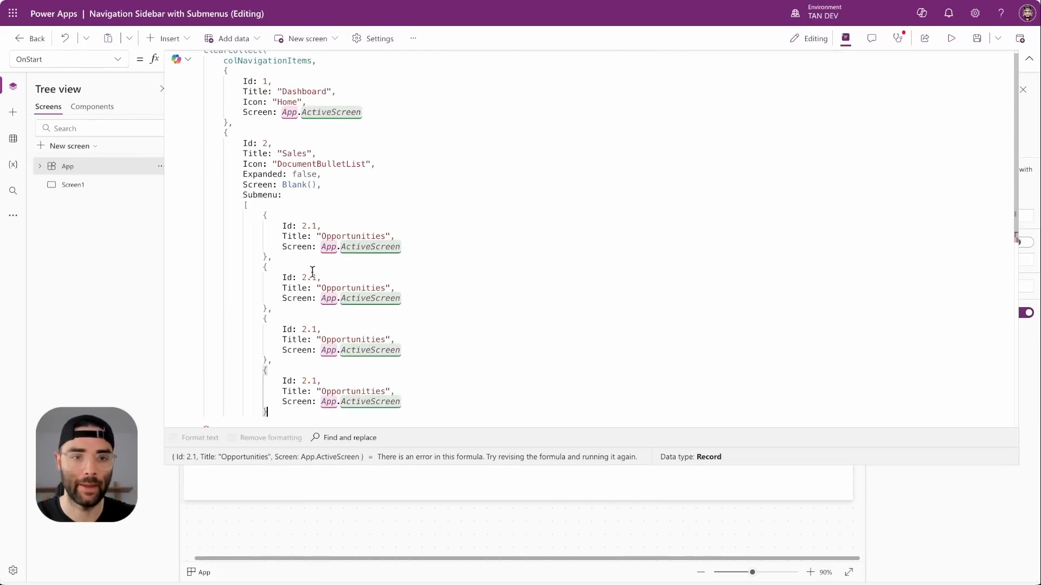
Step: Set the Ids of the three copied Submenu records to 2.2, 2.3 and 2.4
left_click(315, 276)
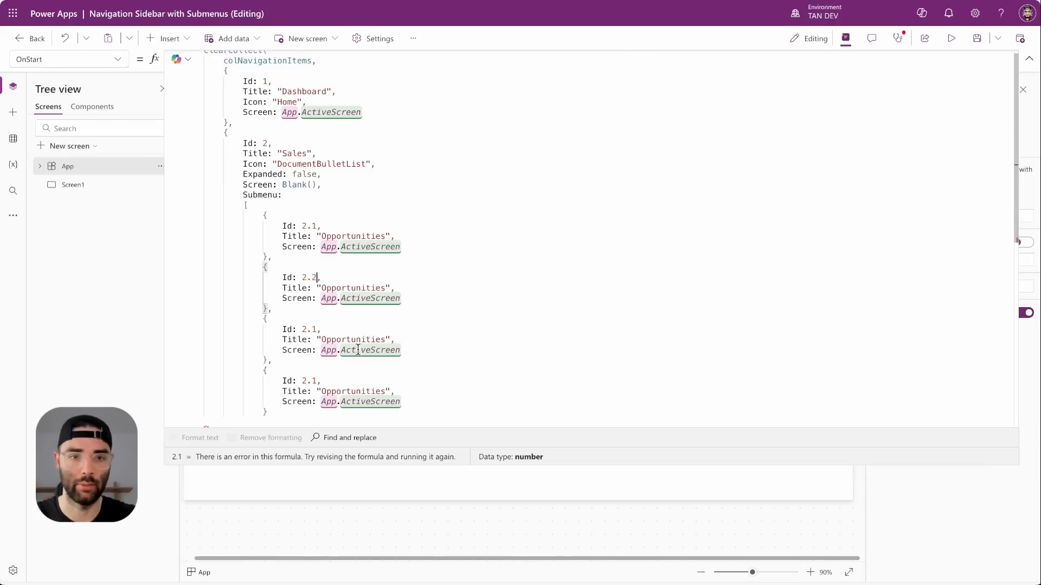
left_click(315, 329)
key("BackSpace")
type("3")
left_click(318, 381)
key("BackSpace")
type("4")
Step: Set the titles of Submenu records 2.2, 2.3 and 2.4 to "Quotes", "Orders" and "Invoices"
double_click(347, 289)
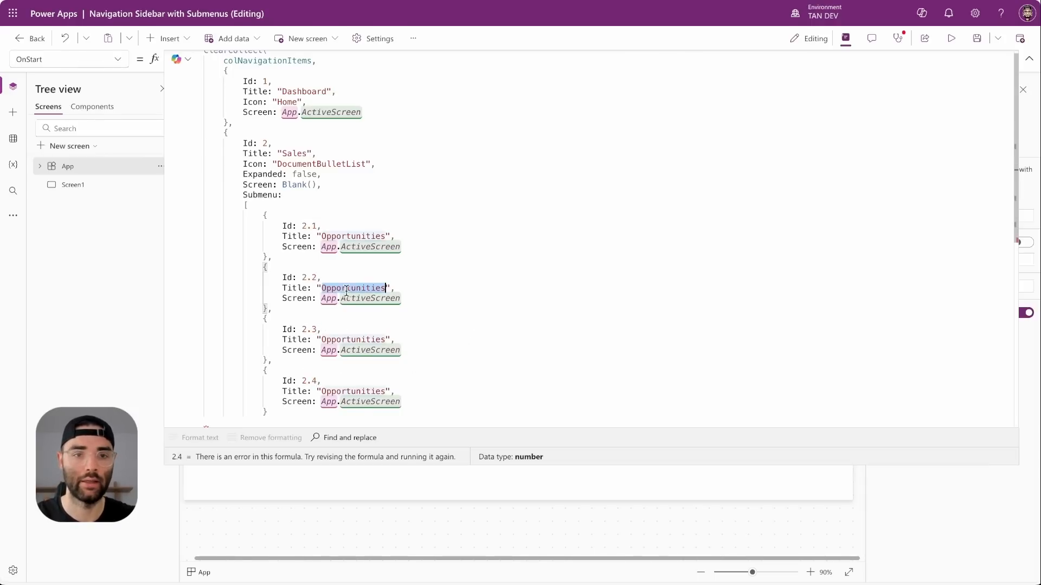
type("Quotes")
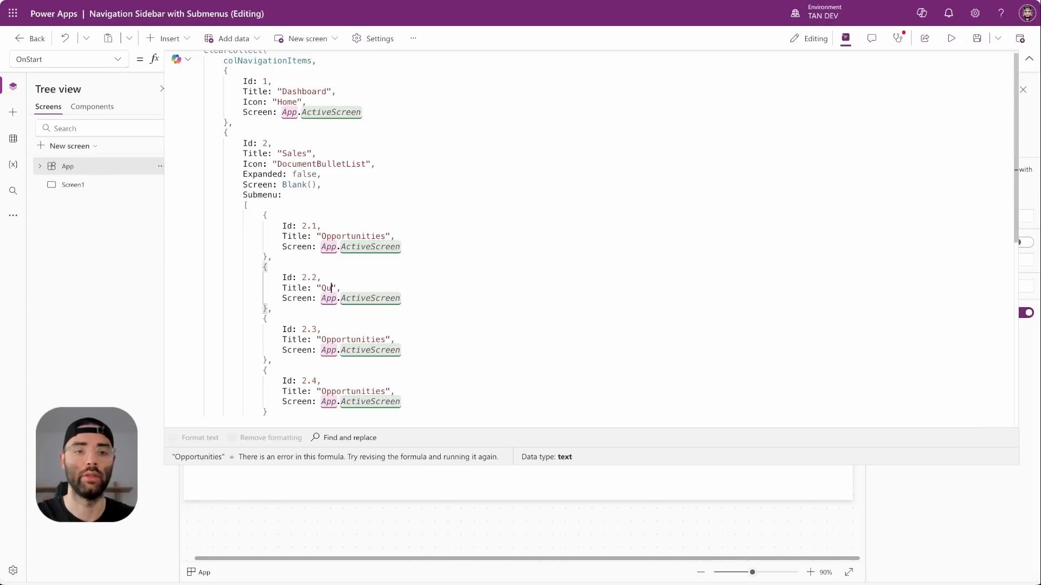
double_click(345, 340)
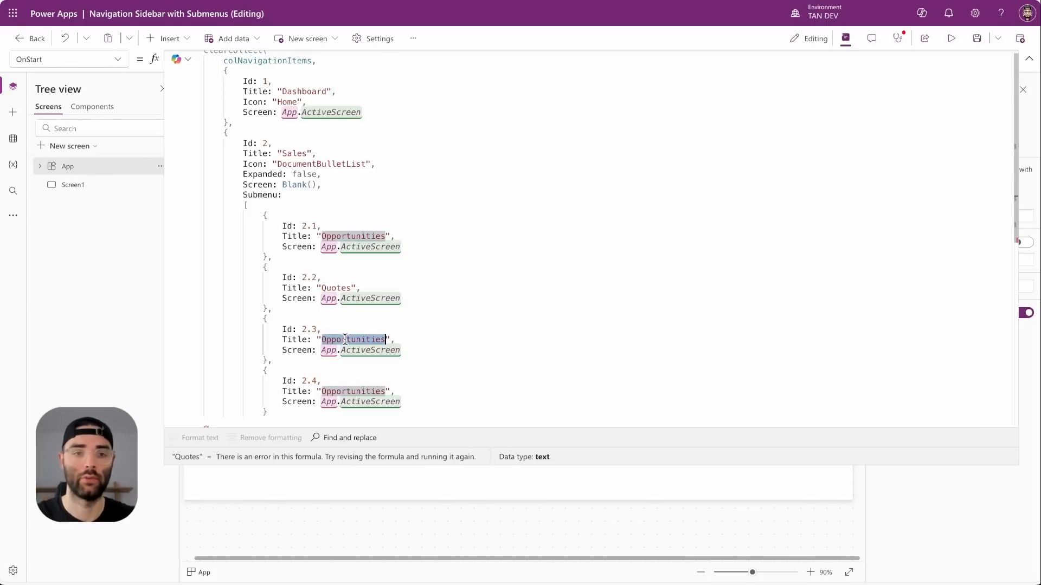
type("Orders")
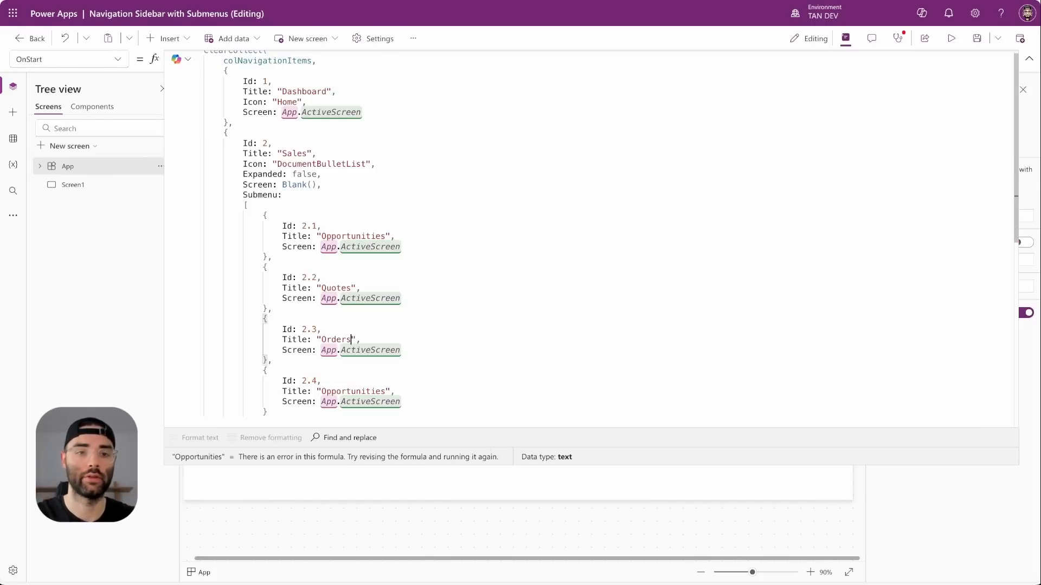
double_click(348, 391)
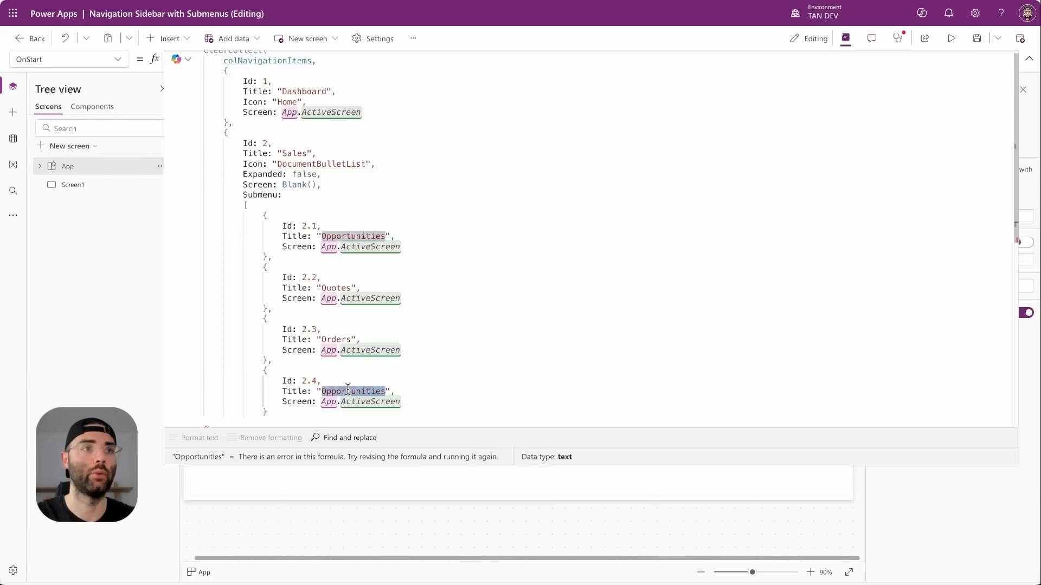
type("Invoices")
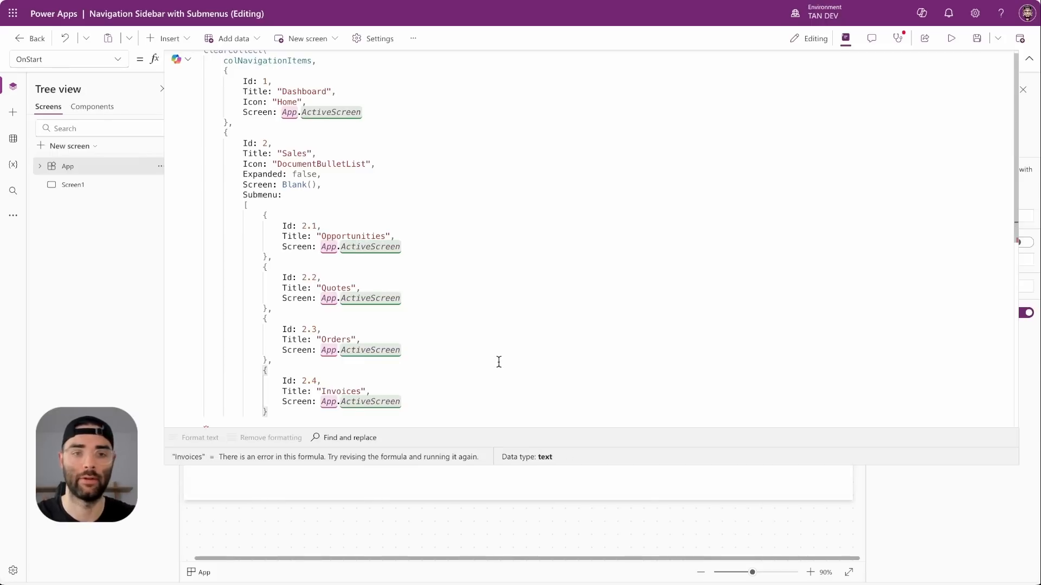
Step: Close the Submenu table with a square bracket and the Sales record with a curly brace
scroll(425, 377, "down", 2)
left_click(306, 303)
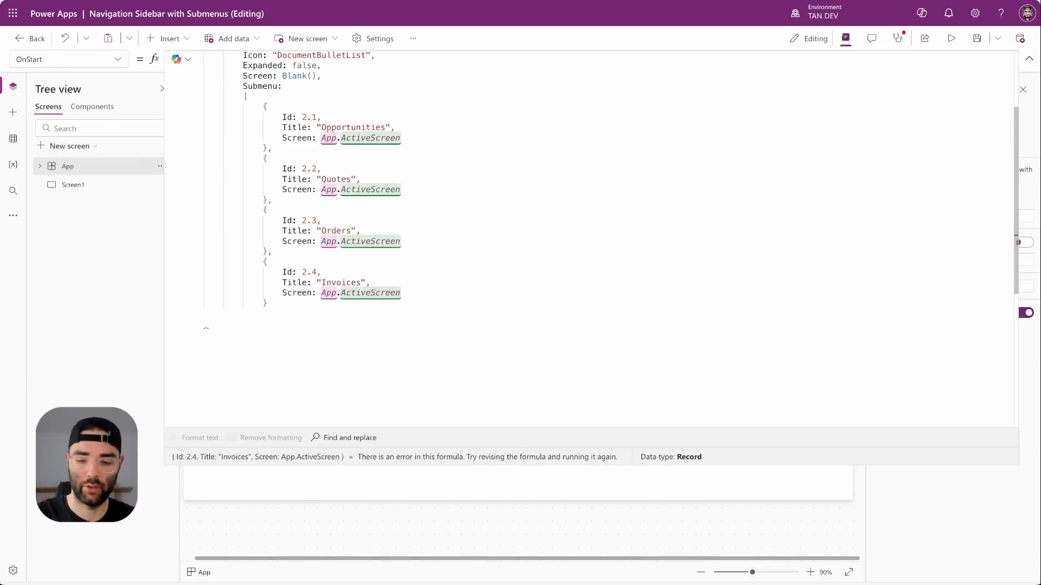
type("]")
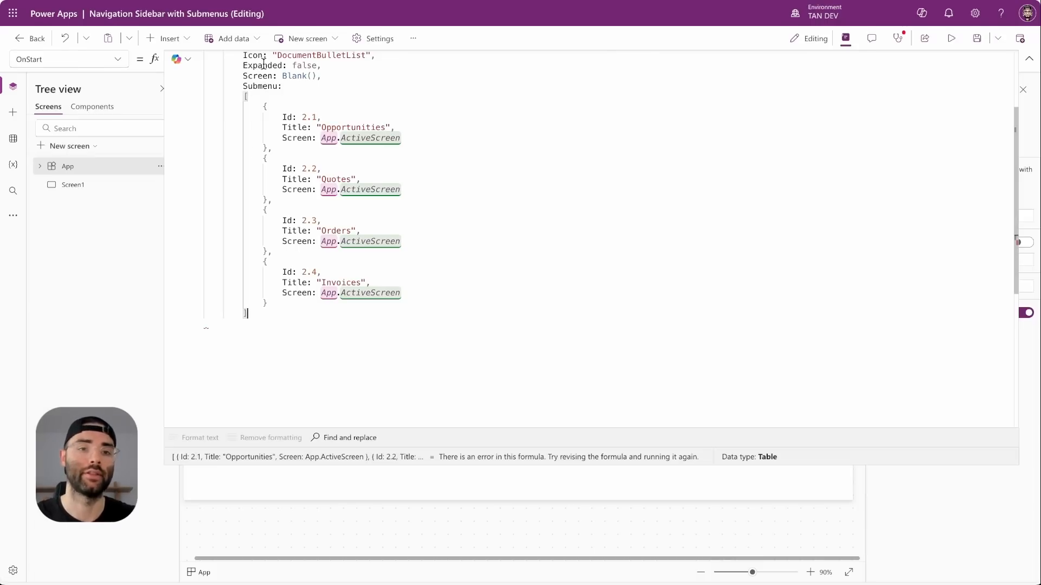
scroll(285, 104, "up", 2)
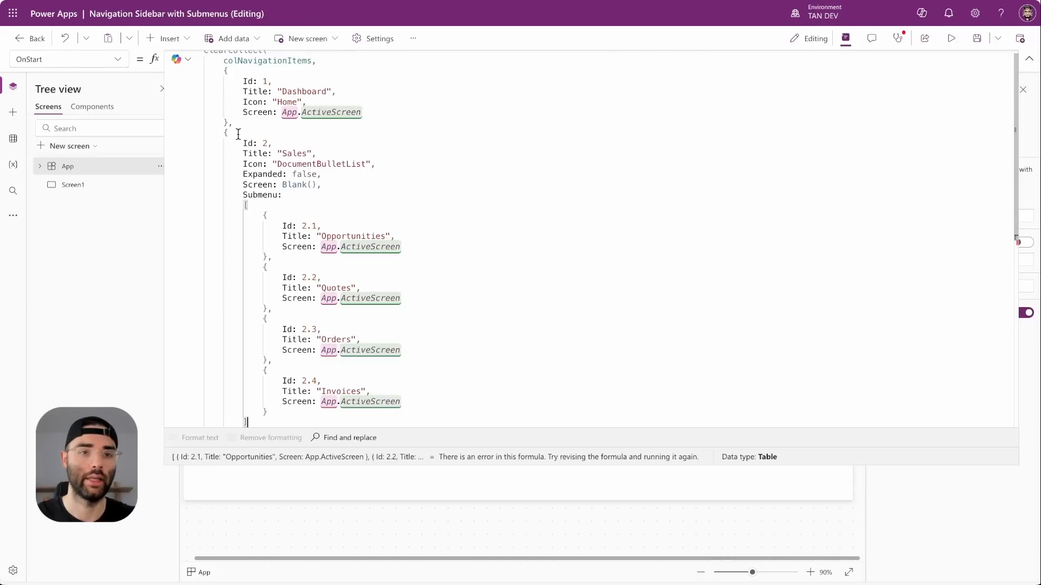
left_click_drag(226, 132, 296, 229)
left_click(270, 314)
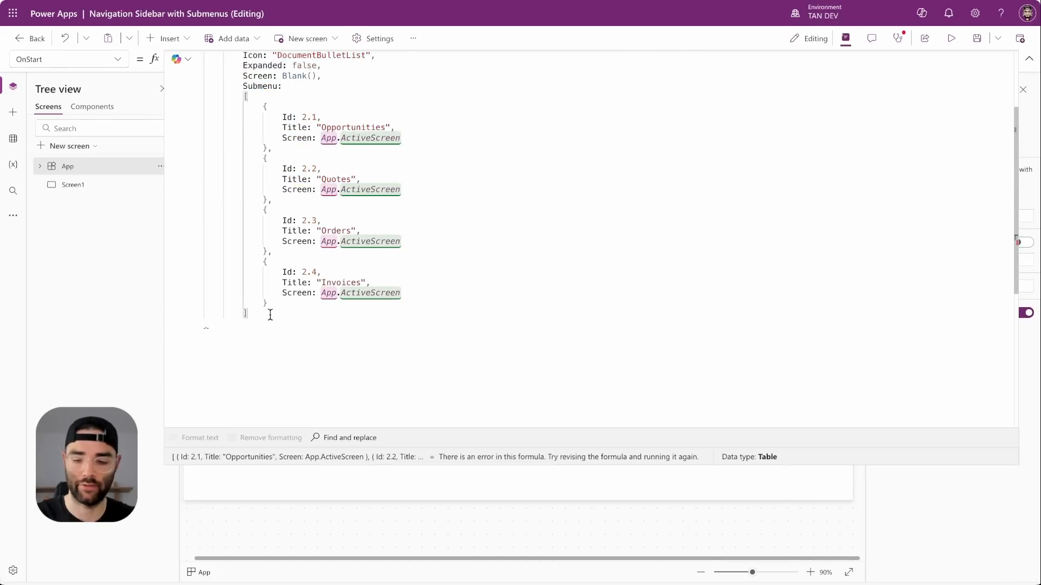
key("Return")
type("}")
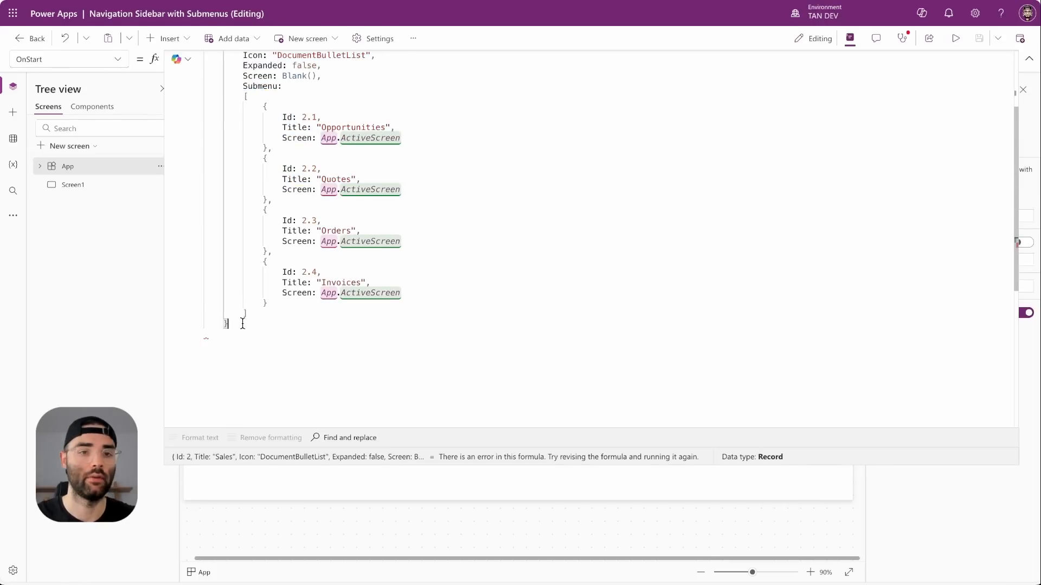
Step: Copy the whole Sales record and paste the duplicate below it, separated by a comma
left_click_drag(242, 323, 225, 139)
key("ctrl+c")
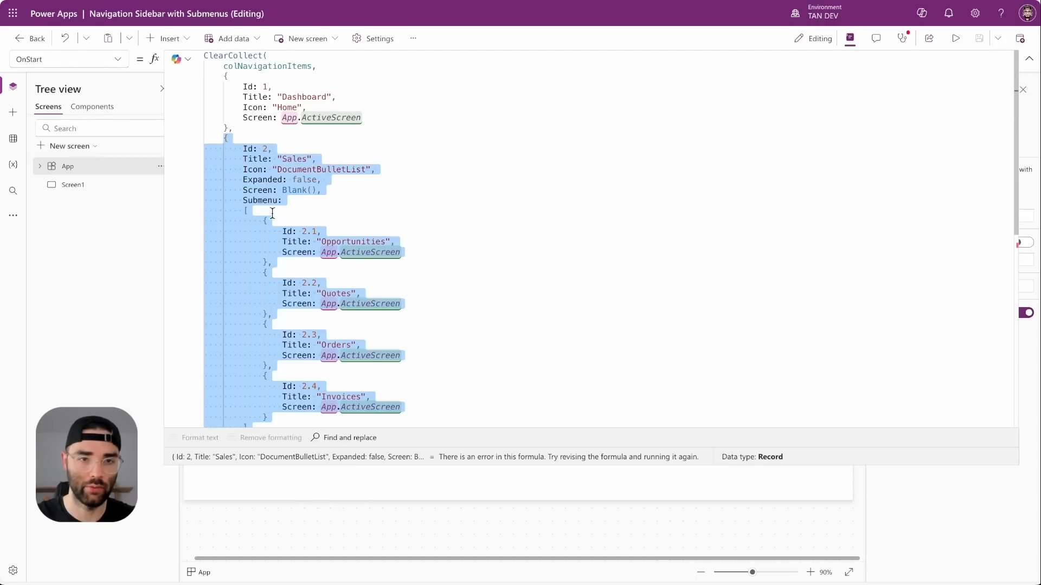
scroll(306, 276, "down", 4)
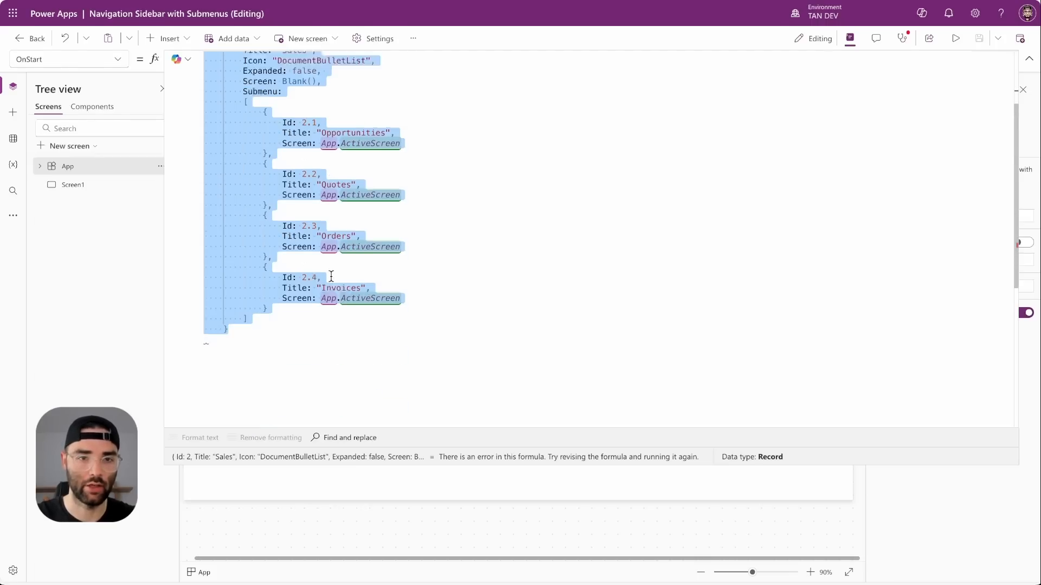
left_click(251, 230)
left_click(249, 220)
key("Return")
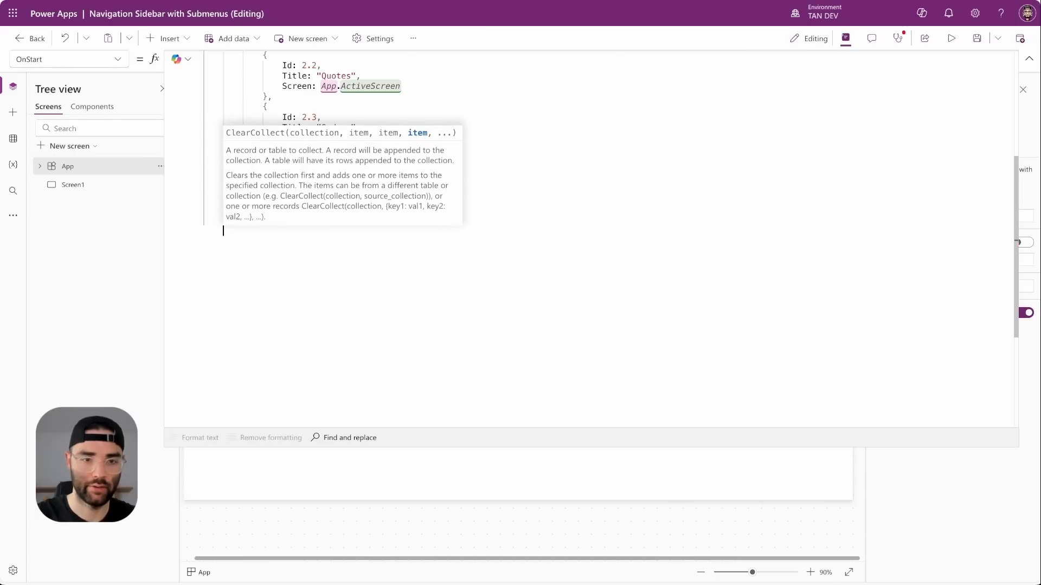
key("ctrl+v")
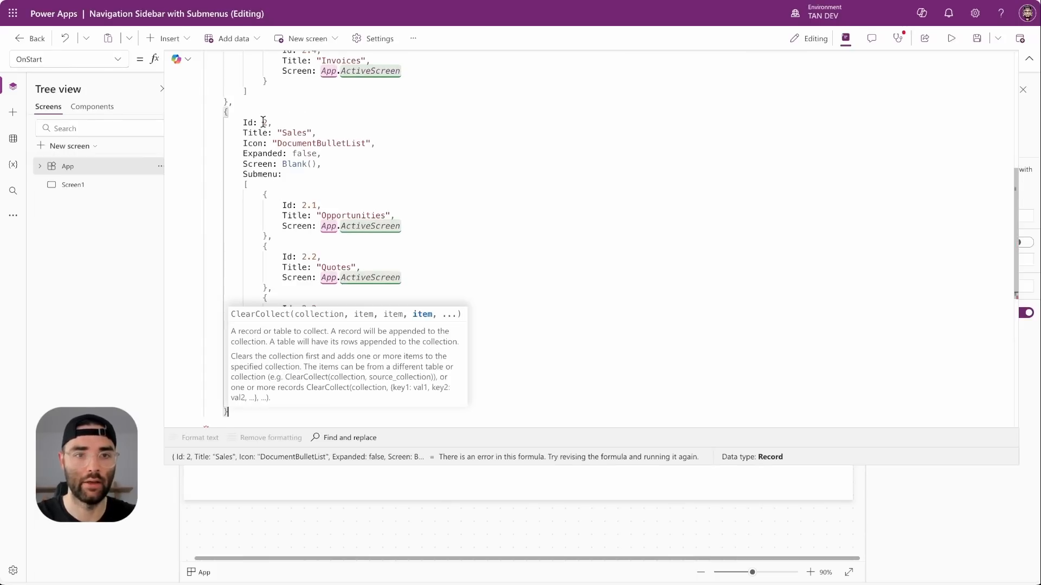
Step: Set the duplicated record's Id to 3 and its Title to "Inventory"
double_click(264, 122)
type("3")
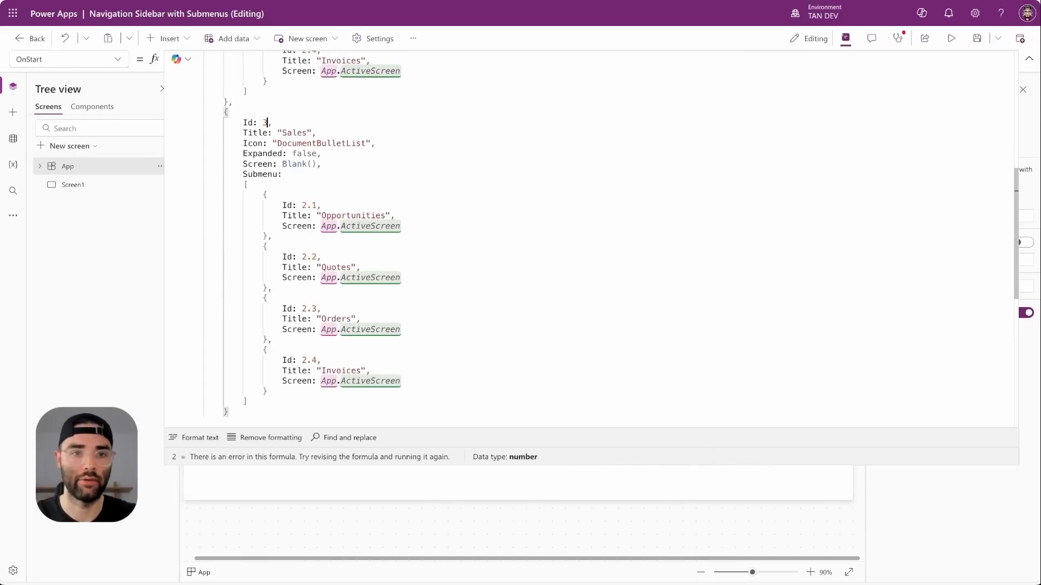
double_click(295, 132)
type("Inventory")
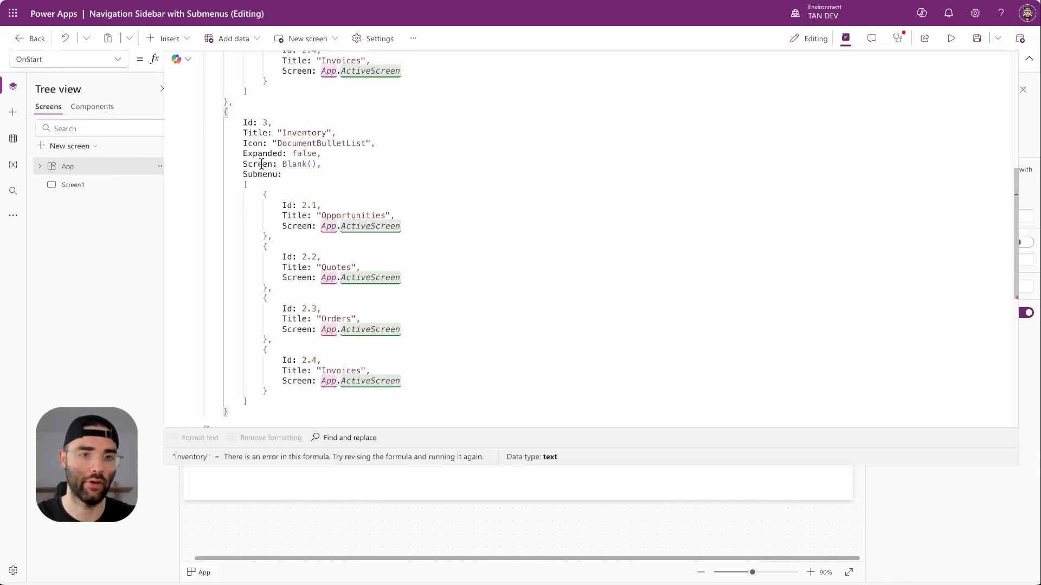
Step: Renumber the Inventory record's four Submenu Ids to 3.1, 3.2, 3.3 and 3.4
left_click(304, 205)
key("BackSpace")
type("3")
left_click(306, 257)
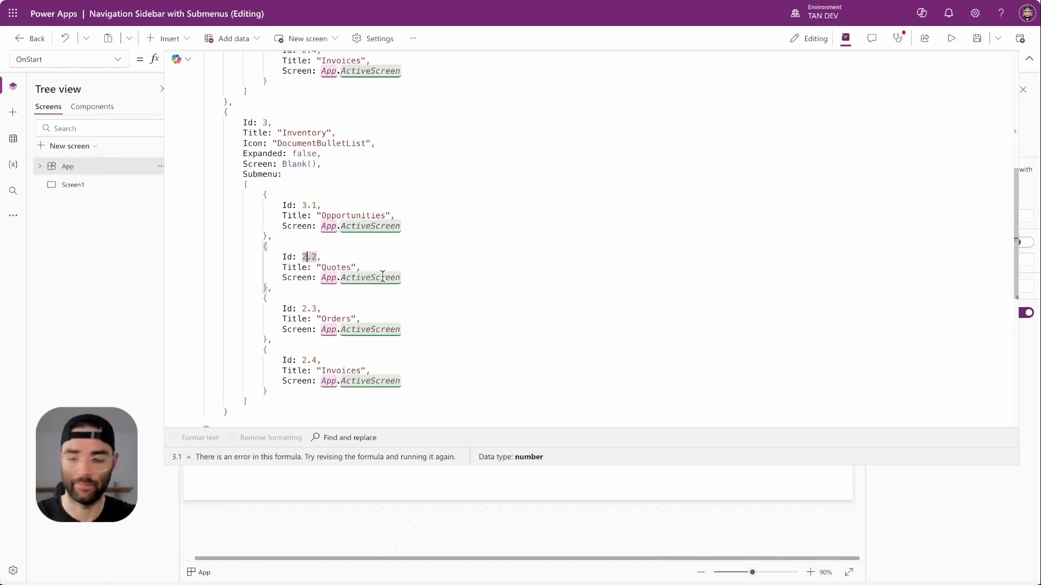
key("BackSpace")
type("3")
left_click(306, 309)
key("BackSpace")
type("3")
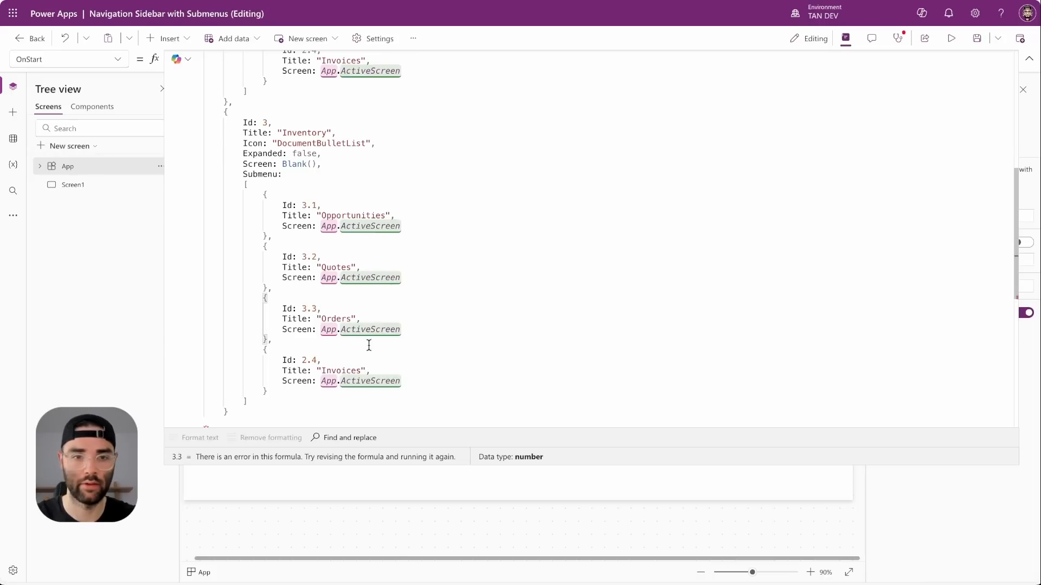
left_click(307, 360)
key("BackSpace")
type("3")
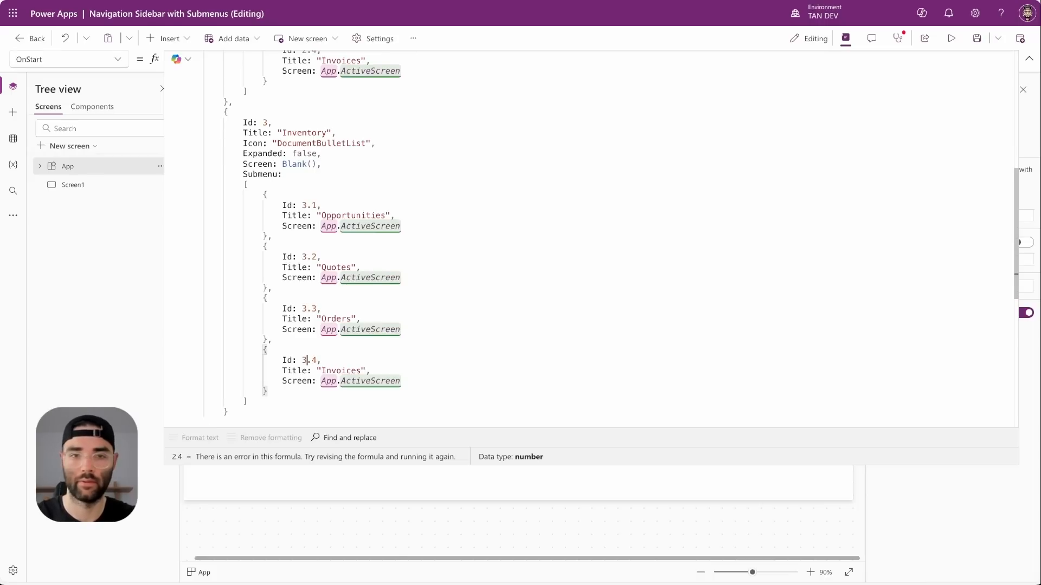
Step: Title the Inventory Submenu records "Products", "Stock Levels", "Purchase Orders" and "Inventory Reports"
double_click(351, 216)
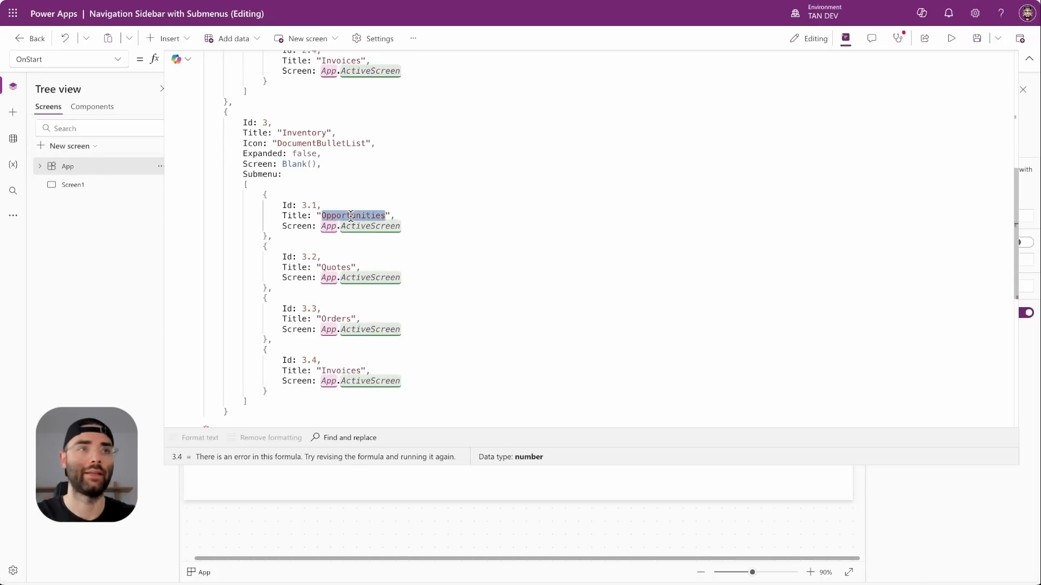
type("Products")
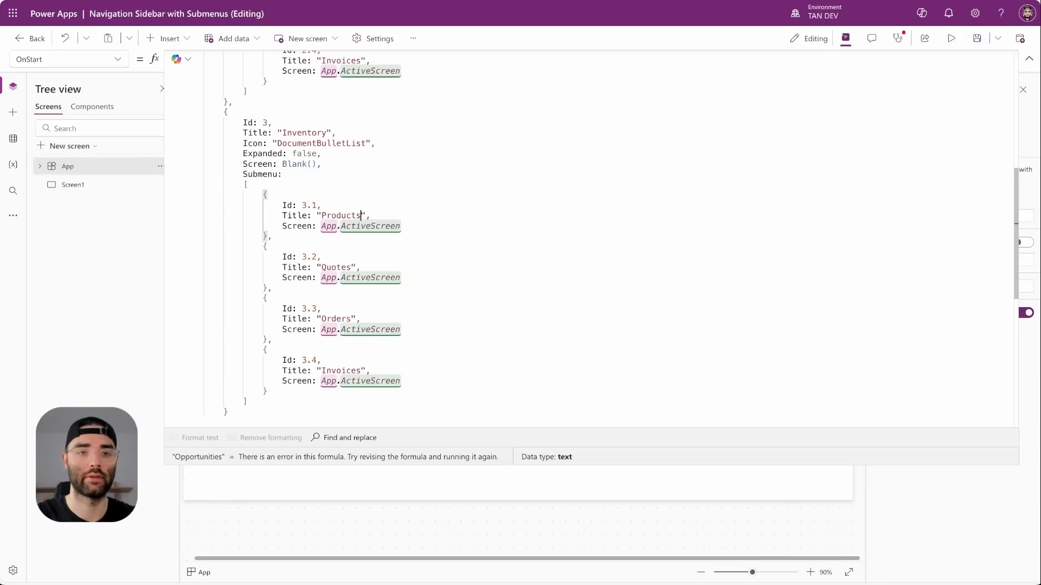
double_click(336, 268)
type("Stock Levels")
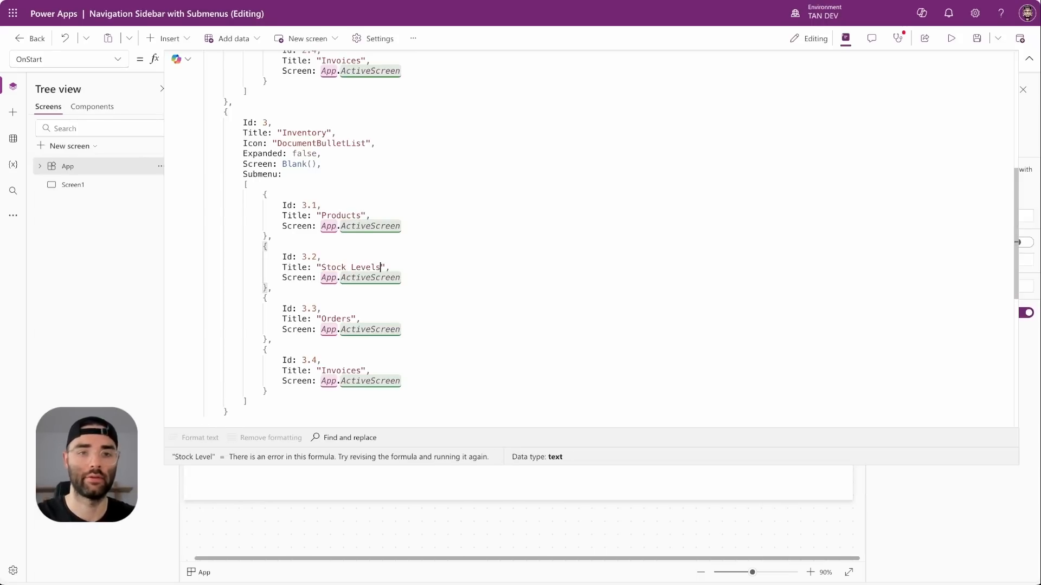
double_click(336, 319)
type("Purchase Orders")
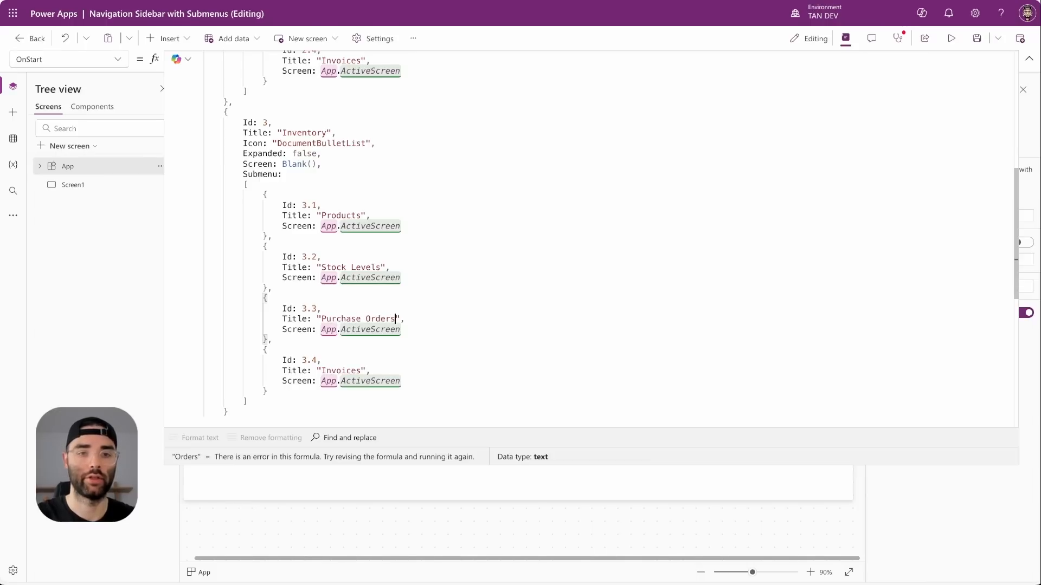
double_click(333, 370)
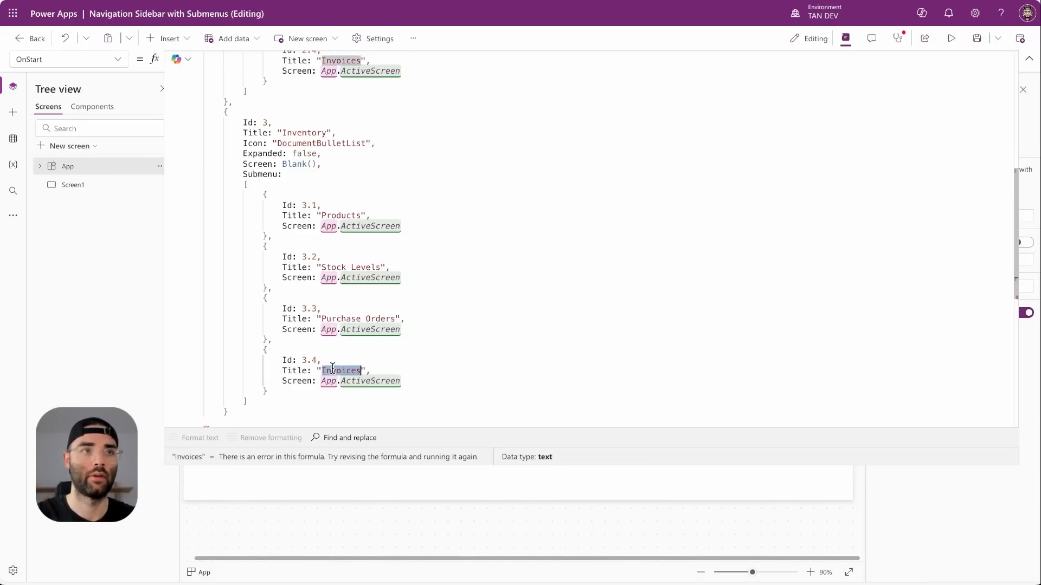
type("Inventory Reports")
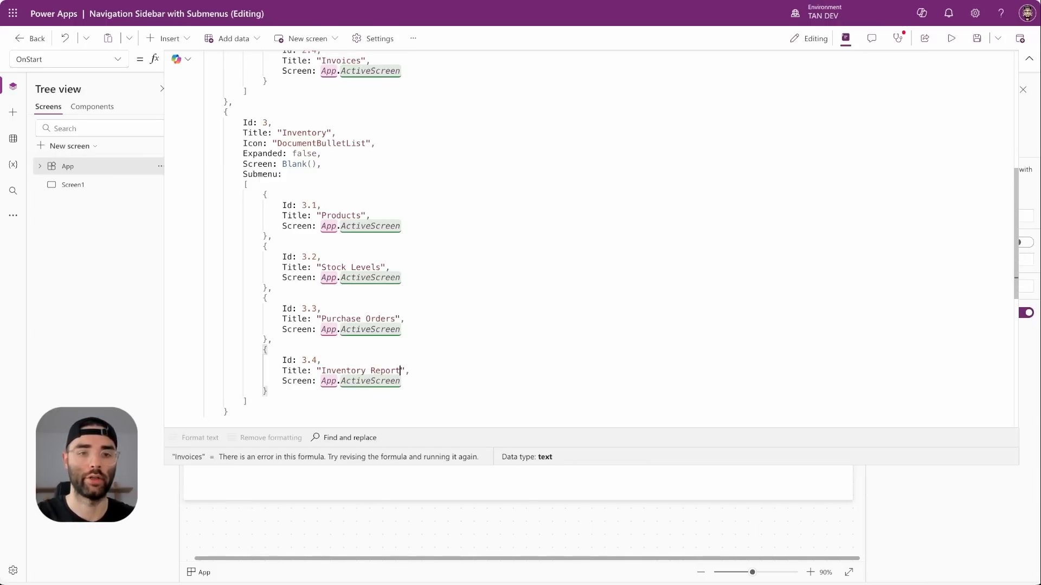
Step: Add a comma after the Inventory record and paste another copy of the Sales record below it
scroll(240, 305, "down", 2)
left_click(240, 305)
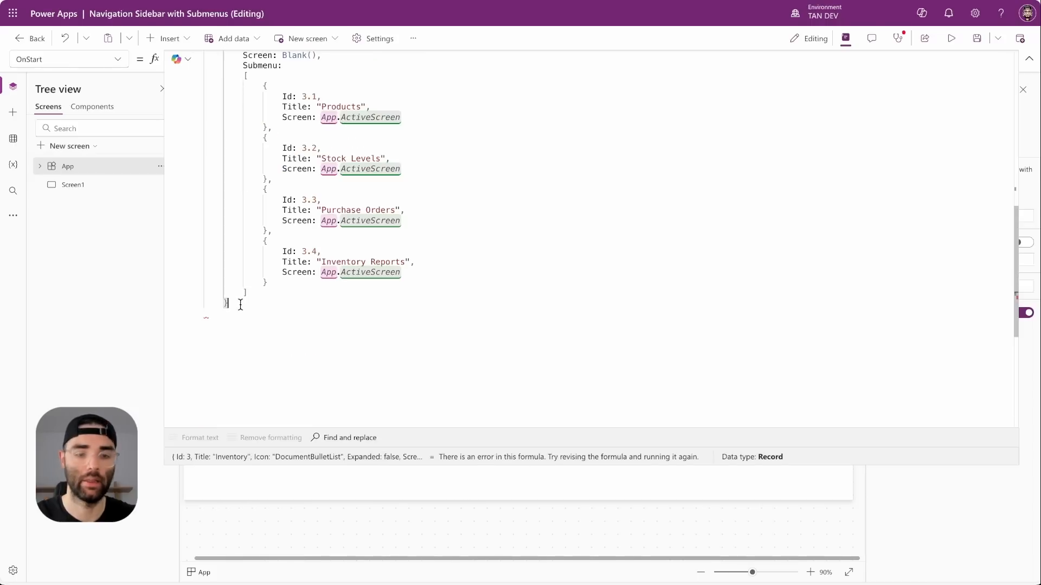
type(",")
key("Return")
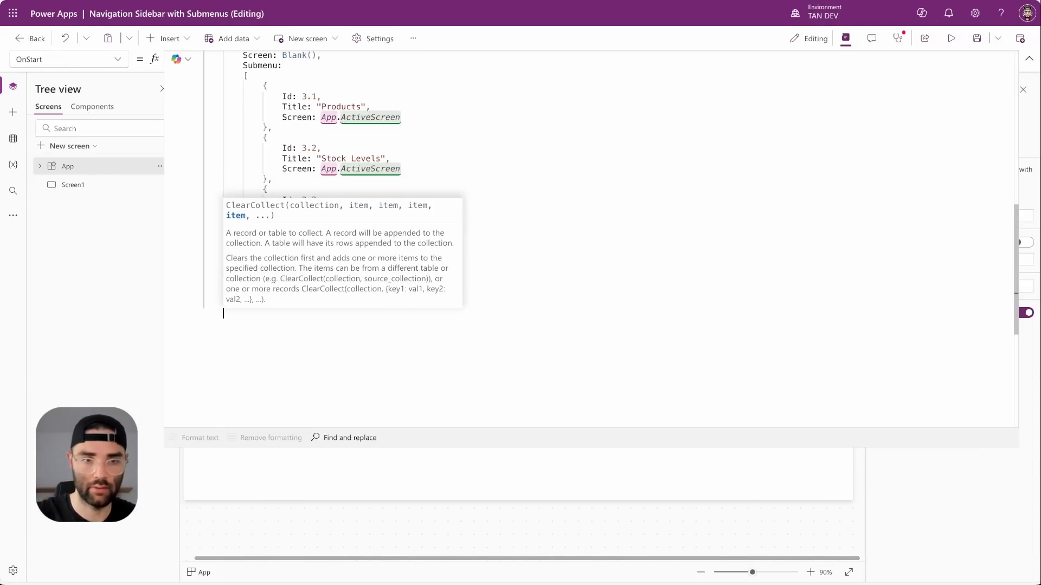
key("ctrl+v")
Step: Set the newly pasted record's Id to 4 and its Title to "Resources"
key("Up")
key("Up")
key("Up")
key("Up")
key("Up")
key("Up")
key("Up")
key("Up")
key("Up")
key("Up")
key("Up")
key("Up")
key("Up")
key("Up")
key("Up")
key("Up")
key("Up")
key("Up")
key("Up")
key("Up")
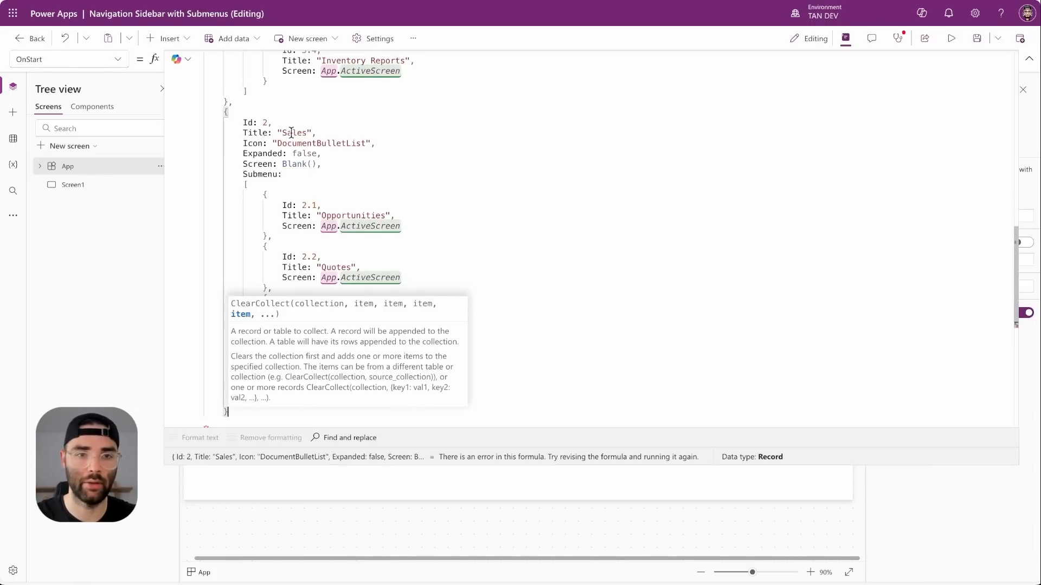
type("4")
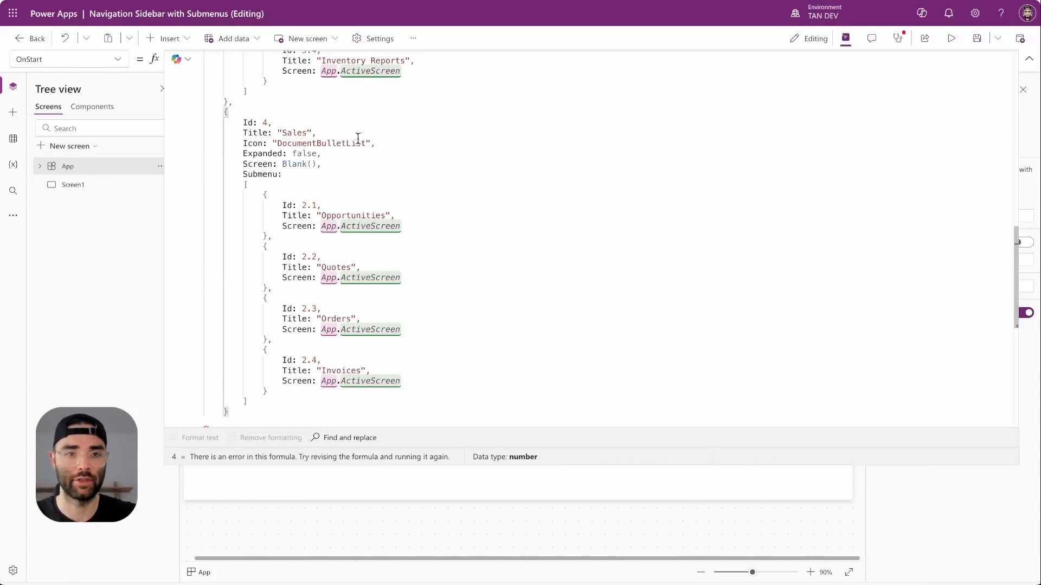
double_click(292, 133)
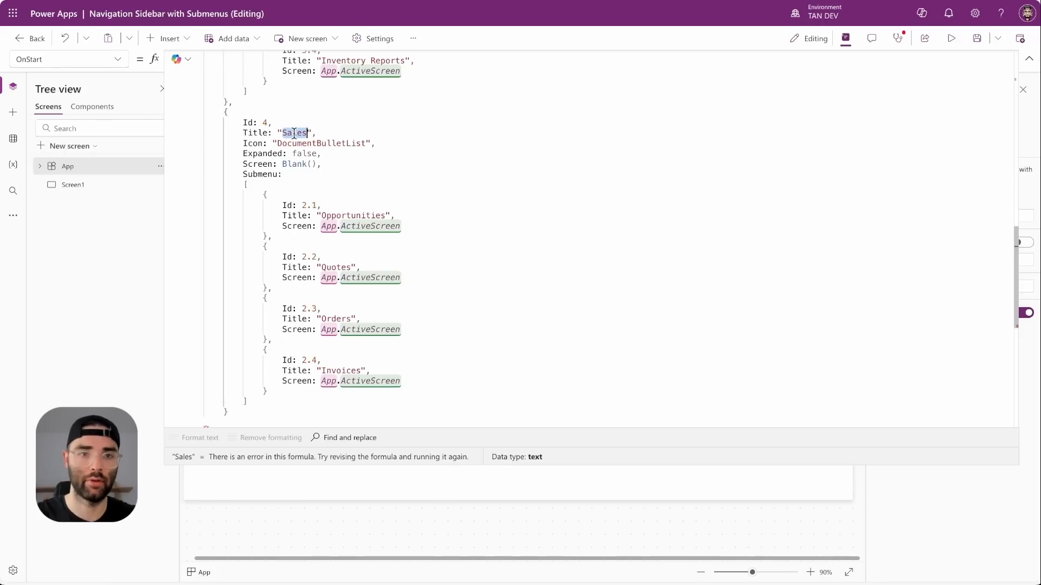
type("Resources")
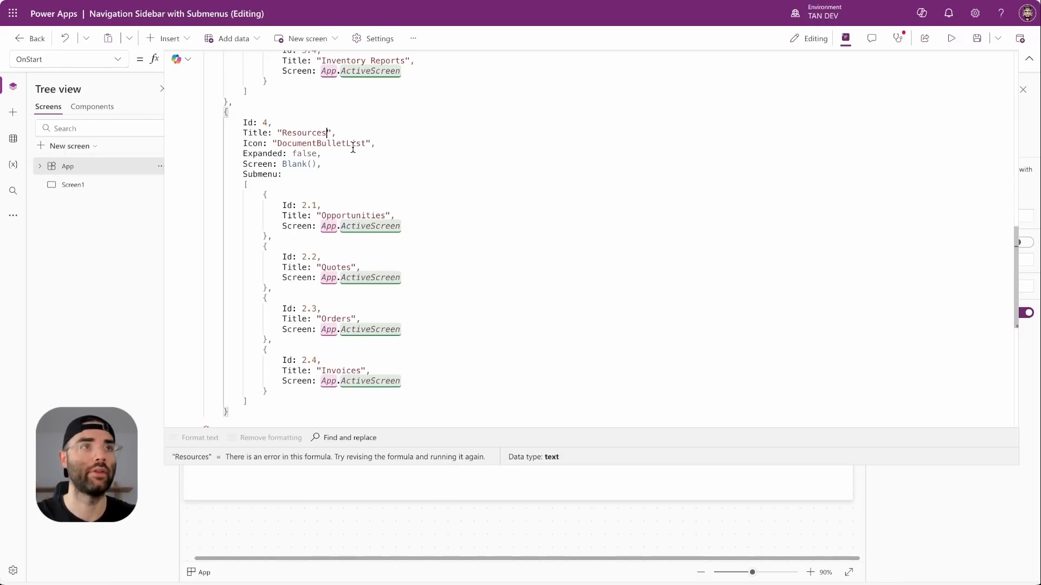
Step: Title the Resources Submenu records "Documentation", "Tutorials", "FAQ's" and "Downloads"
double_click(355, 216)
type("Documentation")
double_click(336, 267)
type("Tutorial")
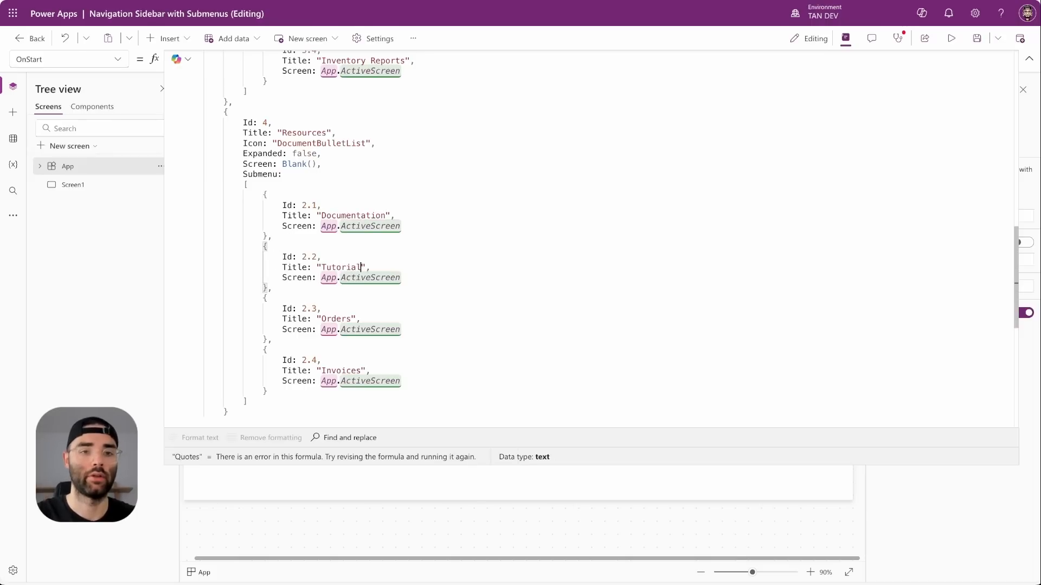
double_click(338, 319)
type("FAQ")
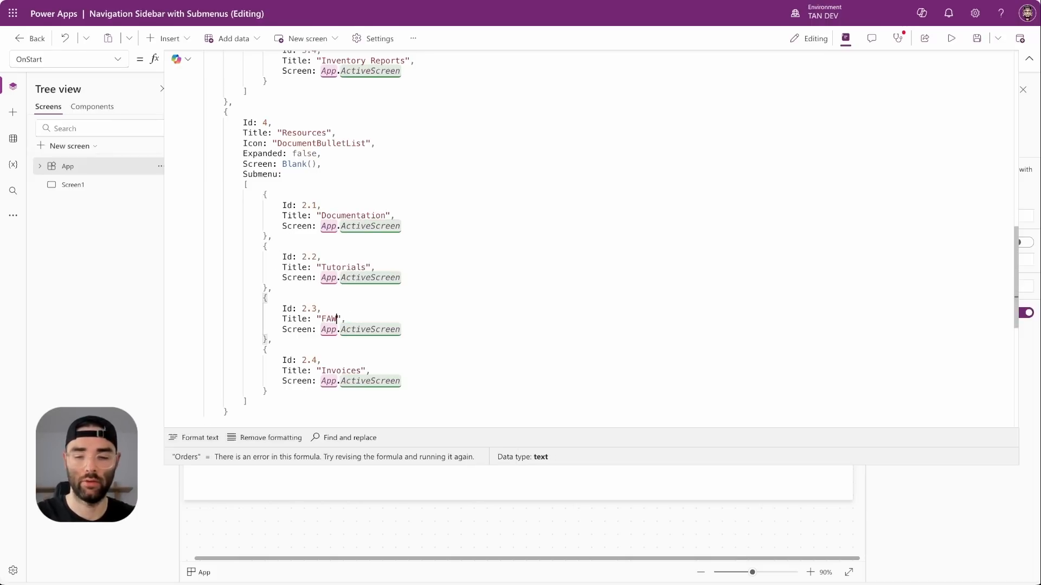
type("'s")
double_click(329, 371)
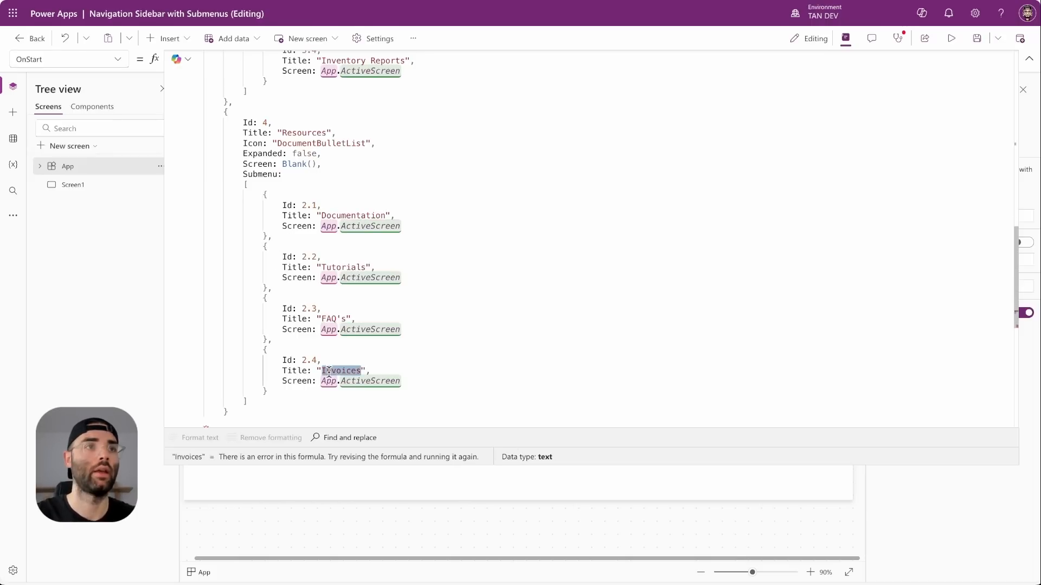
type("Downloads")
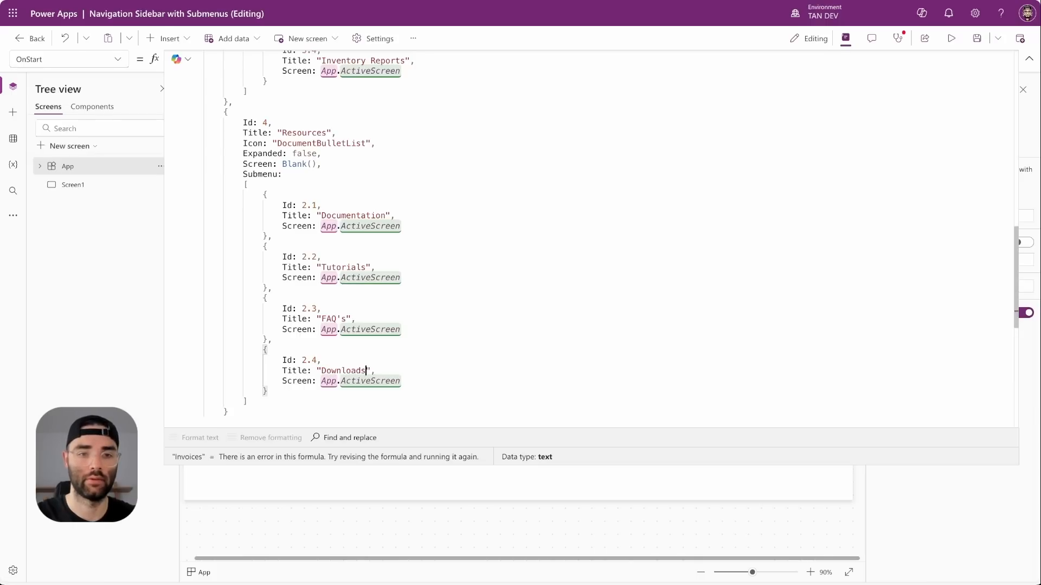
Step: Renumber the Resources record's four Submenu Ids to 4.1, 4.2, 4.3 and 4.4
double_click(309, 205)
key("BackSpace")
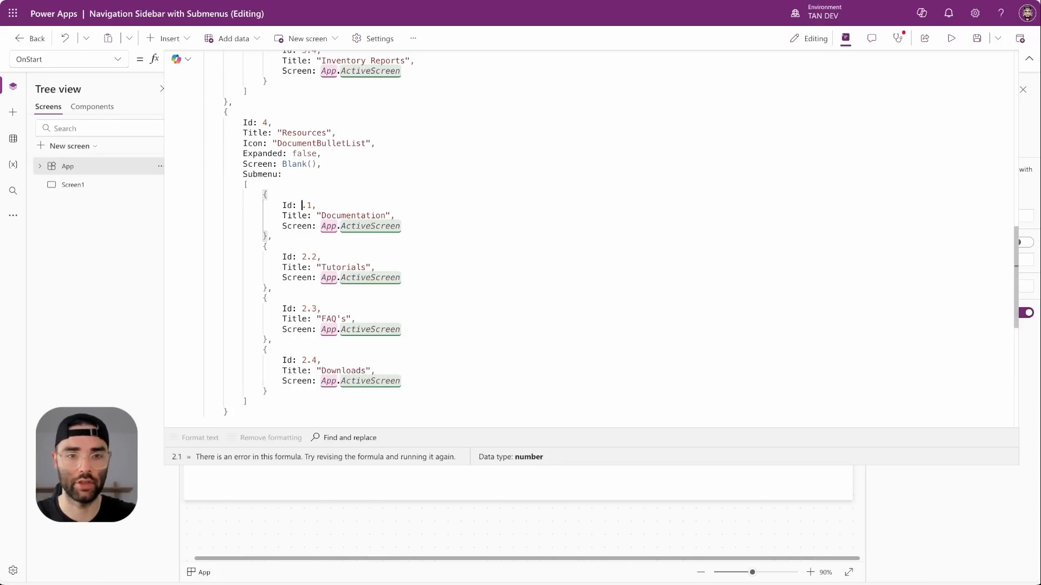
type("4")
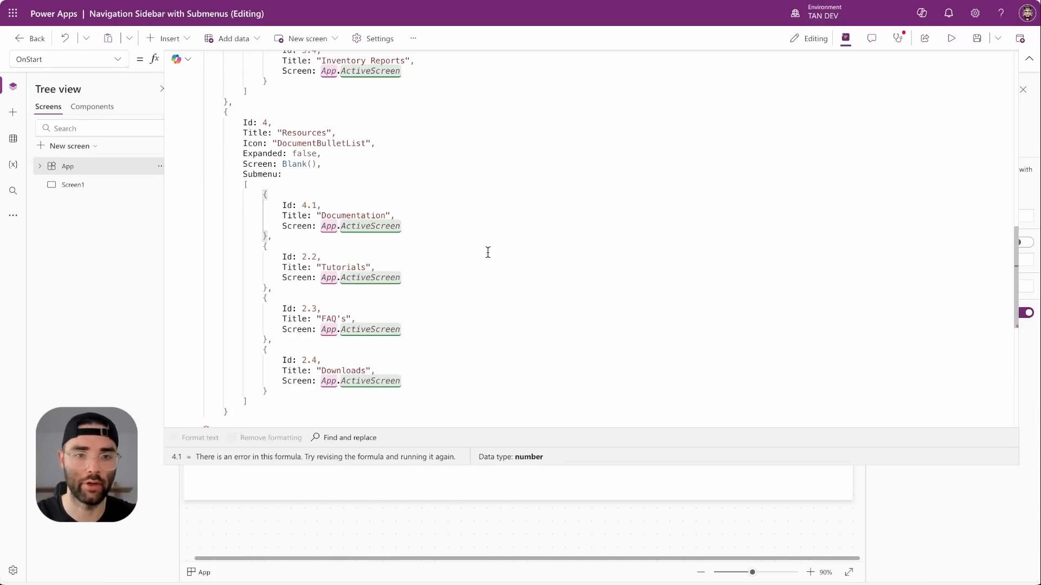
double_click(310, 258)
type("4")
double_click(311, 309)
type("4")
double_click(306, 360)
key("BackSpace")
type("4")
Step: Add a comma after the Resources record and paste a copy of the Dashboard record below it
left_click(347, 399)
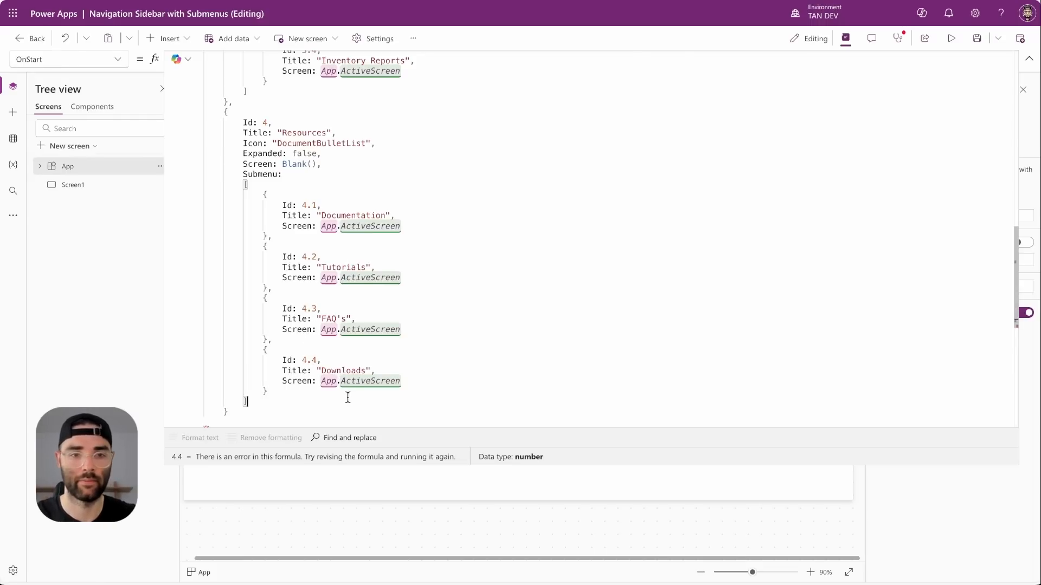
scroll(325, 353, "down", 2)
left_click(255, 302)
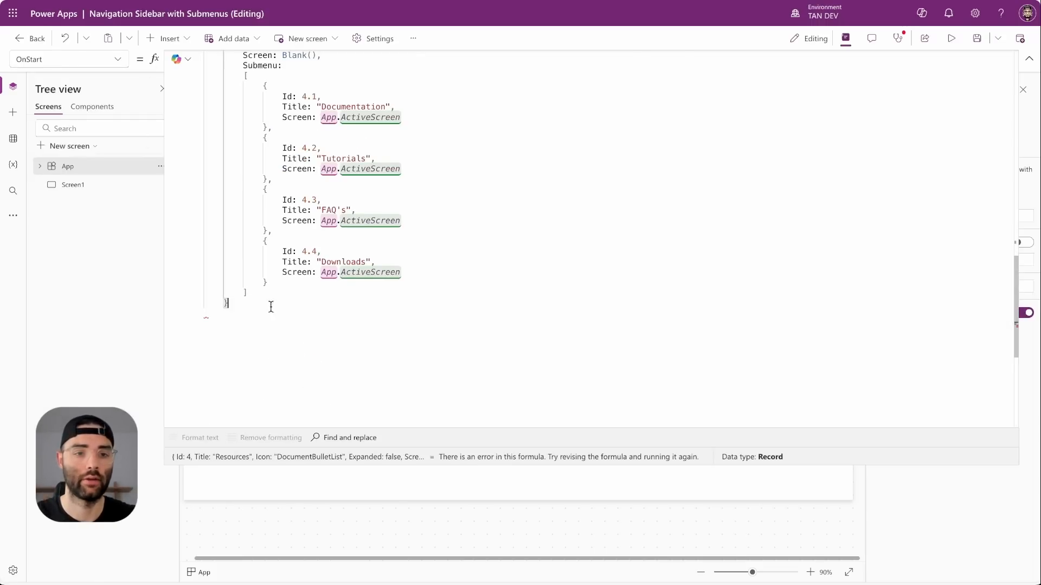
key("shift+Return")
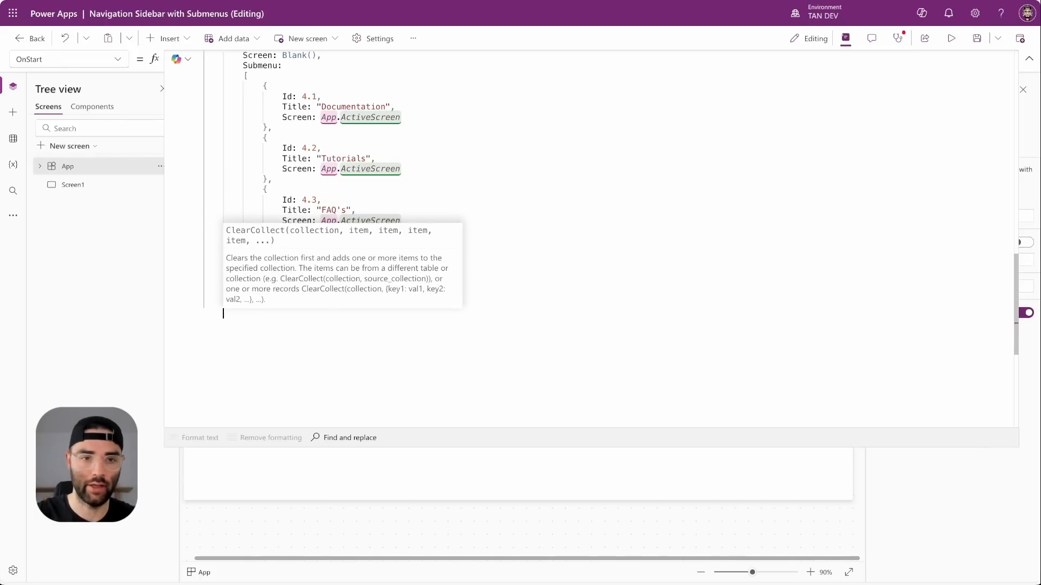
scroll(376, 88, "up", 10)
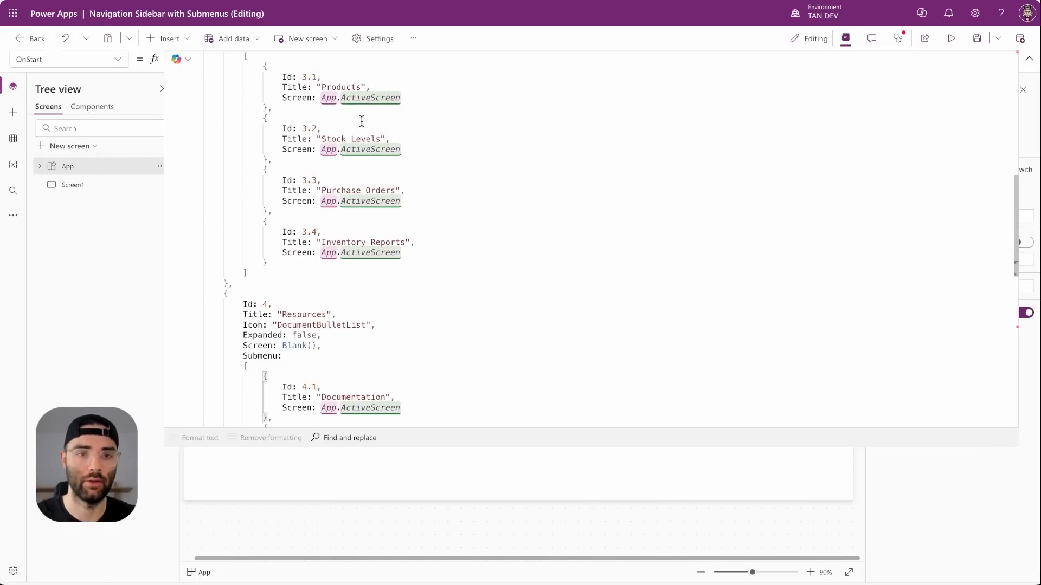
left_click_drag(236, 131, 224, 78)
key("ctrl+c")
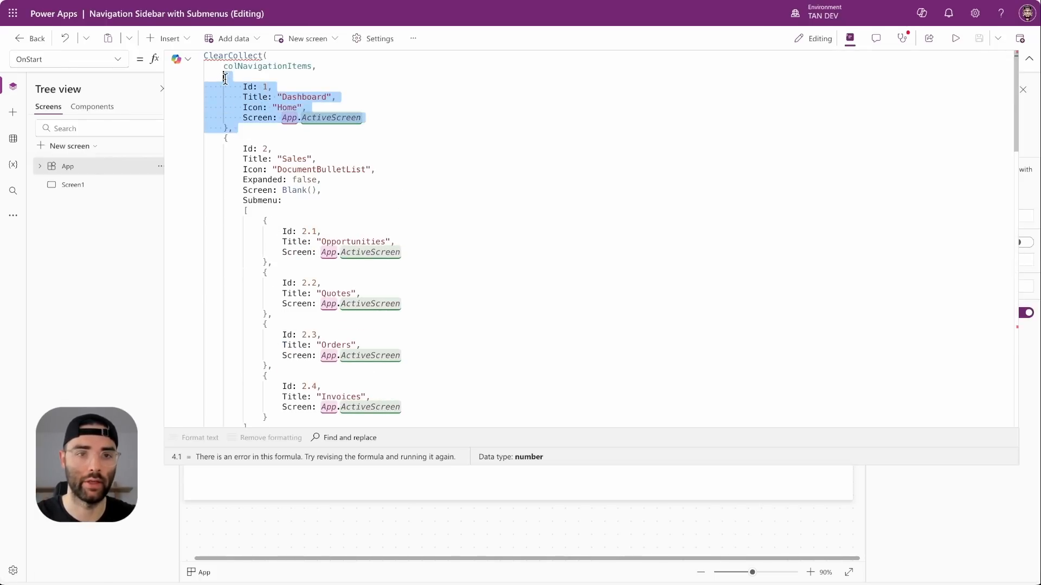
scroll(420, 150, "down", 19)
scroll(379, 154, "up", 5)
left_click(239, 326)
key("Return")
key("ctrl+v")
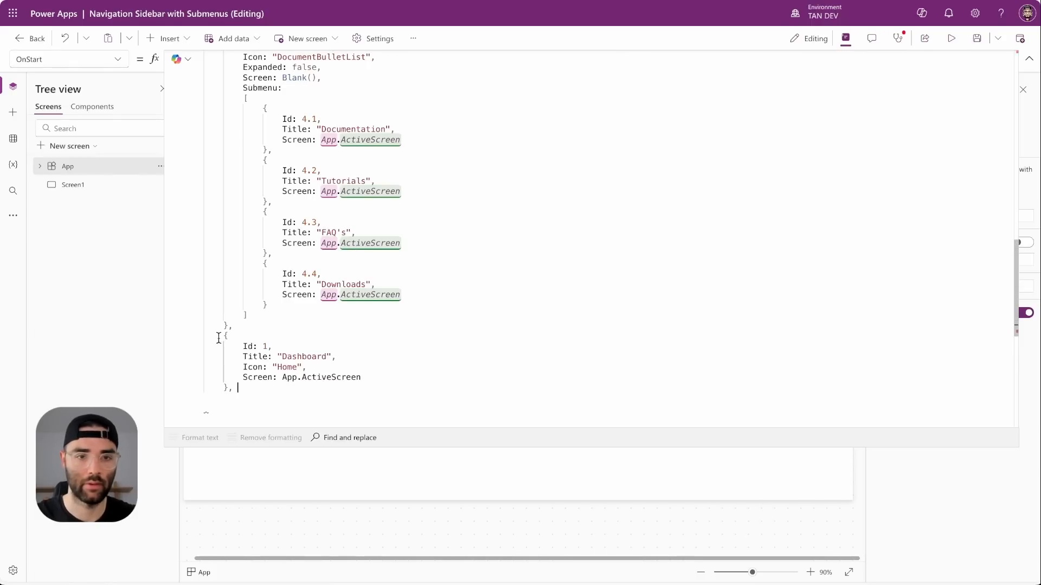
Step: Set the pasted record's Id to 5, its Title to "Reporting" and its Icon to "AppsListDetail"
double_click(266, 346)
type("5")
double_click(305, 353)
type("Reporting")
double_click(286, 367)
type("AppsListDetail")
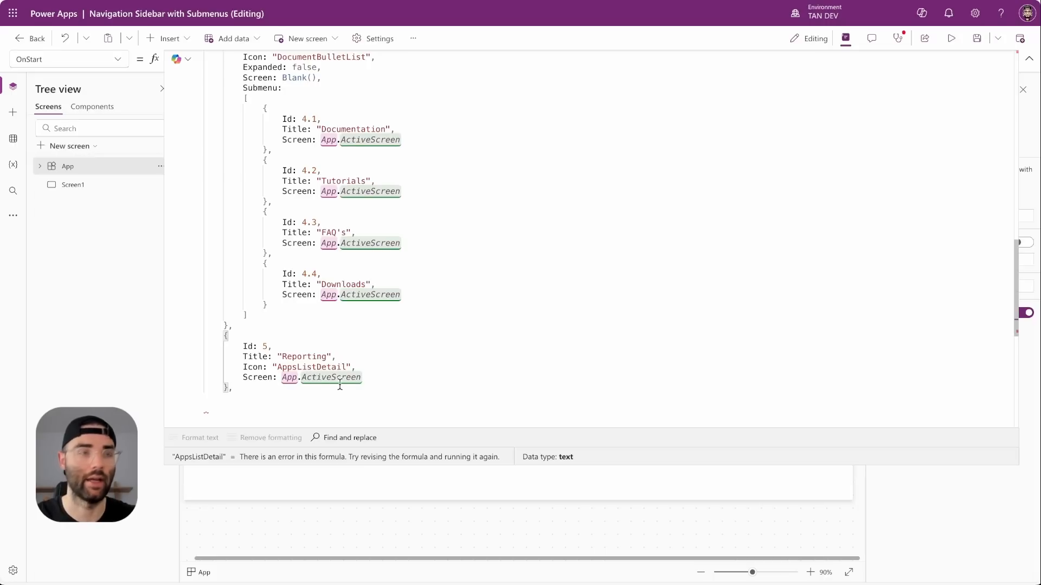
Step: Copy the whole Resources record, including its Submenu, and paste it below the Reporting record
left_click(253, 307)
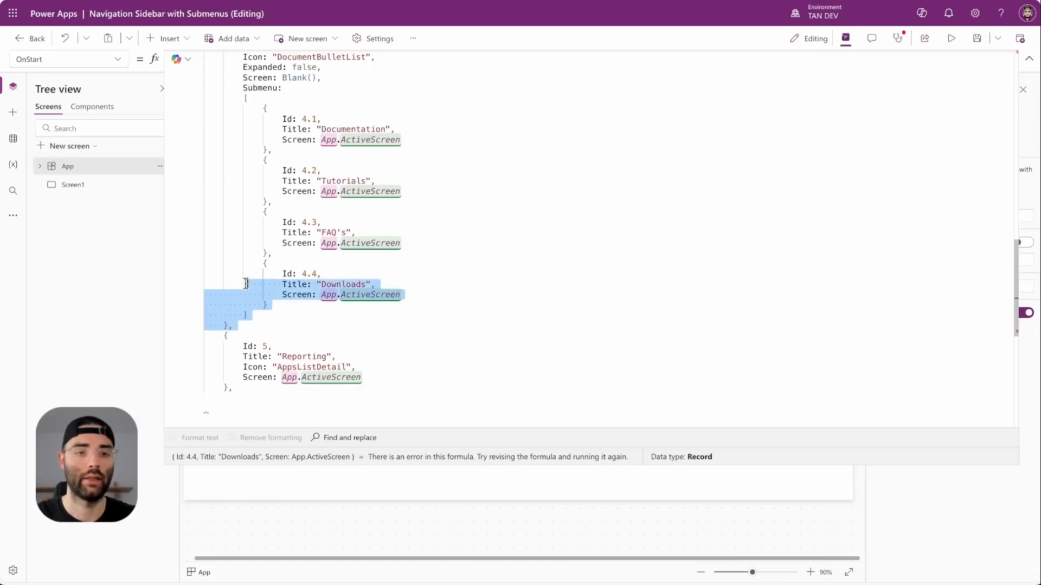
left_click_drag(252, 322, 225, 243)
key("ctrl+c")
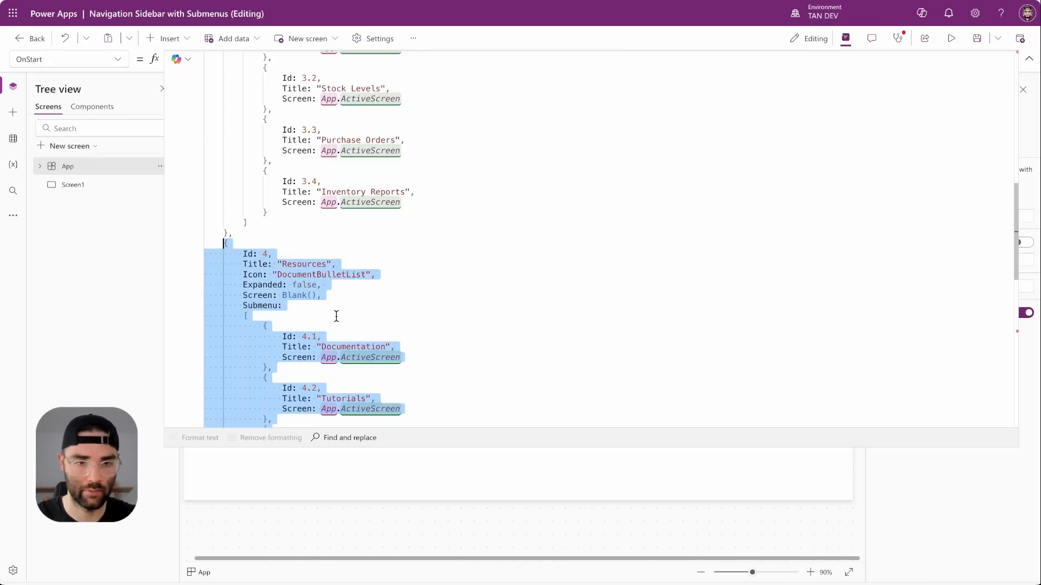
scroll(304, 314, "down", 8)
left_click(275, 197)
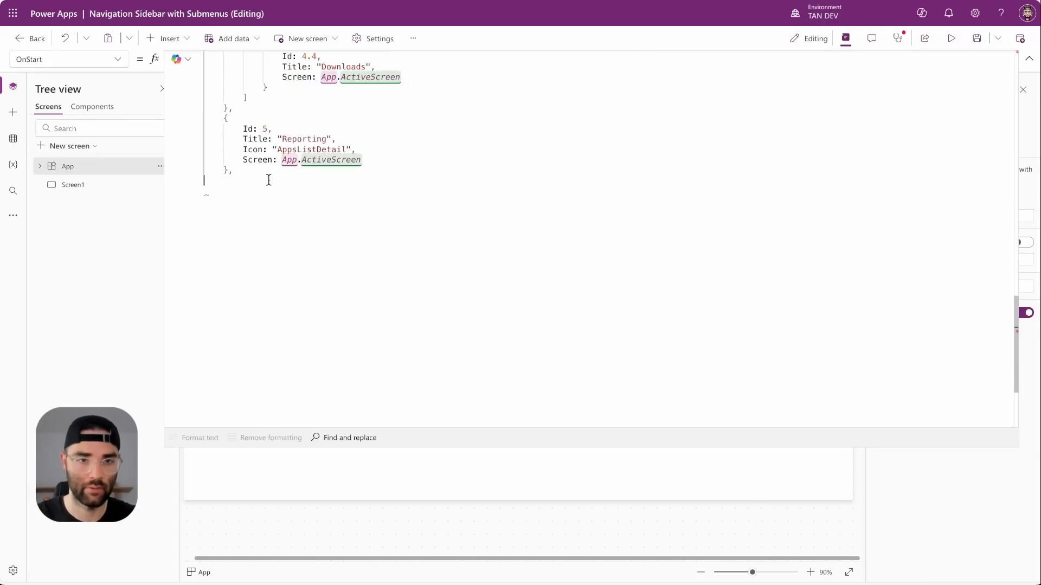
key("ctrl+v")
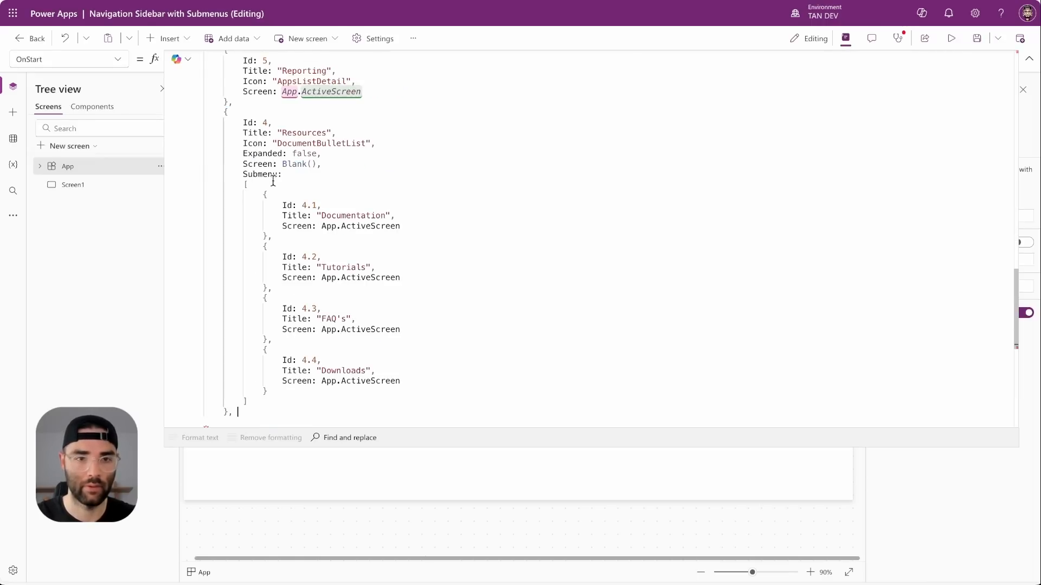
Step: Set the newly pasted Resources copy's Id to 6, its Title to "Administration" and its Icon to "Globe"
double_click(264, 123)
type("6")
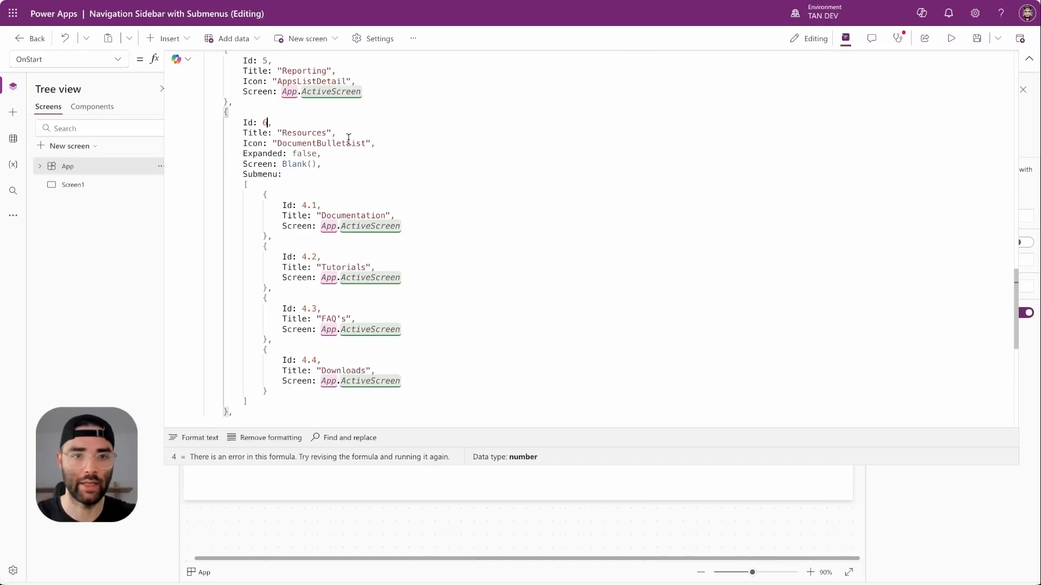
double_click(291, 133)
type("Administration")
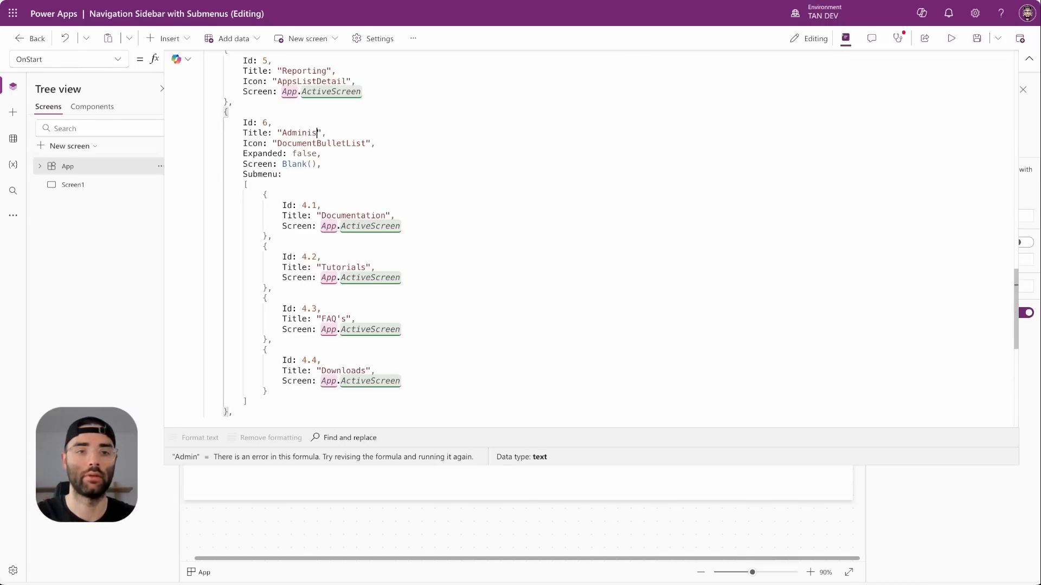
double_click(313, 144)
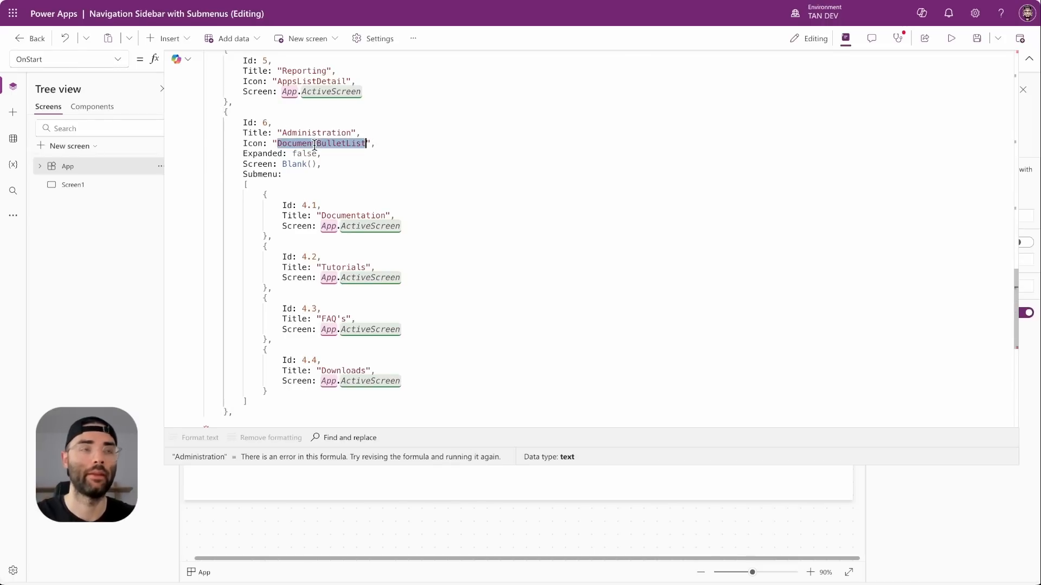
type("Globe")
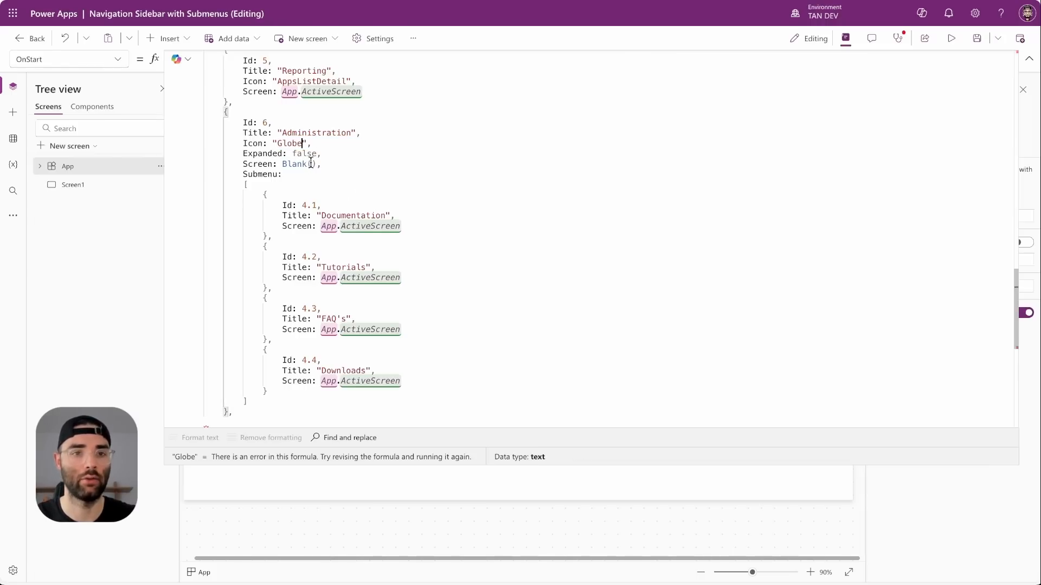
Step: Renumber the Administration record's four Submenu Ids to 6.1, 6.2, 6.3 and 6.4
double_click(304, 205)
type("6")
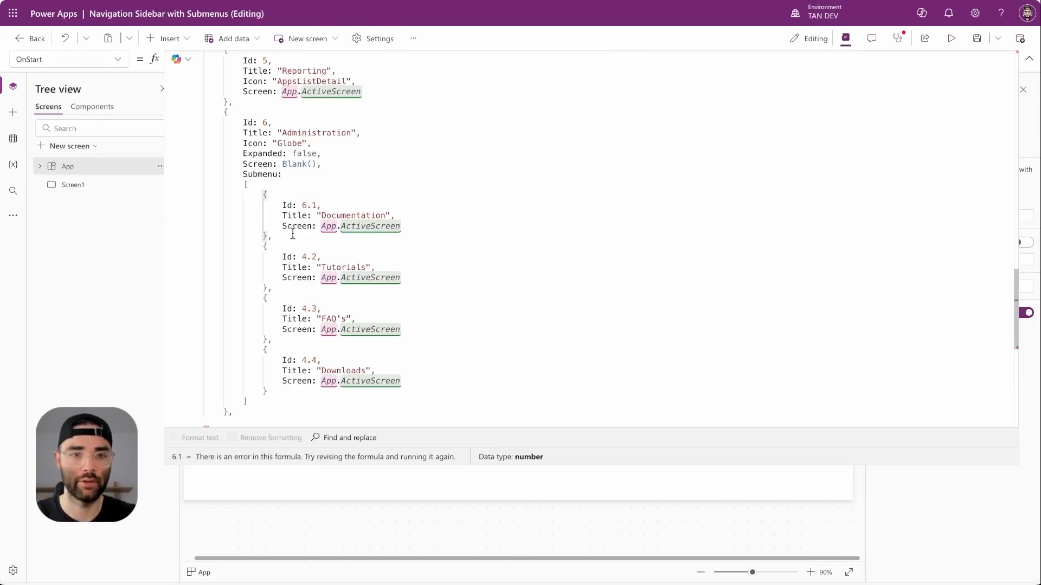
double_click(304, 256)
type("6")
double_click(304, 308)
type("6")
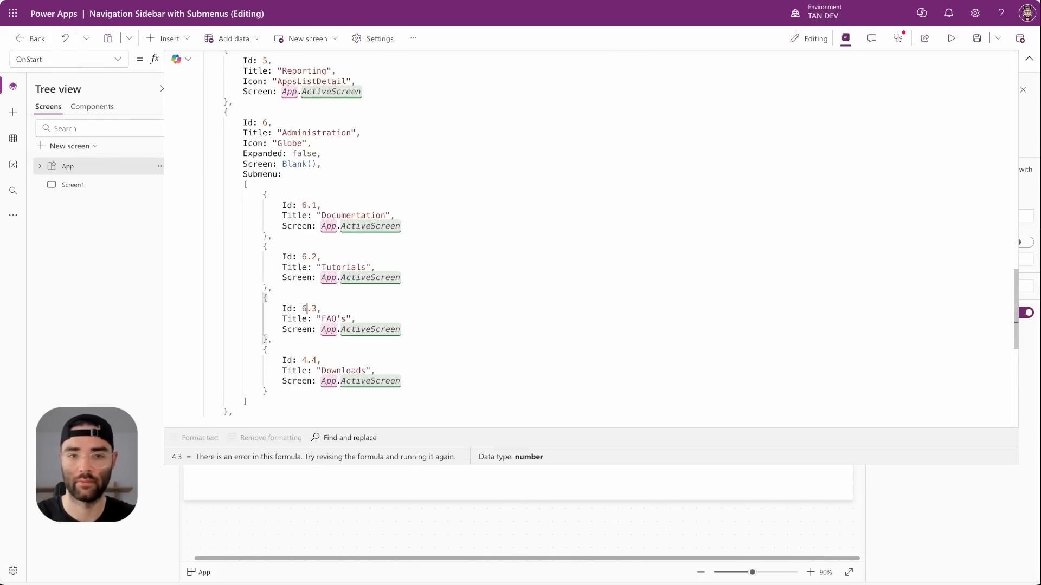
double_click(304, 360)
type("6")
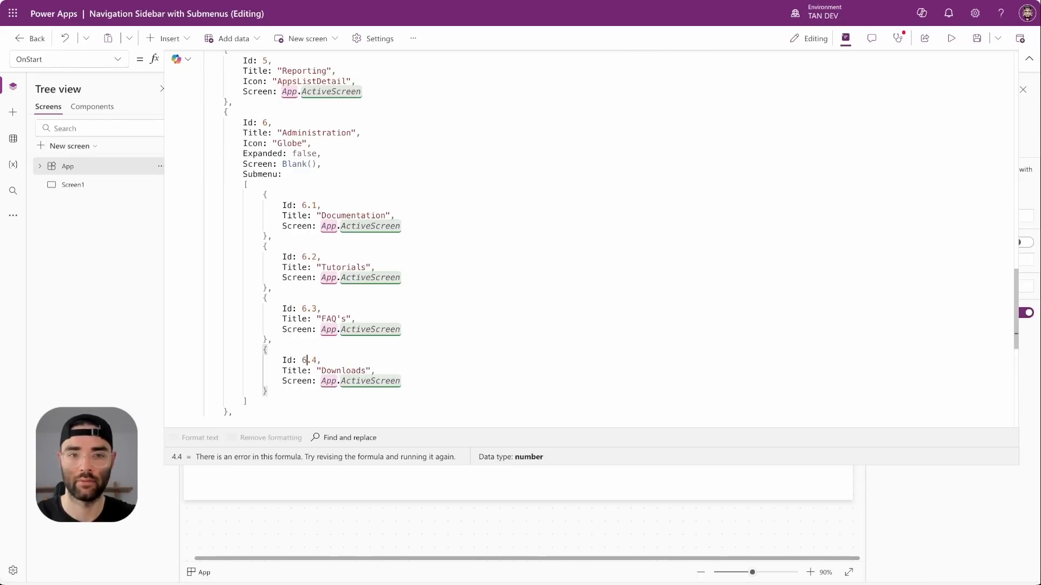
Step: Title the Administration Submenu records "User Management", "Roles & Permissions", "System Settings" and "Integrations"
double_click(352, 215)
type("User Managemen")
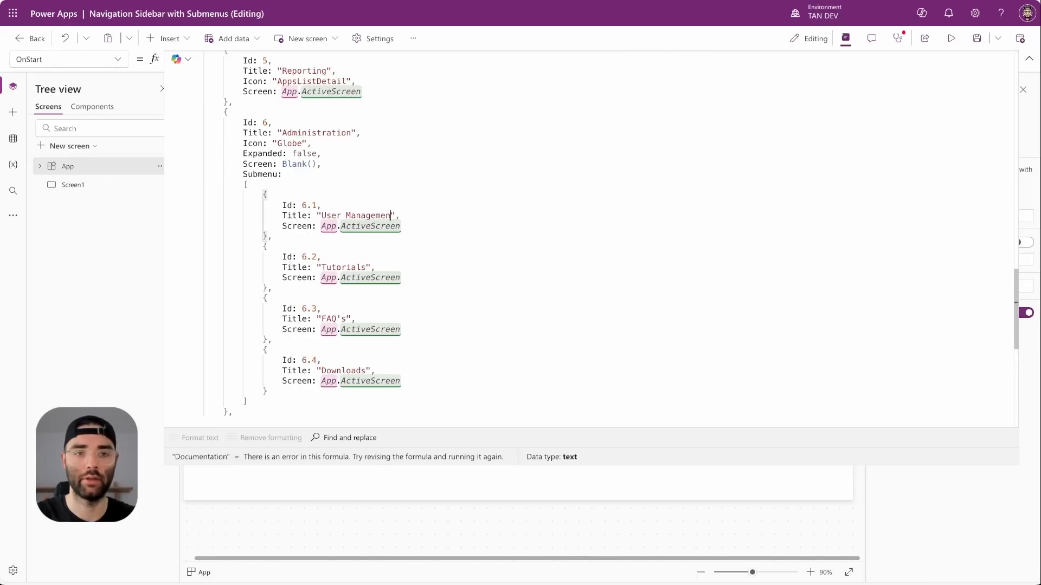
double_click(345, 268)
type("Roles & Permissions")
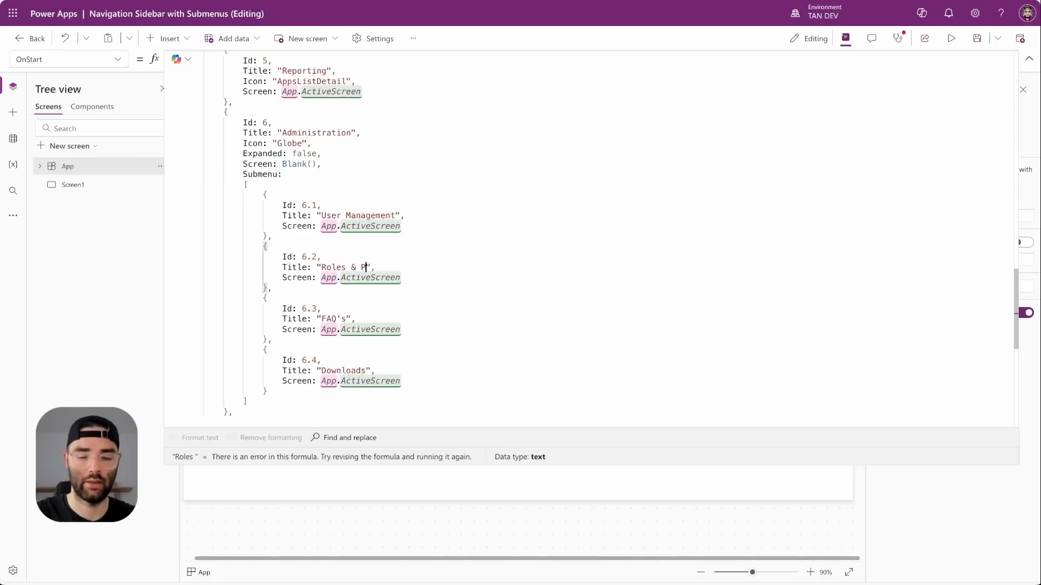
double_click(334, 319)
type("System Settings")
double_click(343, 371)
type("Inte")
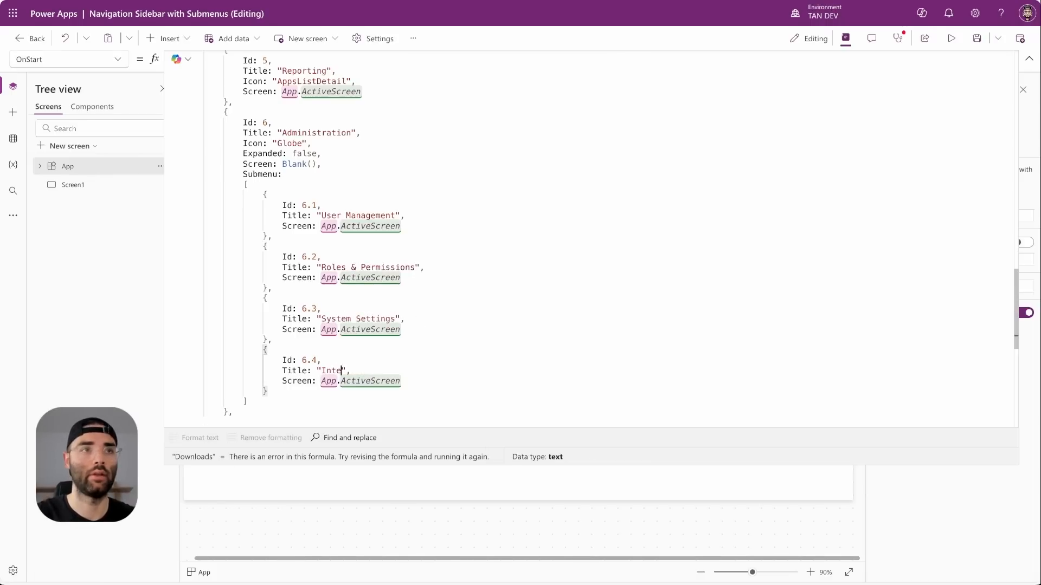
type("grations")
Step: Paste a copy of the Reporting record below the Administration record and remove the copy's trailing comma
scroll(450, 354, "down", 2)
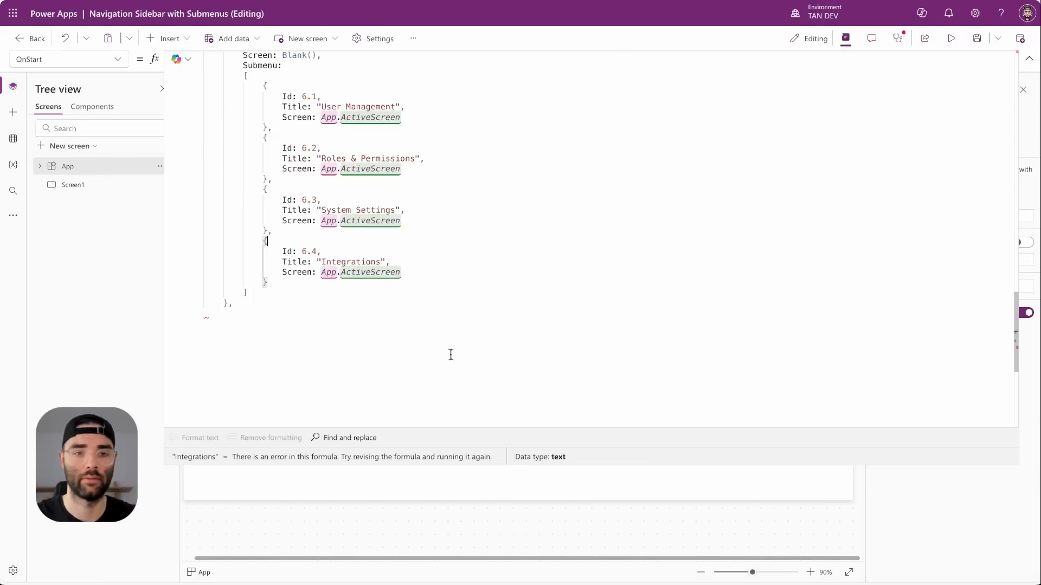
scroll(325, 307, "up", 4)
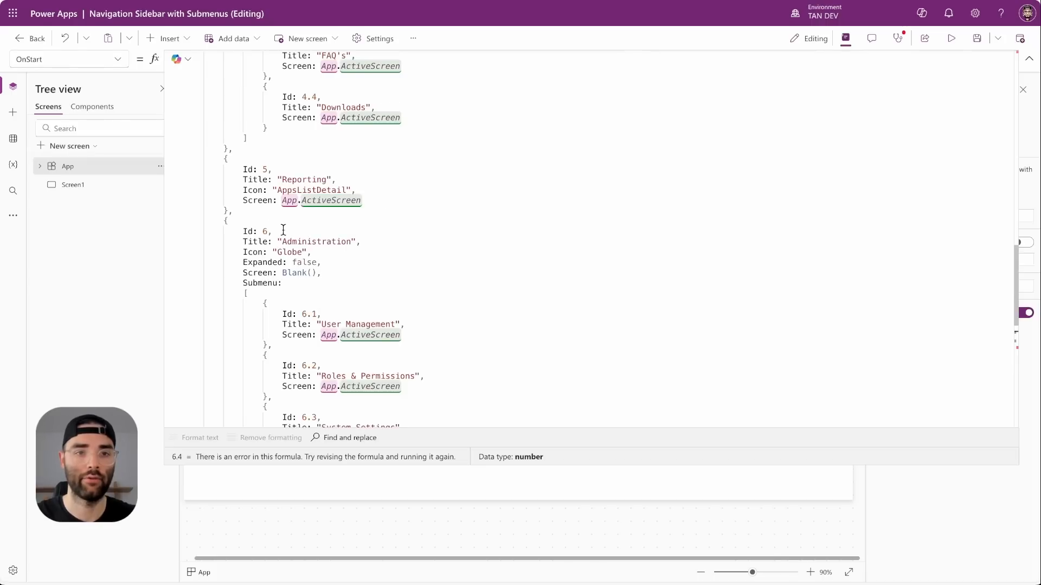
left_click_drag(244, 212, 224, 159)
key("ctrl+c")
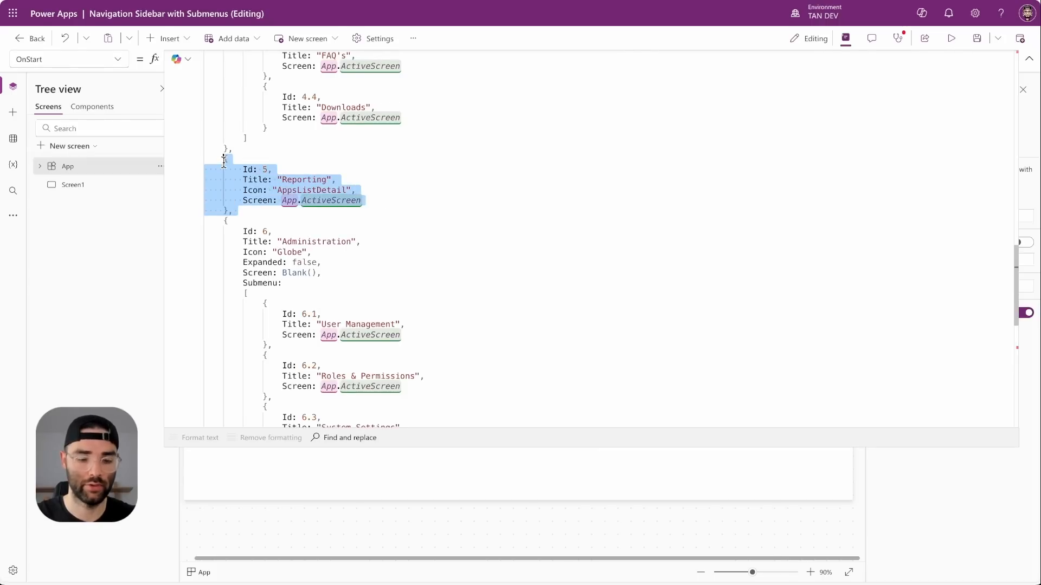
scroll(304, 197, "down", 4)
left_click(276, 307)
key("ctrl+v")
key("BackSpace")
Step: Set the final record's Id to 7, its Title to "Help & Support" and its Icon to "Settings"
left_click(268, 324)
key("BackSpace")
type("7")
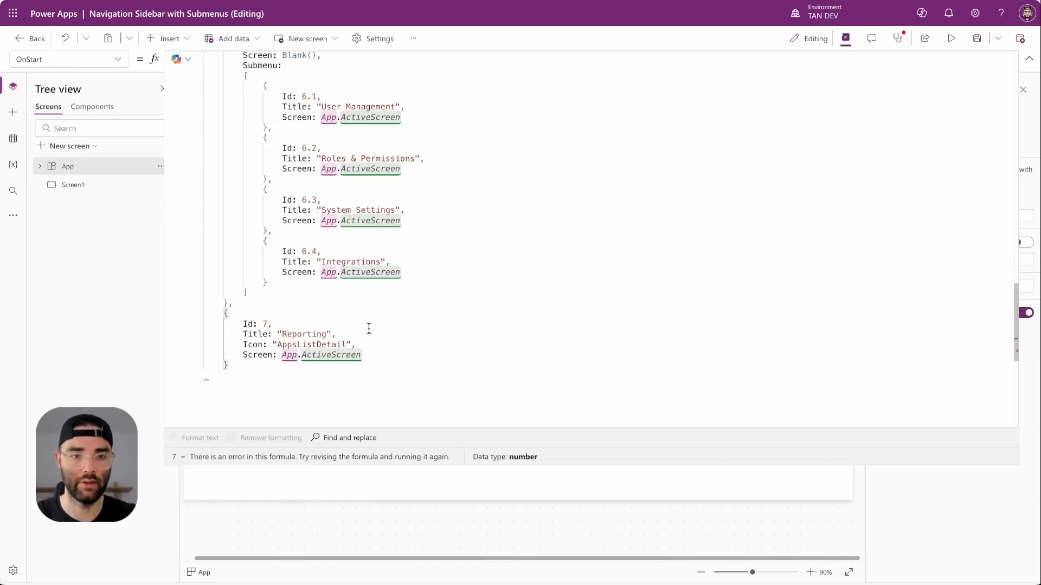
double_click(311, 333)
type("Help ")
type("& Support")
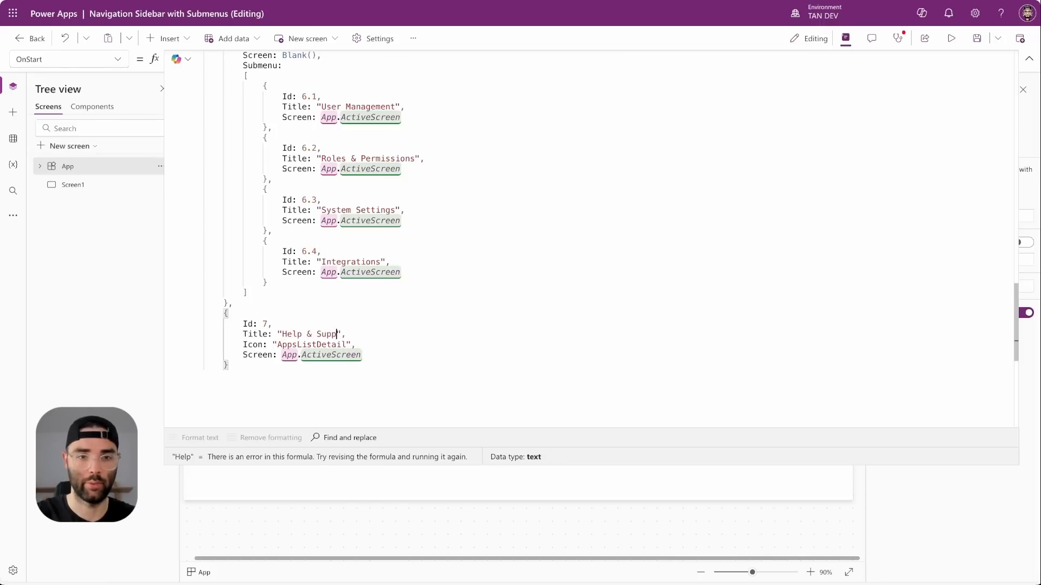
double_click(308, 344)
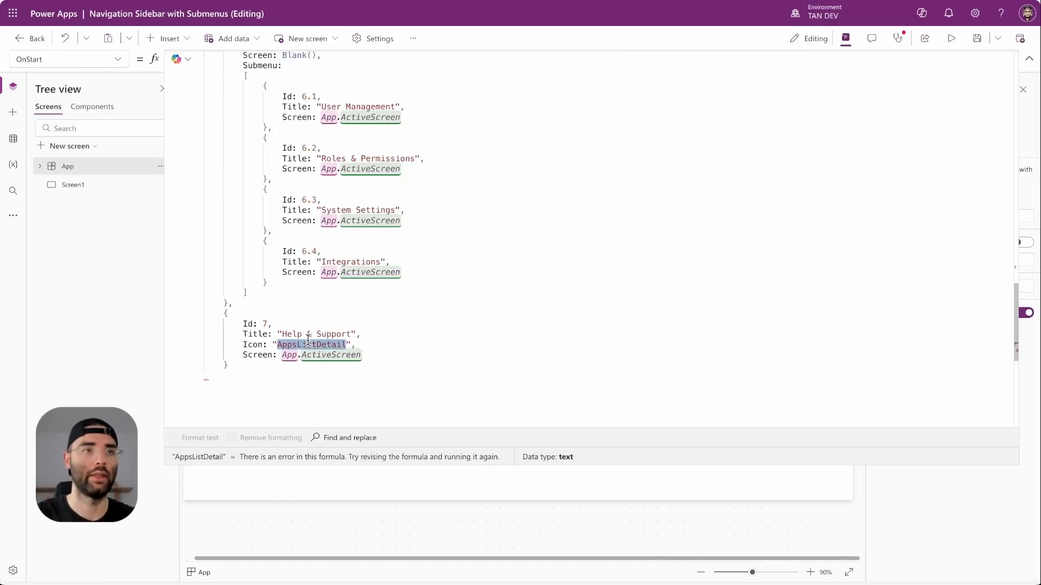
type("Settings")
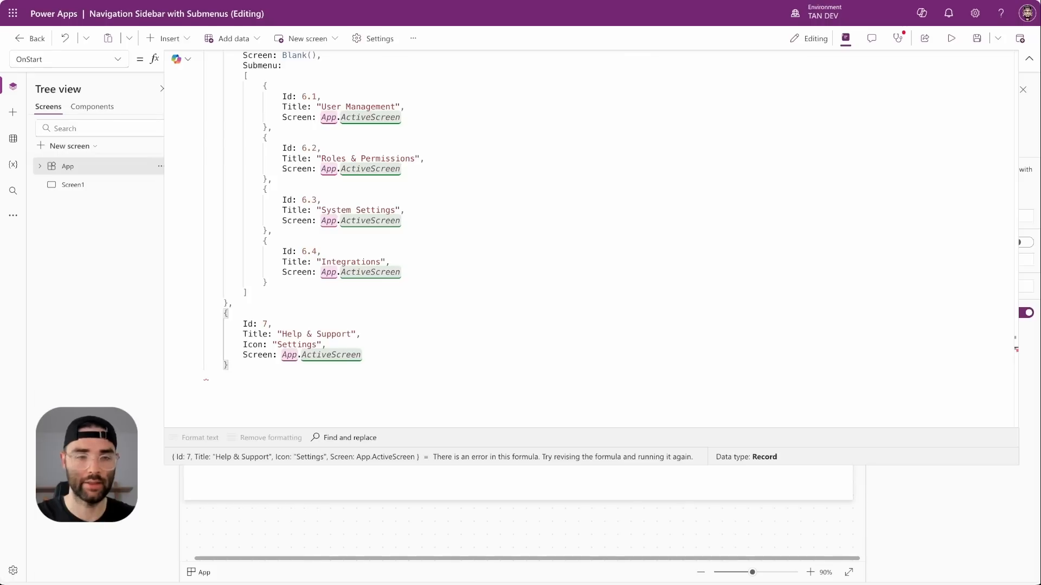
Step: Close the ClearCollect formula with ");" and run the App's OnStart
type(");")
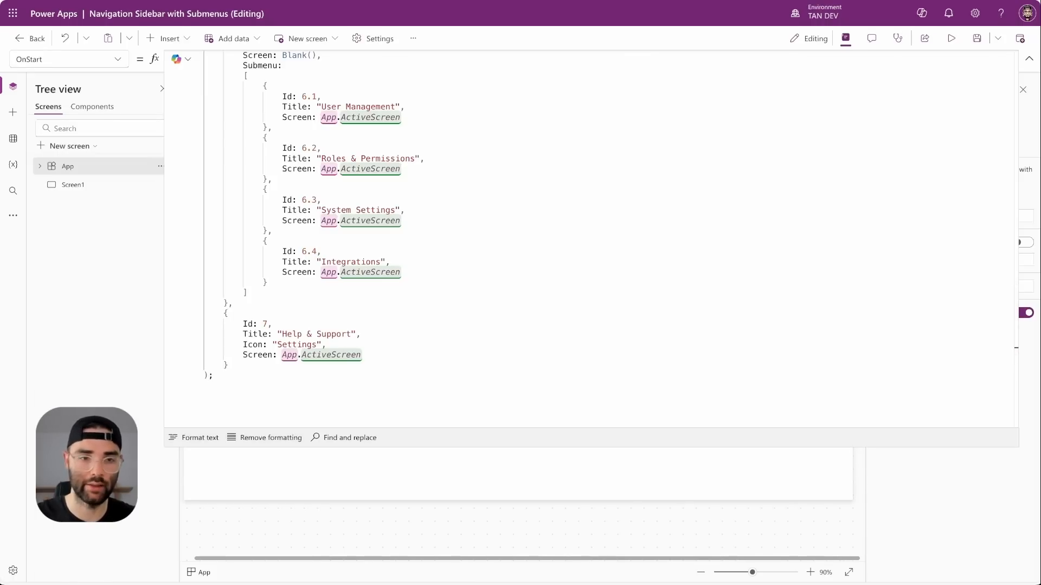
scroll(362, 326, "up", 20)
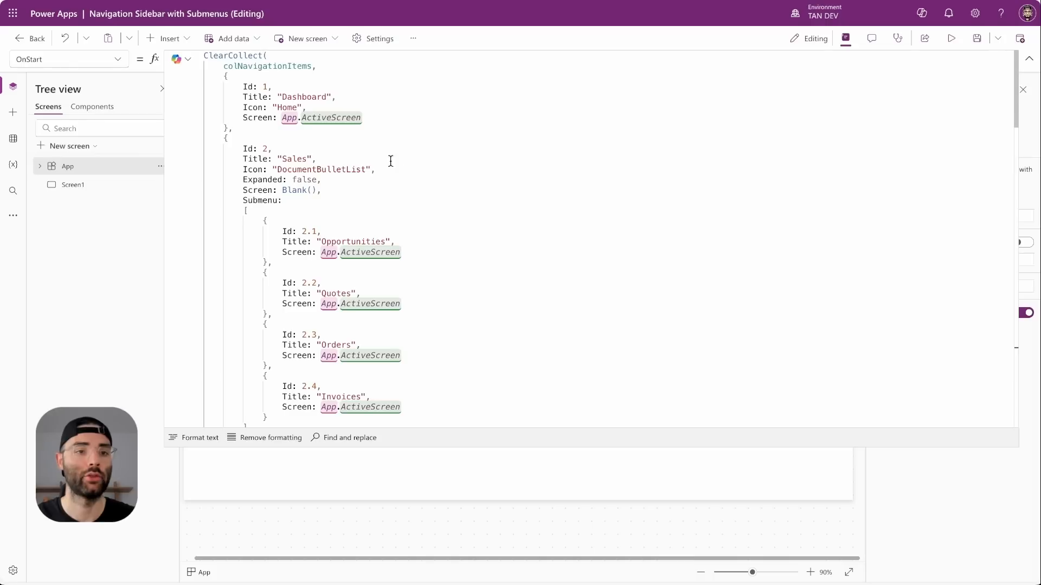
right_click(73, 167)
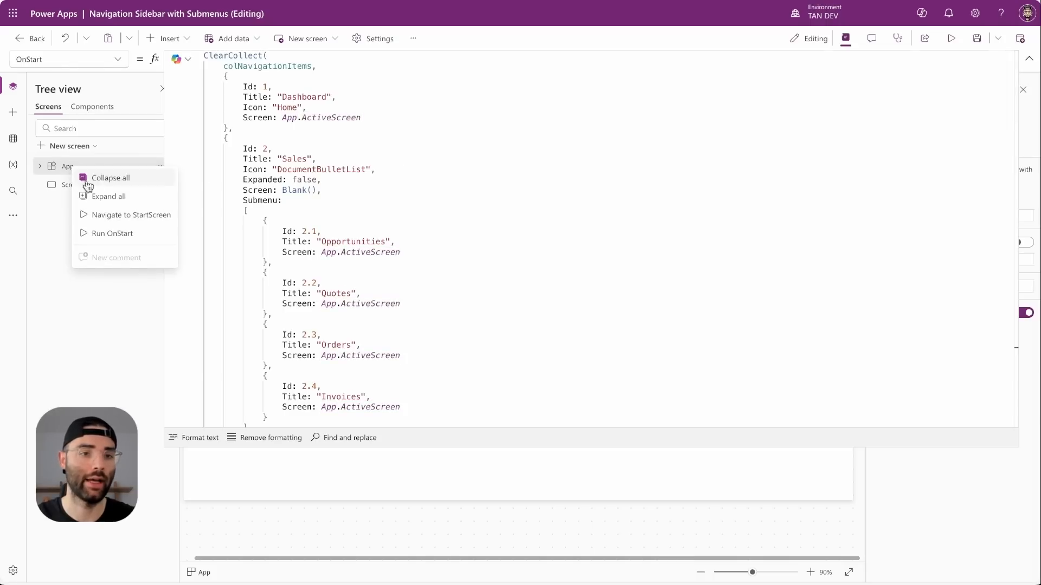
left_click(112, 233)
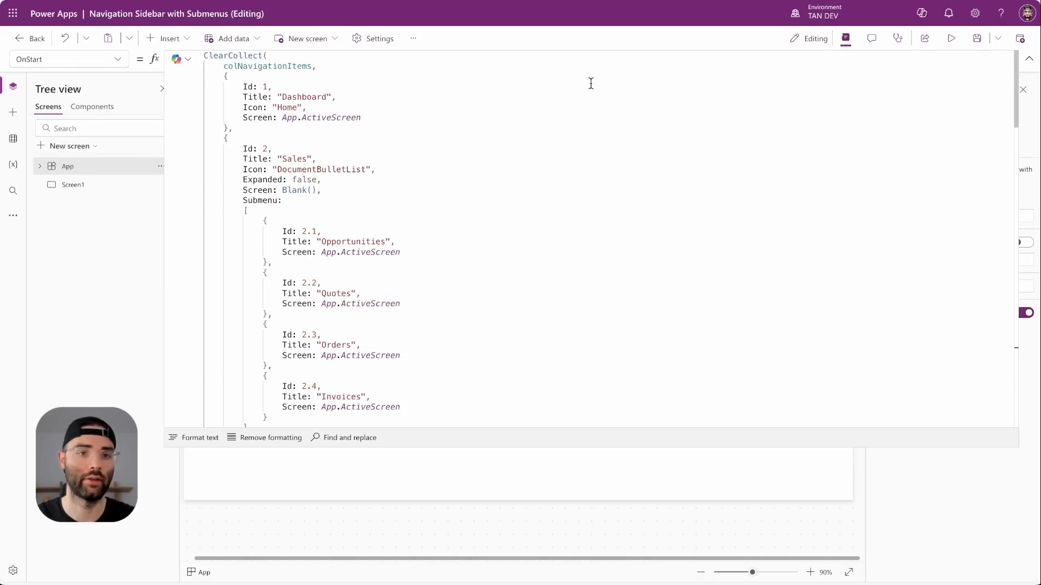
Step: Collapse the expanded formula editor and list the collections among the app's variables
left_click(1028, 58)
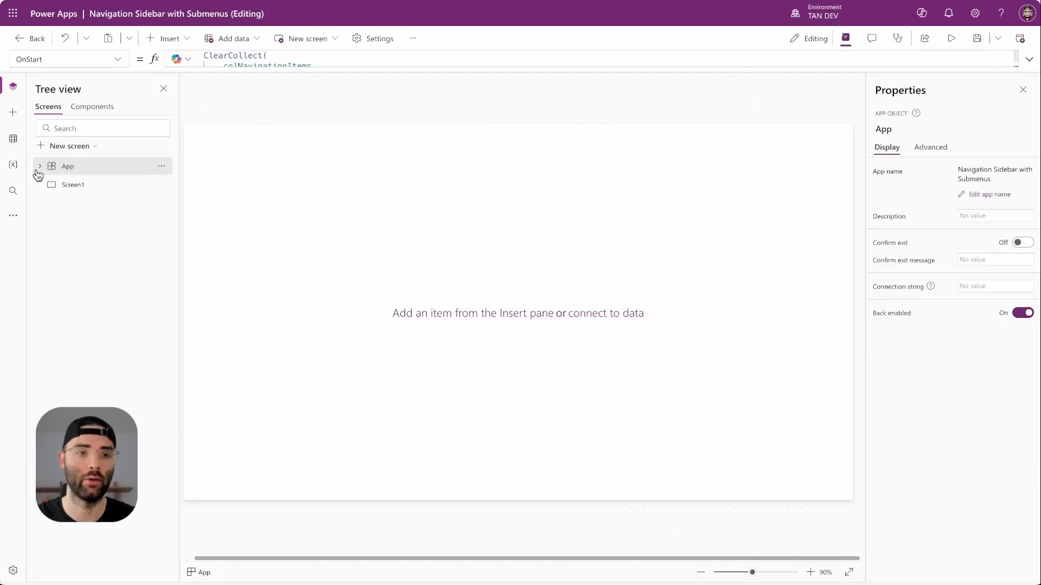
left_click(15, 169)
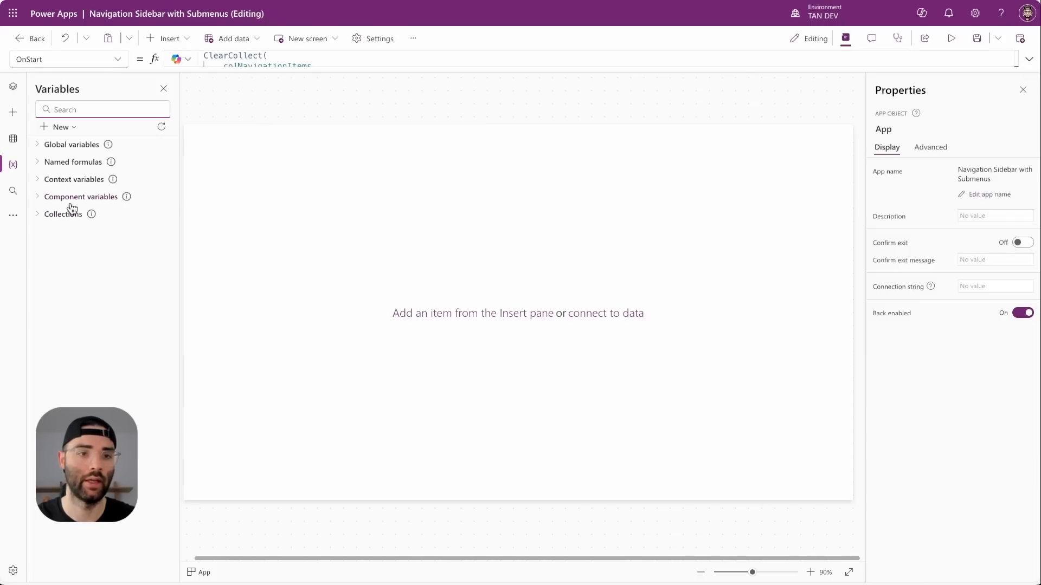
left_click(39, 218)
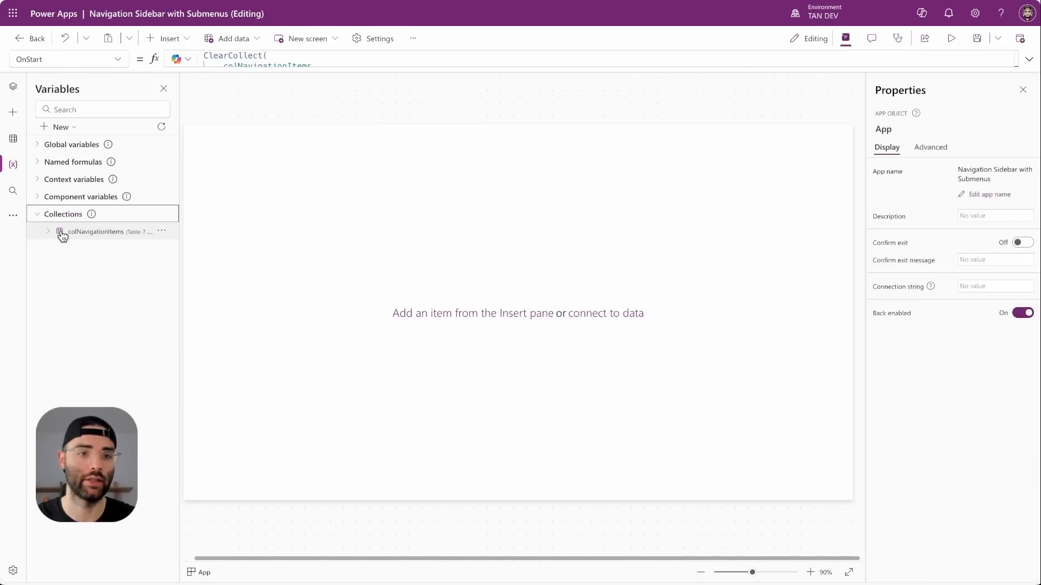
Step: Display the records stored in the colNavigationItems collection
left_click(162, 234)
left_click(186, 248)
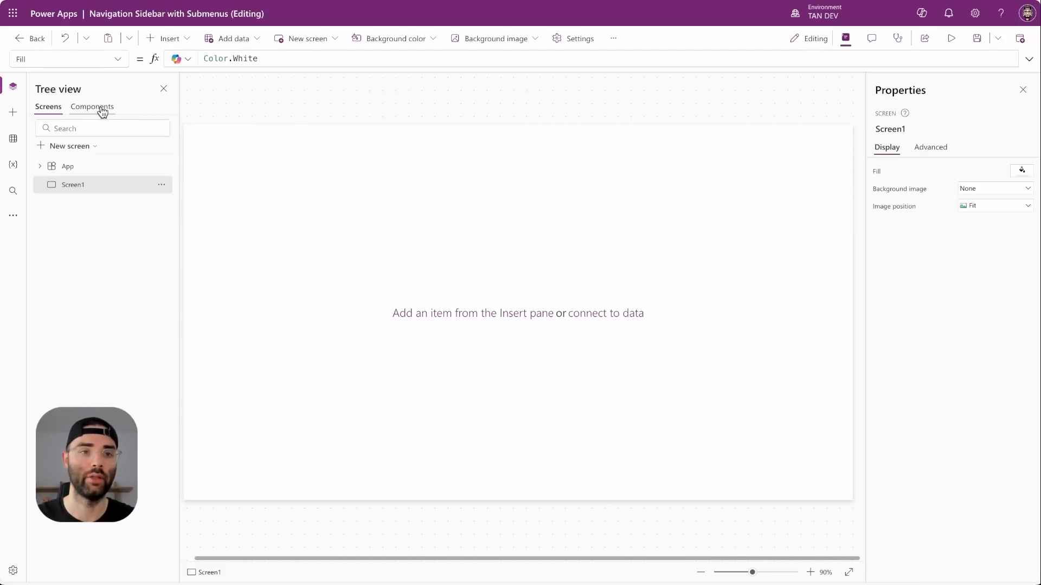
Step: Create a new component named NavSidebar and enable its access to the app scope
left_click(93, 110)
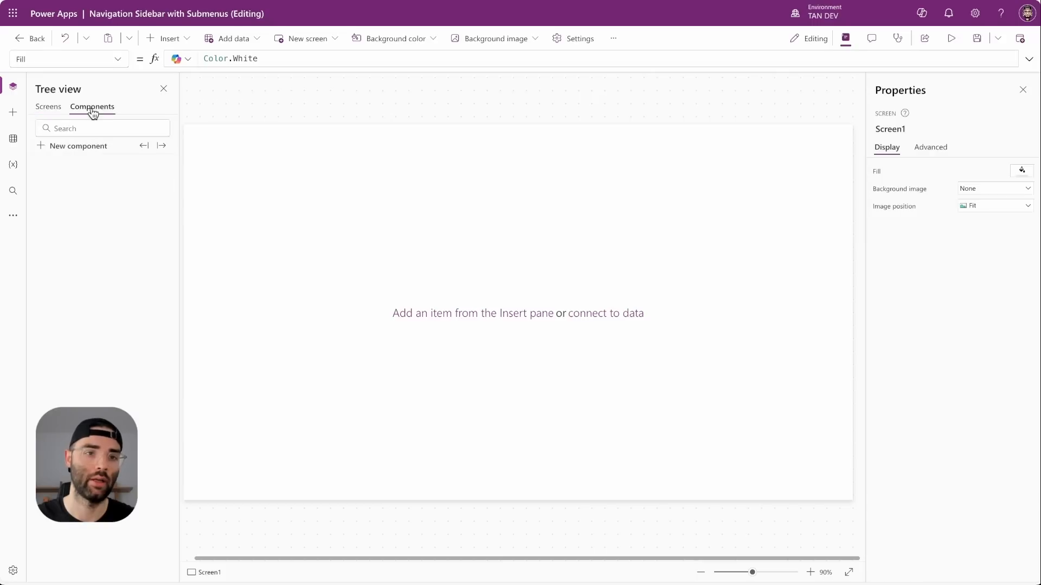
left_click(61, 149)
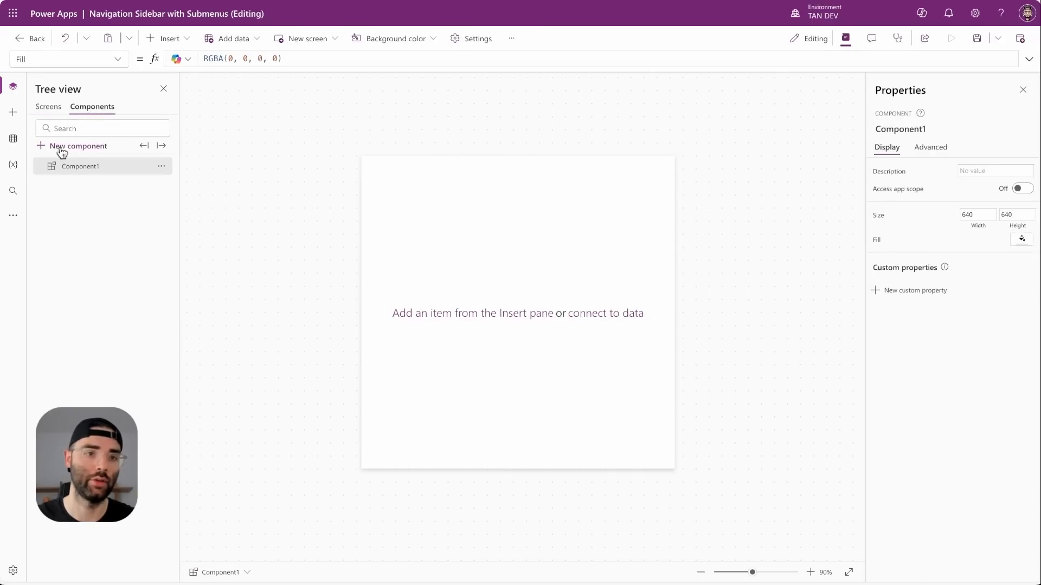
double_click(77, 168)
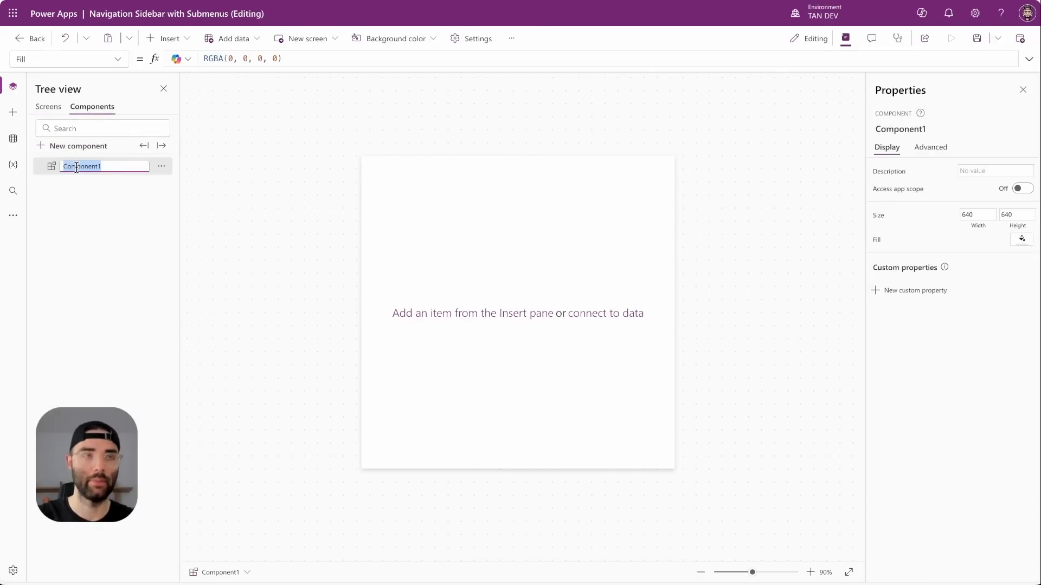
type("NavS")
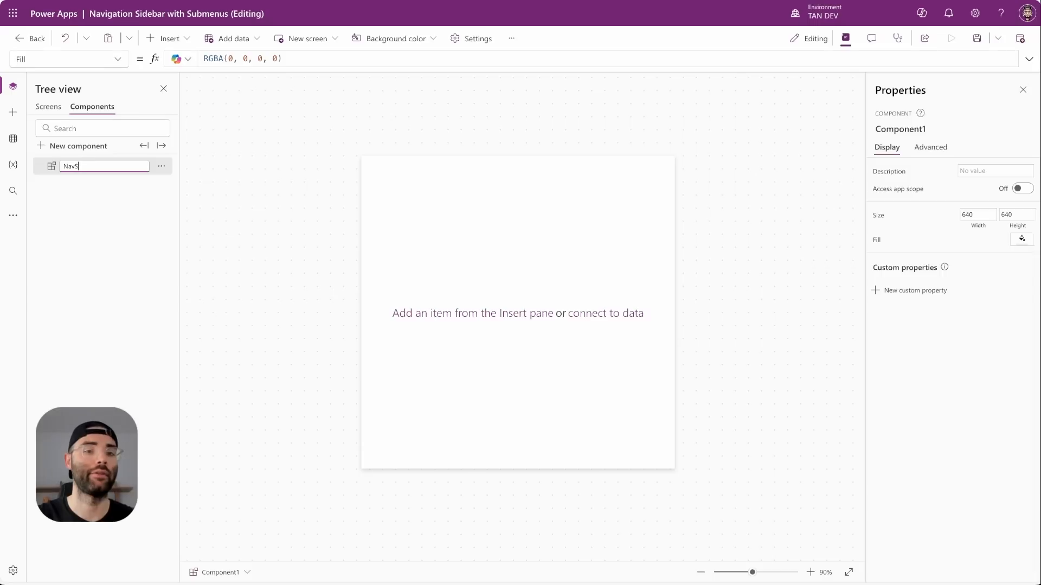
key("Return")
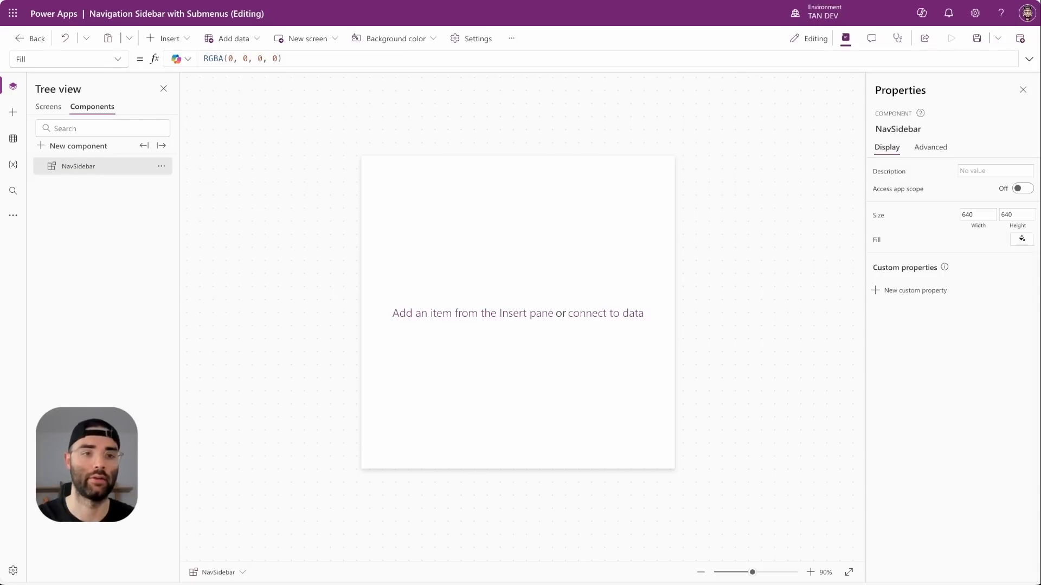
left_click(1021, 189)
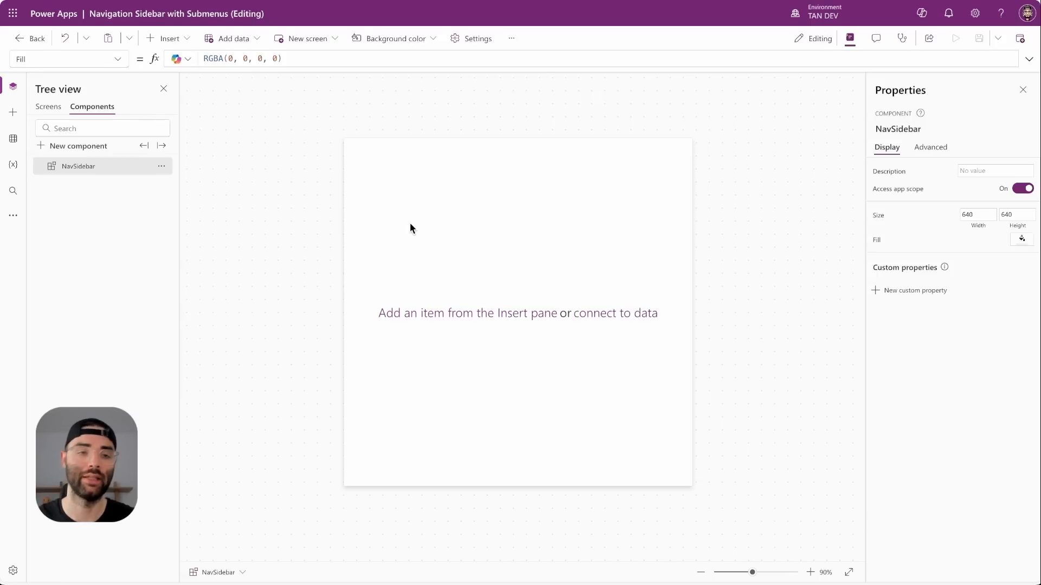
Step: Set NavSidebar's width to App.Width and its height to App.Height
left_click(970, 219)
left_click_drag(227, 59, 176, 55)
type("App.")
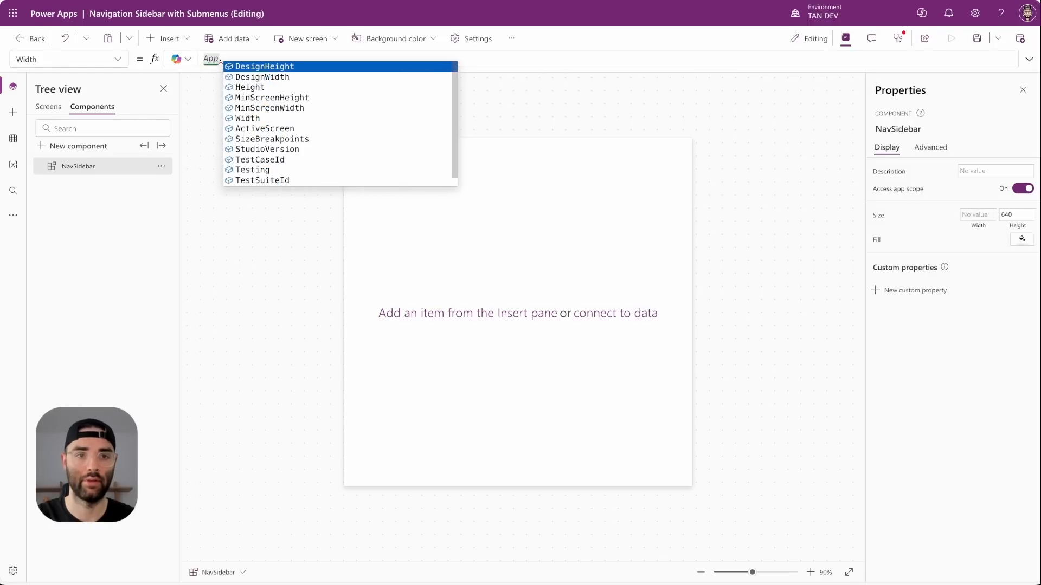
type("Width")
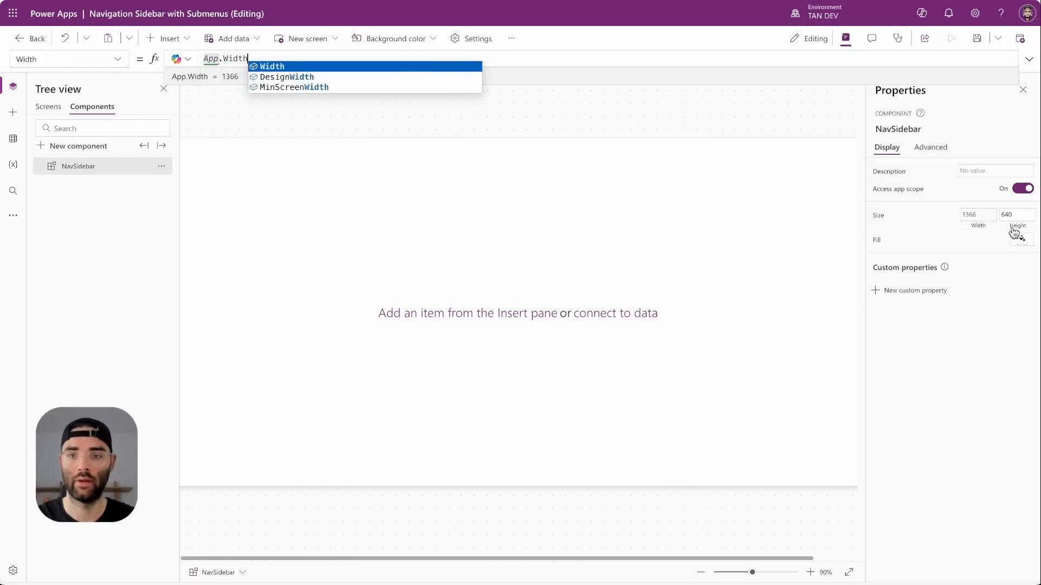
left_click(1006, 228)
double_click(200, 62)
type("App.Height")
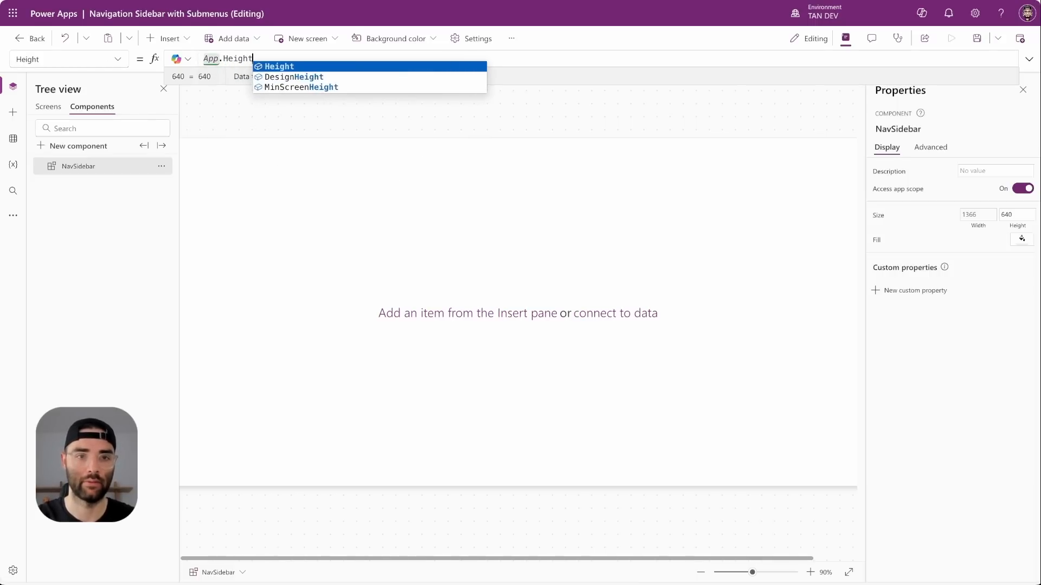
left_click(84, 172)
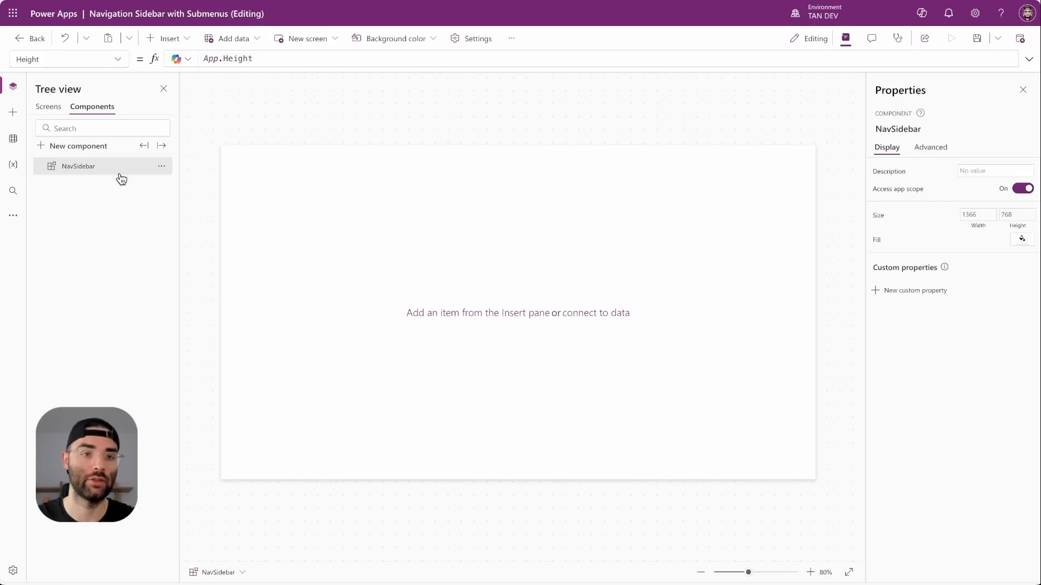
Step: Insert a horizontal container into NavSidebar and rename it conNavContainer
left_click(180, 39)
type("cot")
key("BackSpace")
type("ntainer")
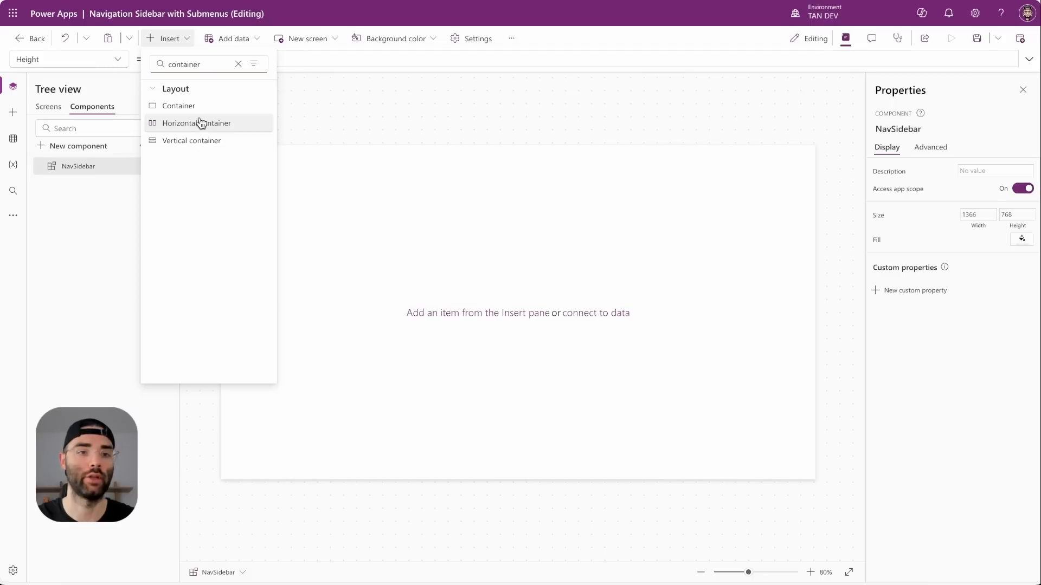
left_click(200, 123)
double_click(101, 186)
type("conNavContainer")
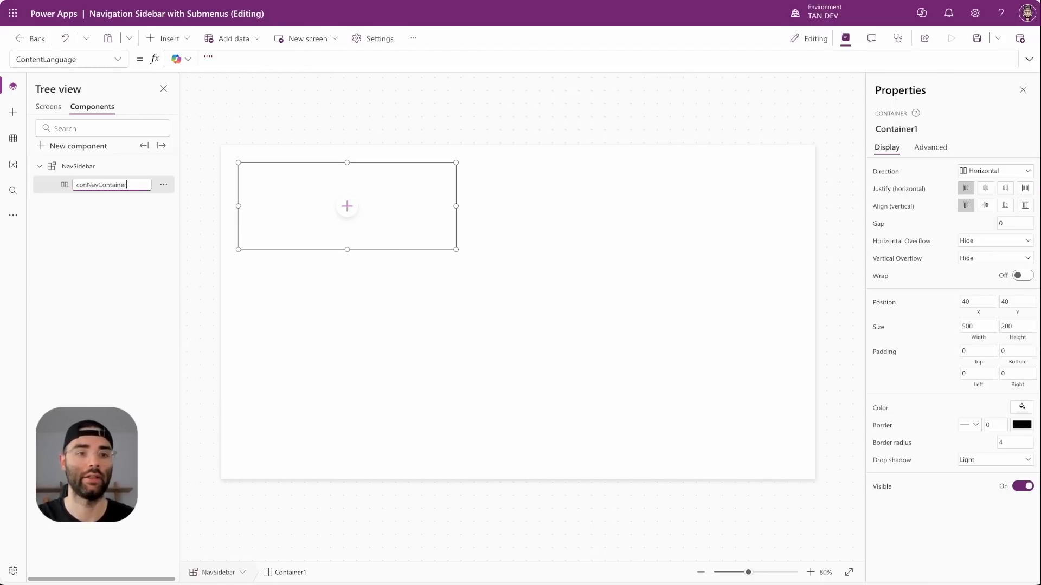
key("Return")
Step: Position conNavContainer at X 0 and Y 0
left_click(979, 302)
type("0")
key("Tab")
type("0")
key("Return")
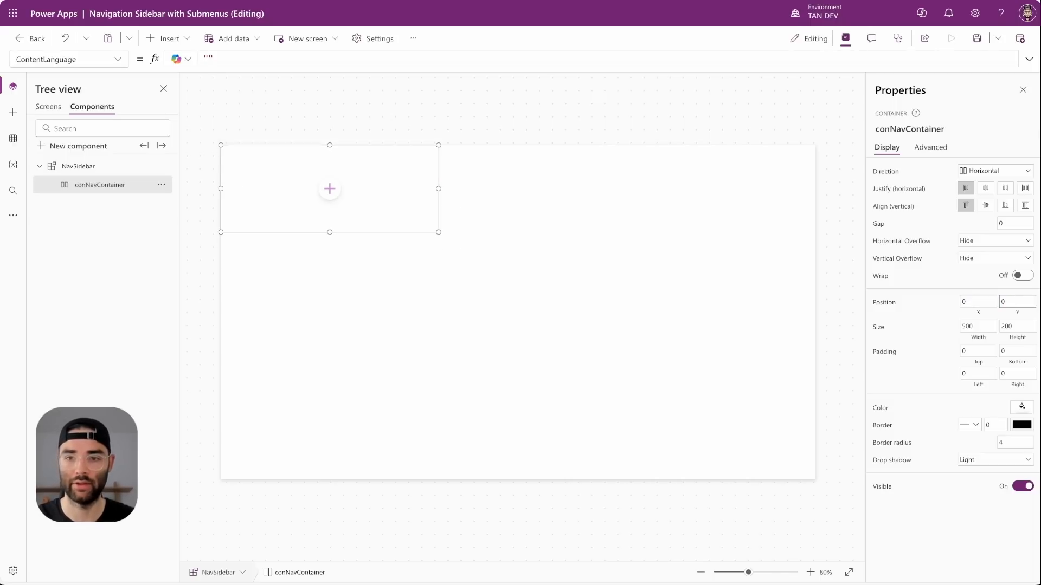
Step: Set conNavContainer's width to Parent.Width and its height to Parent.Height
left_click(982, 327)
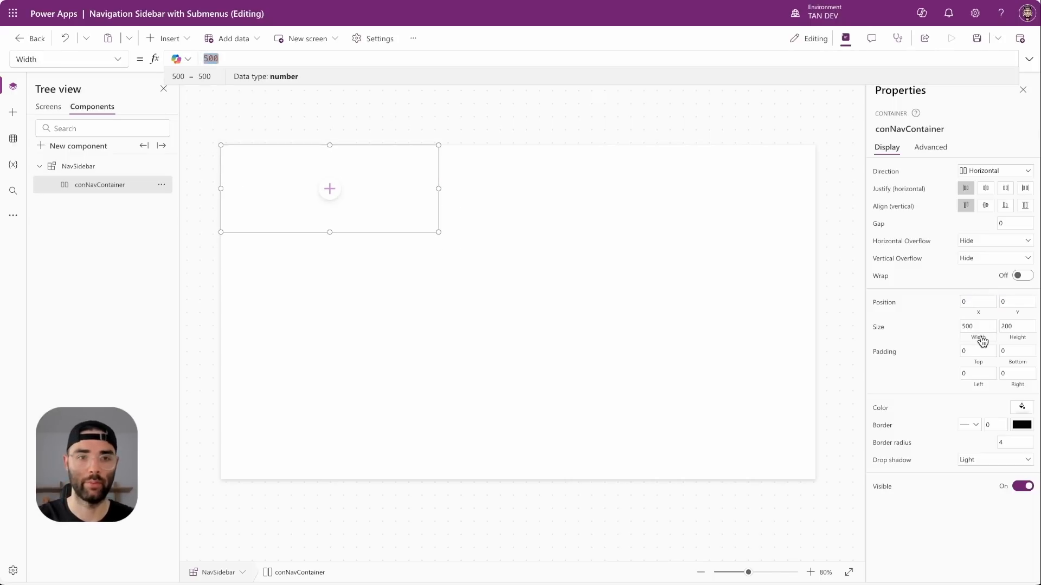
type("Parent.W")
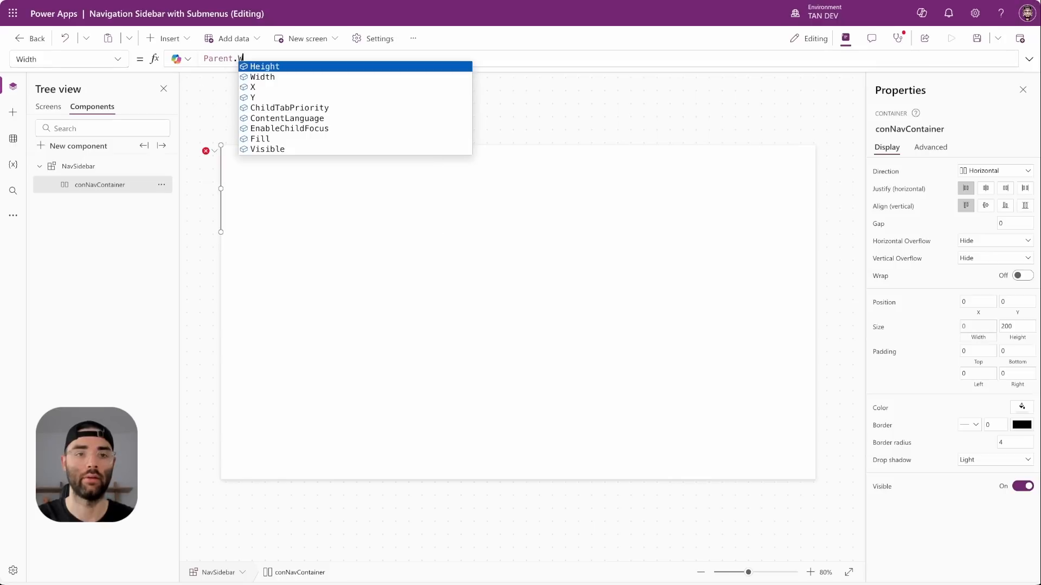
type("idth")
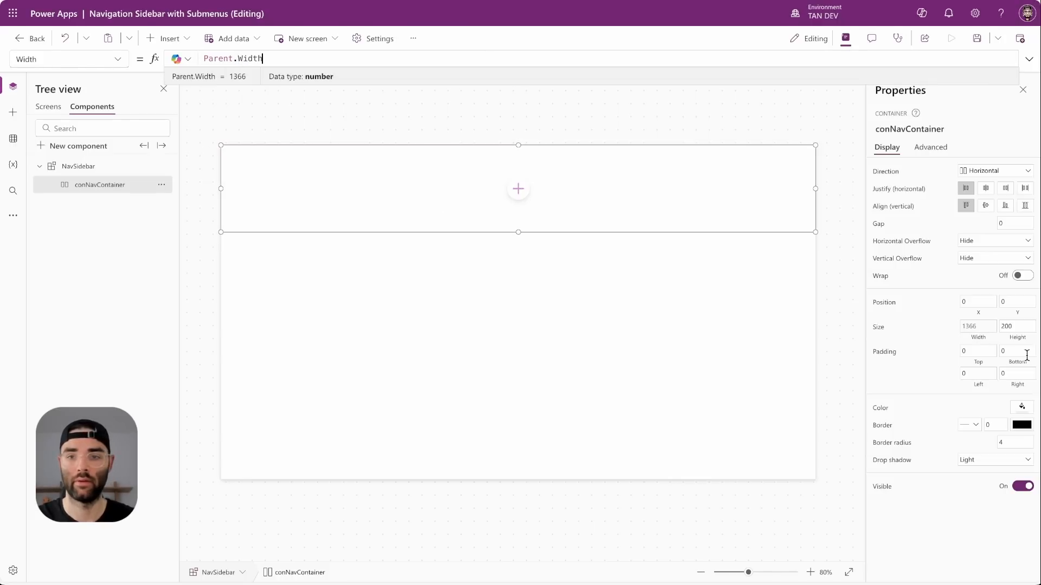
left_click(1027, 343)
type("parent")
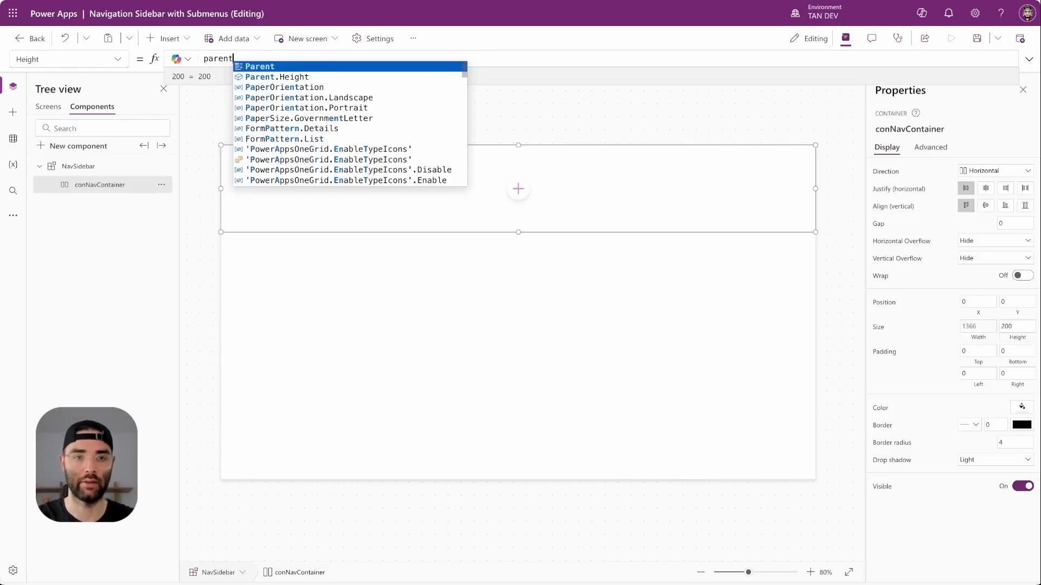
key("Tab")
type(".Heig")
type("h")
key("Tab")
Step: Set conNavContainer's border radius to 0 and its drop shadow to None
double_click(1006, 443)
type("0")
left_click(977, 465)
left_click(978, 474)
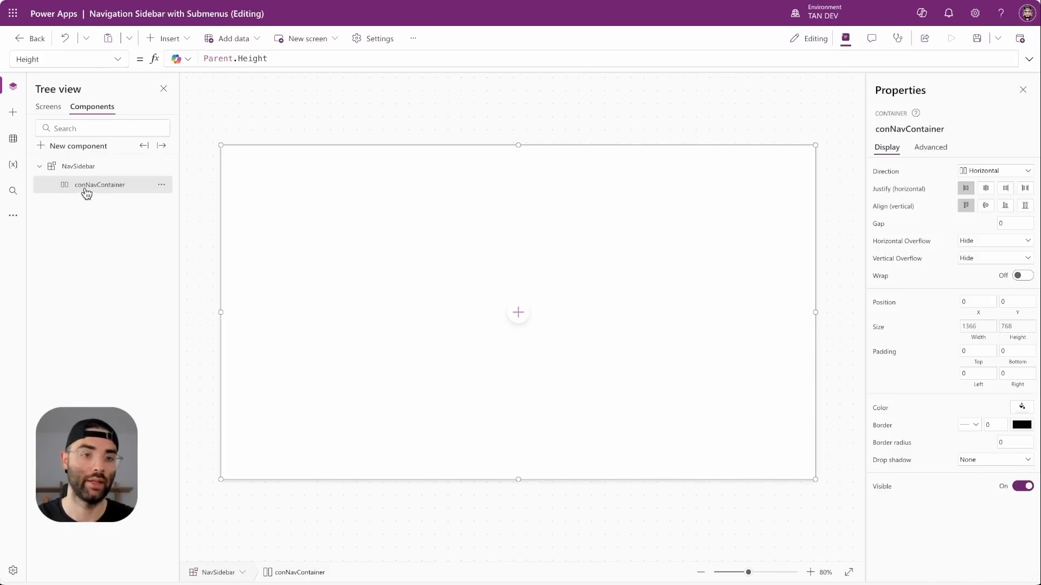
Step: Insert a vertical container inside conNavContainer and rename it conSidePanel
left_click(162, 39)
type("contain")
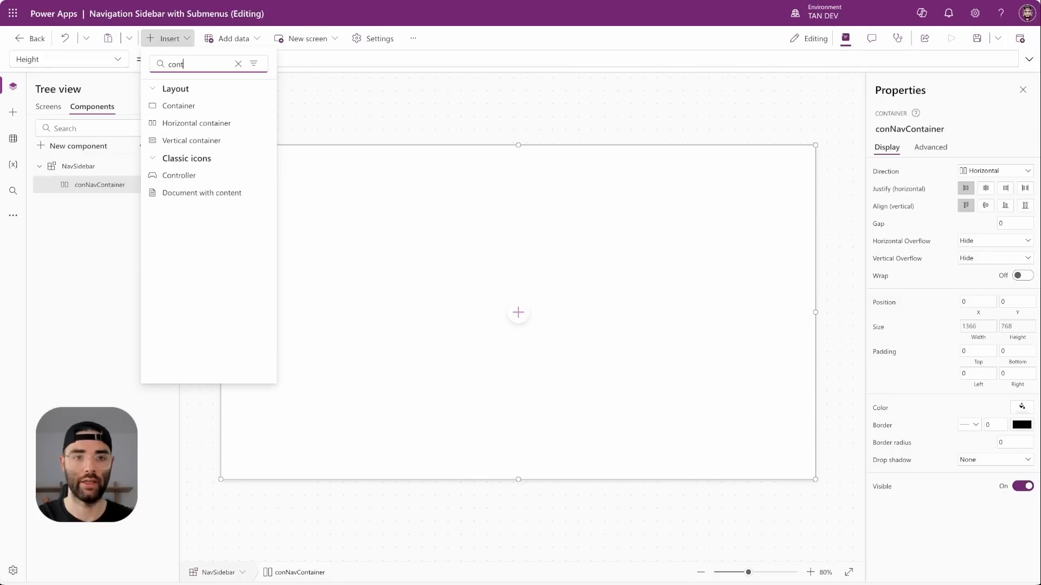
left_click(193, 140)
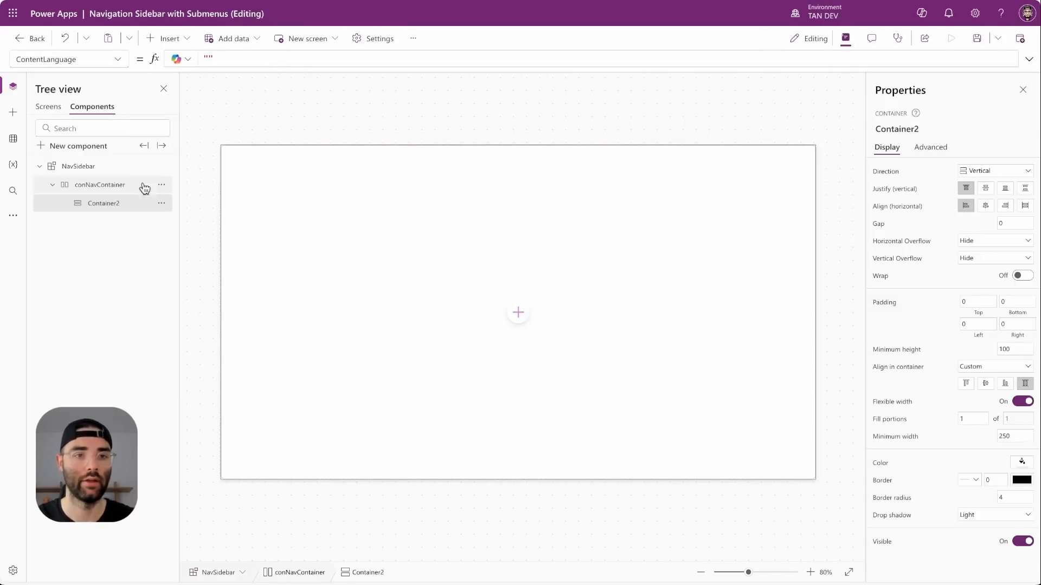
double_click(116, 203)
type("con")
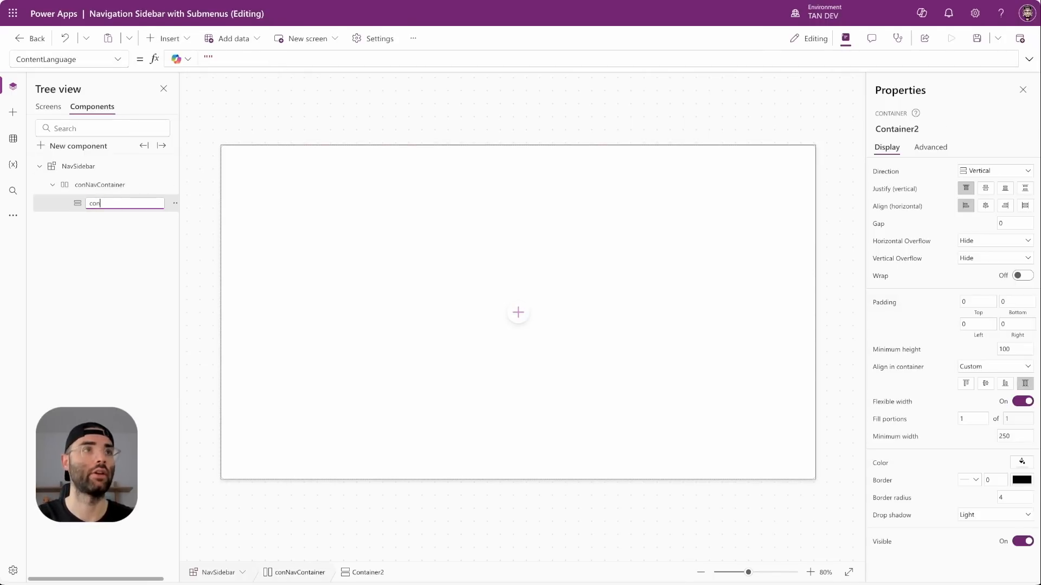
type("SidePanel")
key("Return")
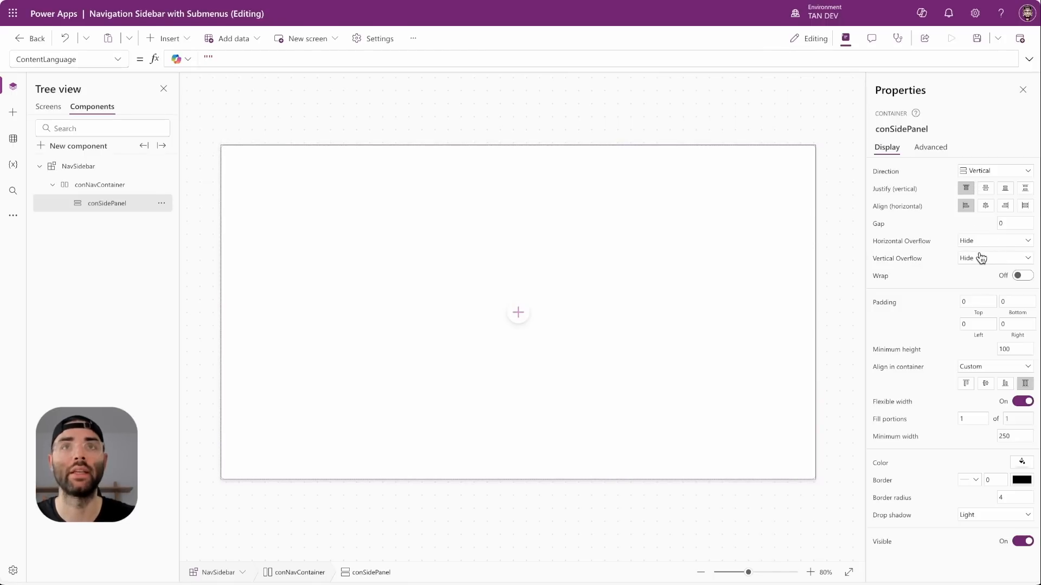
Step: Set conSidePanel's minimum height to 0 and replace its flexible width with a fixed width of 200
left_click(1015, 350)
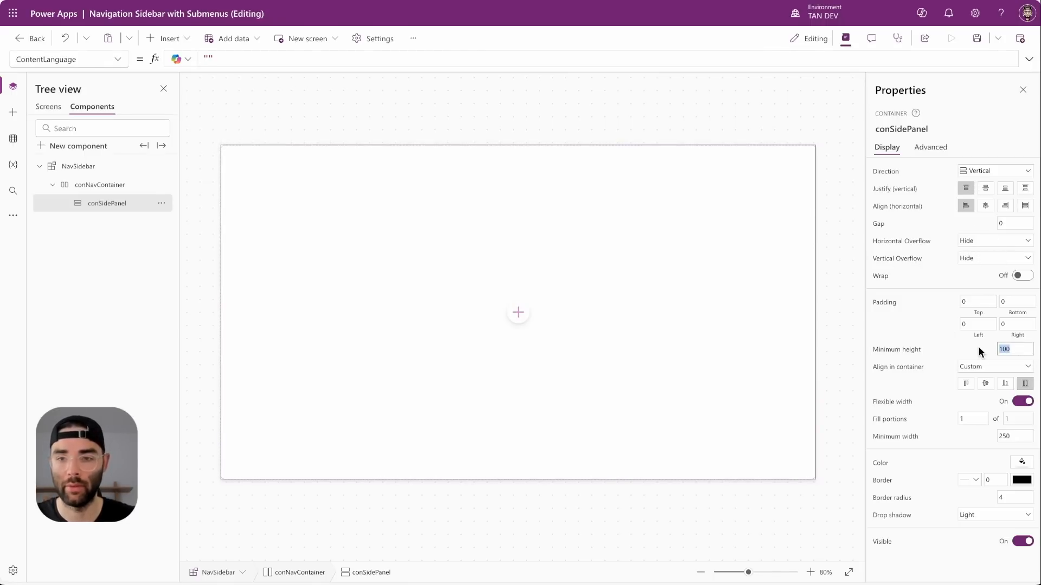
key("Return")
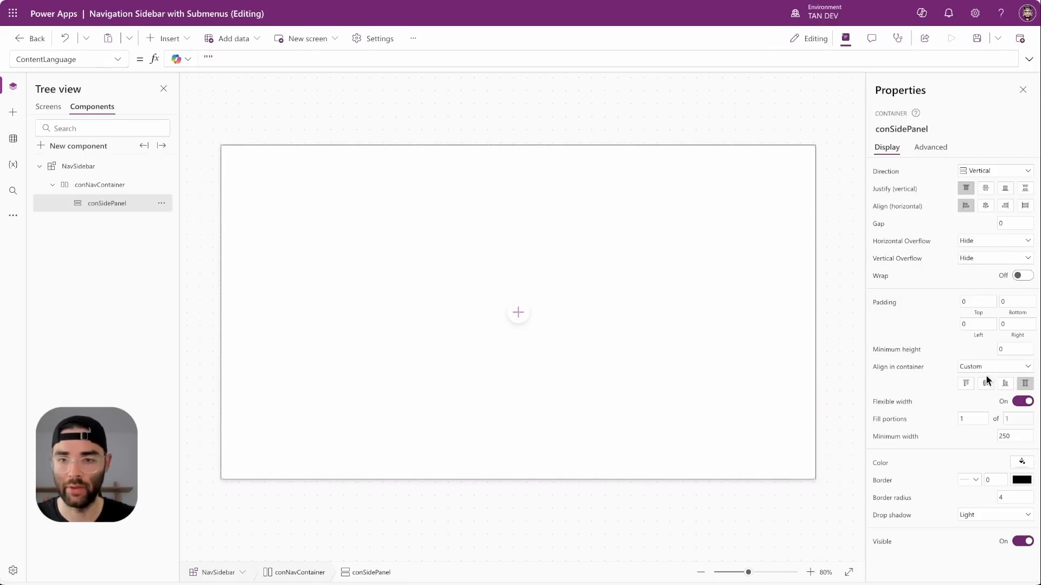
left_click(1022, 402)
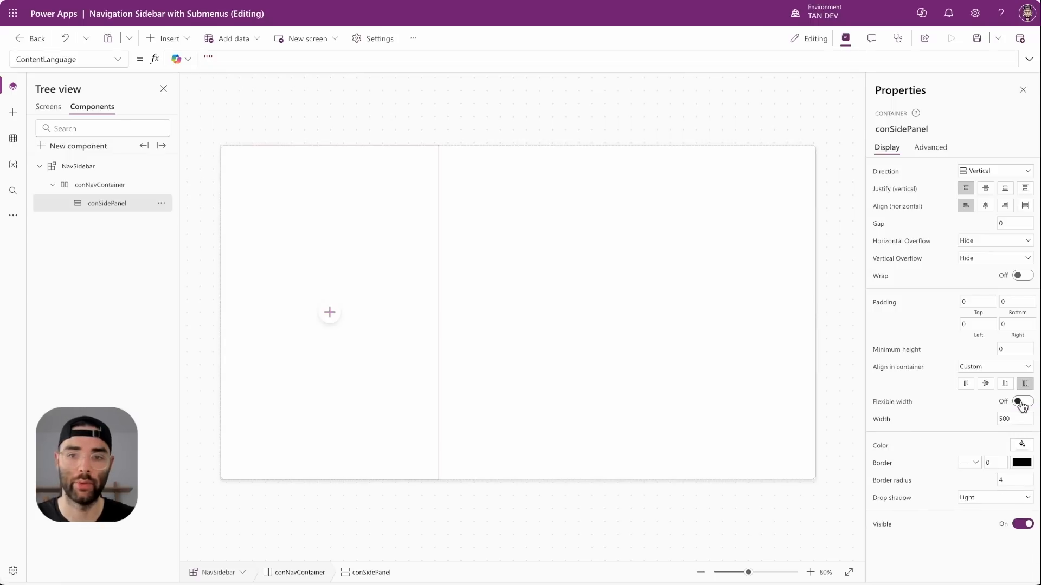
type("200")
key("Return")
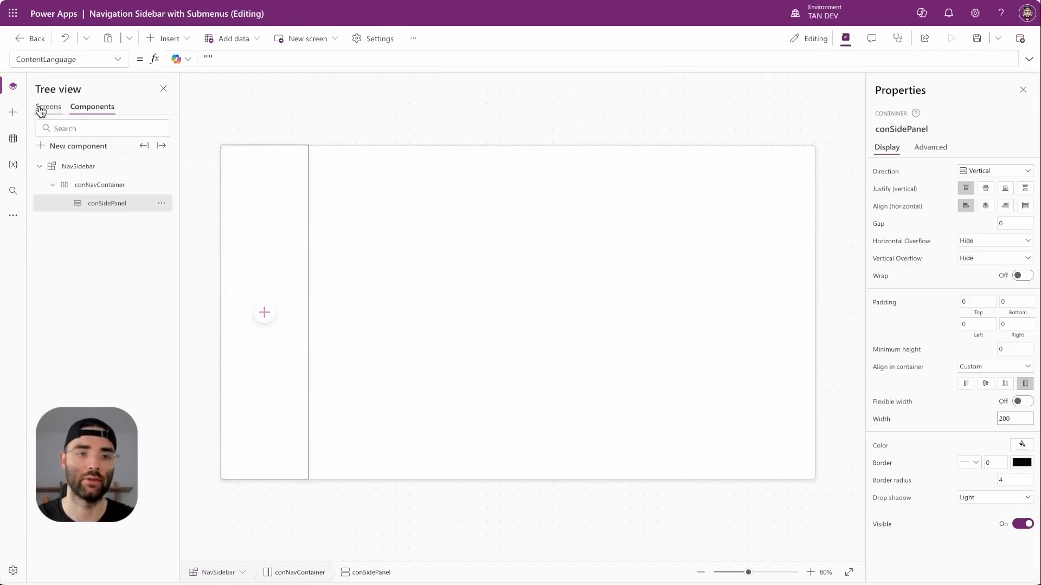
Step: Create a custom input property on NavSidebar with the display name "Sidebar Width" and the Number data type
left_click(75, 168)
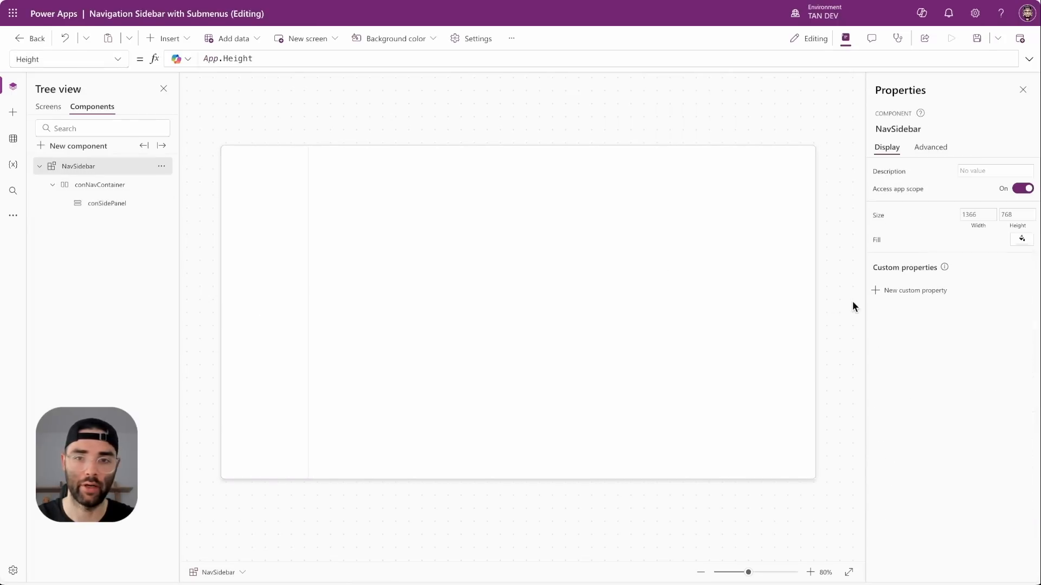
left_click(901, 295)
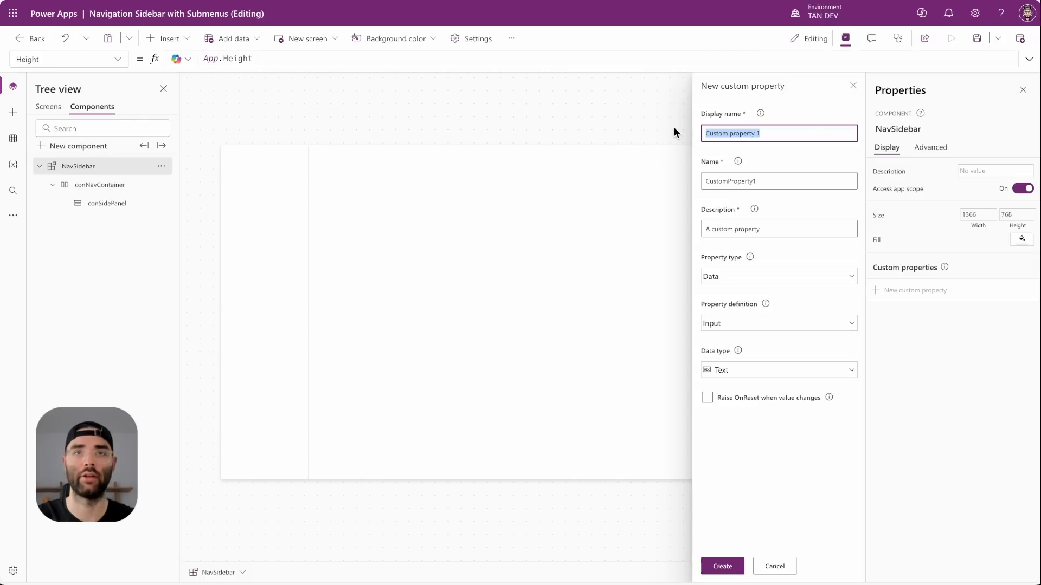
type("Sidebar Width")
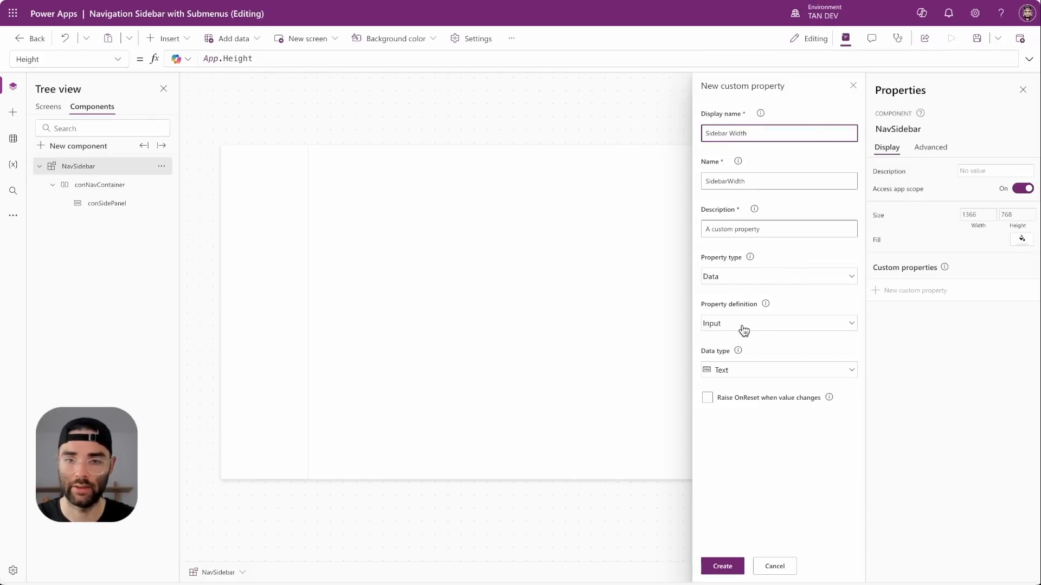
left_click(746, 370)
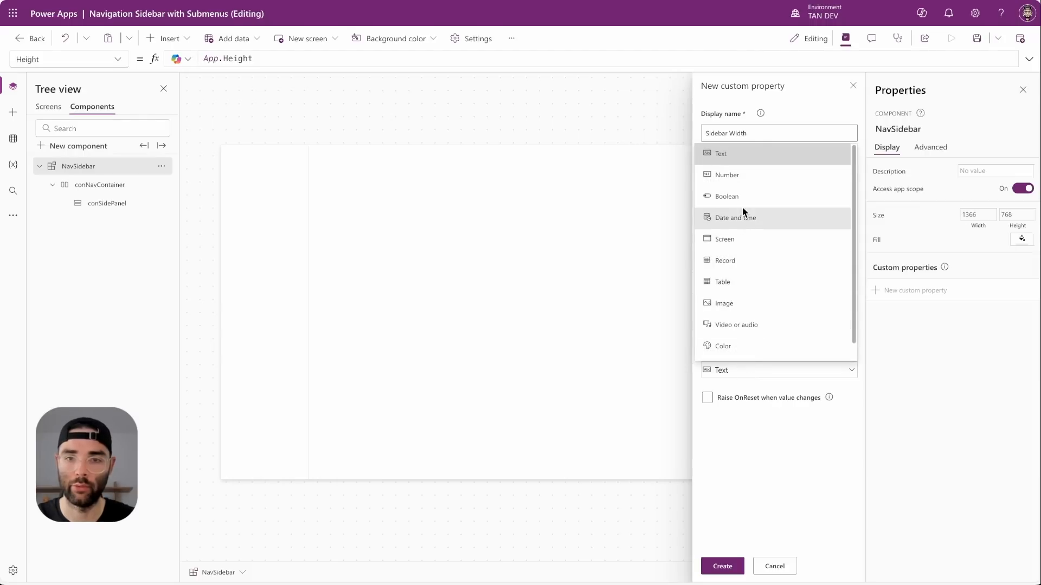
left_click(740, 181)
left_click(732, 569)
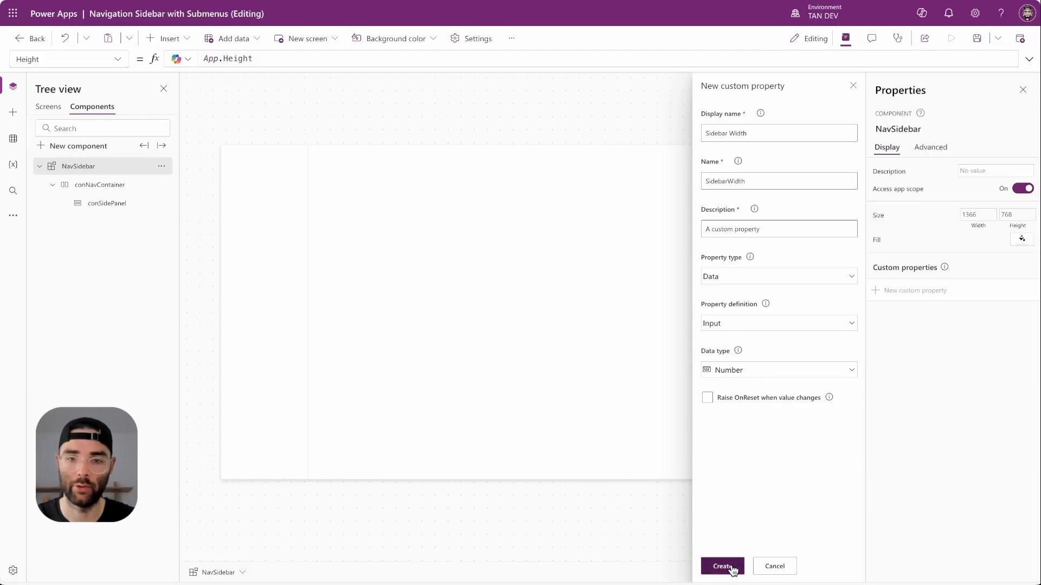
Step: Set the default value of NavSidebar's SidebarWidth property to 200 and select conSidePanel
left_click(893, 313)
double_click(211, 58)
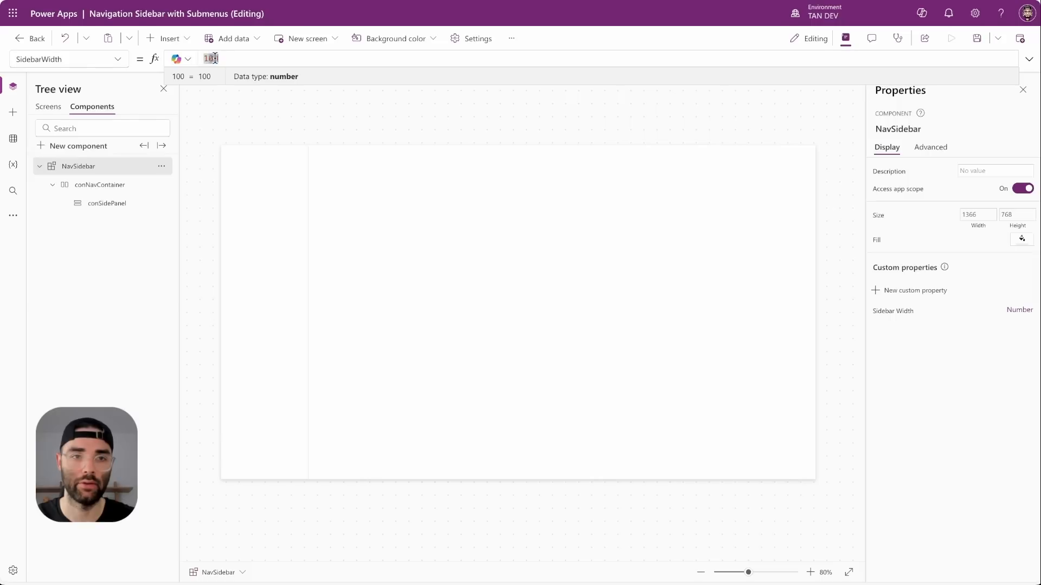
type("200")
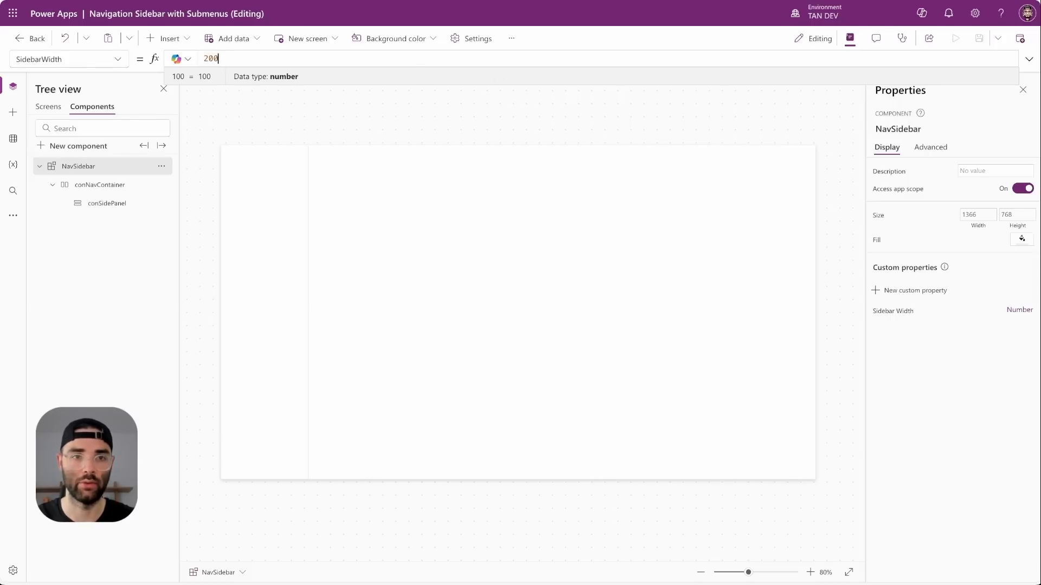
left_click(101, 205)
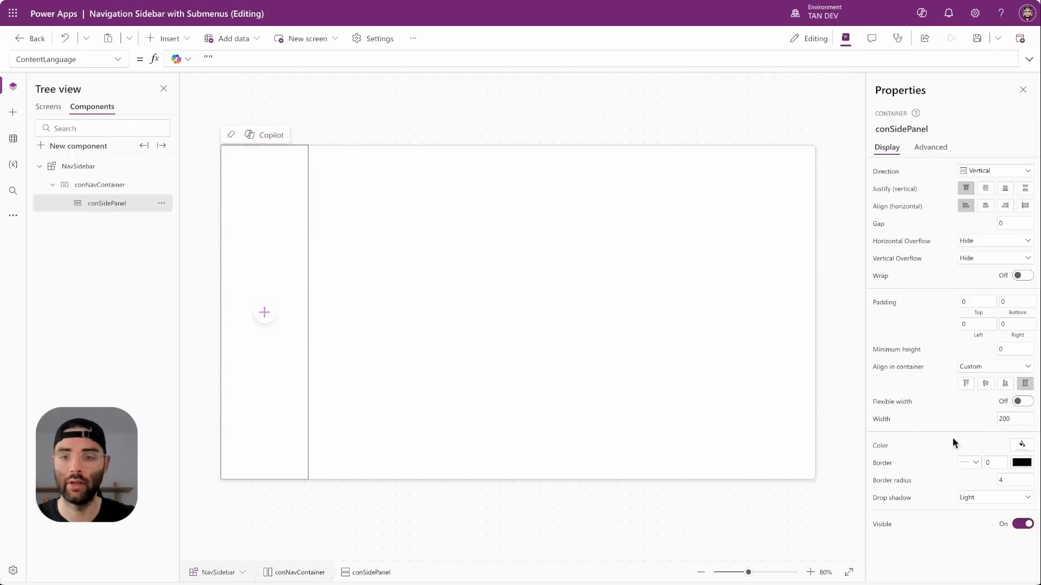
Step: Set conSidePanel's width to the formula NavSidebar.SidebarWidth
left_click(878, 420)
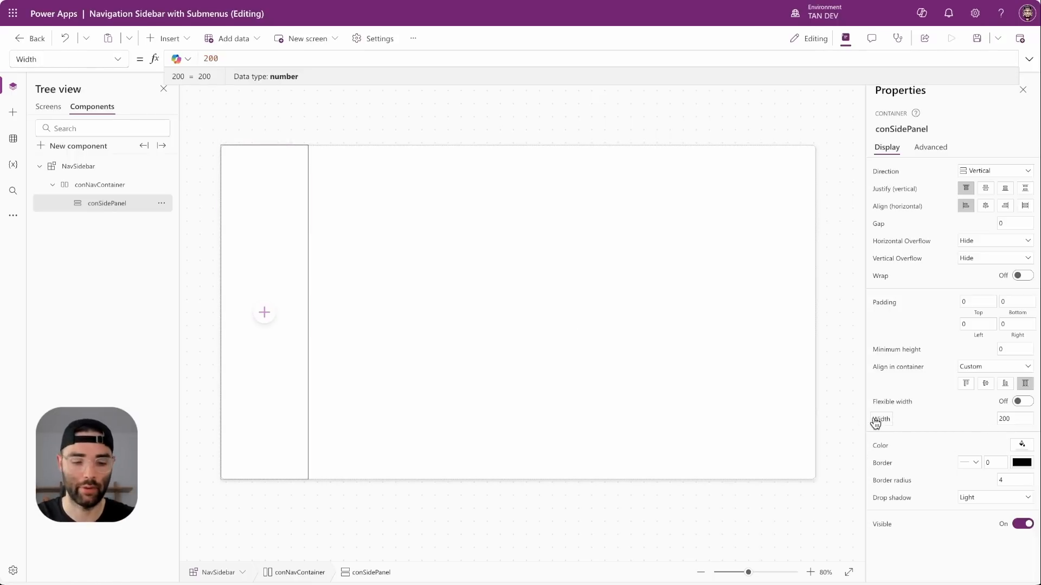
type("NavSidebar.")
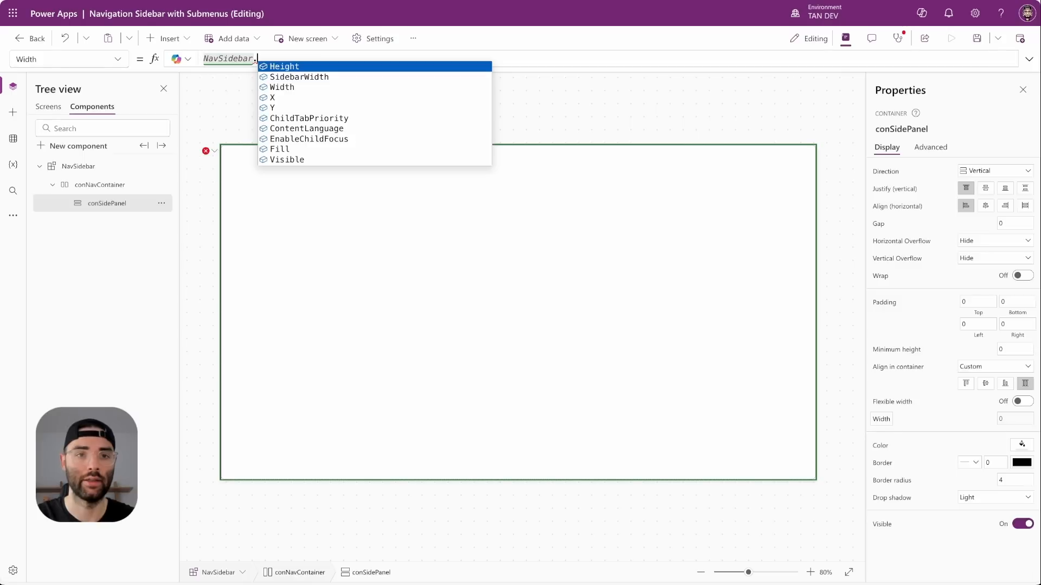
key("Down")
key("Tab")
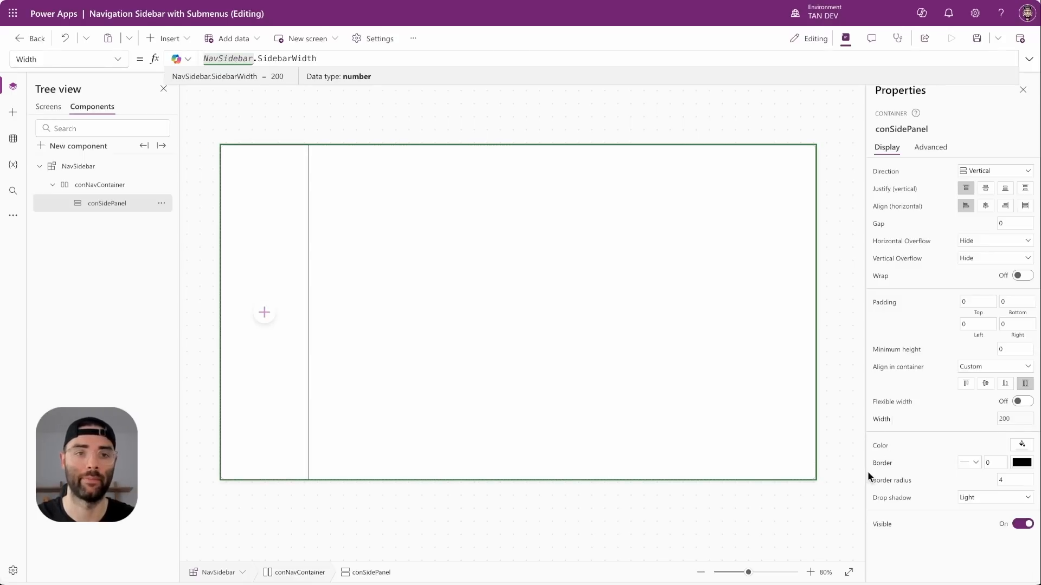
left_click(263, 169)
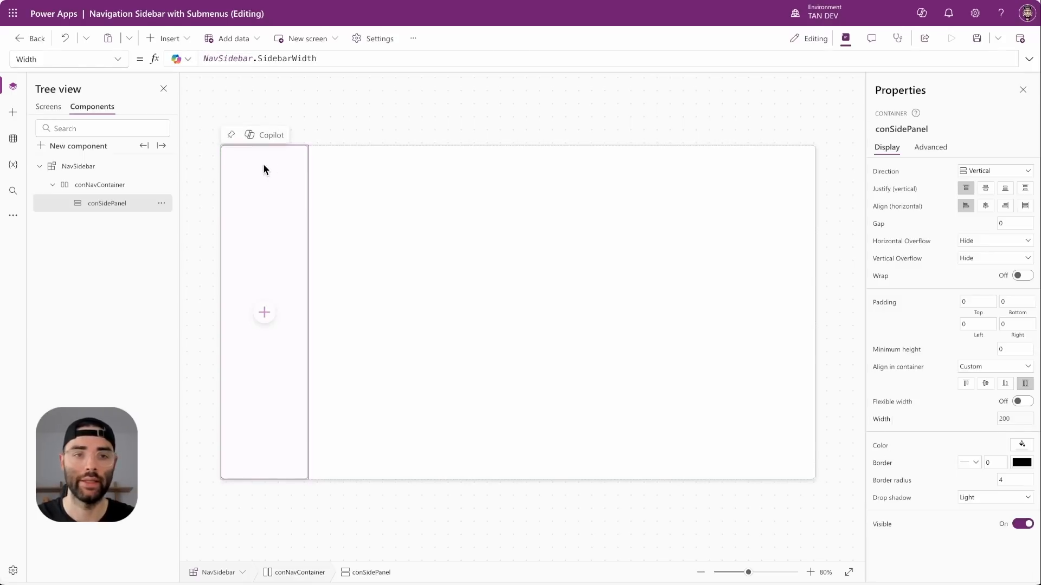
Step: Set conSidePanel's border radius to 0 and its drop shadow to Regular
left_click(1015, 447)
left_click(948, 519)
left_click(898, 336)
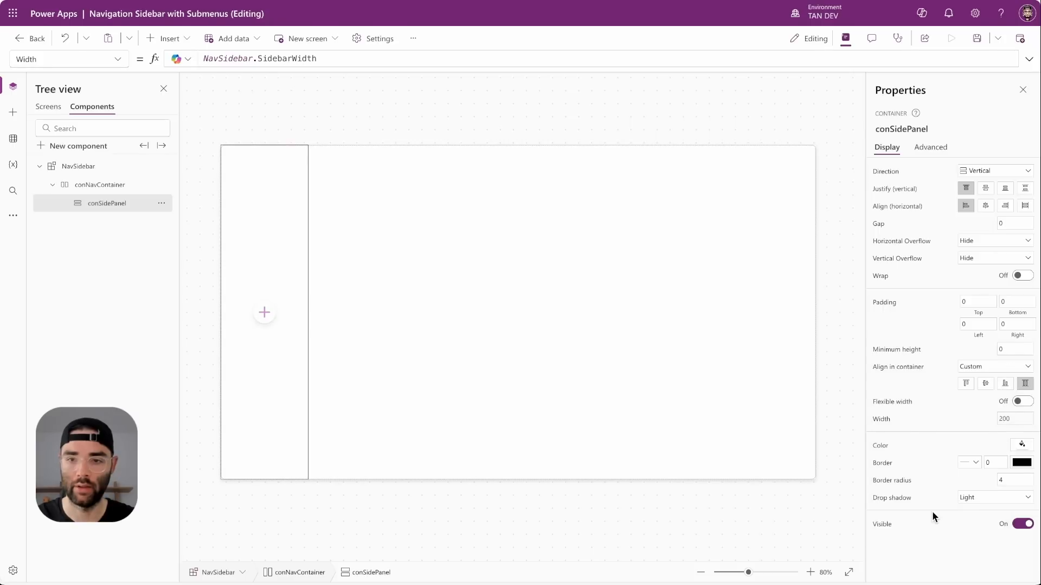
left_click_drag(1009, 481, 966, 483)
type("0")
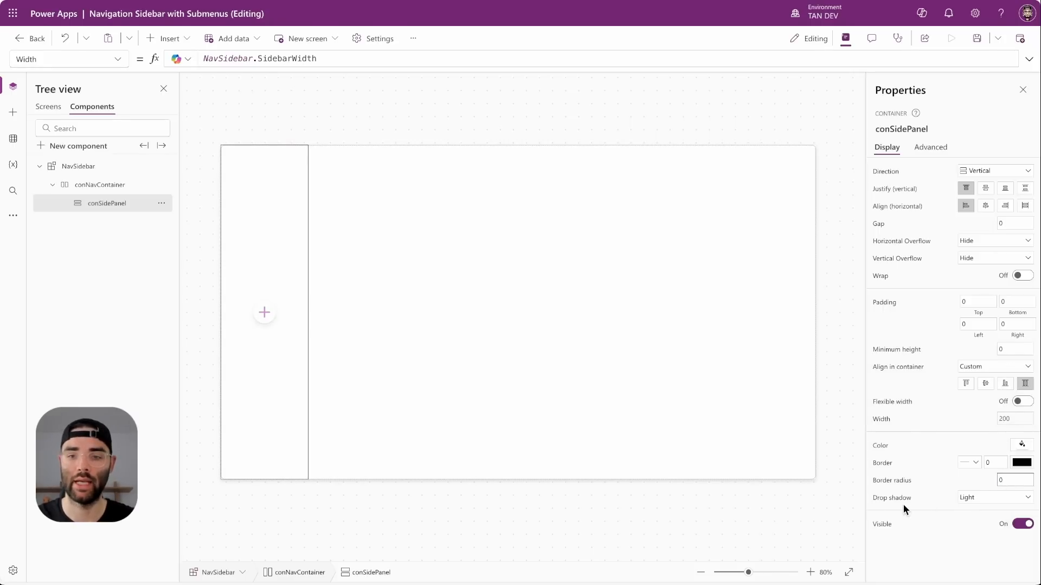
left_click(971, 498)
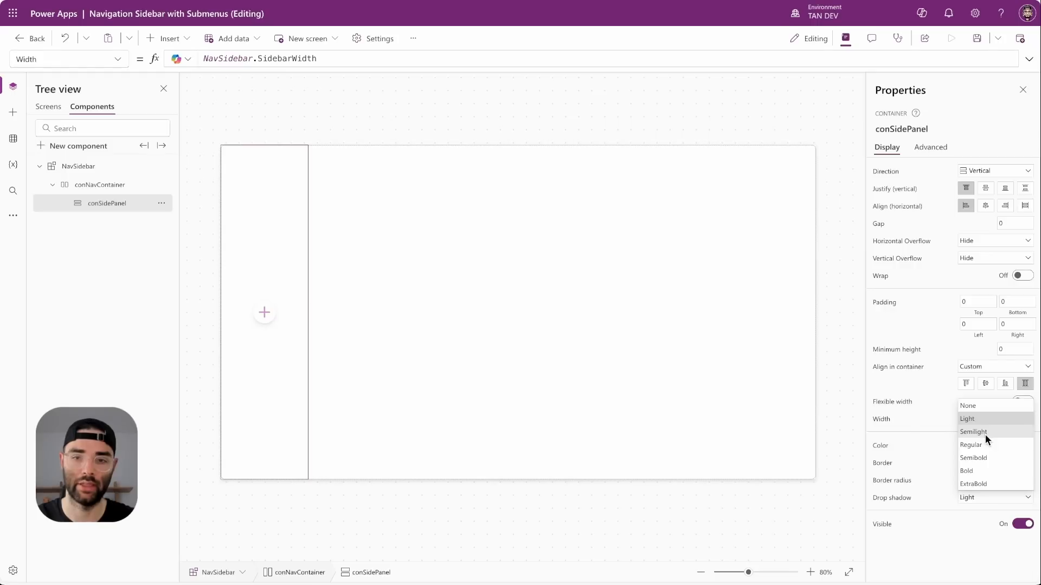
left_click(970, 444)
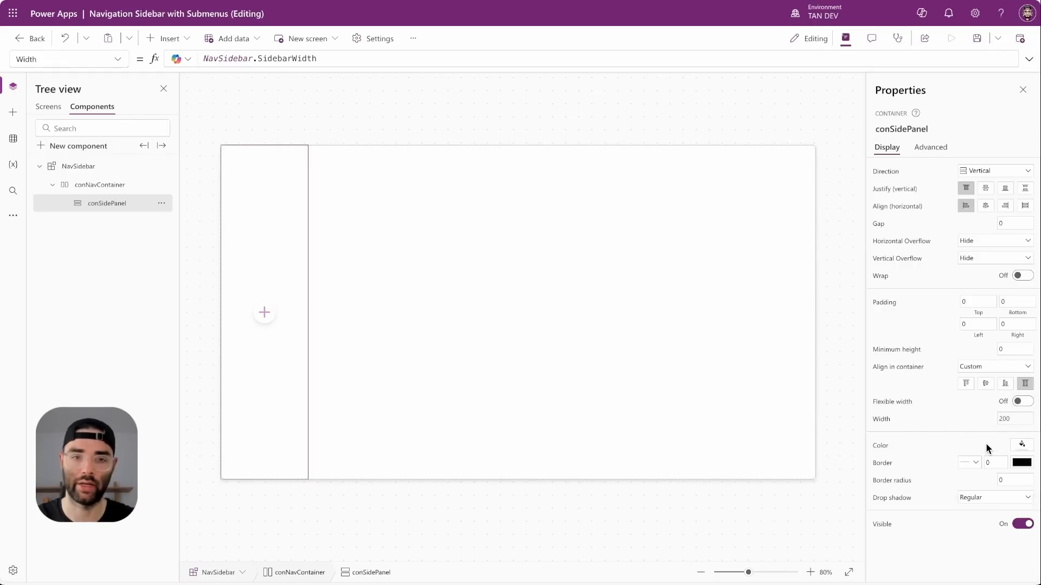
left_click(383, 128)
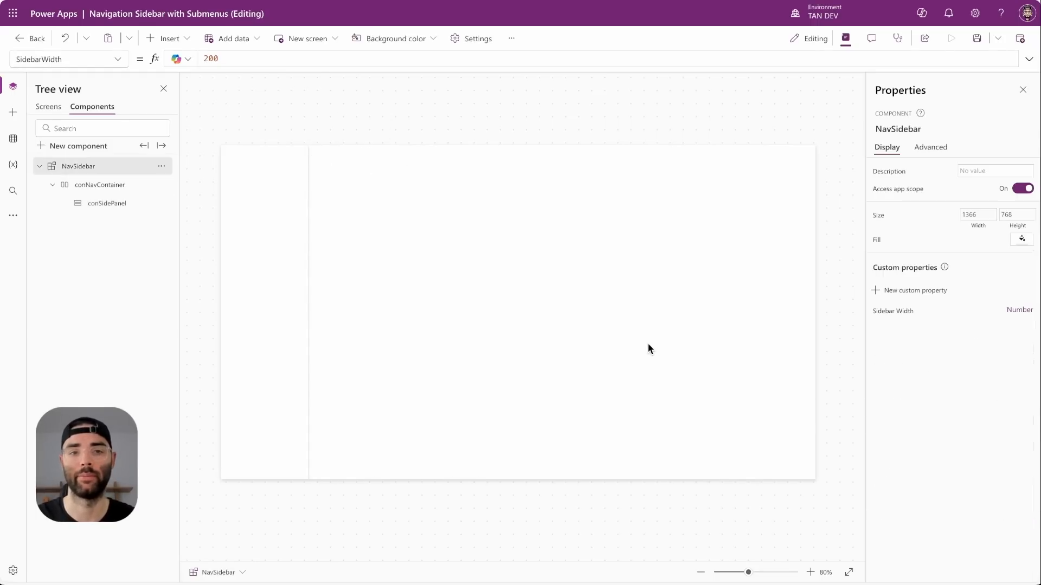
Step: Insert a horizontal container inside conSidePanel and rename it conHeaderPanel
left_click(106, 204)
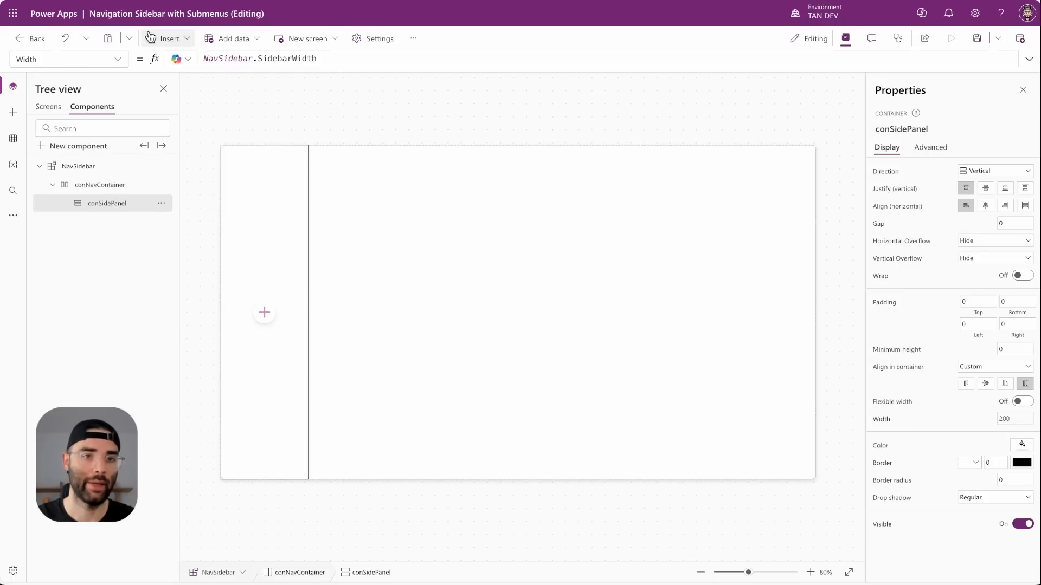
left_click(167, 38)
type("contain")
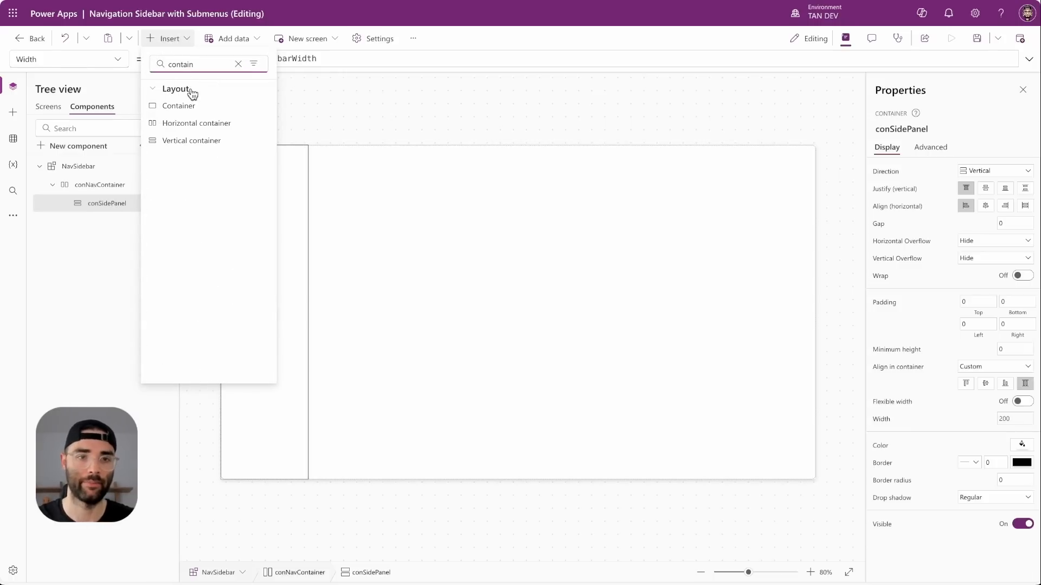
left_click(206, 123)
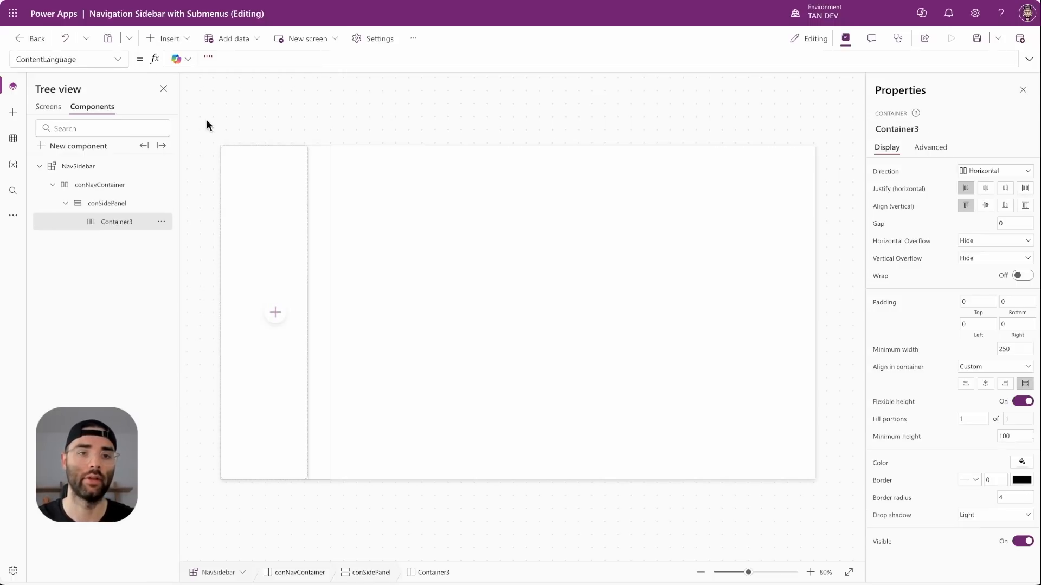
left_click(221, 165)
double_click(133, 221)
type("HeaderPanel")
key("Return")
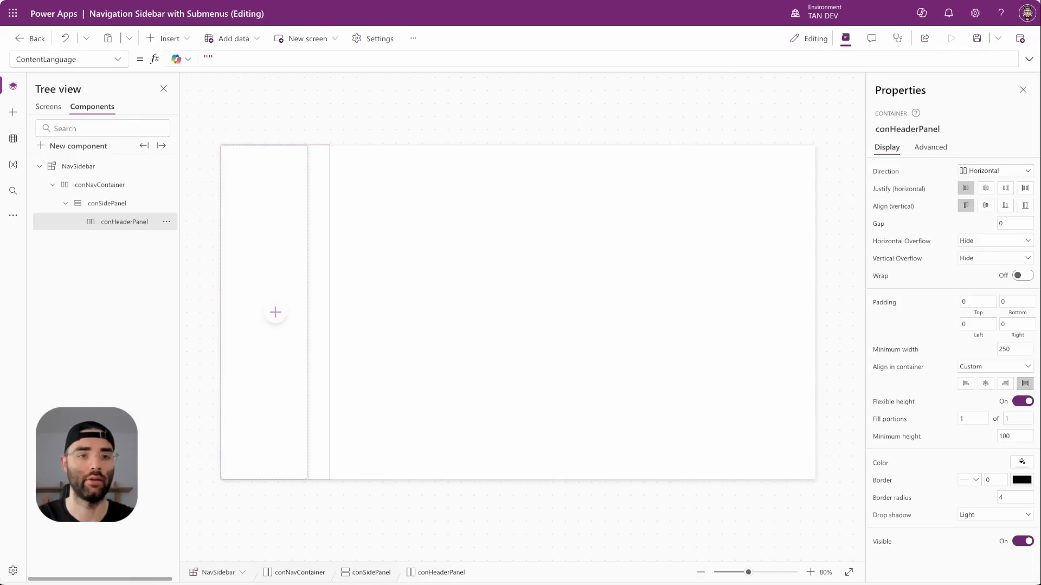
Step: Set conHeaderPanel's gap to 10 and its padding to 10 top, bottom and right, and 20 left
left_click(1009, 223)
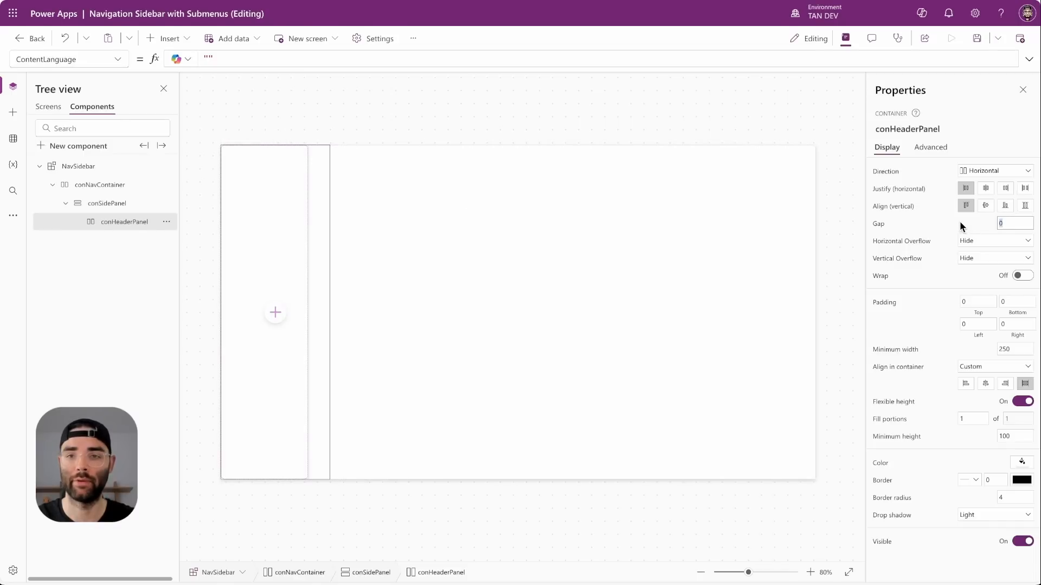
type("10")
left_click(976, 305)
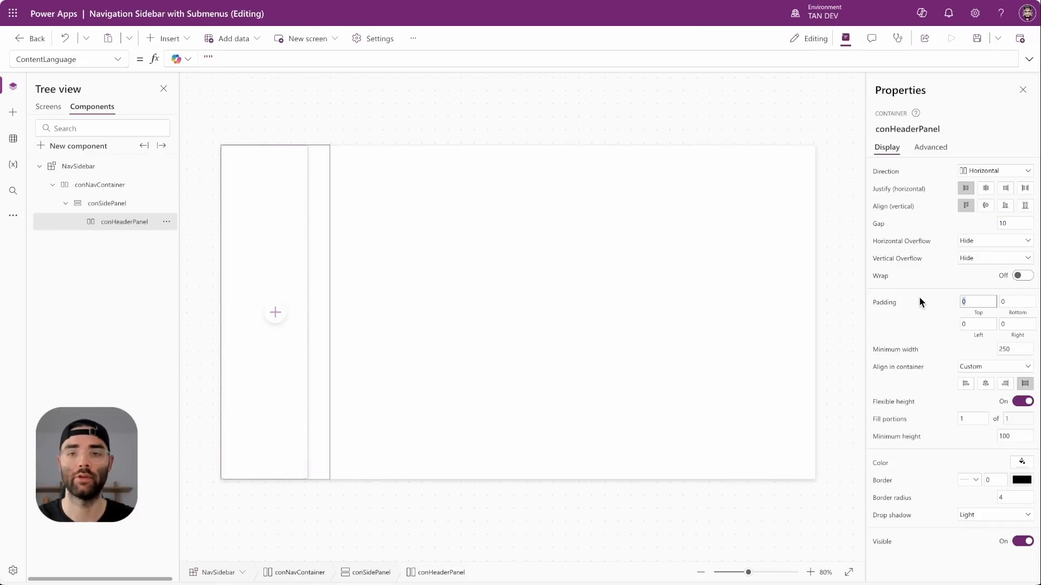
type("10")
key("Tab")
type("10")
key("Tab")
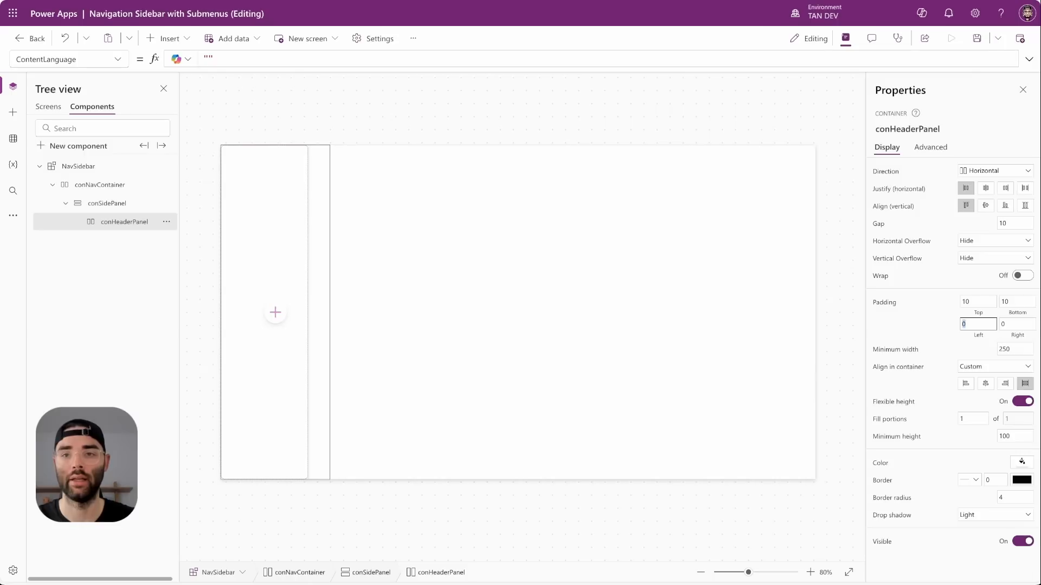
key("Tab")
type("10")
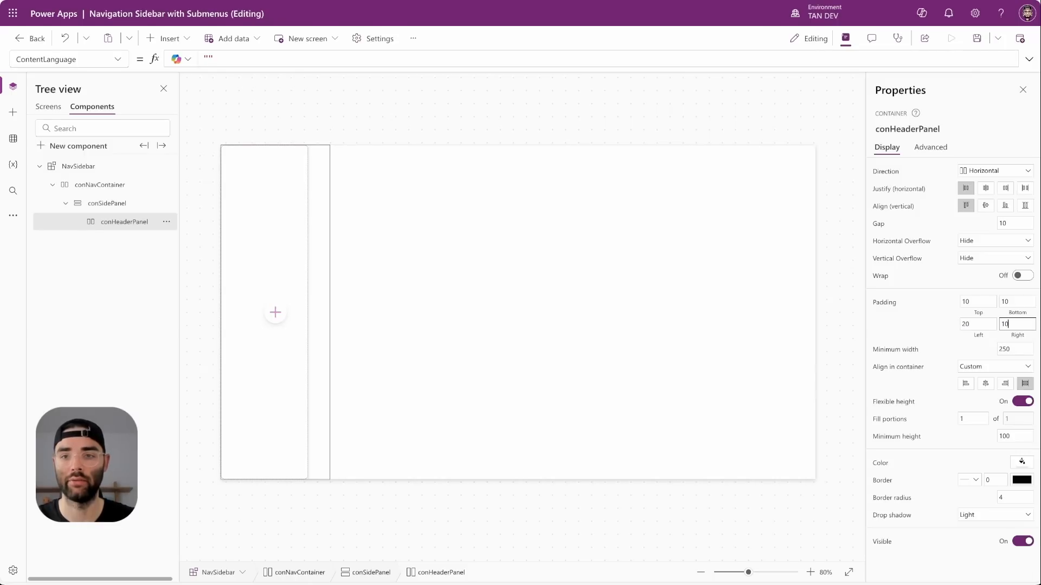
Step: Give conHeaderPanel a minimum width of 0, a fixed height of 50, a border radius of 0 and no drop shadow
left_click(1019, 348)
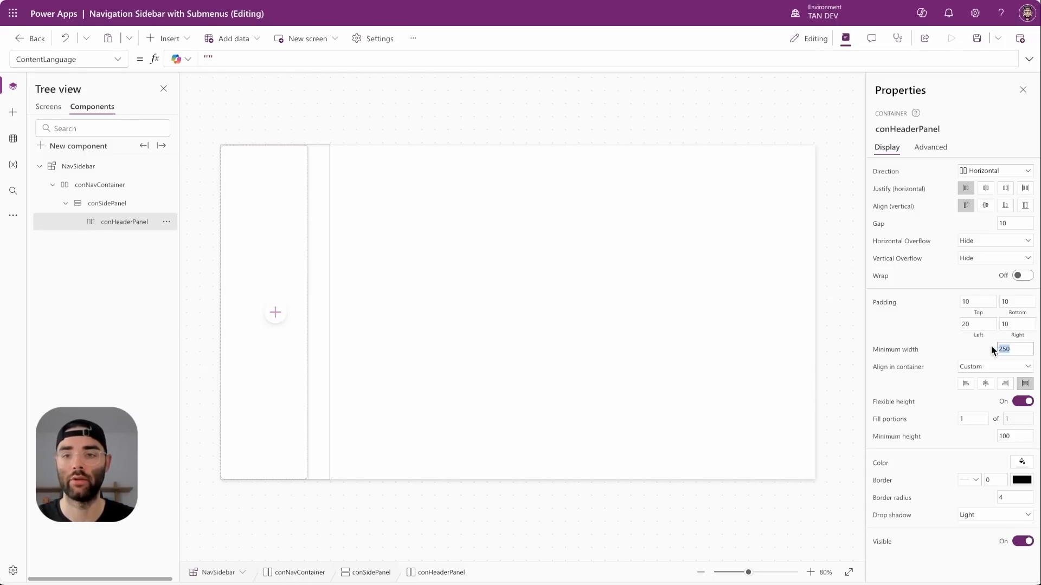
left_click(1024, 404)
left_click_drag(1014, 419, 986, 421)
type("50")
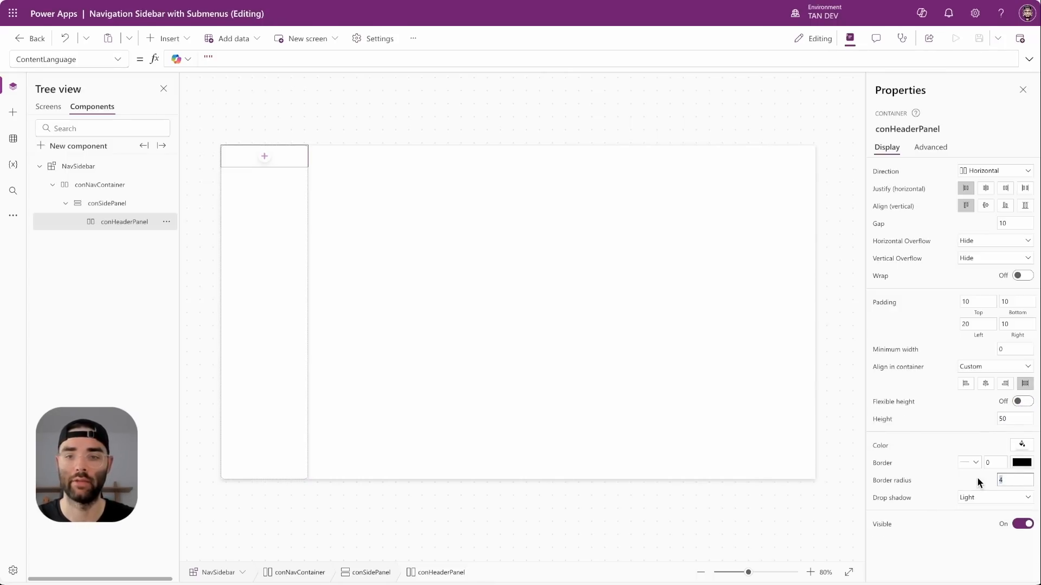
left_click(979, 497)
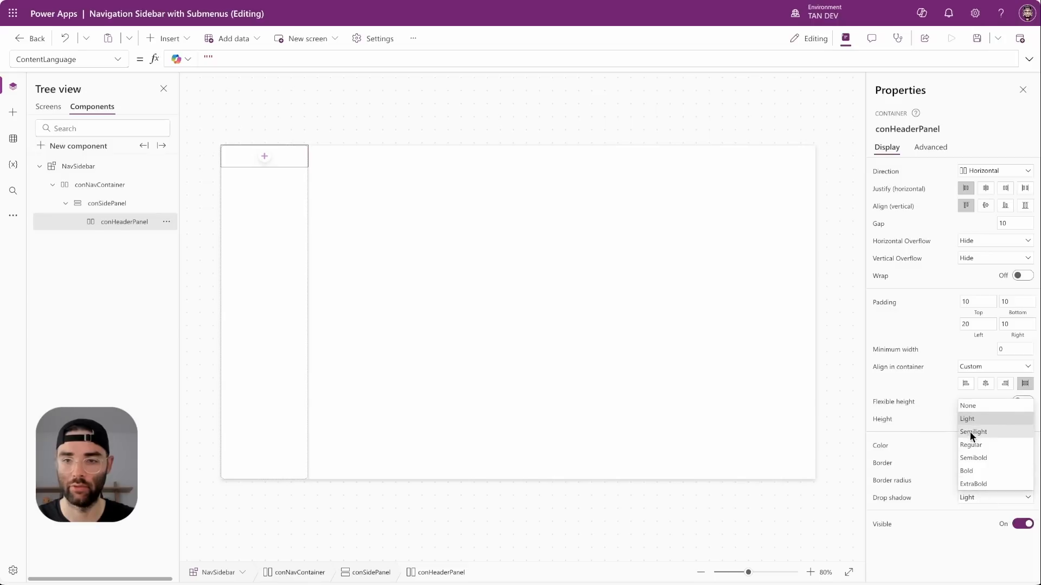
left_click(974, 409)
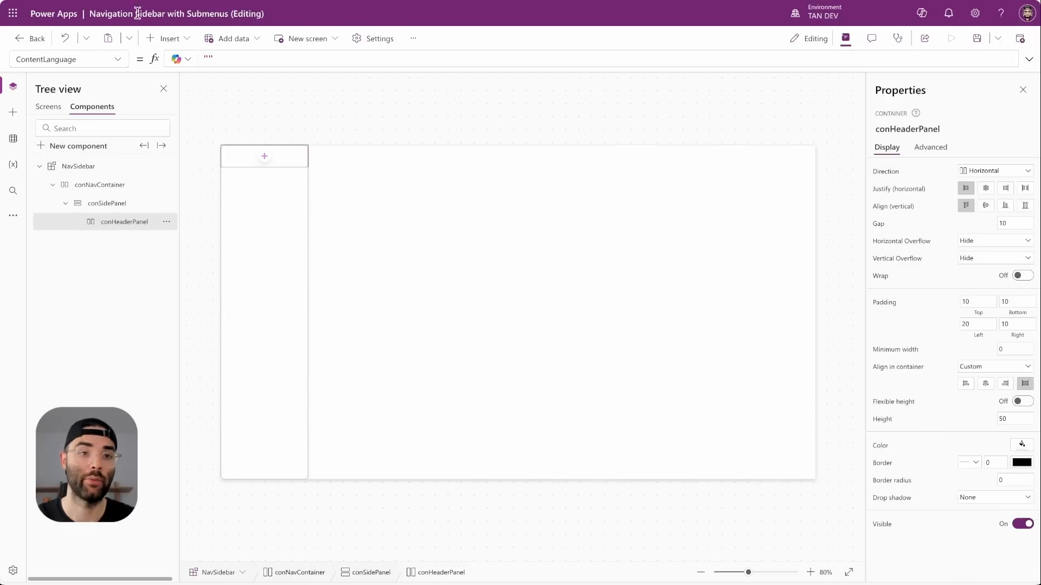
Step: Insert a text control inside conHeaderPanel and rename it txtAppName
left_click(165, 38)
left_click(182, 109)
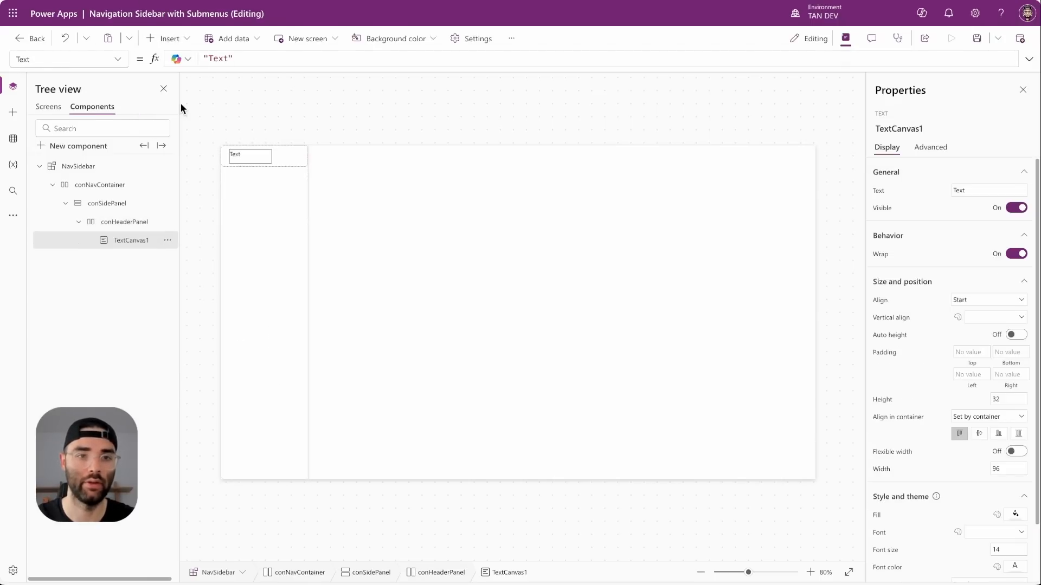
double_click(125, 241)
type("txtAppName")
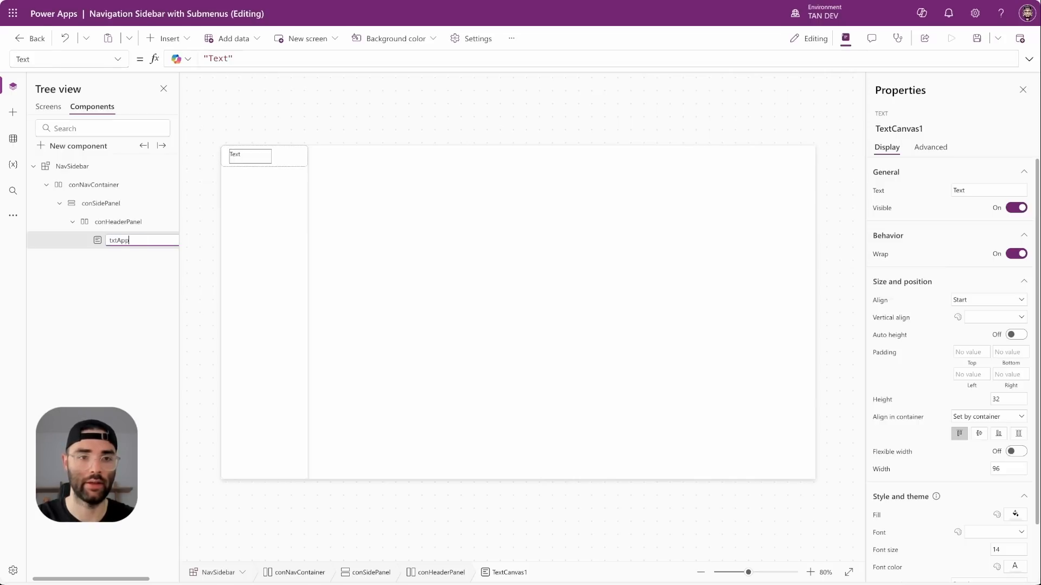
key("Return")
Step: Set the displayed text of txtAppName to "App Name"
left_click(972, 191)
double_click(976, 190)
type("App B")
key("BackSpace")
type("Name")
left_click(973, 212)
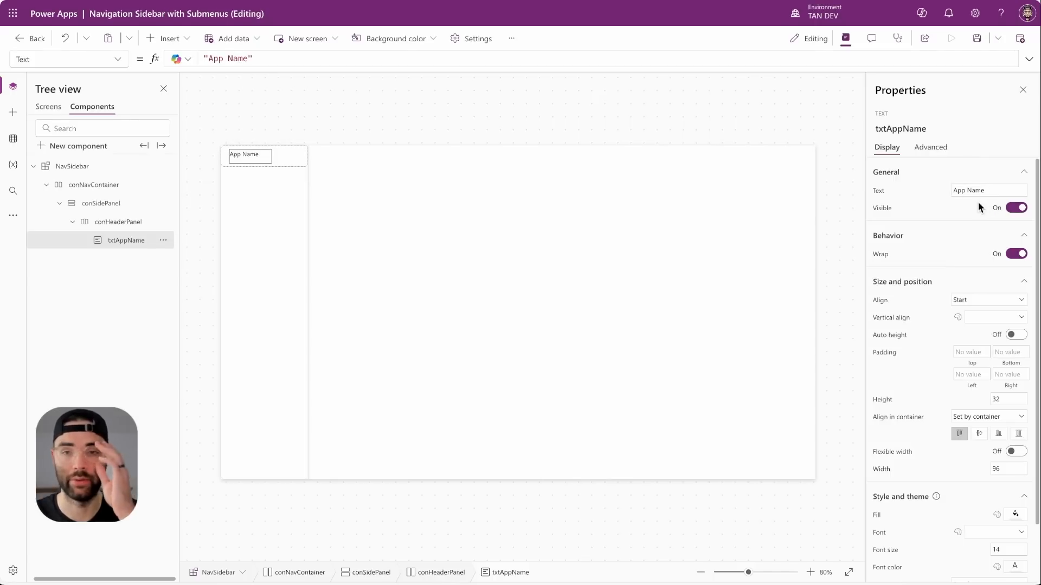
Step: Set txtAppName's vertical align to Middle, stretch it within its container with minimum height 0, and enable flexible width with minimum width 0
left_click(984, 318)
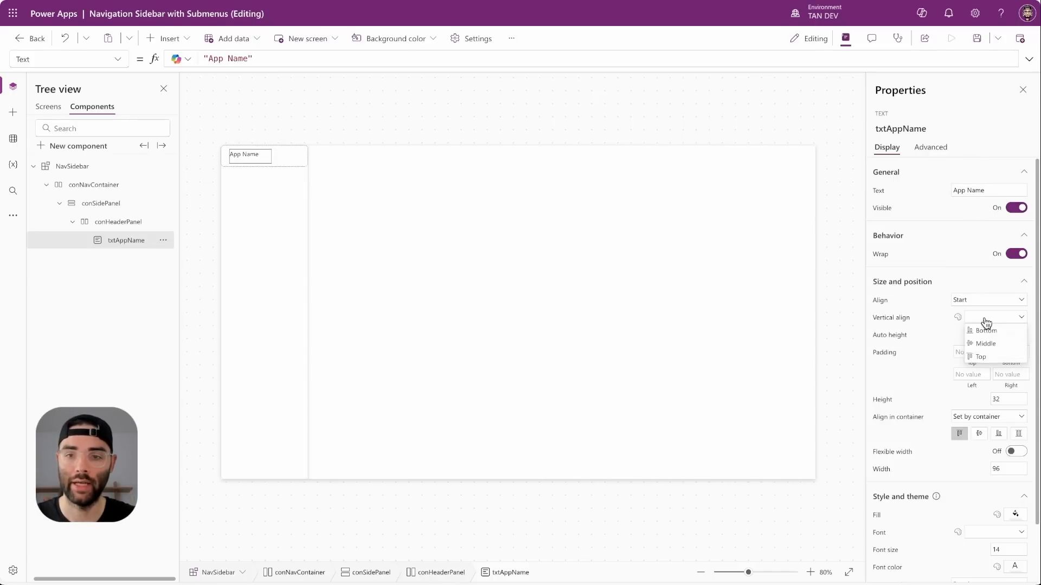
left_click(999, 345)
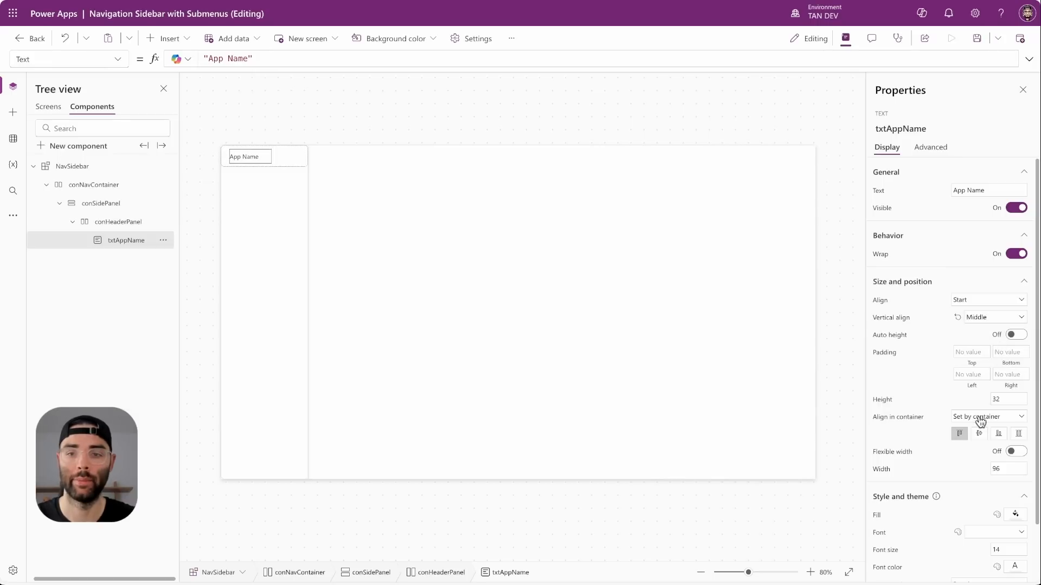
left_click(1018, 433)
double_click(998, 400)
type("0")
key("Return")
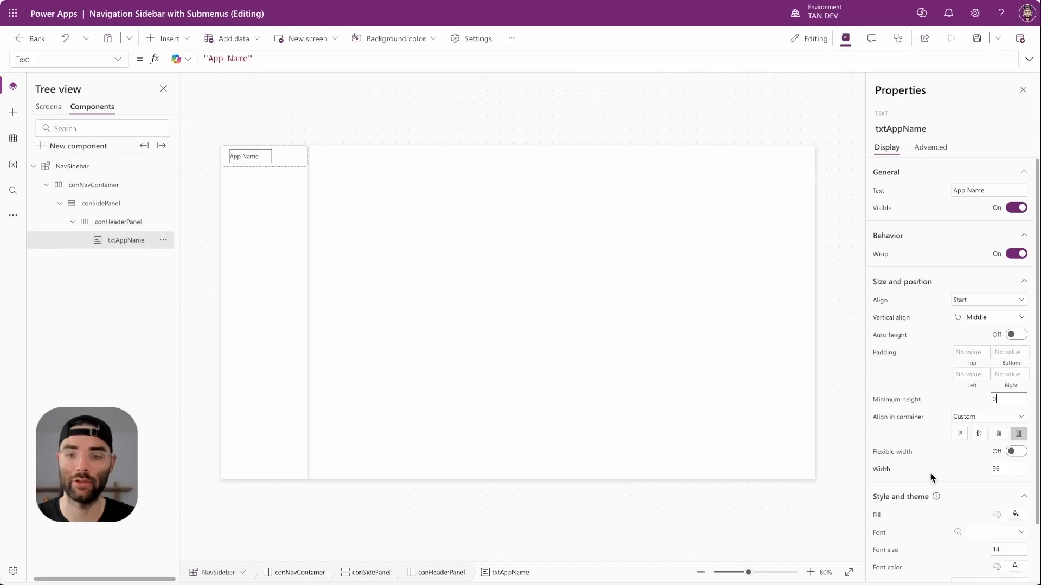
left_click(1014, 453)
left_click(1013, 453)
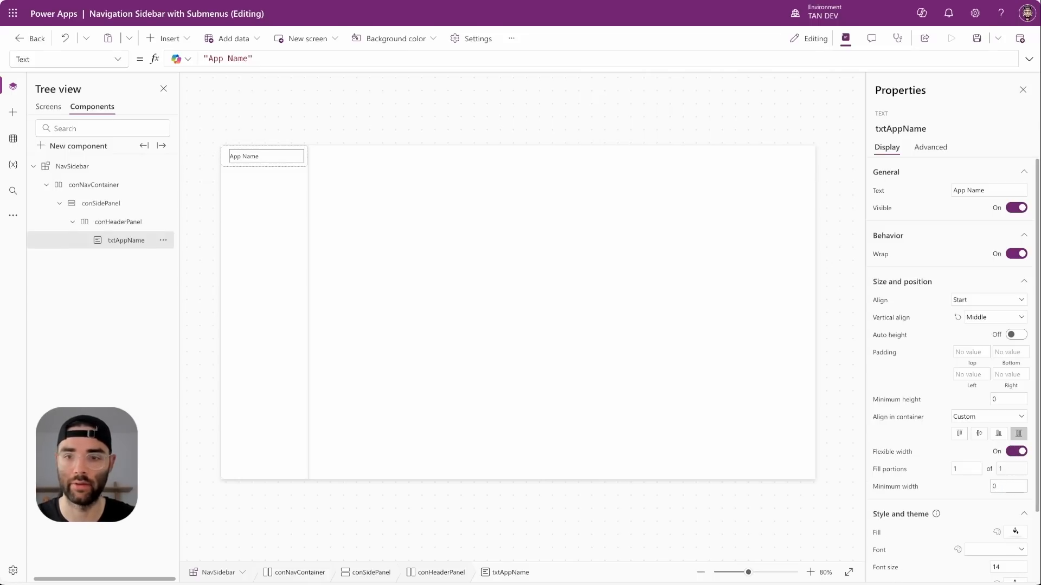
Step: Set txtAppName's font size to 18 and its font weight to Semibold
scroll(969, 496, "down", 2)
left_click(1000, 484)
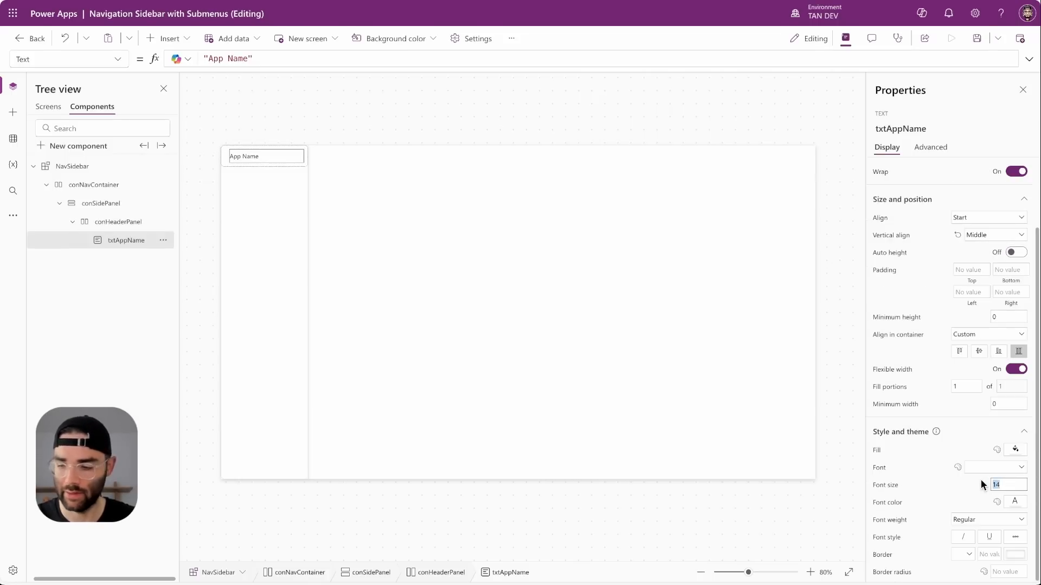
type("18")
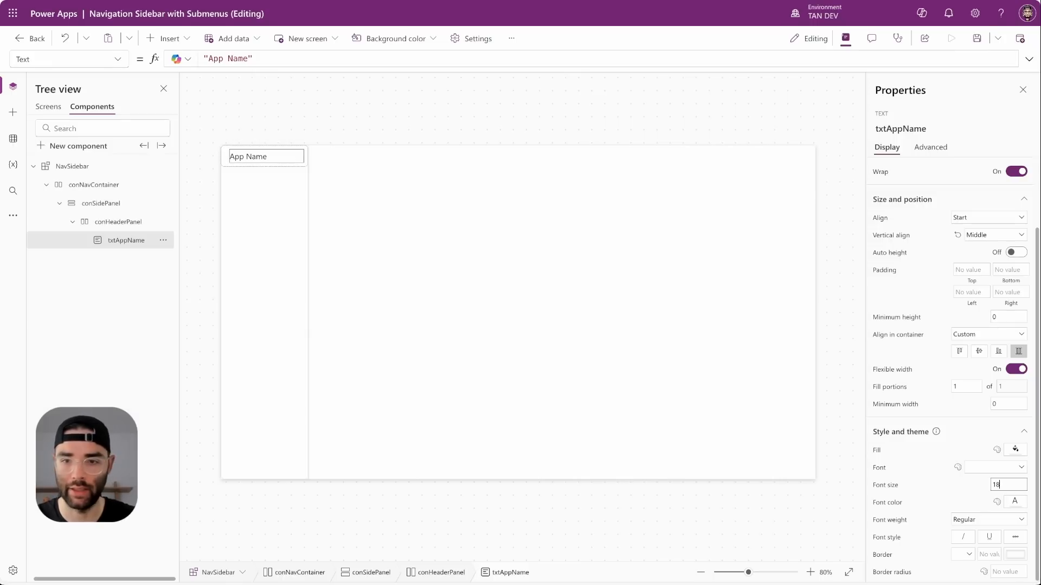
left_click(976, 522)
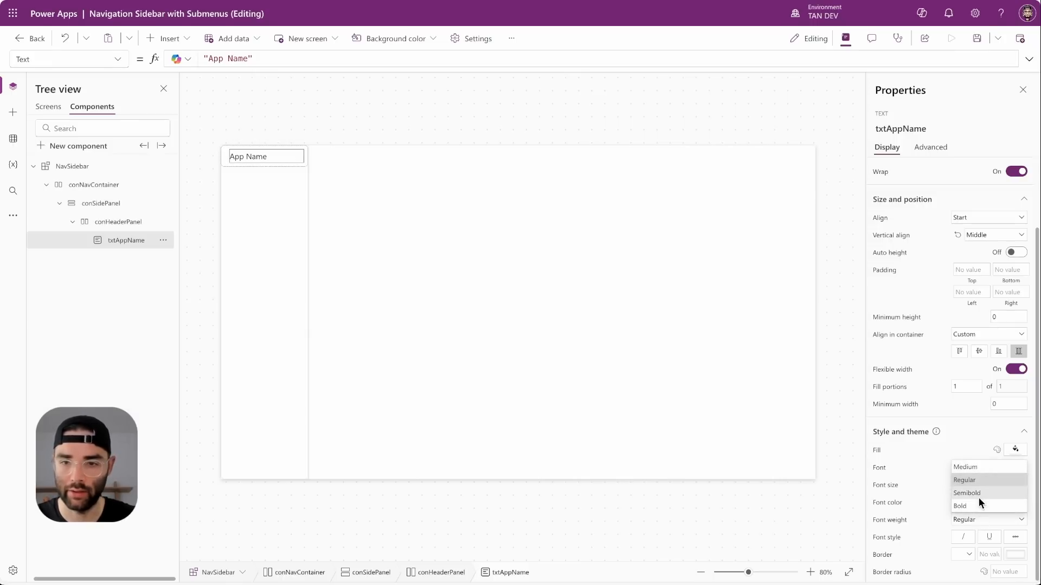
left_click(977, 495)
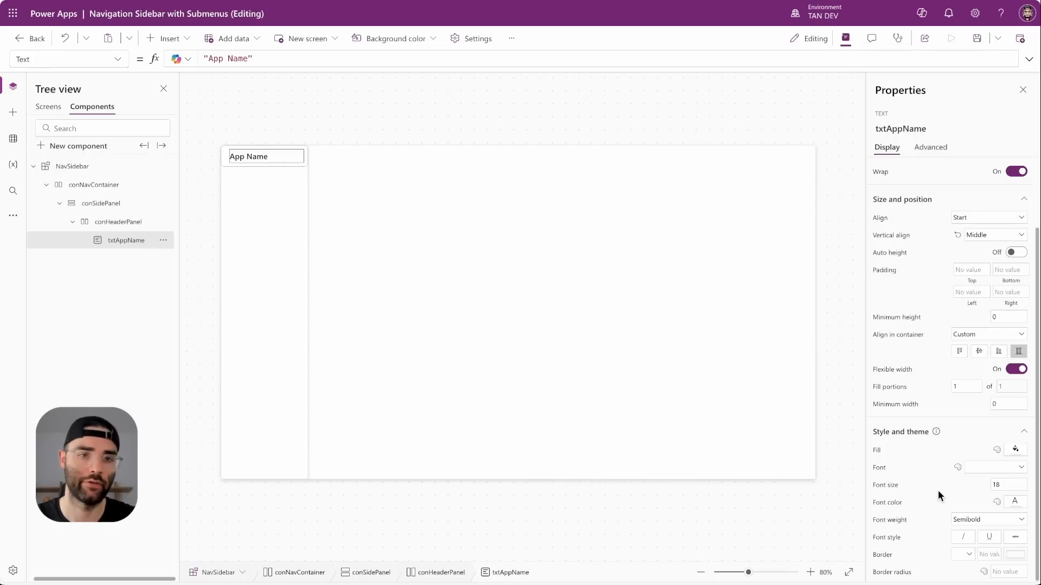
Step: Insert a button inside conHeaderPanel beside the app name text
left_click(107, 224)
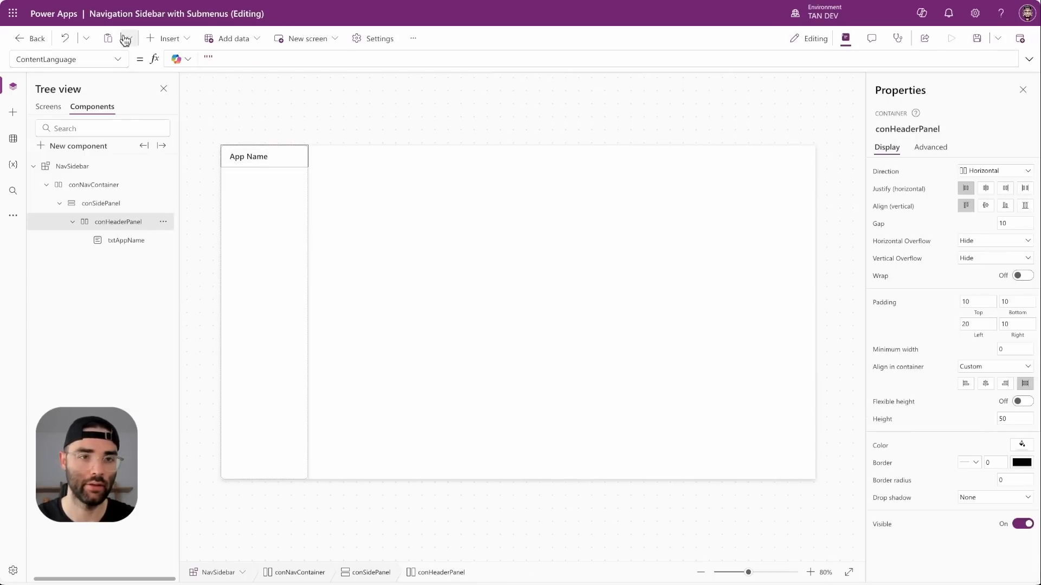
left_click(165, 39)
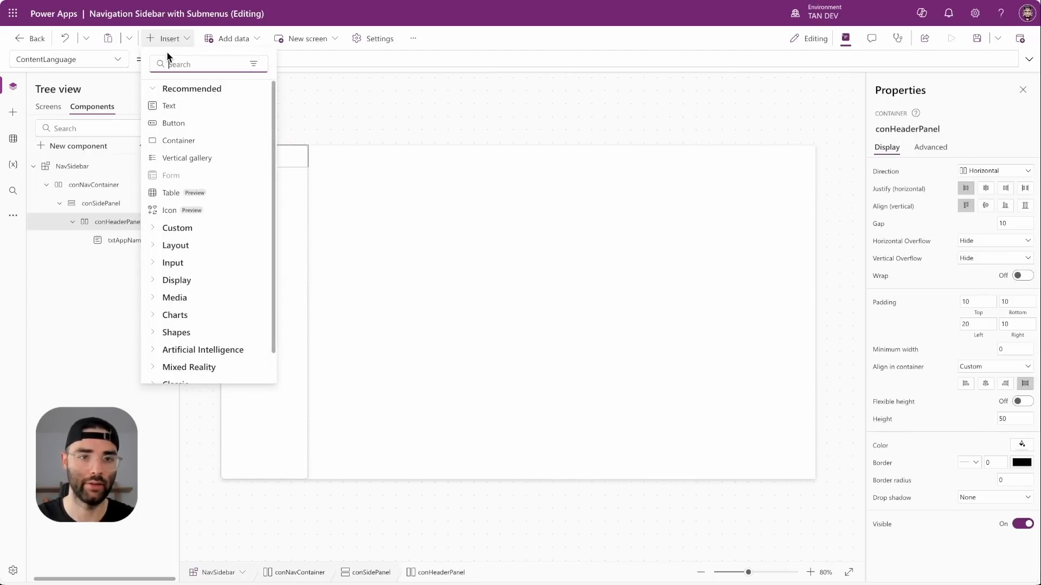
left_click(174, 123)
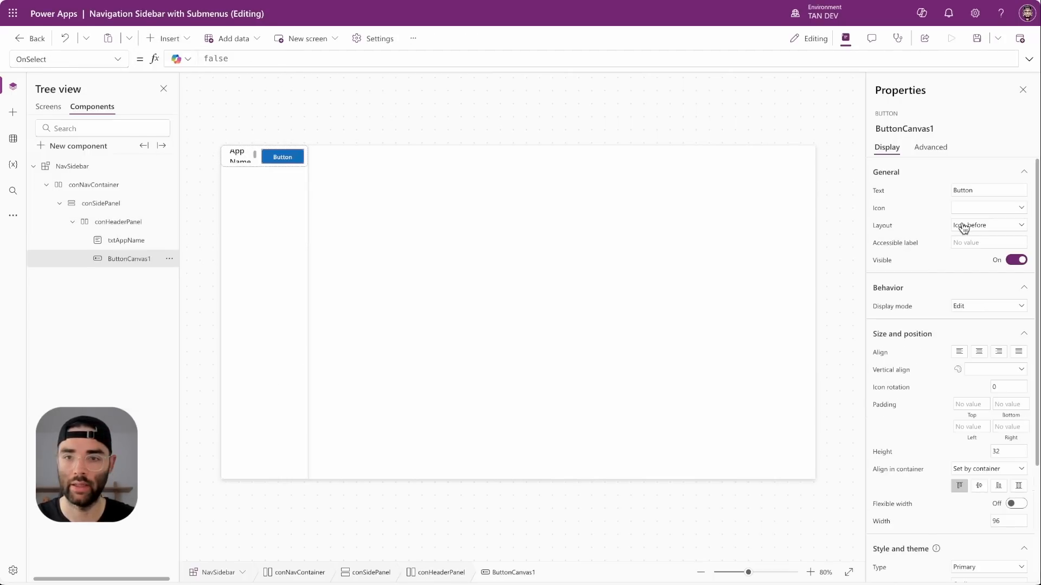
Step: Set the header button's layout to Icon only and choose the Dismiss icon for it
left_click(972, 226)
left_click(980, 278)
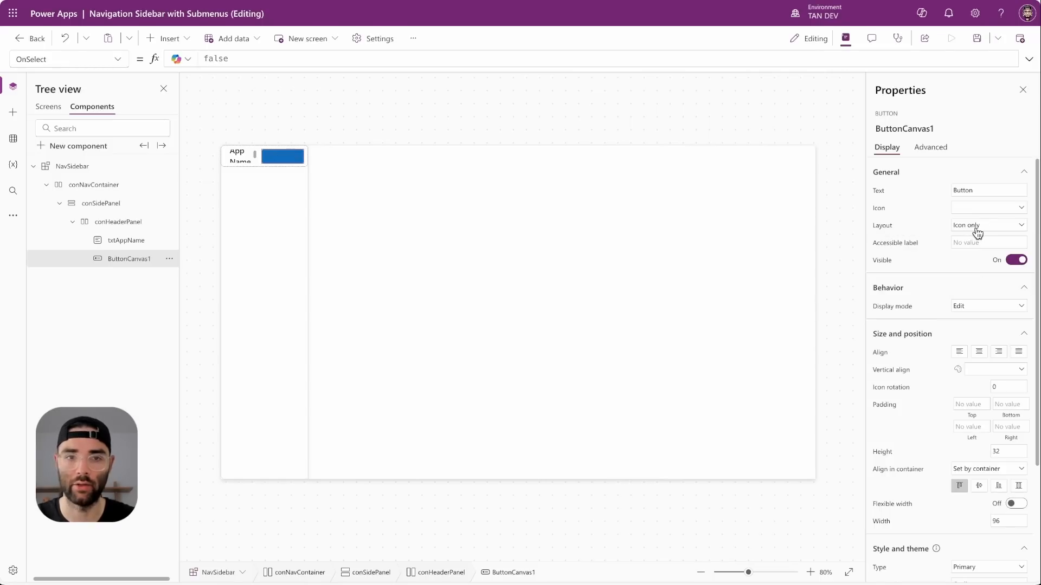
left_click(971, 209)
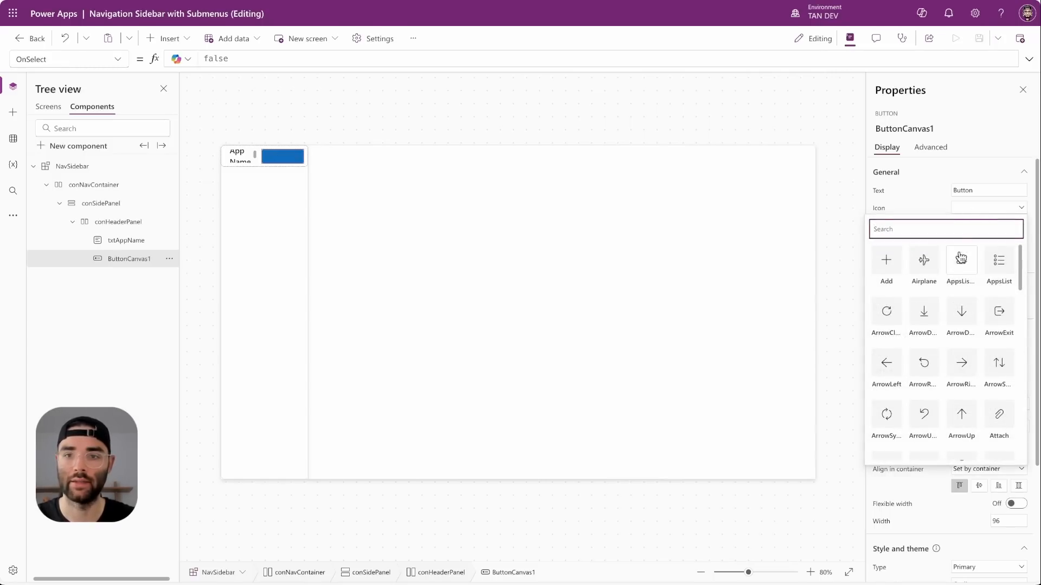
scroll(970, 325, "down", 8)
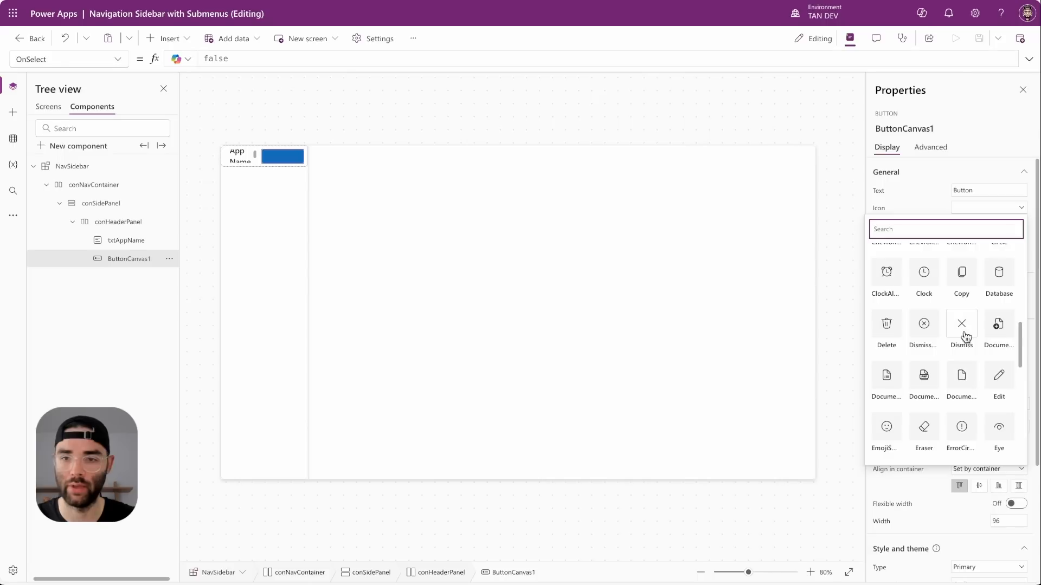
left_click(962, 324)
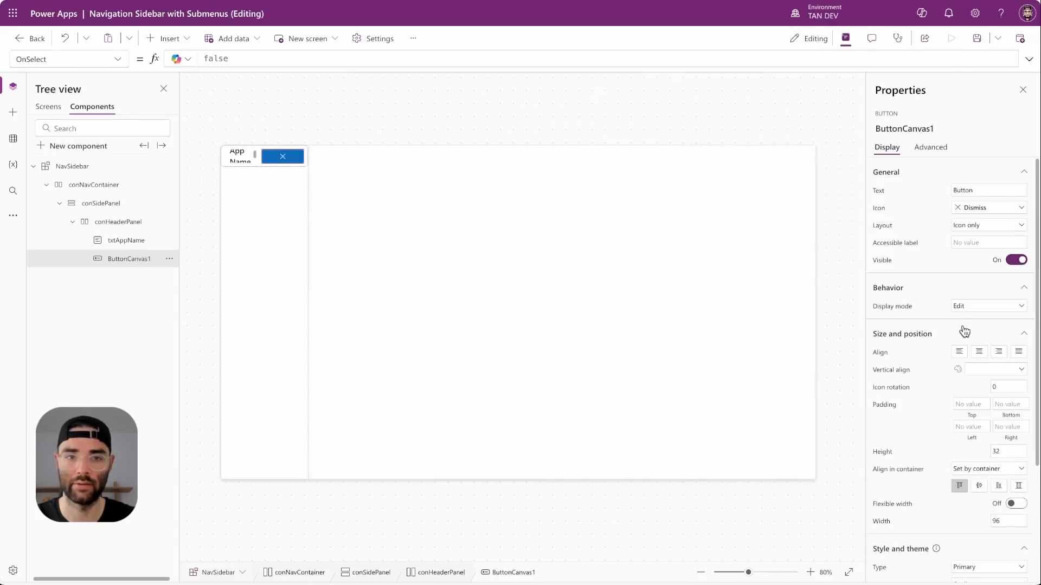
Step: Stretch the header button within its container, with minimum height 0 and width 25
left_click(1018, 486)
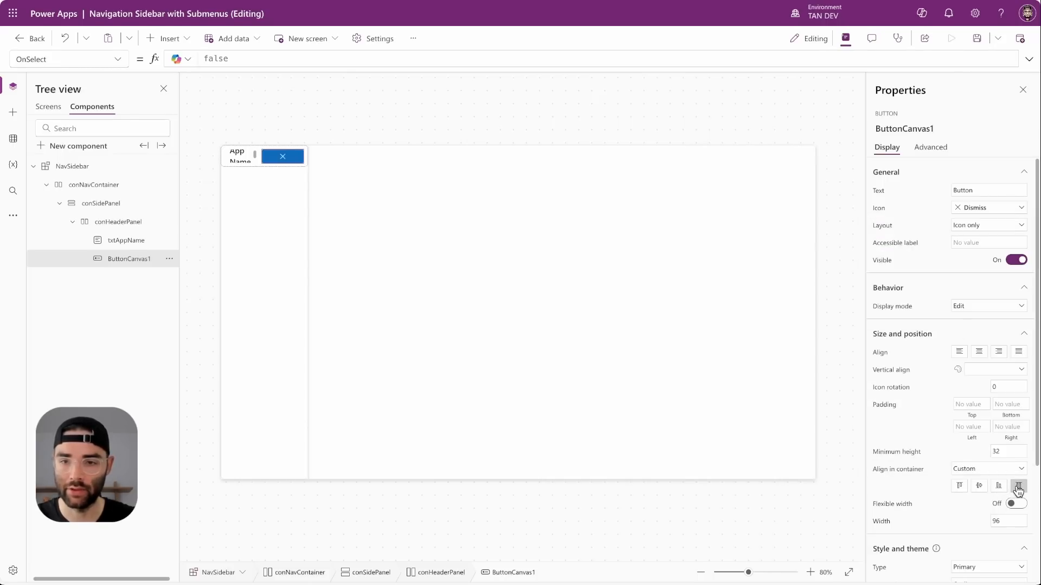
double_click(1010, 453)
type("0")
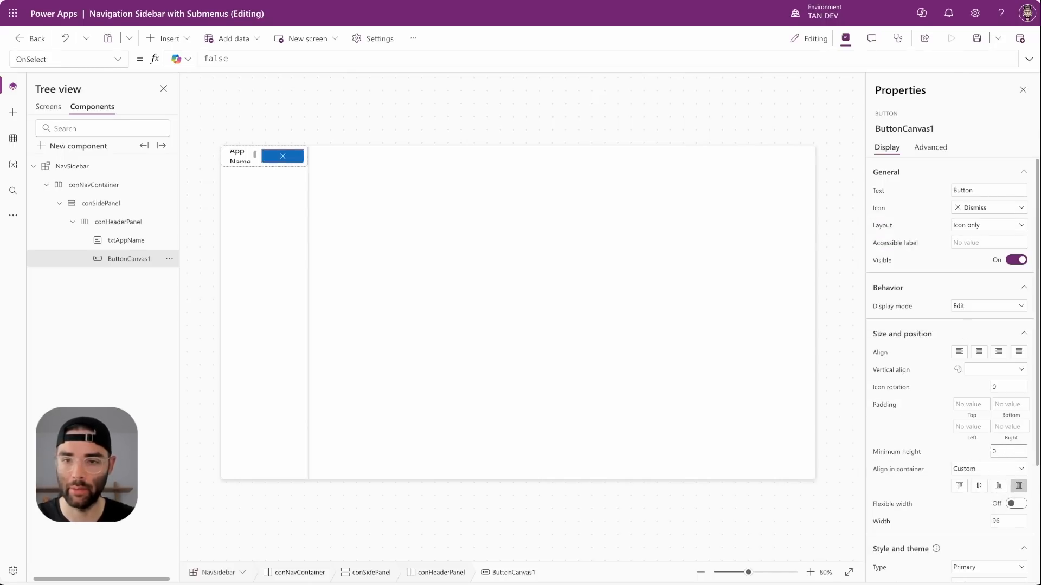
double_click(996, 521)
type("25")
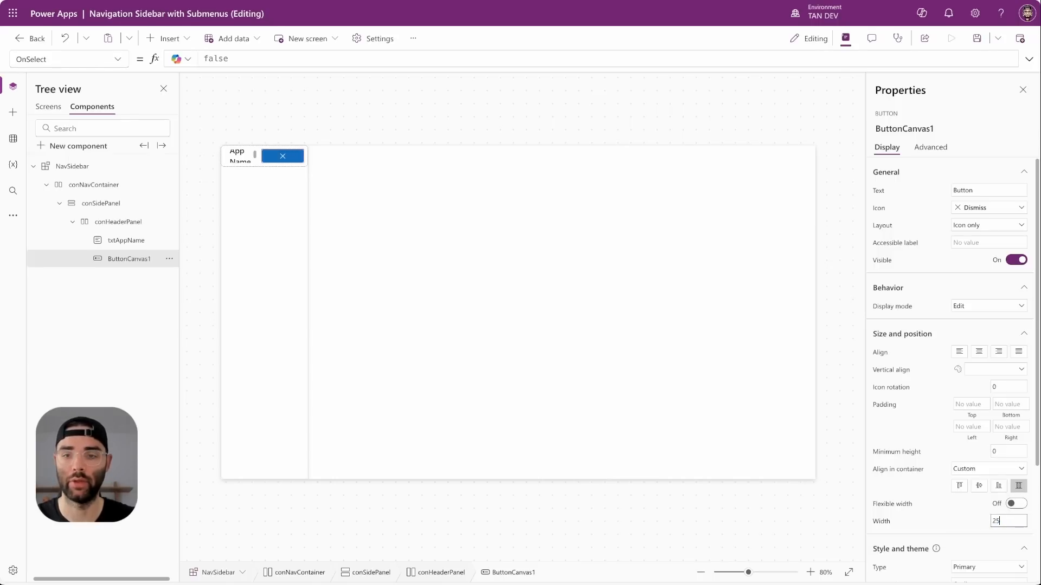
Step: Change the header button's style type to Transparent
scroll(971, 513, "down", 3)
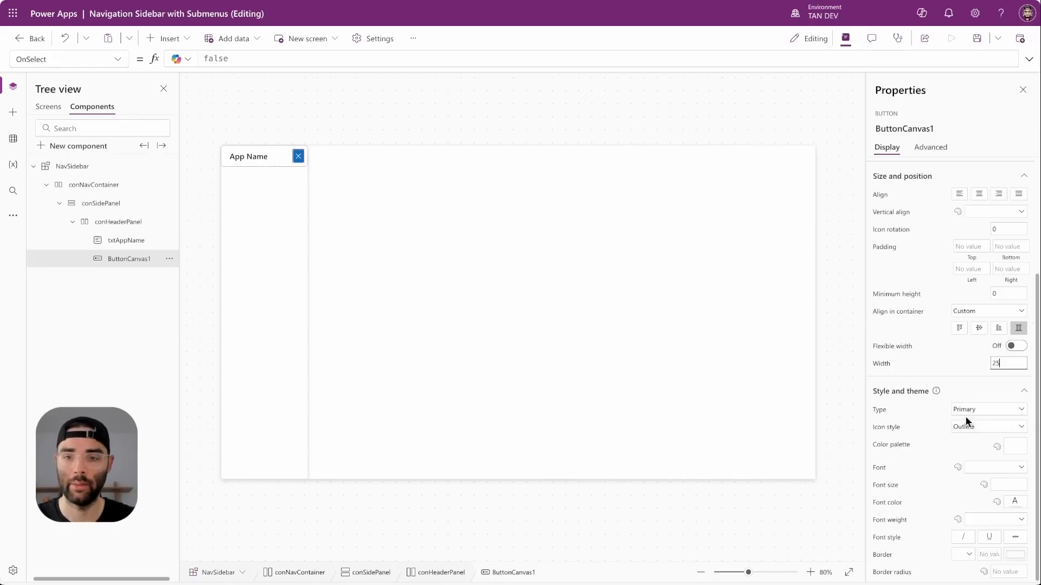
left_click(995, 411)
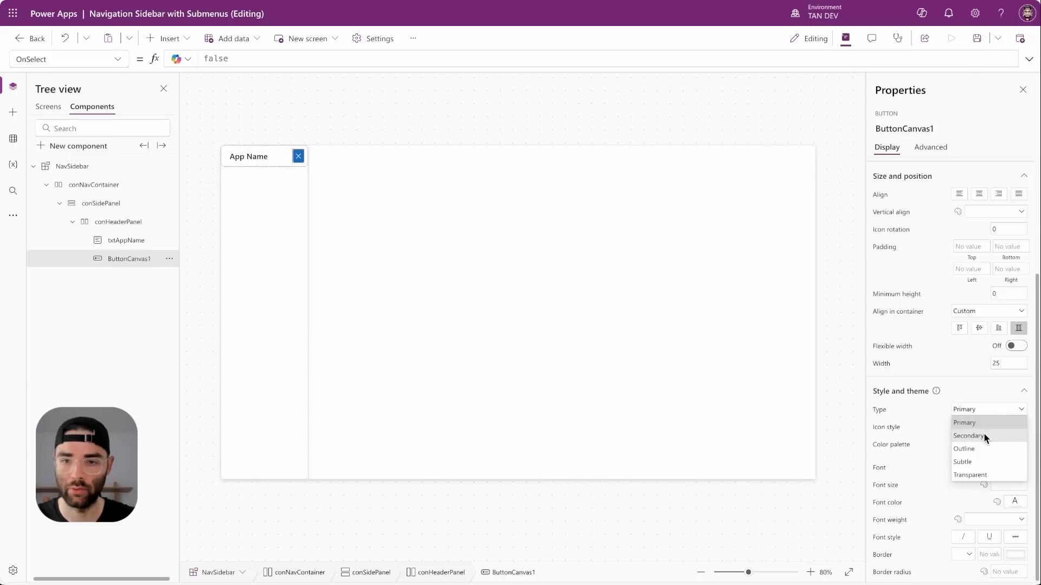
left_click(983, 476)
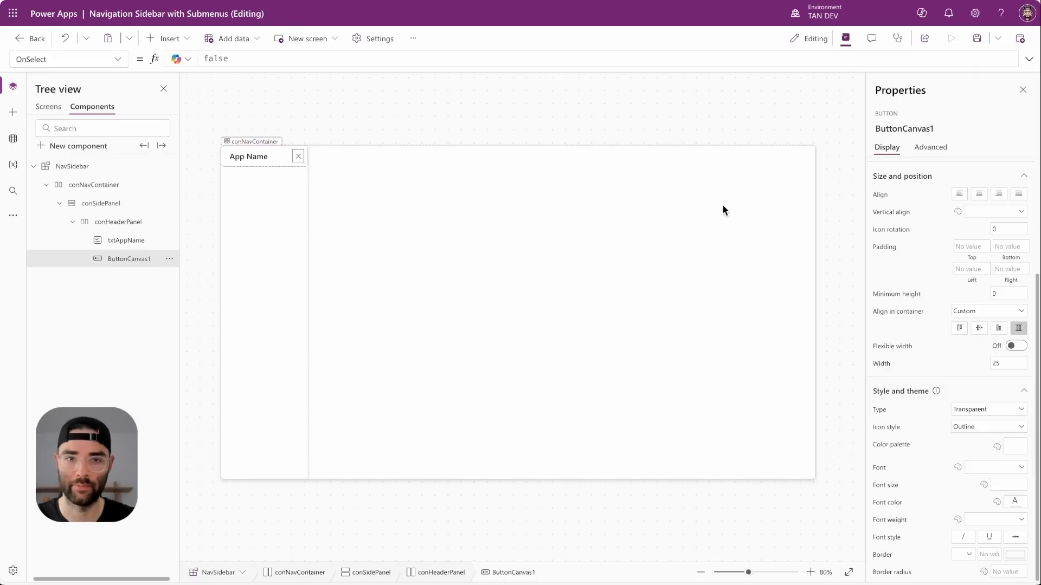
Step: Rename the header button as btnCloseMenu
double_click(119, 259)
type("btnCloseMenu")
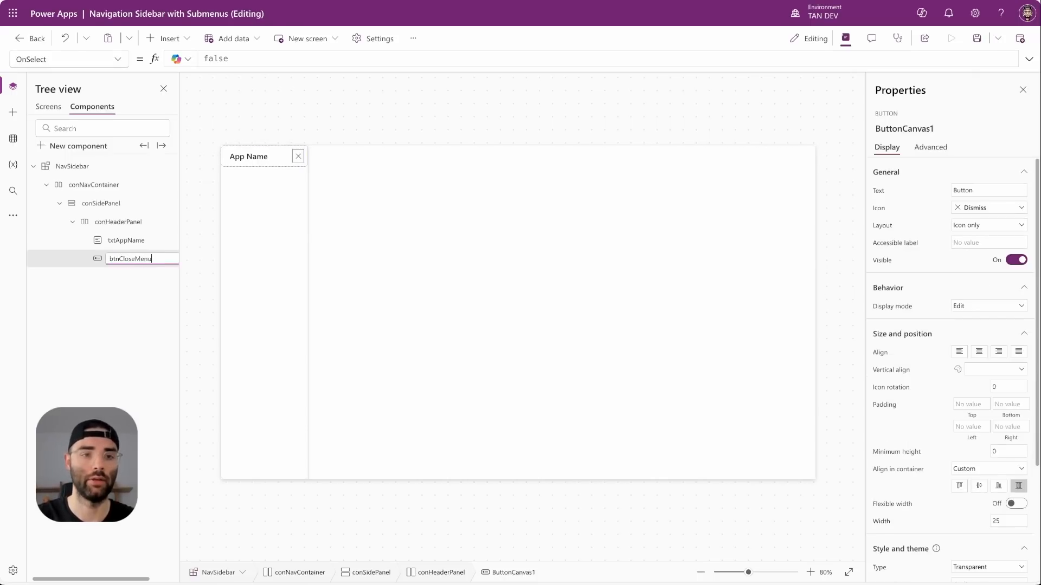
key("Return")
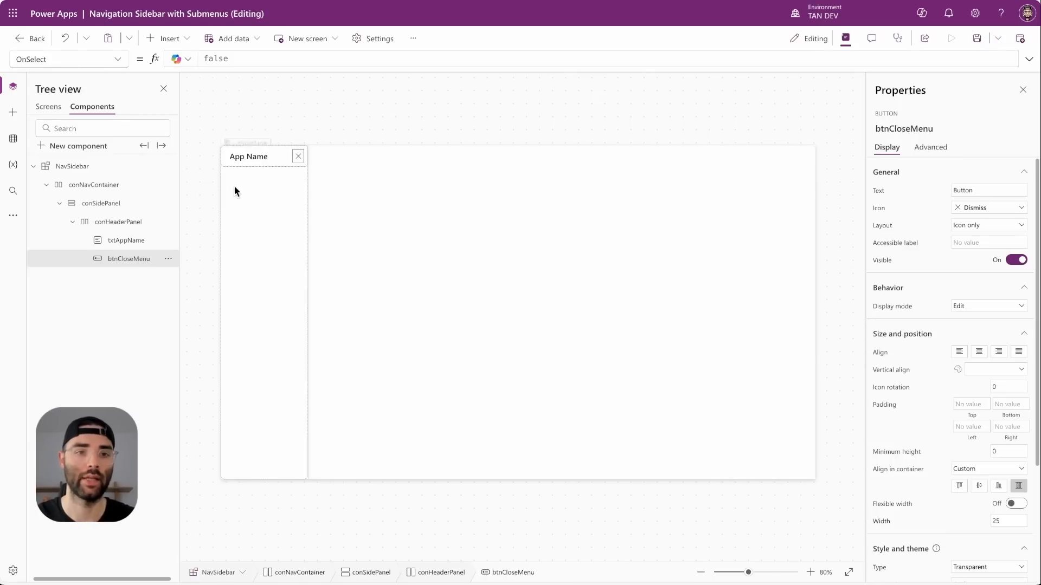
Step: Set btnCloseMenu's OnSelect formula to Set(varIsNavVisible, false);
left_click(297, 158)
double_click(230, 59)
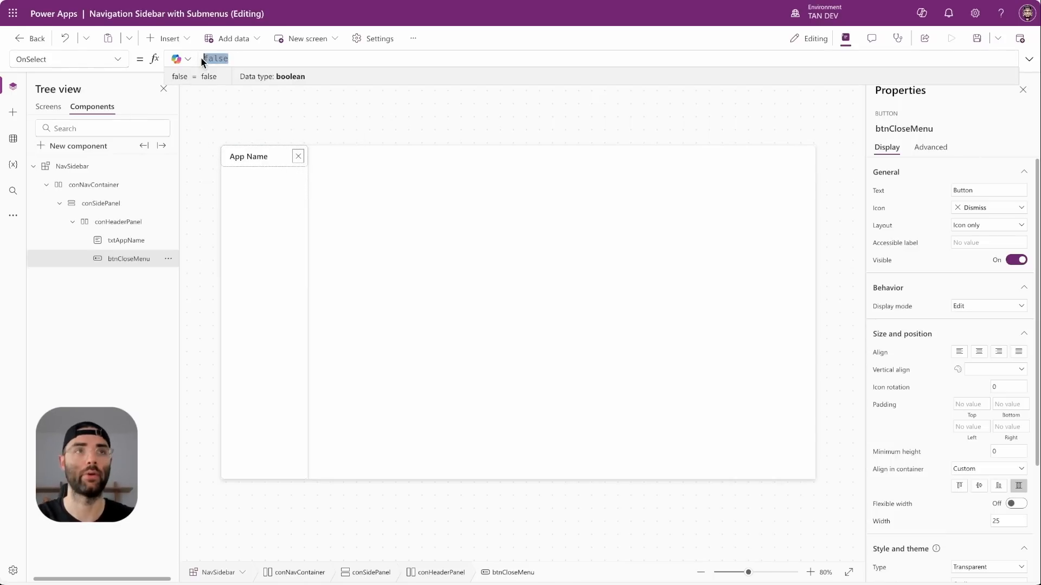
type("Set(")
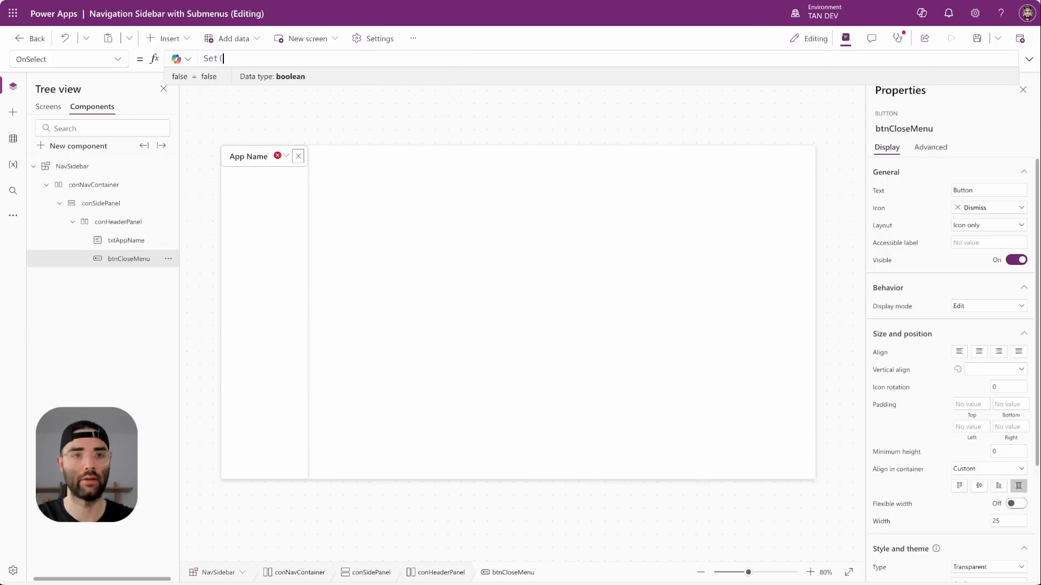
type("varIsNav")
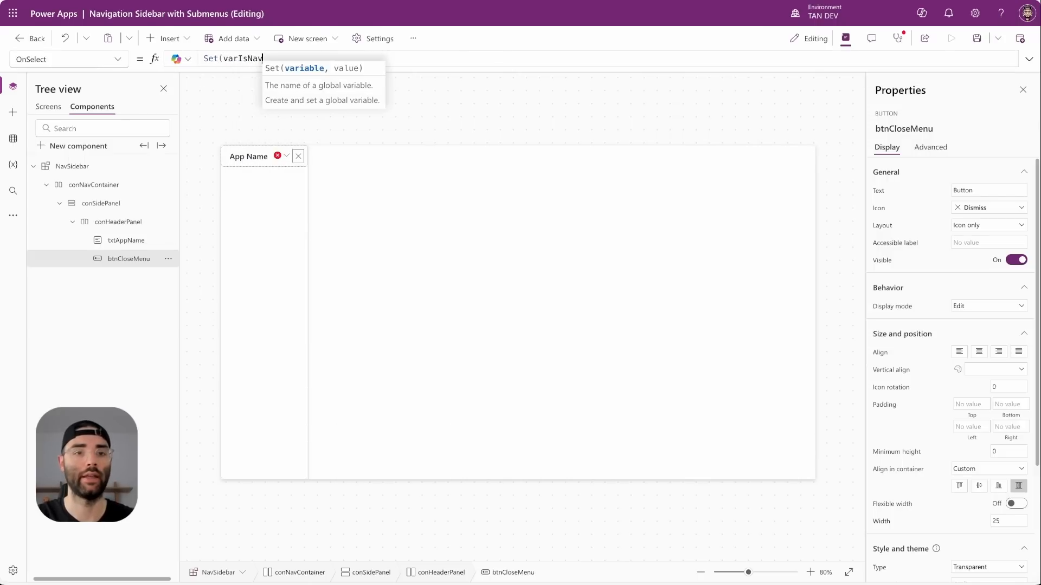
type("Visible, ")
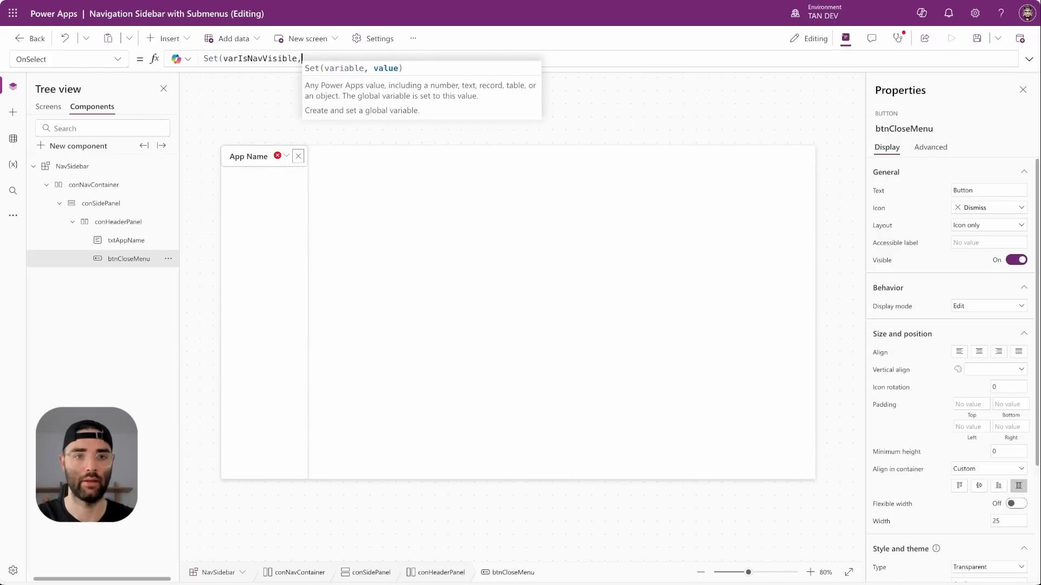
type("false)")
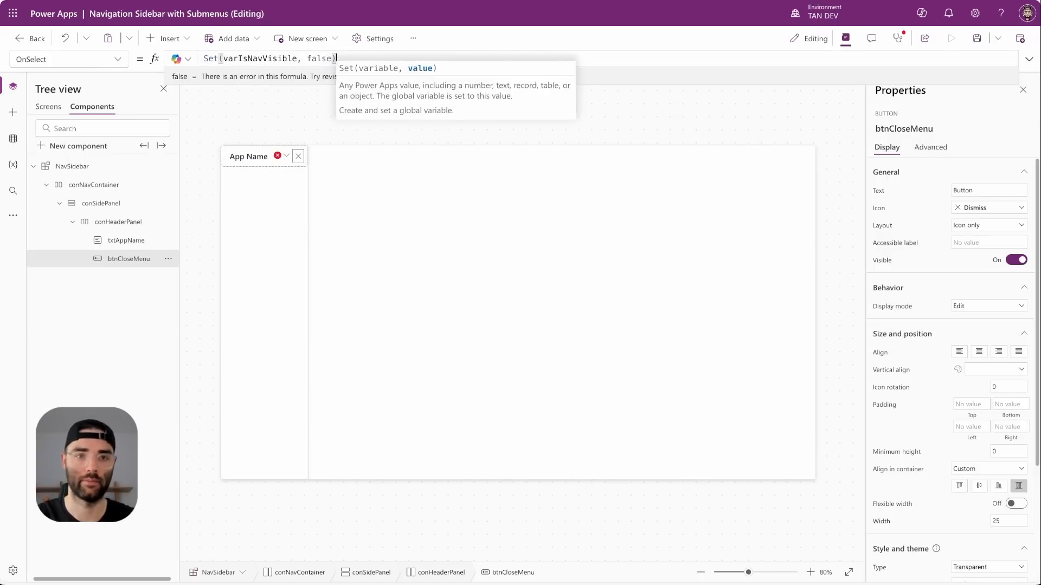
type(";")
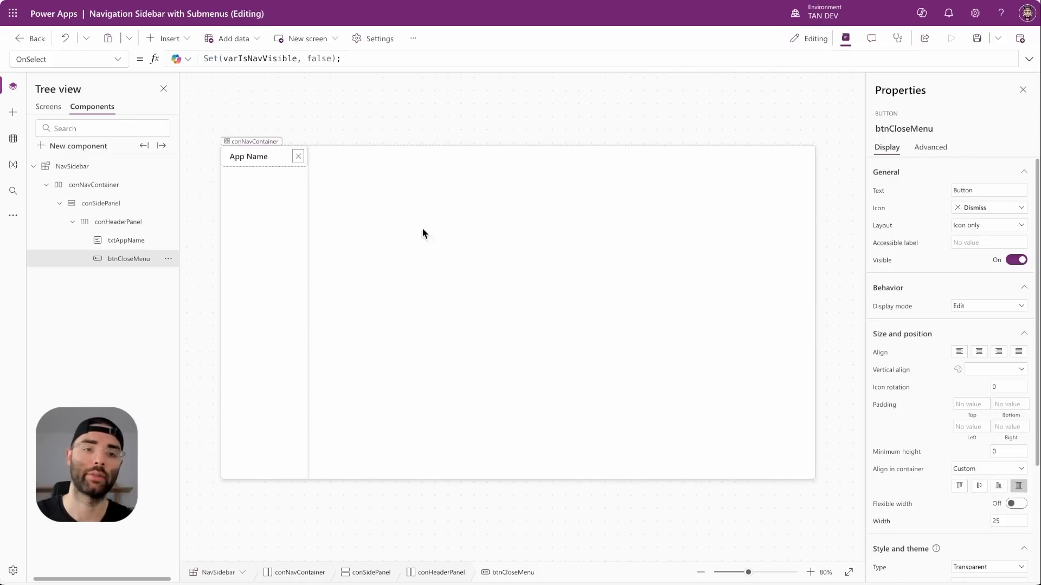
left_click(299, 158)
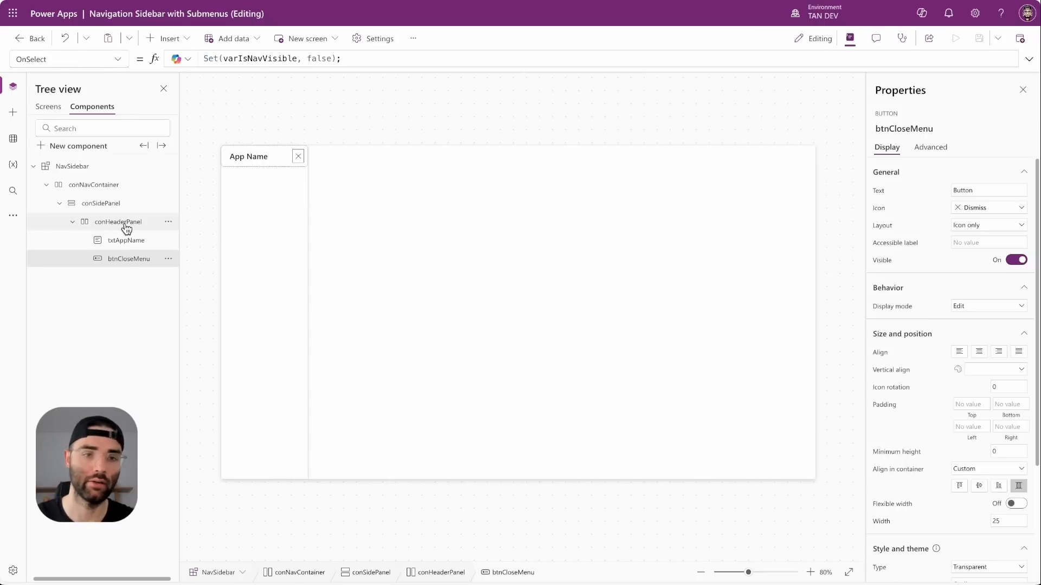
Step: Insert a blank flexible height gallery inside conSidePanel and rename it galMainMenu
left_click(97, 209)
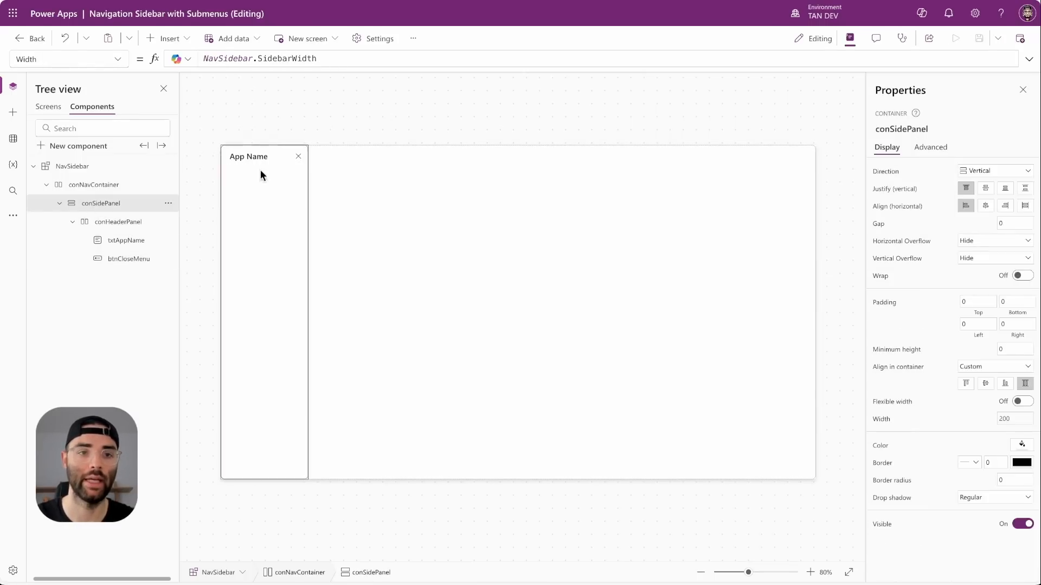
left_click(155, 39)
type("gallery")
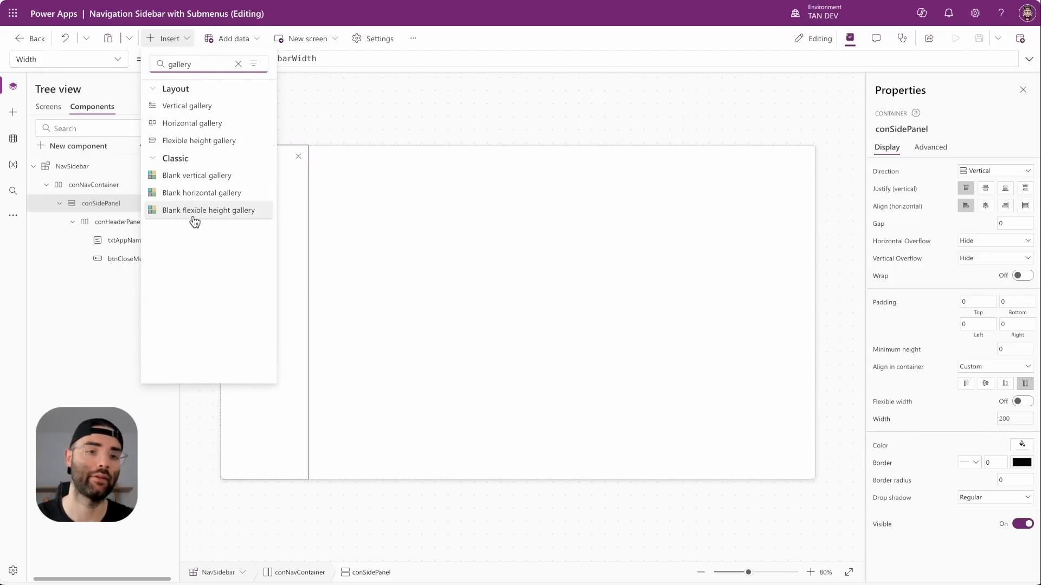
left_click(196, 212)
double_click(109, 278)
type("galMa")
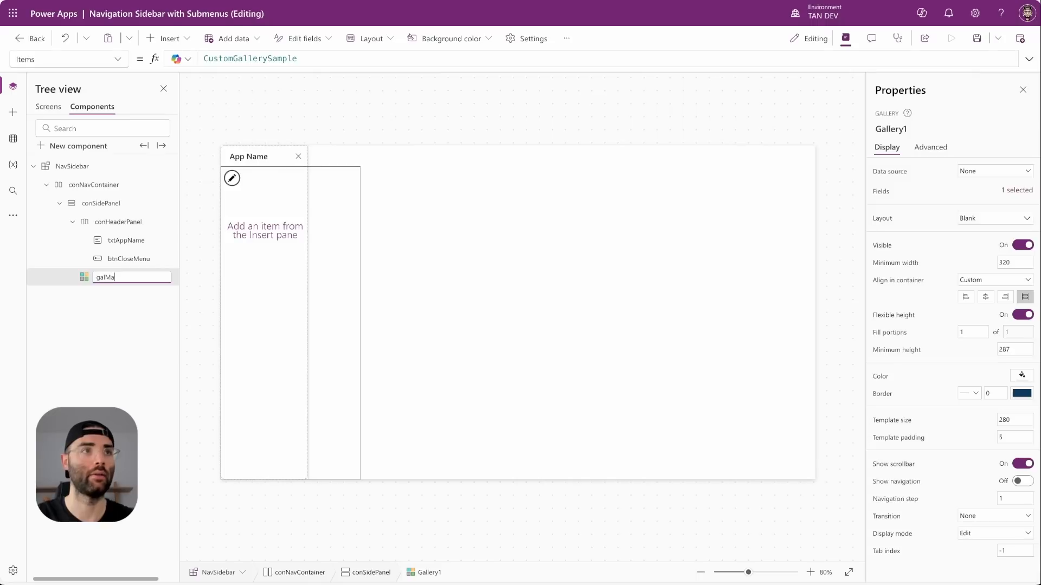
type("inMenu")
key("Return")
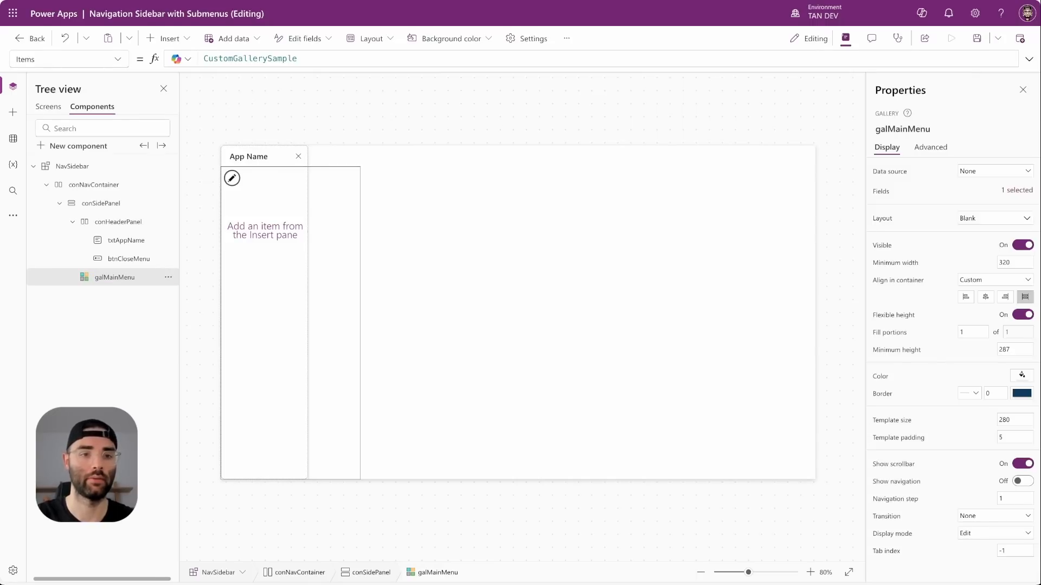
Step: Set galMainMenu's Items property to colNavigationItems
left_click(316, 59)
left_click_drag(315, 59, 196, 57)
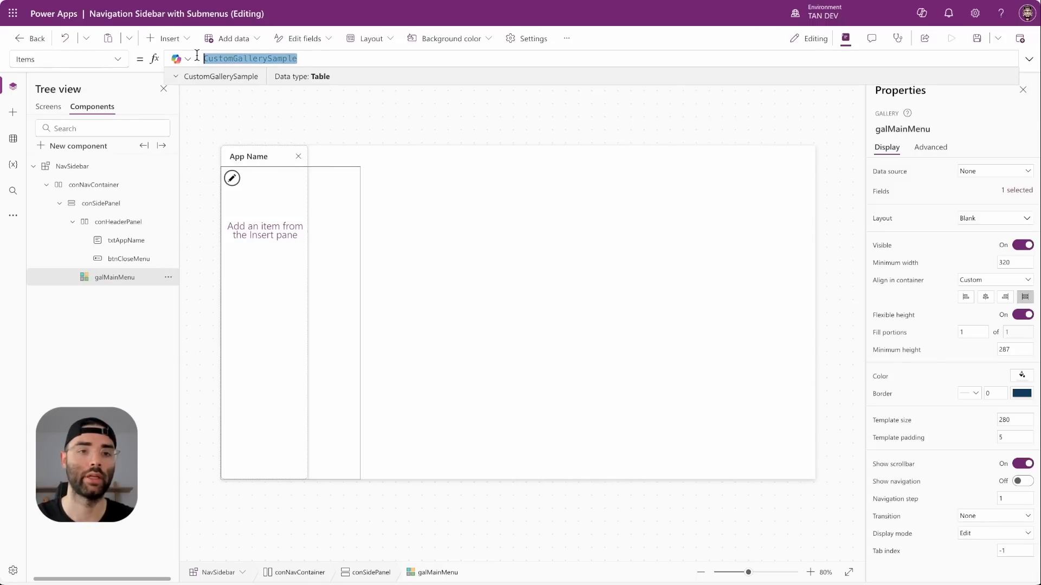
type("col")
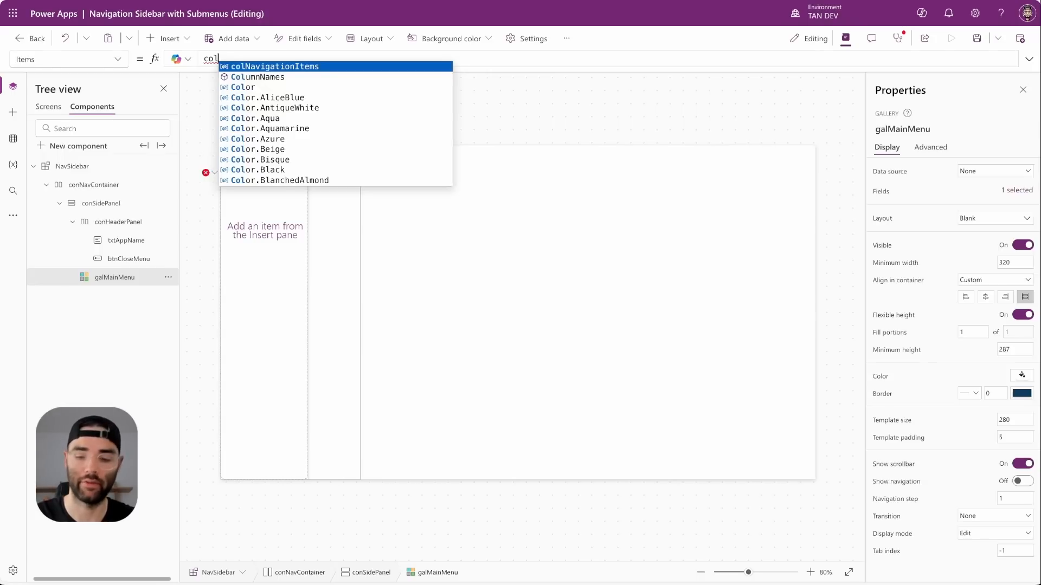
key("Tab")
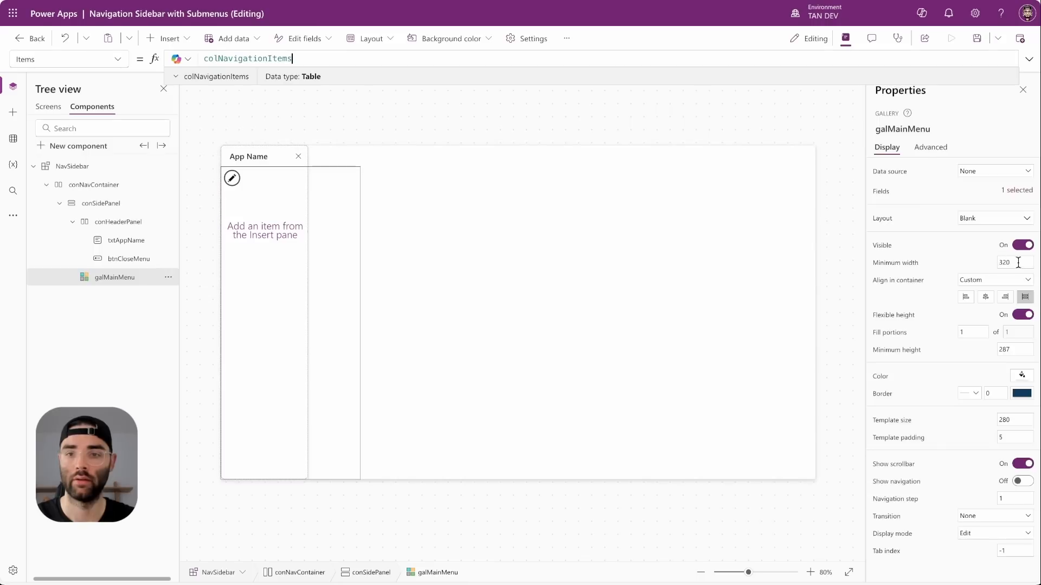
Step: Set galMainMenu's minimum width and minimum height to 0 and its template size to 200
left_click_drag(1016, 263, 987, 264)
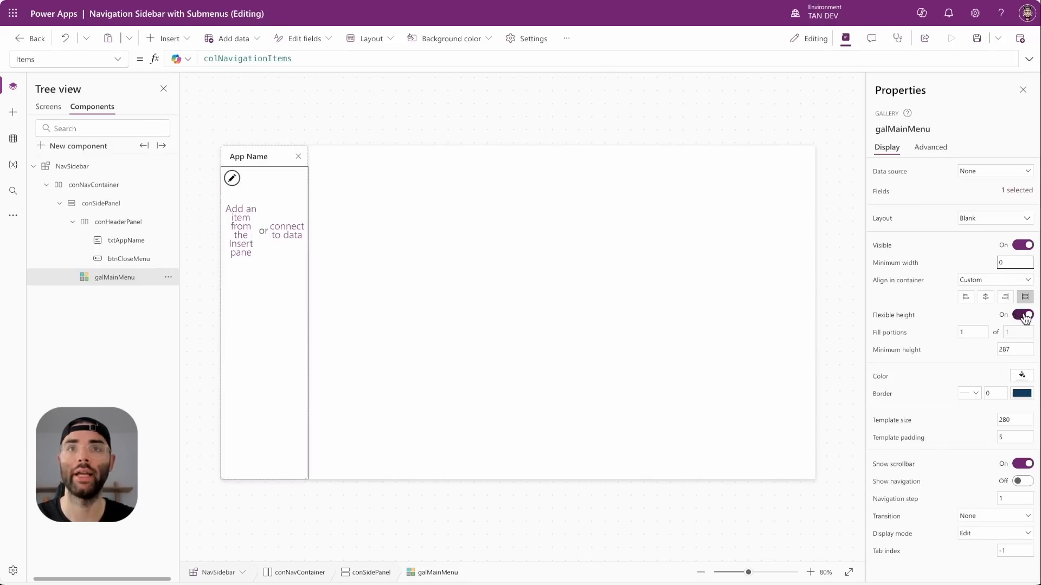
left_click_drag(1016, 350, 990, 347)
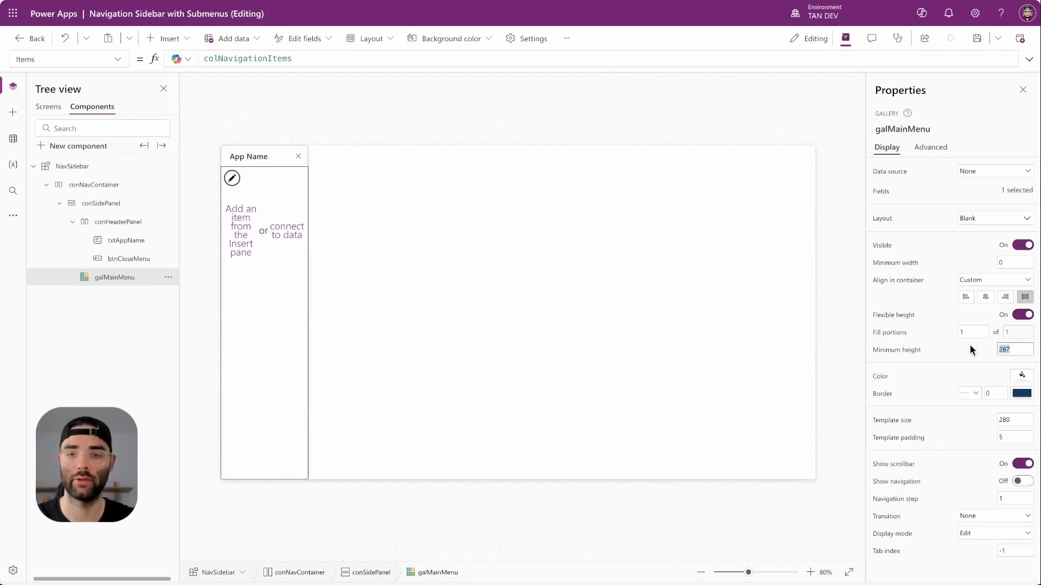
type("0")
left_click(1008, 410)
type("200")
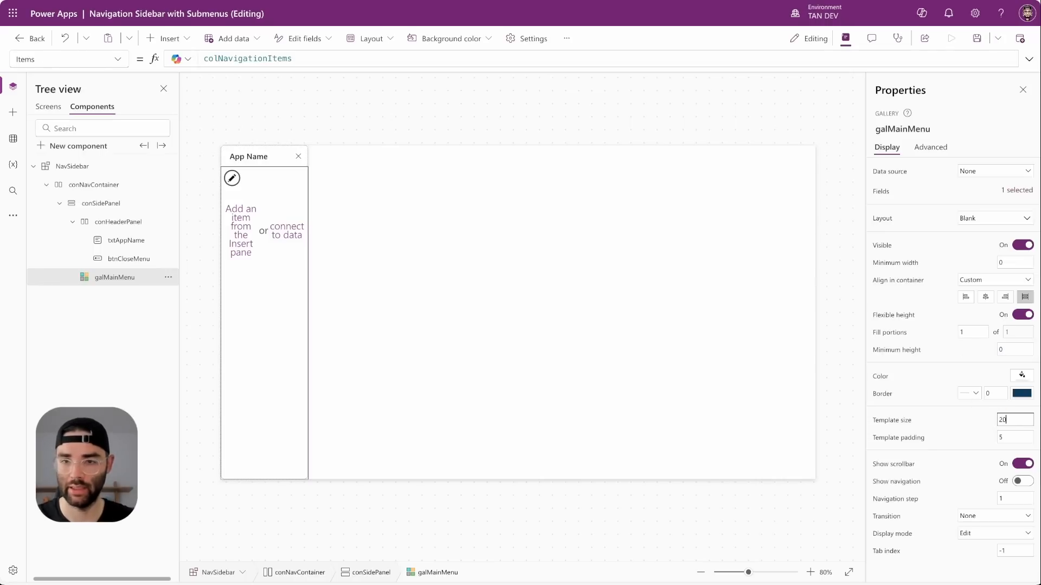
left_click(977, 422)
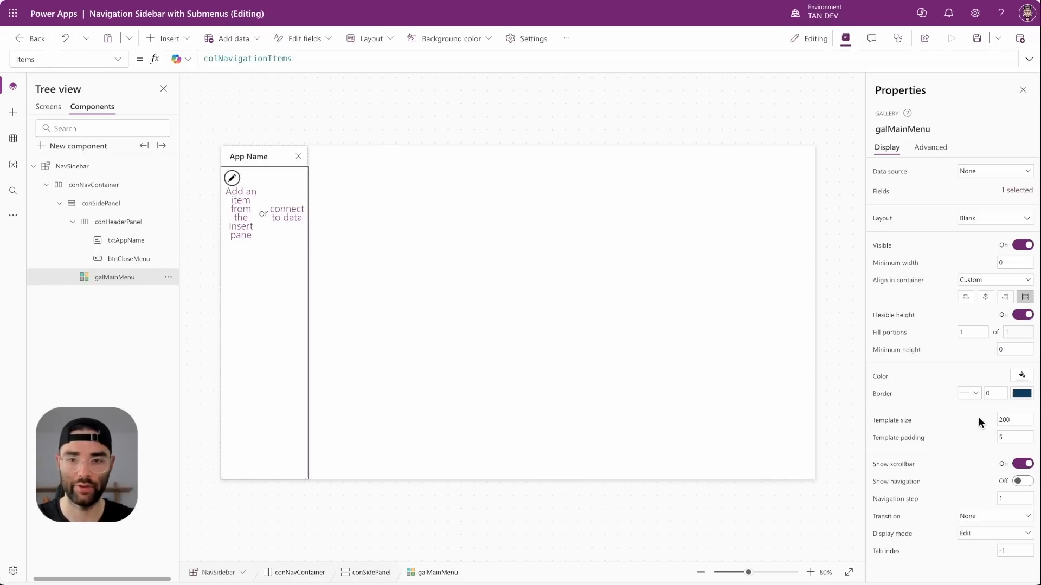
left_click(269, 201)
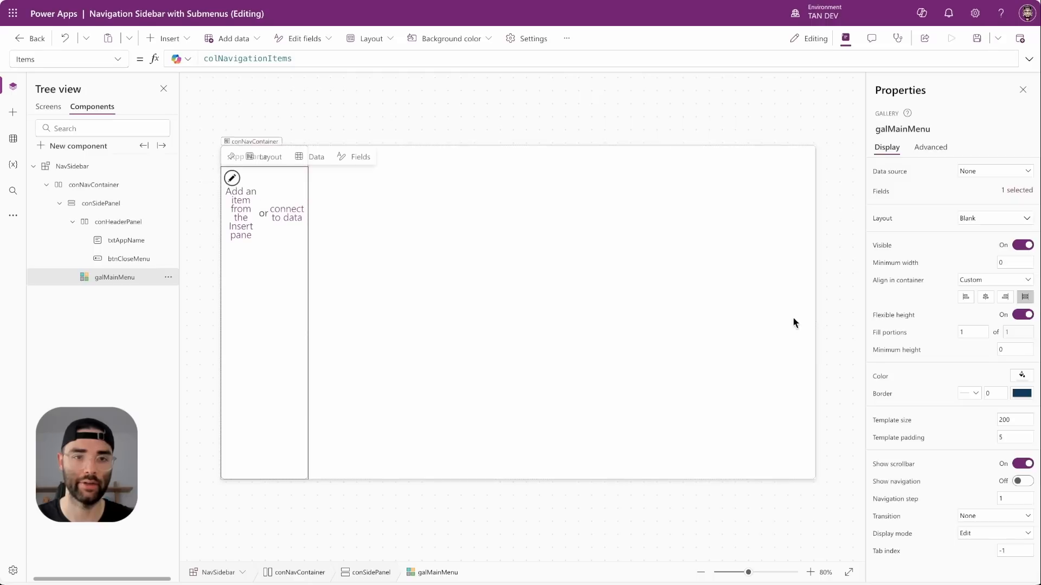
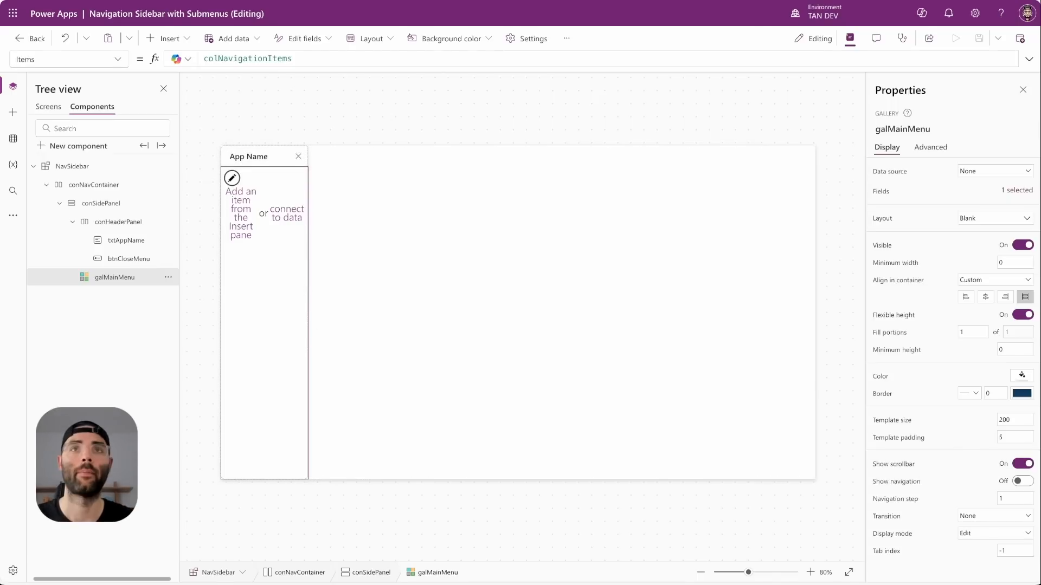
Step: Insert a vertical container inside the galMainMenu template and rename it conMenuItemContainer
left_click(232, 179)
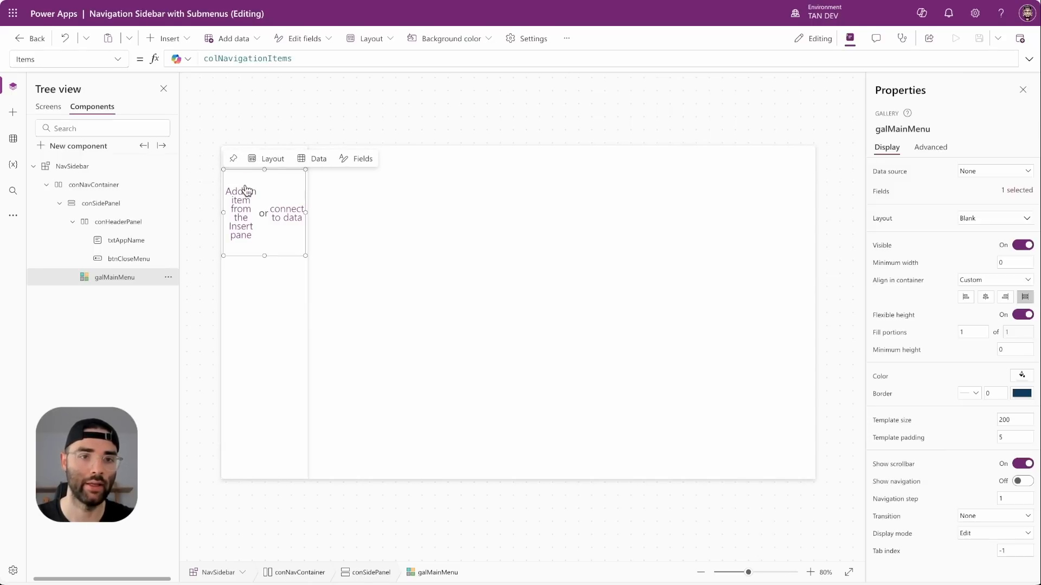
left_click(171, 38)
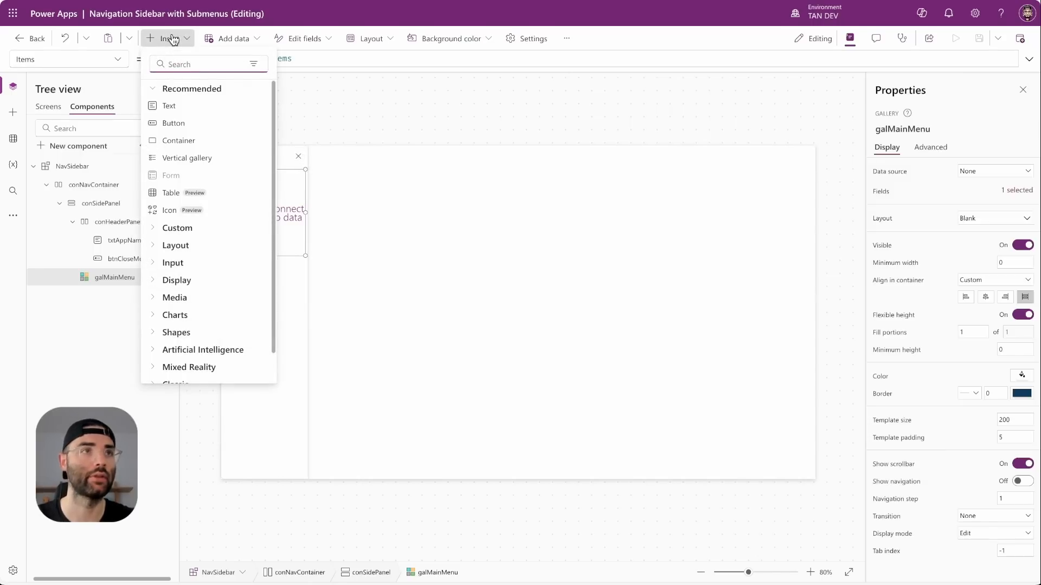
type("contain")
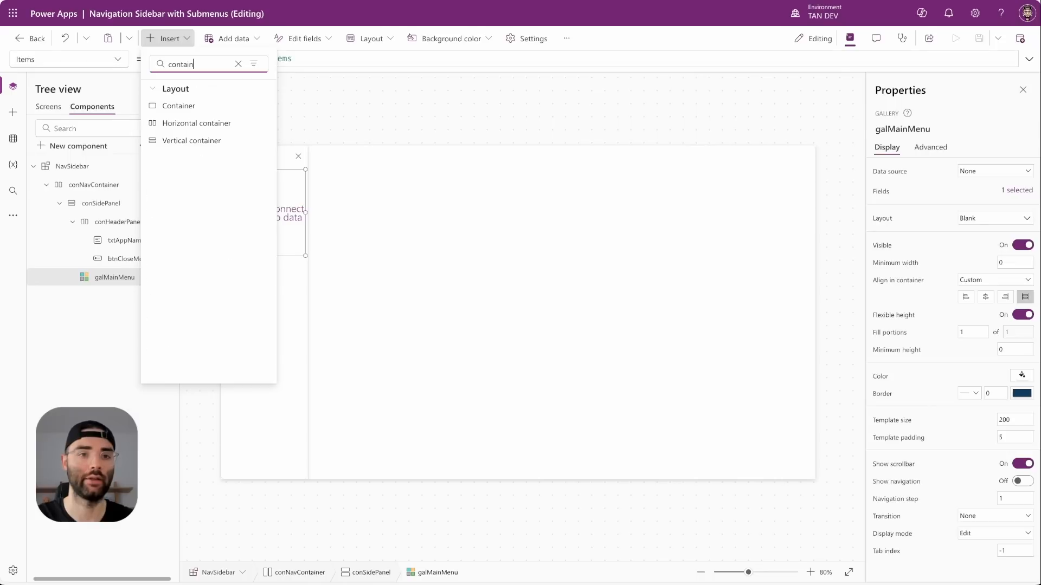
left_click(190, 141)
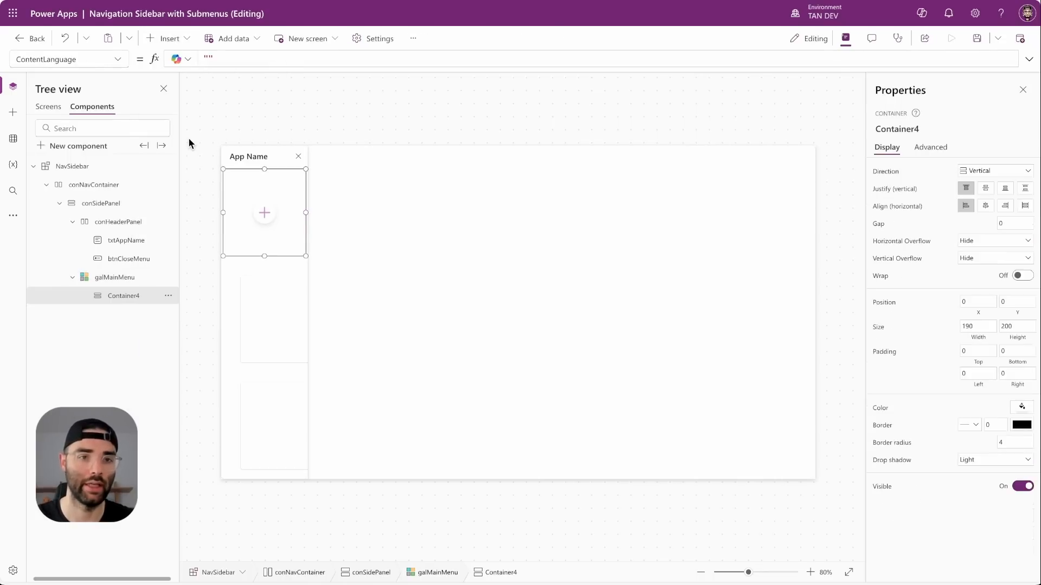
double_click(115, 294)
type("conMenuItemContainer")
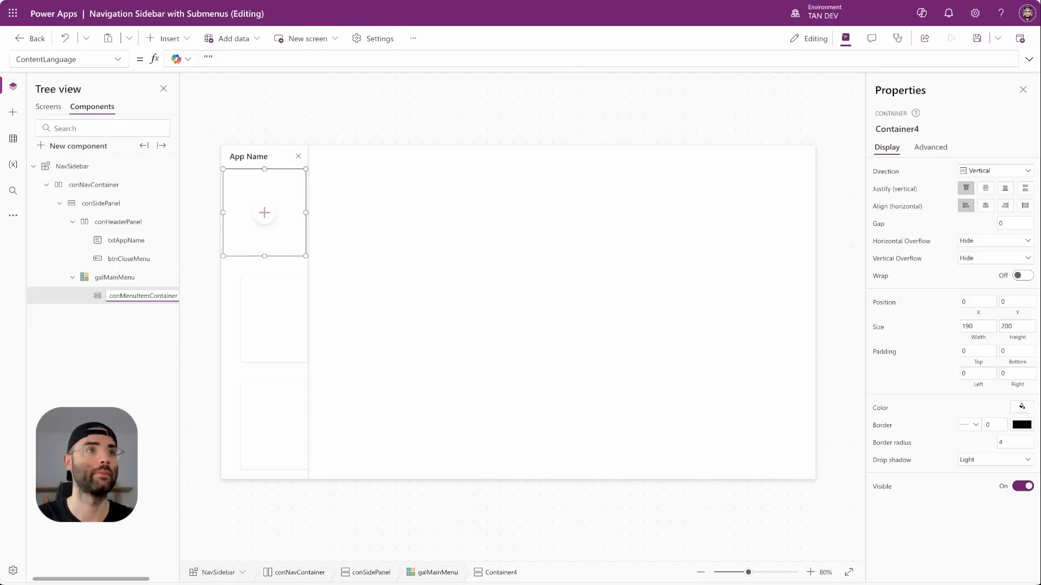
key("Return")
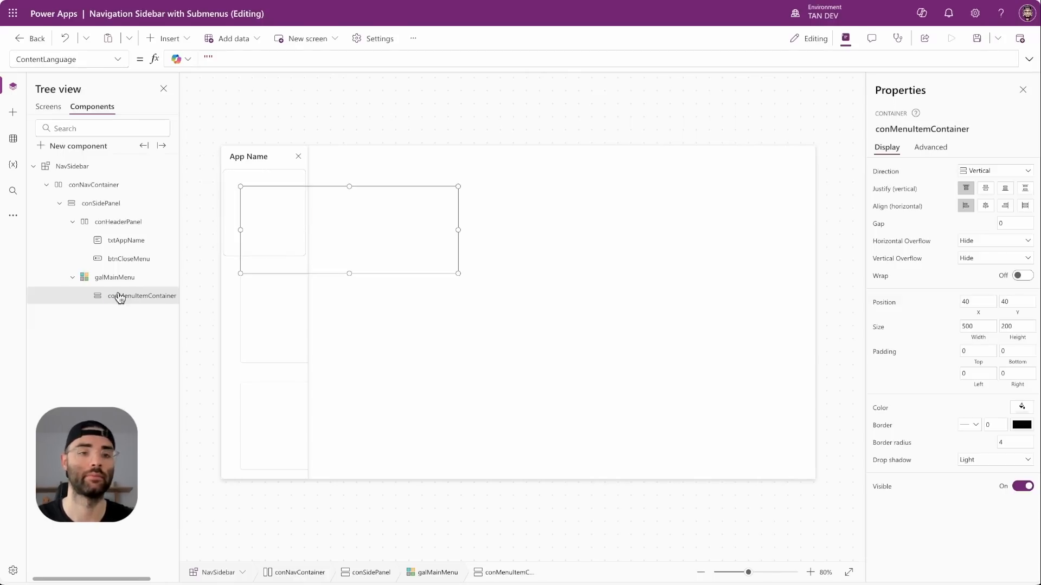
Step: Position conMenuItemContainer at X 0, Y 0 and set its Width formula to Parent.TemplateWidth
left_click(966, 302)
type("0")
key("Tab")
left_click(978, 326)
left_click(223, 58)
key("ctrl+a")
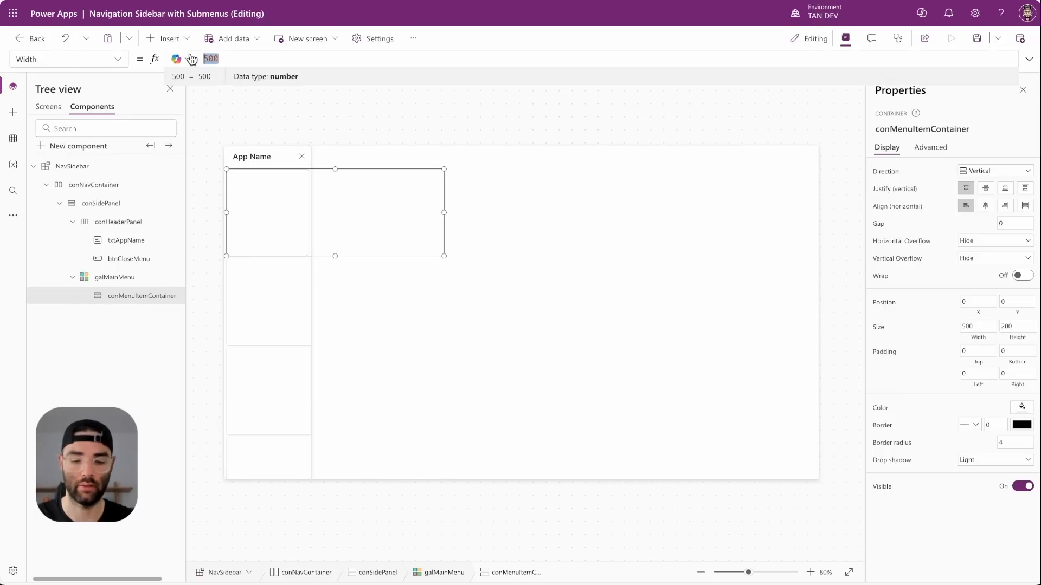
type("Parent.Templ")
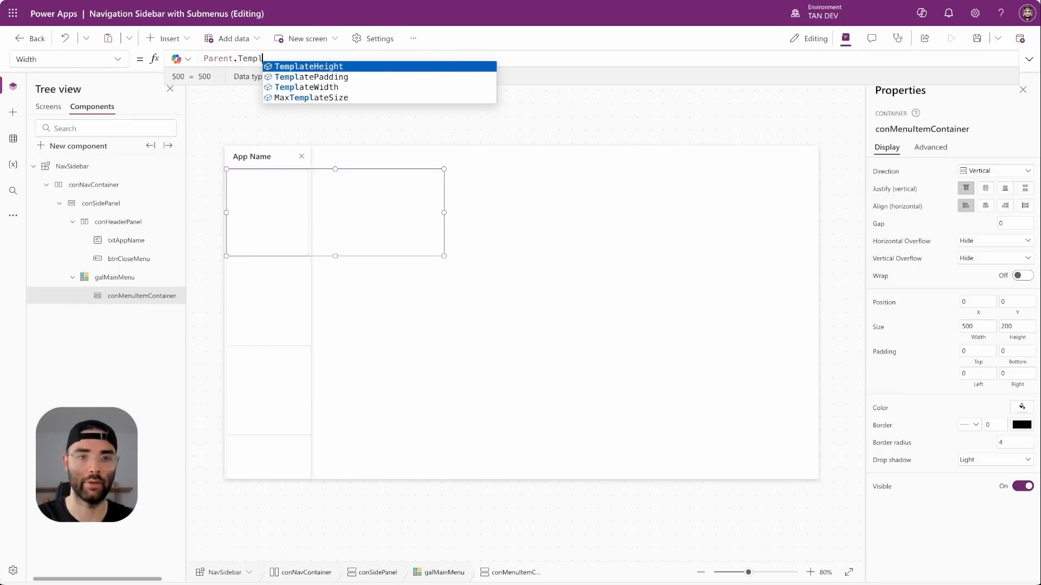
key("Down")
key("Down")
key("Tab")
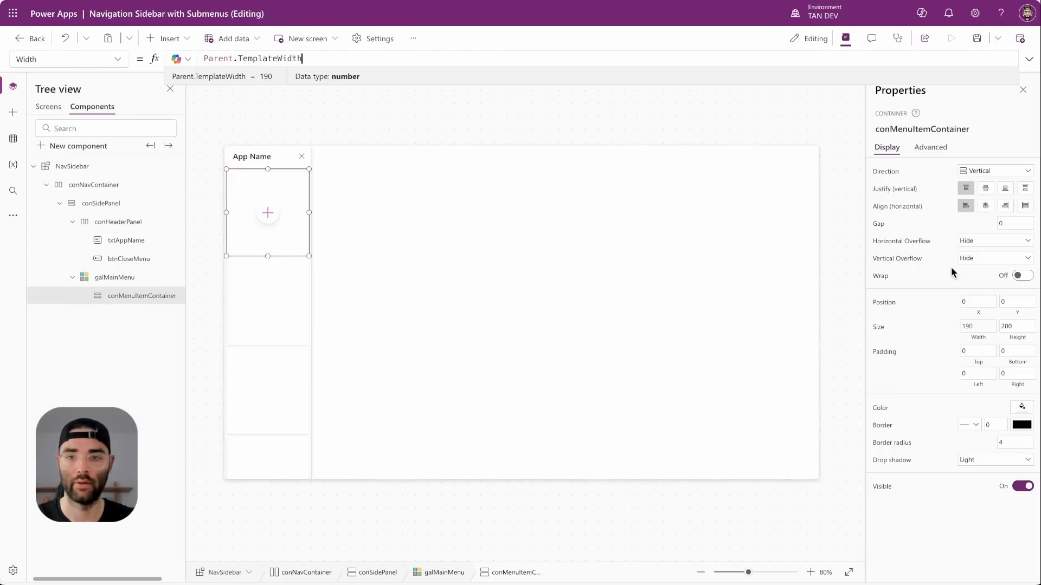
Step: Set conMenuItemContainer's Height formula to Parent.TemplateHeight
left_click(1015, 326)
type("Par")
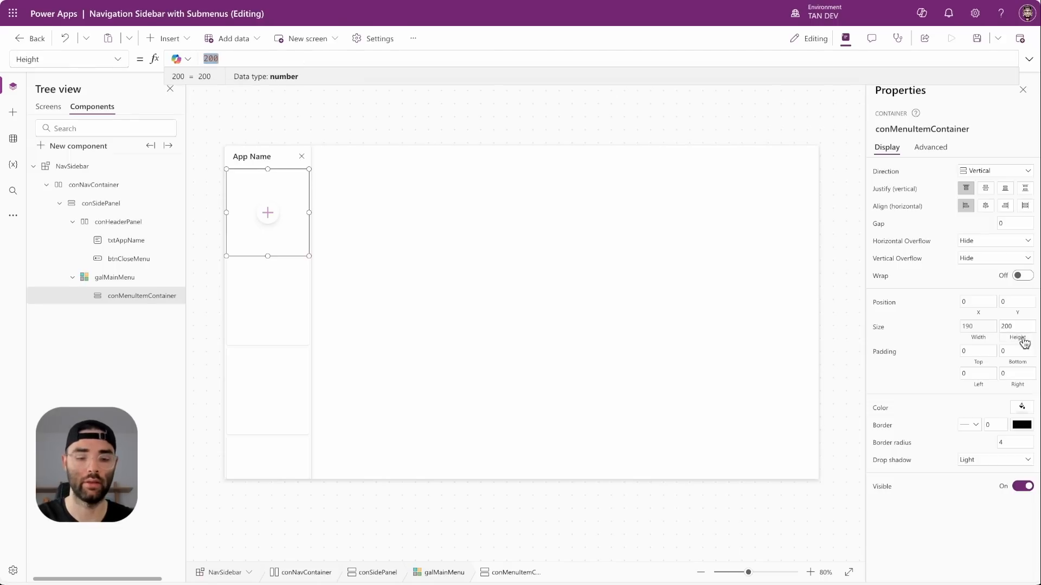
type("ent.Temp")
key("Tab")
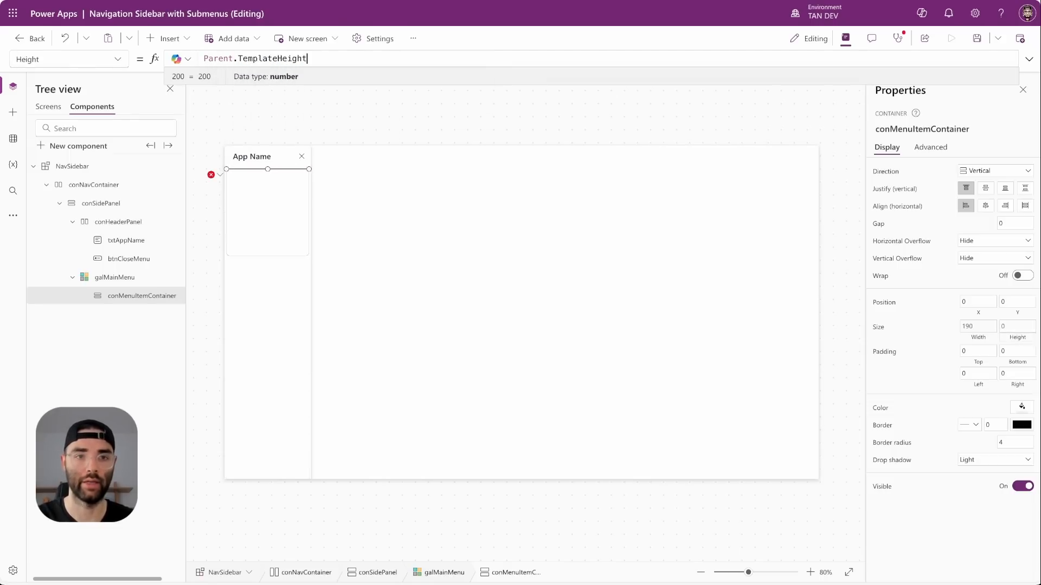
Step: Set conMenuItemContainer's border radius to 0 and its drop shadow to None
left_click(1011, 442)
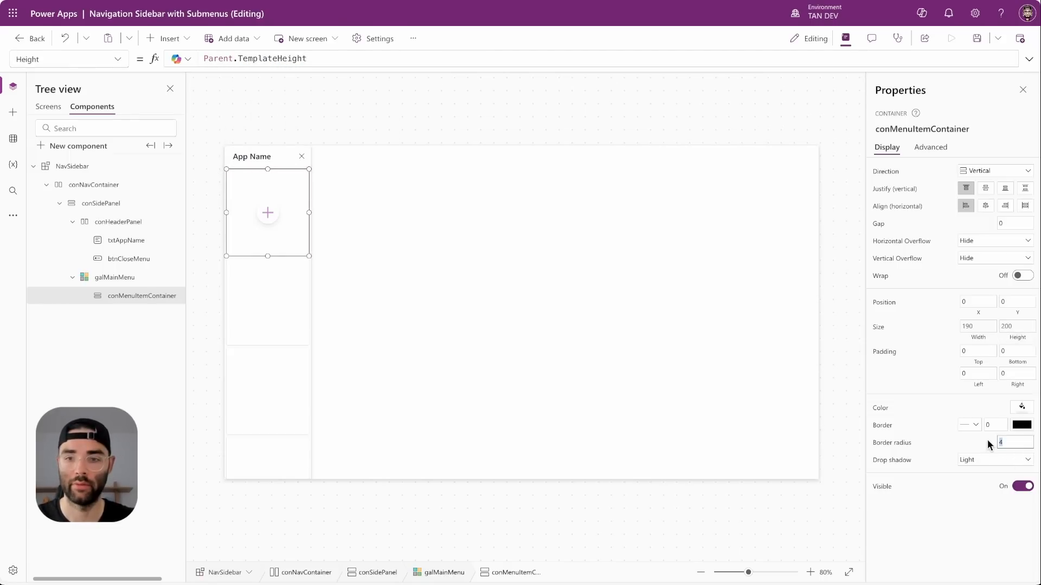
type("0")
left_click(987, 460)
left_click(987, 470)
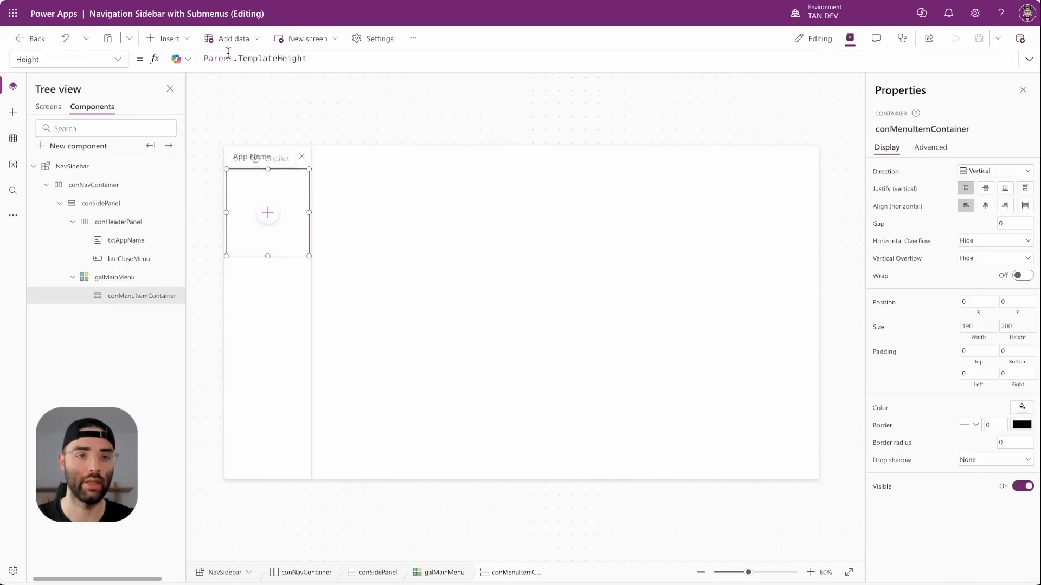
Step: Insert a horizontal container inside conMenuItemContainer and rename it conMenuItemButton
left_click(178, 44)
type("contain")
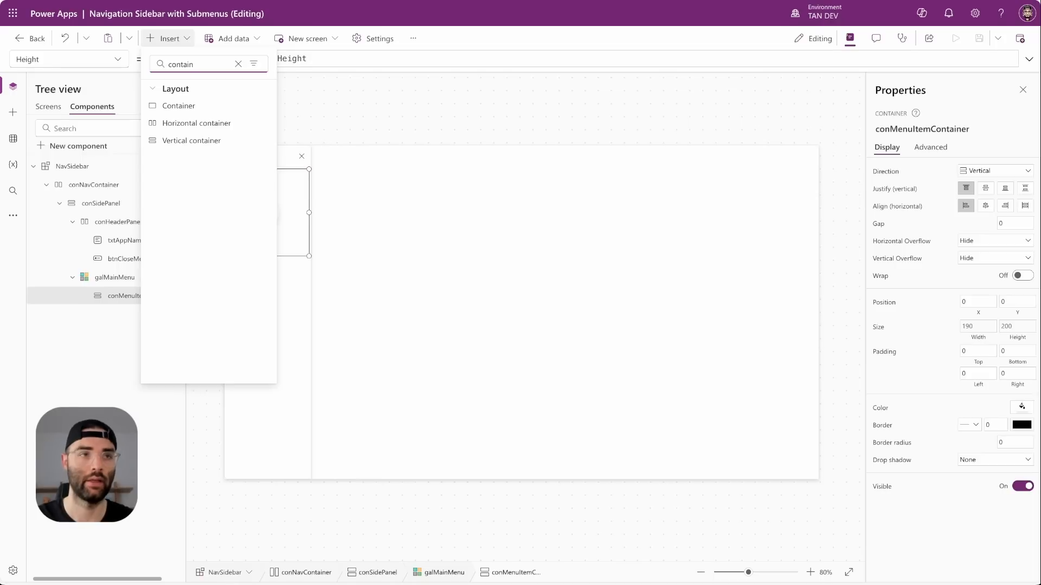
left_click(186, 123)
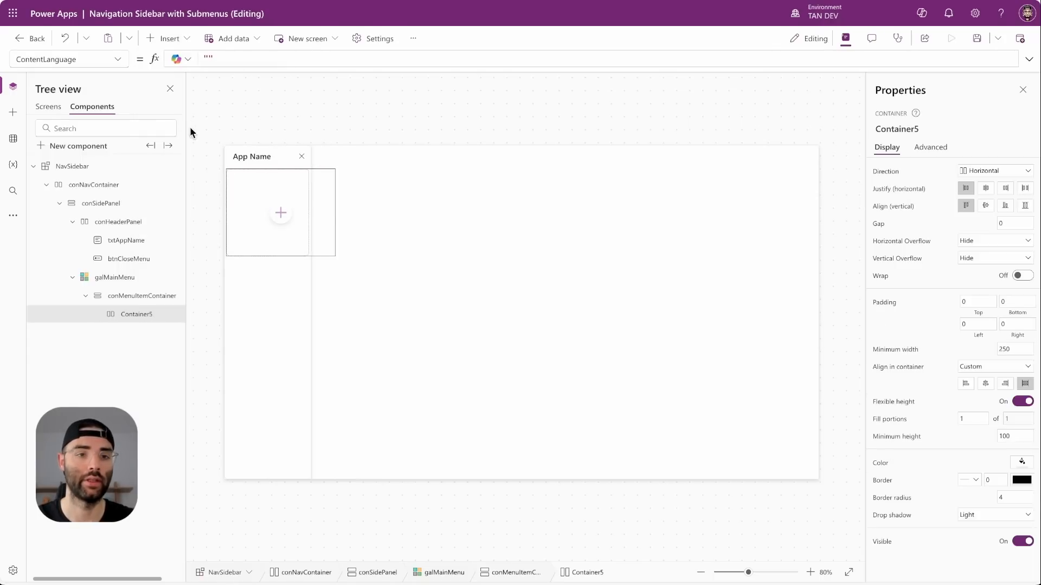
double_click(147, 315)
type("conMenuItemButton")
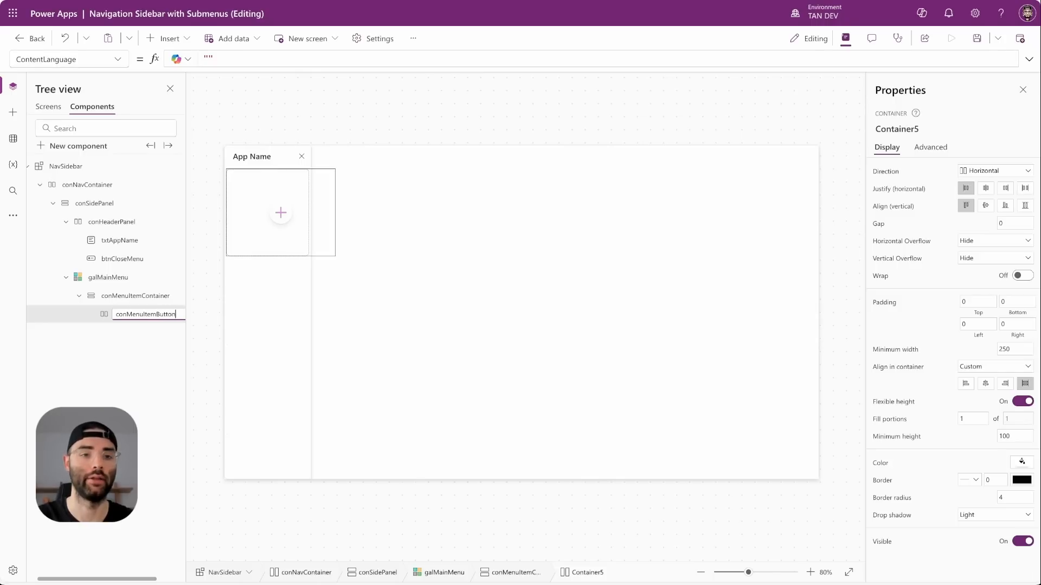
key("Return")
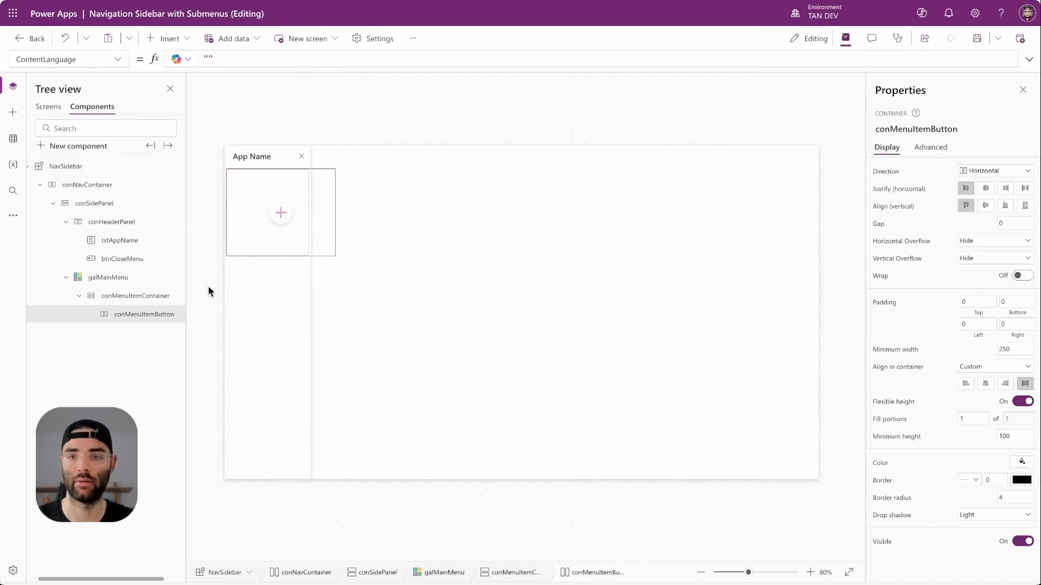
Step: Size conMenuItemButton with start alignment in its container, Parent.Width as its width, and a non-flexible height of 30
left_click(965, 384)
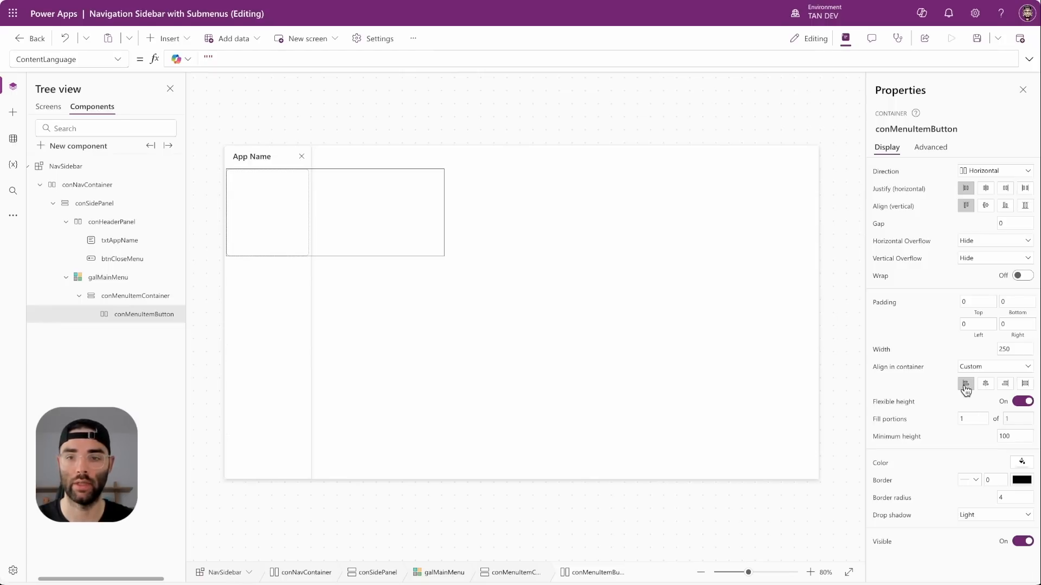
left_click(880, 351)
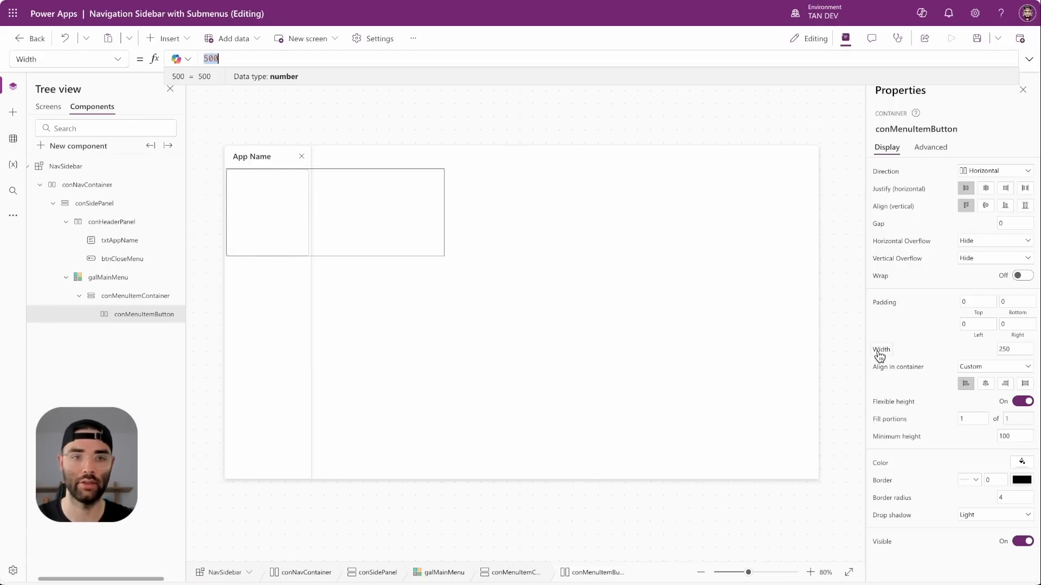
type("Parent.Width")
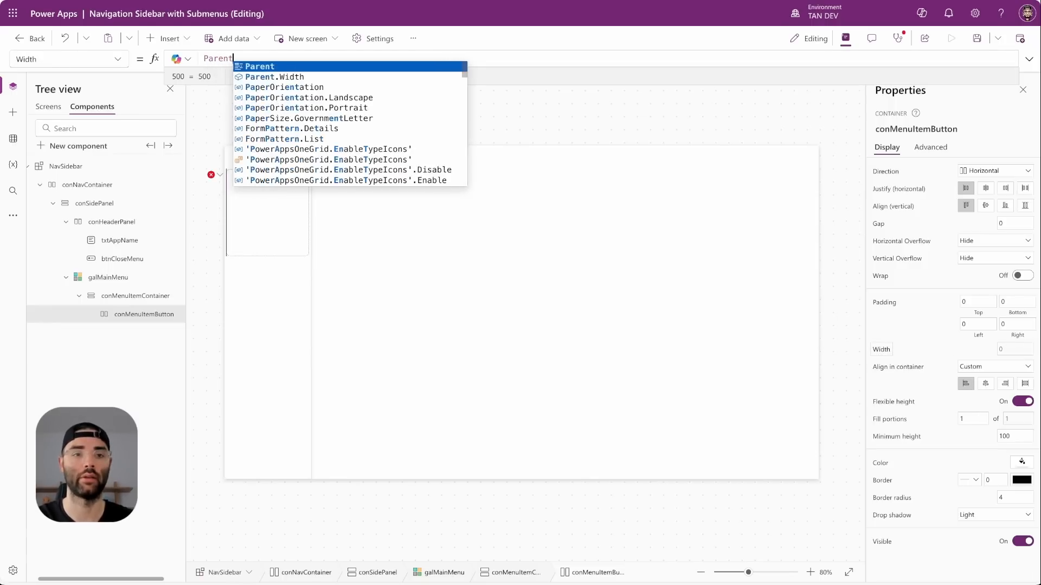
left_click(1025, 405)
left_click(892, 420)
type("30")
Step: Set conMenuItemButton's border radius to 0 and its drop shadow to None
left_click(1002, 480)
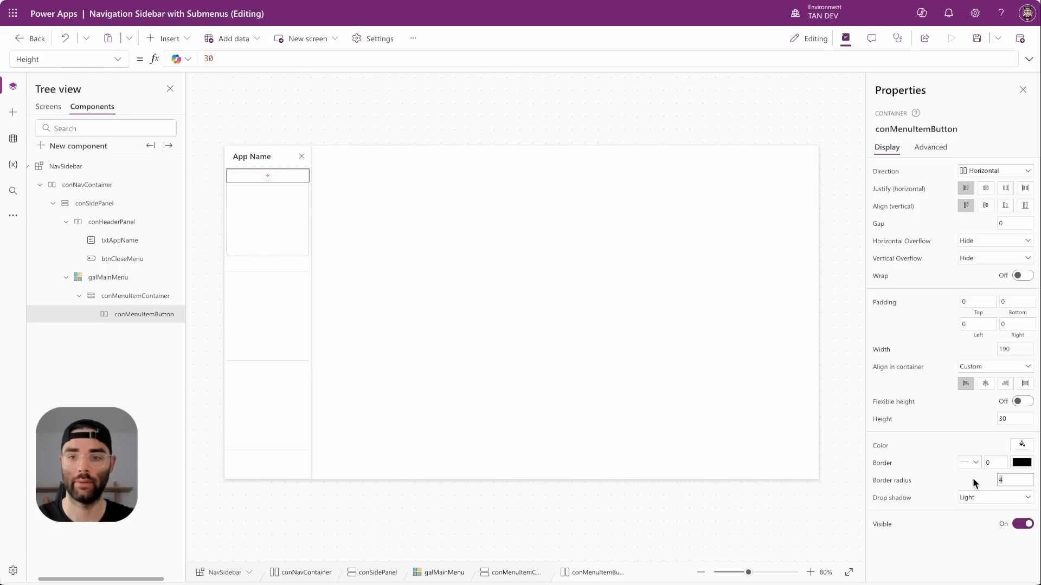
left_click(973, 496)
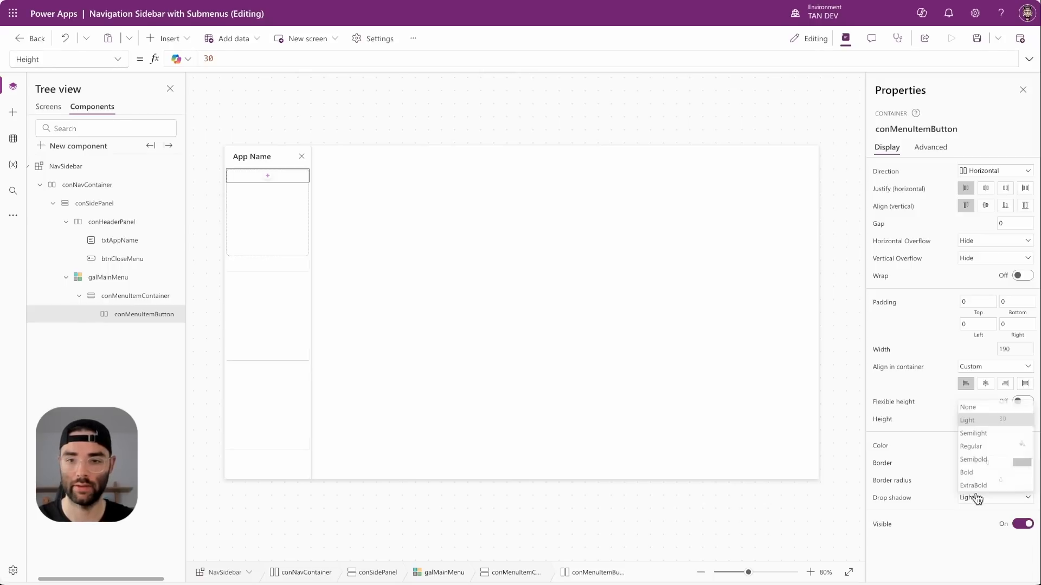
left_click(985, 407)
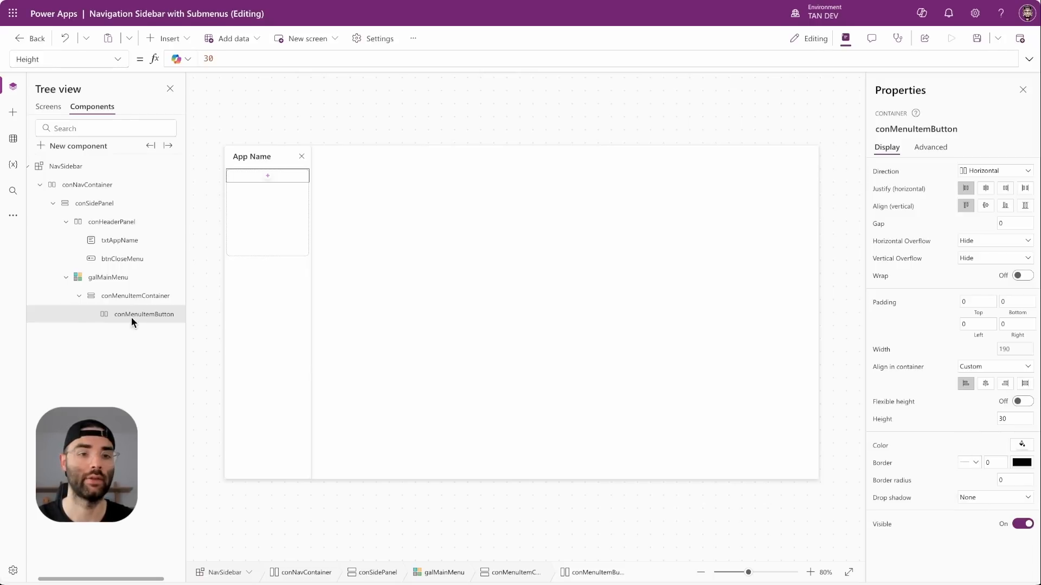
Step: Insert a button inside conMenuItemButton and rename it btnMenuItem
left_click(172, 38)
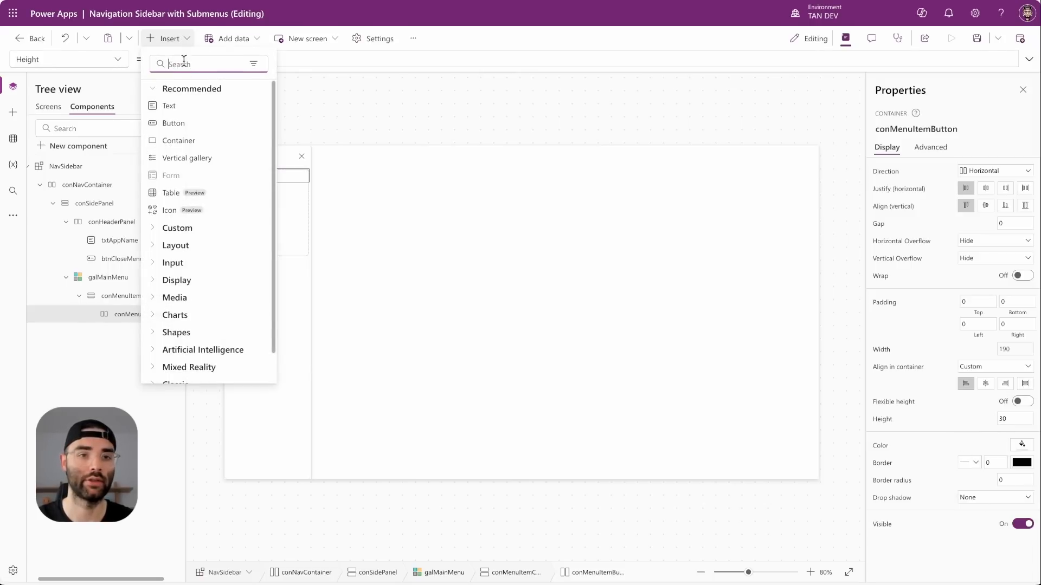
left_click(180, 122)
double_click(152, 333)
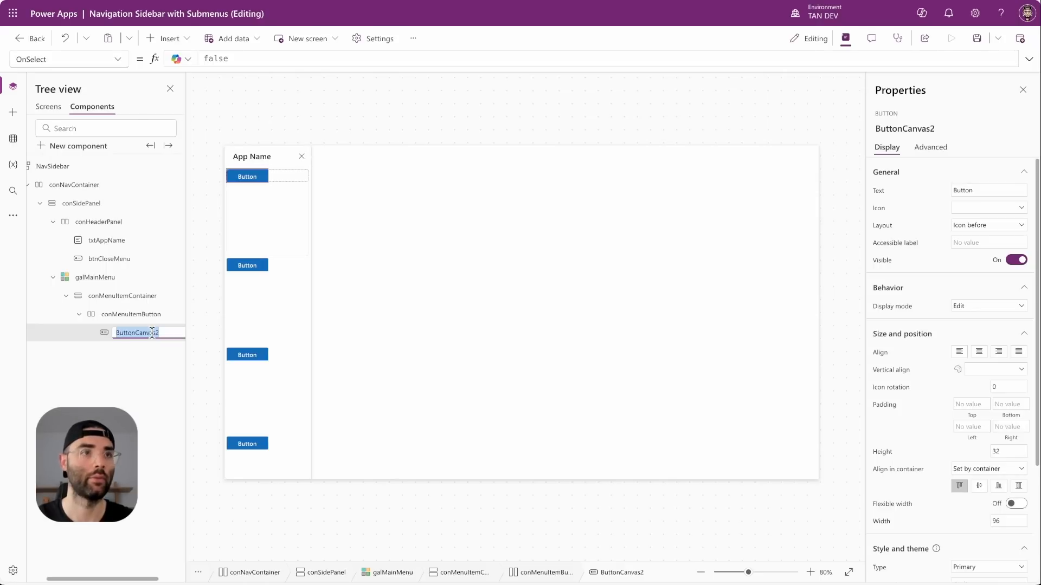
type("btnM")
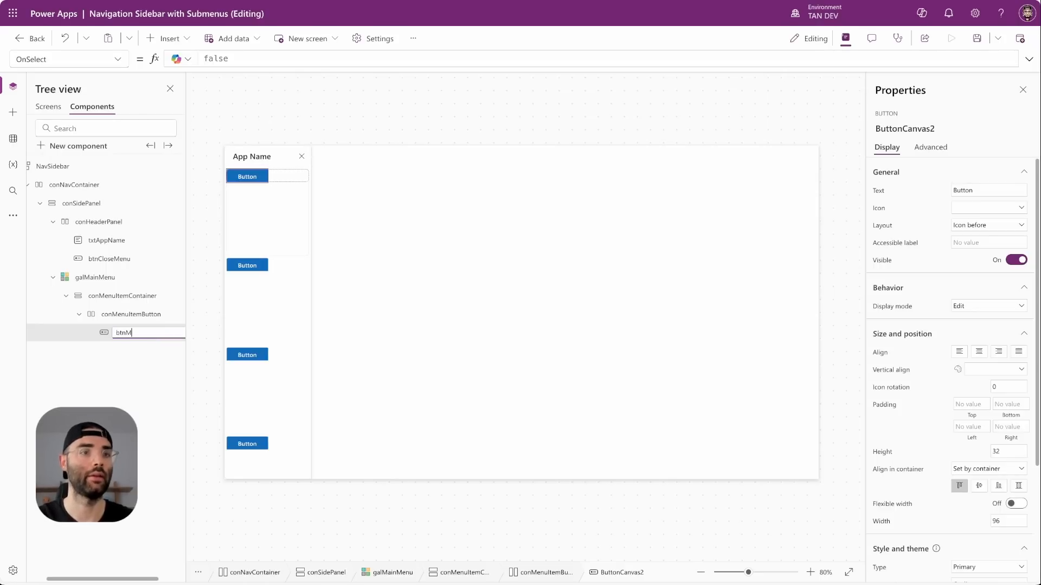
type("enuItem")
key("Return")
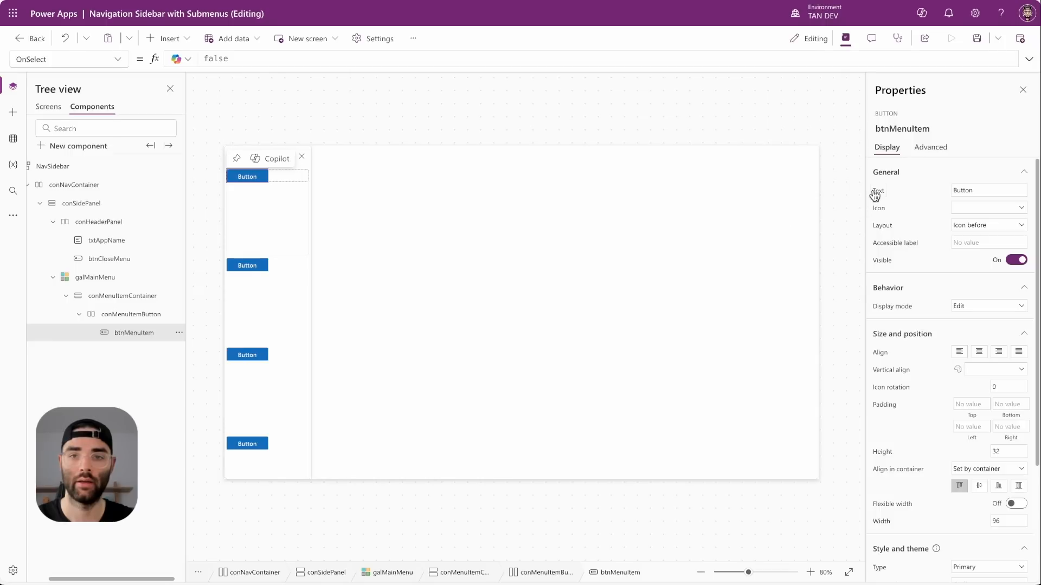
Step: Set btnMenuItem's Text property to ThisItem.Title
left_click(875, 192)
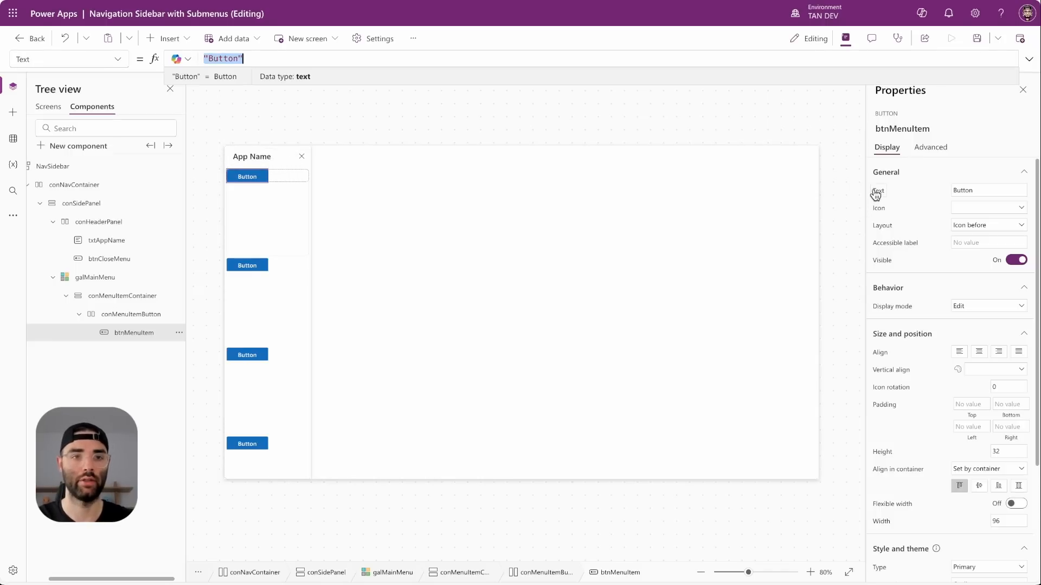
type("ThisItem.")
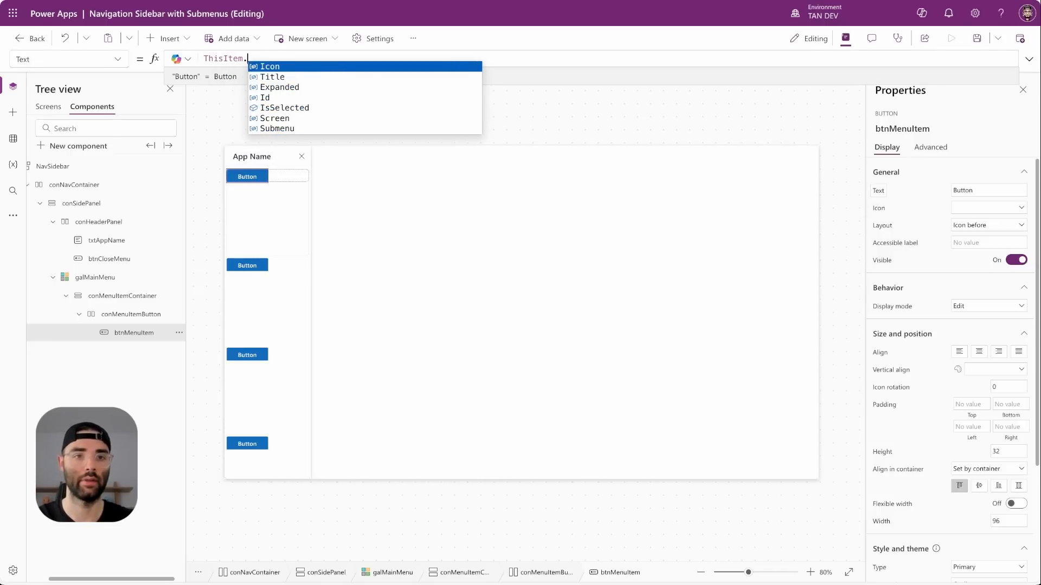
type("Title")
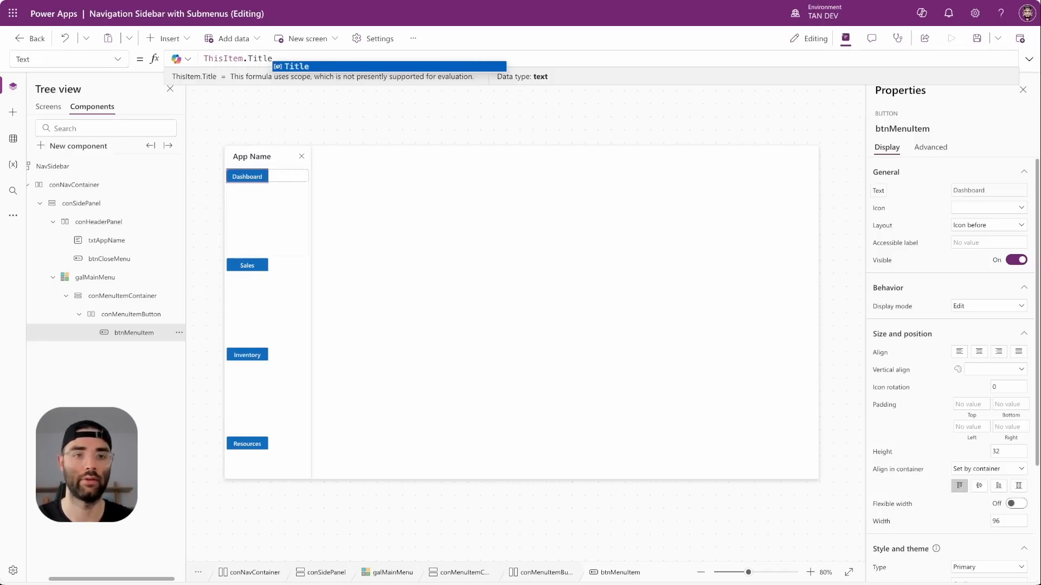
left_click(331, 60)
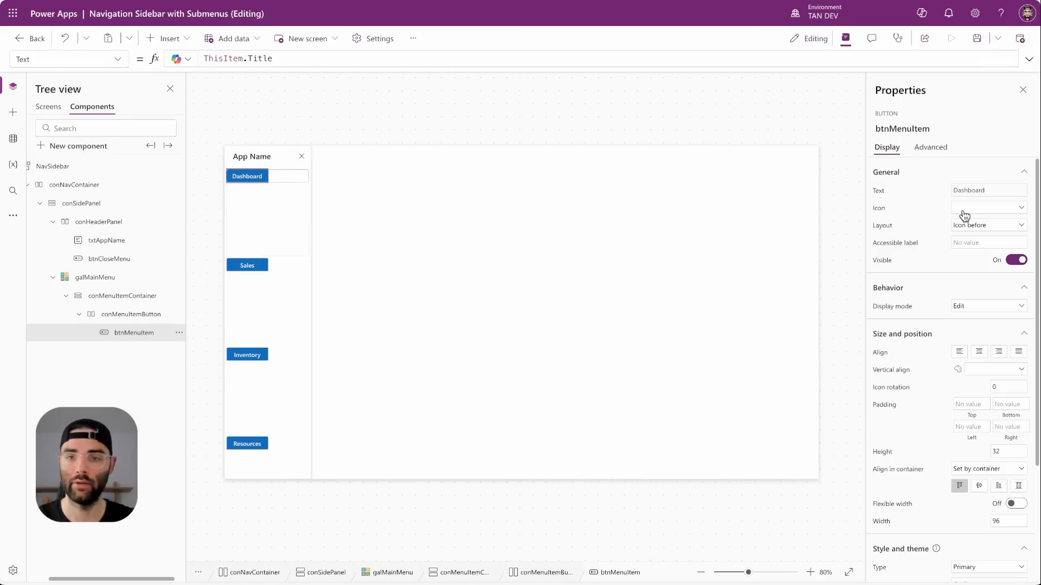
Step: Set btnMenuItem's Icon property to ThisItem.Icon
left_click(876, 211)
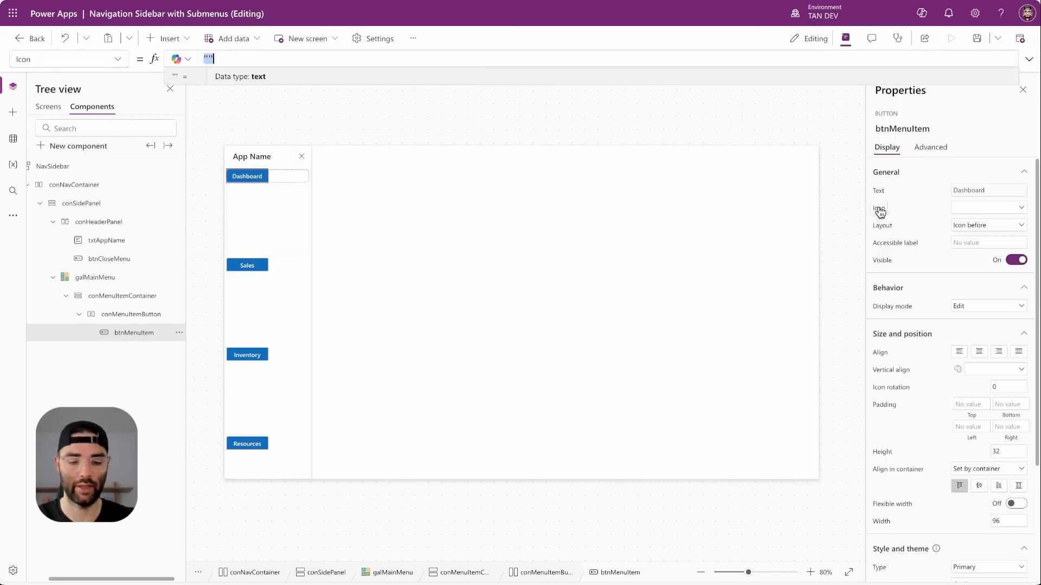
type("ThisItem.I")
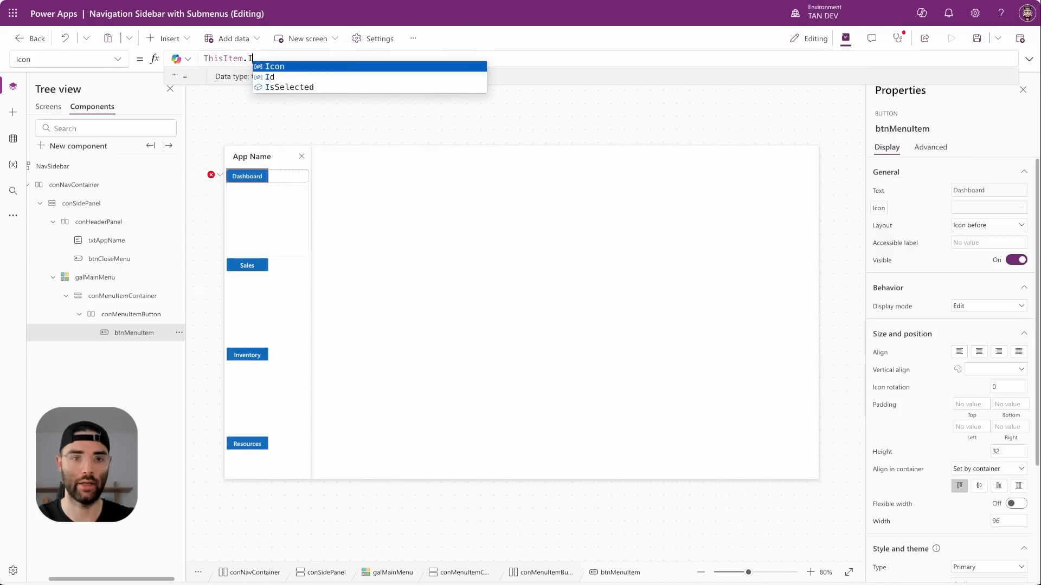
type("con")
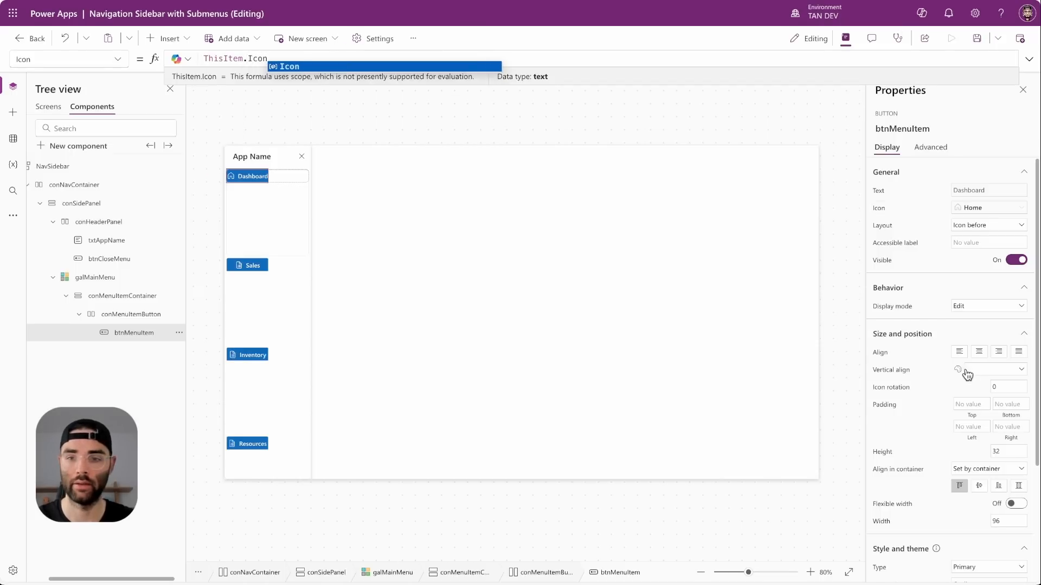
Step: Left-align btnMenuItem's content and stretch the button vertically in its container with a minimum height of 0
left_click(959, 353)
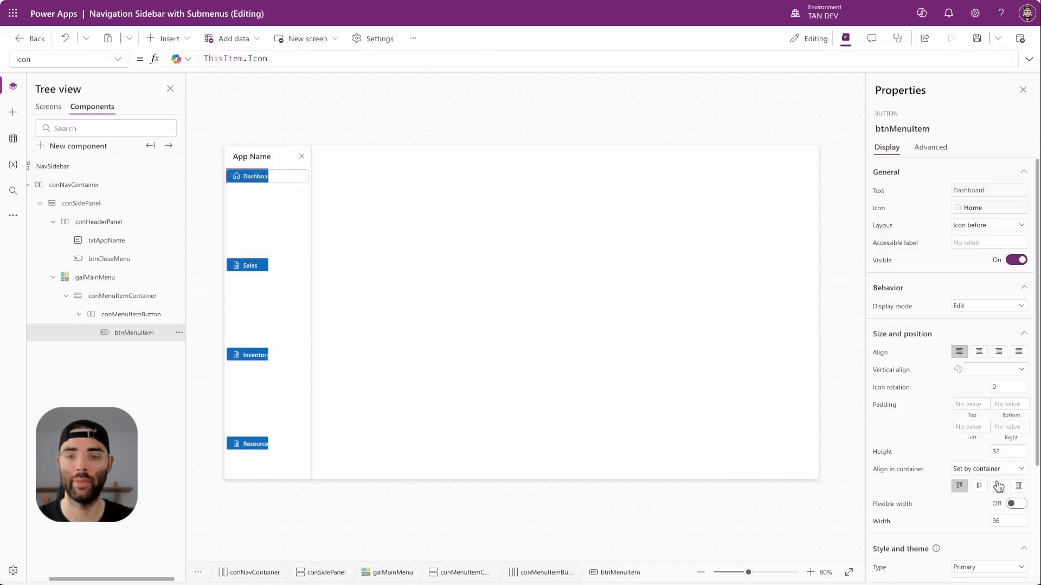
left_click(1019, 487)
left_click(1002, 451)
key("Return")
Step: Change btnMenuItem's style type to Transparent
scroll(937, 446, "down", 3)
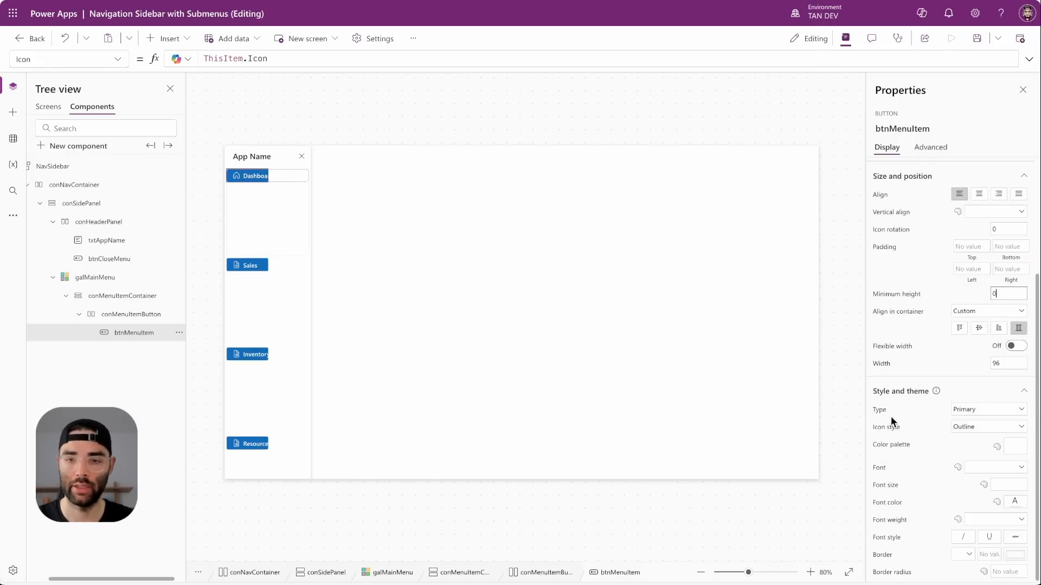
left_click(991, 410)
left_click(985, 473)
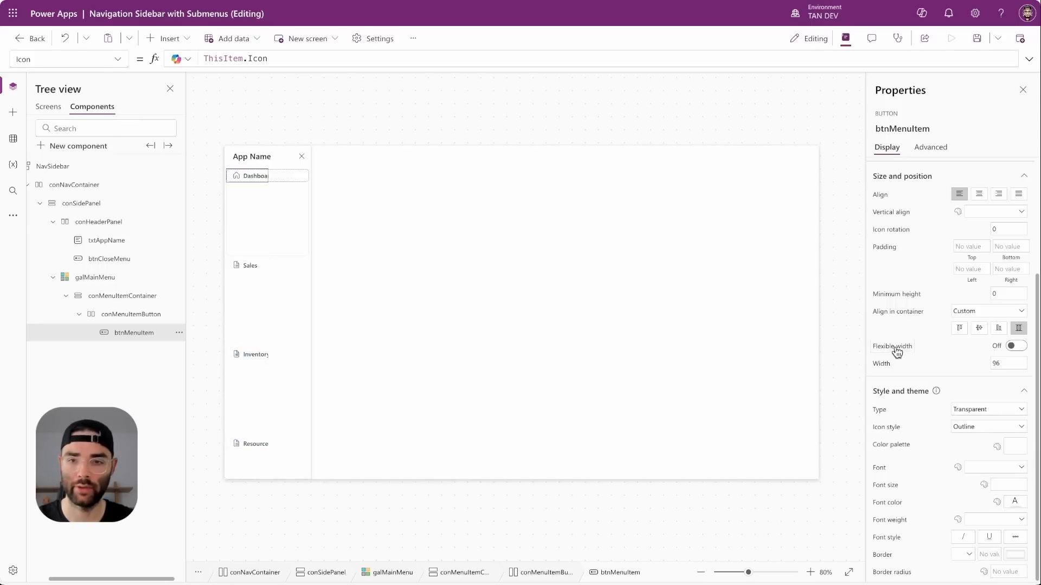
Step: Enable flexible width for btnMenuItem and set its minimum width to 0
left_click(1015, 346)
left_click(1008, 381)
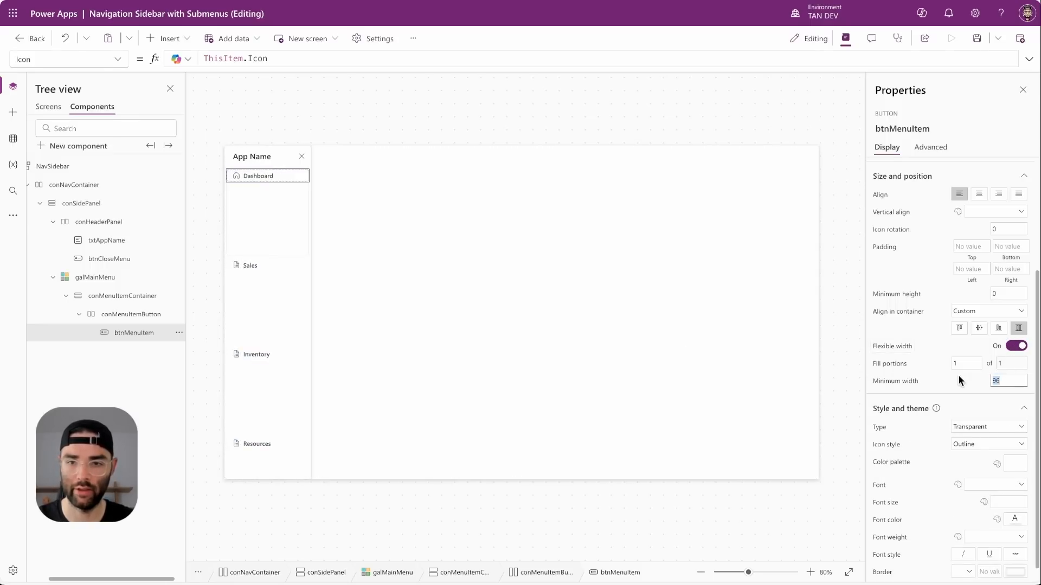
type("0")
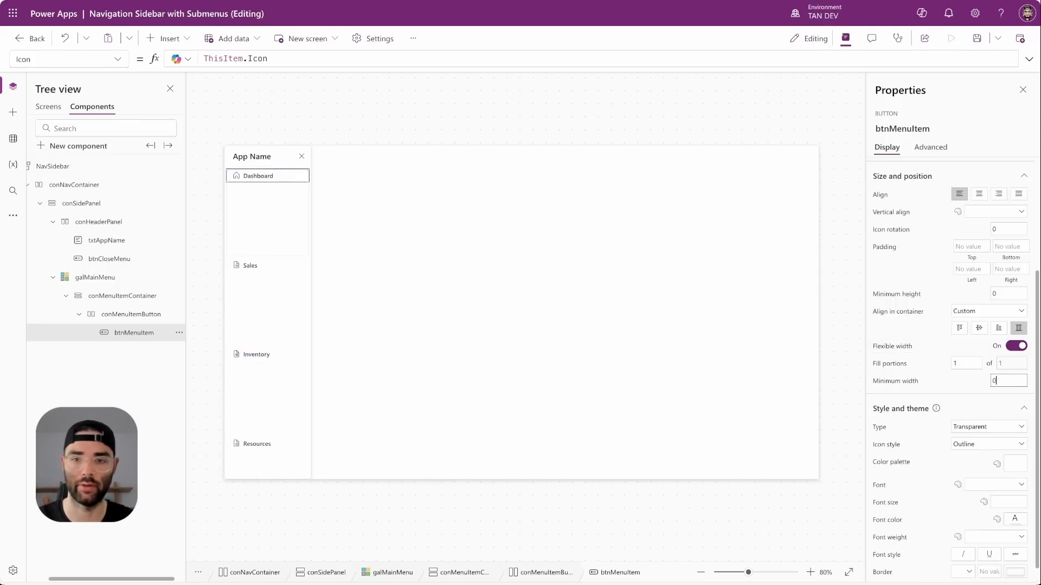
left_click(149, 332)
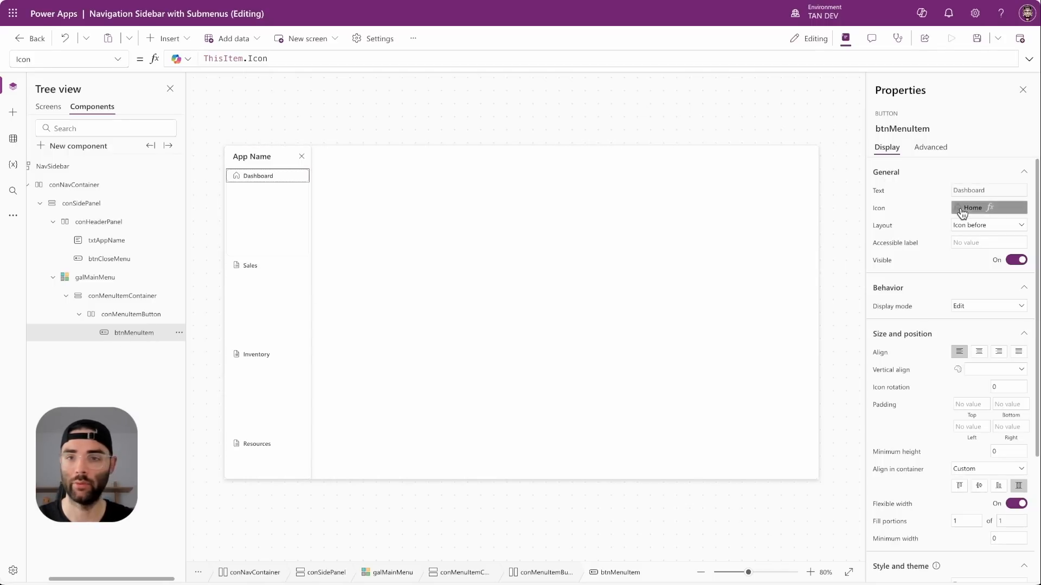
Step: Replace btnMenuItem's OnSelect formula with an If whose condition is !IsBlank(ThisItem.Submenu)
left_click(934, 151)
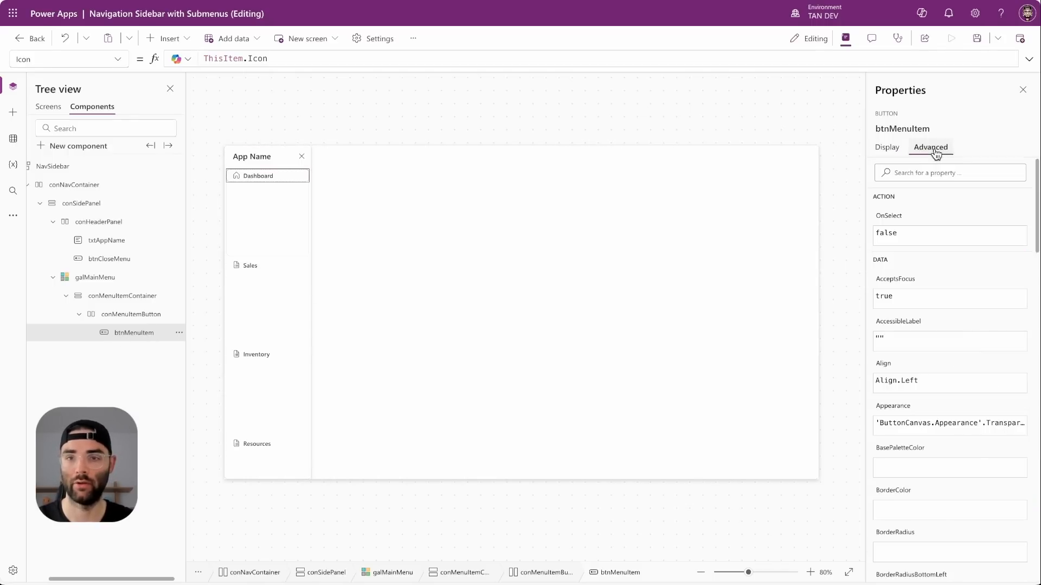
left_click(893, 219)
double_click(226, 59)
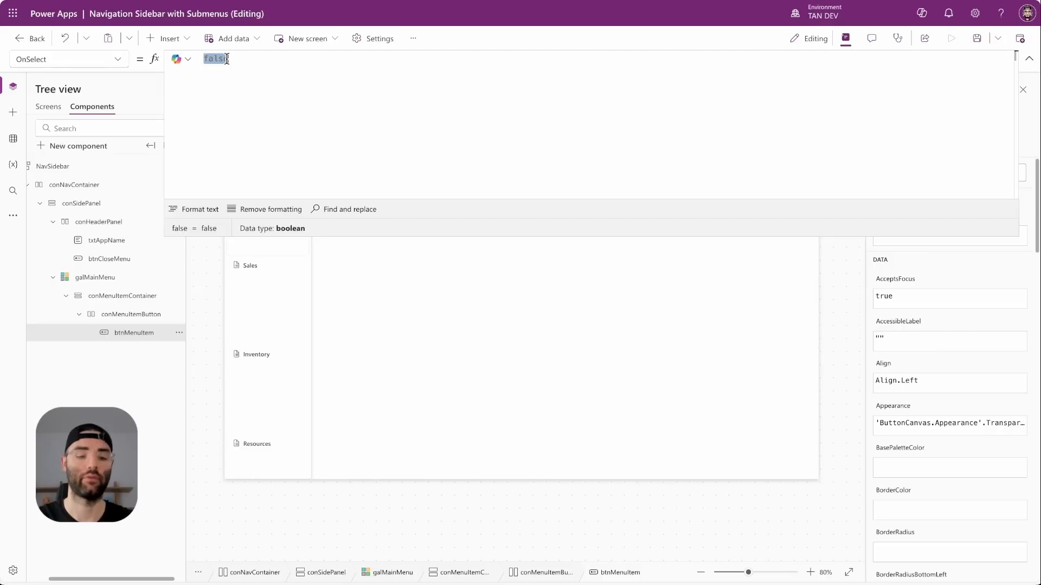
type("If(")
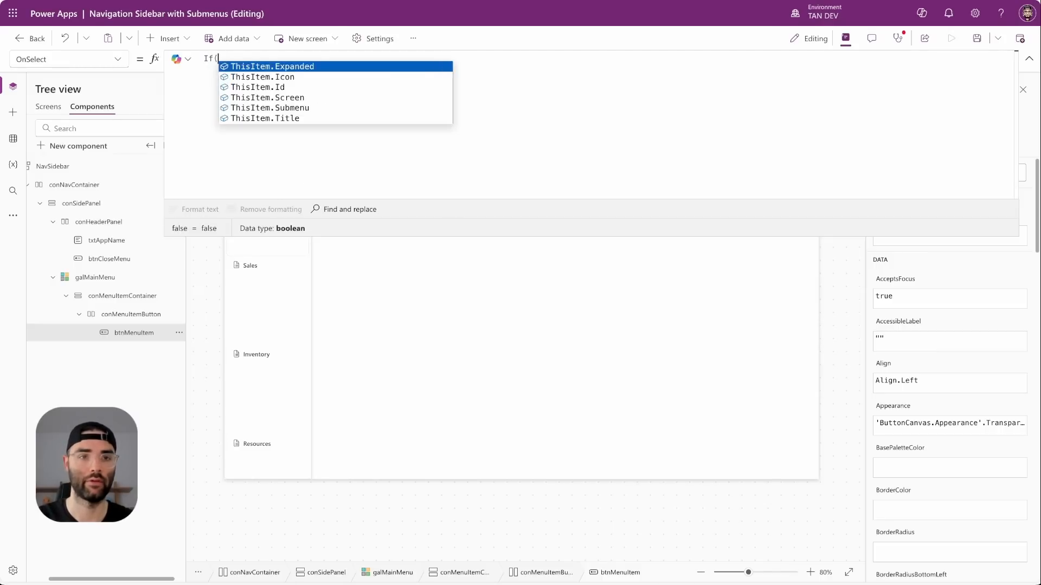
key("shift+Return")
type("!IsBlank")
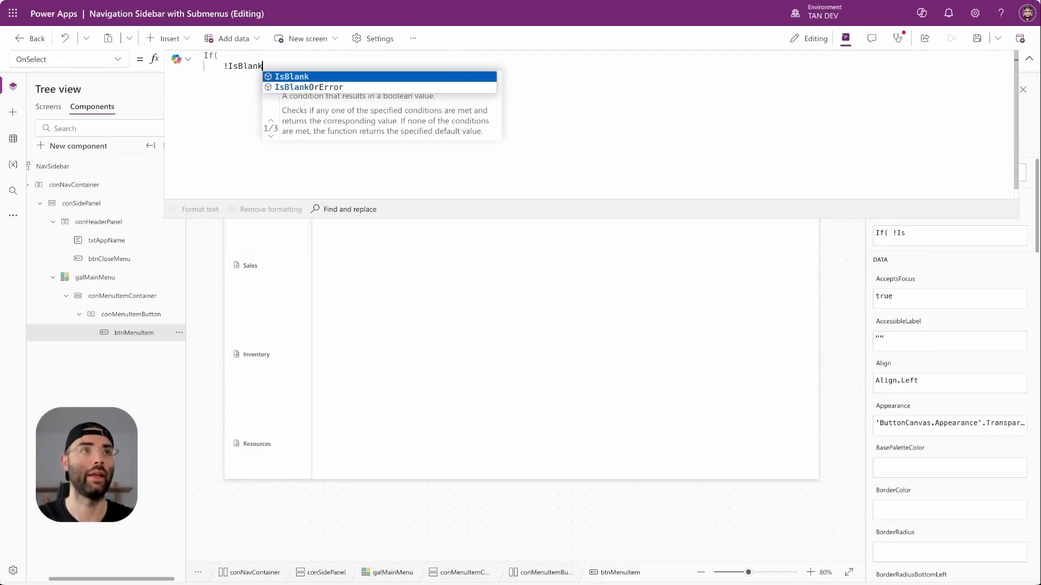
type("(ThisItem.")
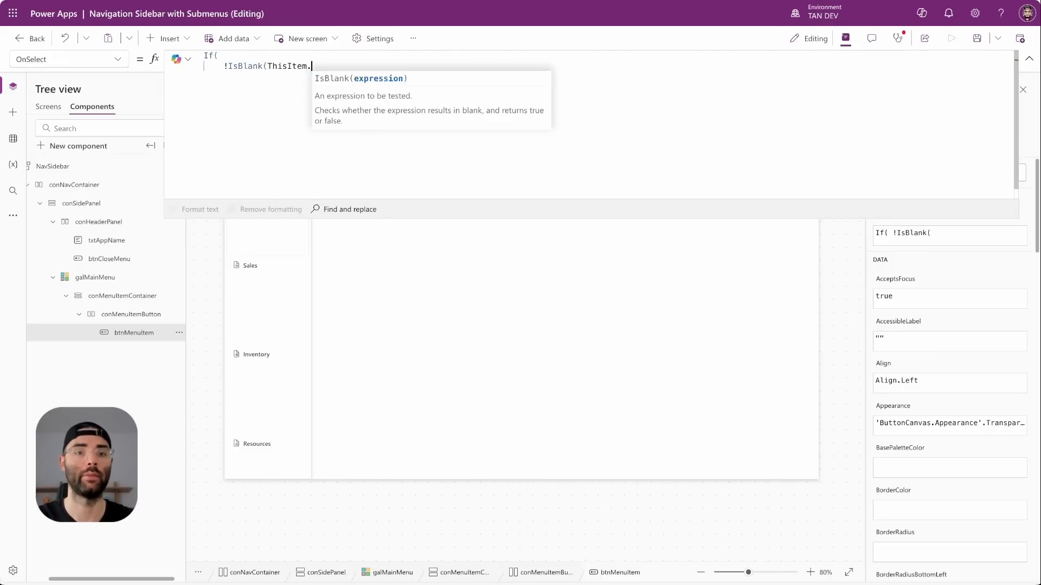
type("Submenu)")
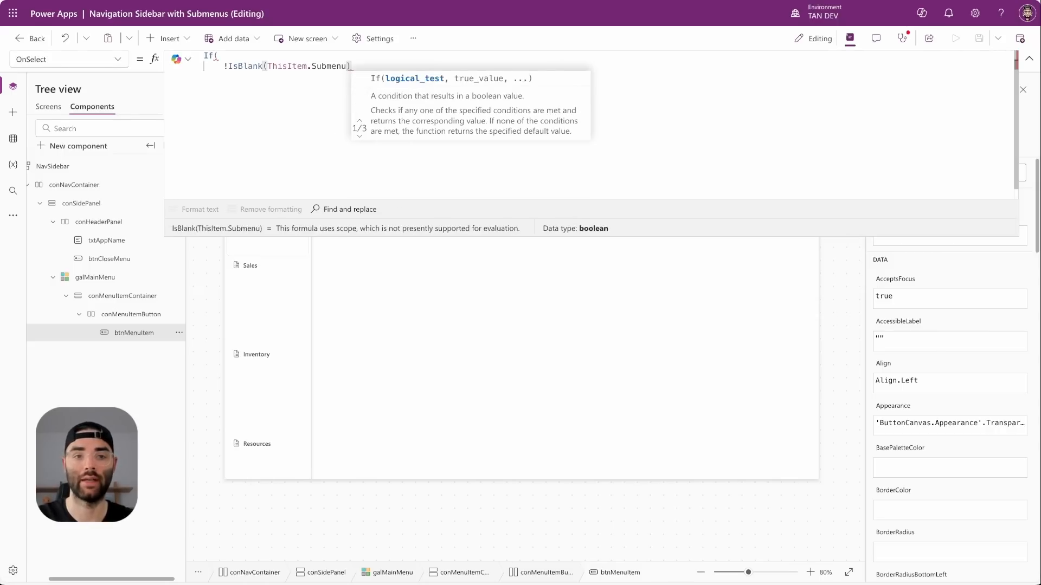
Step: Add Patch(colNavigationItems, ThisItem, {Expanded: !ThisItem.Expanded}) as the true branch of the If
type(", ")
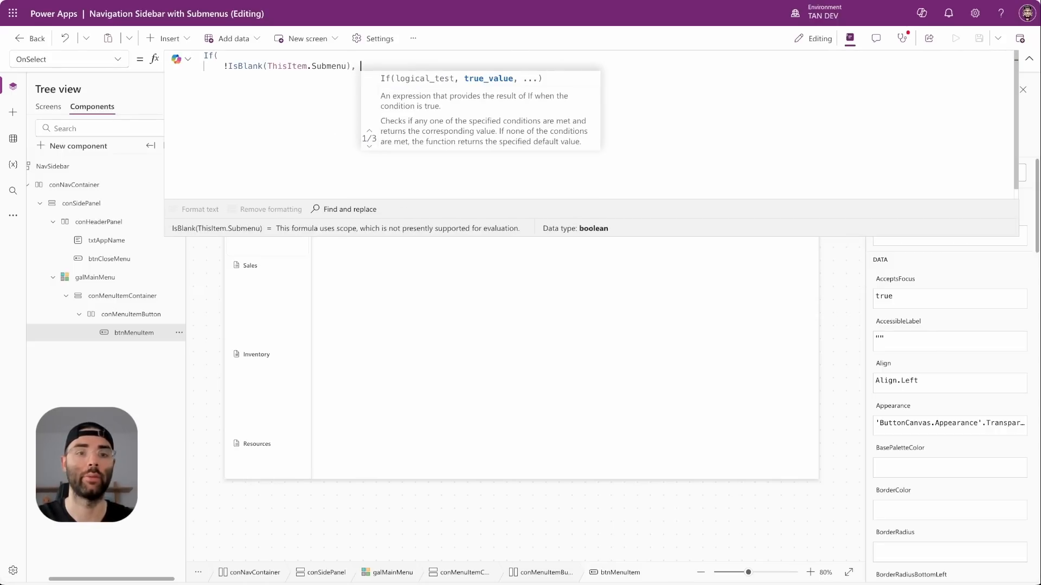
type("Patch(")
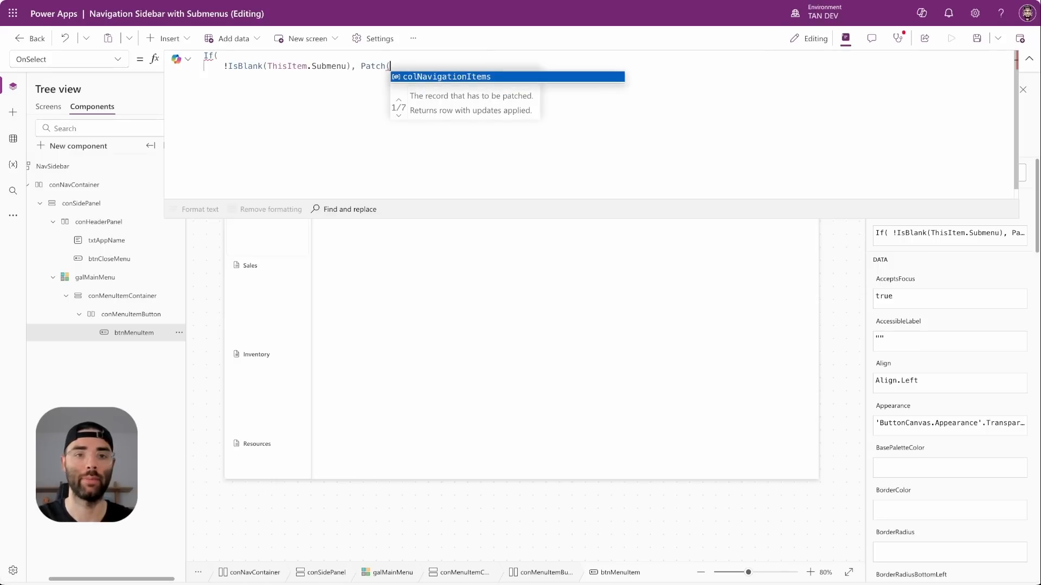
key("Tab")
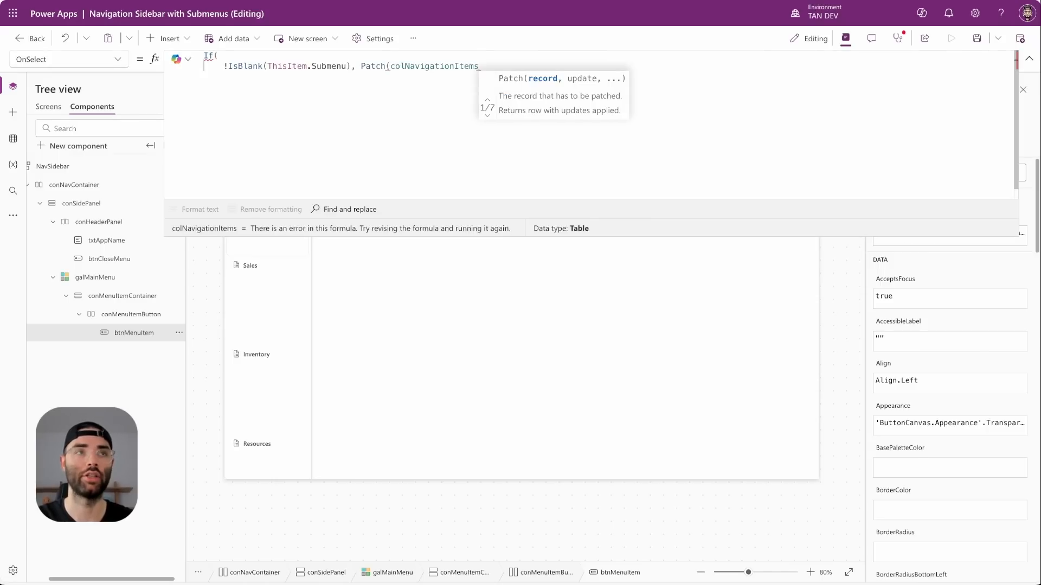
type(", ThisIte")
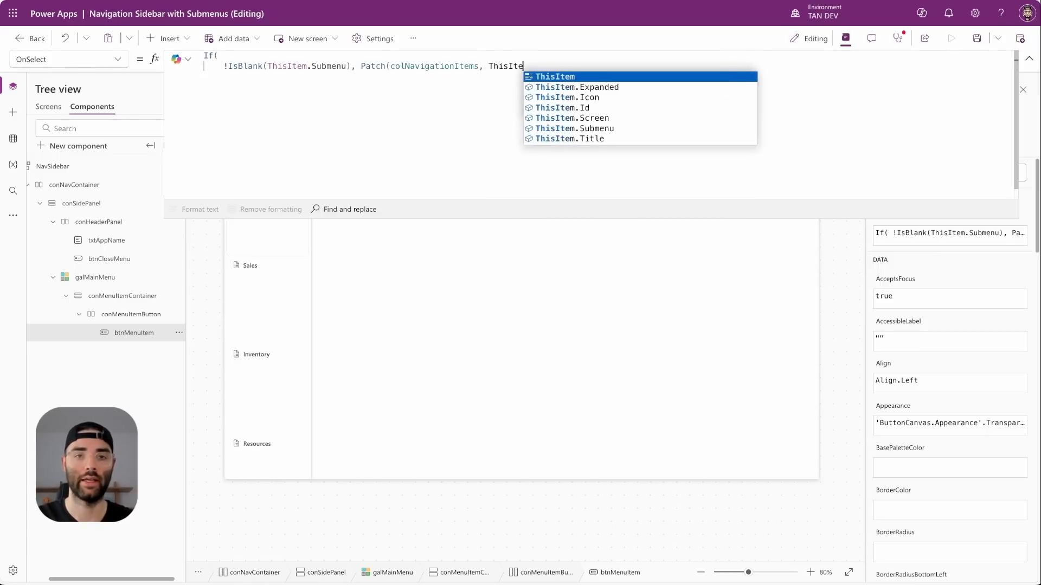
type("m, {")
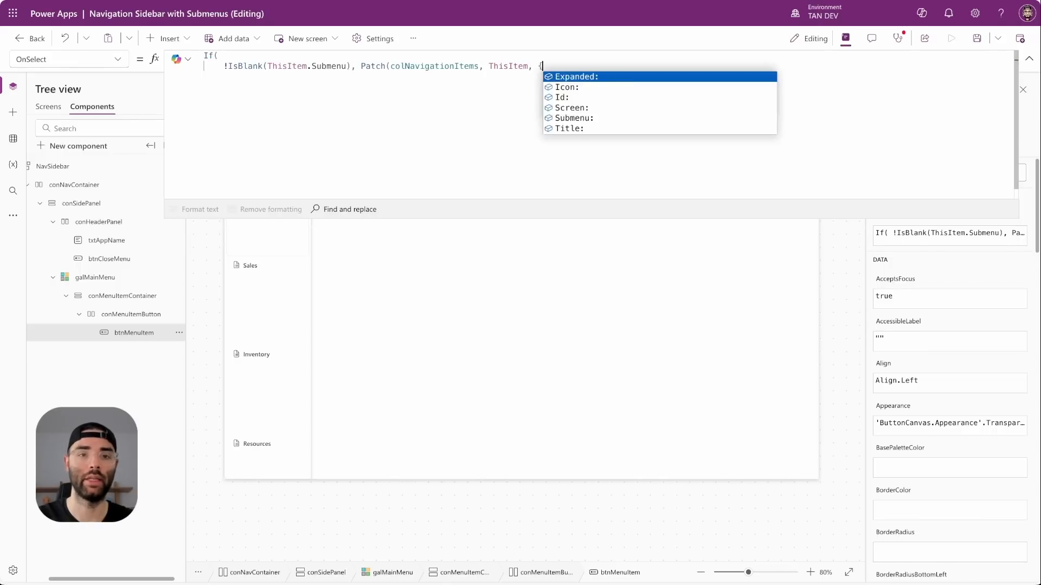
key("Tab")
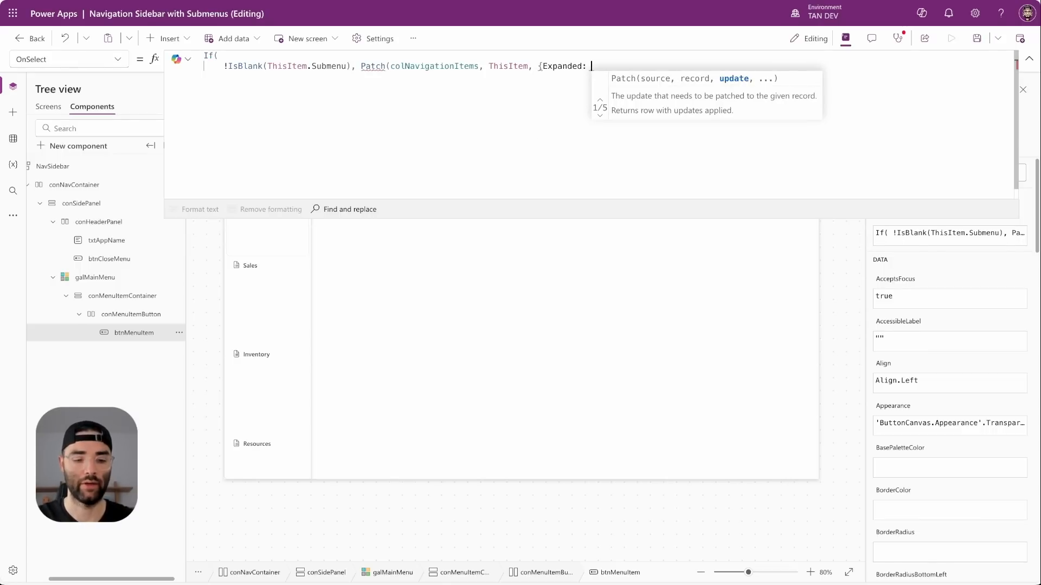
type("!")
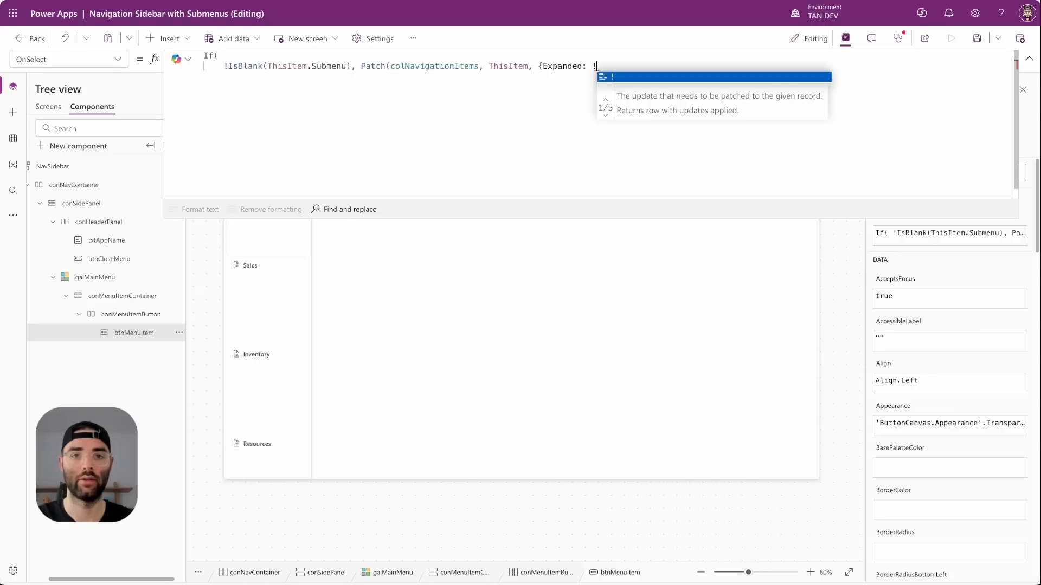
type("ThisItem")
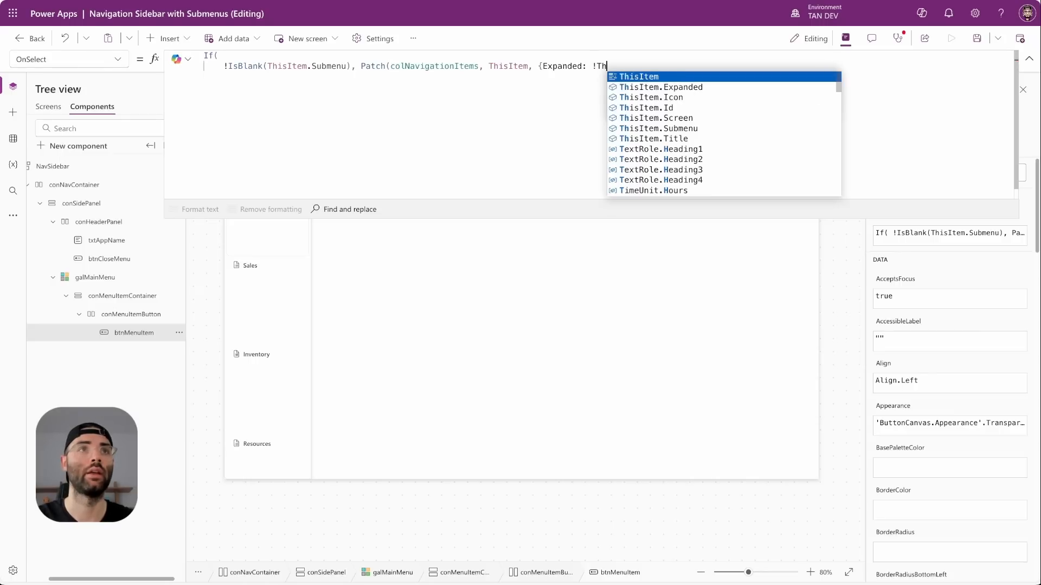
type(".Expanded")
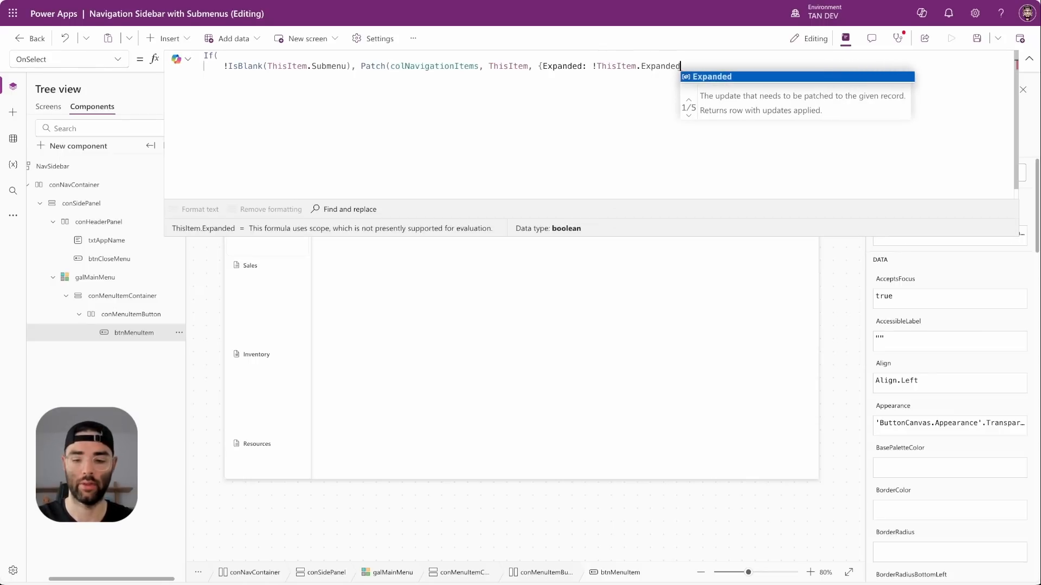
type("})")
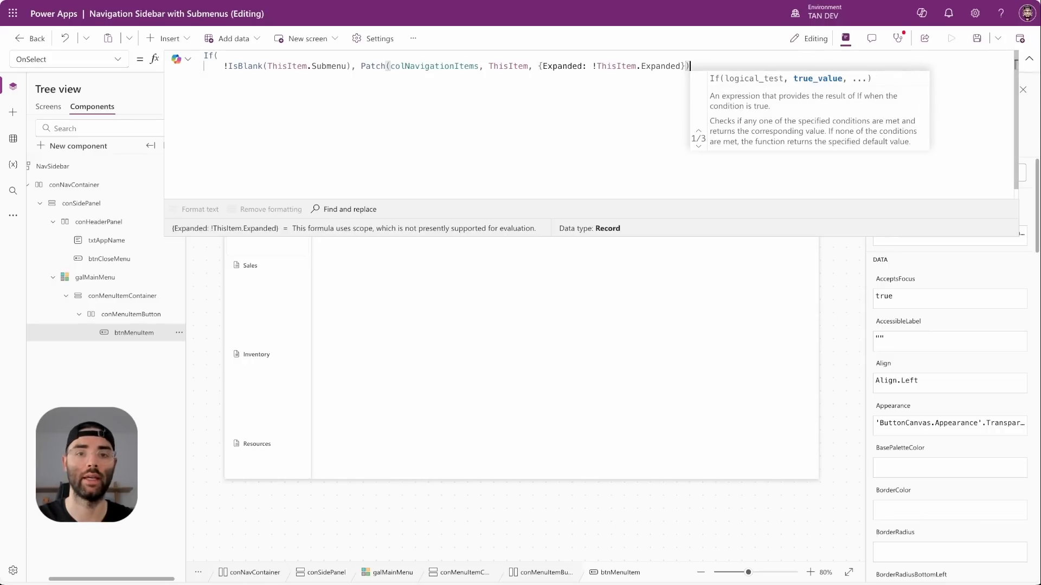
Step: Begin the If's else branch on a new line with Set(varSelectedMenuId, ThisItem.Id);
type(",")
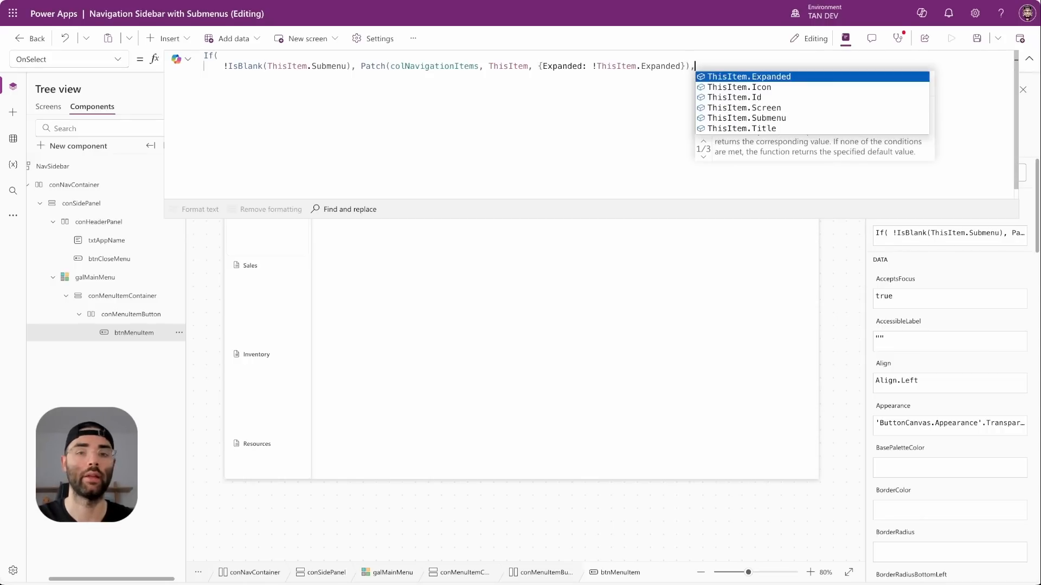
key("shift+Return")
type("Set(varSelectedMenuId, ThisItem")
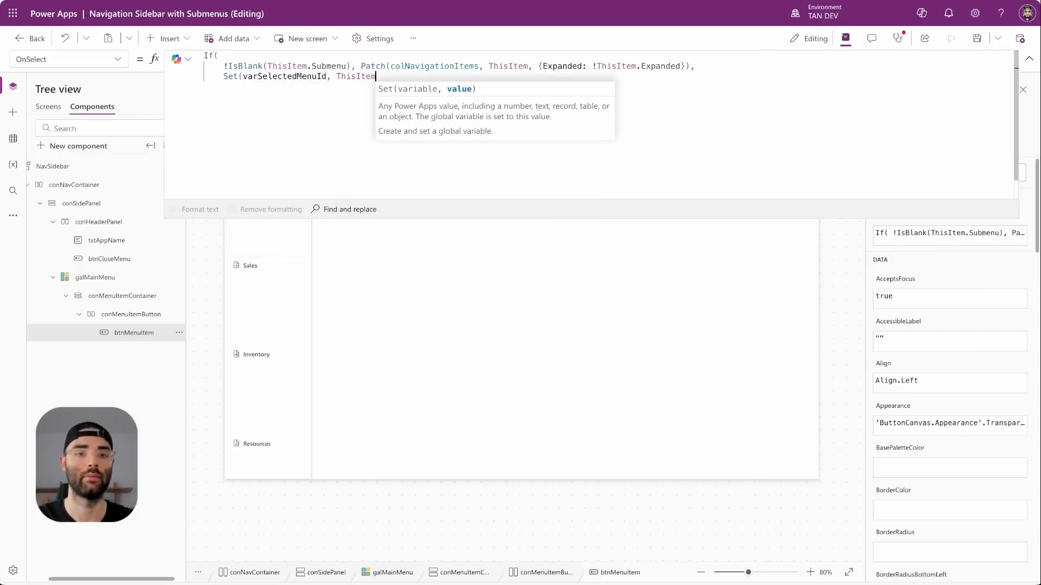
type(".Id")
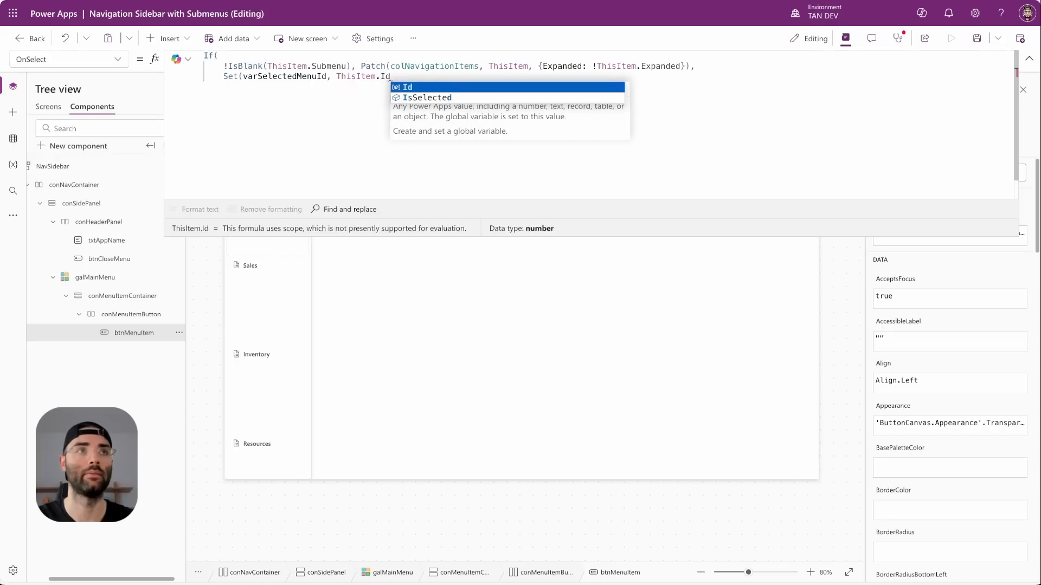
type(");")
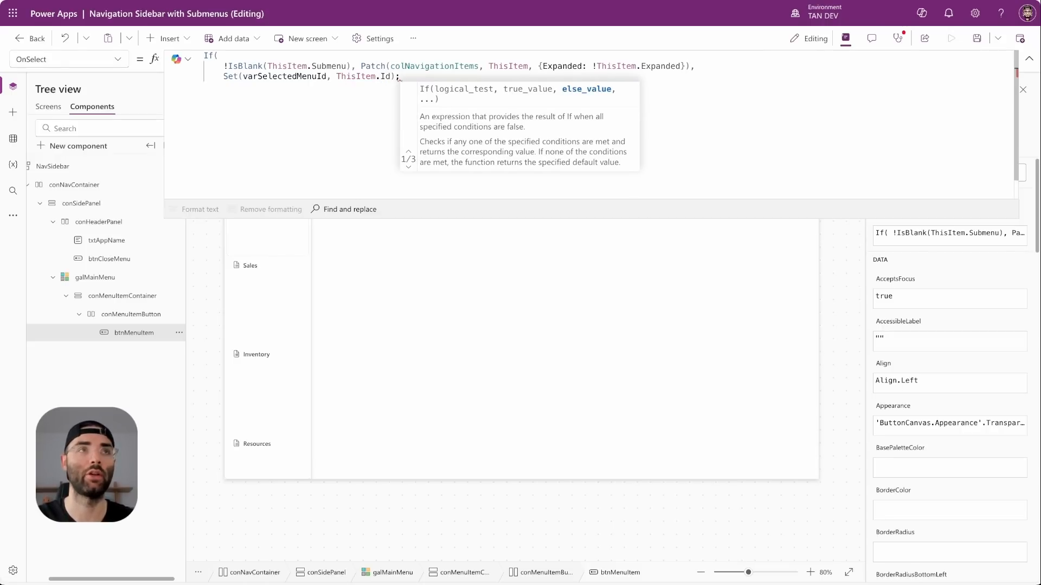
Step: Append Set(varIsNavVisible, false); to the else branch of the OnSelect formula
type(" Set(")
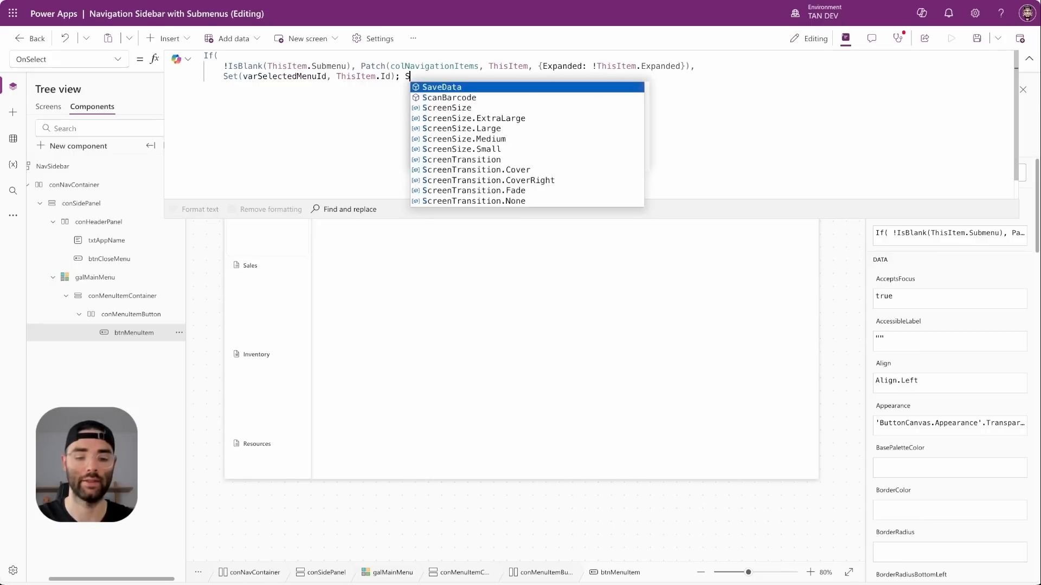
type("varIs")
key("Tab")
type(",")
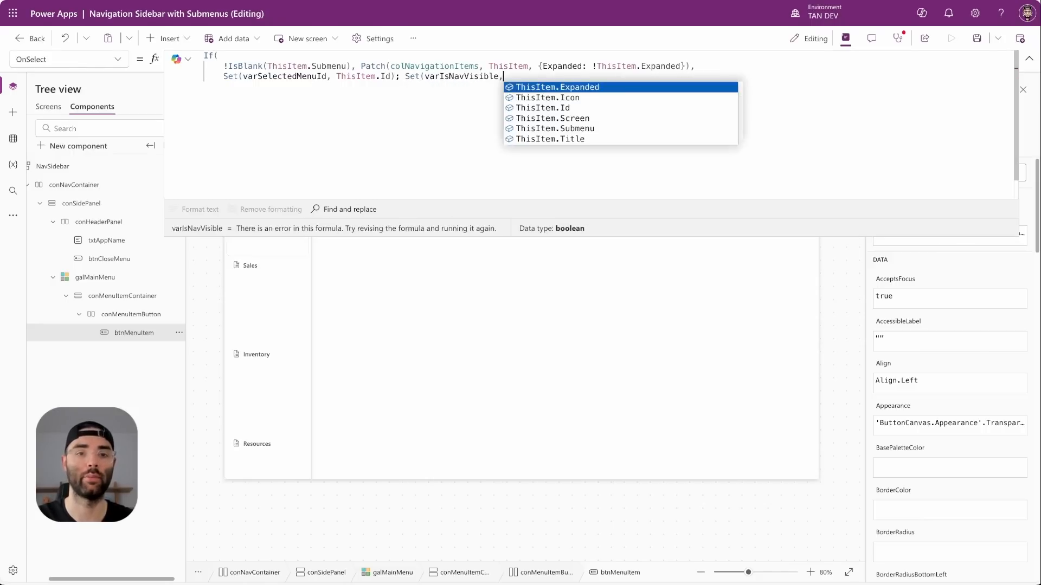
type(" false")
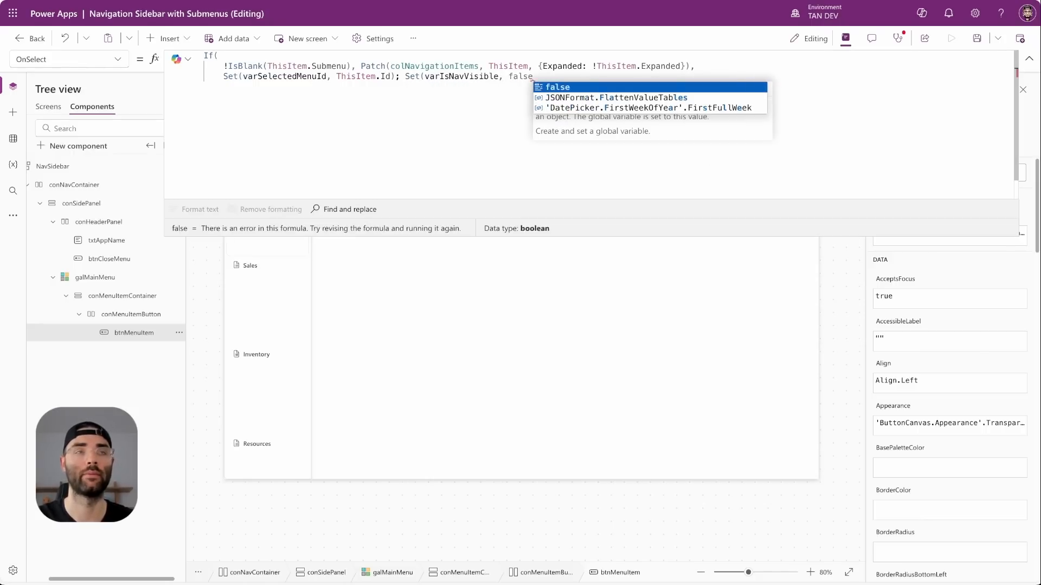
type(");")
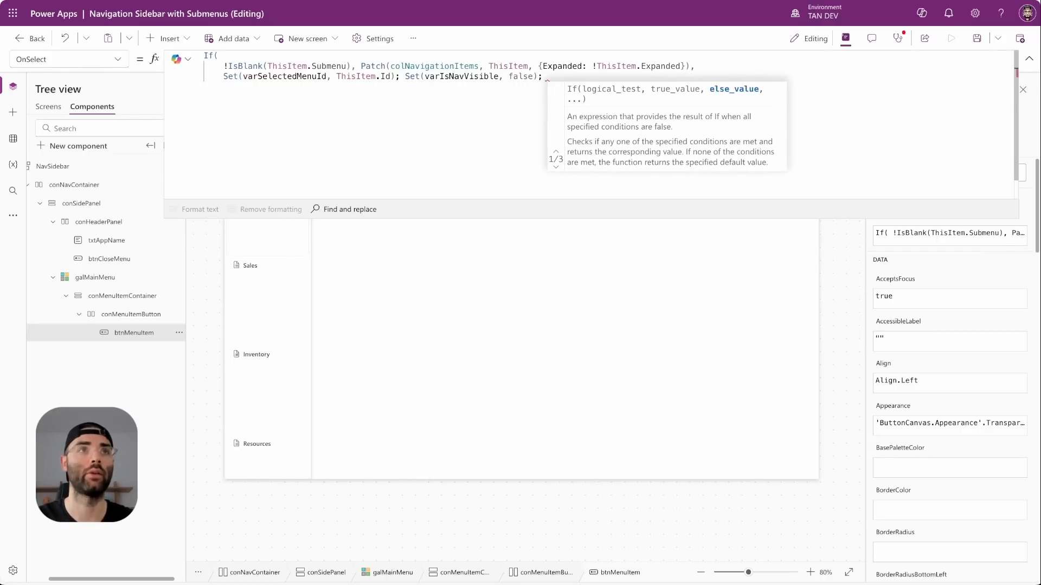
Step: Append Navigate(ThisItem.Screen, ScreenTransition.Fade); to the else branch, then close the If and collapse the formula editor
type(" Navigate")
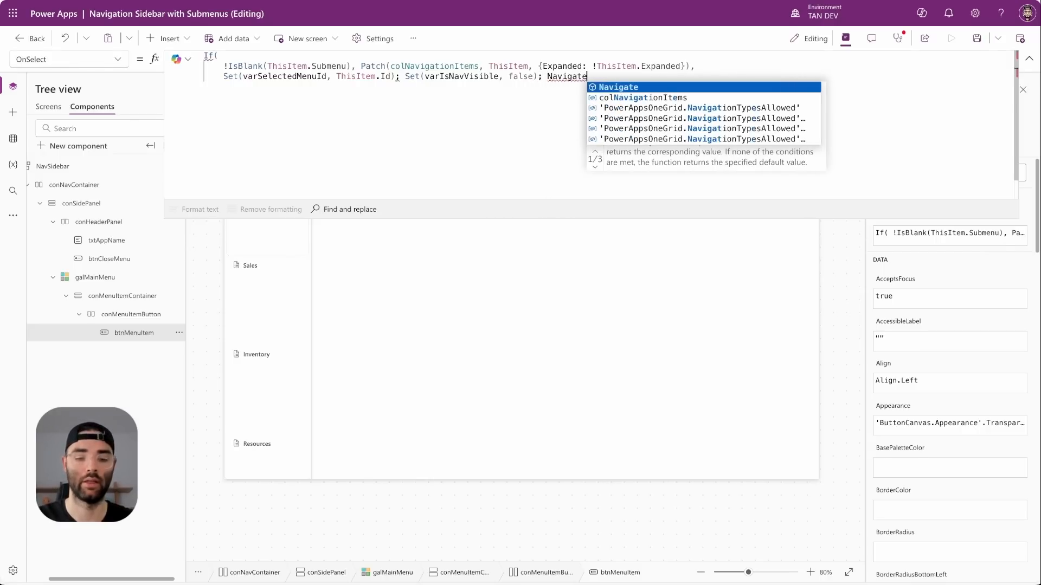
type("(ThisItem.")
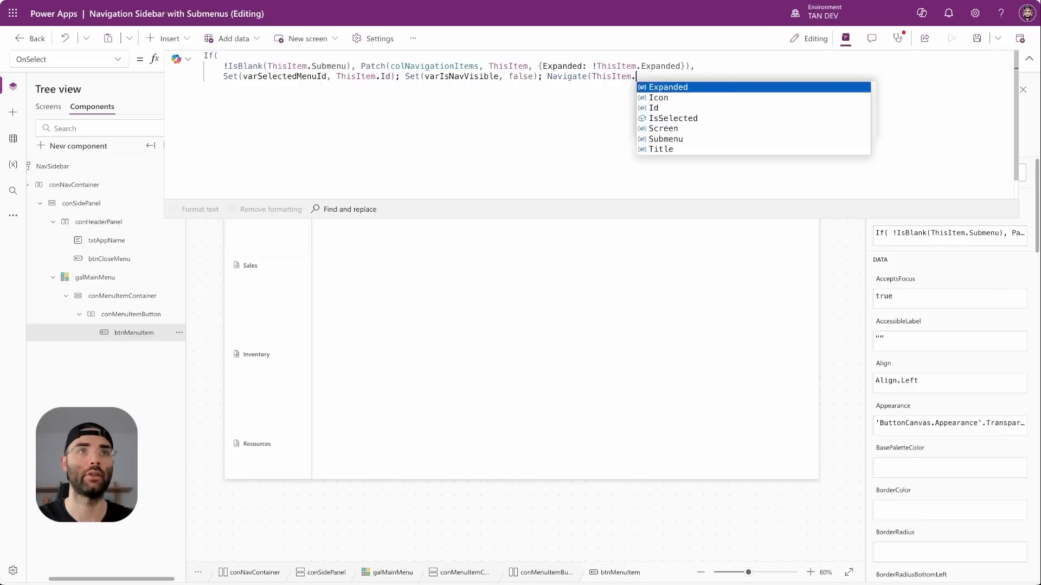
type("Screen,")
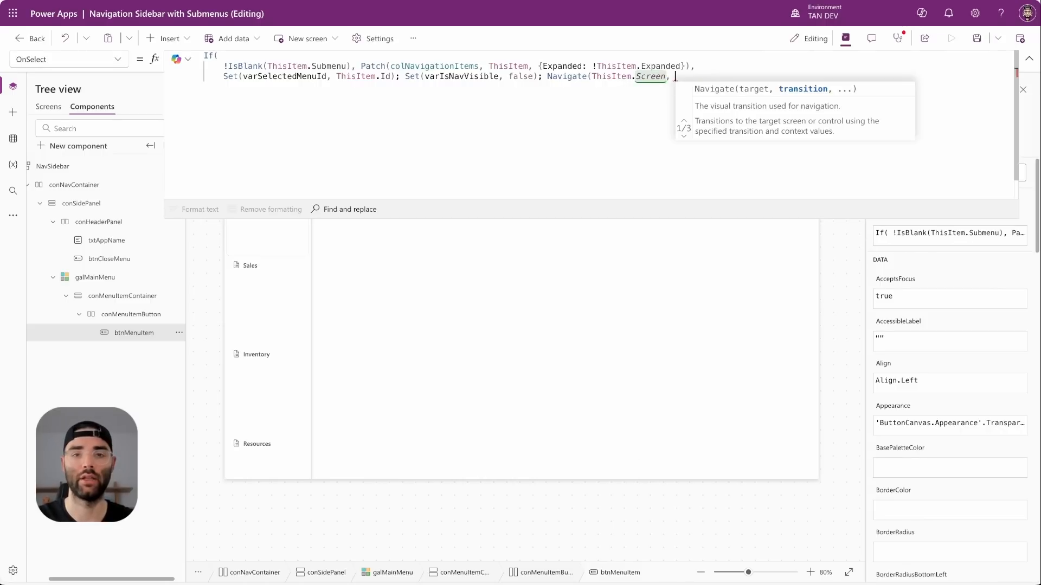
type(" Screentra")
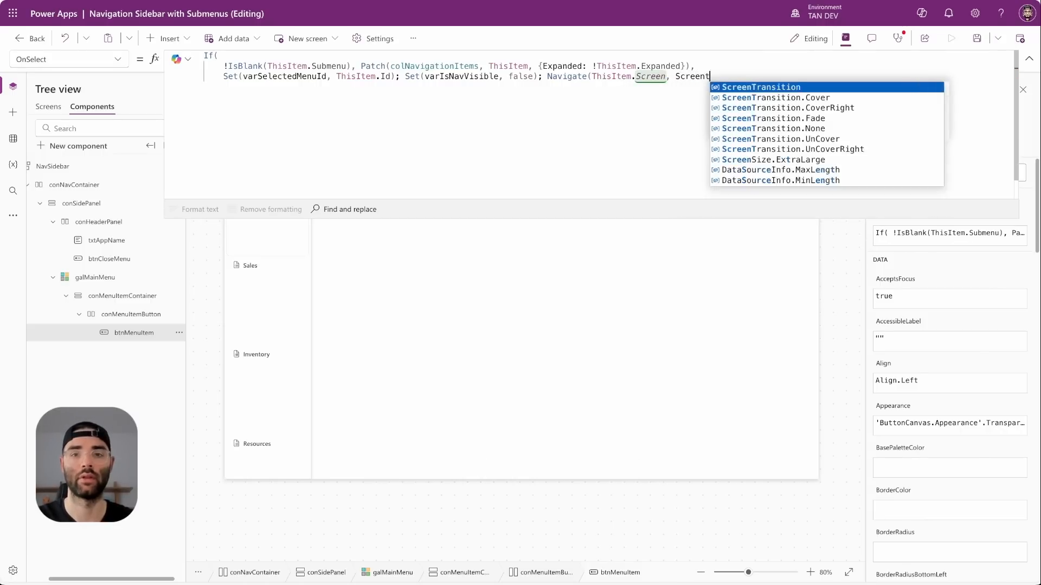
key("Down")
key("Down")
key("Down")
key("Tab")
type(")")
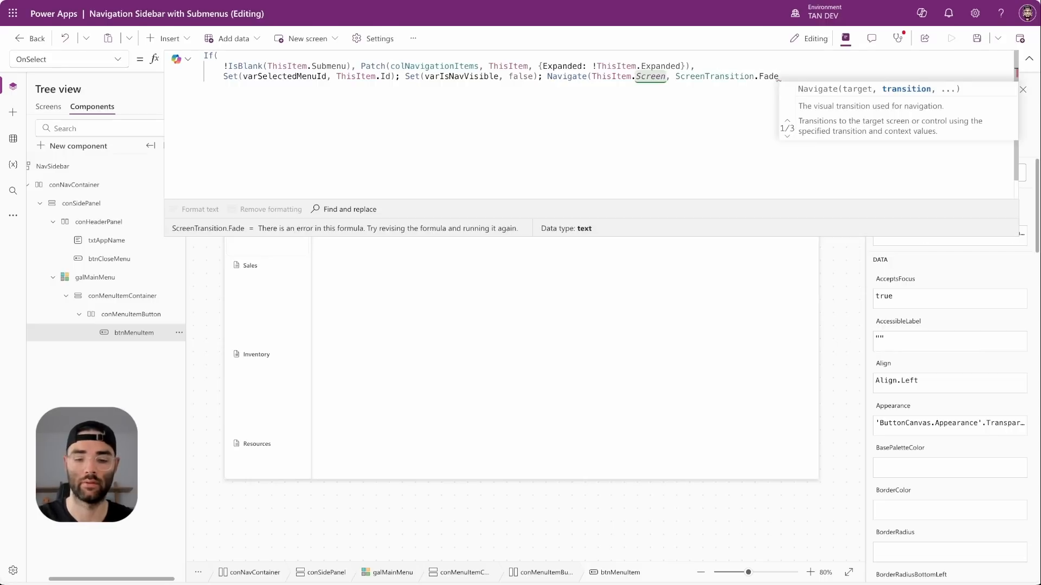
type(";")
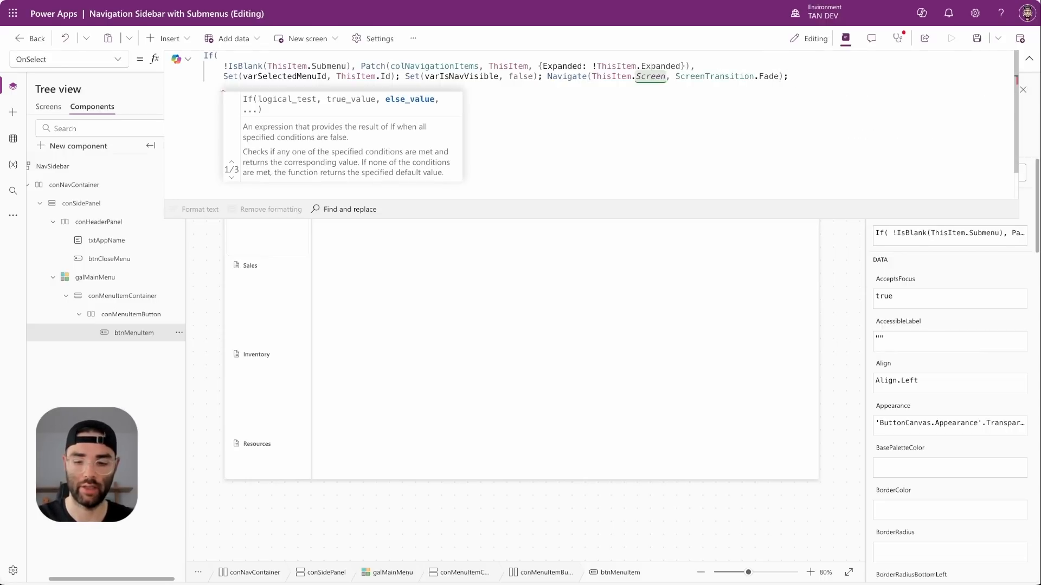
type(")")
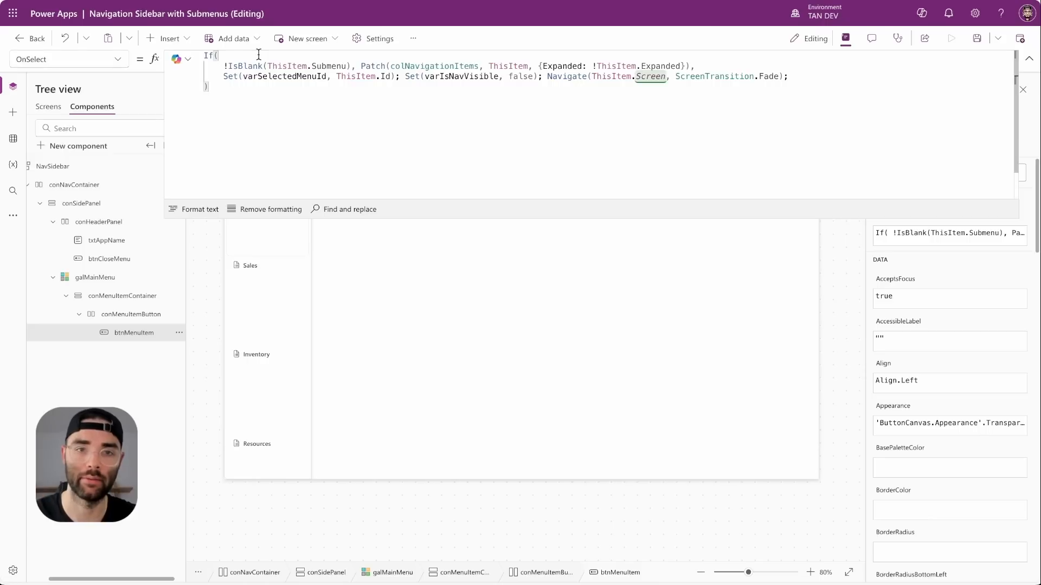
left_click(1028, 61)
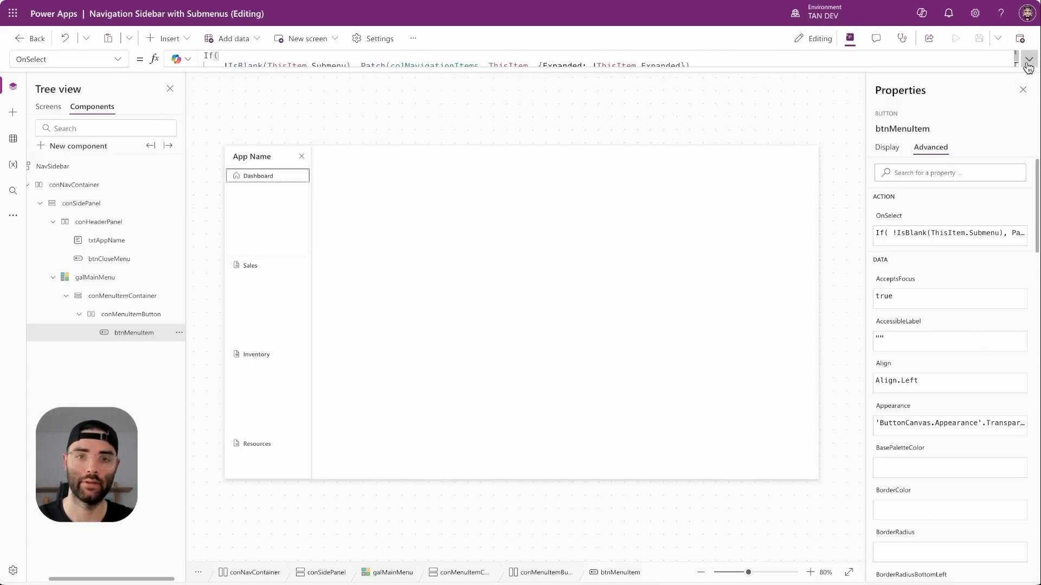
Step: Replace btnMenuItem's IconStyle formula with an If whose first condition is ThisItem.Id = varSelectedMenuId
scroll(905, 409, "down", 3)
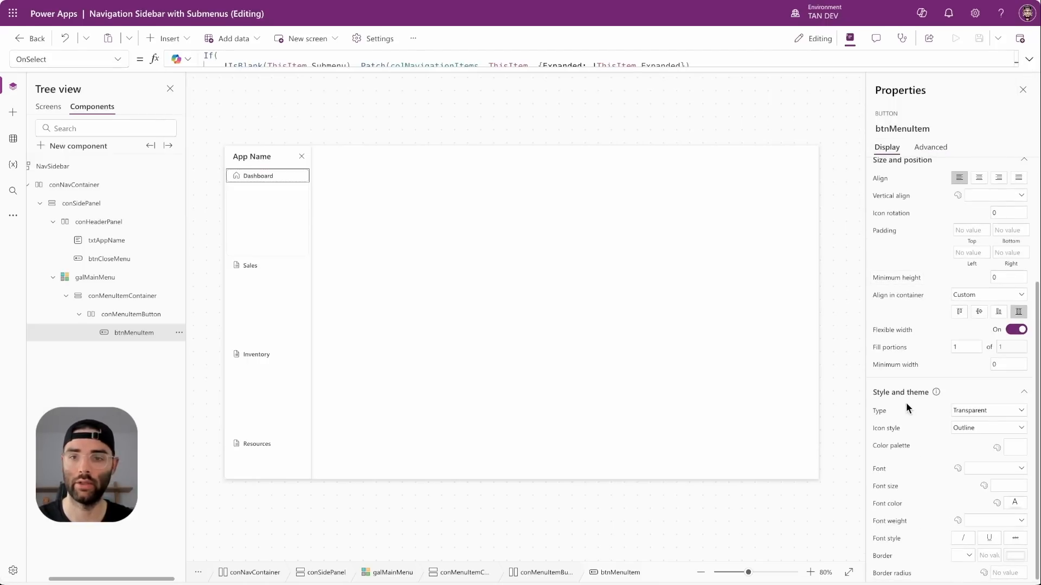
left_click(896, 429)
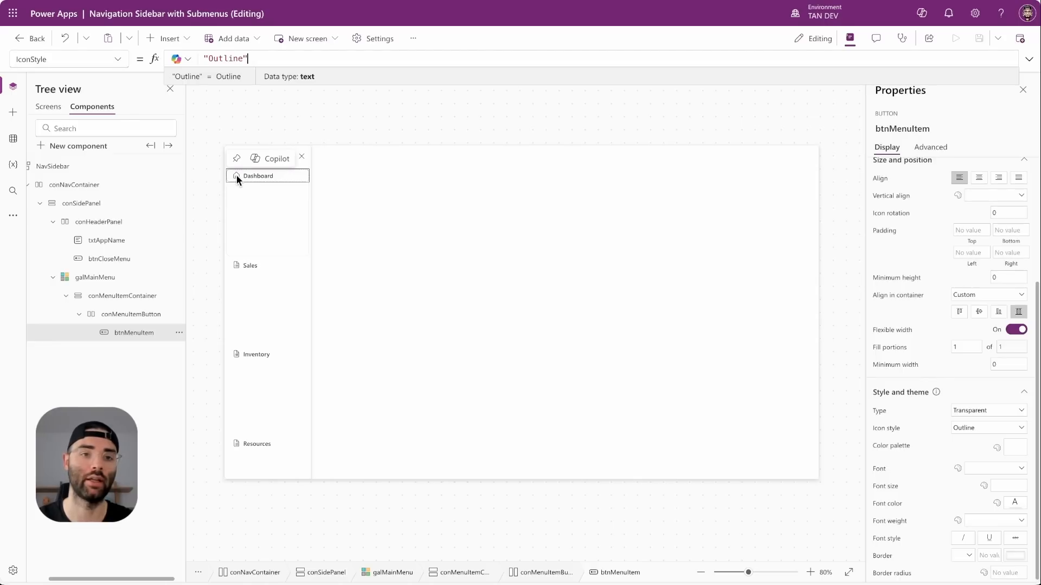
left_click(1029, 59)
key("ctrl+a")
type("If(")
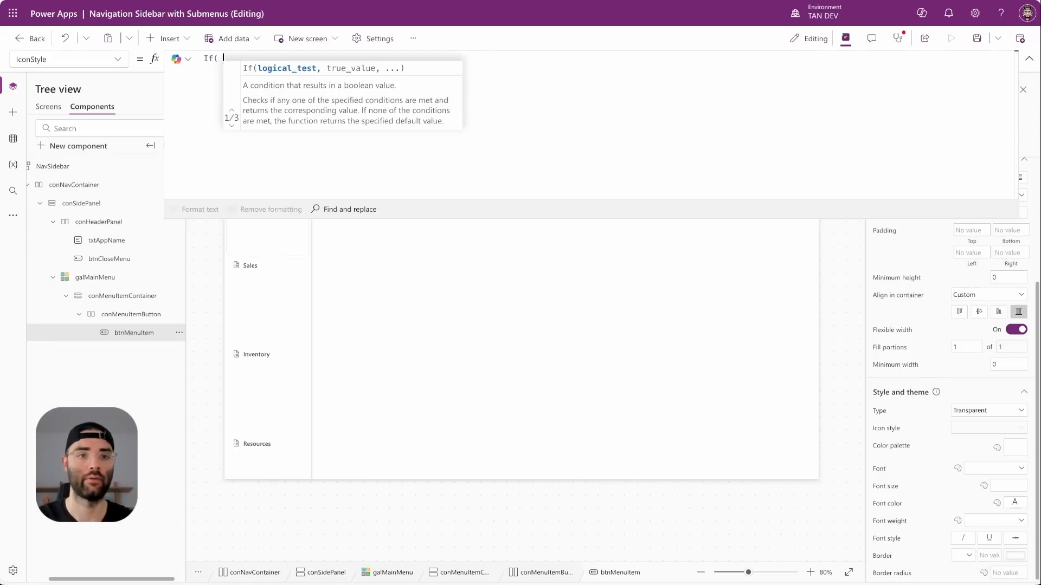
key("Return")
type("ThisITe")
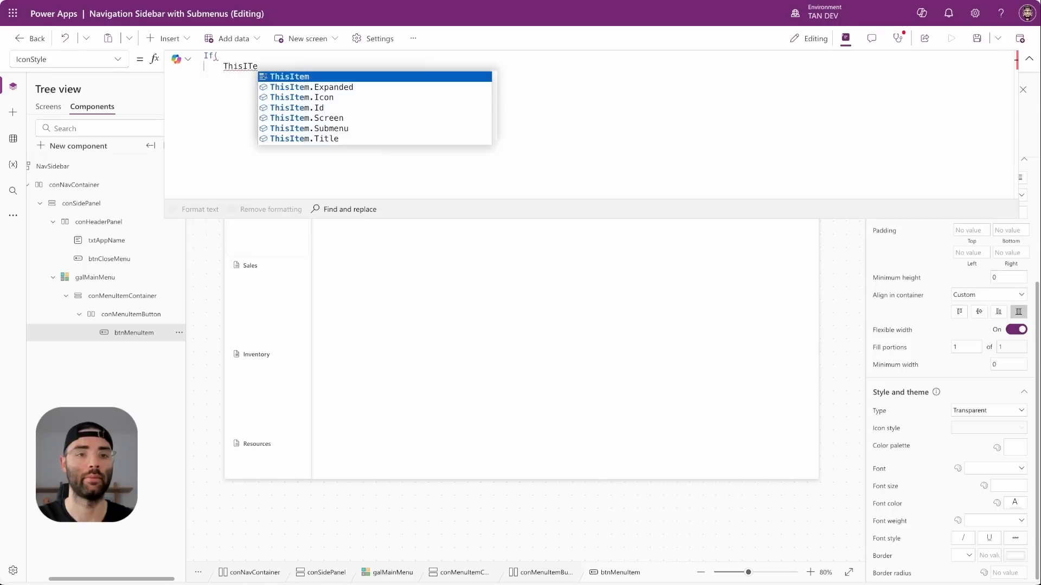
key("Tab")
type(".Id")
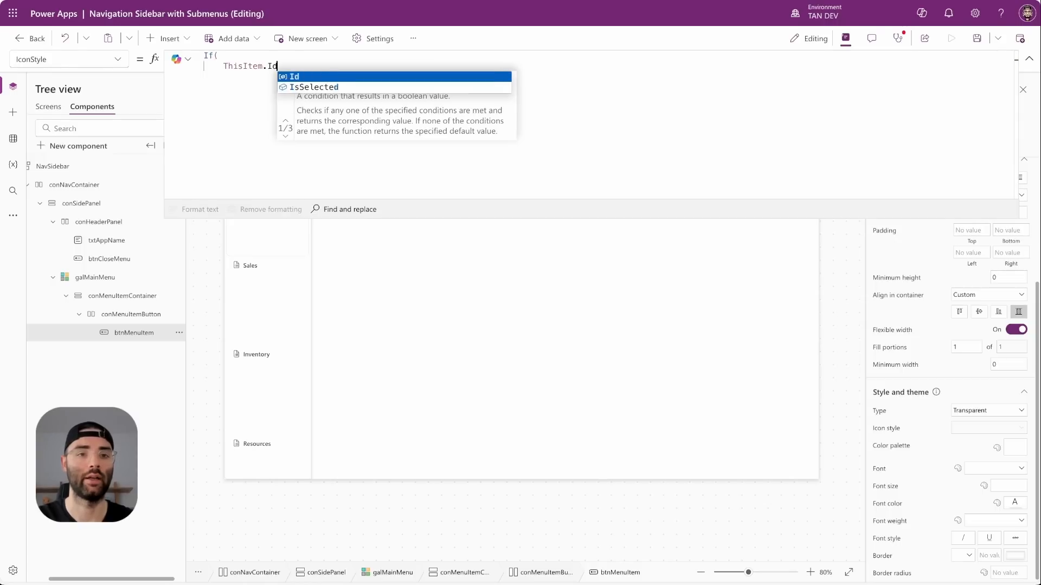
type(" = varS")
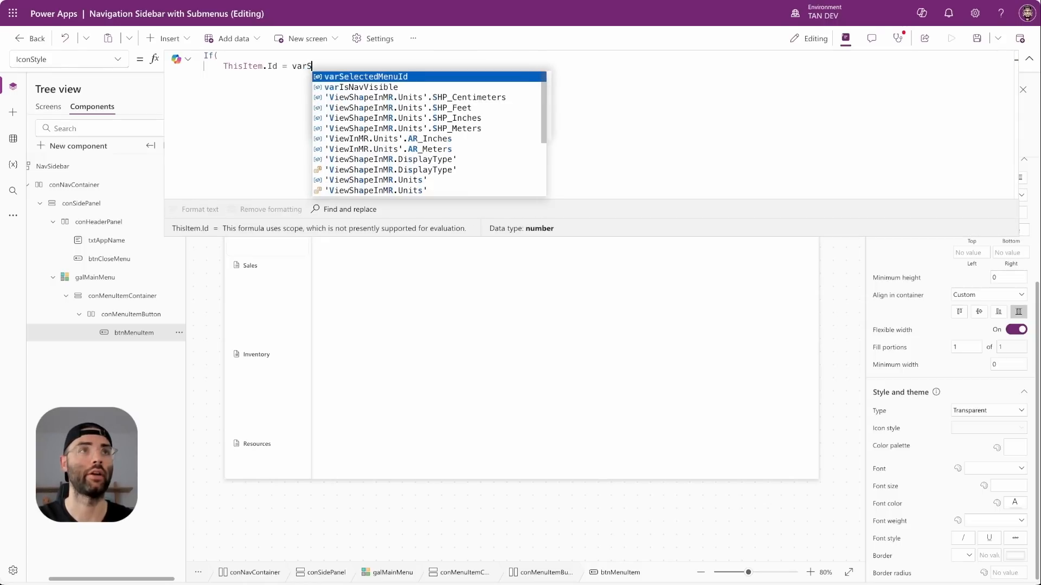
key("Tab")
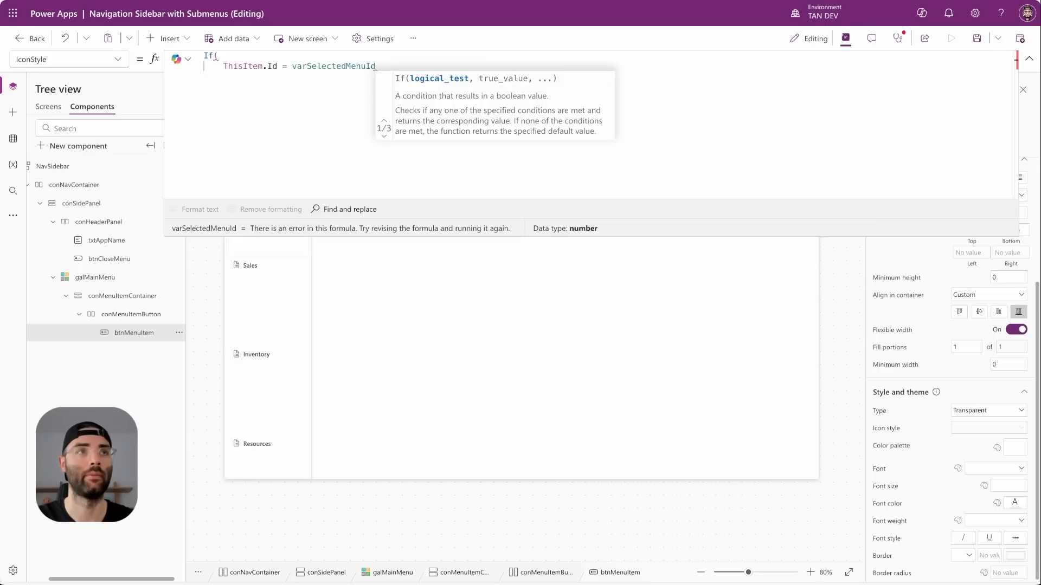
Step: Extend the If condition on a new line with Or (CountRows(Filter(ThisItem.Submenu, Id = varSelectedMenuId)) > 0
type("Or")
key("shift+Return")
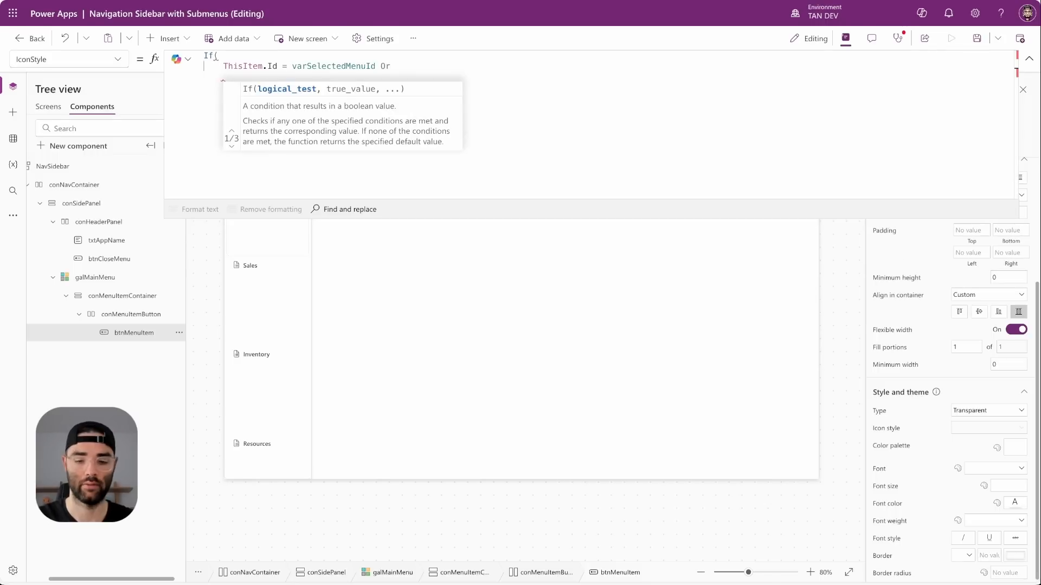
type("(")
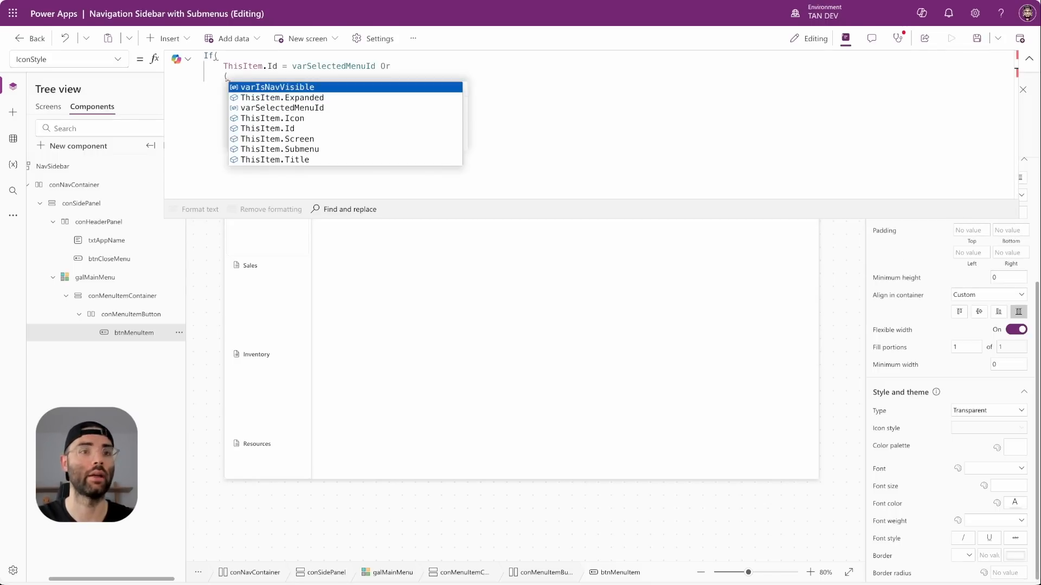
type("CountRows(")
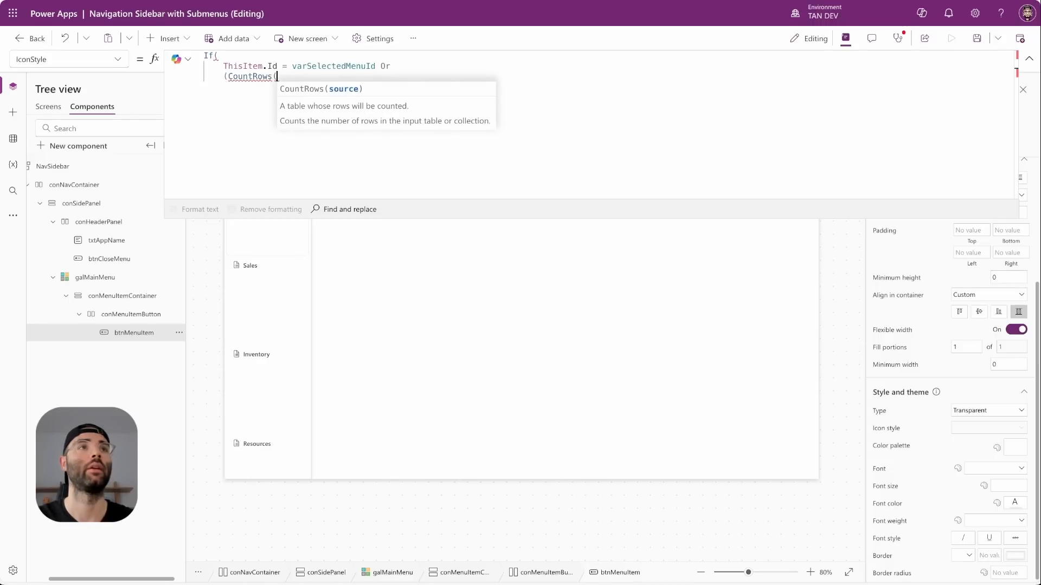
type("Filter")
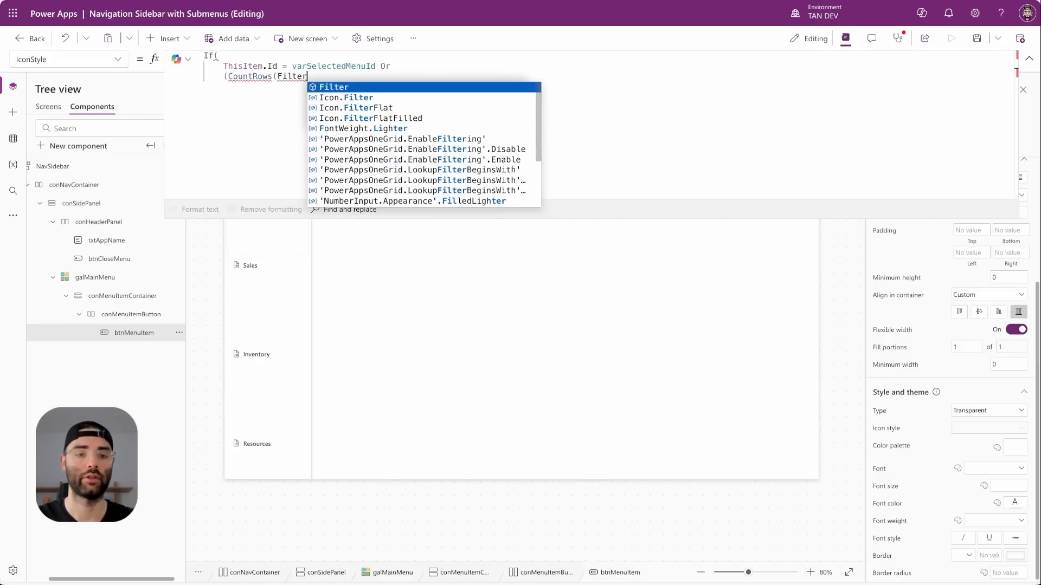
type("(ThisI")
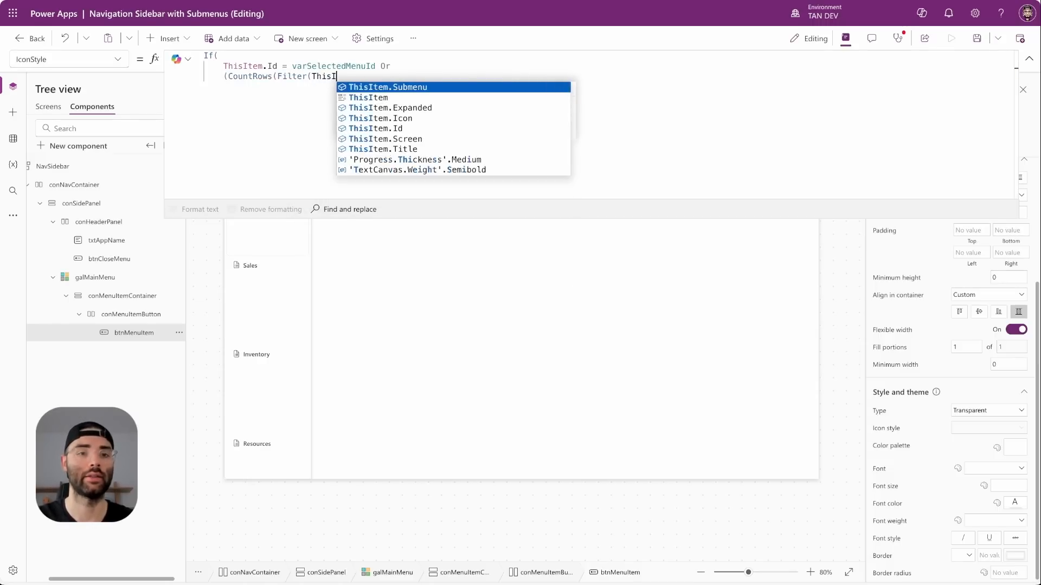
type("tem.Submenu")
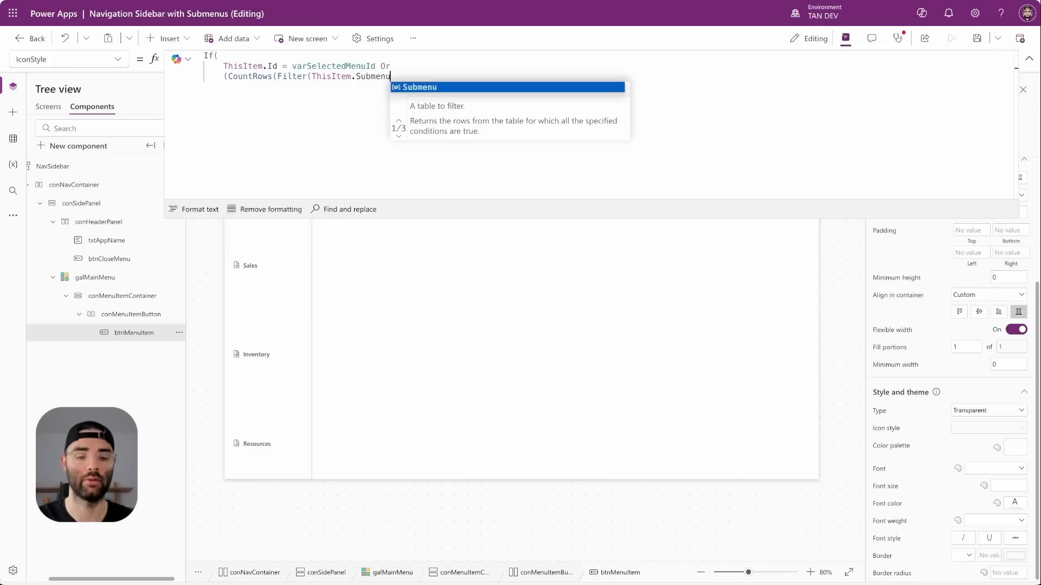
type(", I")
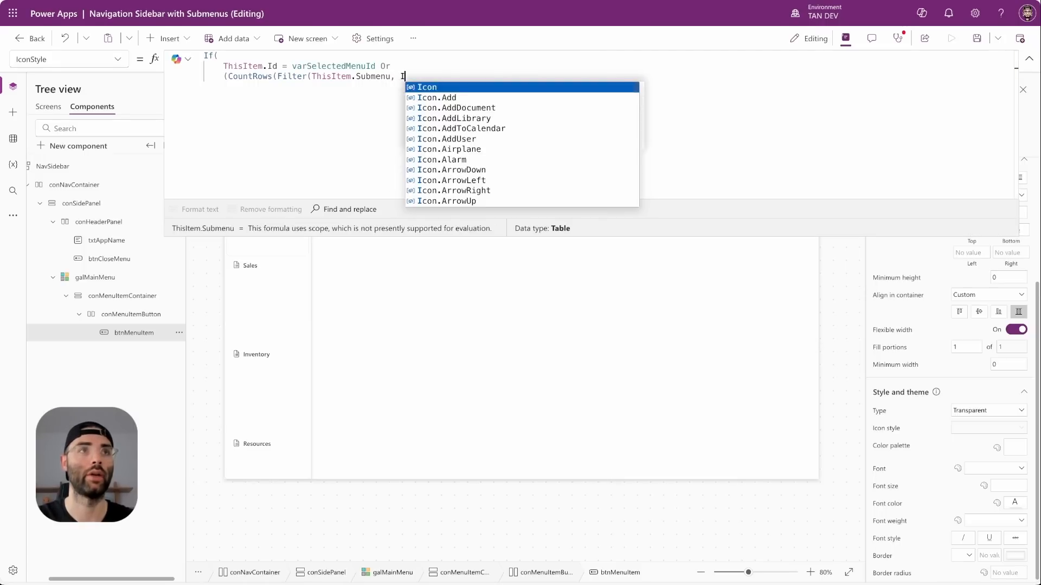
type("d = va")
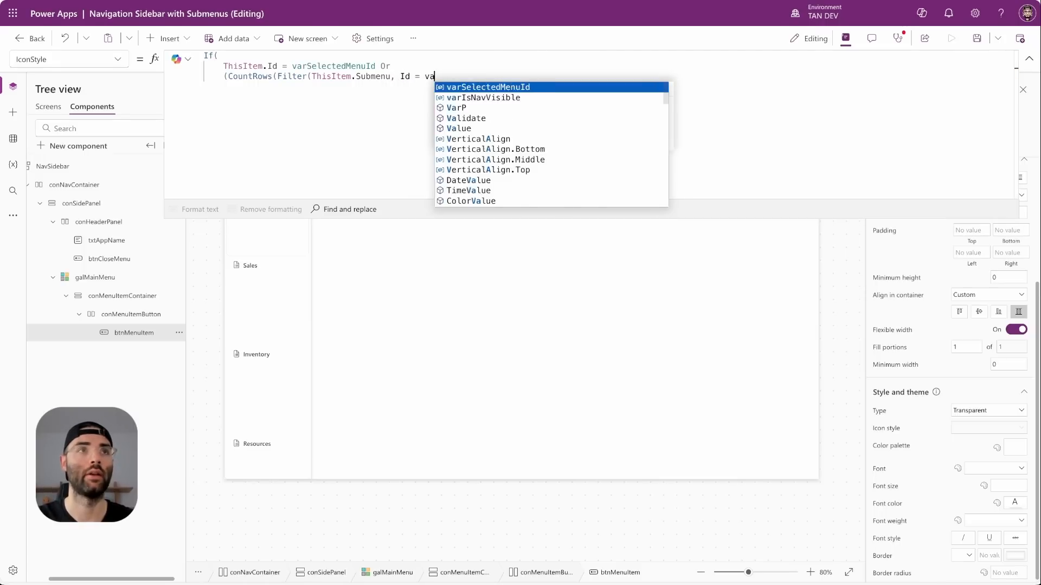
type("rSelectedMenuId")
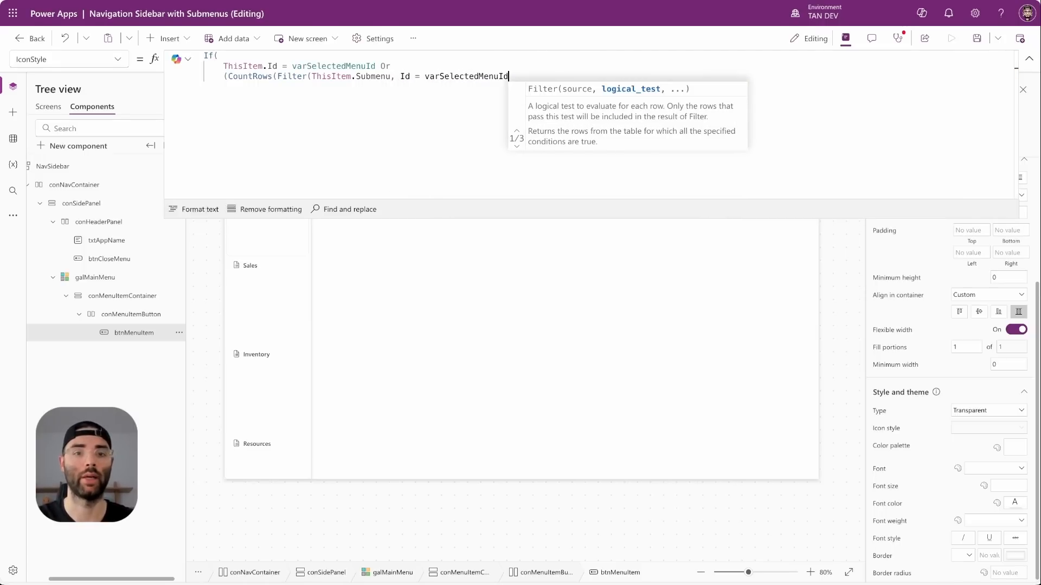
type(")")
type(") >")
type(" 0")
Step: Add And !ThisItem.Expanded to the parenthesised submenu condition and close the condition with a comma
type(" ANd ")
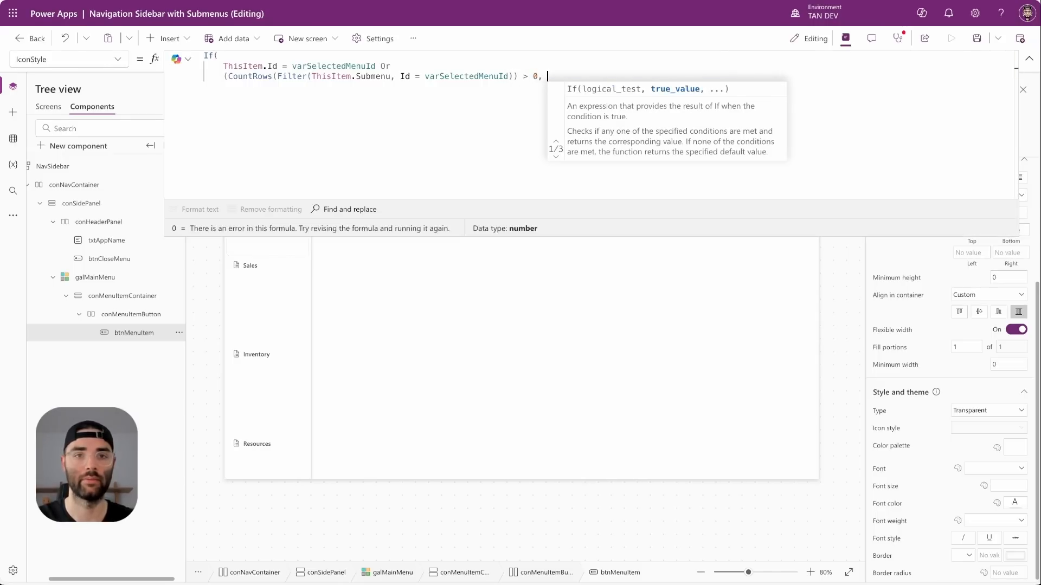
type("!Thi")
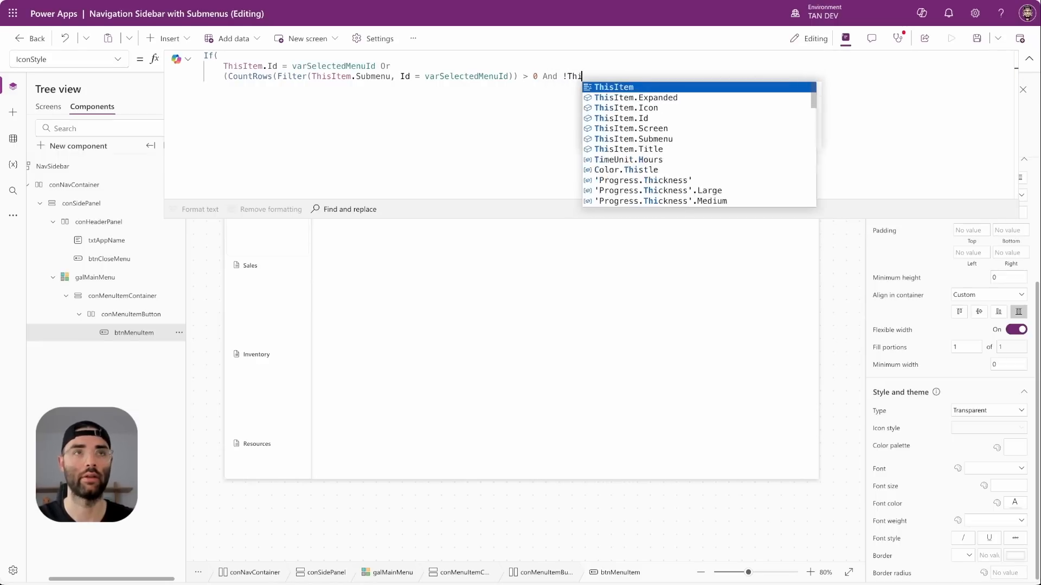
type("sItem.Expand")
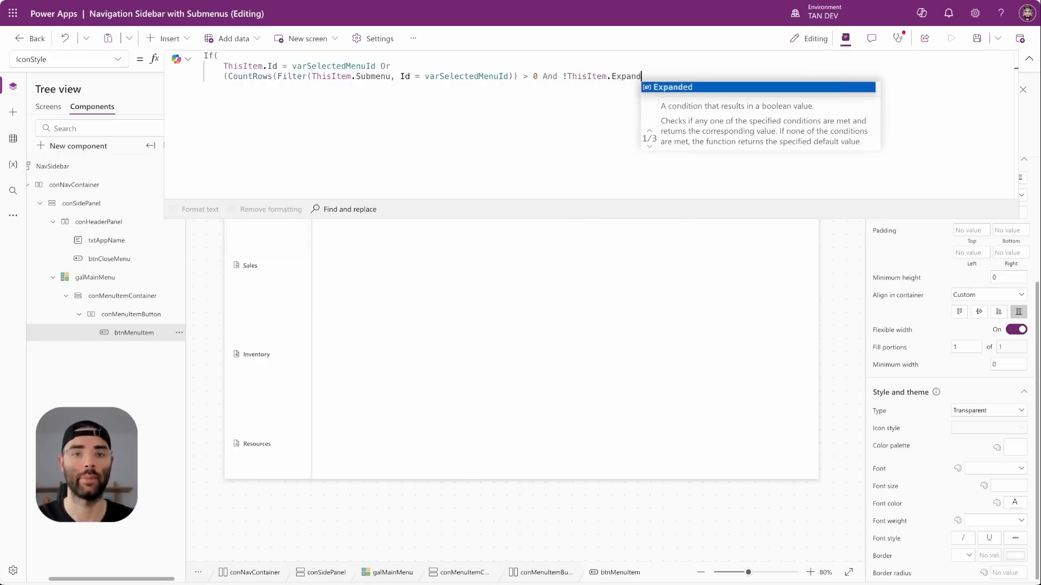
type("ed)")
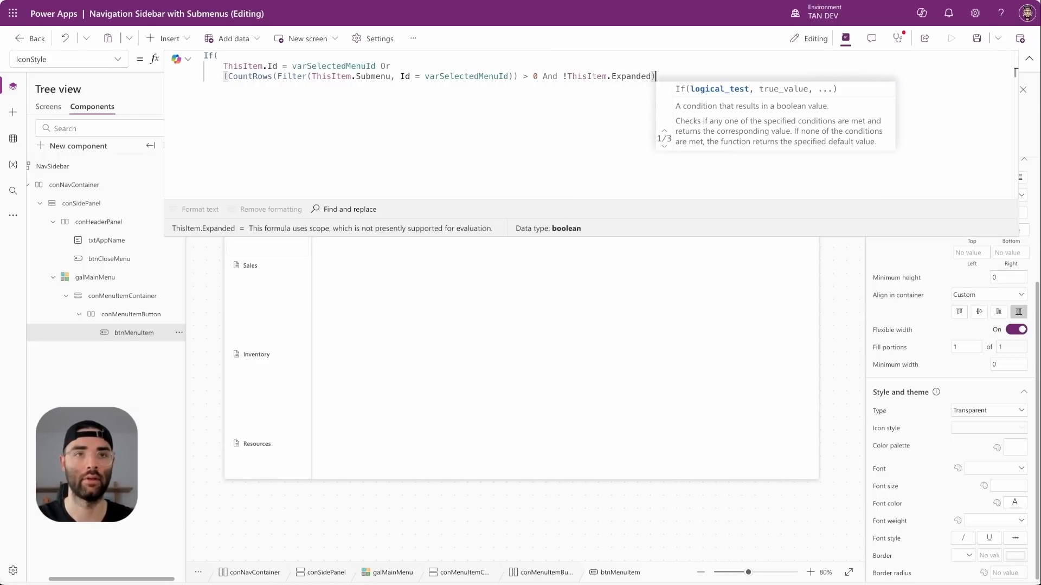
type(",")
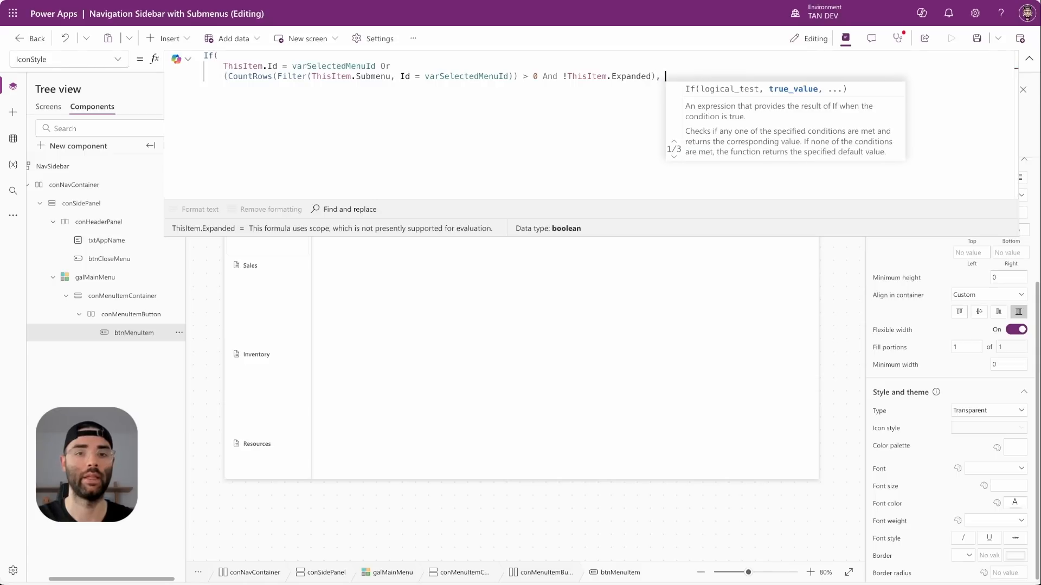
Step: Return "Filled" when the IconStyle condition is true and "Outline" otherwise, then leave the formula editor
key("shift+Return")
type("\"FIlled\",")
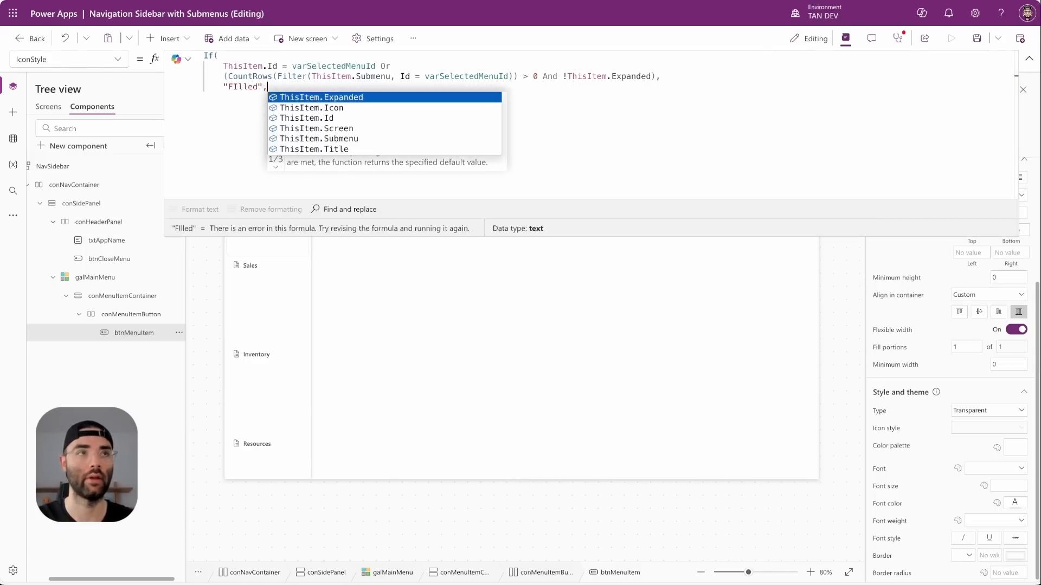
key("shift+Return")
type("\"Outli")
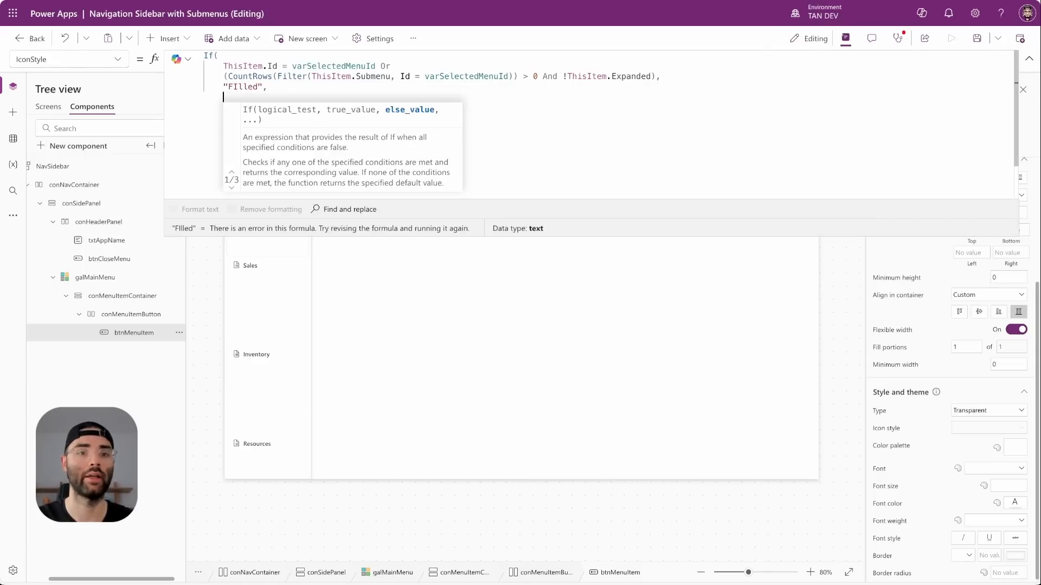
type("ne\"")
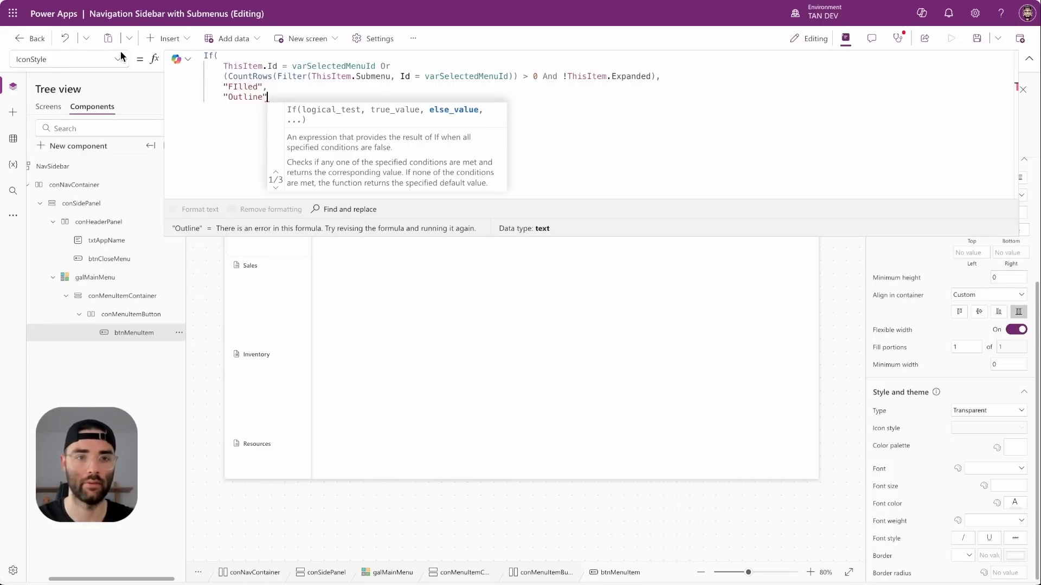
double_click(243, 87)
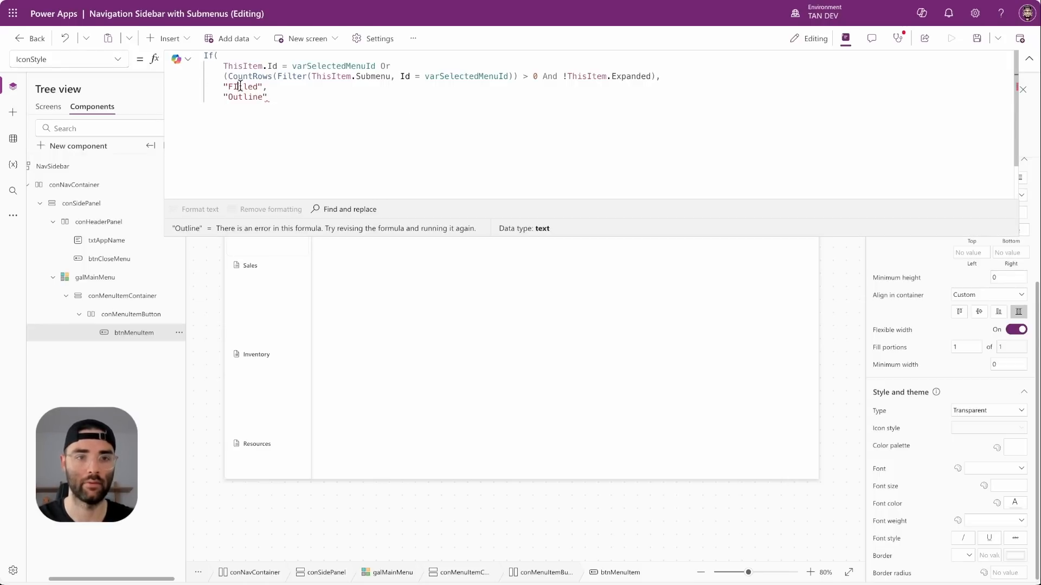
type("Filled")
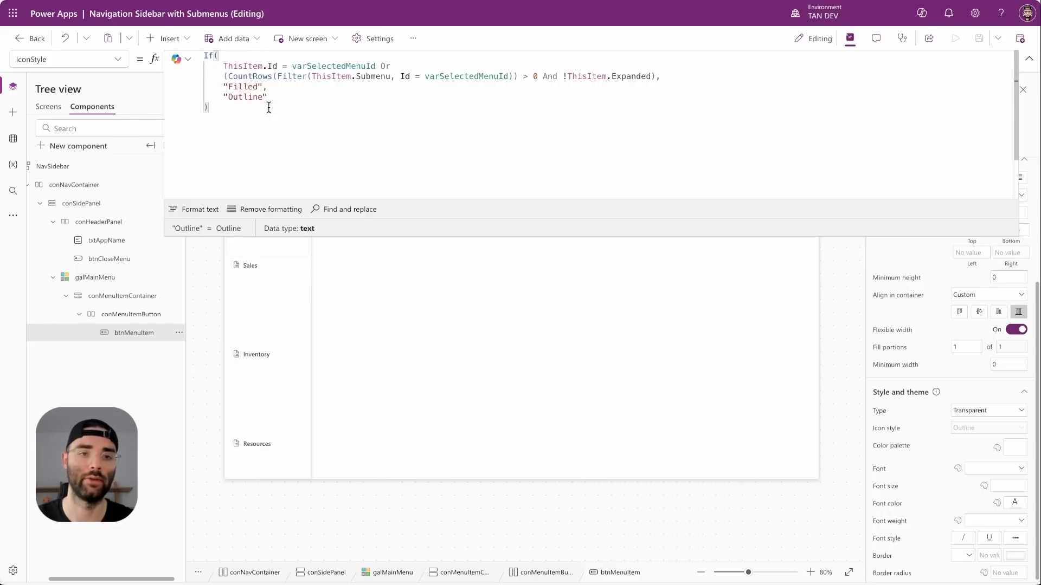
left_click(317, 212)
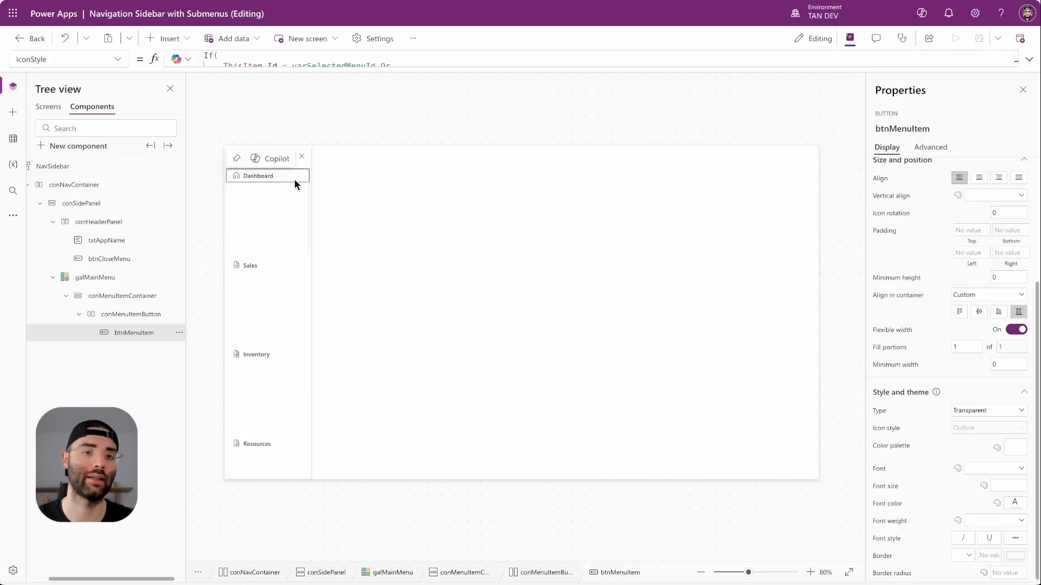
Step: Insert a button beside btnMenuItem in conMenuItemButton and rename it btnExpandCollapse
left_click(167, 44)
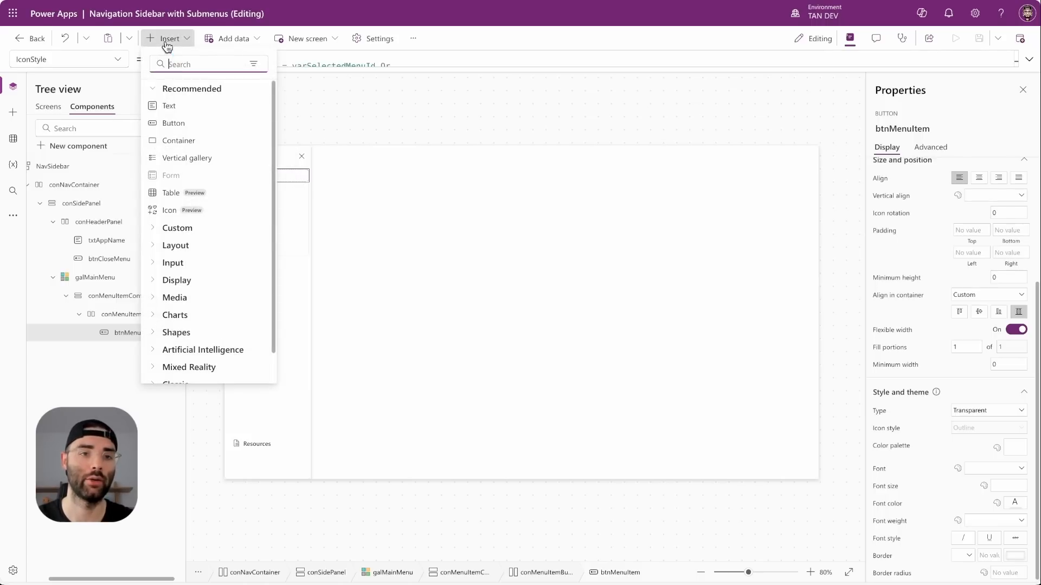
left_click(182, 123)
double_click(124, 351)
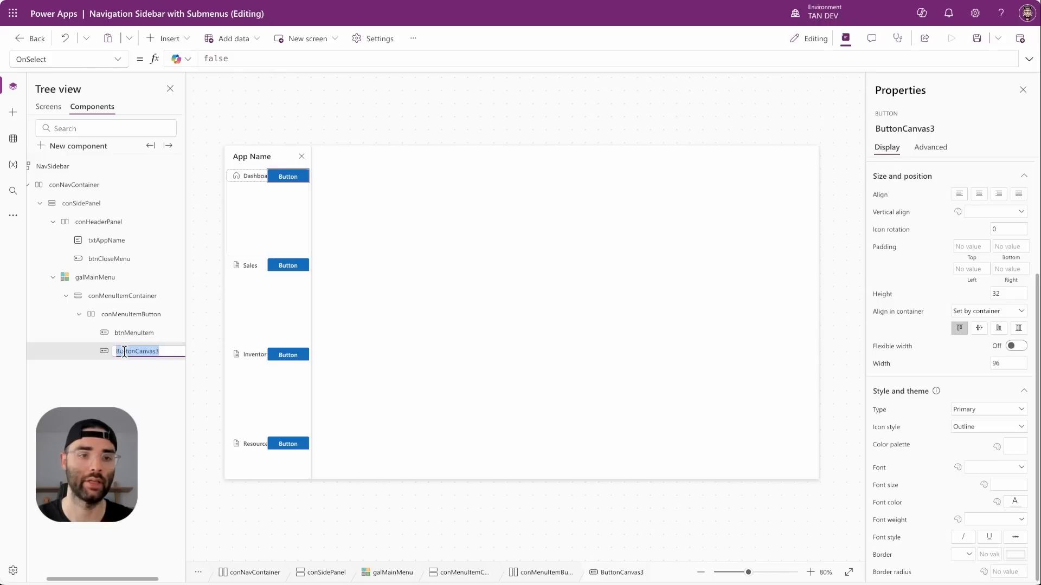
type("btnExpandCo")
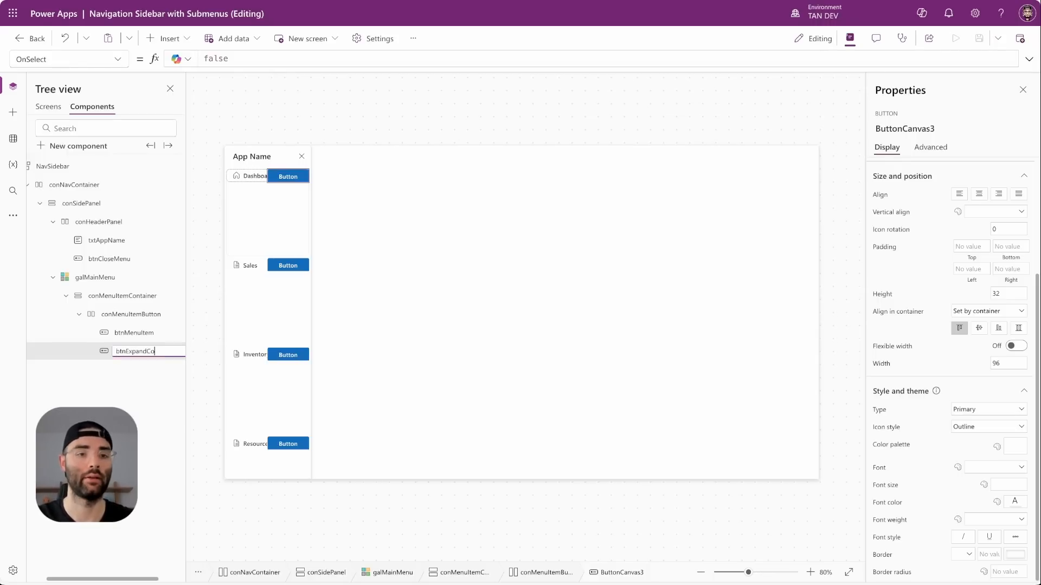
type("llapse")
key("Return")
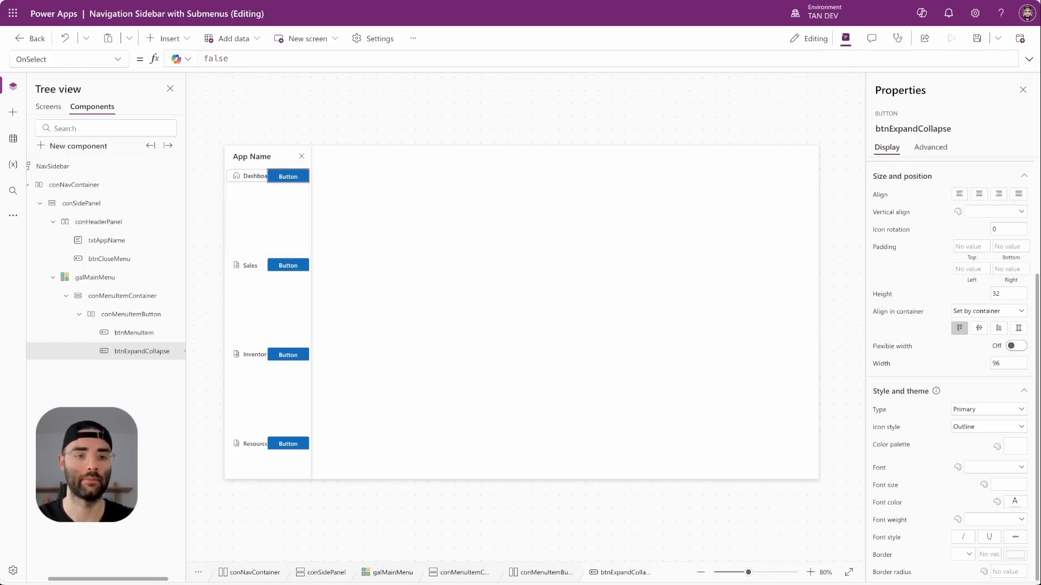
Step: Set btnExpandCollapse's Icon to If(ThisItem.Expanded, "ChevronUp", "ChevronDown") and its layout to Icon only
left_click(885, 214)
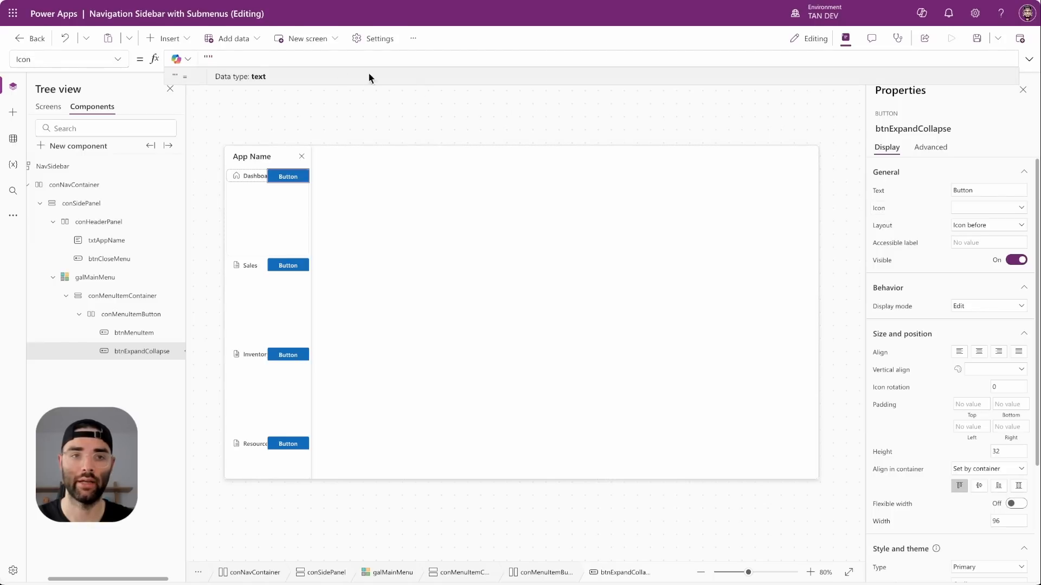
double_click(196, 58)
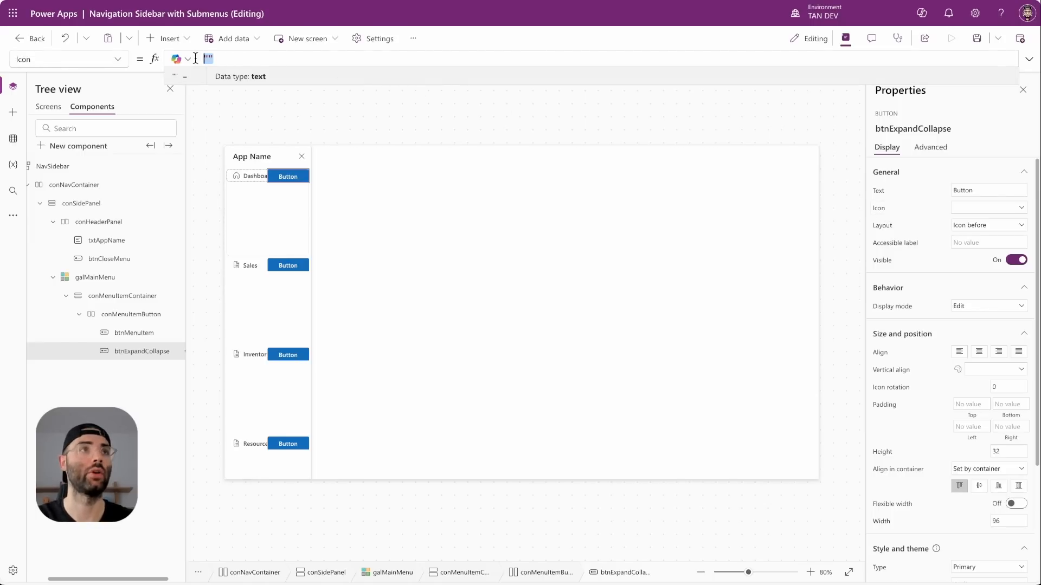
type("If(ThisItem.Expanded, ")
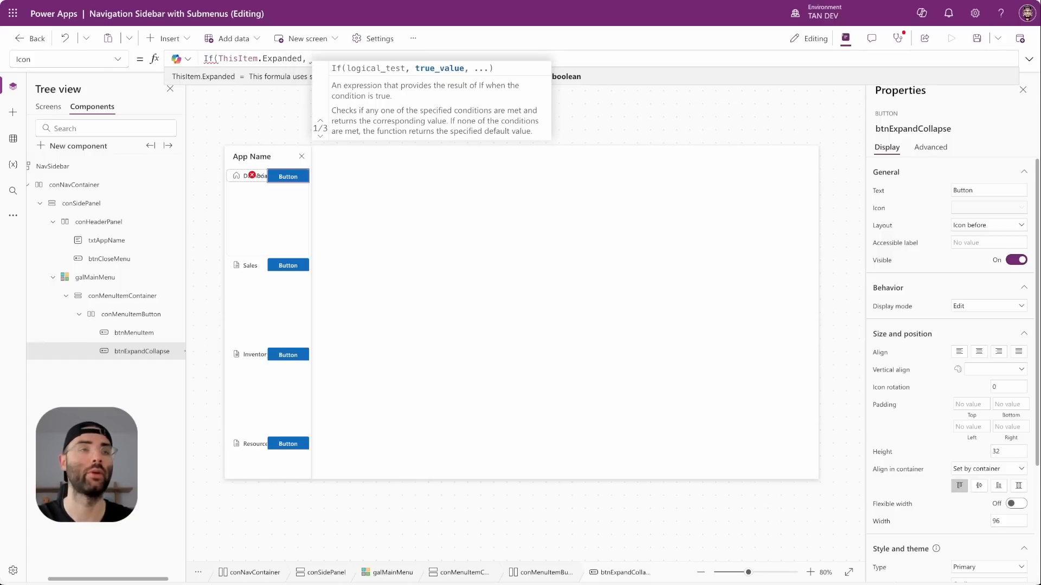
type("\"Chevr")
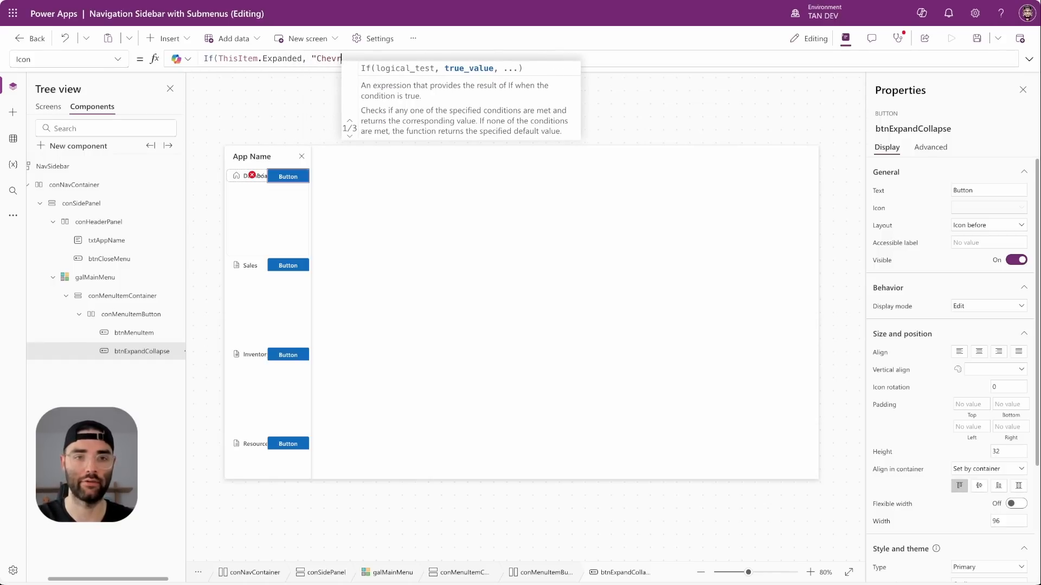
type("onUp\", ")
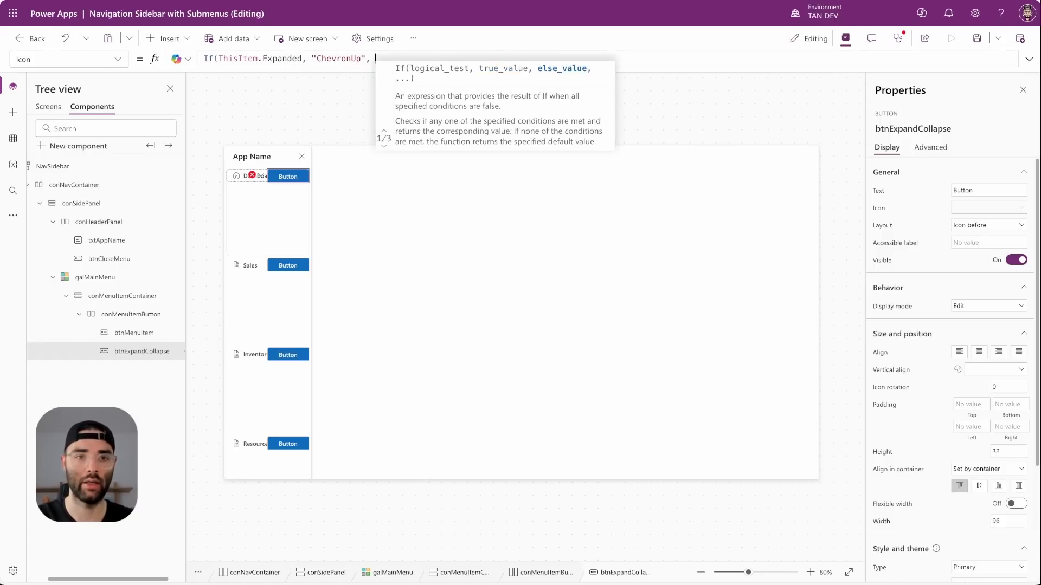
type("\"Chevron")
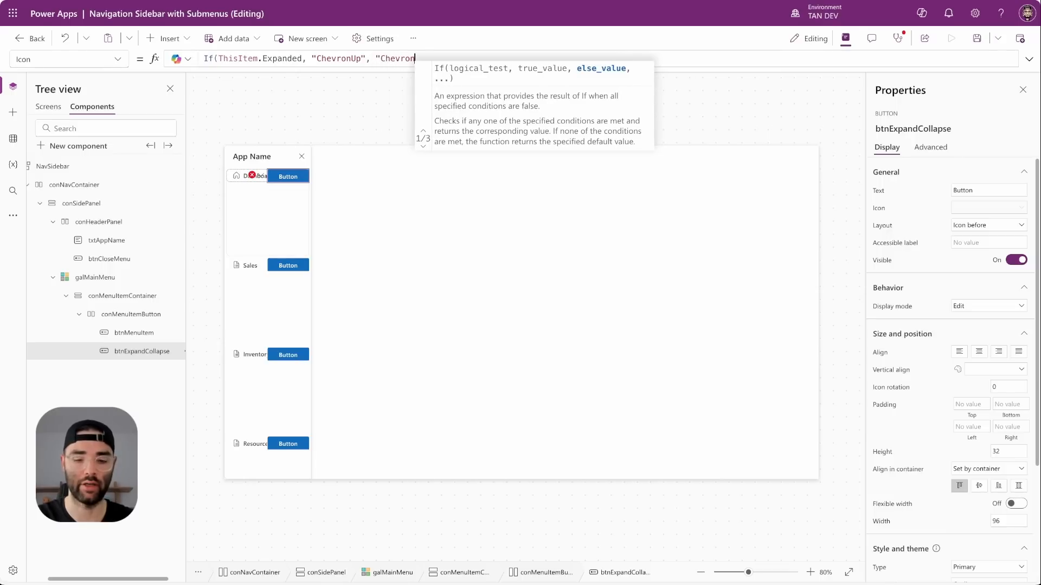
type("Down\")")
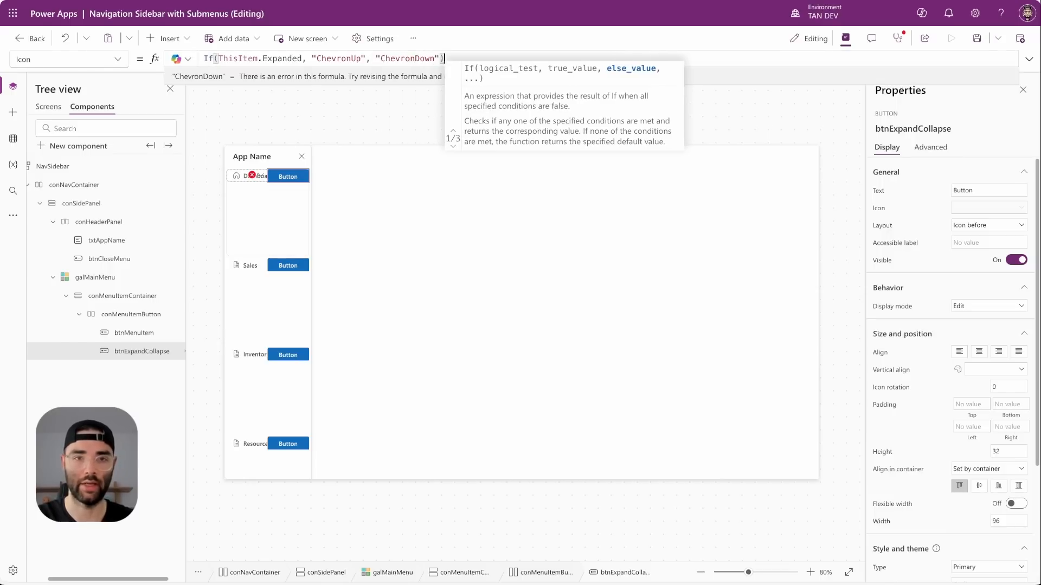
left_click(972, 229)
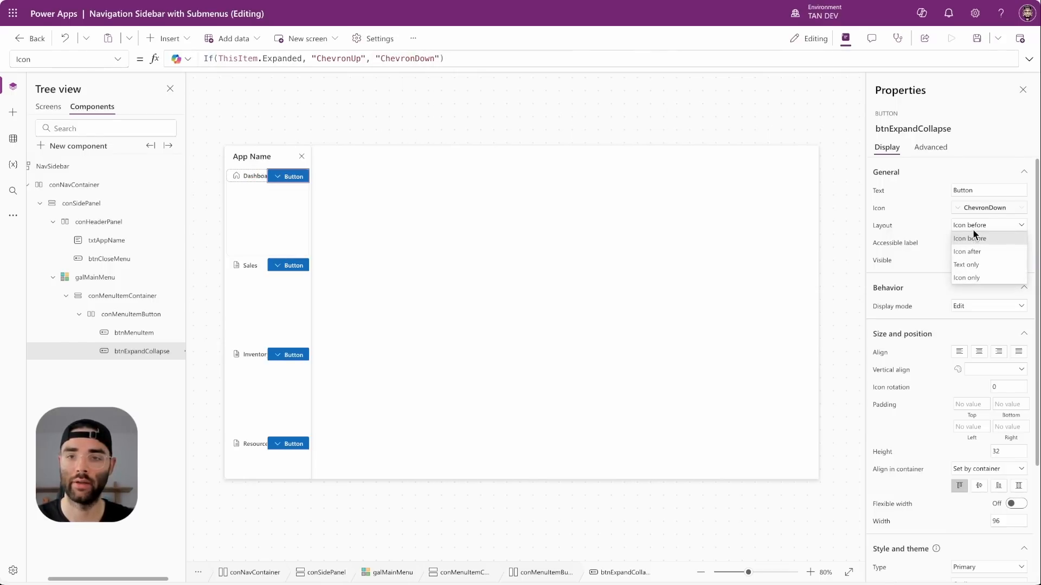
left_click(983, 272)
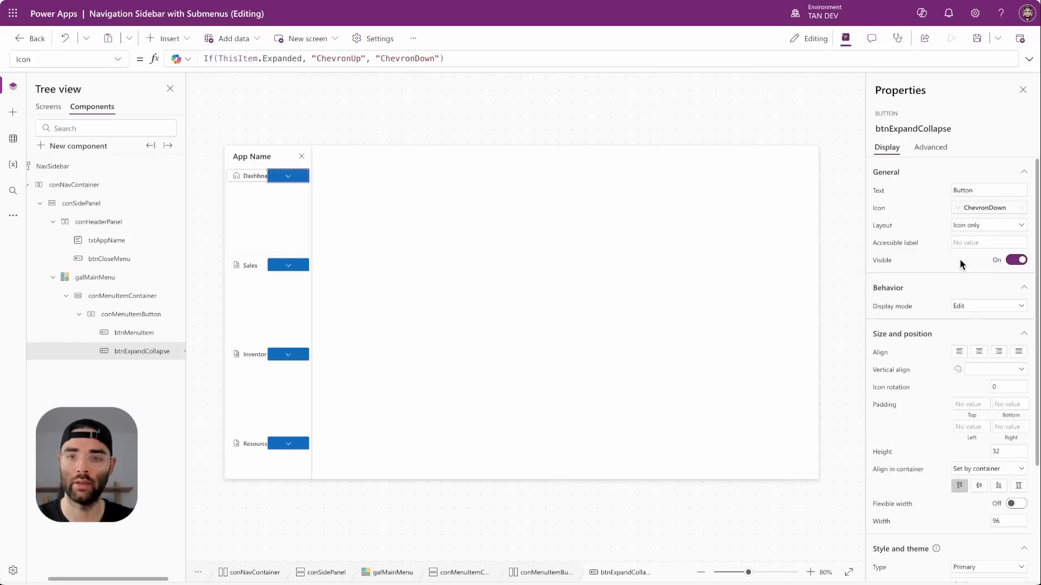
Step: Set btnExpandCollapse's Visible property to !IsBlank(ThisItem.Submenu)
left_click(881, 260)
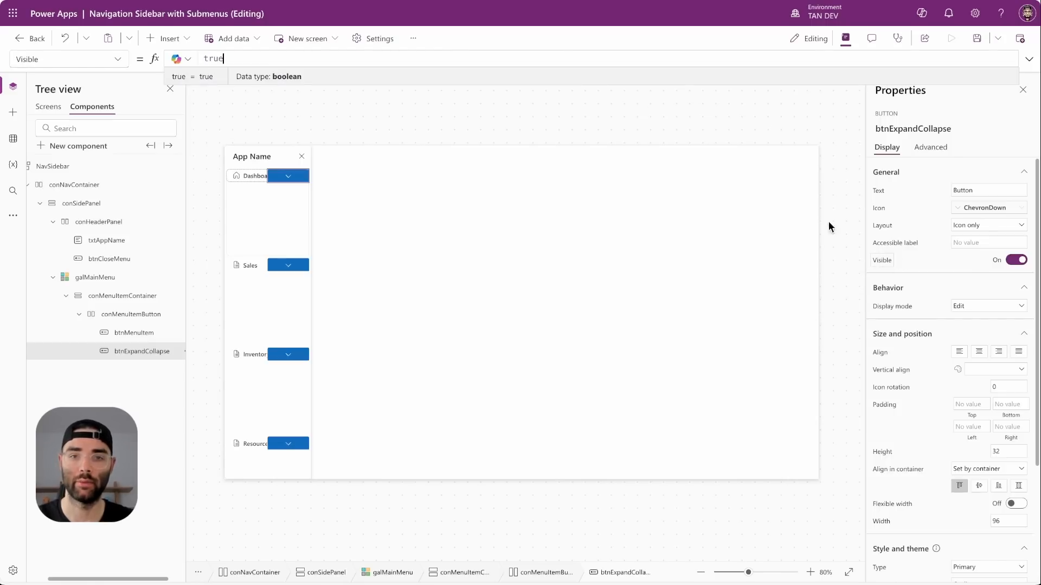
double_click(202, 57)
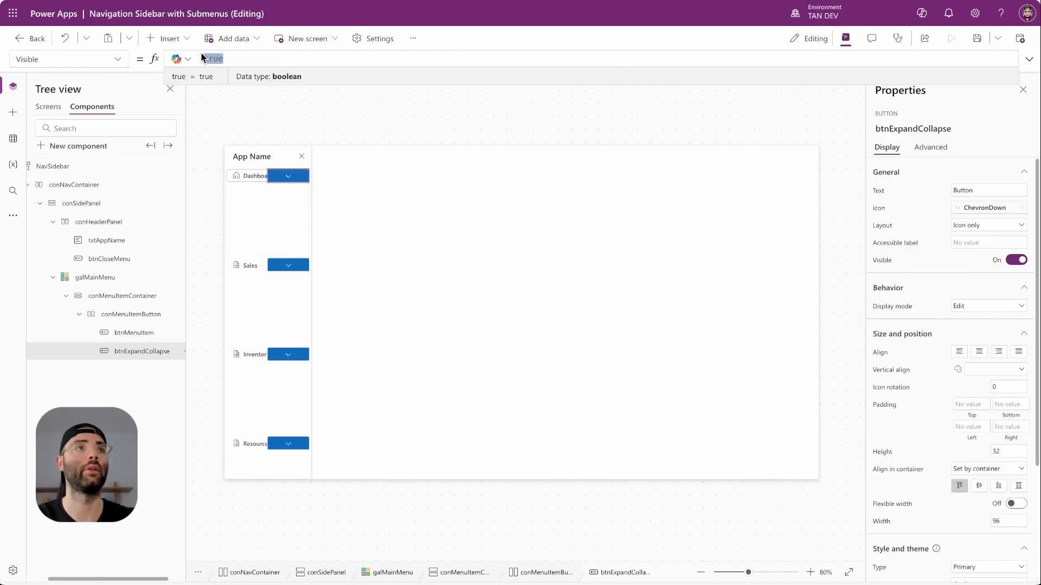
type("!I")
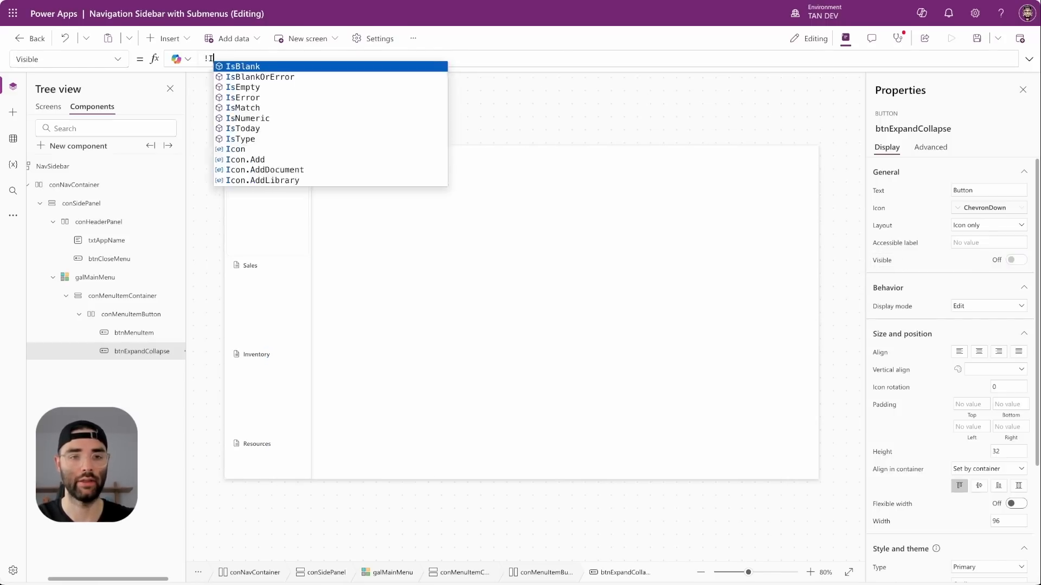
type("sBlank(ThisItem.Su")
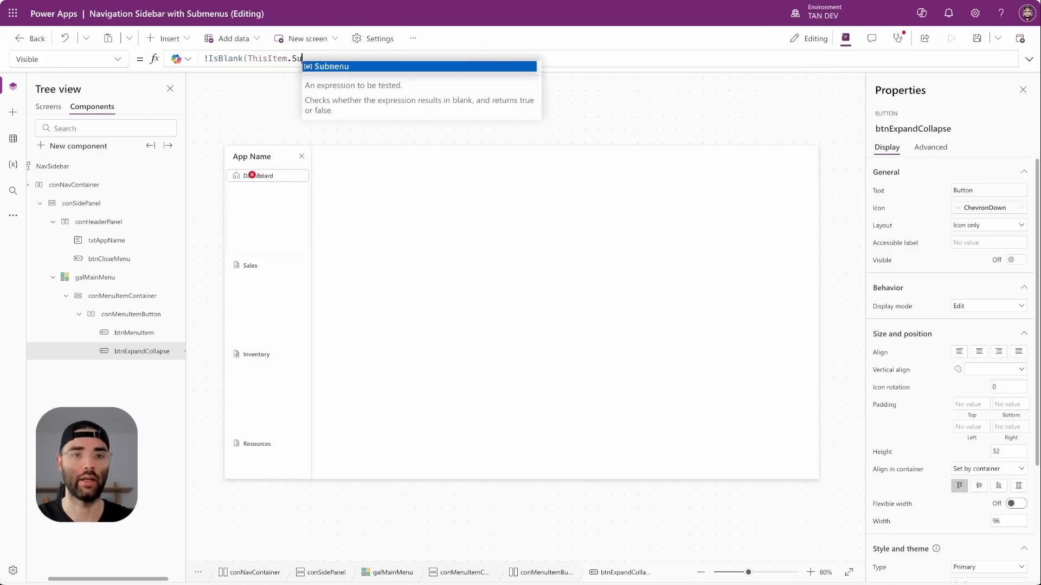
key("Tab")
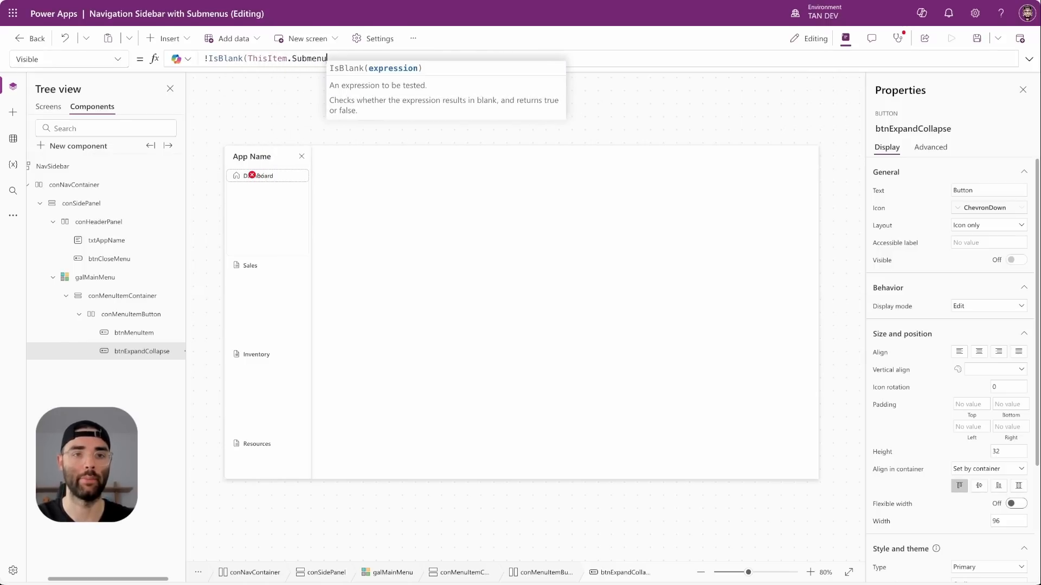
type(")")
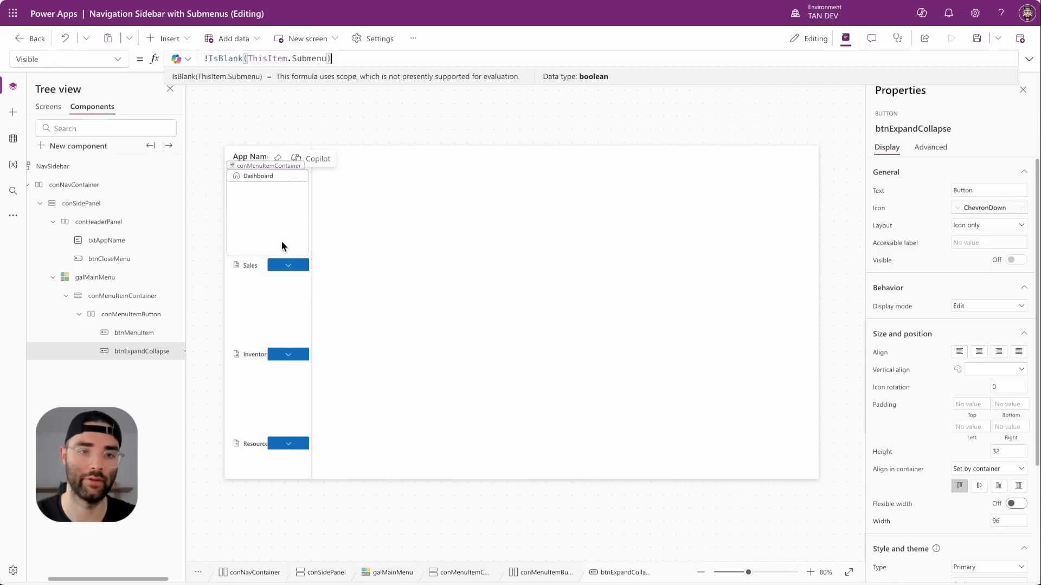
Step: Align btnExpandCollapse's content to the center horizontally and set its vertical alignment to Middle
left_click(883, 357)
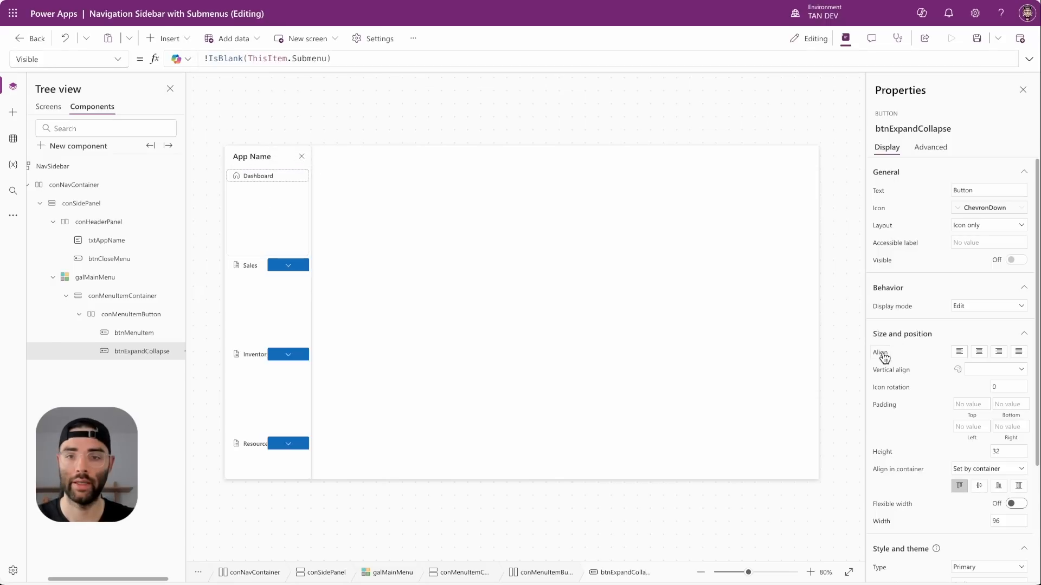
left_click(978, 354)
scroll(978, 325, "down", 3)
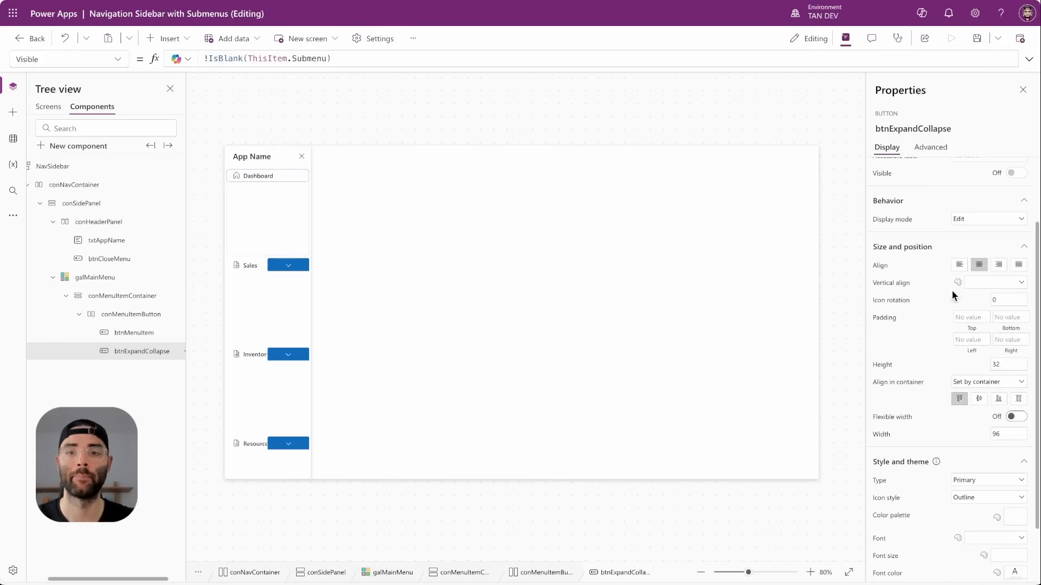
left_click(979, 288)
left_click(990, 305)
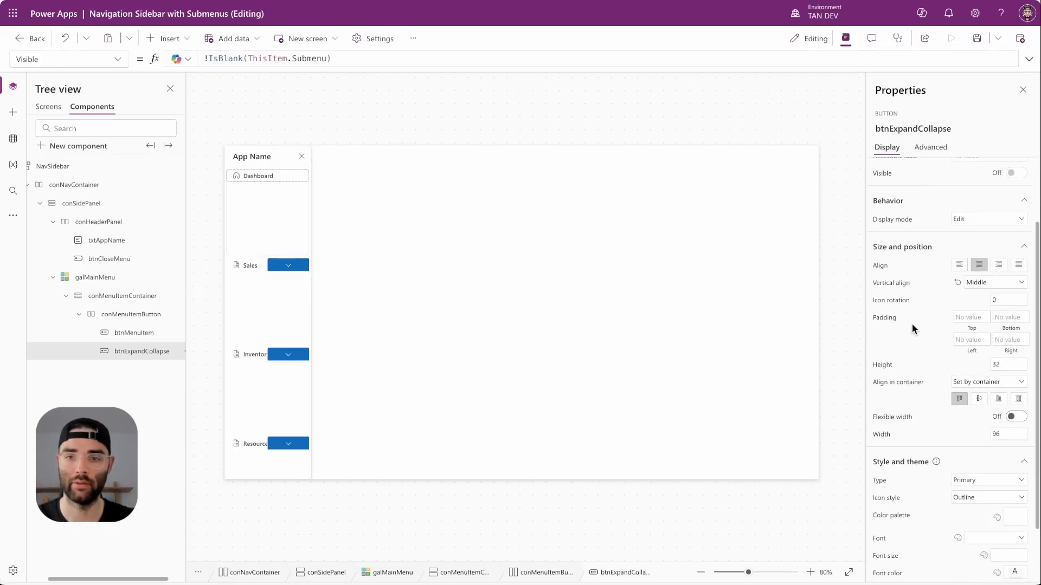
Step: Stretch btnExpandCollapse within its container with a minimum height of 0 and a width of 25
left_click(1018, 399)
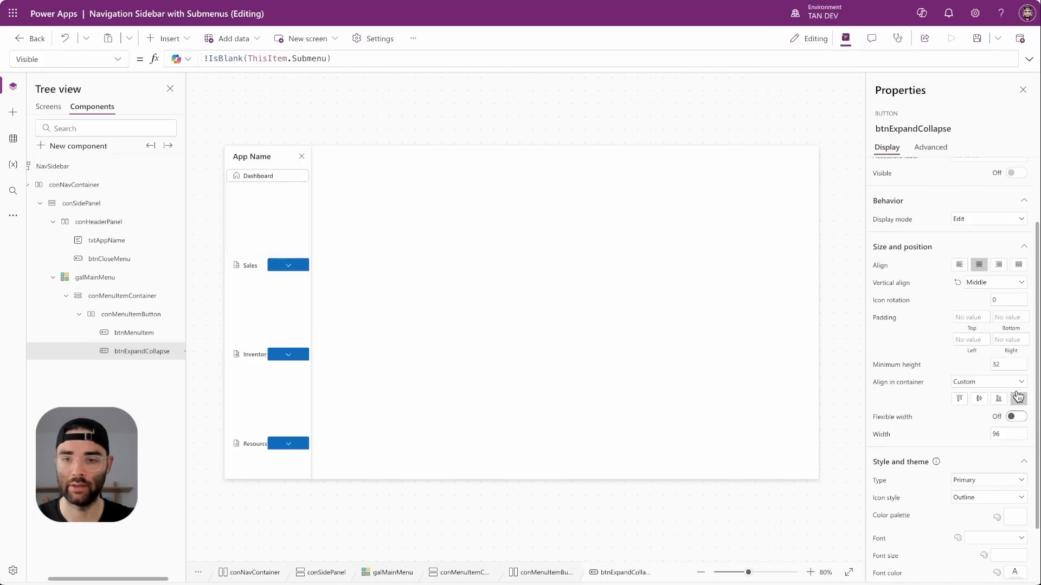
left_click(1009, 364)
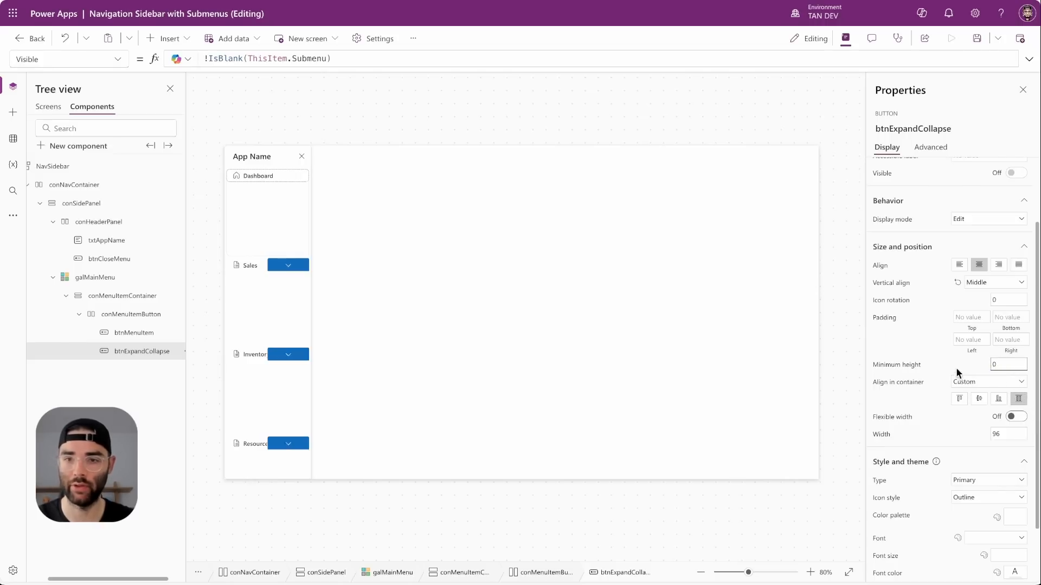
left_click(1007, 437)
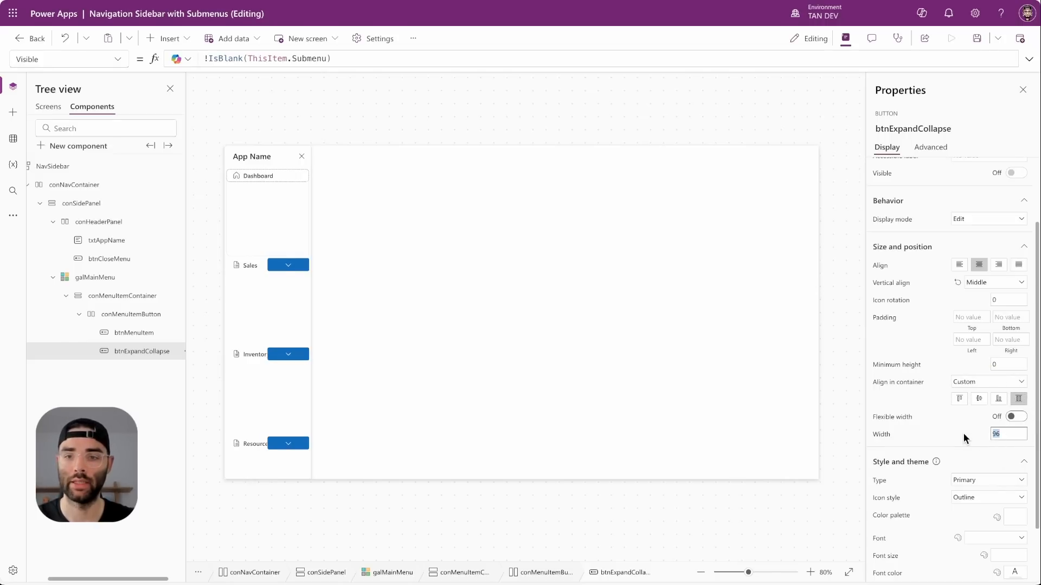
type("25")
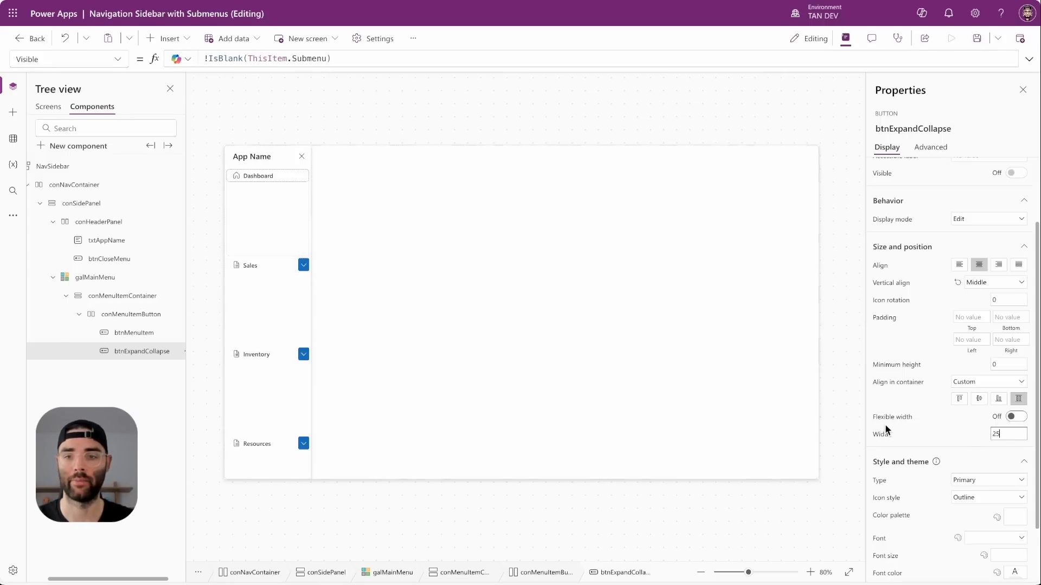
Step: Change btnExpandCollapse's button type to Transparent
scroll(883, 424, "down", 2)
left_click(974, 411)
left_click(982, 472)
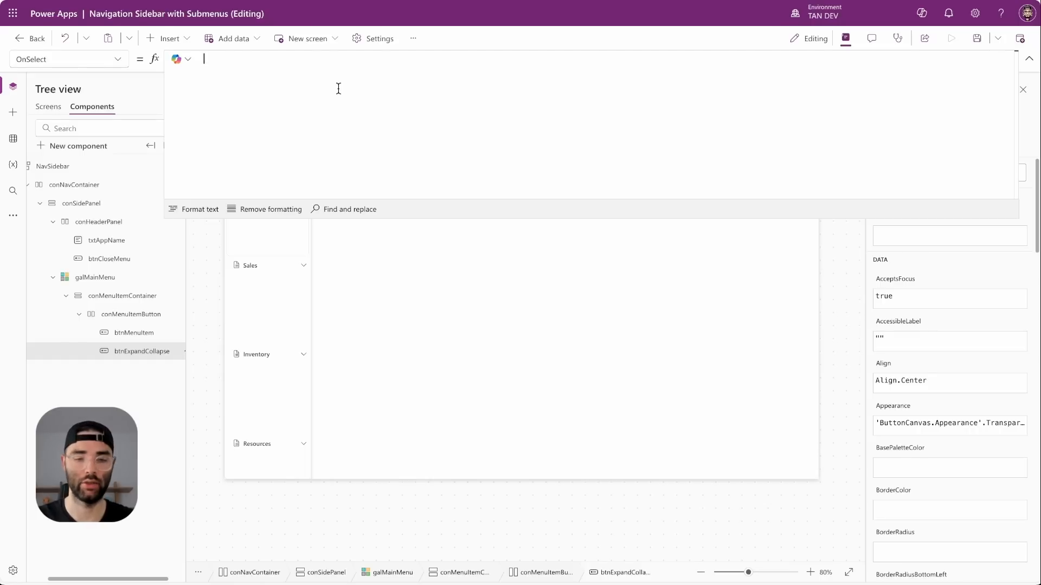
Step: Set btnExpandCollapse's OnSelect to Patch(colNavigationItems, ThisItem, {Expanded: !ThisItem.Expanded}) and leave the formula editor
type("Patc")
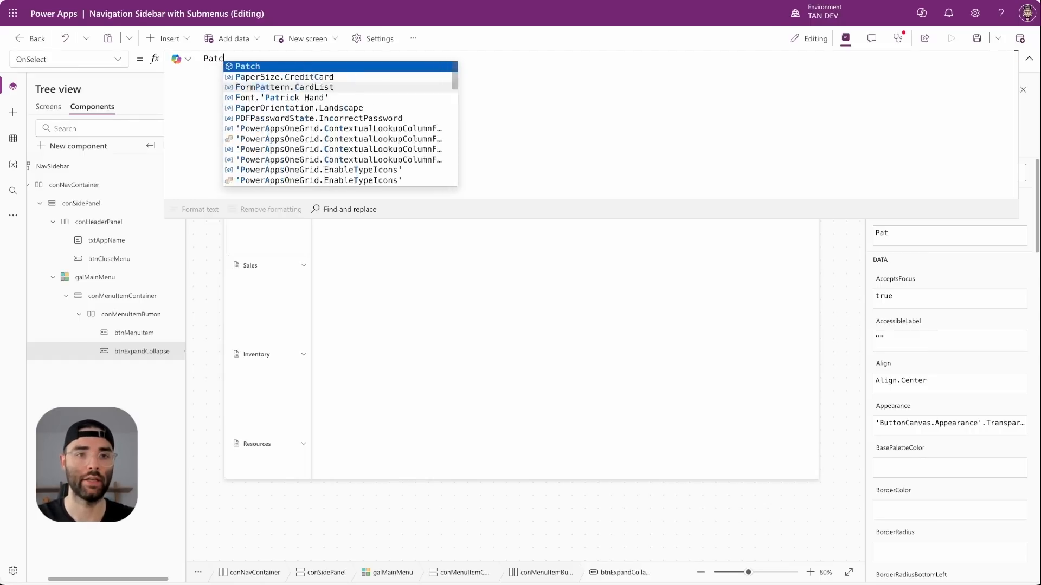
type("h(colNavigationItems")
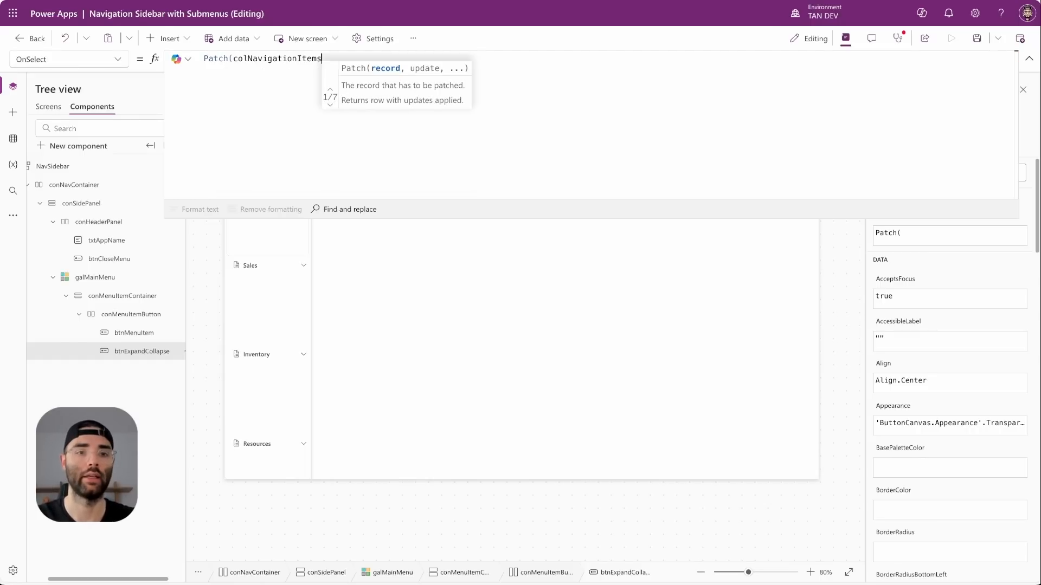
type(", This")
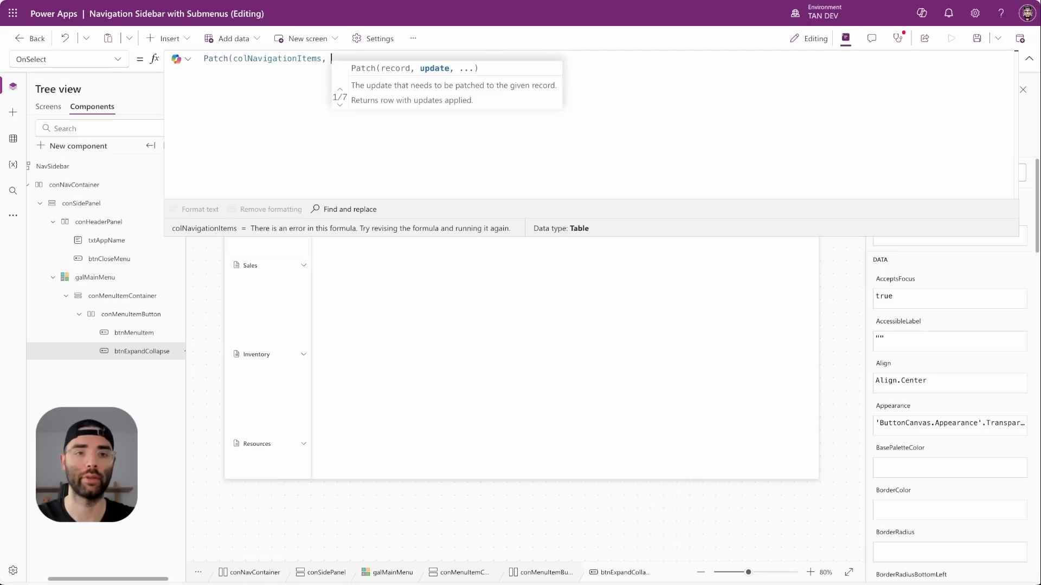
type("em")
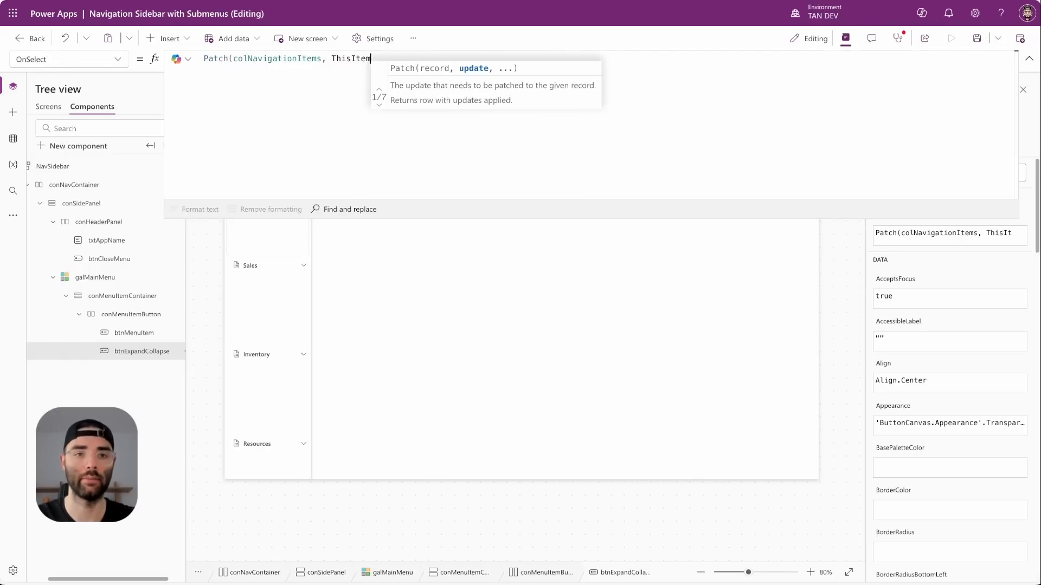
type(", {Edxpan")
key("BackSpace")
key("BackSpace")
key("BackSpace")
key("BackSpace")
key("BackSpace")
type("xpanded:")
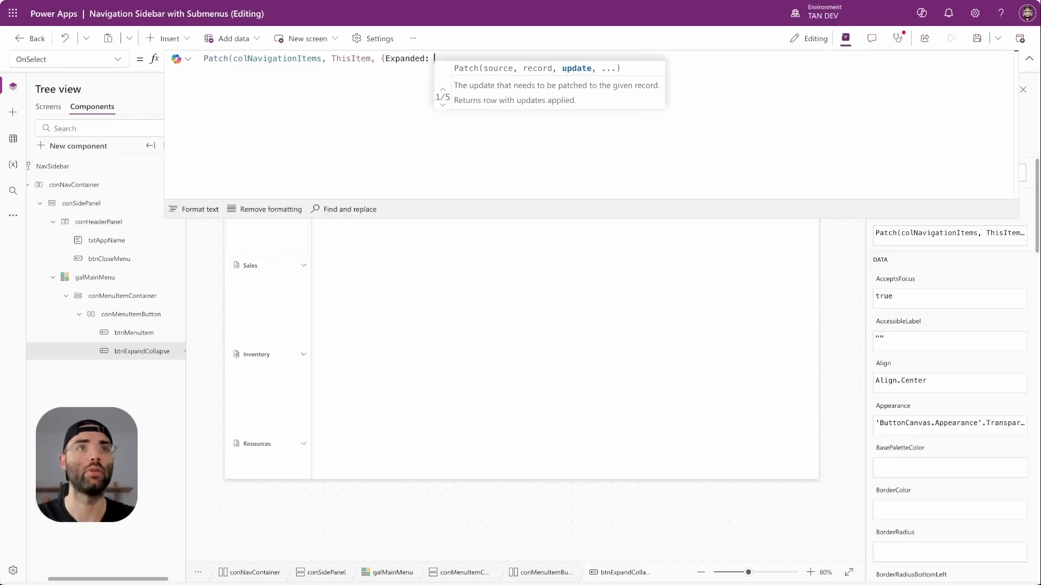
type(" !ThisItem.Expa")
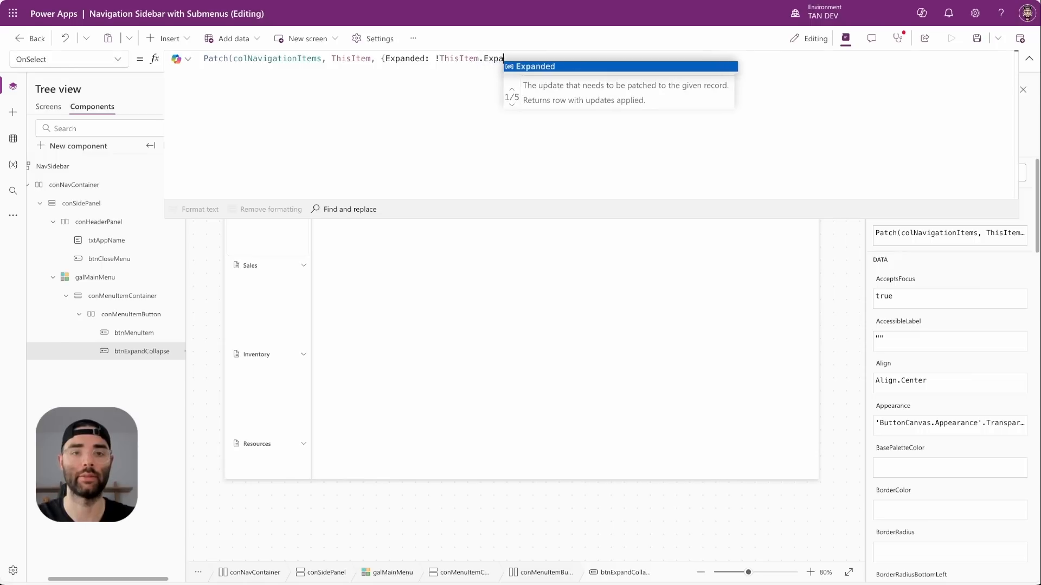
key("Tab")
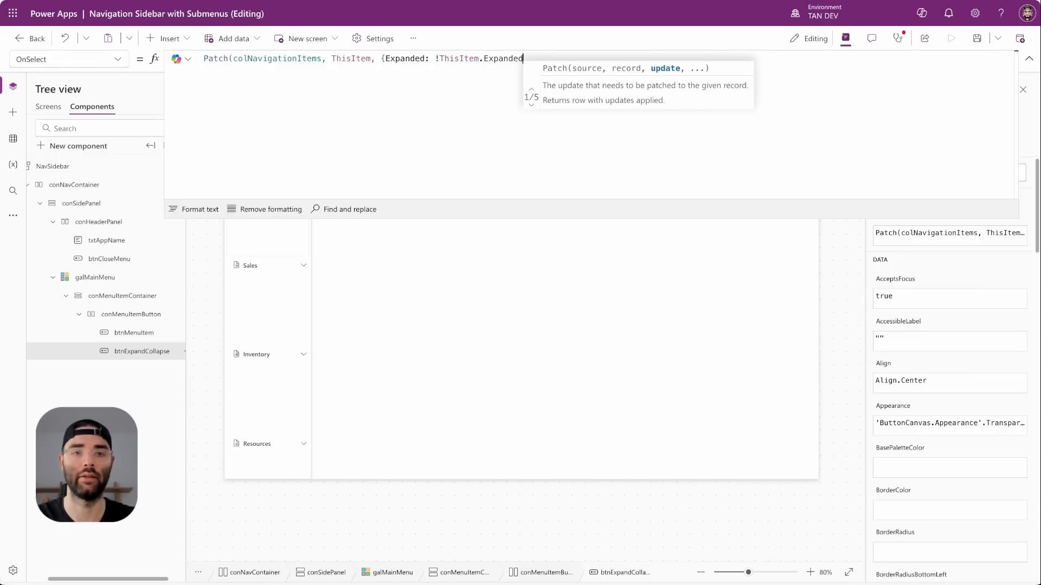
type("})")
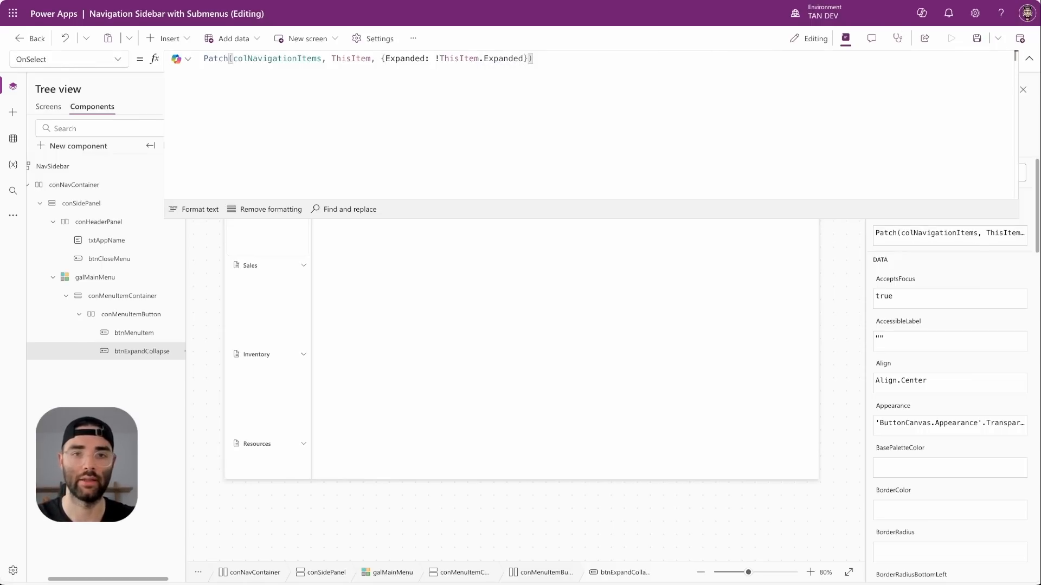
left_click(104, 362)
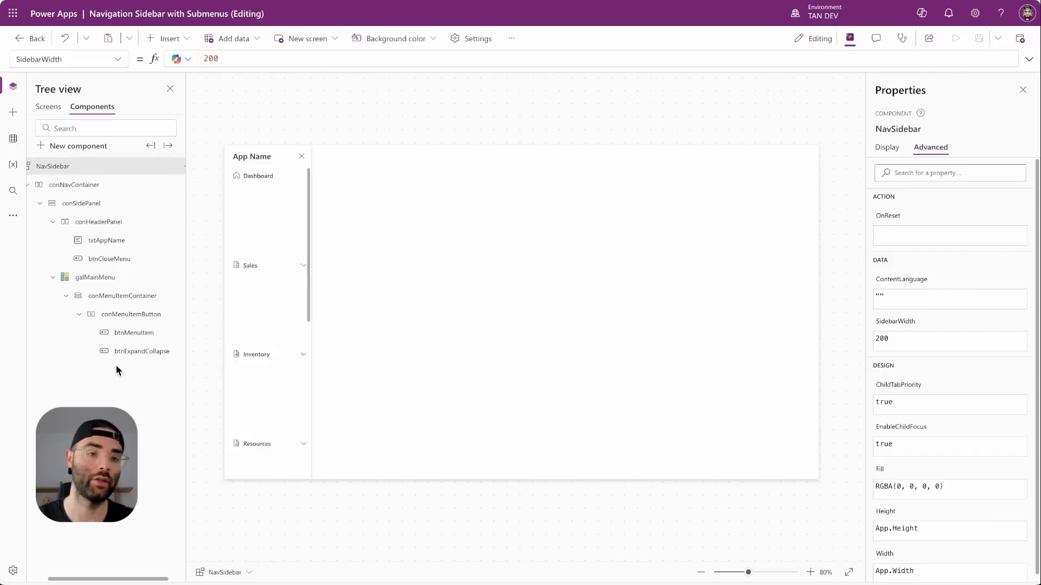
Step: Insert a blank flexible height gallery into conMenuItemContainer
left_click(112, 300)
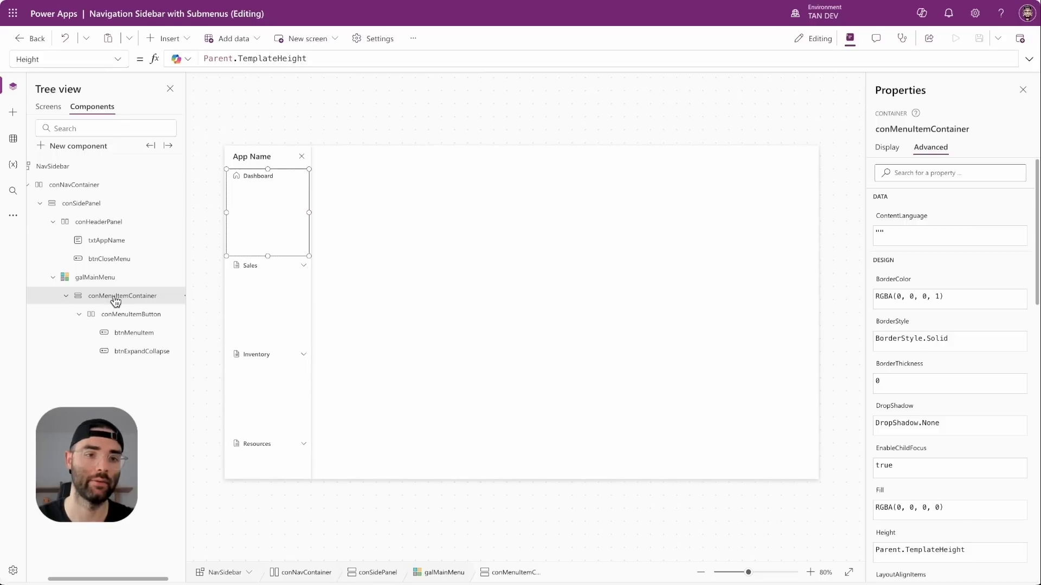
left_click(169, 42)
type("ga")
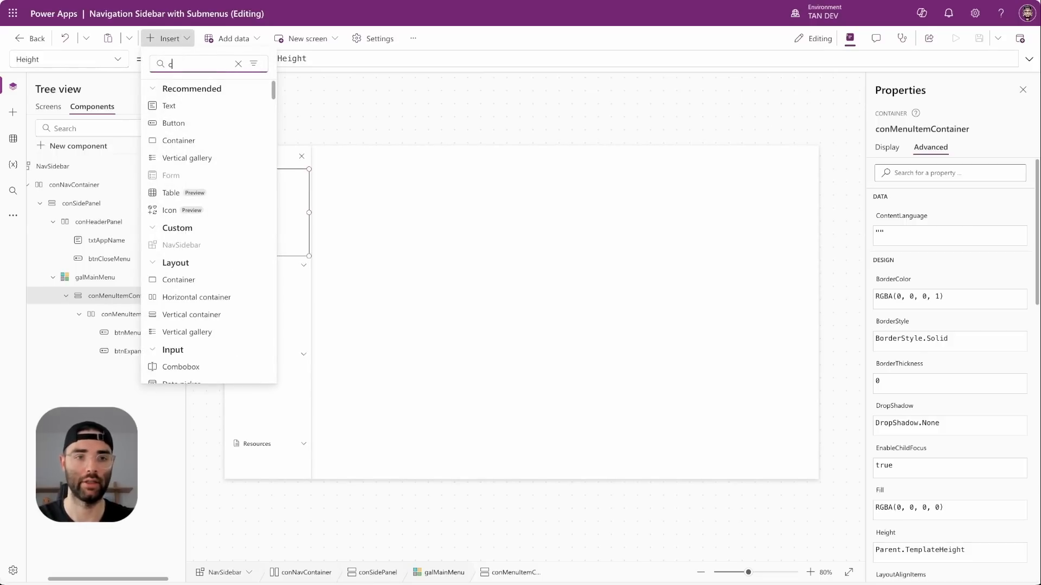
type("ll")
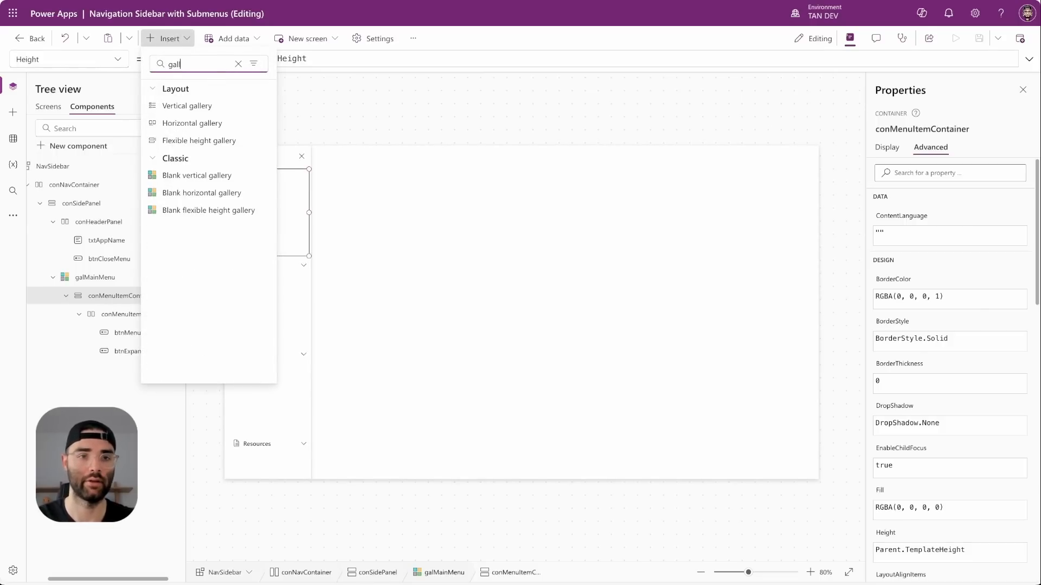
left_click(192, 213)
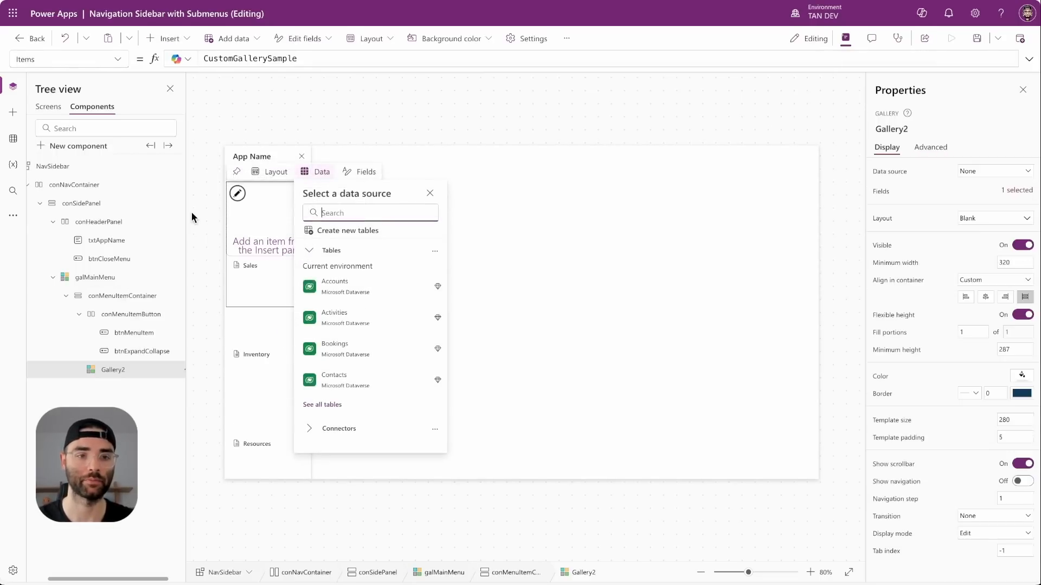
Step: Close the data source prompt and rename the new gallery in conMenuItemContainer to galSubmenu
left_click(120, 369)
double_click(120, 369)
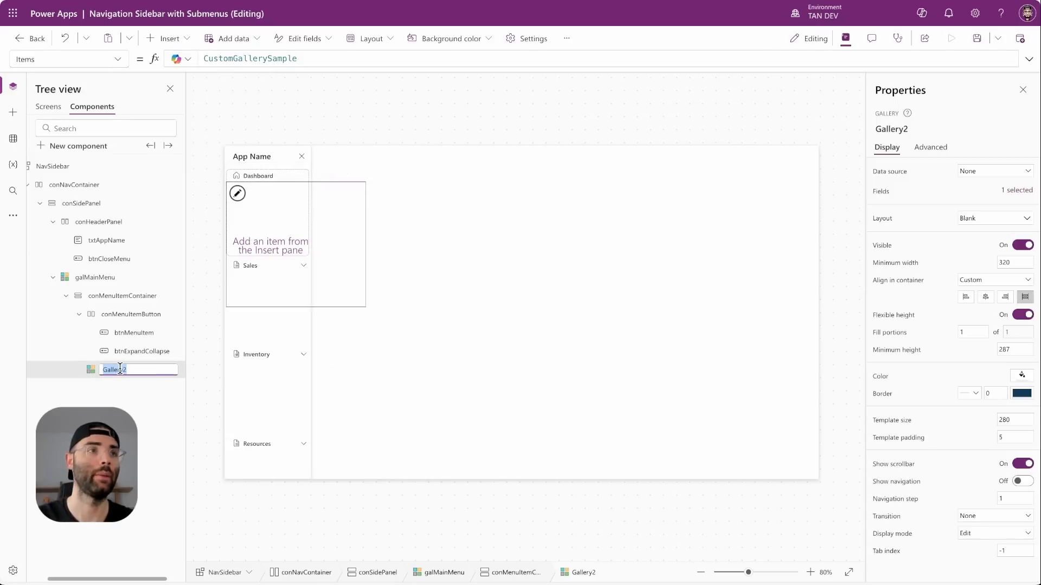
type("galSubMenu")
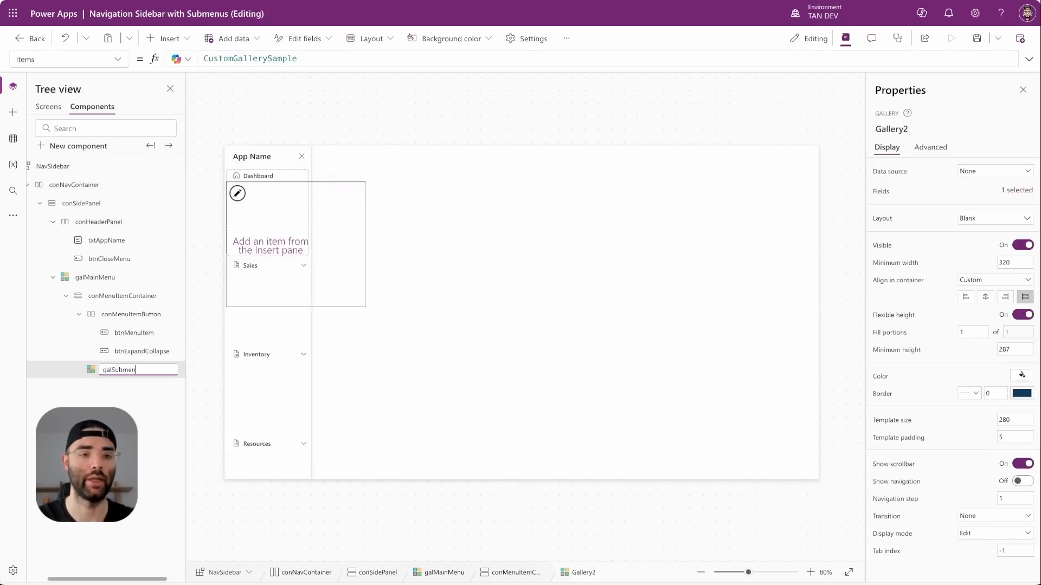
key("Return")
Step: Set galSubmenu's Items property to ThisItem.Submenu
left_click(332, 60)
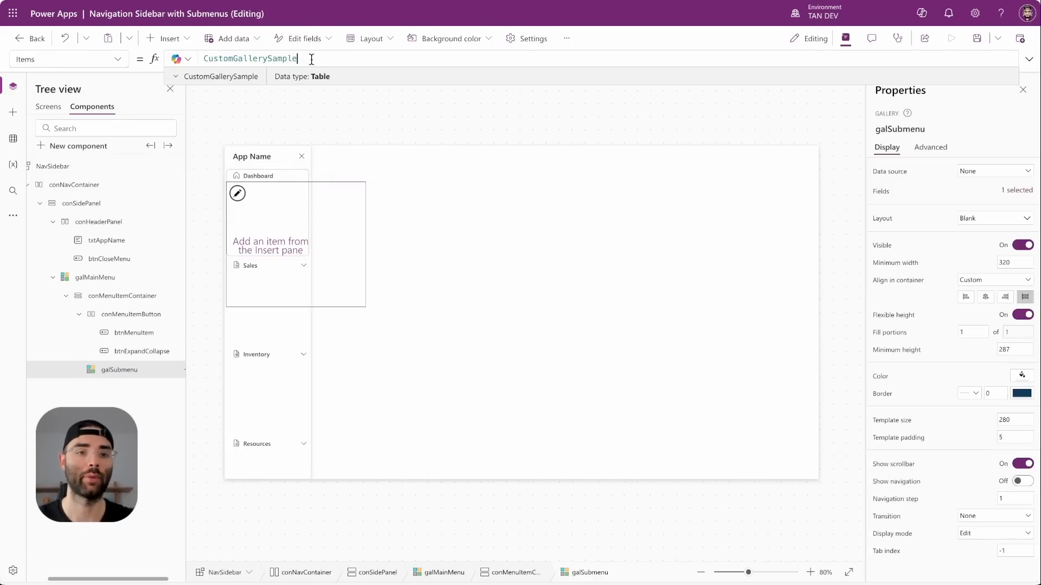
left_click_drag(332, 60, 102, 50)
type("ThisIte")
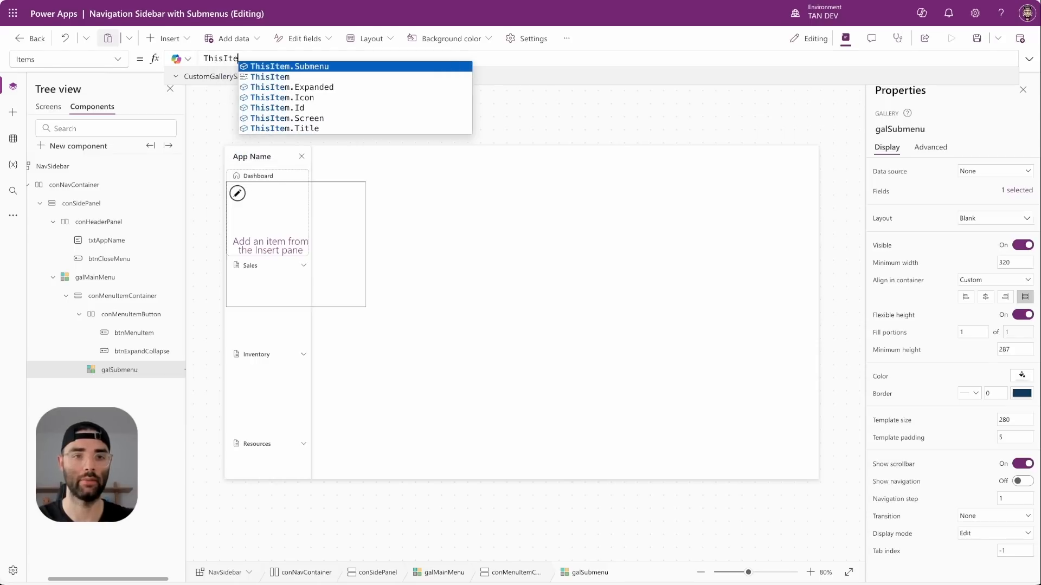
key("Tab")
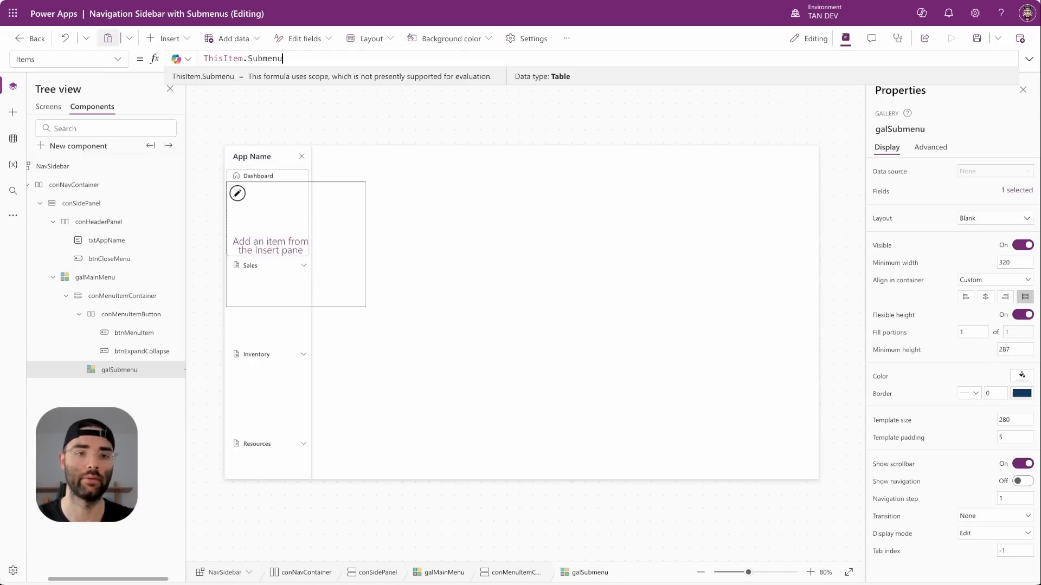
Step: Set galSubmenu's Visible property to ThisItem.Expanded
left_click(881, 247)
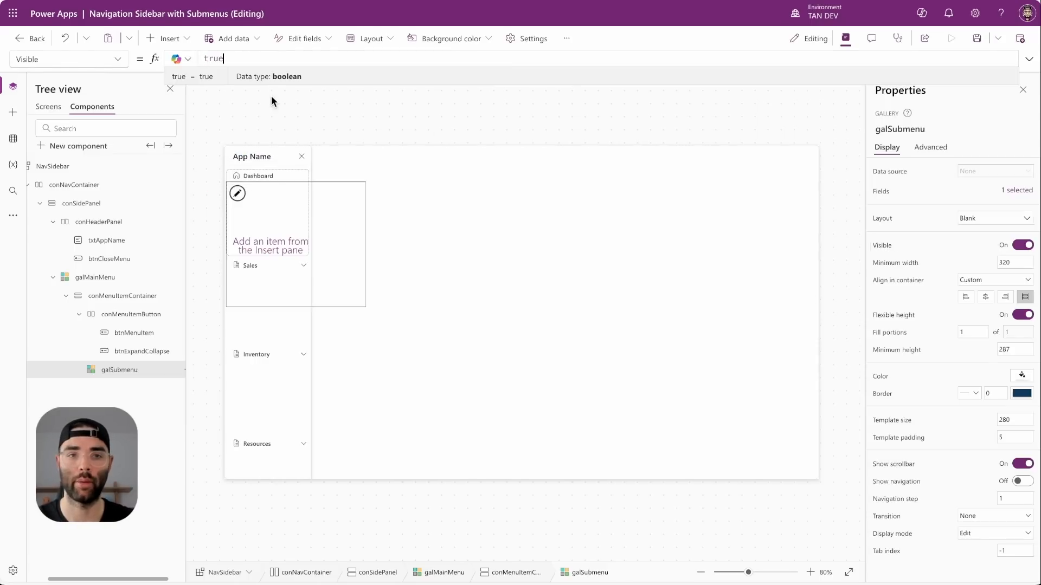
double_click(244, 63)
type("This")
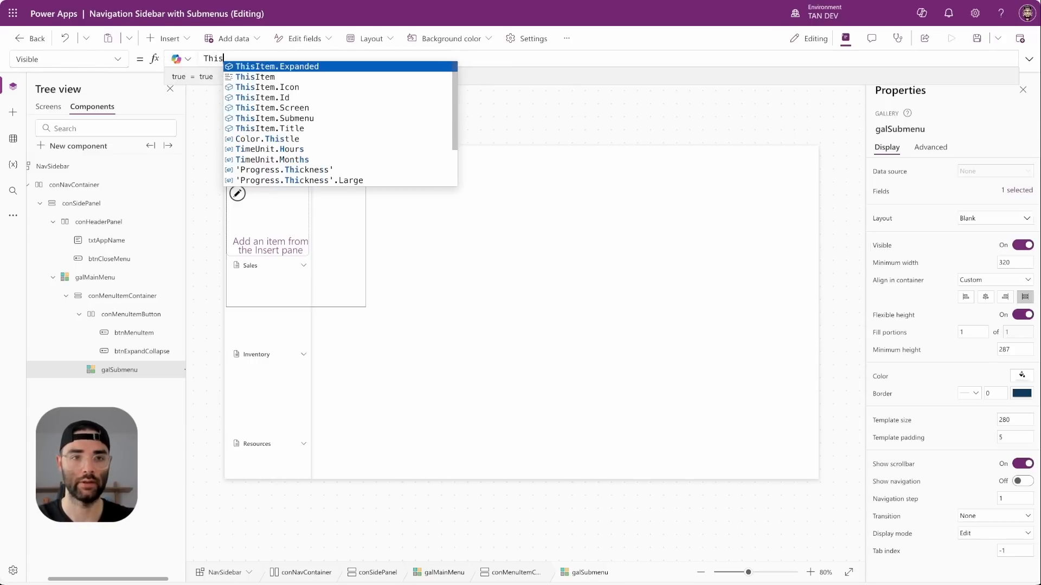
type("Item.Expanded")
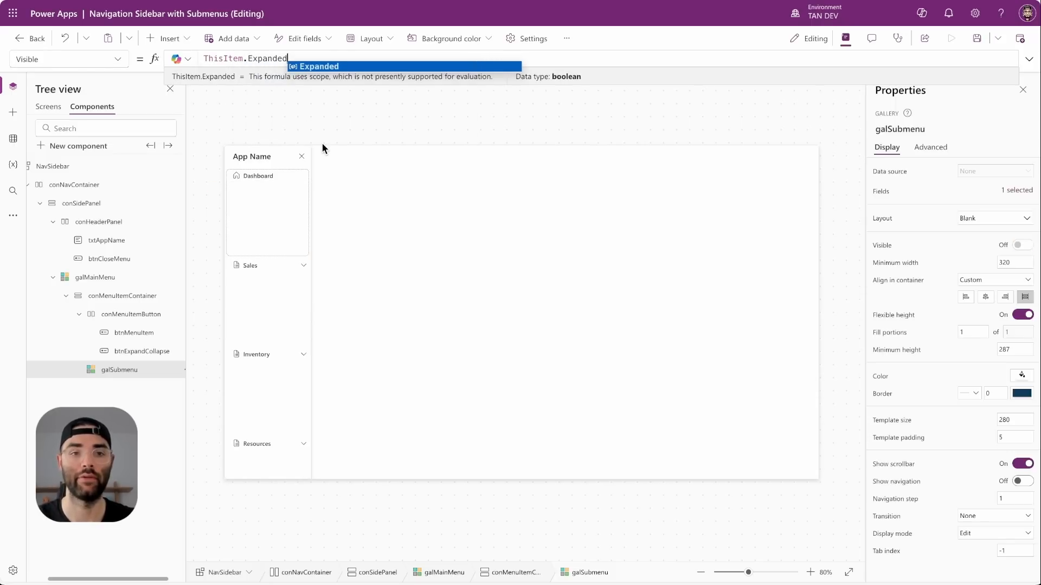
mouse_move(281, 209)
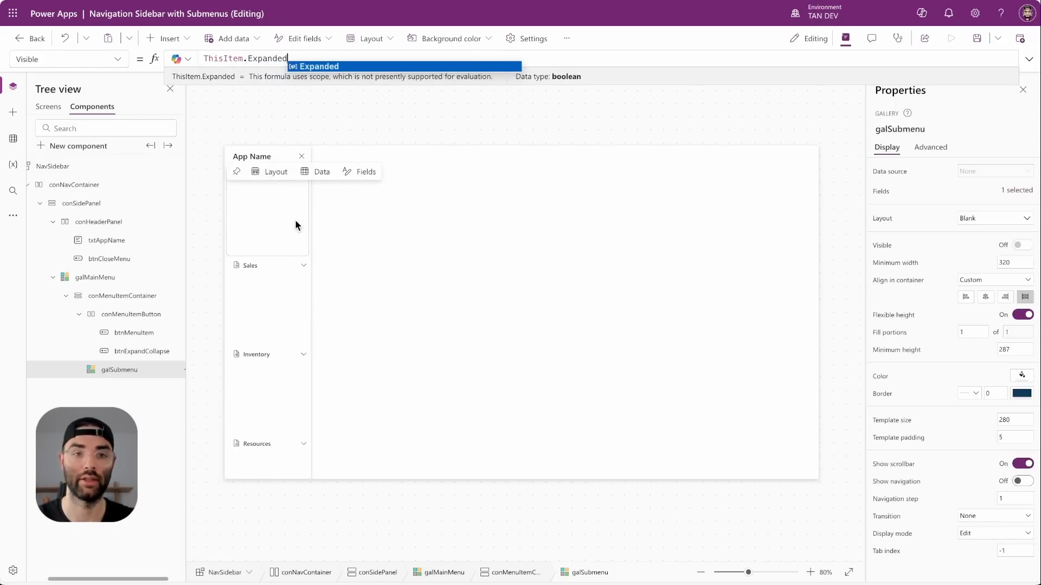
Step: Set galSubmenu's minimum width to 0 and turn off its flexible height
left_click(959, 261)
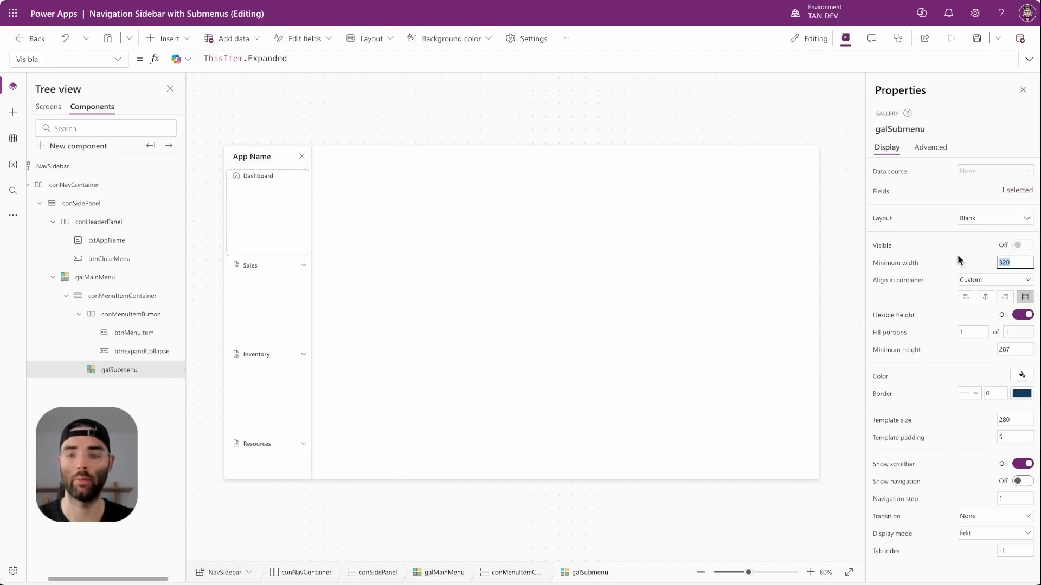
type("0")
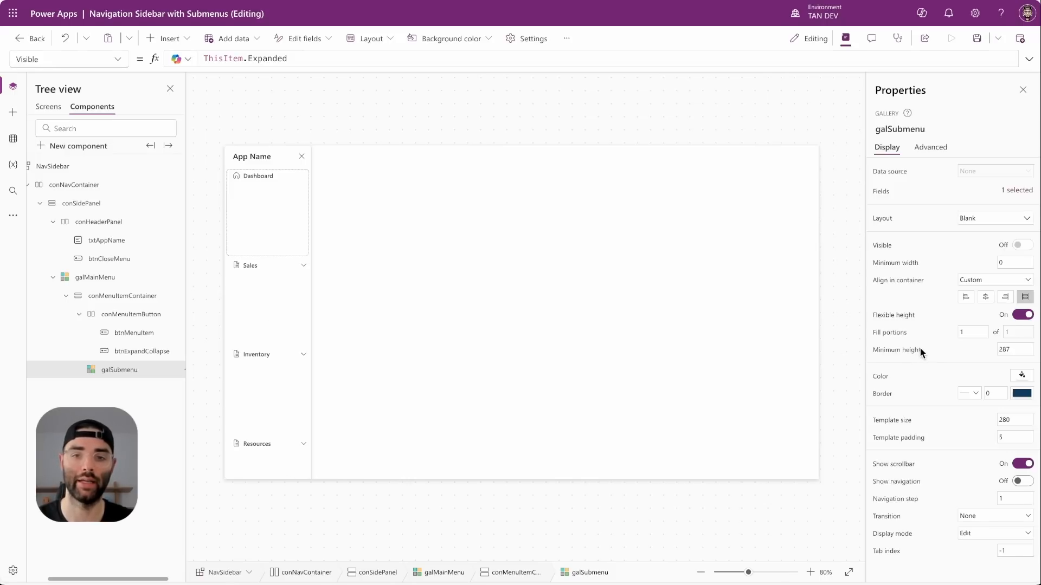
left_click(1026, 315)
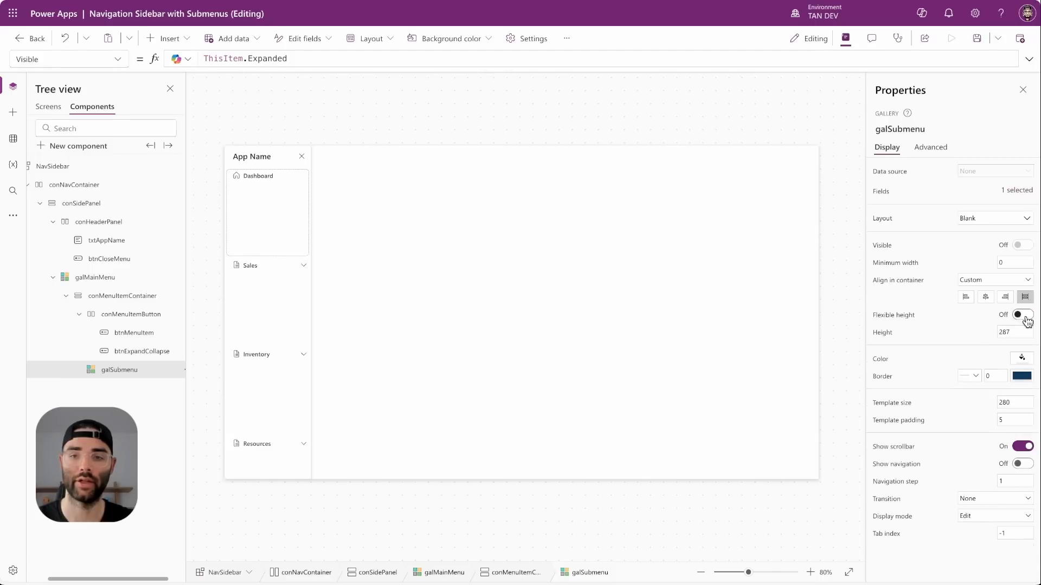
Step: Set galSubmenu's Height to the formula Self.AllItemsCount * Self.TemplateHeight
left_click(883, 339)
type("575")
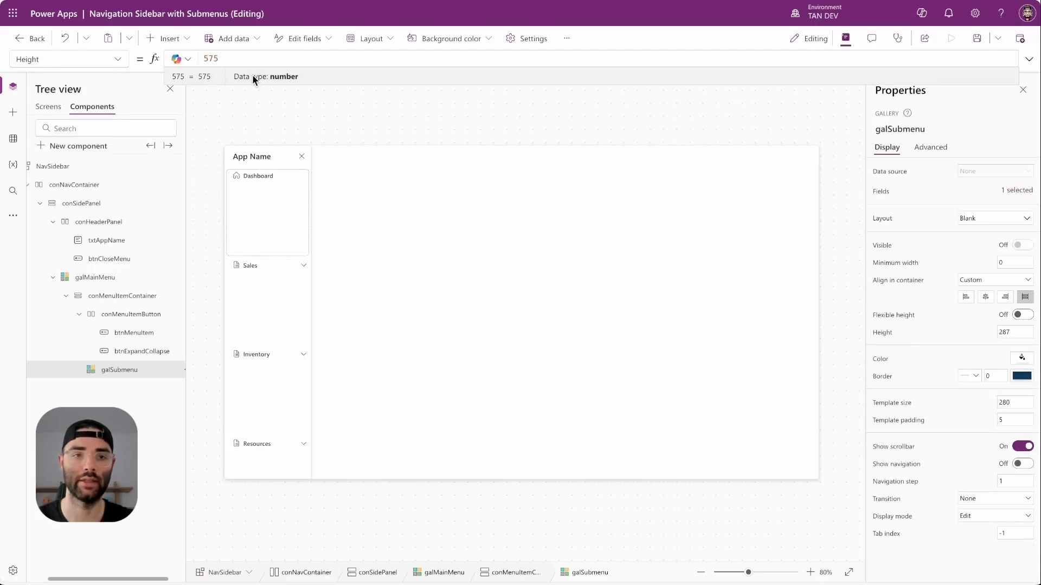
key("BackSpace")
key("BackSpace")
key("BackSpace")
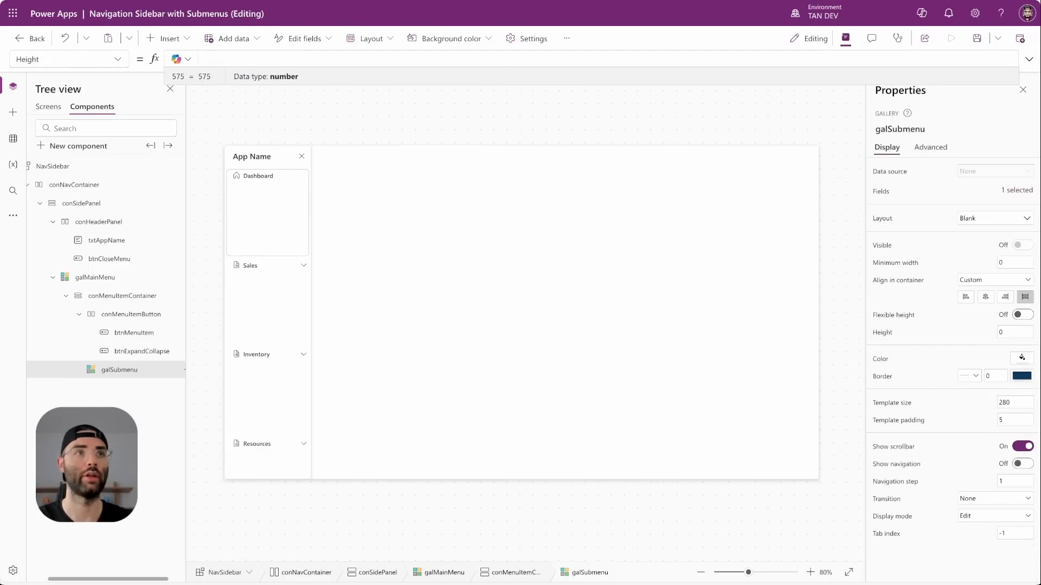
type("Self")
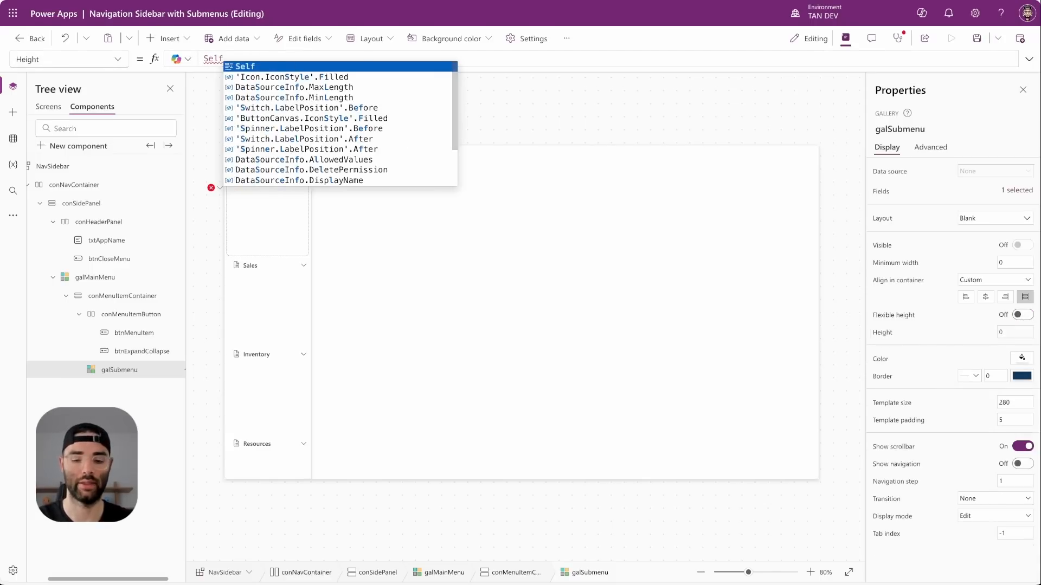
type(".All")
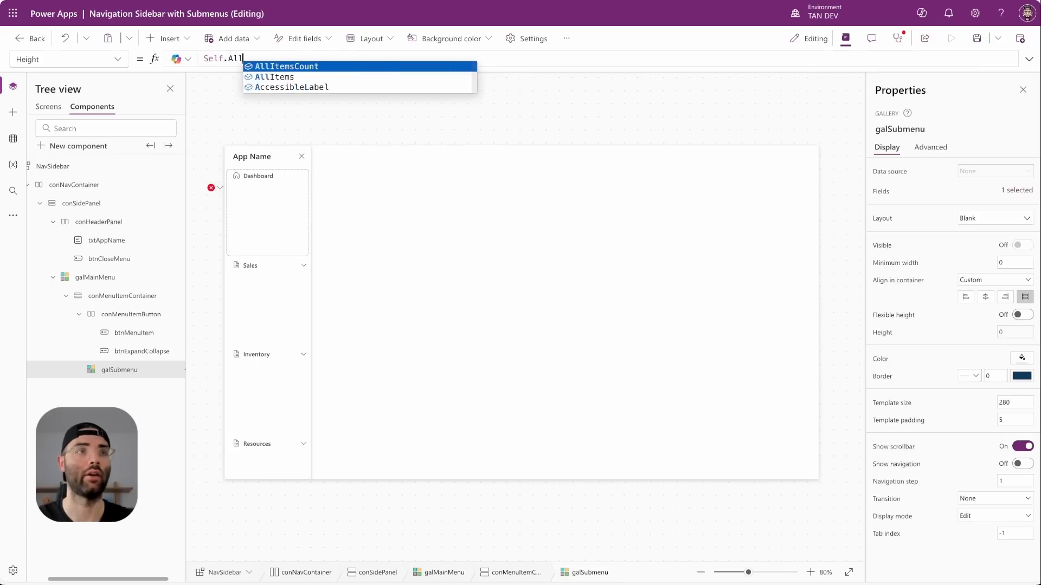
key("Tab")
type("* ")
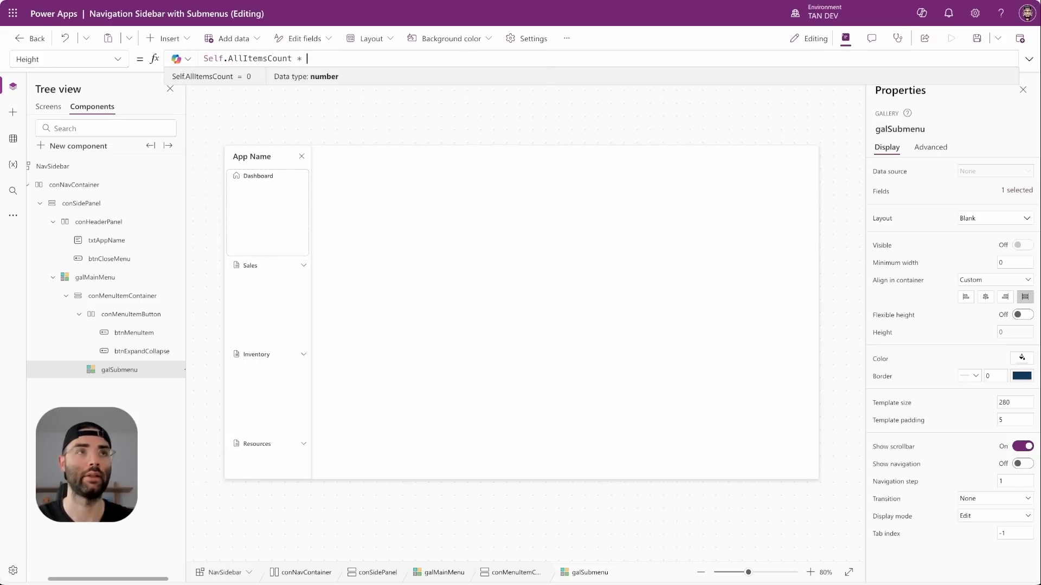
type("Self.Tep")
key("BackSpace")
key("Down")
key("Tab")
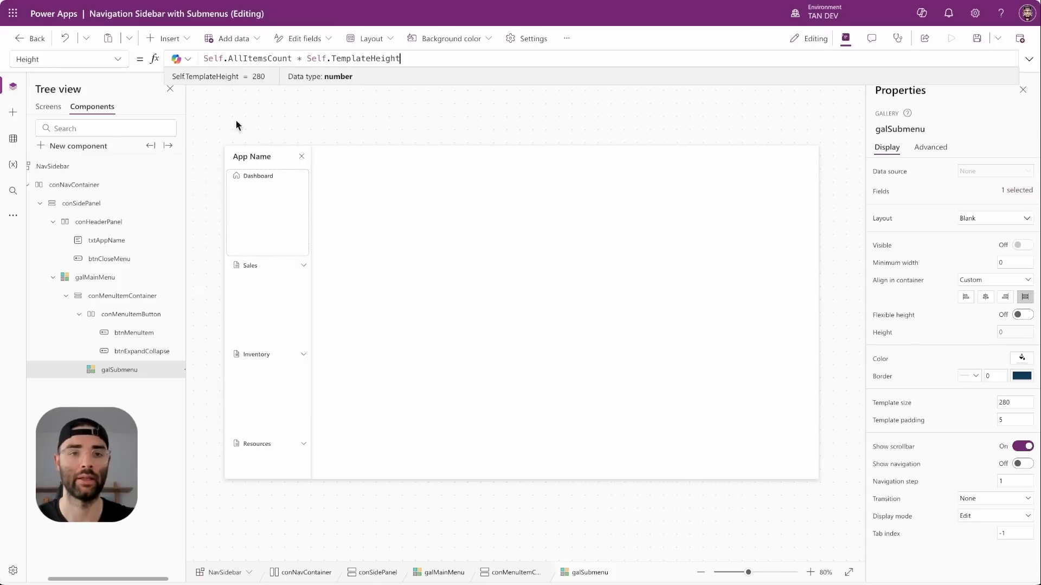
left_click(264, 179)
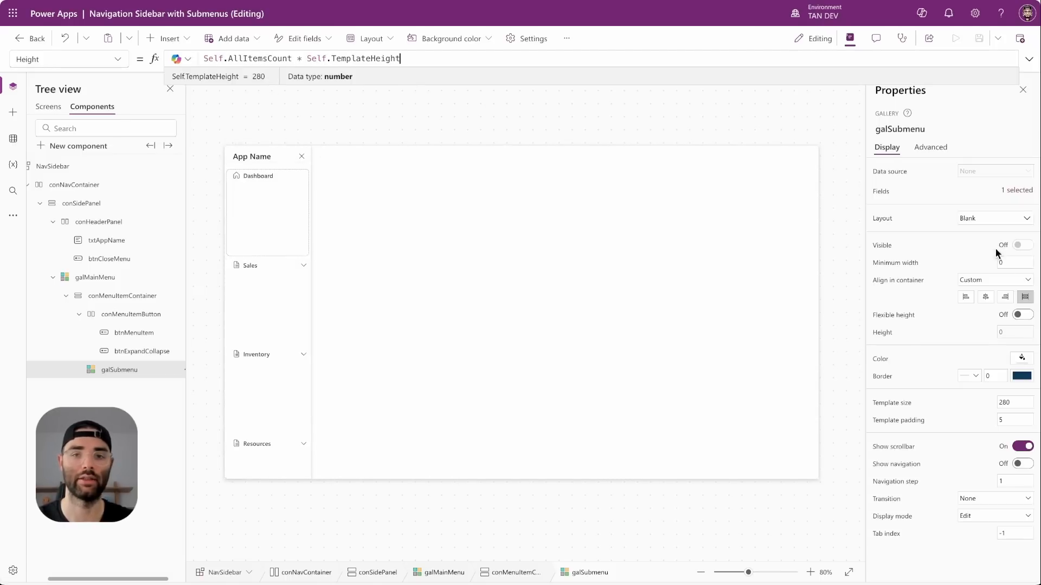
Step: Set galSubmenu's template size to 30 and its template padding to 0
left_click(1009, 402)
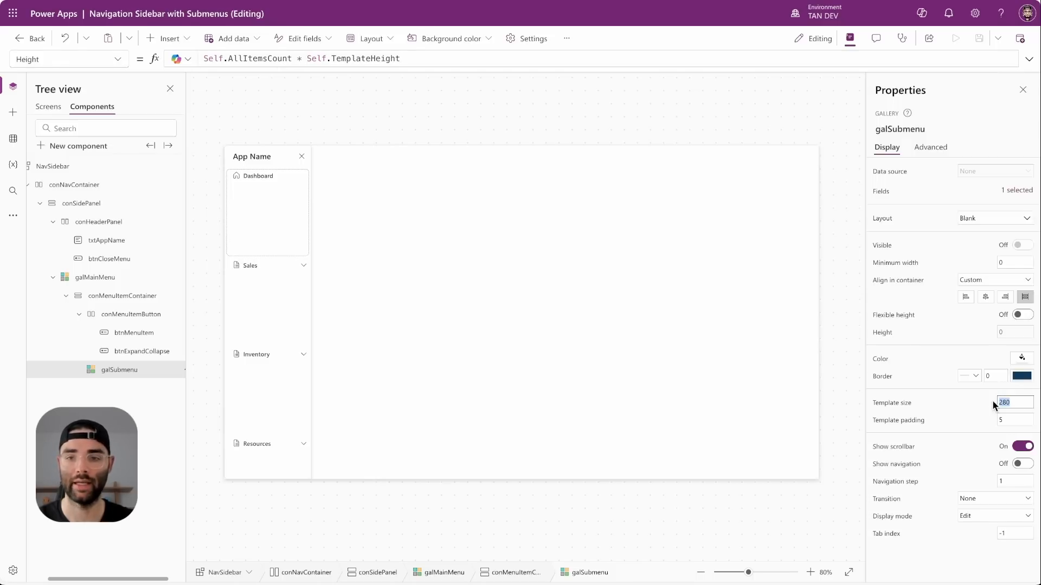
type("30")
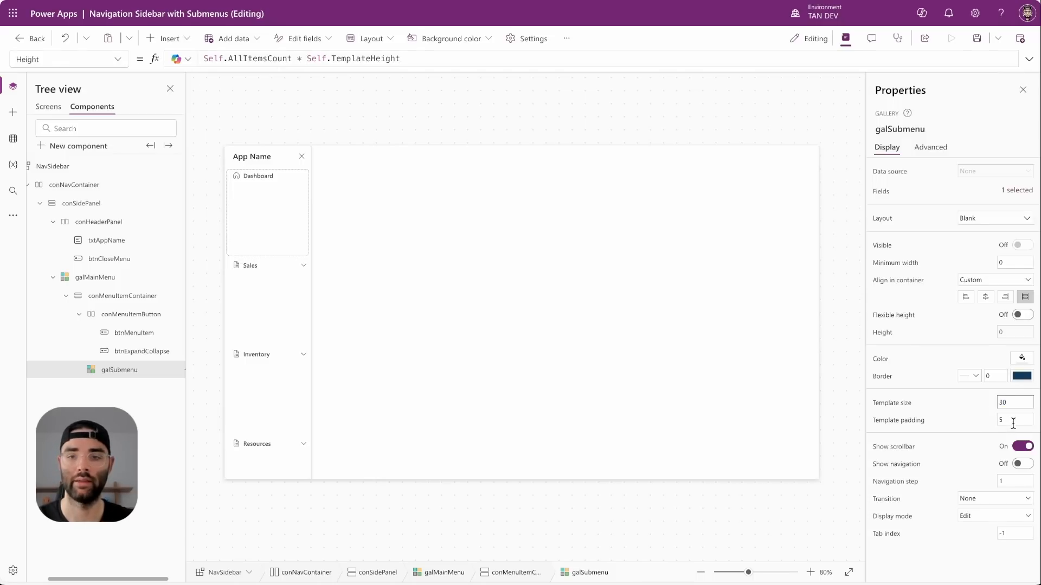
left_click(974, 414)
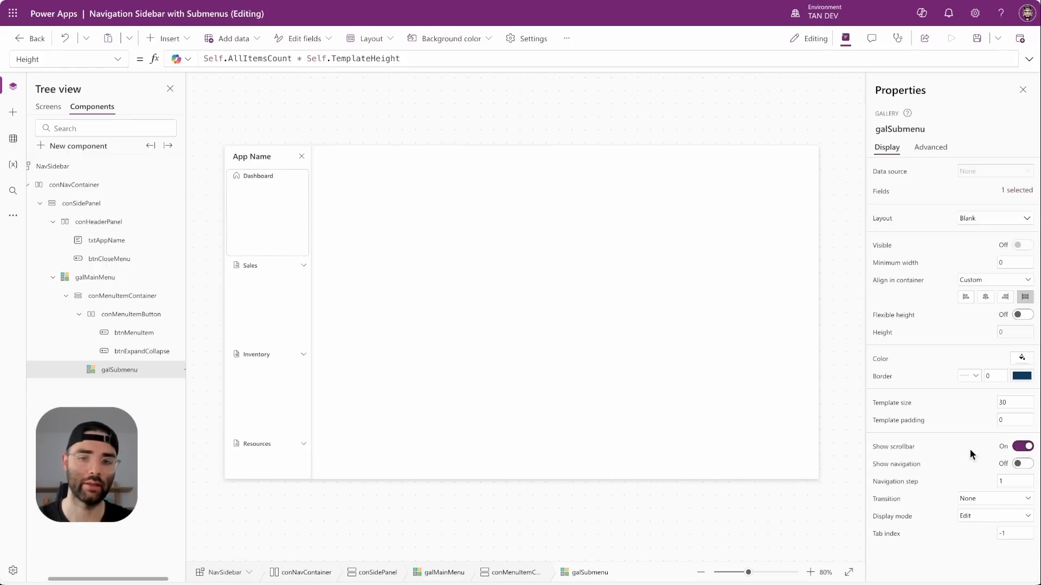
Step: Hide galSubmenu's scrollbar and set its LoadingSpinner property to LoadingSpinner.None
left_click(1020, 447)
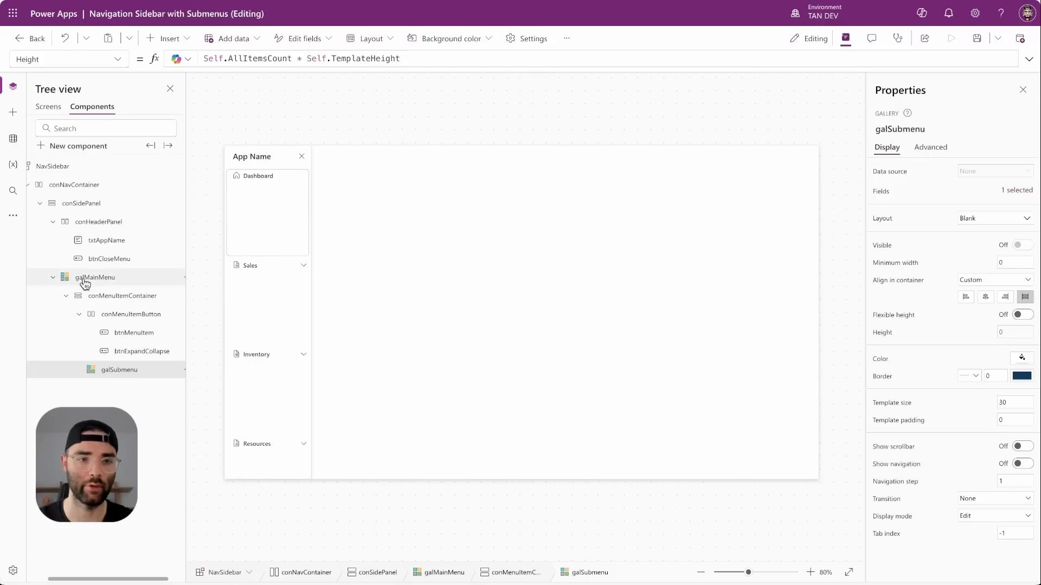
left_click(930, 147)
scroll(947, 461, "down", 10)
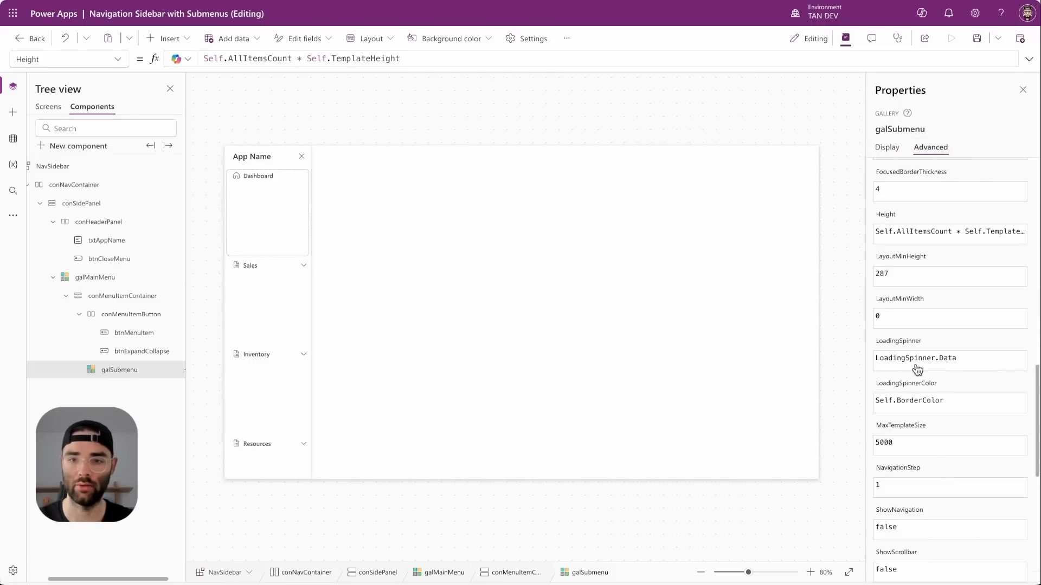
left_click(970, 359)
double_click(950, 358)
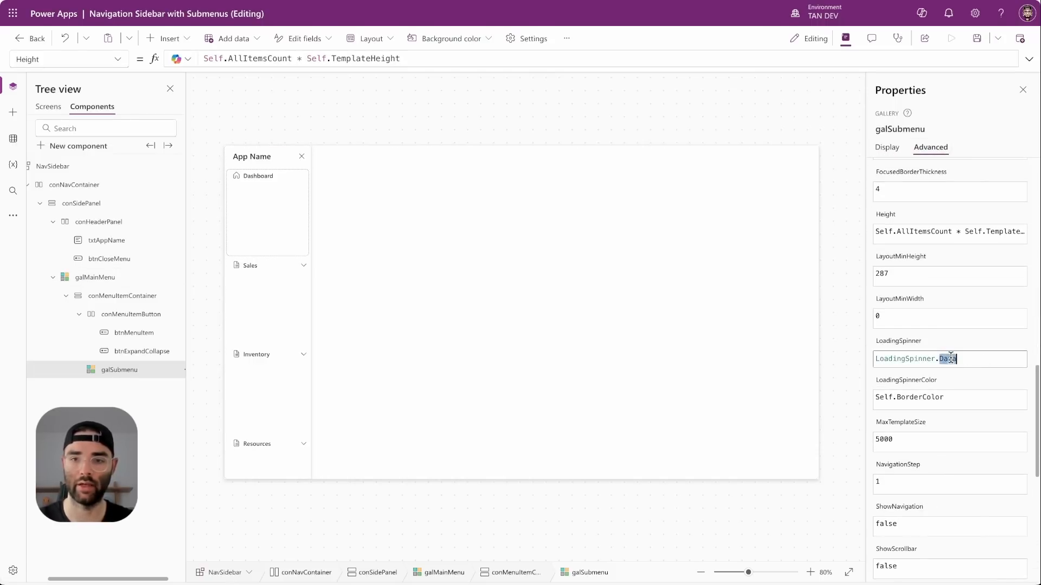
type("None")
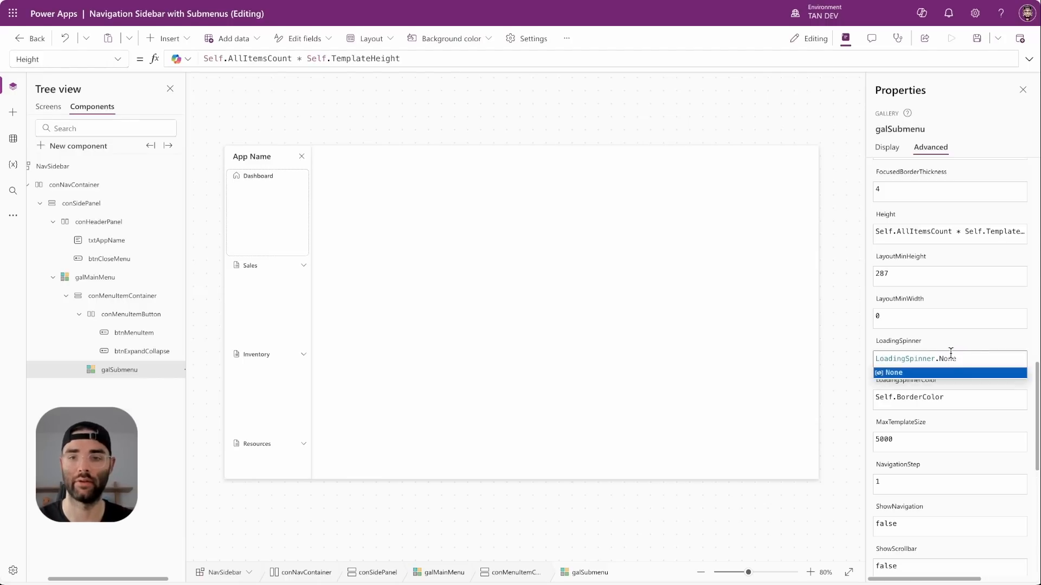
key("Return")
Step: Set galSubmenu's DelayItemLoading property to false
left_click(891, 305)
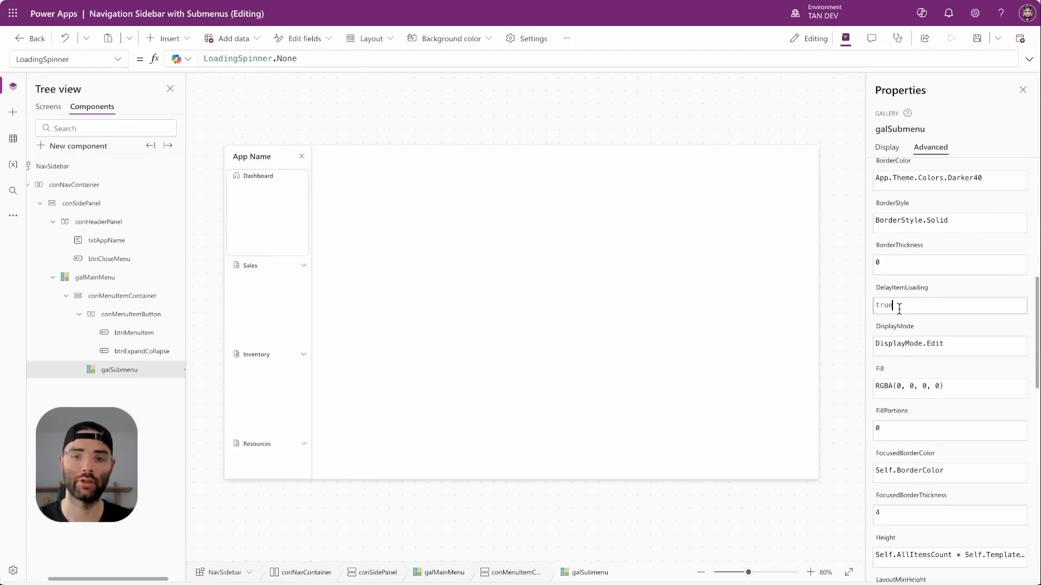
double_click(889, 306)
type("false")
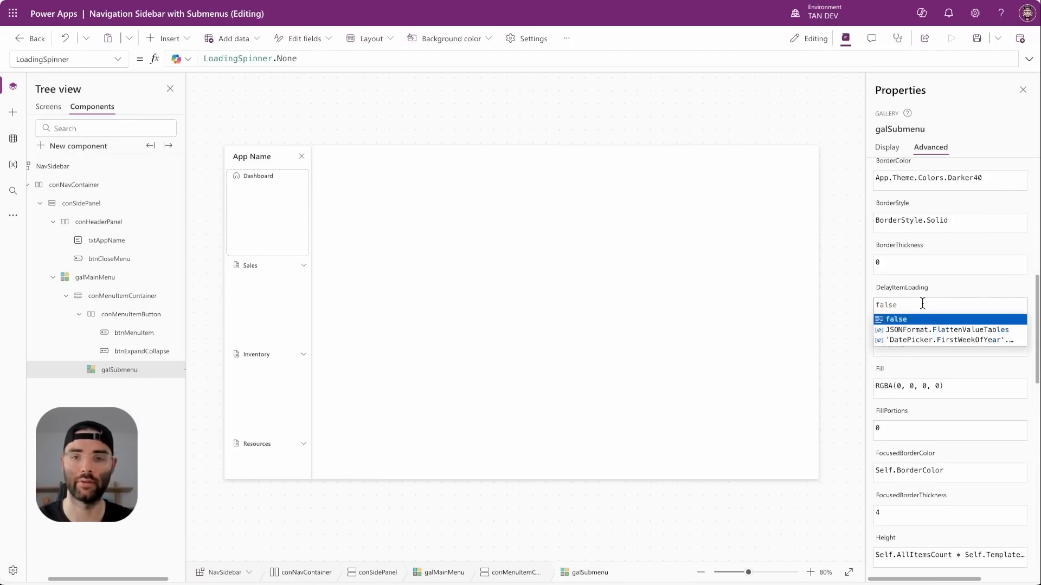
key("Return")
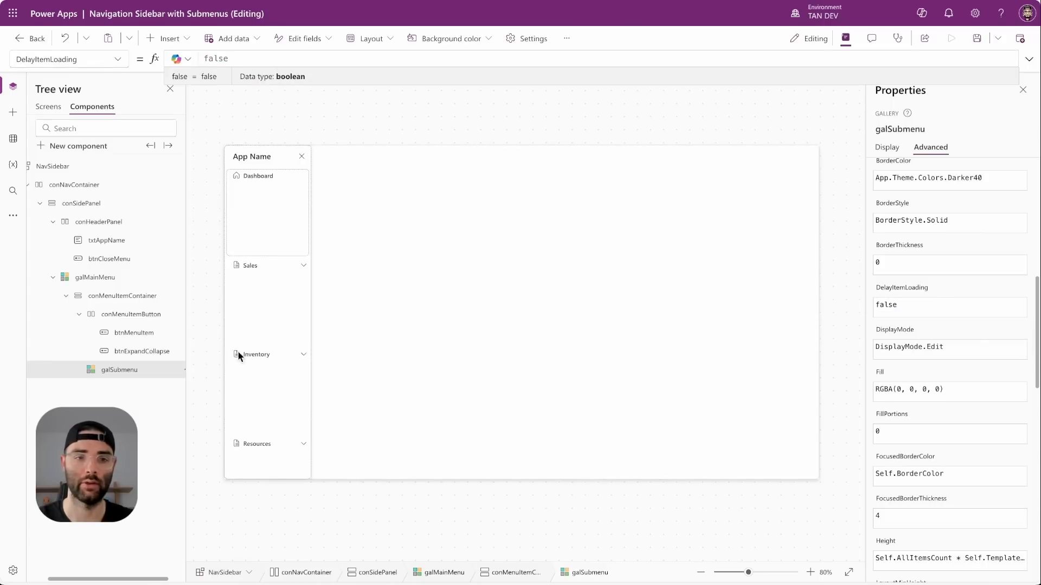
Step: Set galMainMenu's DelayItemLoading property to false
left_click(69, 277)
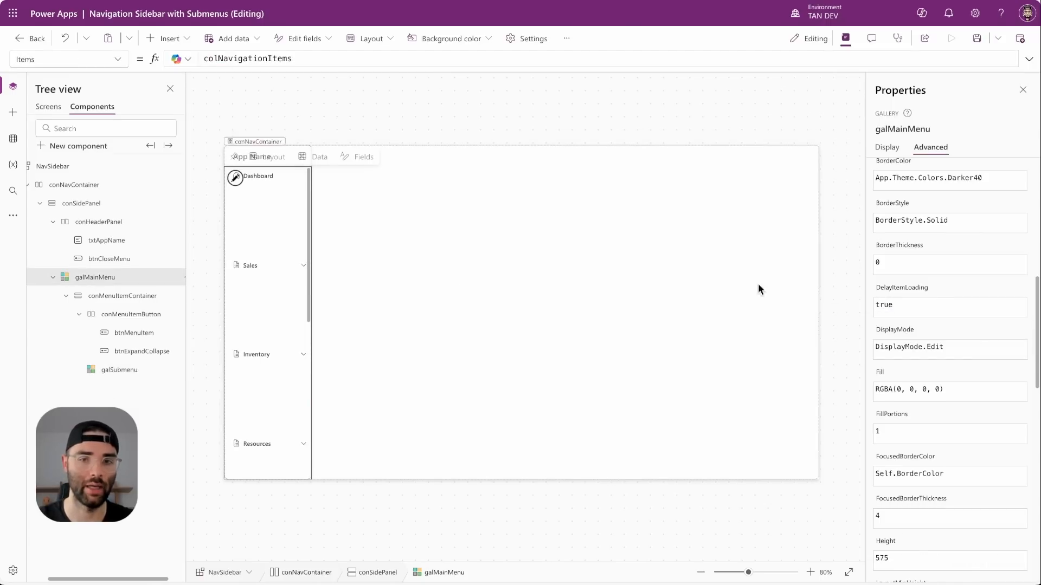
left_click(912, 305)
left_click_drag(913, 304, 846, 307)
type("false")
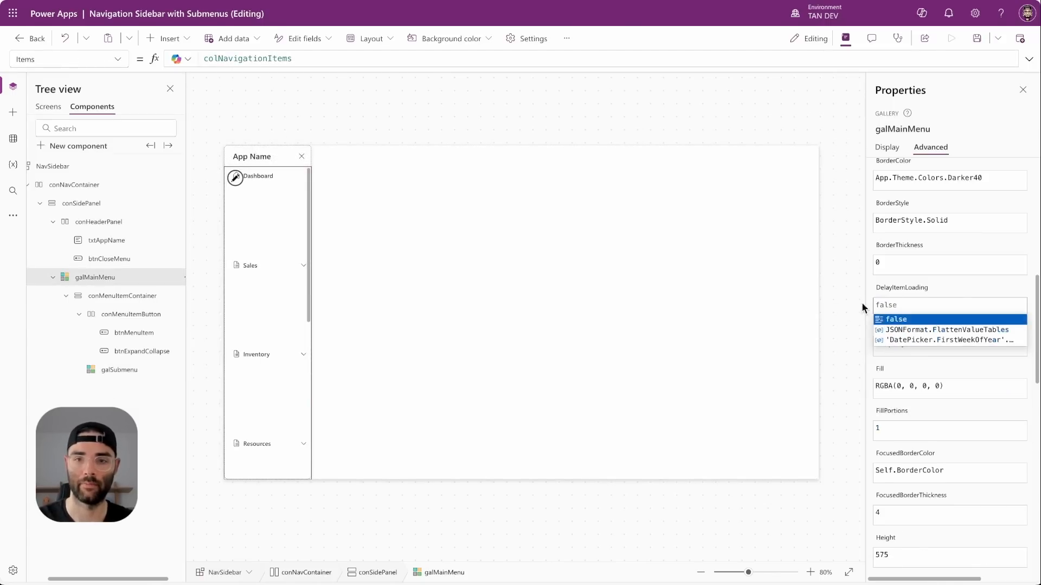
key("Return")
scroll(962, 295, "down", 5)
Step: Set galSubmenu's Visible property to true and comment out the existing ThisItem.Expanded formula behind it
left_click(136, 370)
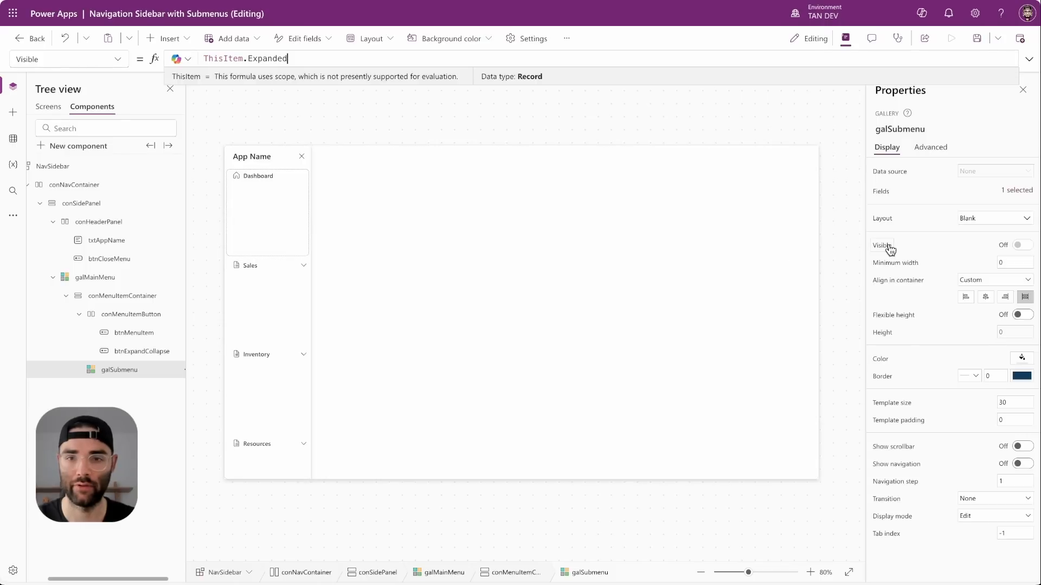
left_click(204, 58)
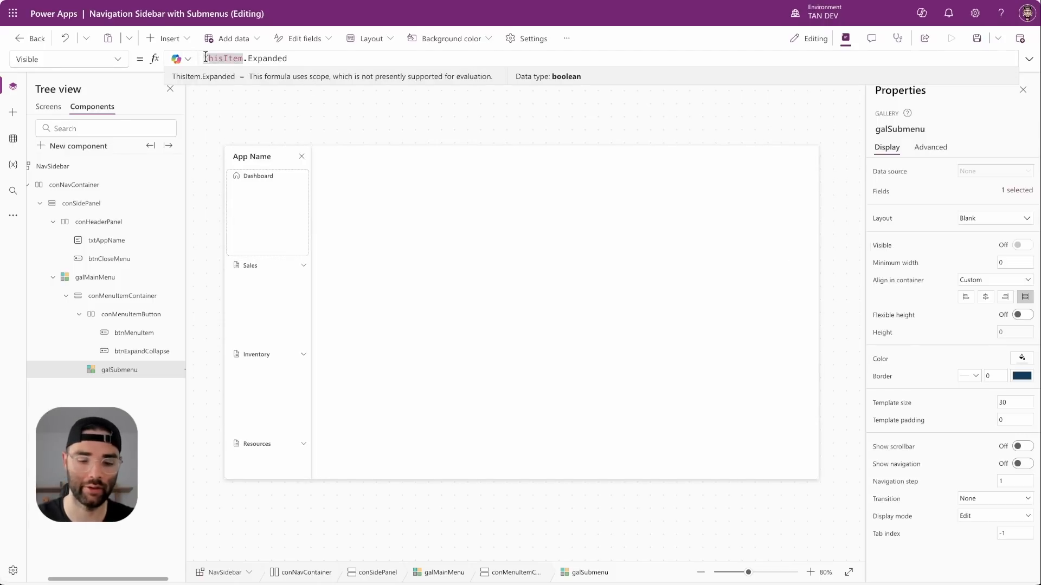
type("tru")
key("Tab")
type("//")
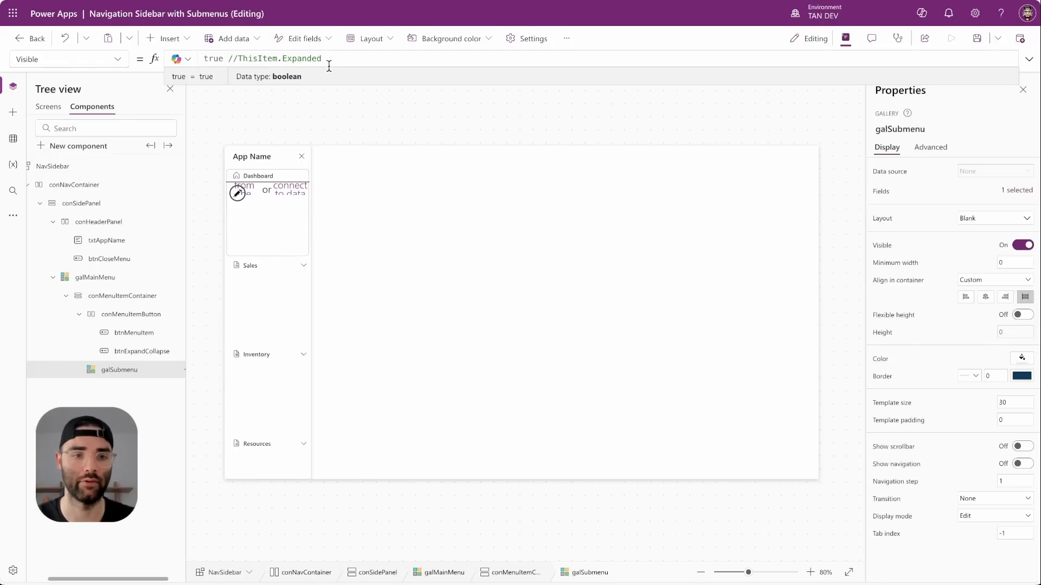
Step: Insert a horizontal container inside galSubmenu
left_click(259, 187)
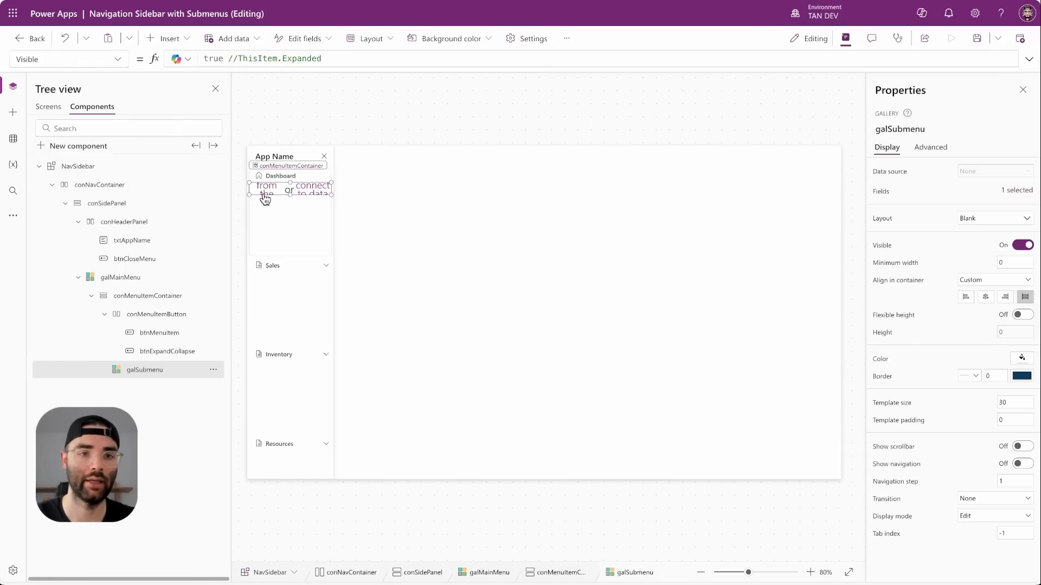
left_click(168, 38)
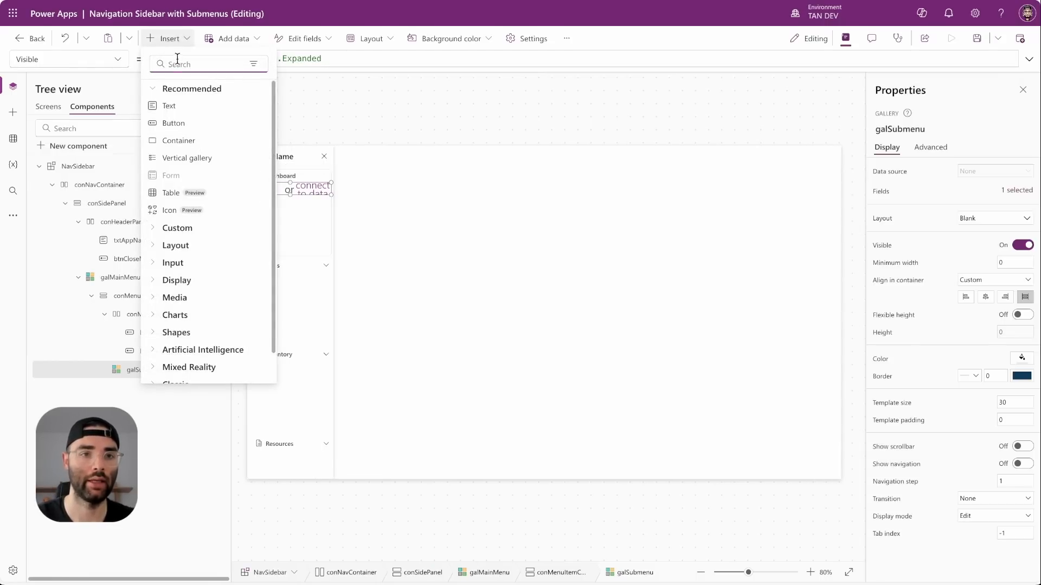
type("contain")
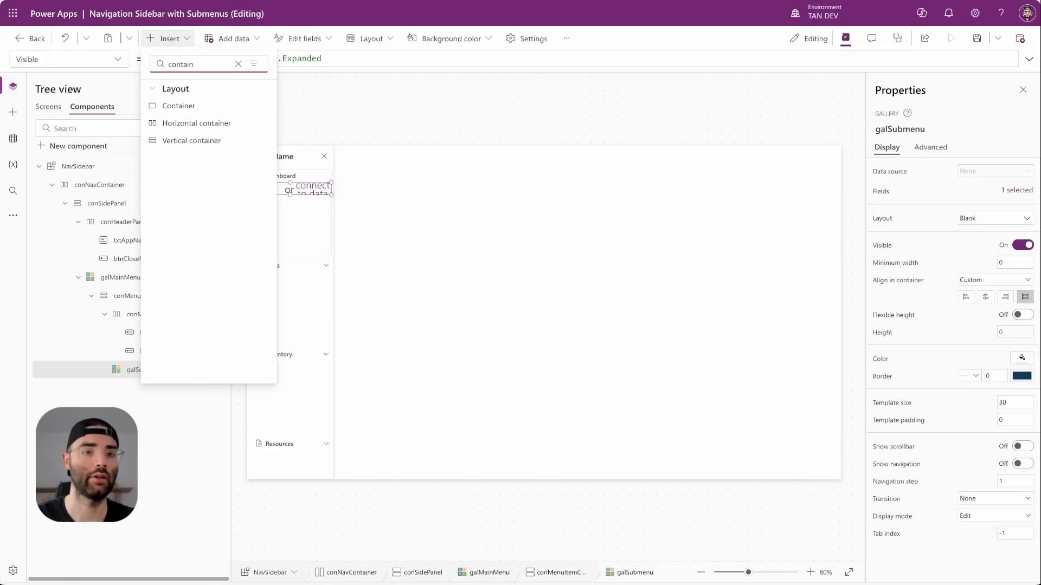
left_click(194, 125)
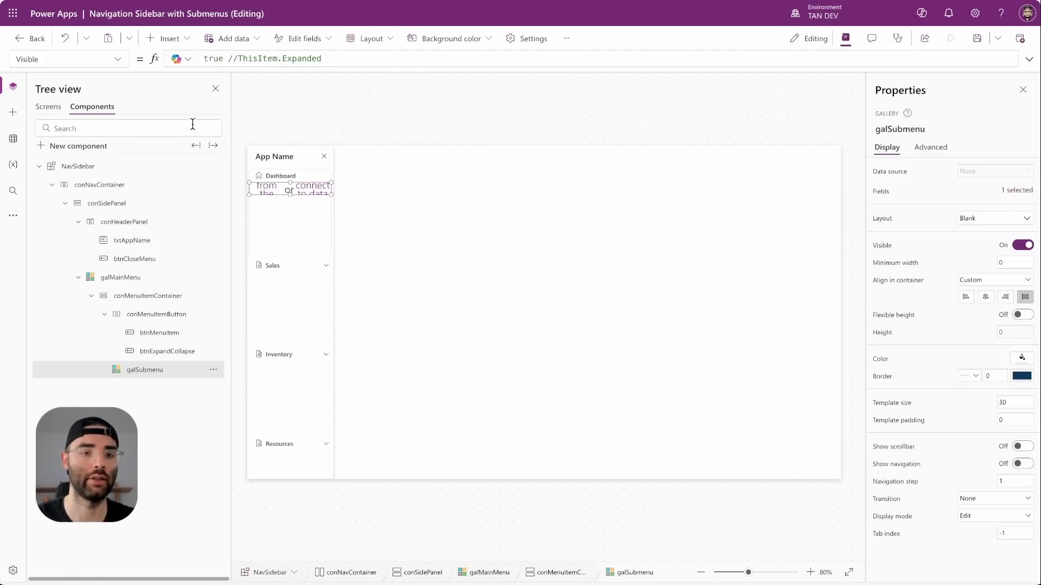
Step: Rename galSubmenu's new horizontal container as conSubmenuItemButton
double_click(157, 388)
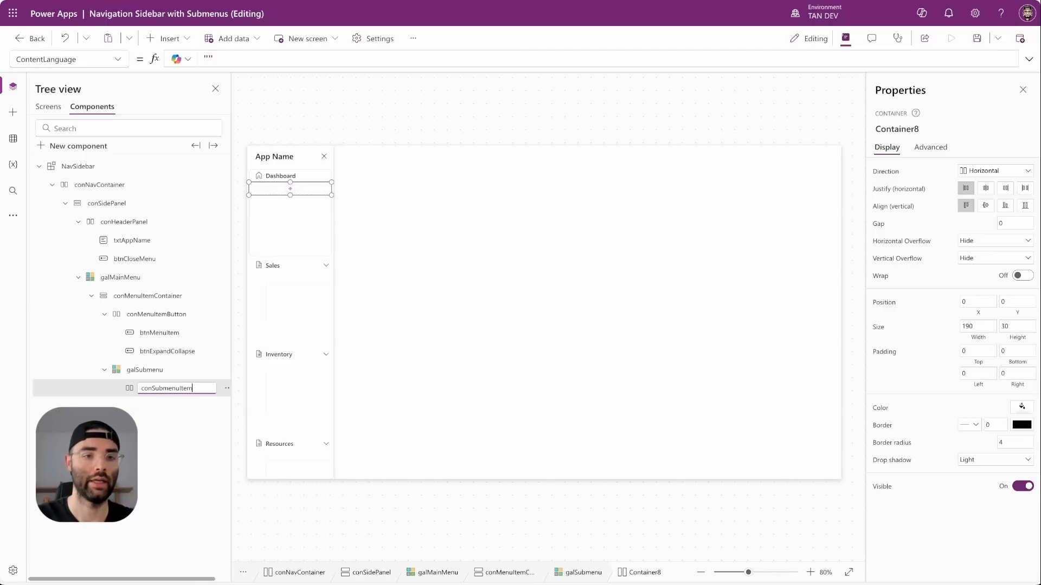
type("ono")
key("Return")
double_click(194, 386)
left_click(215, 389)
key("Return")
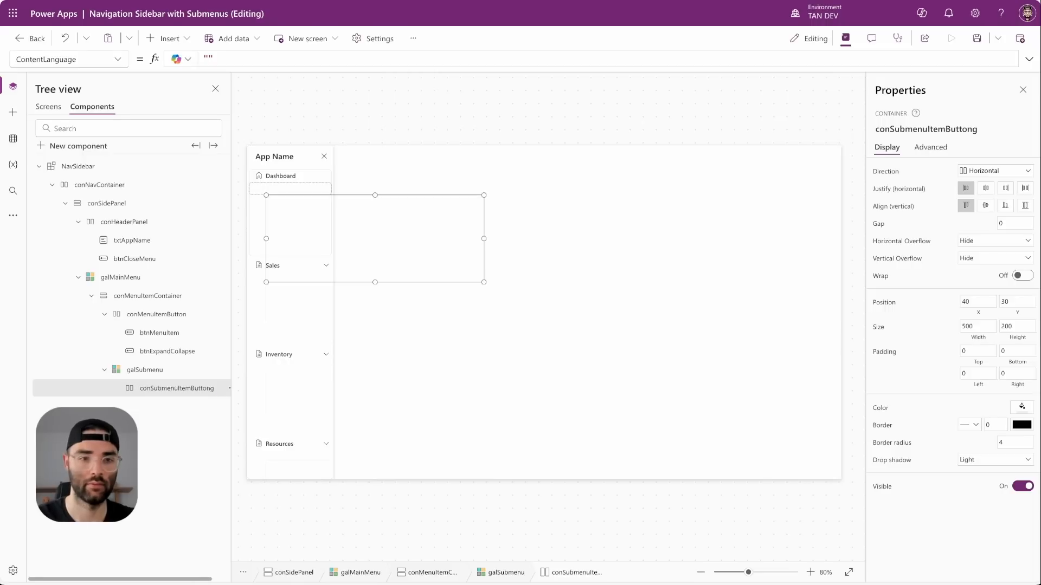
Step: Set conSubmenuItemButton's X and Y position to 0
left_click(978, 300)
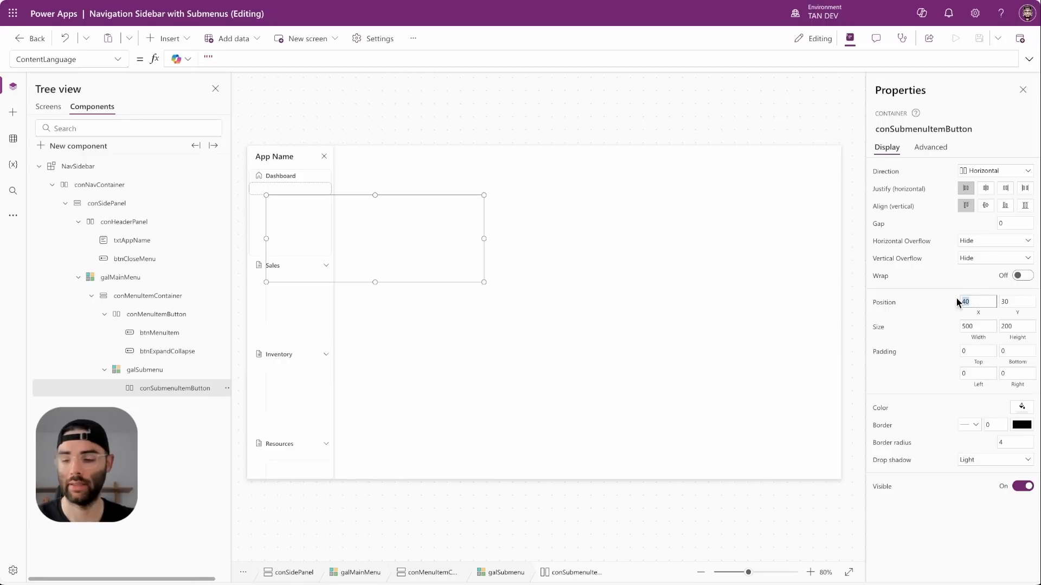
key("Tab")
type("0")
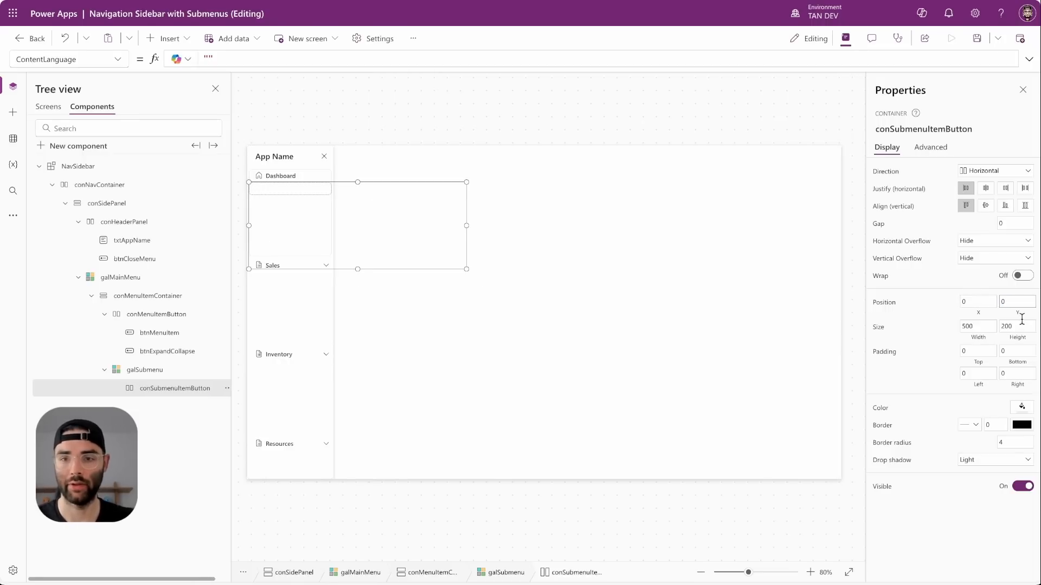
Step: Set conSubmenuItemButton's Width to the formula Parent.TemplateWidth and its height to 30
left_click(983, 328)
type("Parent.temp")
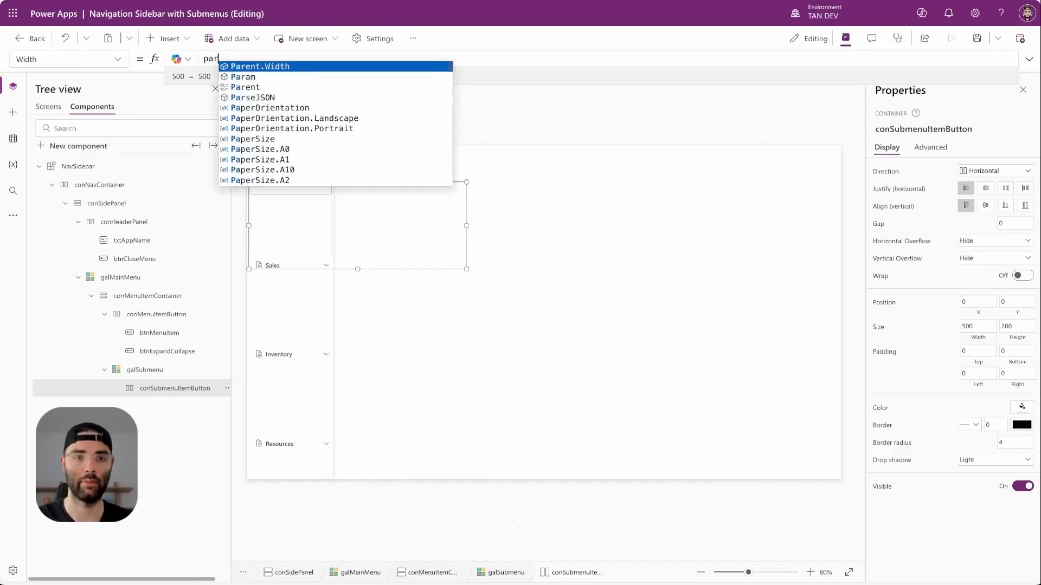
key("Down")
key("Down")
key("Tab")
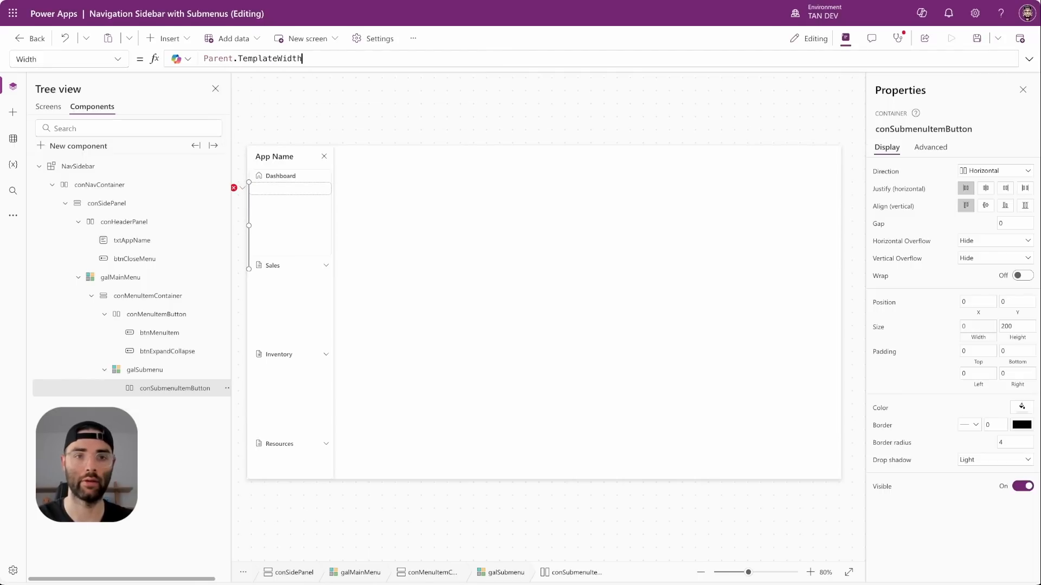
left_click(999, 325)
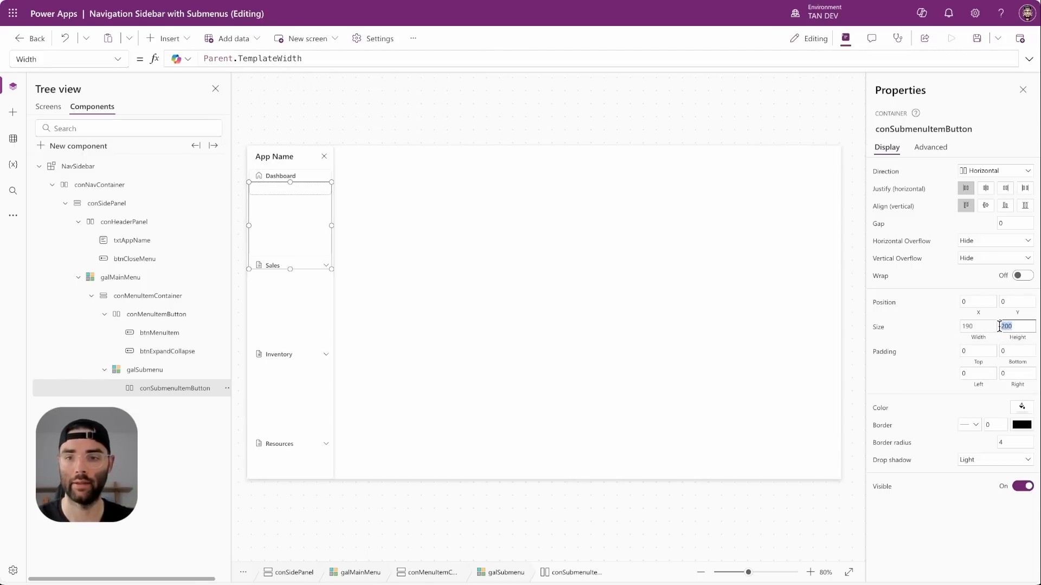
key("Return")
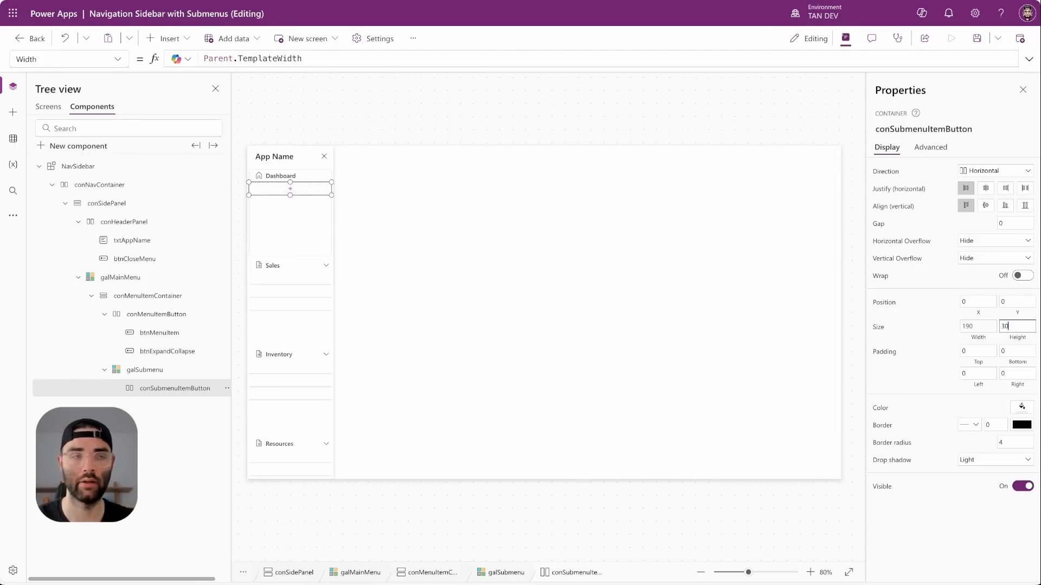
Step: Give conSubmenuItemButton a left padding of 23, a border radius of 0 and no drop shadow
left_click(979, 373)
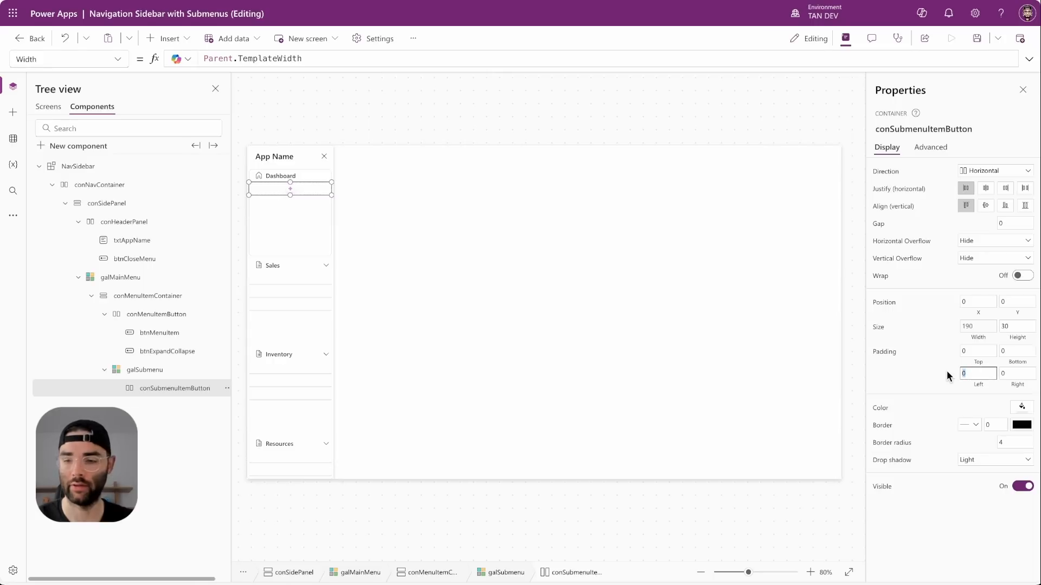
type("23")
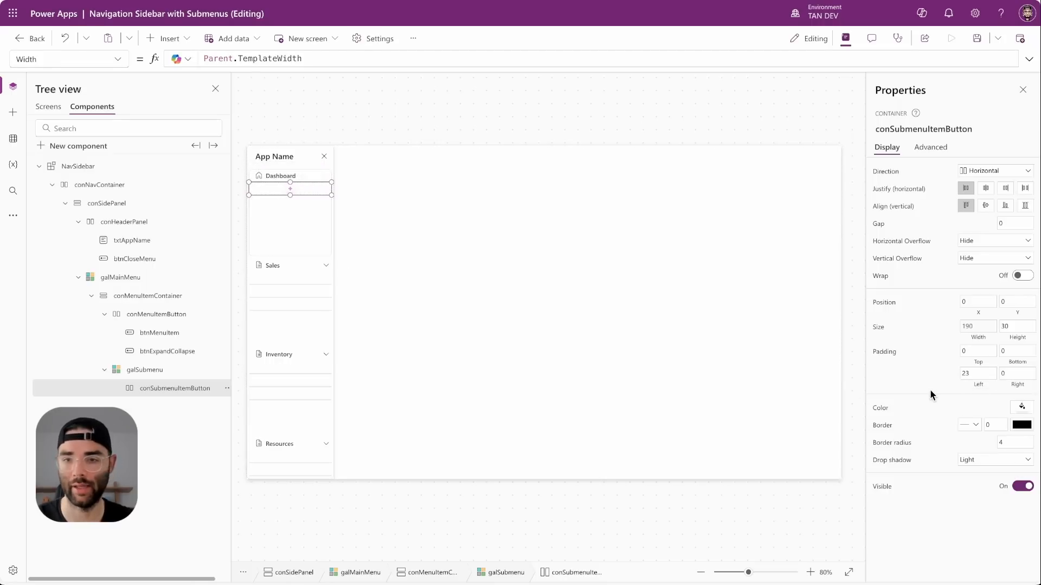
left_click(1014, 441)
type("0")
left_click(997, 462)
left_click(977, 473)
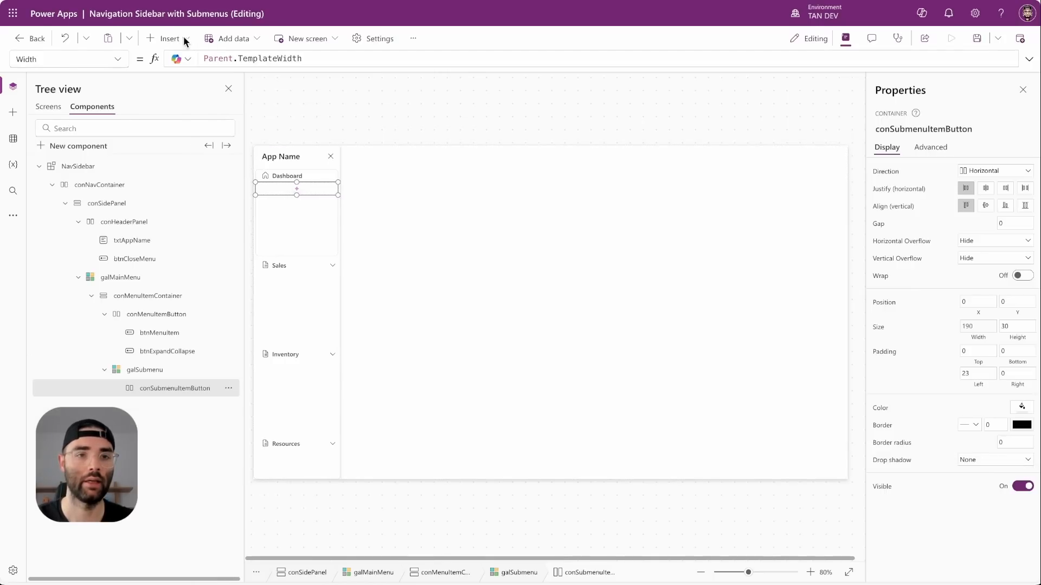
Step: Insert a plain container inside conSubmenuItemButton
left_click(166, 37)
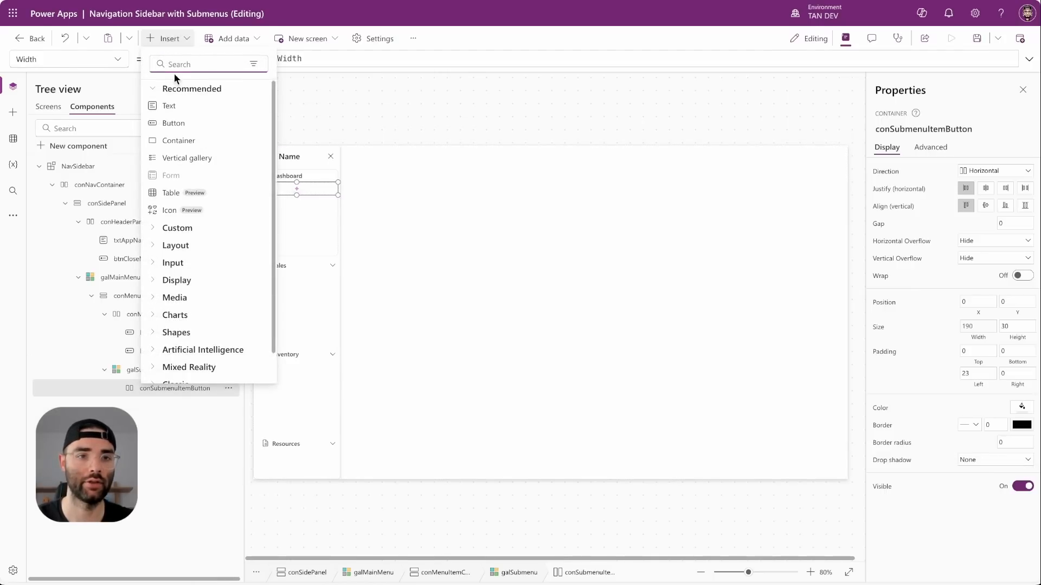
type("contain")
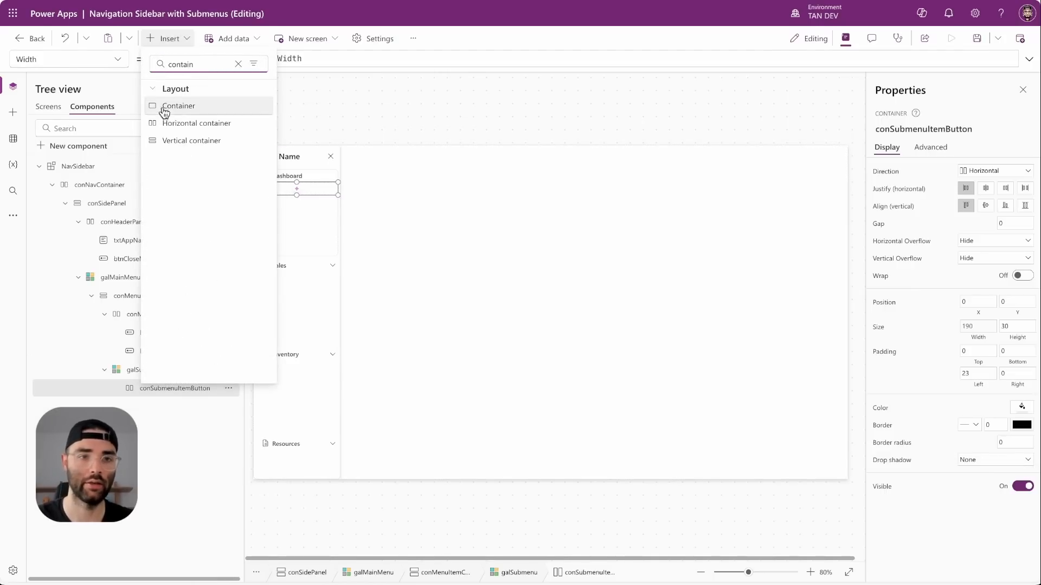
left_click(180, 108)
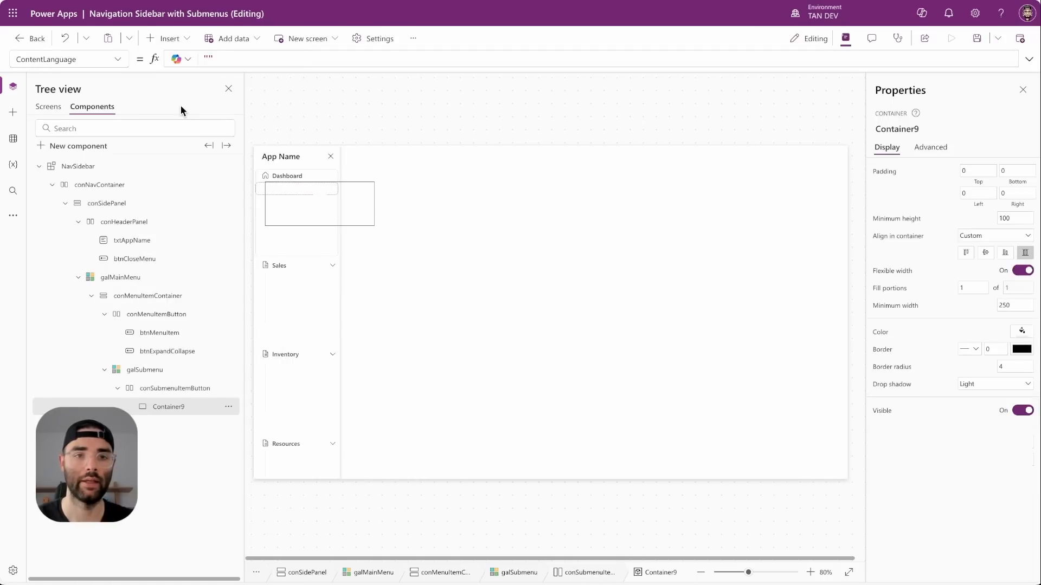
Step: Turn off flexible width for the container inside conSubmenuItemButton and set its minimum height to 0 and width to 2
left_click(1023, 270)
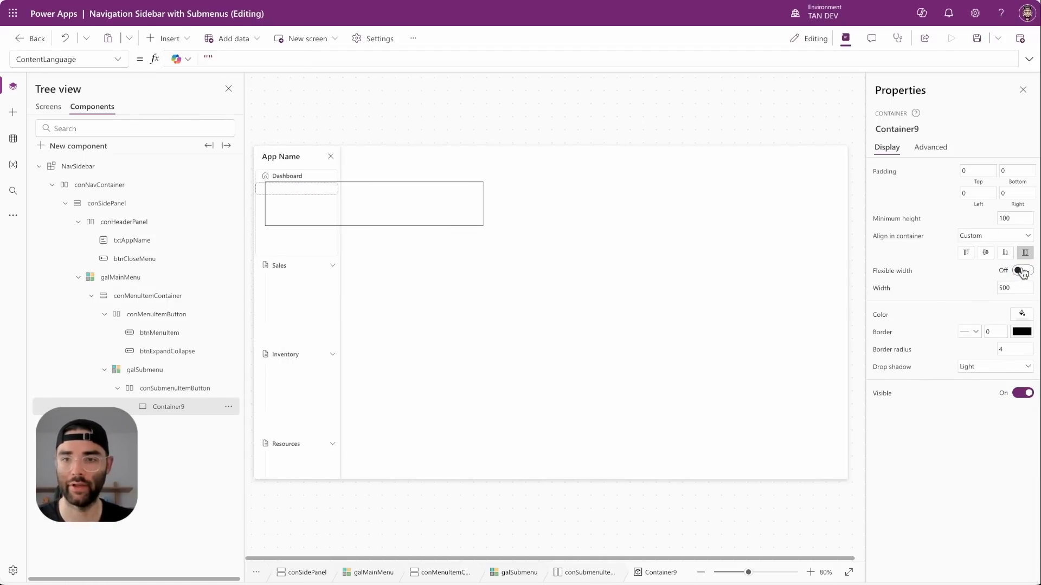
left_click(1017, 218)
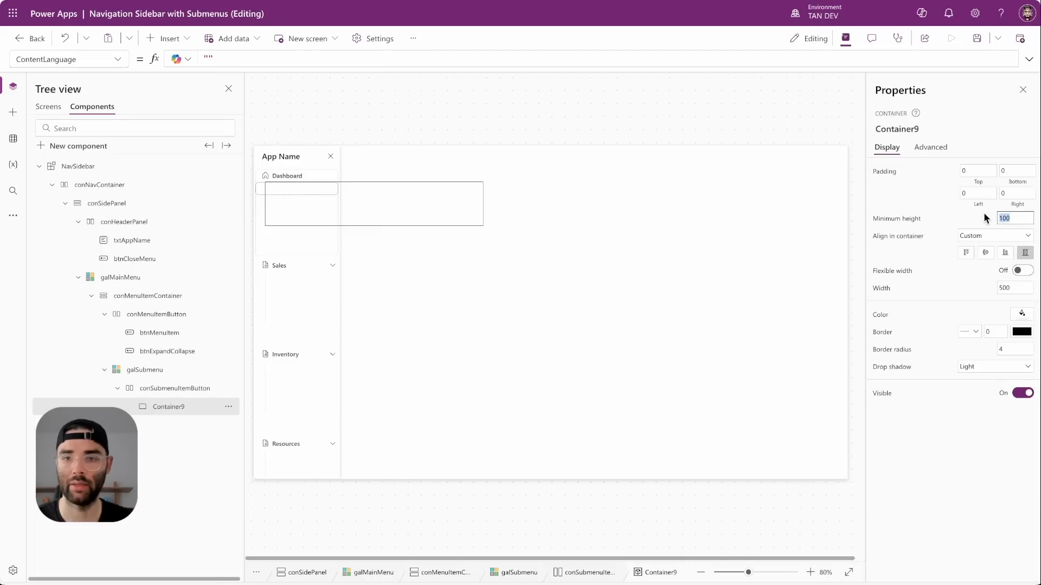
type("0")
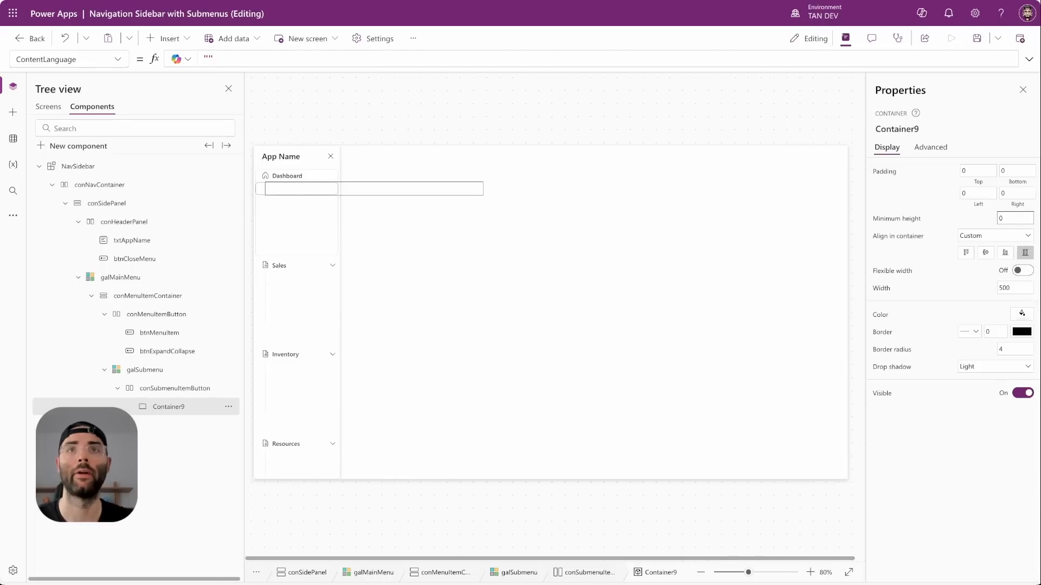
left_click(1005, 288)
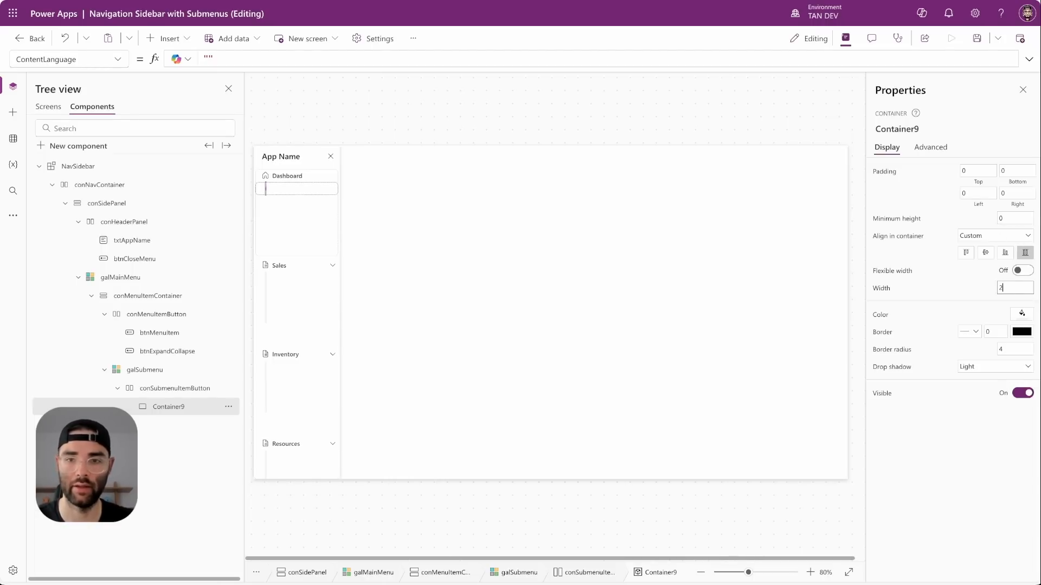
Step: Set the inner container's border radius to 0 and its drop shadow to None
left_click(1004, 350)
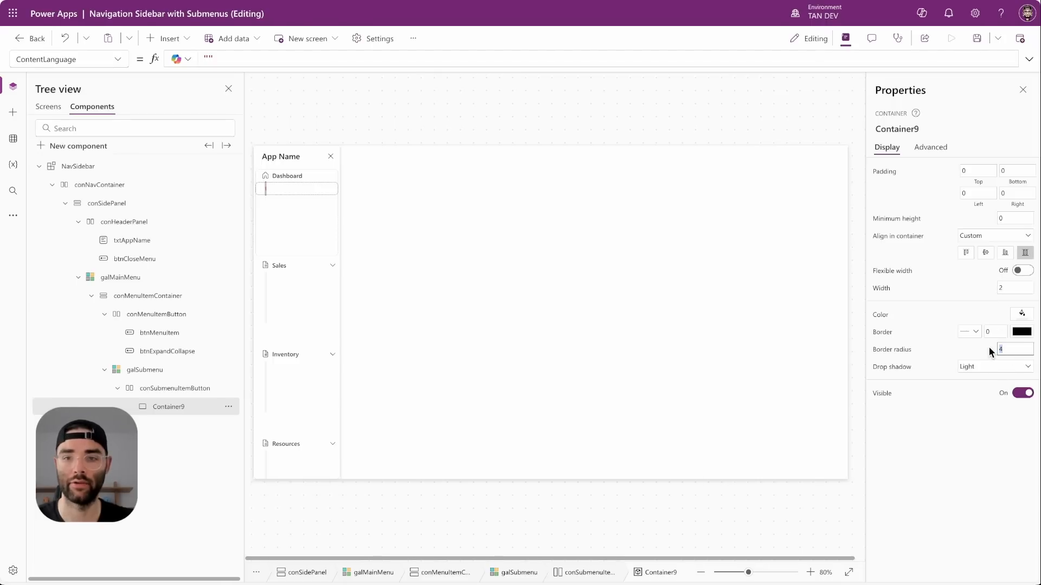
type("0")
left_click(982, 367)
left_click(981, 375)
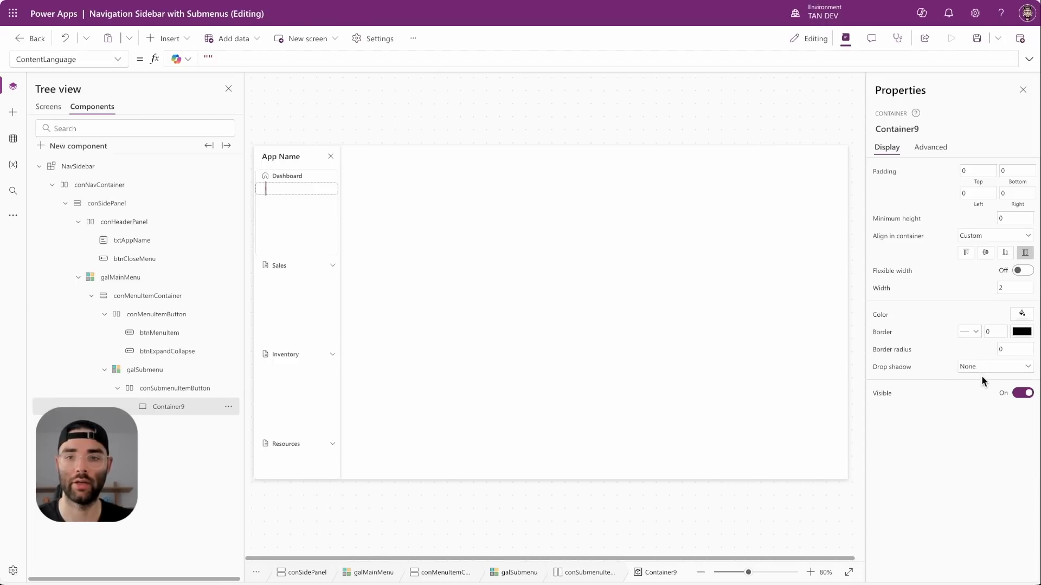
Step: Set the inner container's Fill to If(ThisItem.Id = varSelectedMenuId, App.Theme.Colors.Primary, ColorFade(Color.LightGray, 40%))
left_click(883, 316)
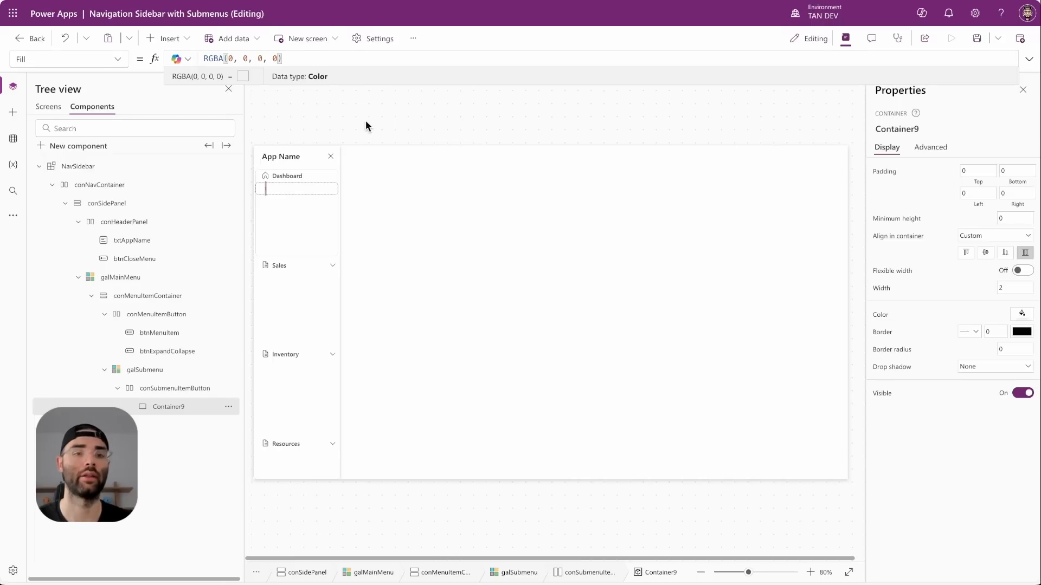
left_click_drag(290, 55, 194, 51)
key("BackSpace")
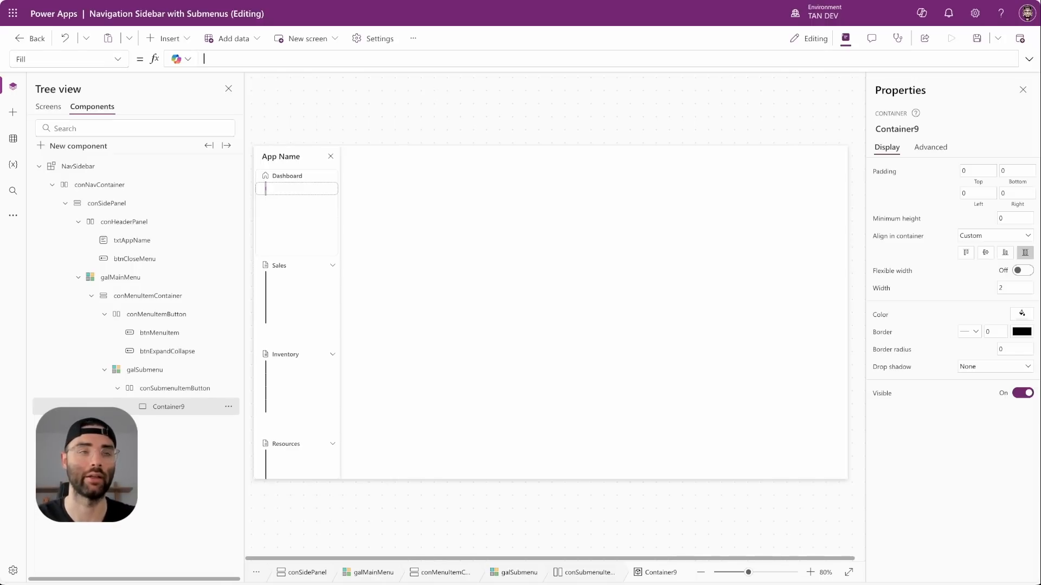
type("If(This")
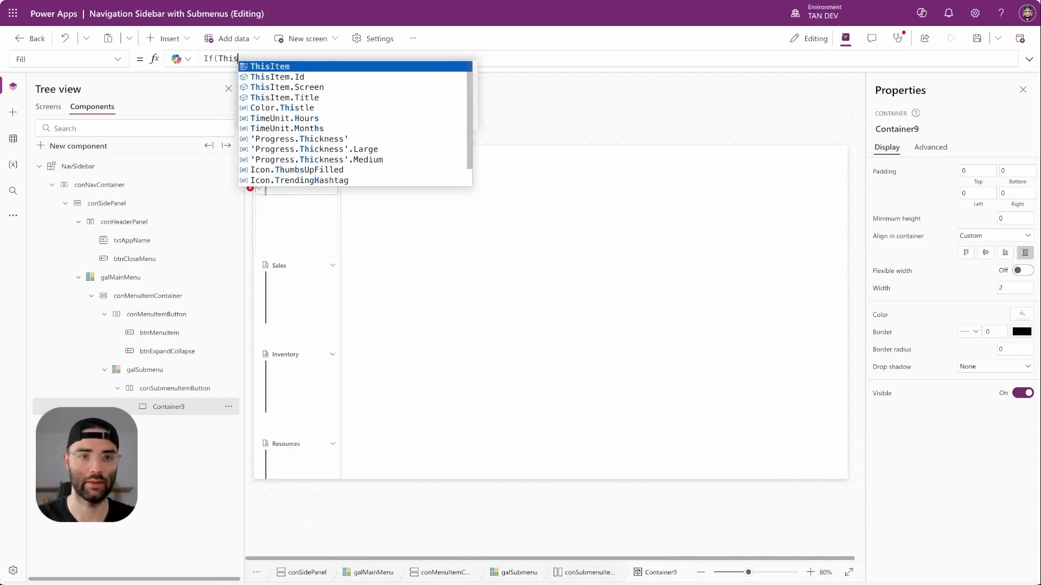
type("Item.Id")
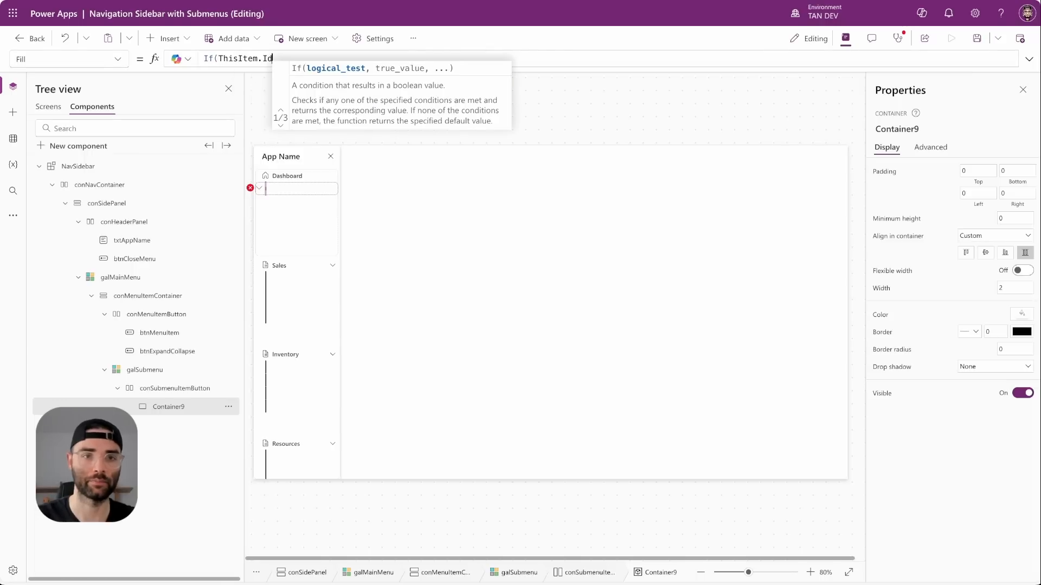
type(" = varSele")
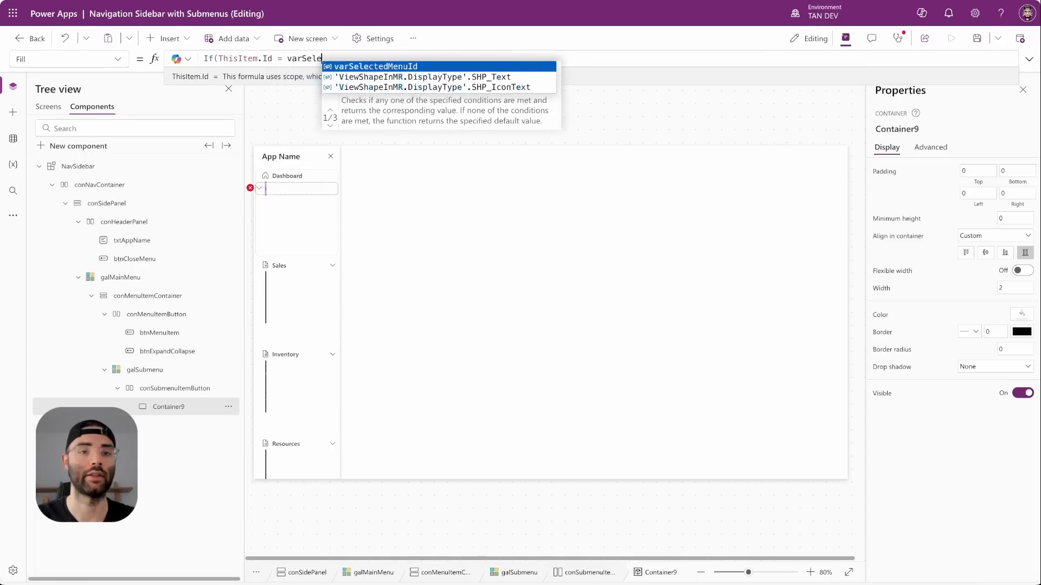
type("ctedMenuId, App.The")
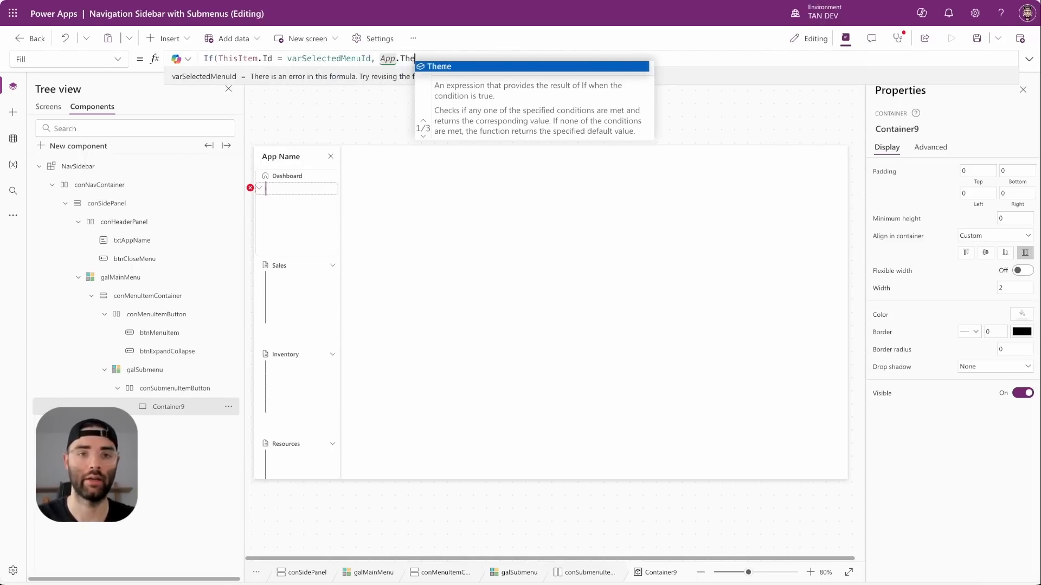
type("me.Colors")
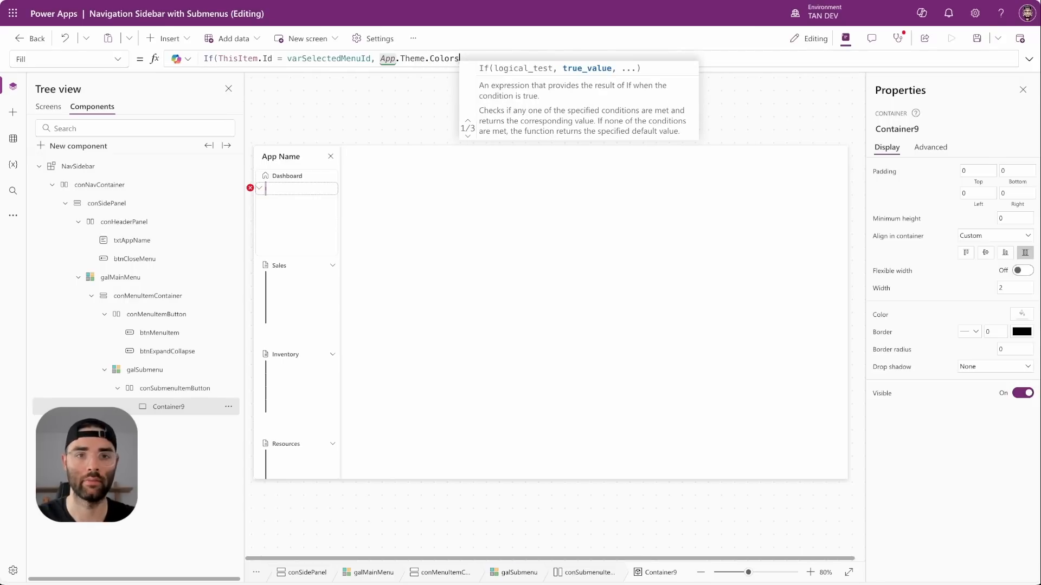
type(".Primary, Color")
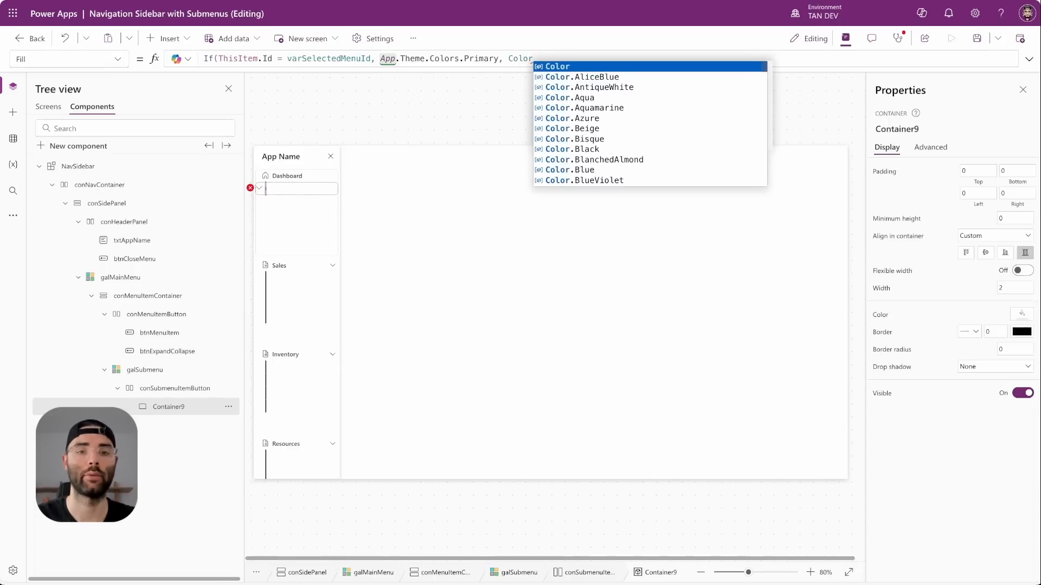
type("Fade(")
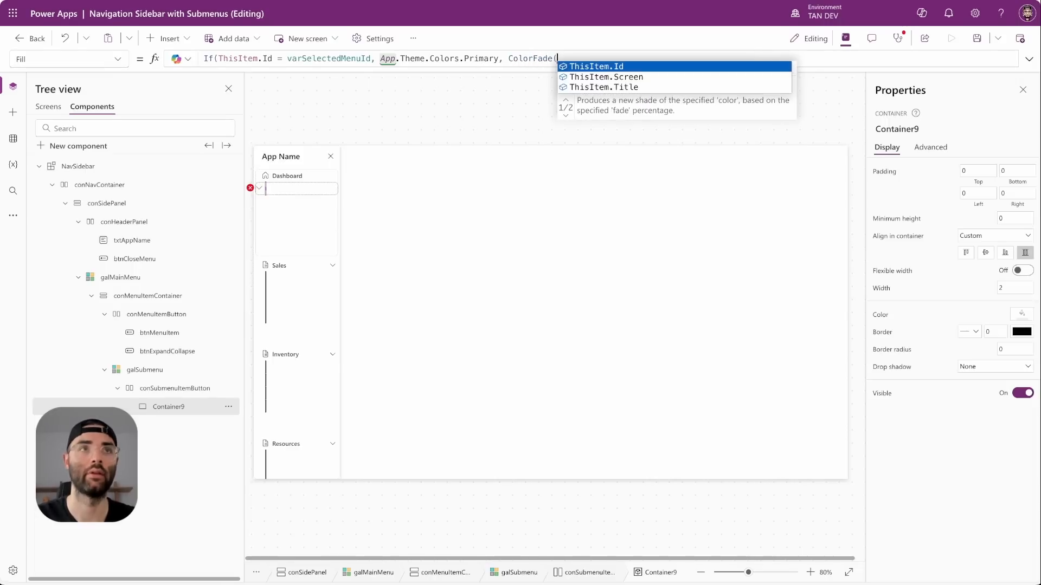
type("Color.")
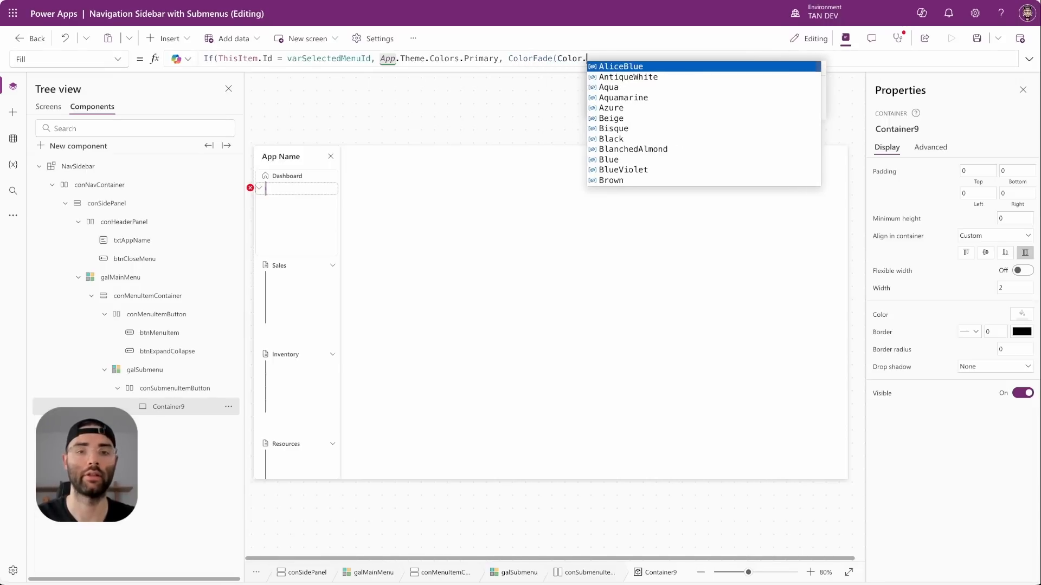
type("LightGray, ")
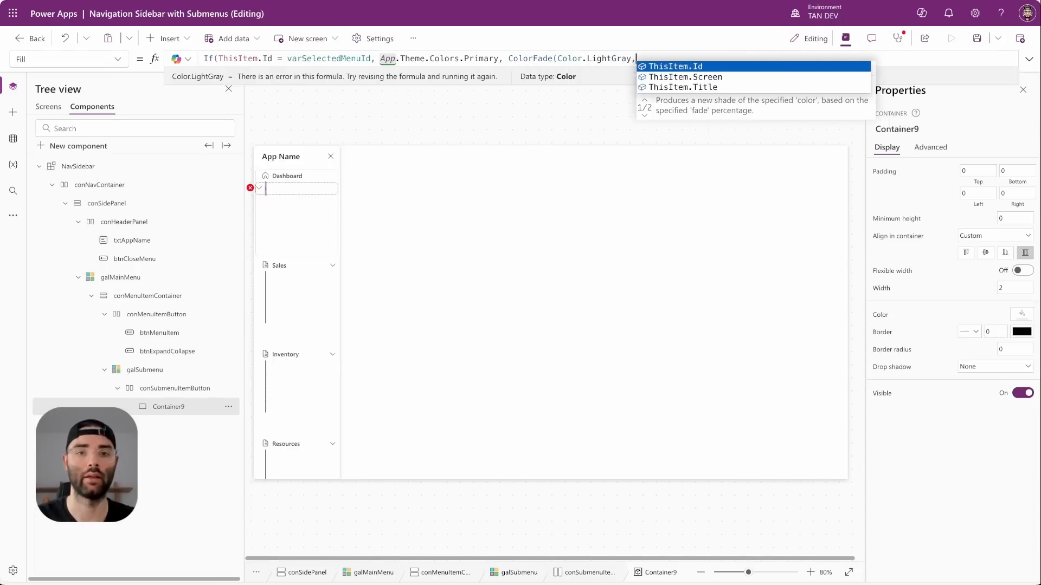
type("40%)")
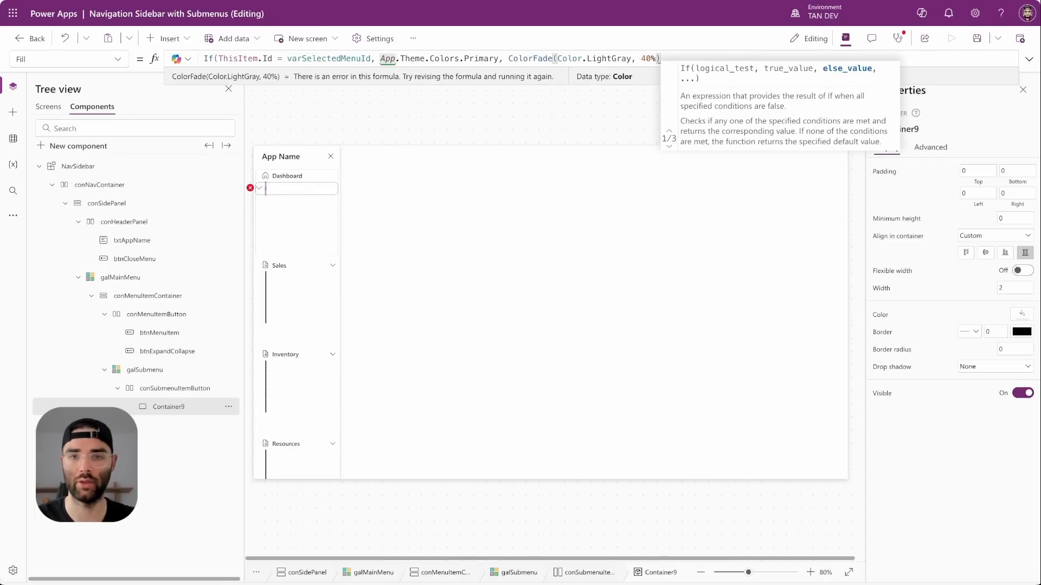
type(")")
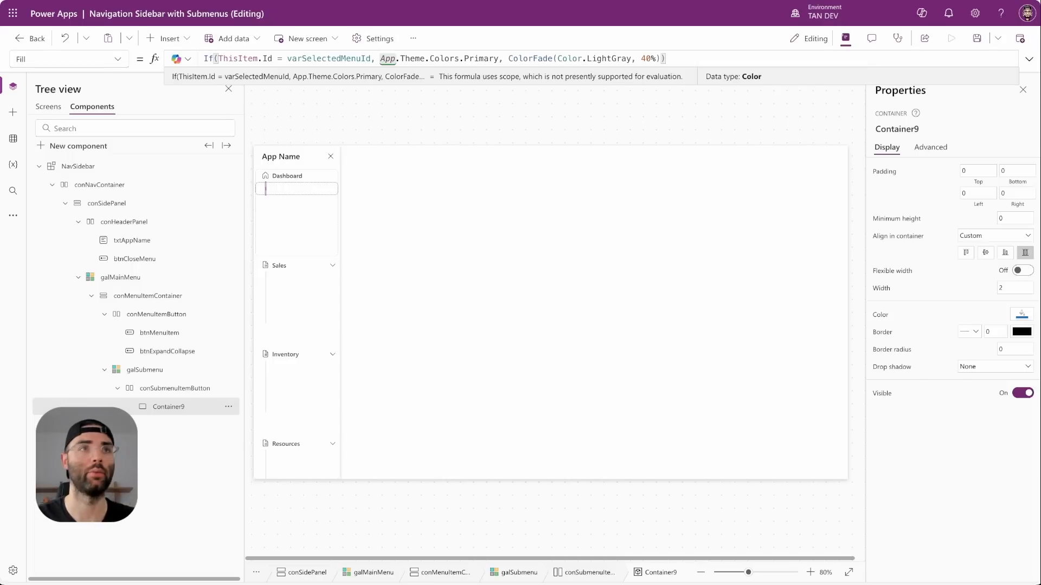
Step: Rename the container inside conSubmenuItemButton as conSubmenuIndicator
double_click(175, 407)
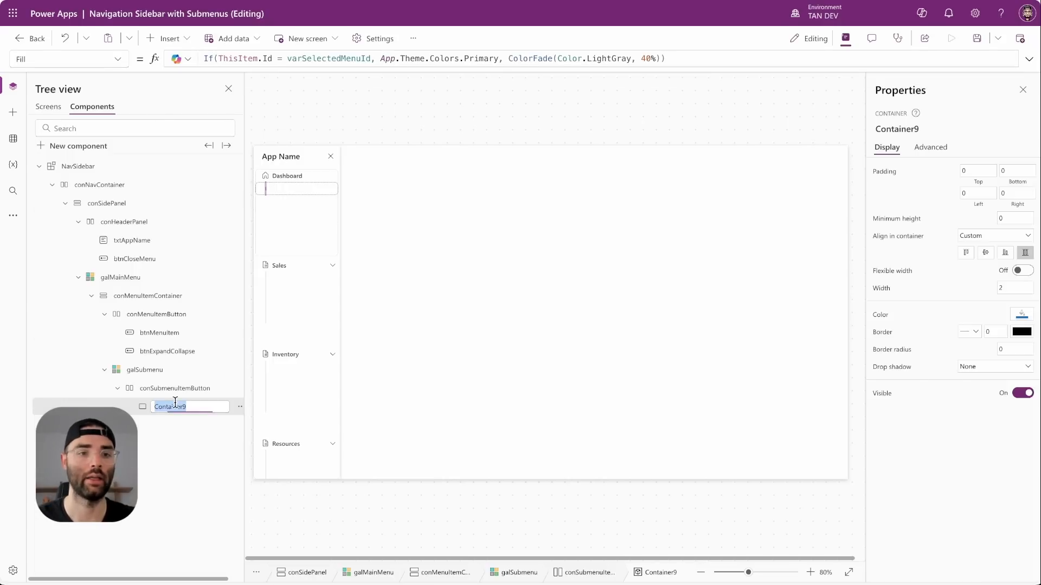
type("conSubmenuIndicator")
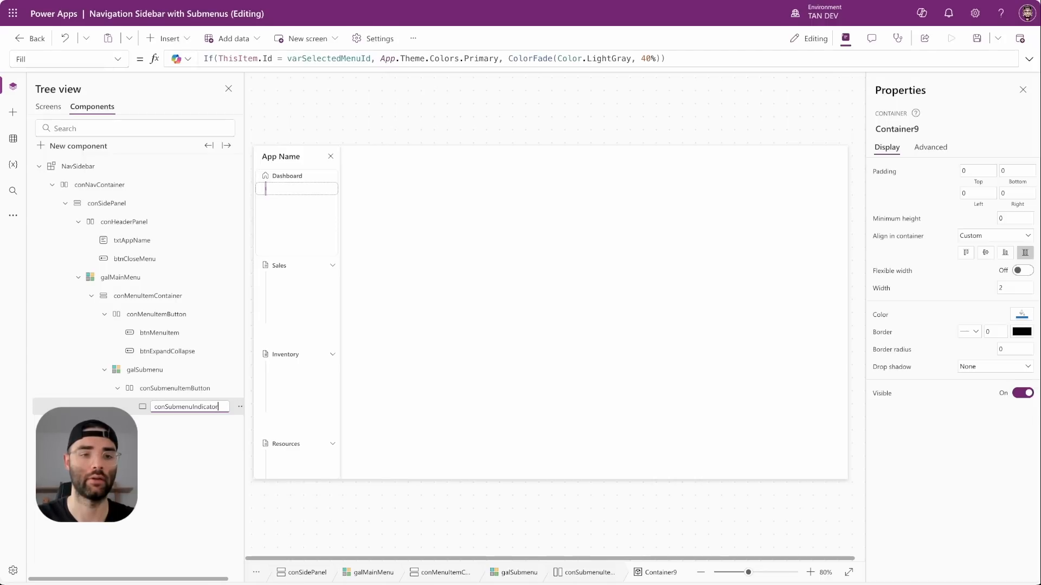
key("Return")
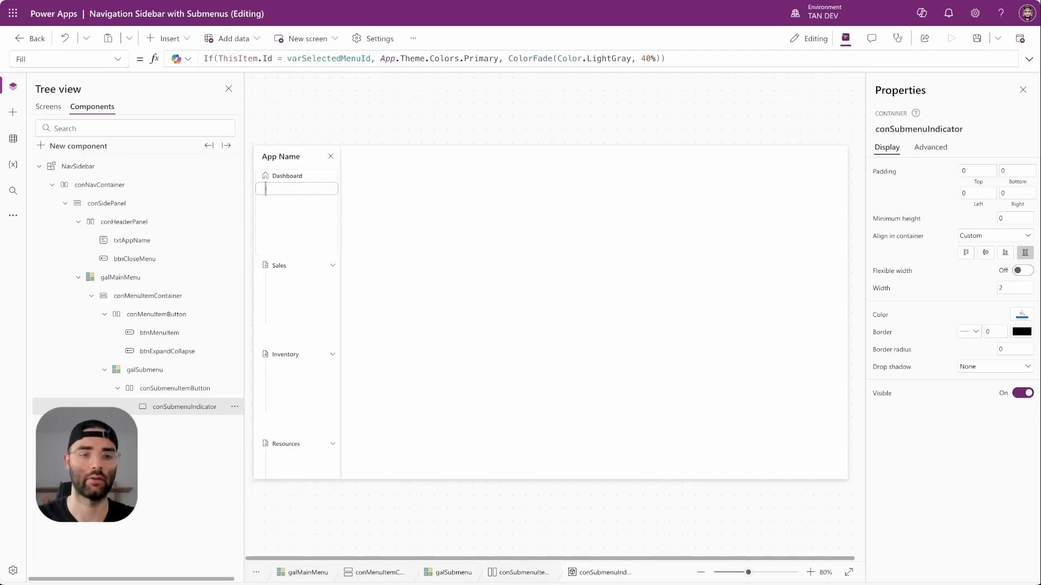
Step: Insert a button inside conSubmenuItemButton and name it btnSubmenuItem
left_click(165, 389)
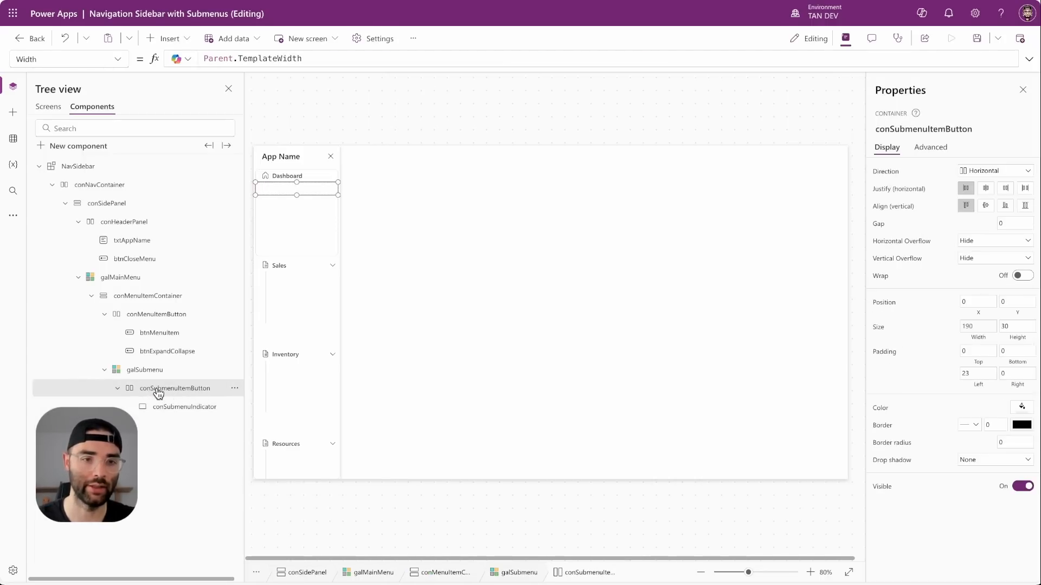
left_click(165, 38)
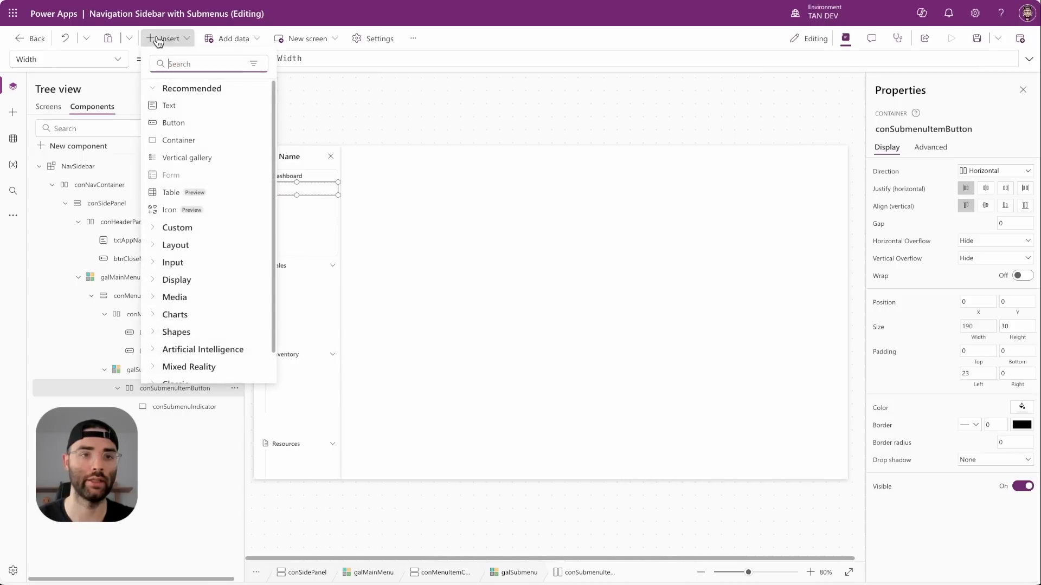
left_click(179, 124)
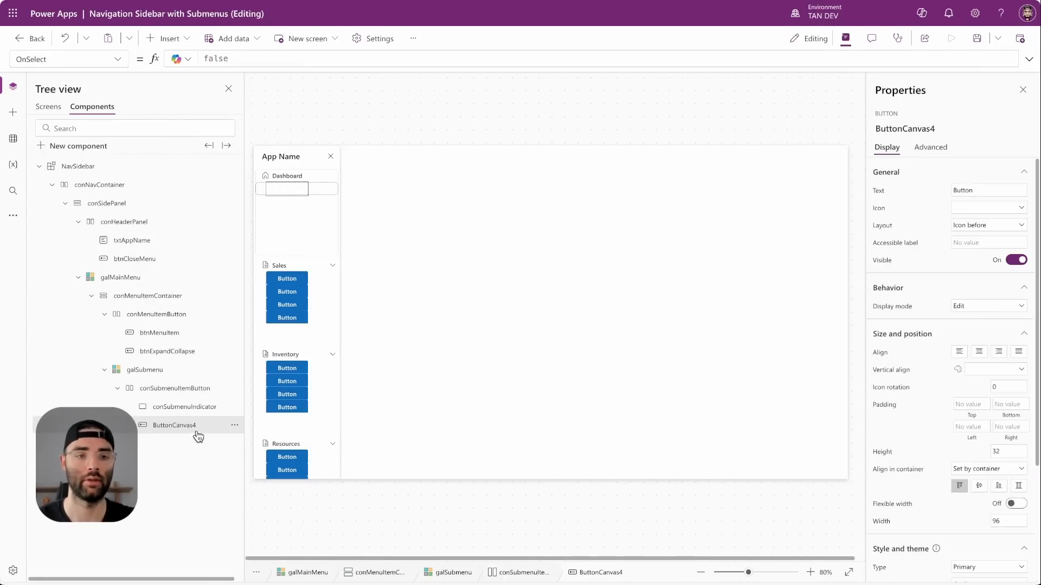
double_click(191, 425)
type("btnSubmenuItem")
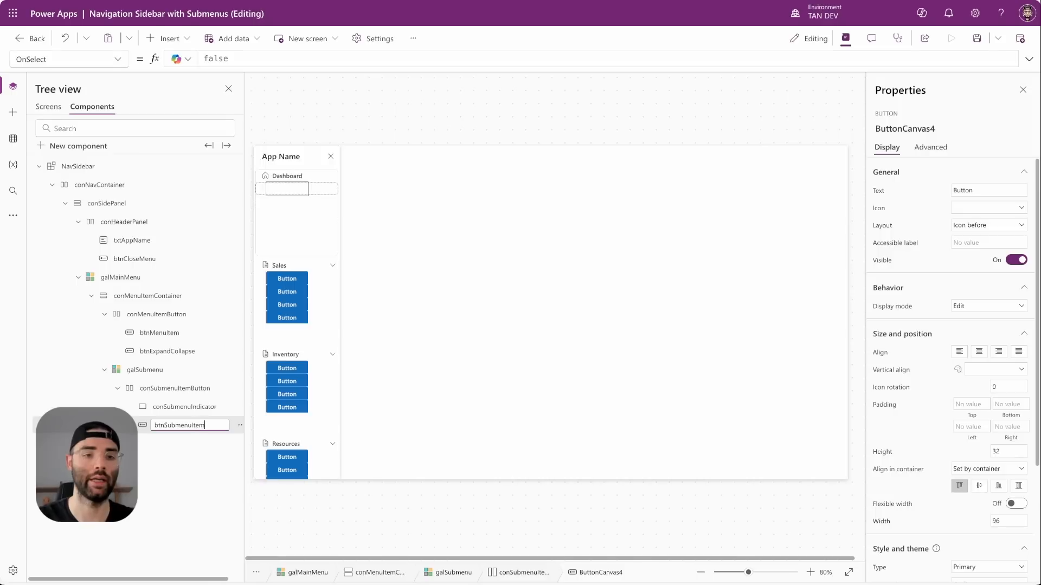
key("Return")
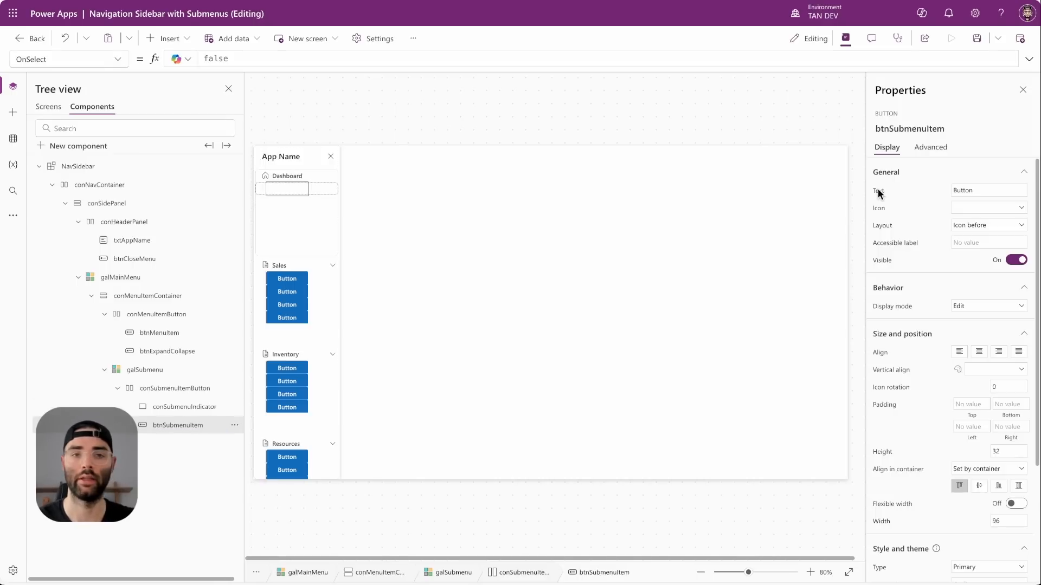
Step: Set btnSubmenuItem's Text to ThisItem.Title and its layout to Text only
left_click(874, 192)
key("ctrl+a")
type("T")
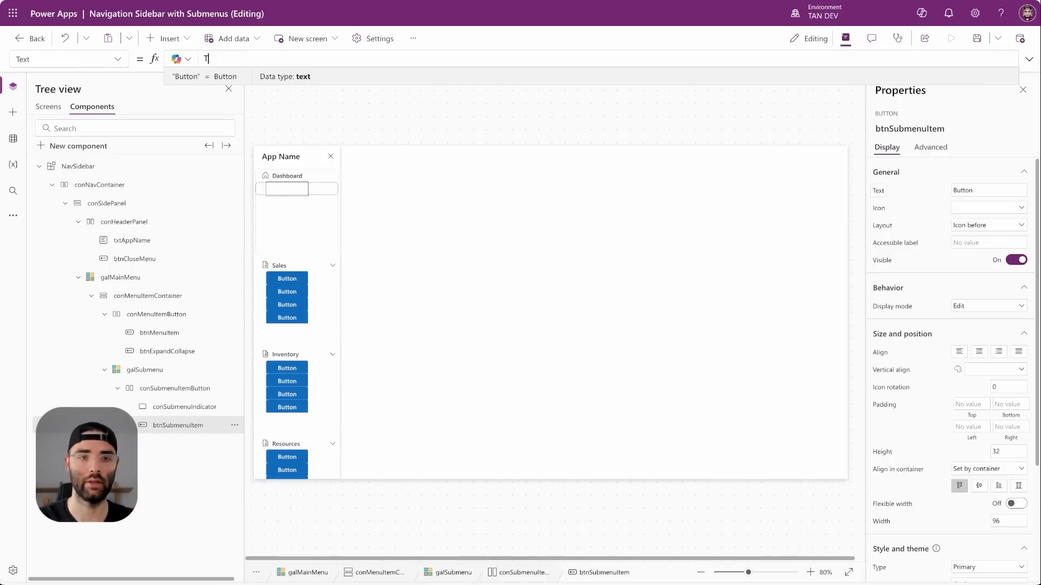
type("hisItem.Title")
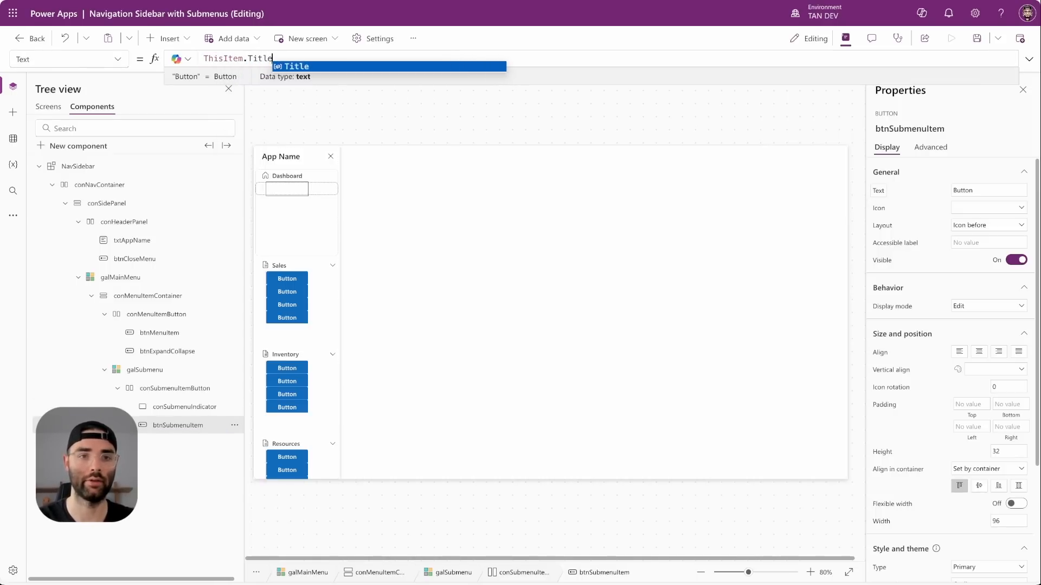
left_click(976, 225)
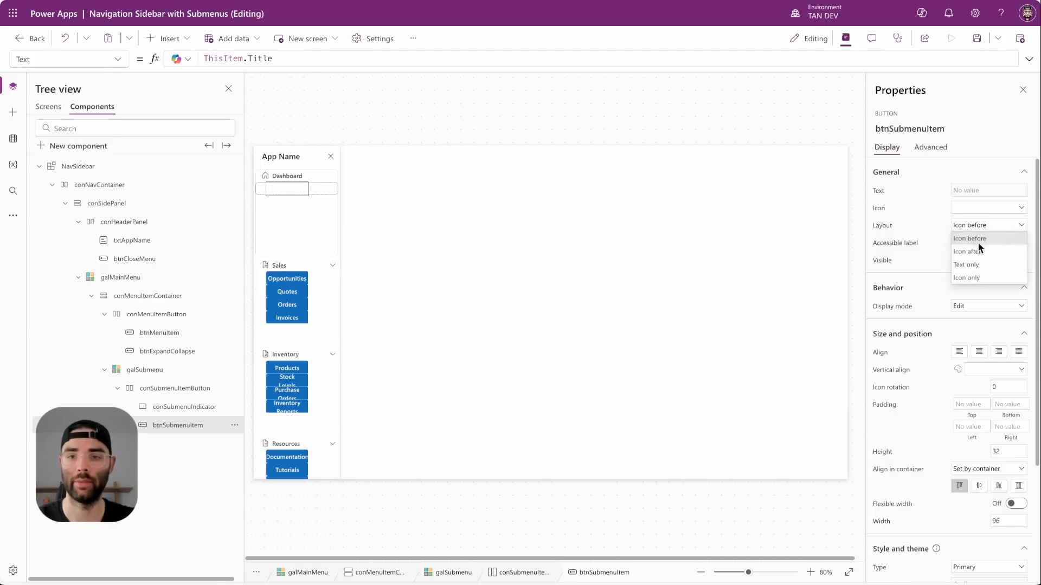
left_click(986, 266)
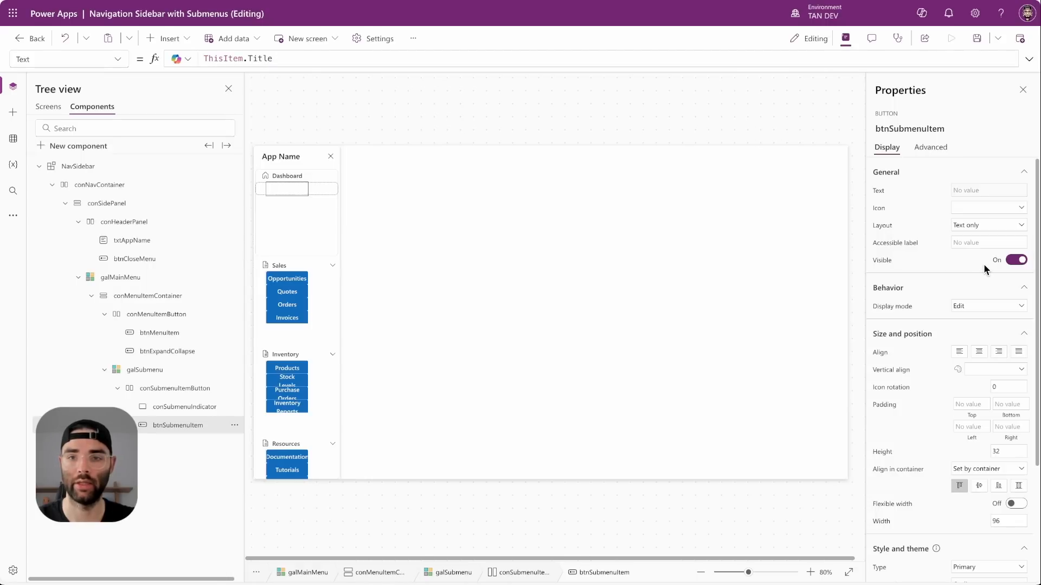
Step: Align btnSubmenuItem's text to the left and set its vertical alignment to Middle
left_click(960, 353)
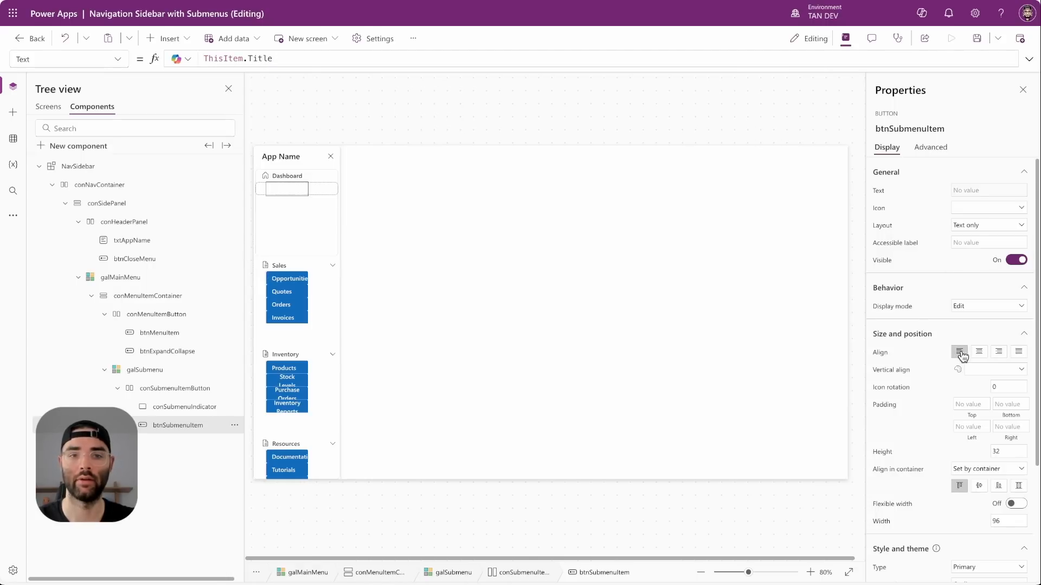
left_click(980, 370)
left_click(988, 393)
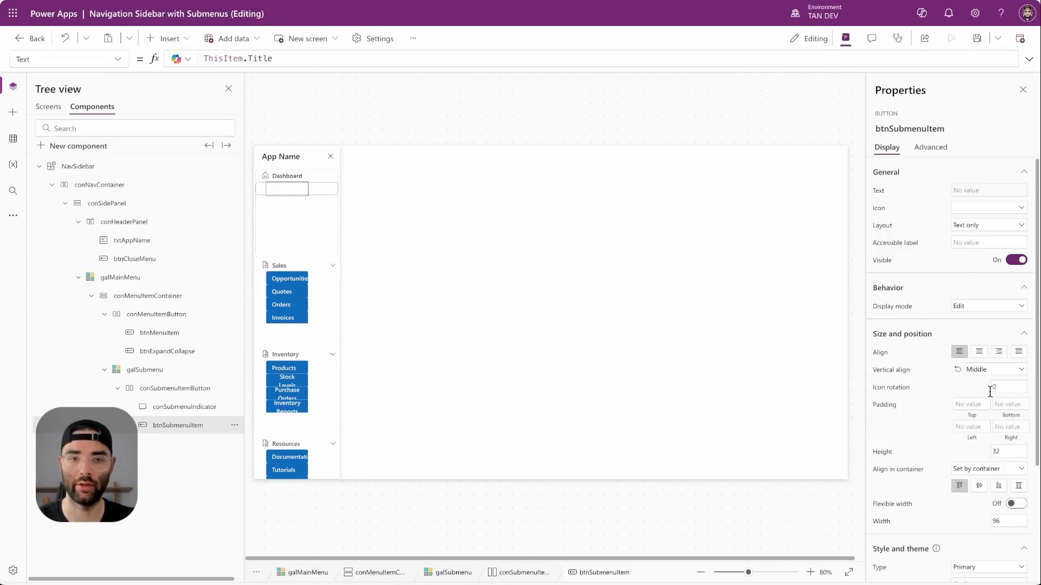
Step: Stretch btnSubmenuItem to its container's height with minimum height 0, and turn on flexible width with minimum width 0
left_click(1017, 489)
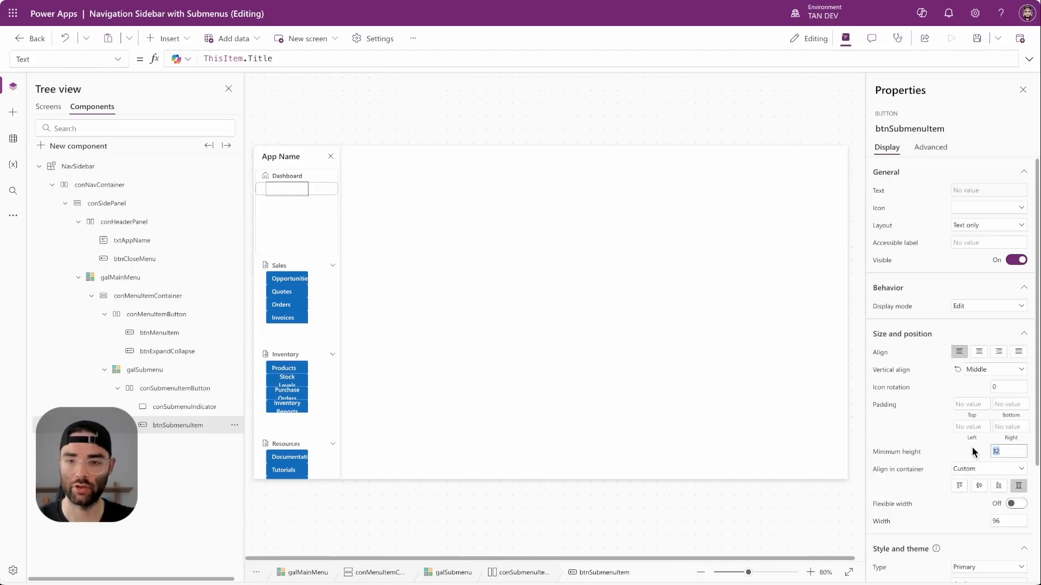
type("0")
key("Return")
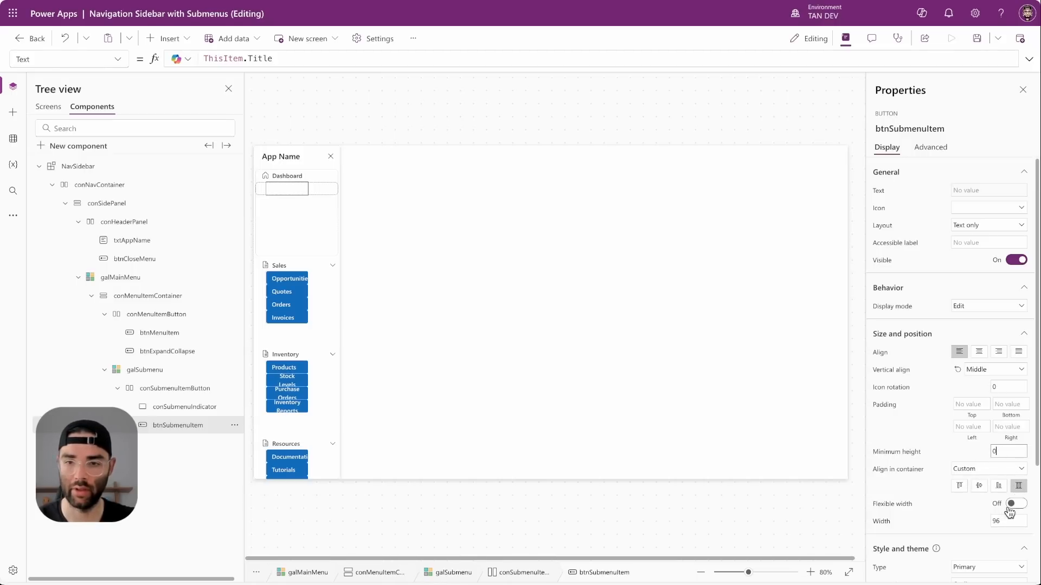
left_click(1012, 504)
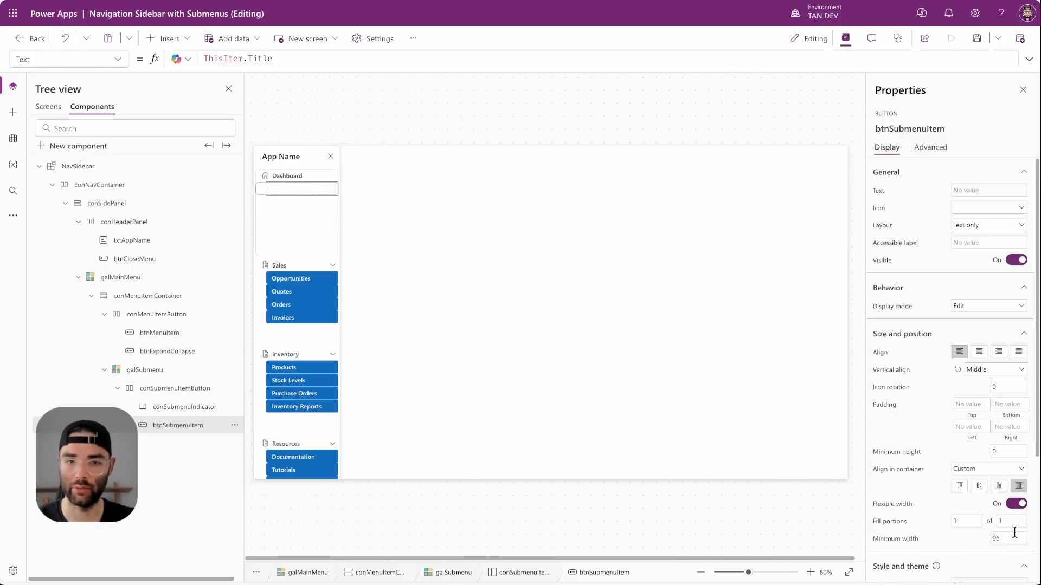
left_click_drag(1012, 536, 987, 537)
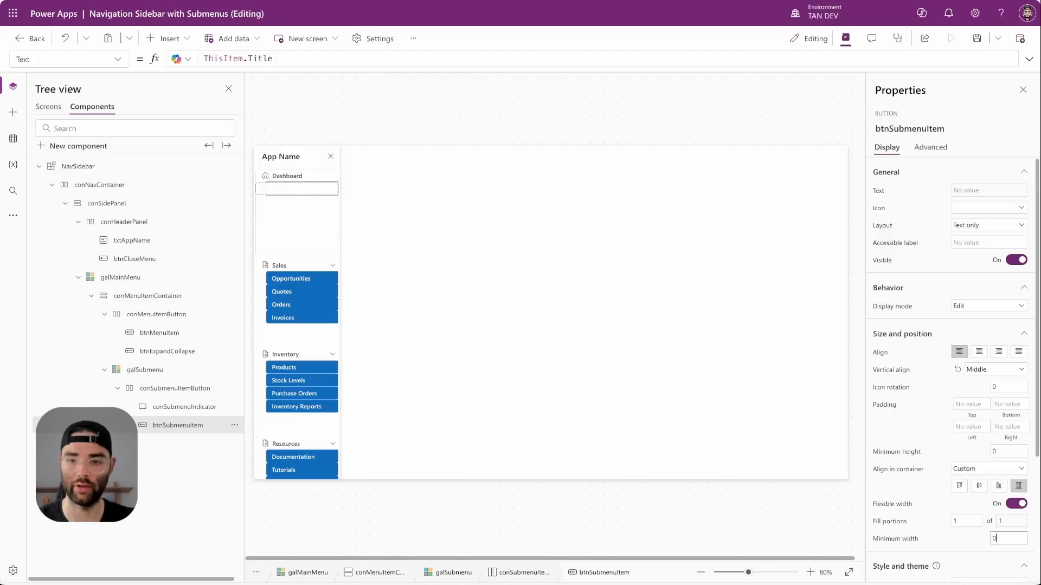
Step: Change btnSubmenuItem's style type to Transparent
scroll(988, 529, "down", 3)
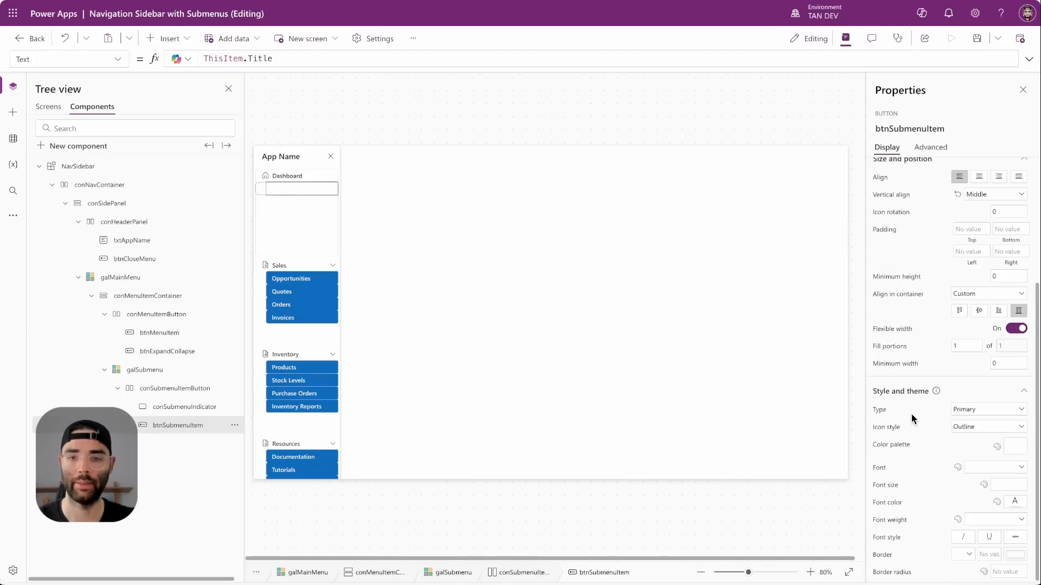
left_click(984, 411)
left_click(985, 473)
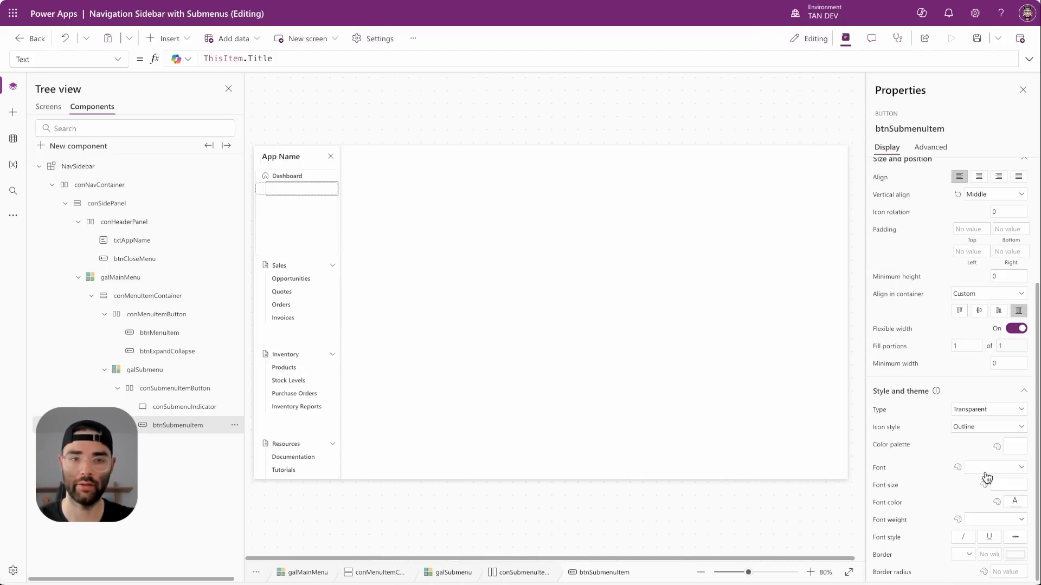
Step: Set btnSubmenuItem's FontColor to If(ThisItem.Id = varSelectedMenuId, App.Theme.Colors.Primary, Color.Gray)
left_click(894, 503)
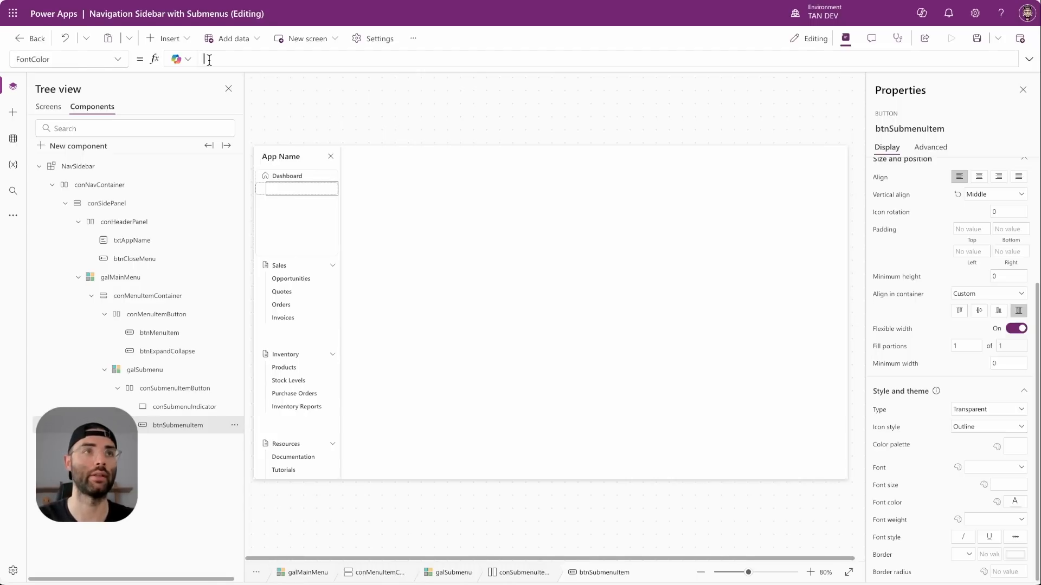
type("If(ThisIte")
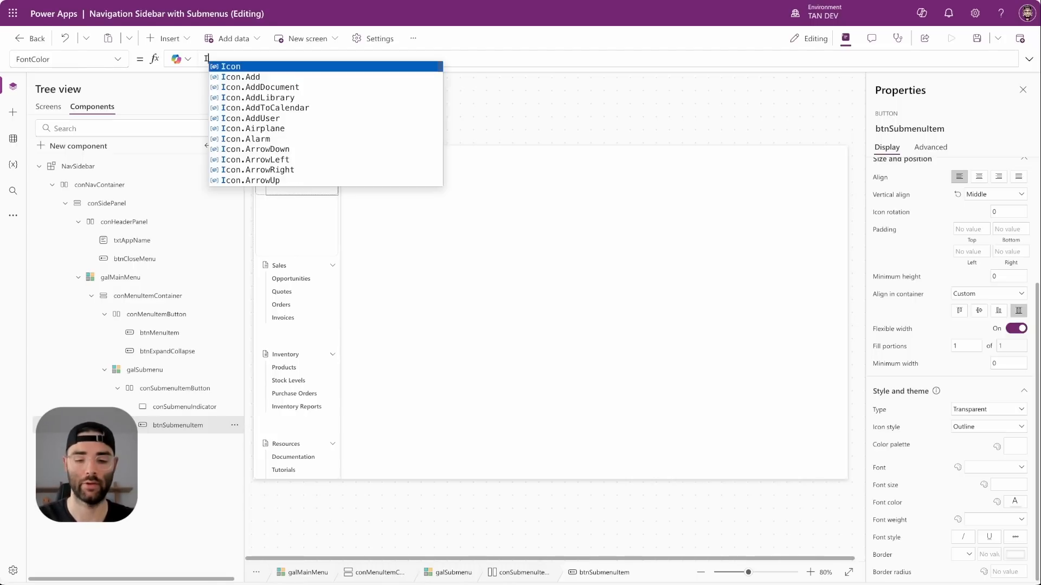
key("Down")
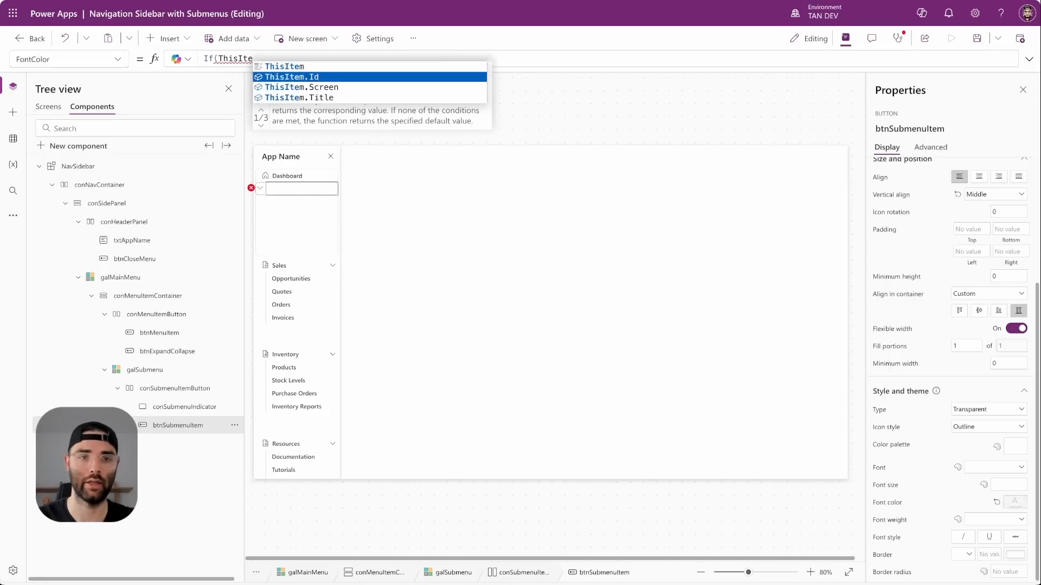
key("Tab")
type("= ")
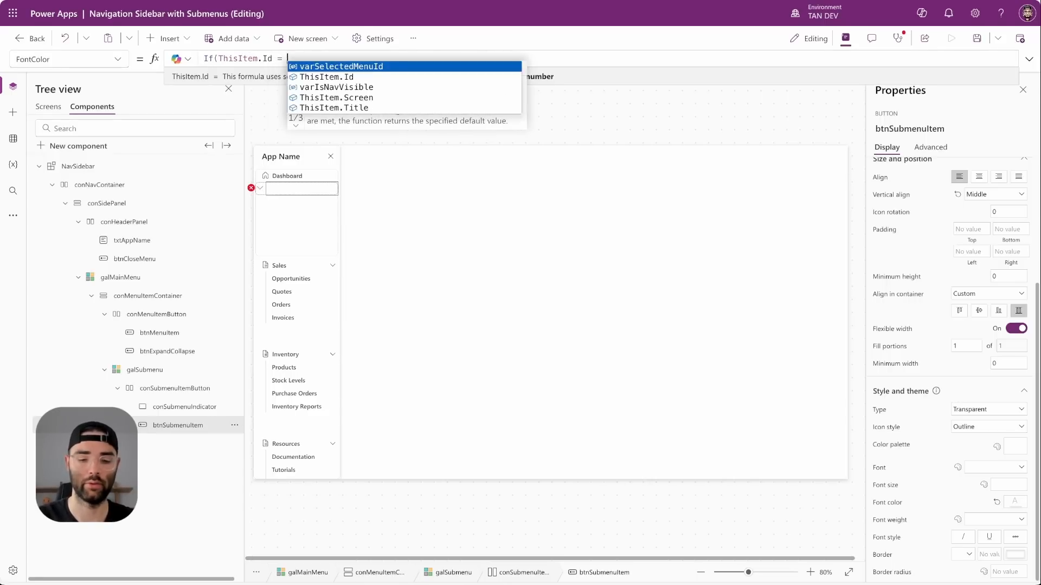
type("varSelectedMenuId")
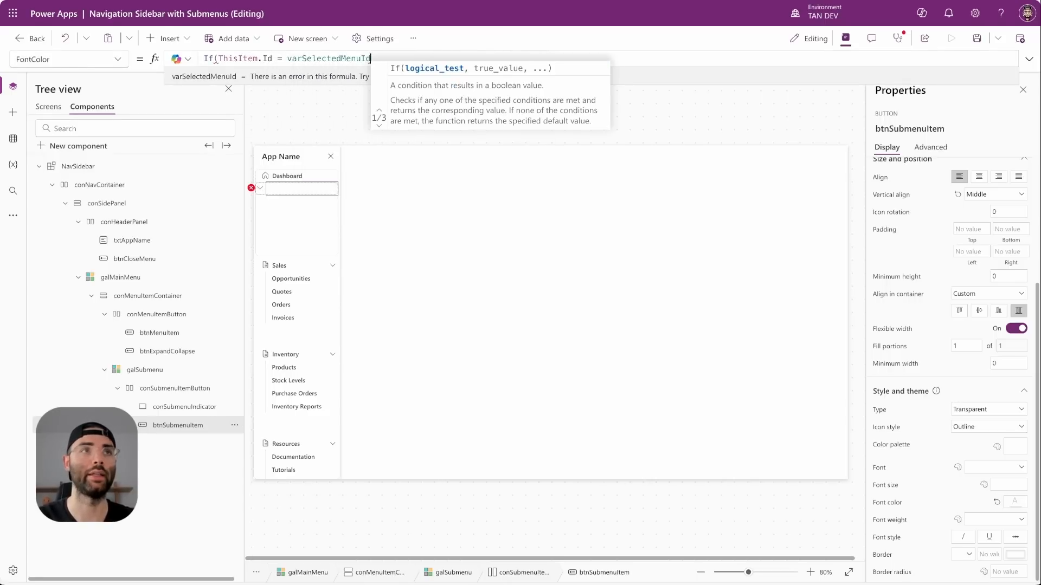
type(", App.The")
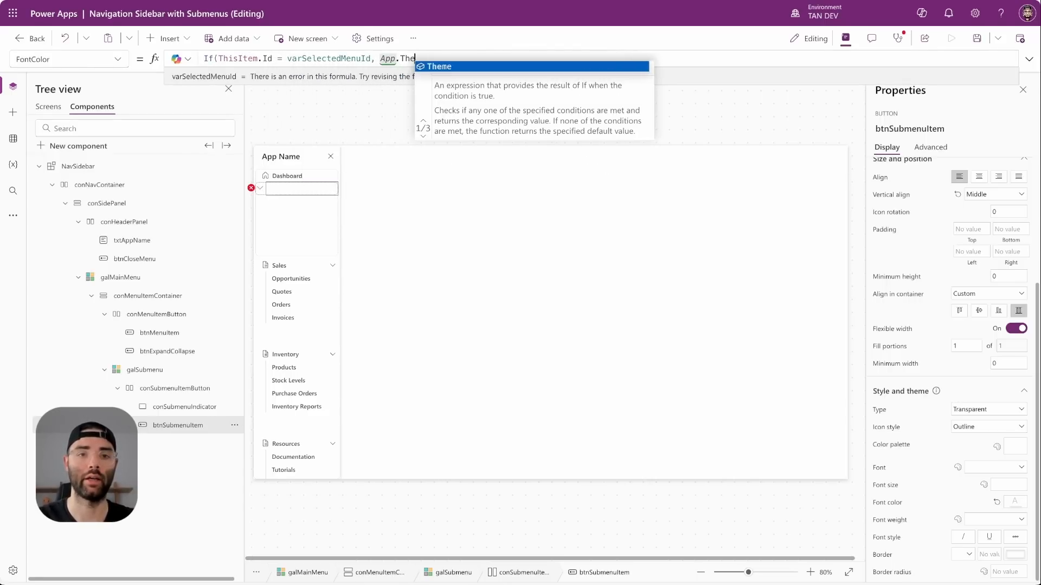
type("me.Colors.Primary")
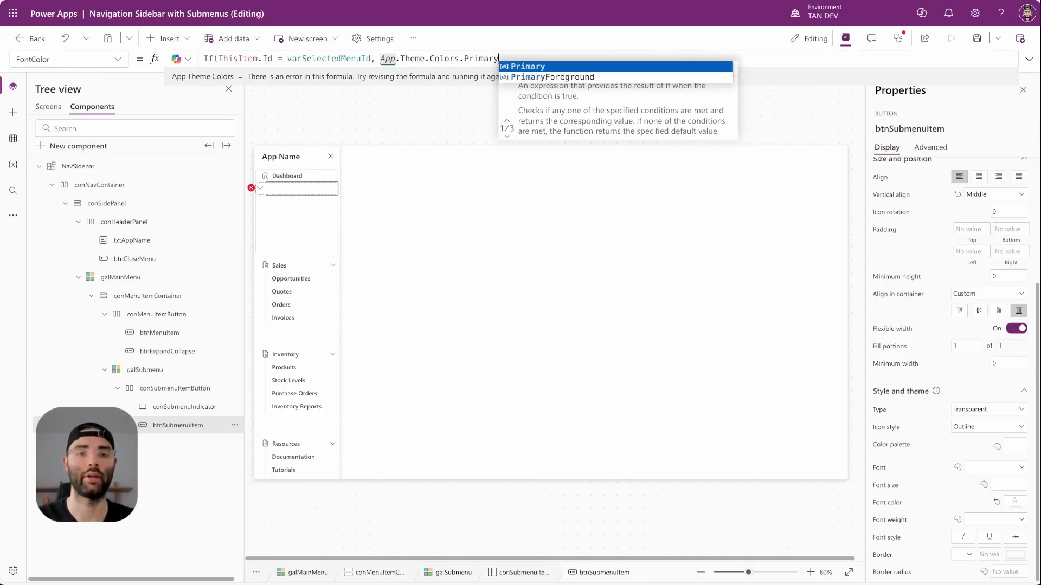
type(", Color.Gray)")
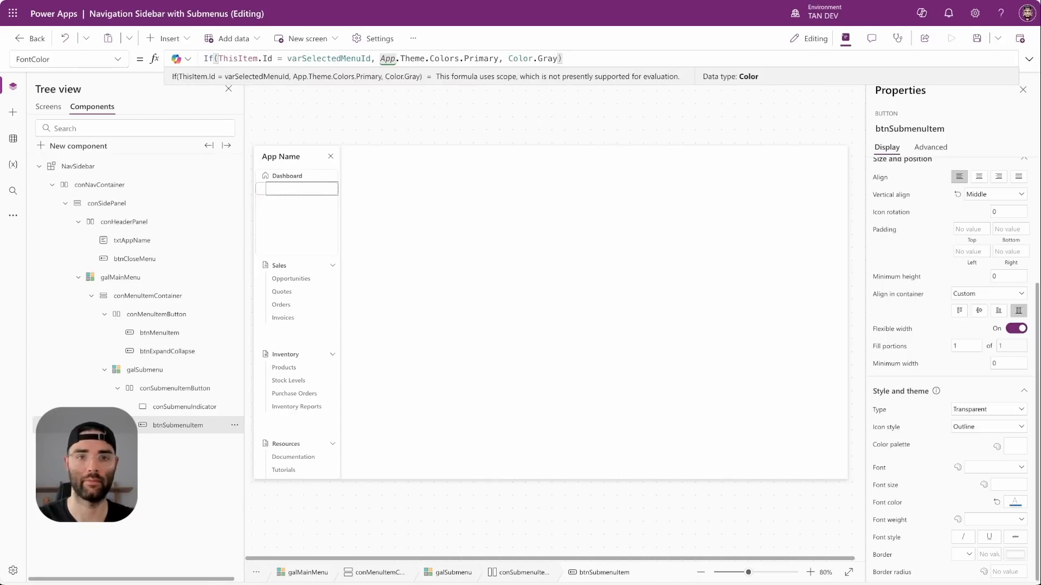
Step: Replace btnSubmenuItem's OnSelect formula with Set(varSelectedMenuId, ThisItem.Id);
left_click(931, 149)
scroll(905, 212, "up", 5)
left_click(895, 217)
left_click_drag(229, 59, 186, 61)
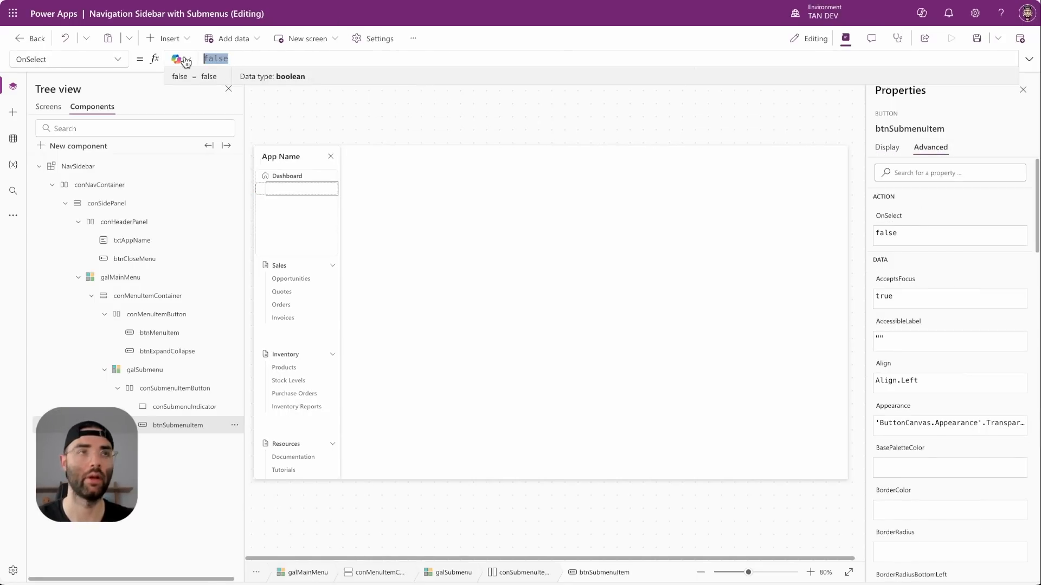
type("Set(var")
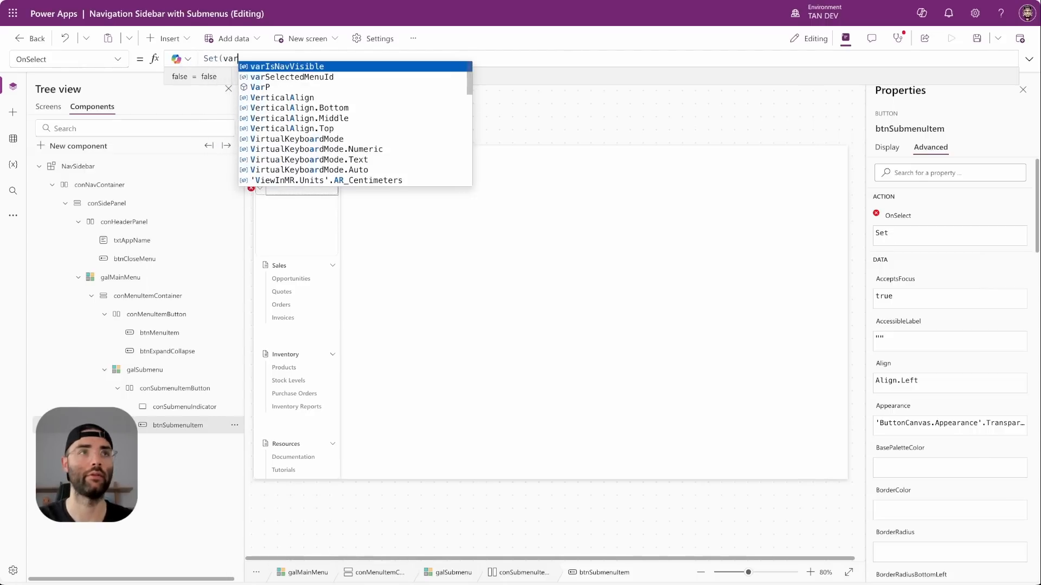
type("SelectedMenuId")
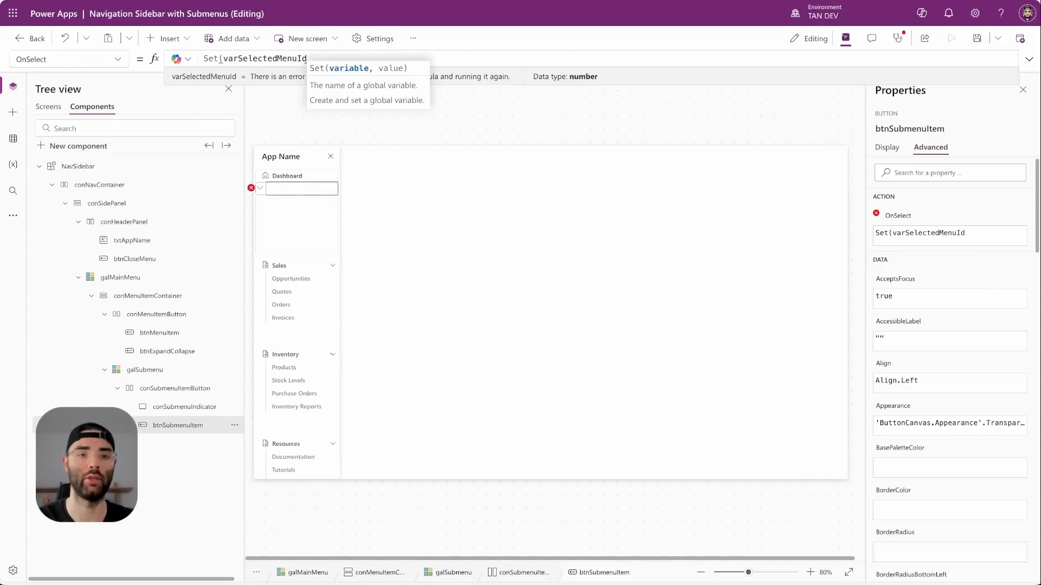
type(", ThisItem.Id")
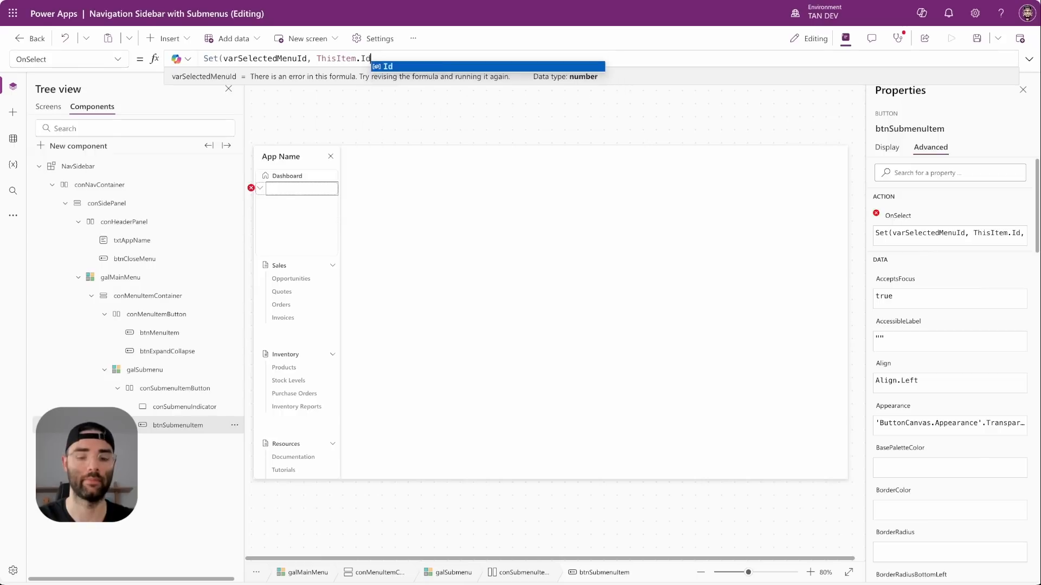
type(");")
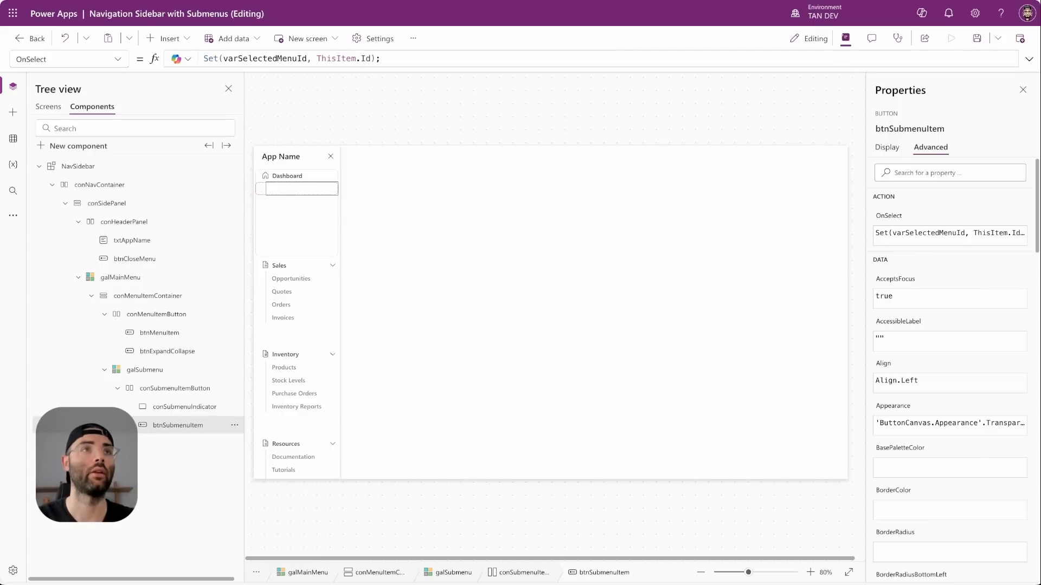
Step: Extend btnSubmenuItem's OnSelect formula with Set(varIsNavVisible, false); Navigate(ThisItem.Screen, ScreenTransition.Fade);
type(" Set(varIsNavVisible, fals")
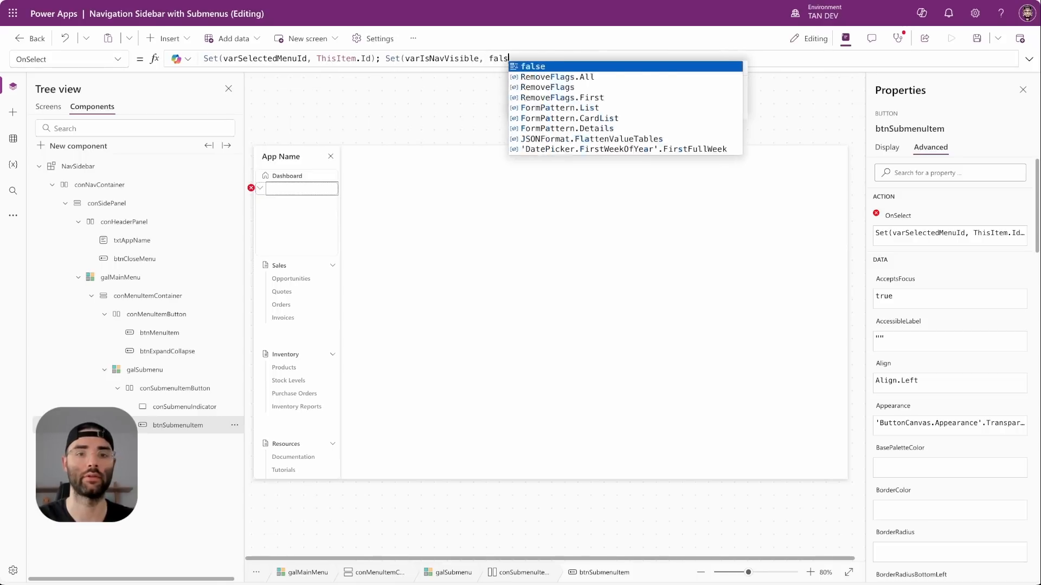
type("e); Navigate")
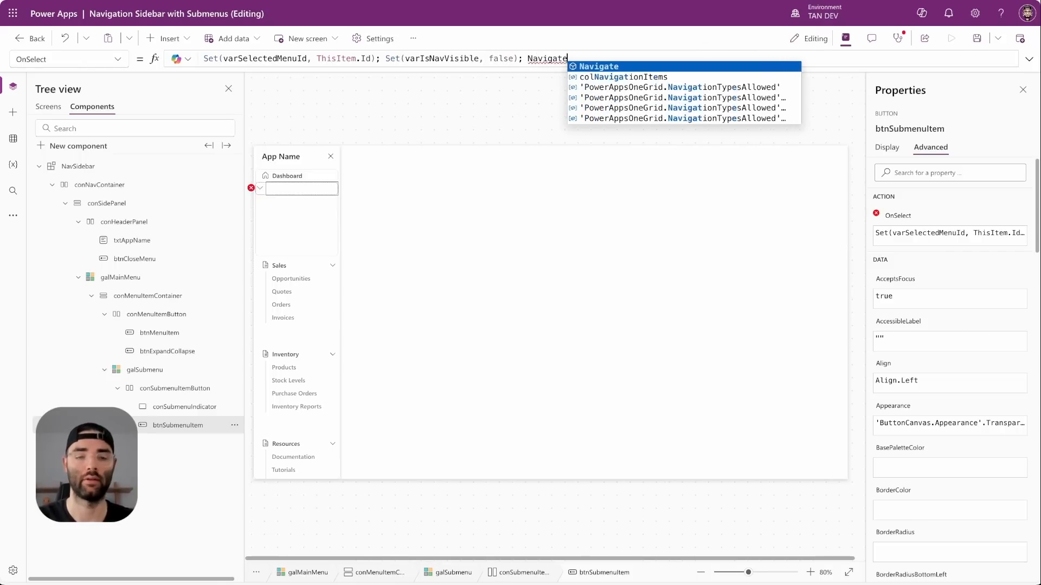
type("(ThisItem.Sc")
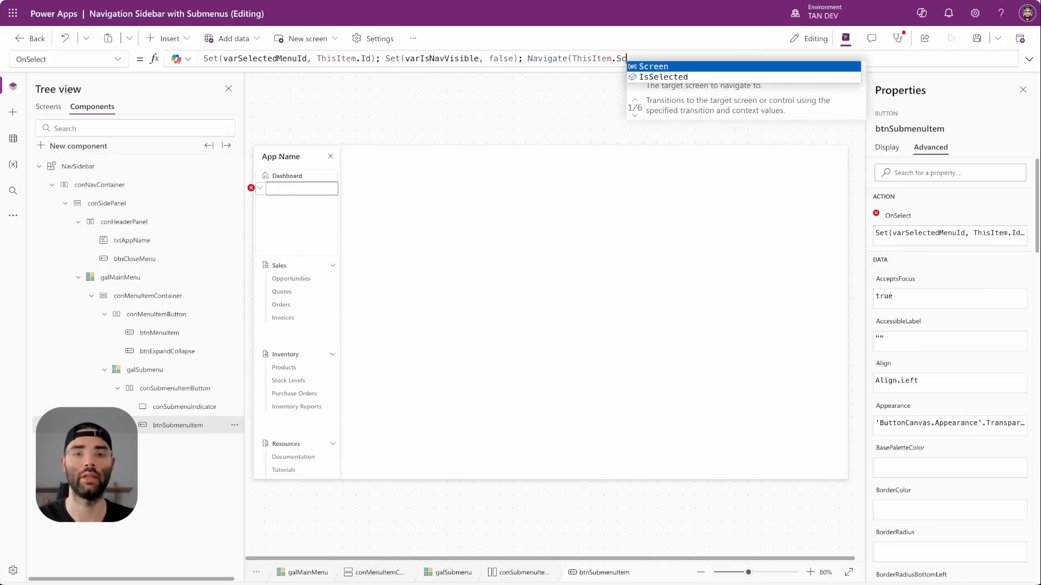
key("Tab")
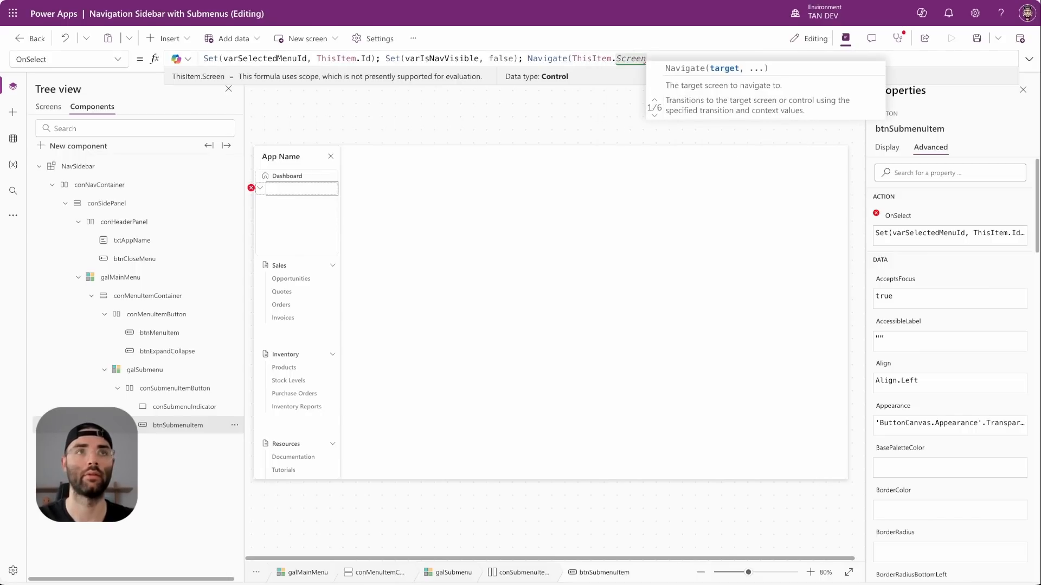
type(", fade")
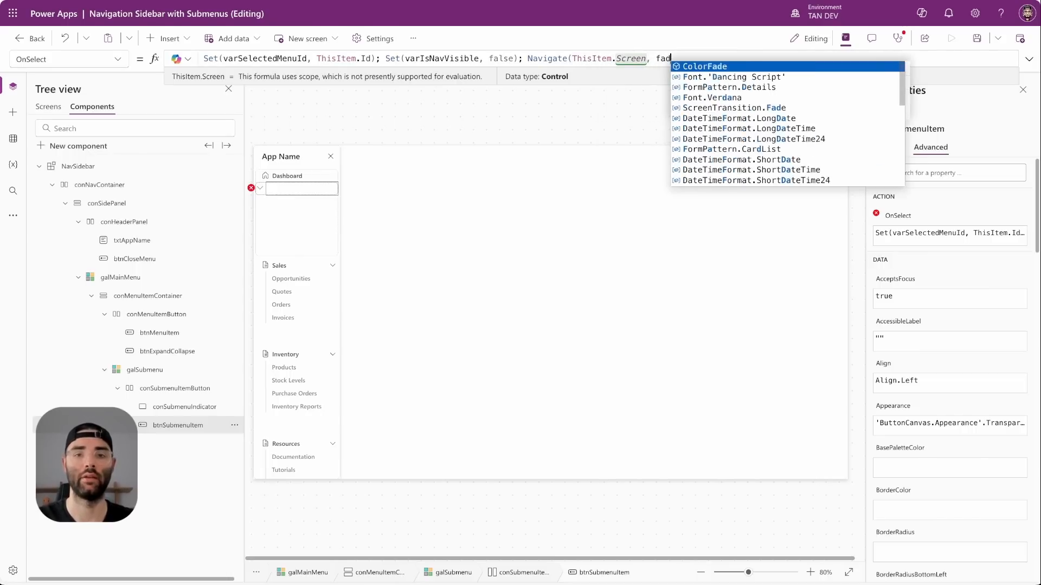
key("BackSpace")
key("BackSpace")
key("BackSpace")
key("BackSpace")
type("Transition")
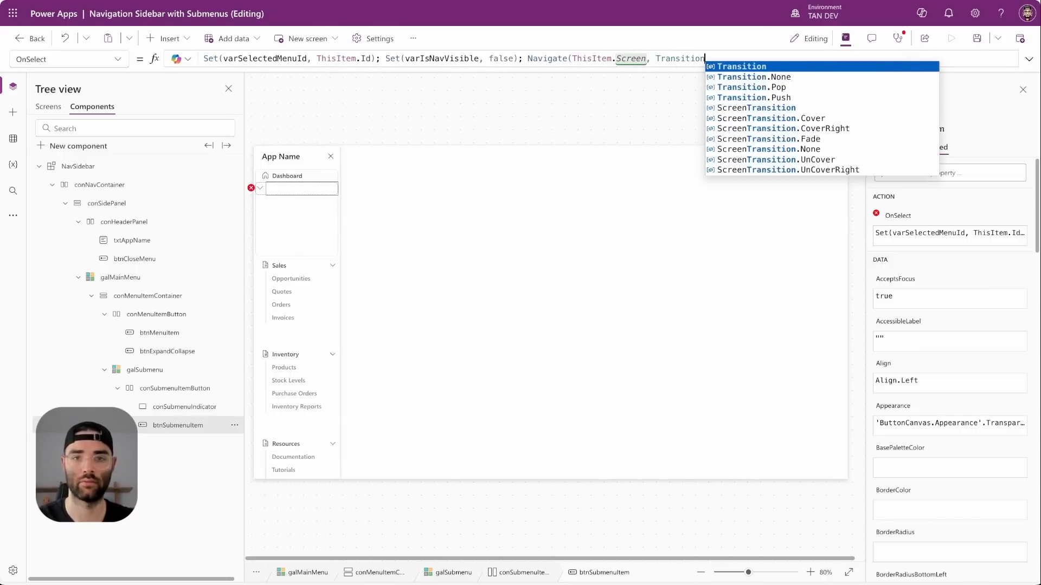
left_click(799, 138)
type(");")
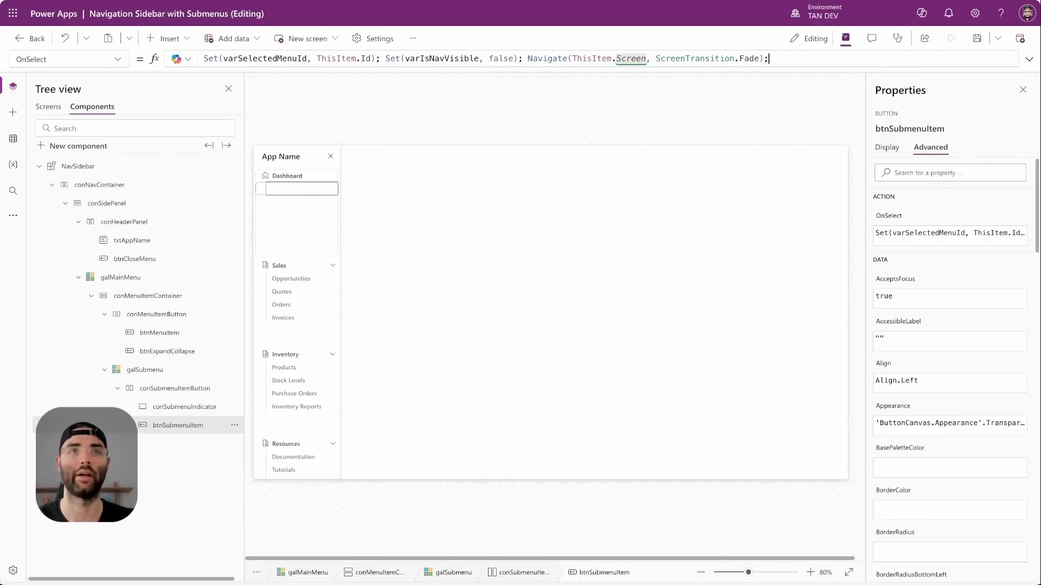
left_click(759, 122)
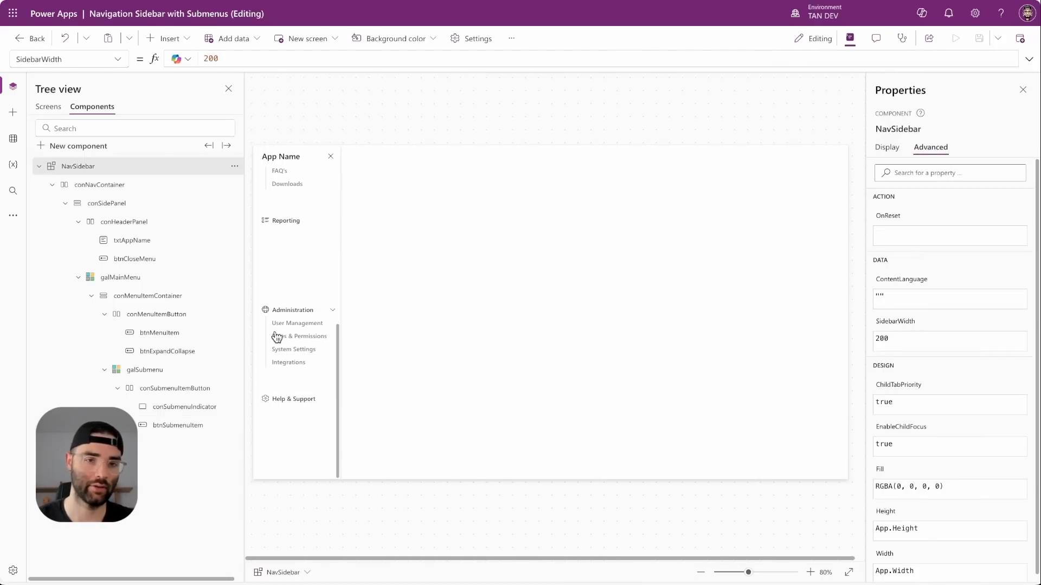
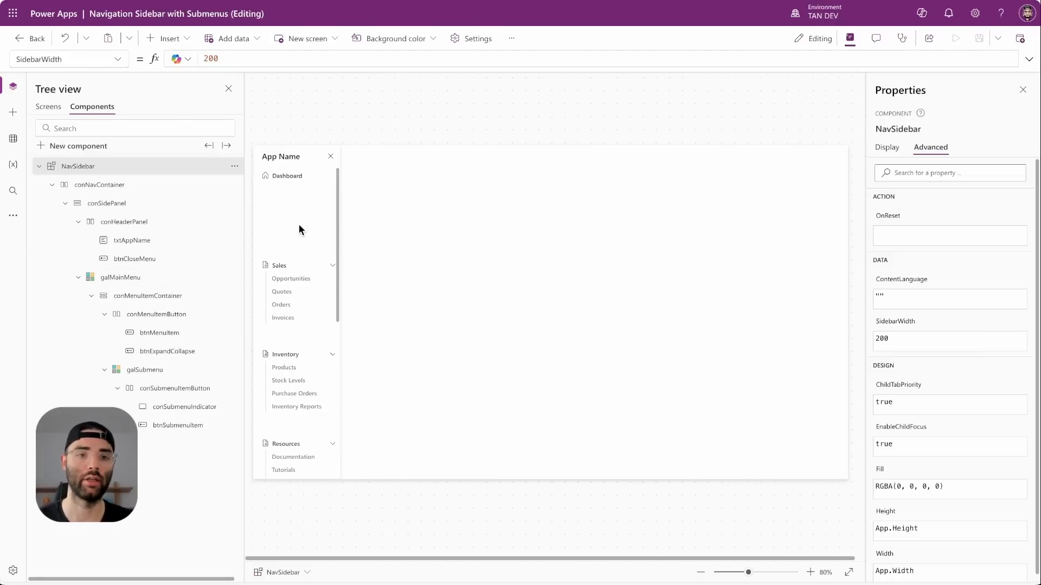
Step: Insert a plain container inside conMenuItemContainer and rename it conMenuItemSpacer
left_click(293, 291)
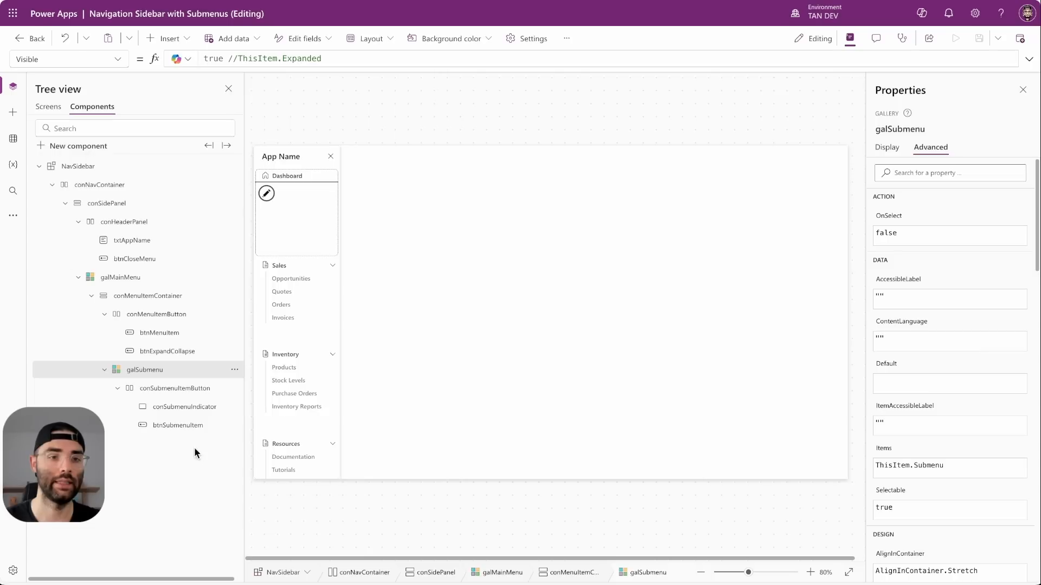
left_click(150, 303)
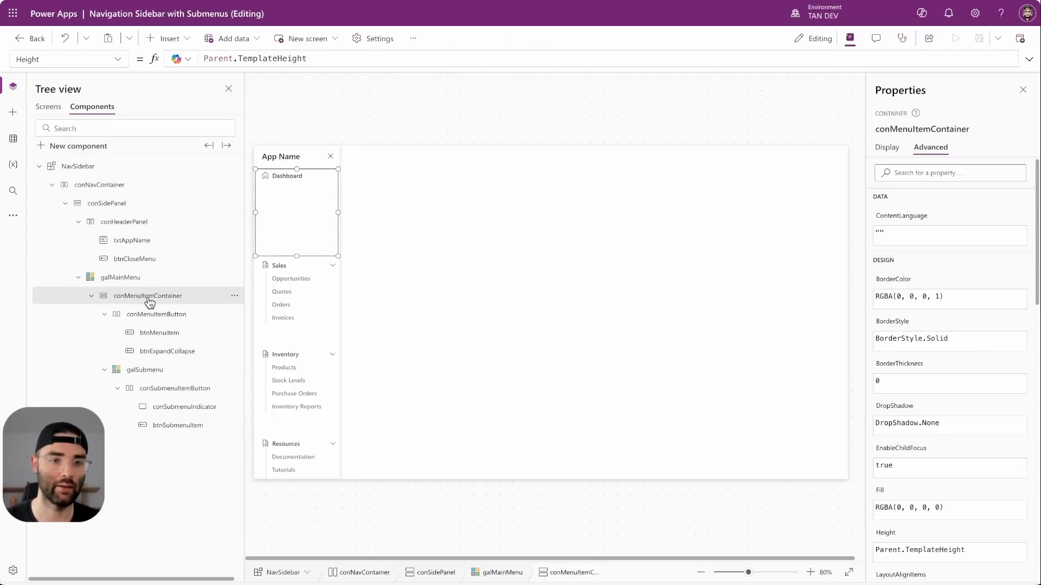
left_click(165, 38)
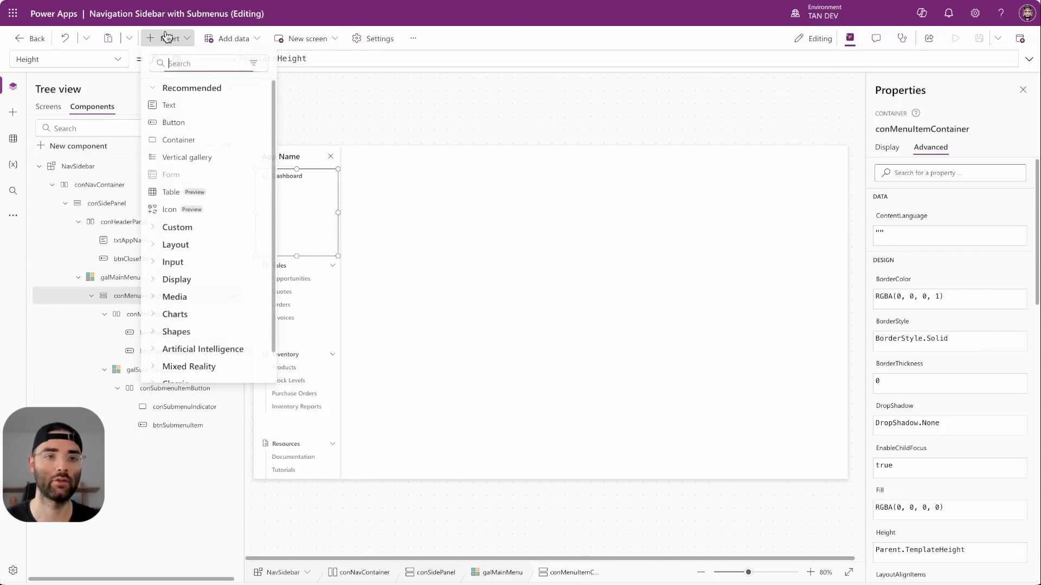
type("contain")
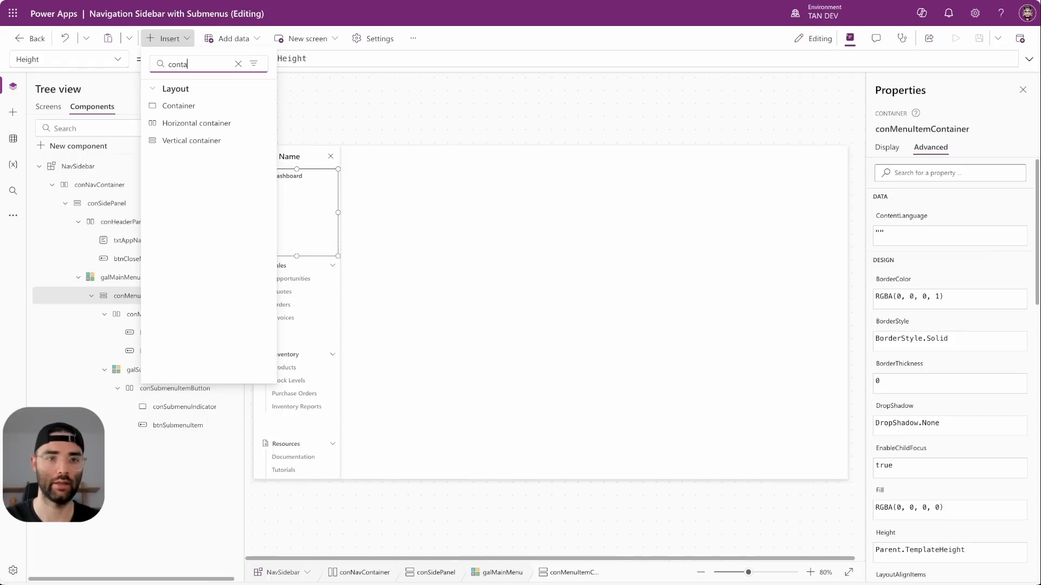
left_click(176, 105)
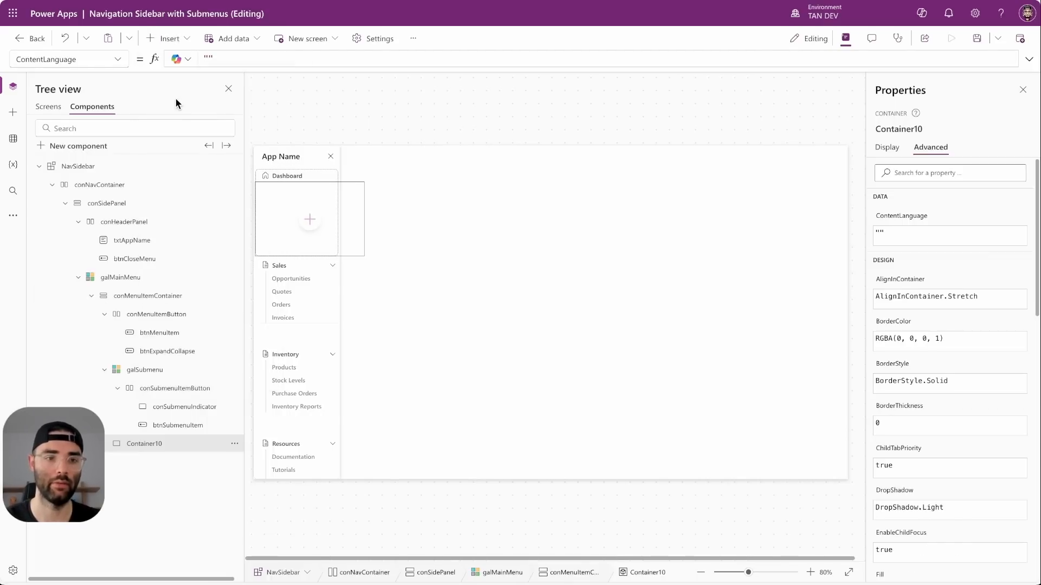
double_click(151, 446)
type("conMenuItem")
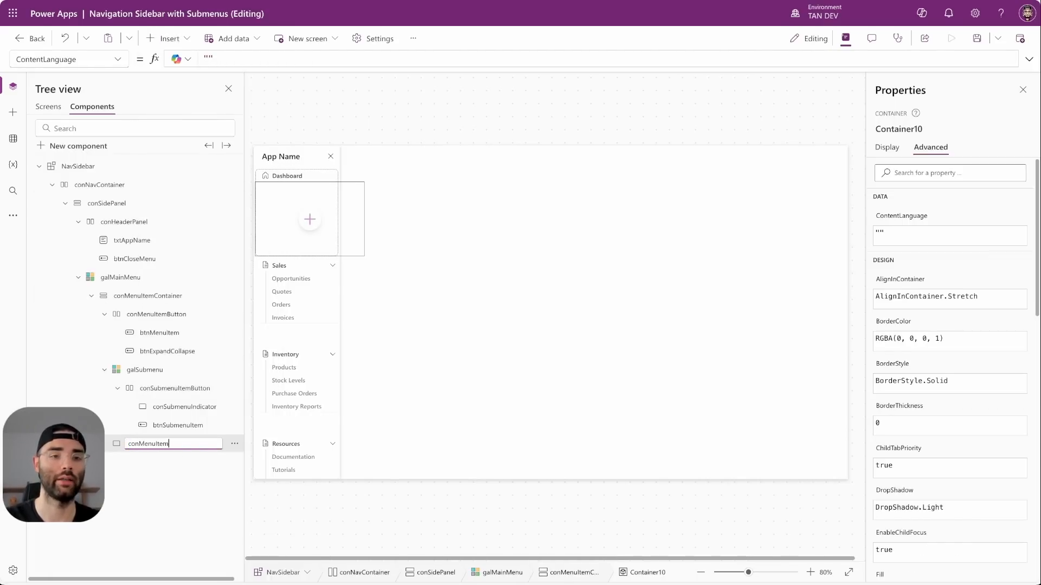
type("Spacer")
key("Return")
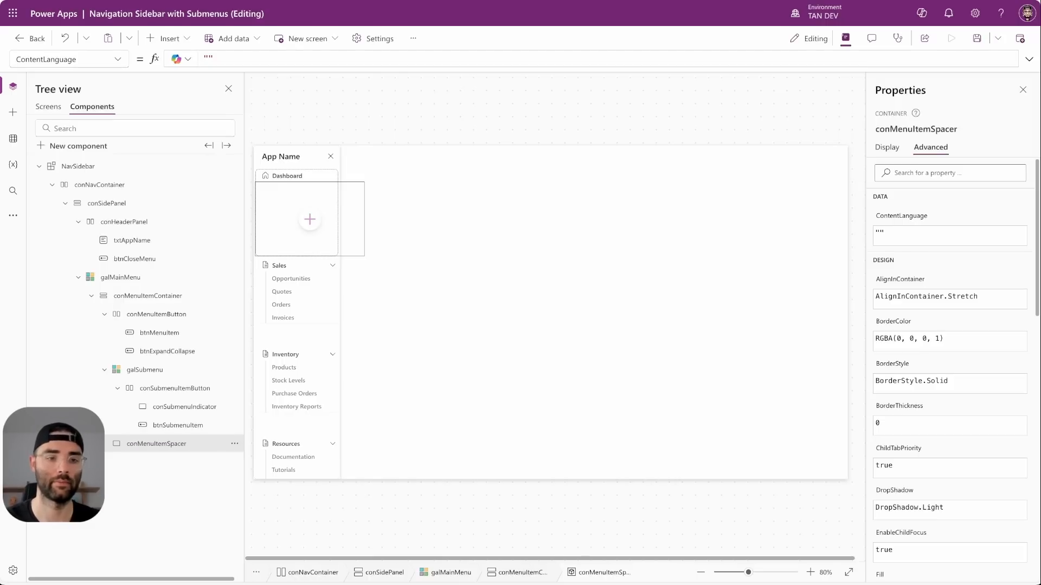
Step: Set conMenuItemSpacer's minimum width to 0, turn off its flexible height, and set its height to 1
left_click(887, 147)
left_click_drag(1016, 217, 997, 217)
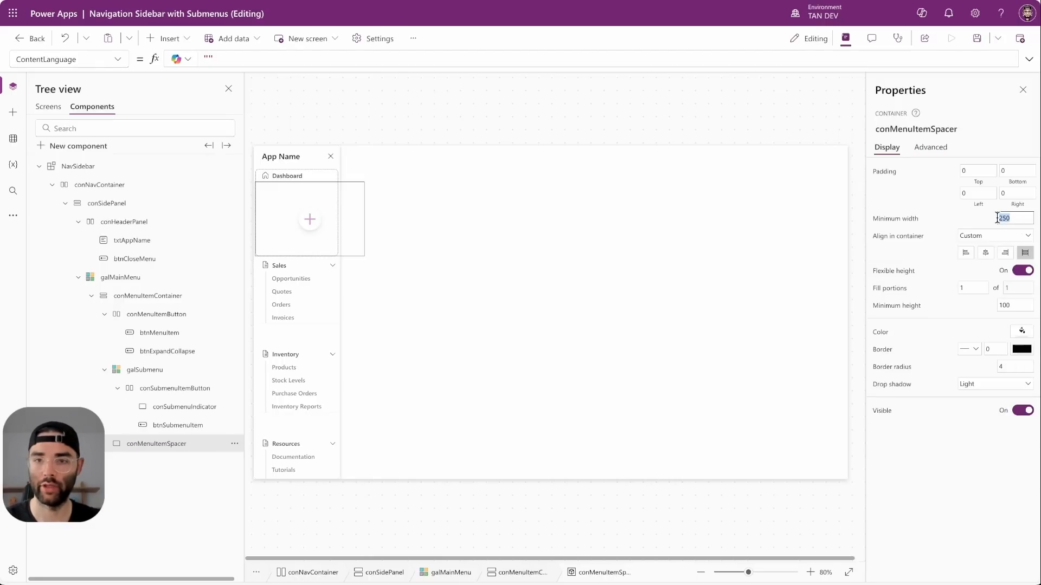
type("0")
left_click(1022, 271)
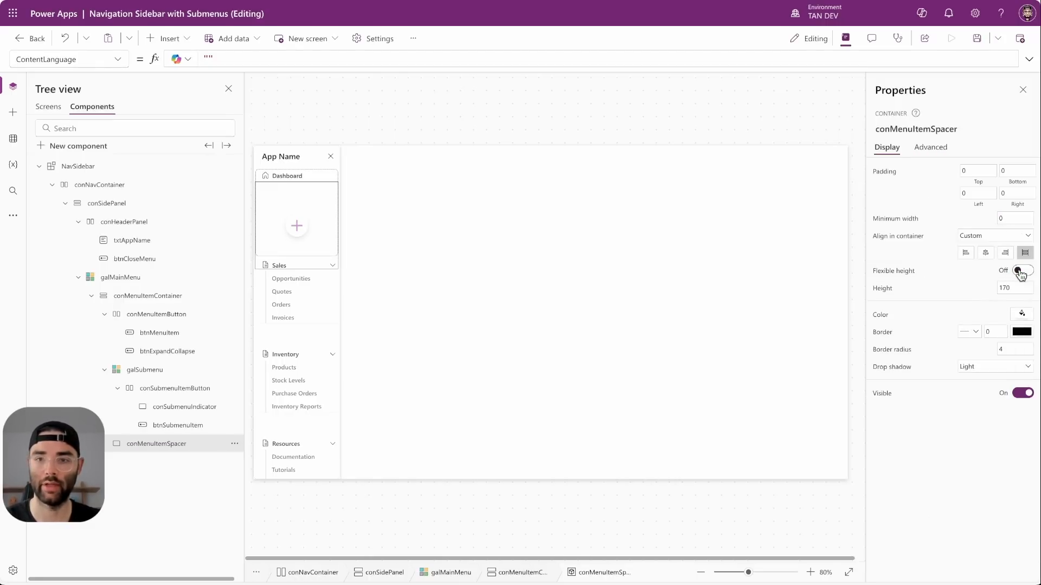
left_click_drag(1015, 283, 993, 289)
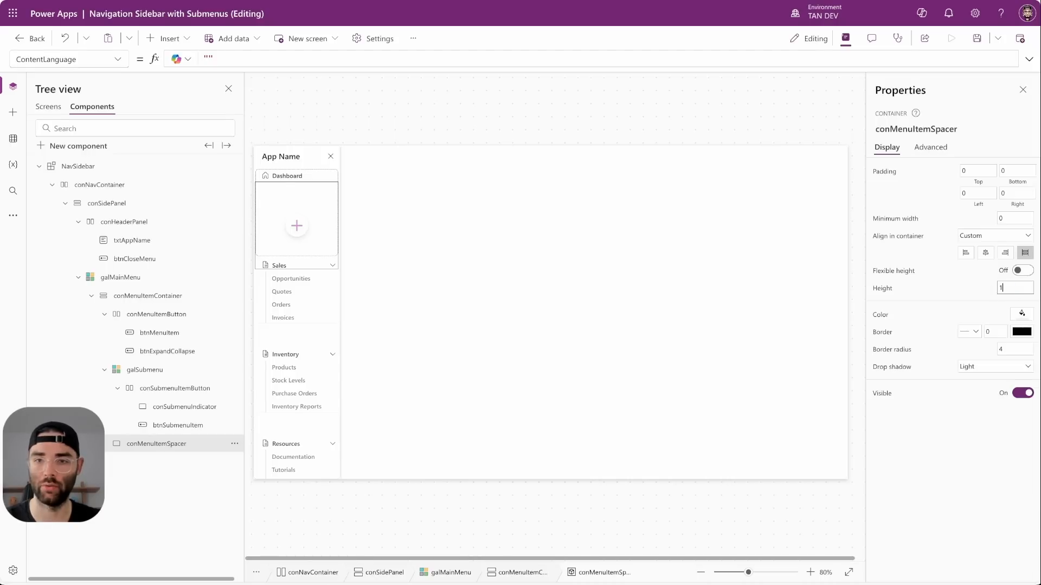
left_click(983, 295)
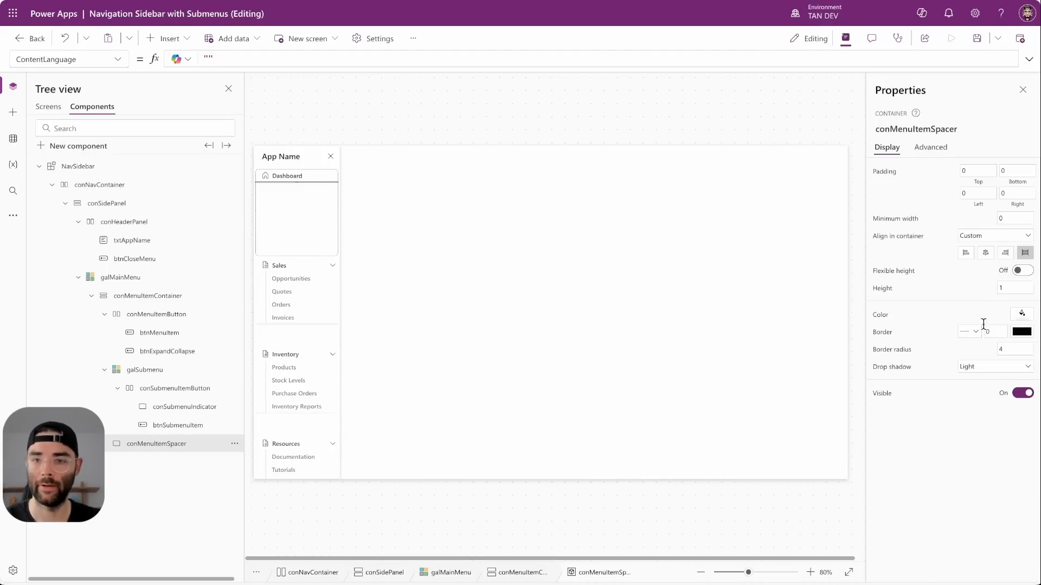
Step: Set conMenuItemSpacer's drop shadow to None and its border radius to 0
left_click(988, 366)
left_click(981, 380)
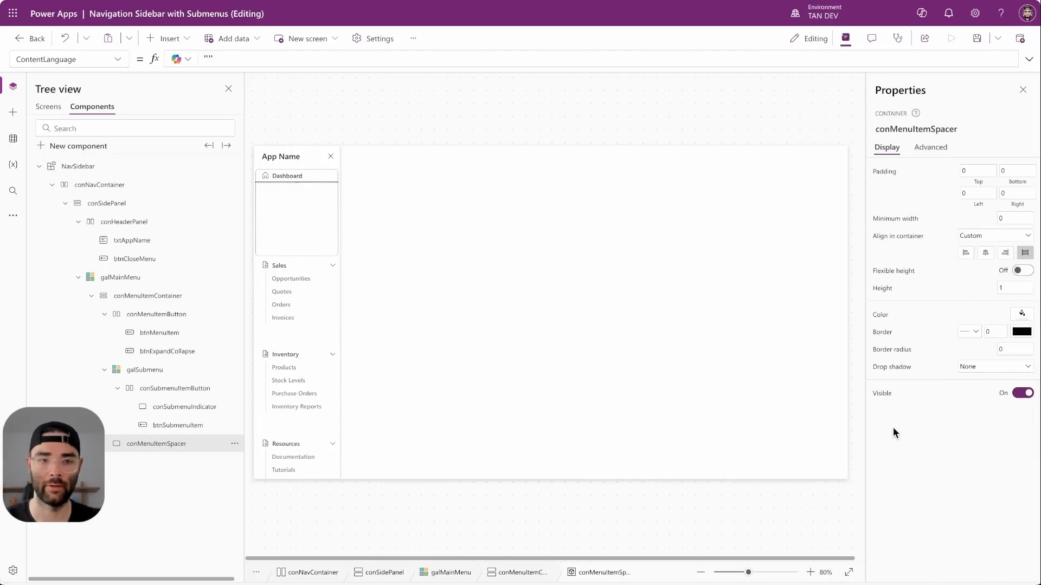
Step: Set conMenuItemContainer's Height formula to conMenuItemSpacer.Y and check the resulting menu layout
left_click(143, 296)
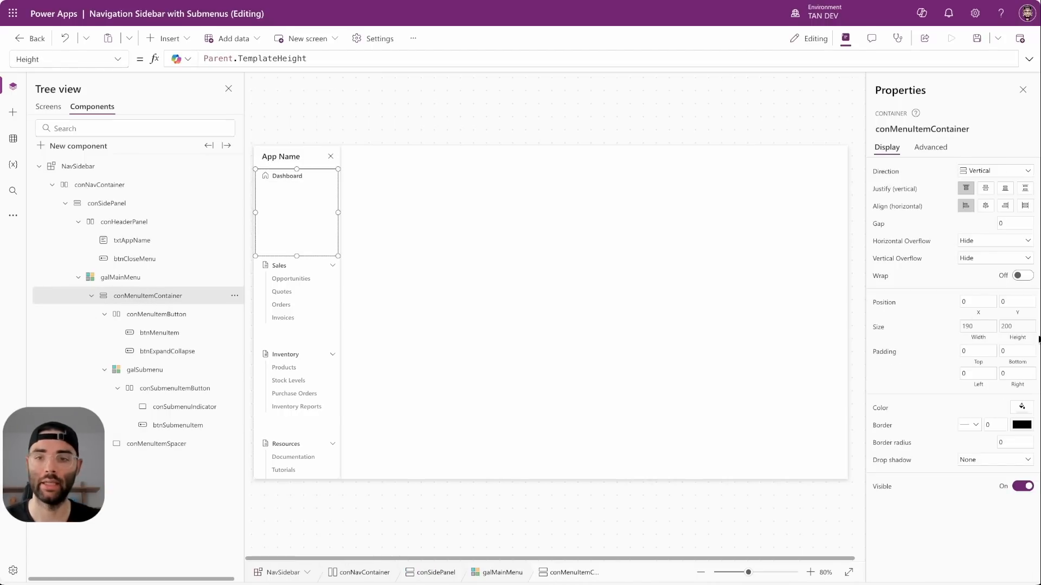
left_click(1021, 339)
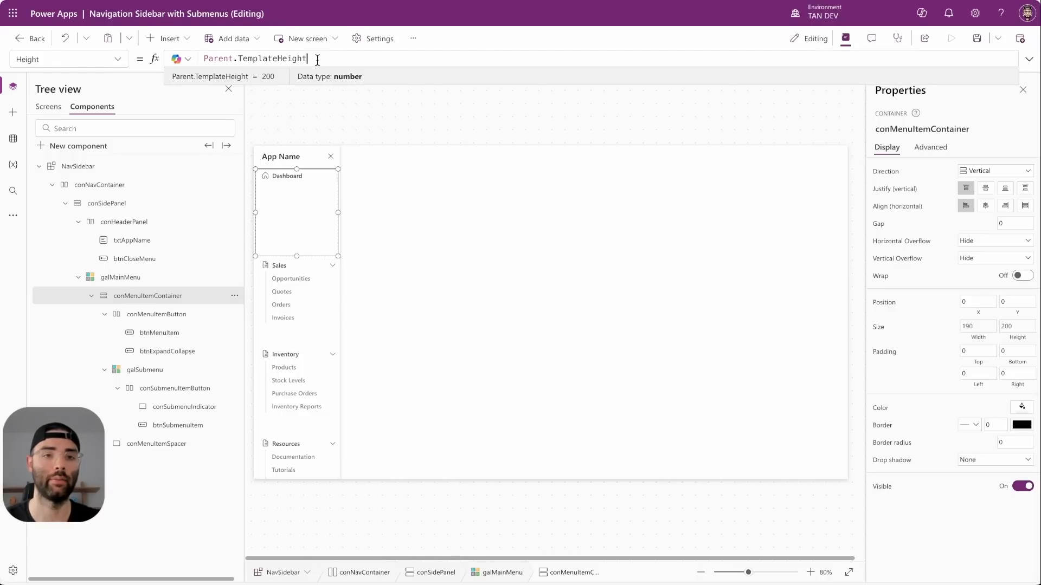
key("ctrl+a")
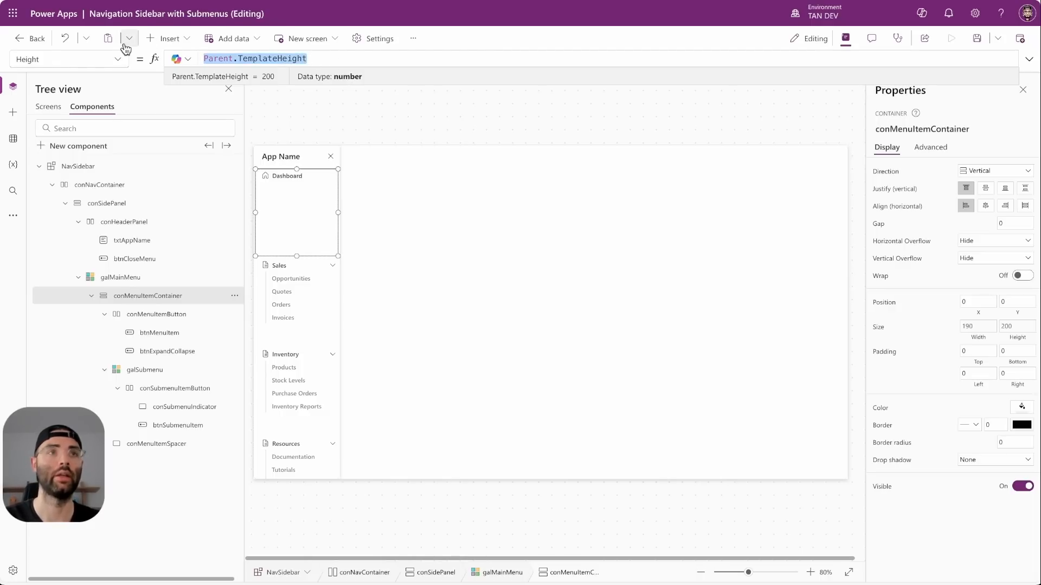
type("conMe")
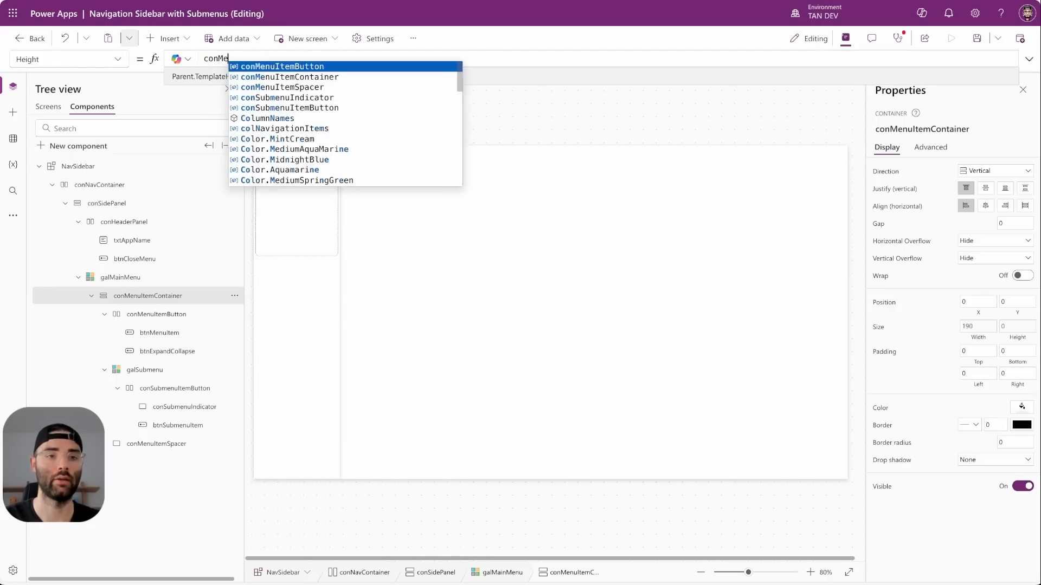
type("nuItemSpacer.Y")
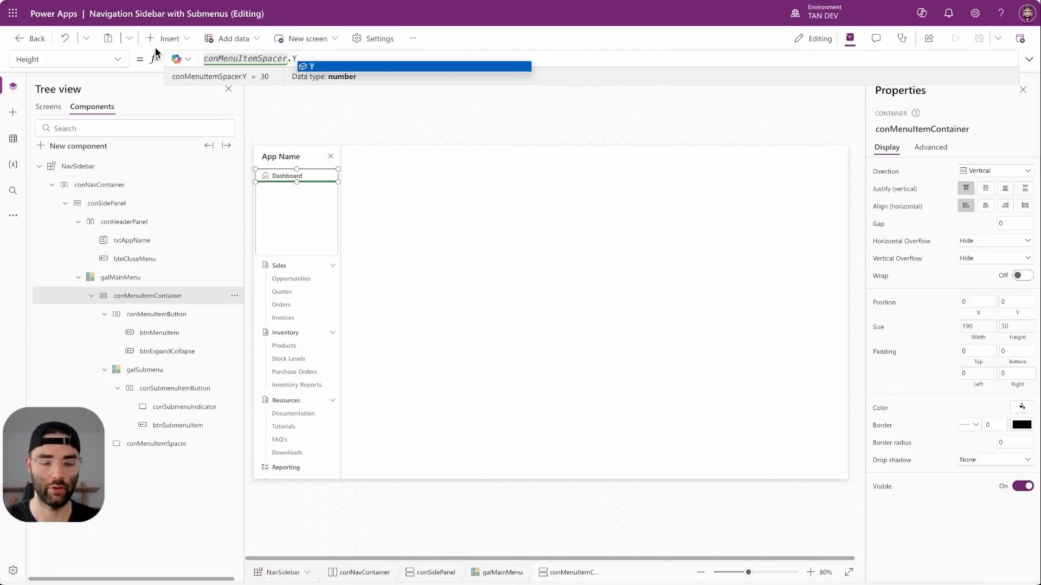
left_click(339, 130)
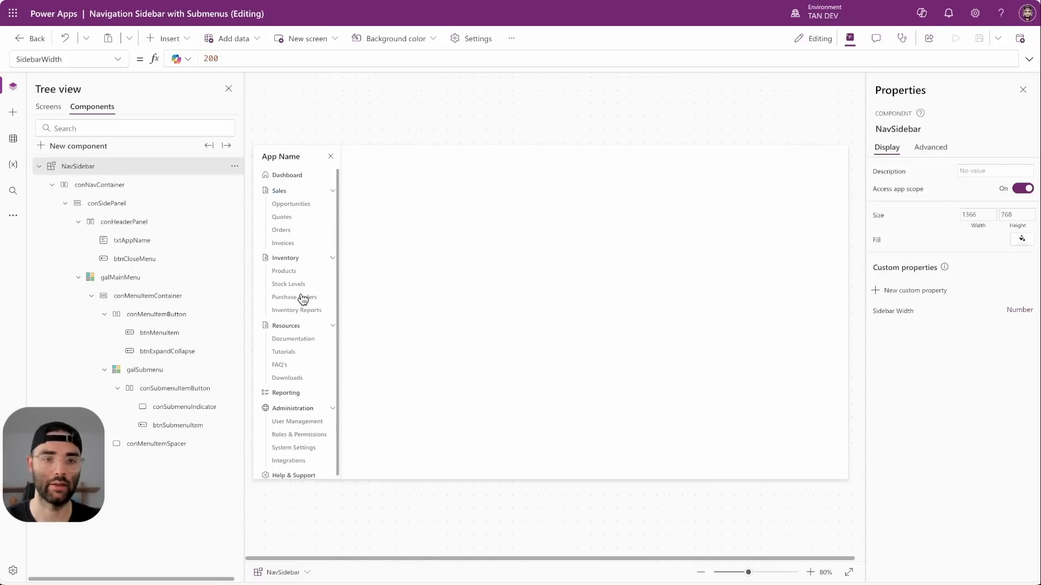
scroll(303, 353, "down", 1)
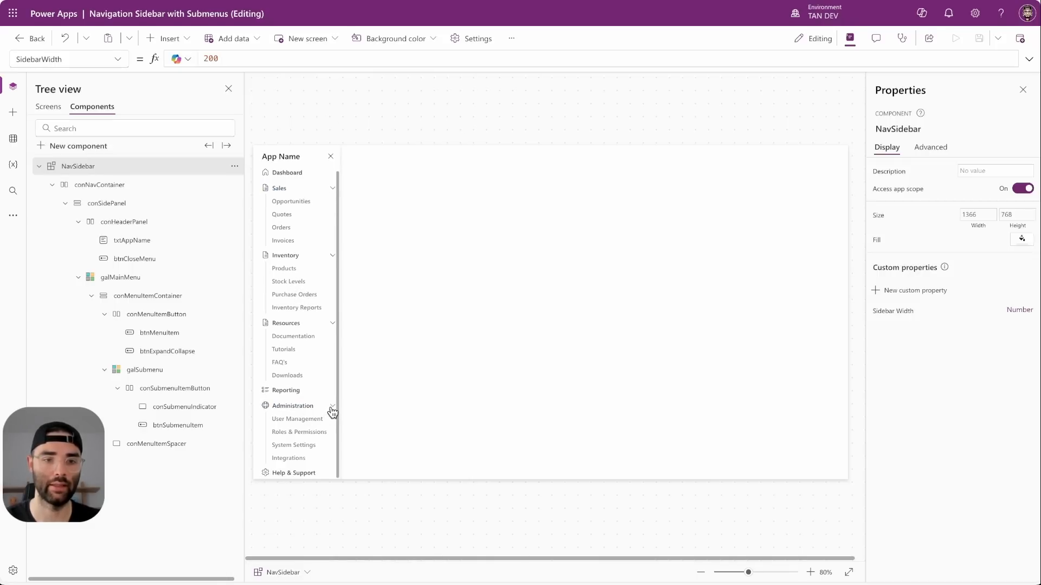
Step: Restore galSubmenu's Visible formula to ThisItem.Expanded by removing the temporary true value and comment marks
left_click(317, 414)
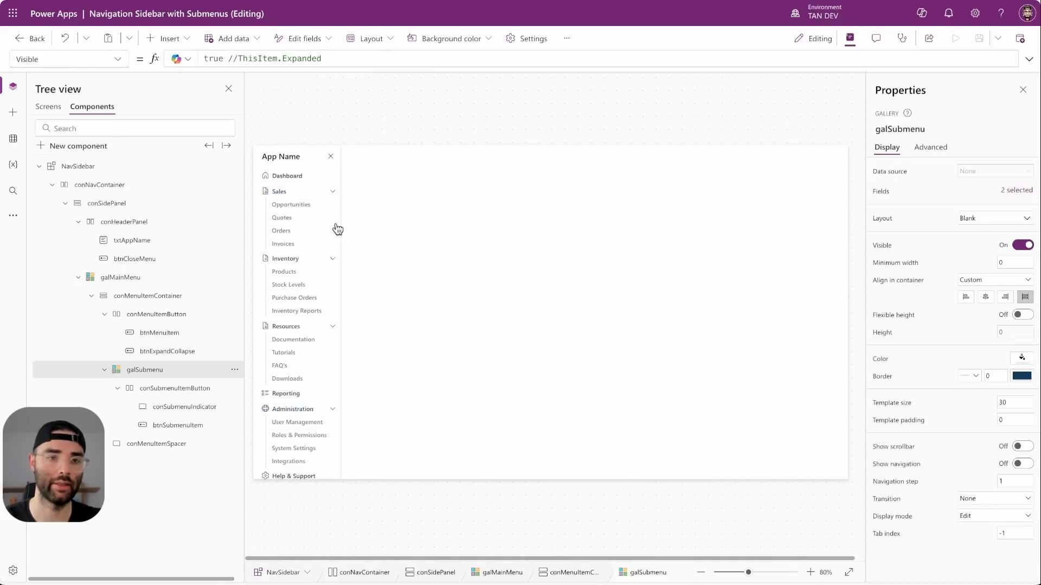
left_click(153, 374)
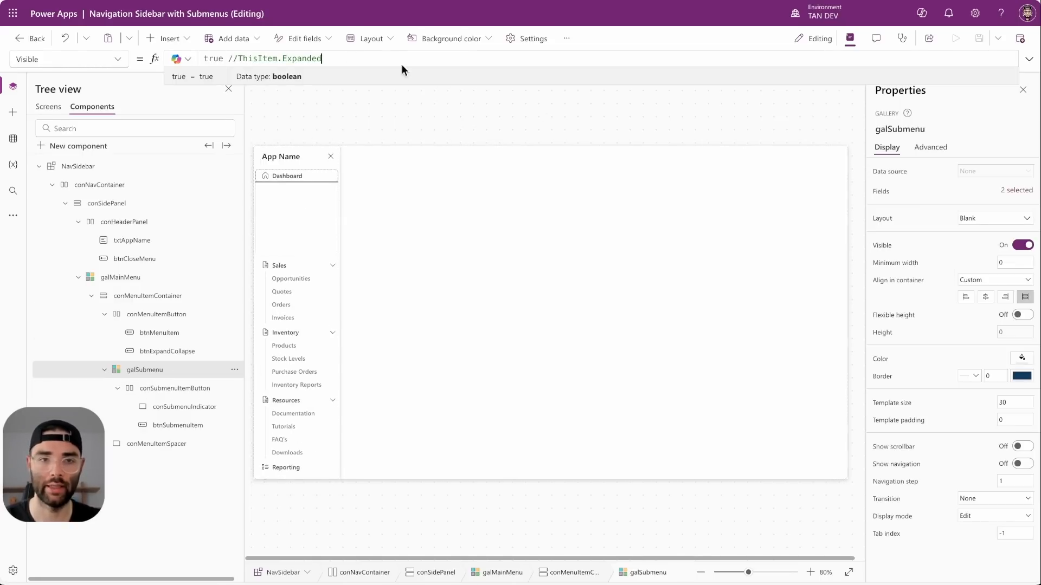
double_click(214, 58)
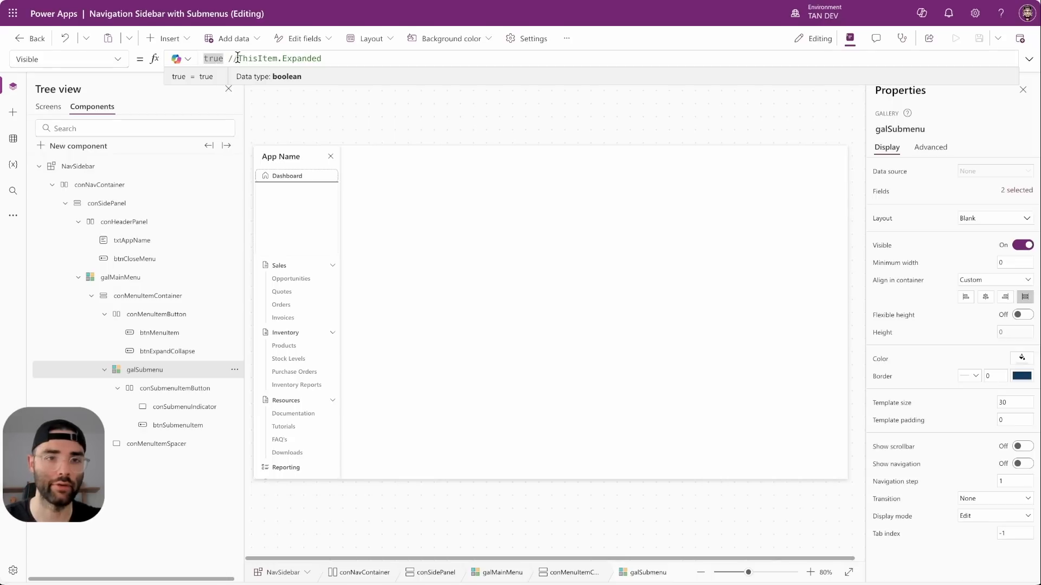
key("Delete")
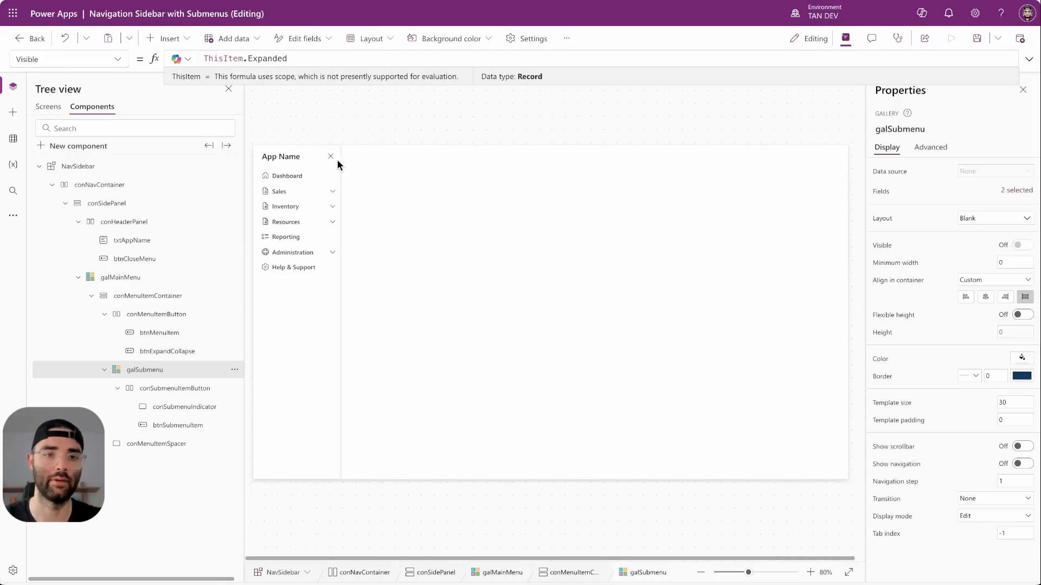
Step: Test the expand and collapse buttons of the Sales, Inventory and Resources menu items on the canvas
left_click(335, 192, "alt")
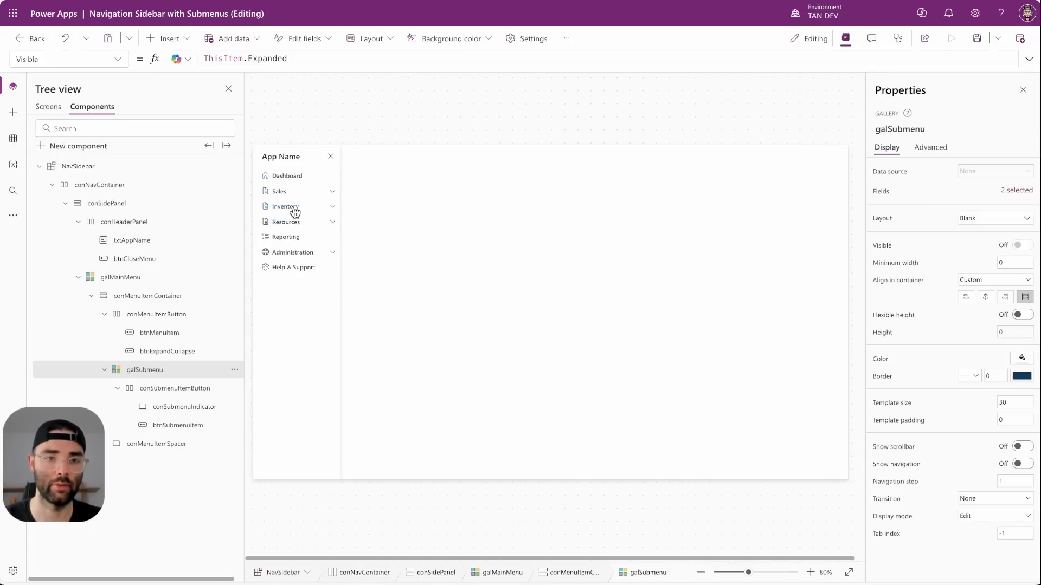
left_click(294, 210, "alt")
left_click(333, 208, "alt")
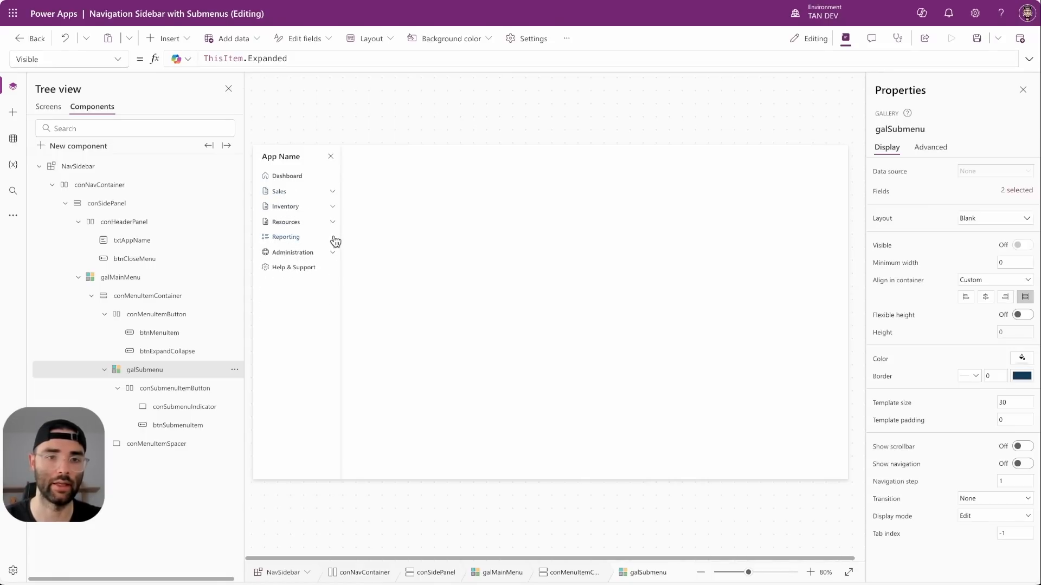
left_click(334, 224, "alt")
left_click(334, 224, "alt")
left_click(333, 224, "alt")
left_click(333, 209, "alt")
left_click(334, 194, "alt")
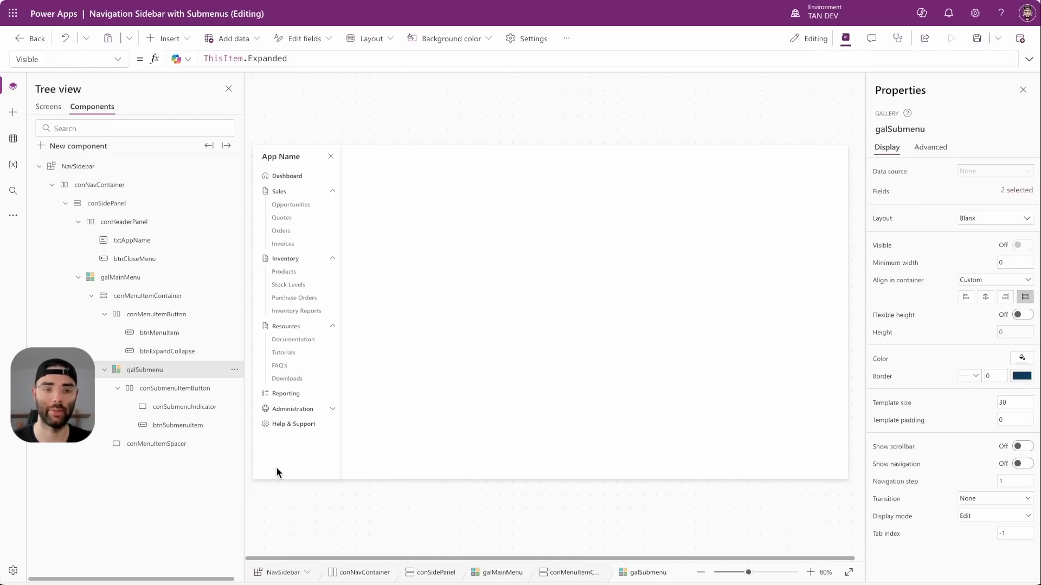
Step: Insert a plain container inside conSidePanel and rename it conDivider
left_click(104, 211)
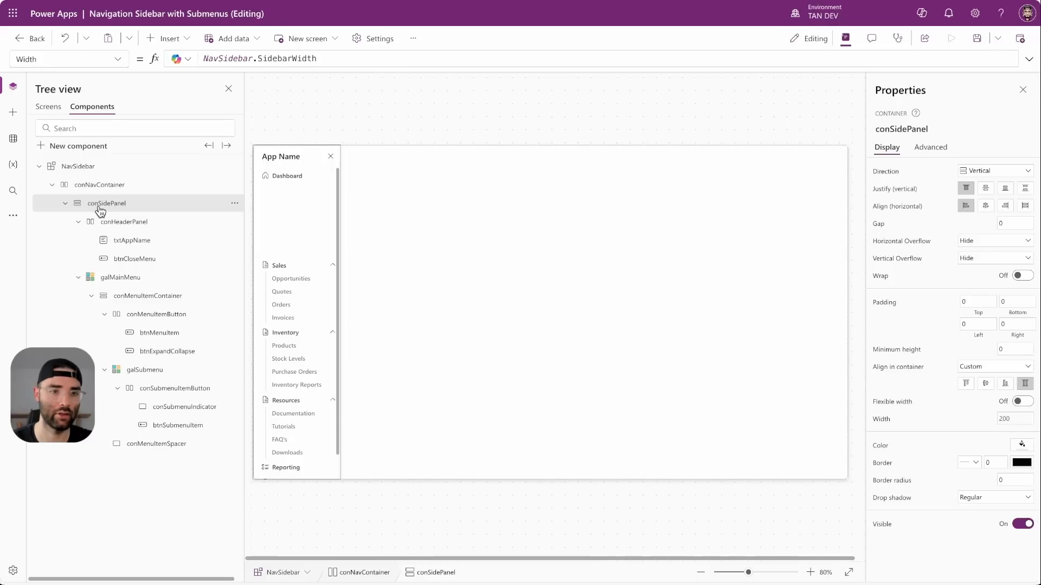
left_click(167, 38)
type("contain")
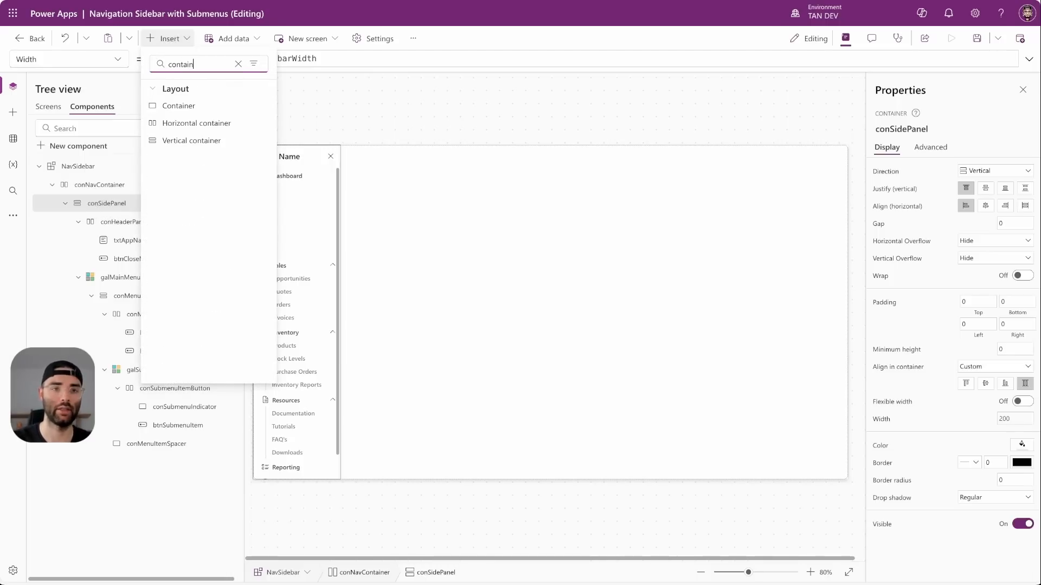
left_click(184, 106)
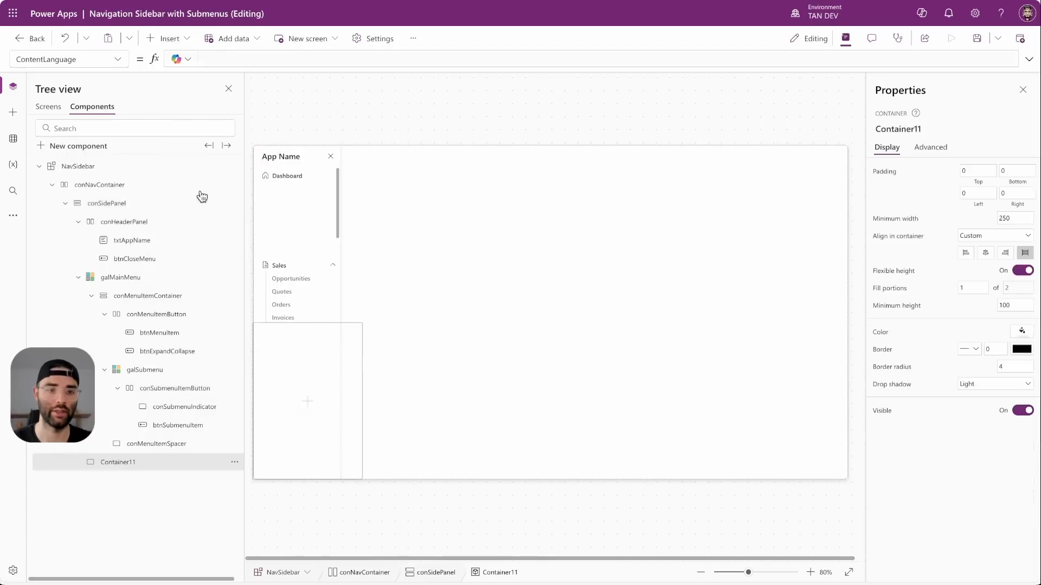
double_click(129, 462)
type("con")
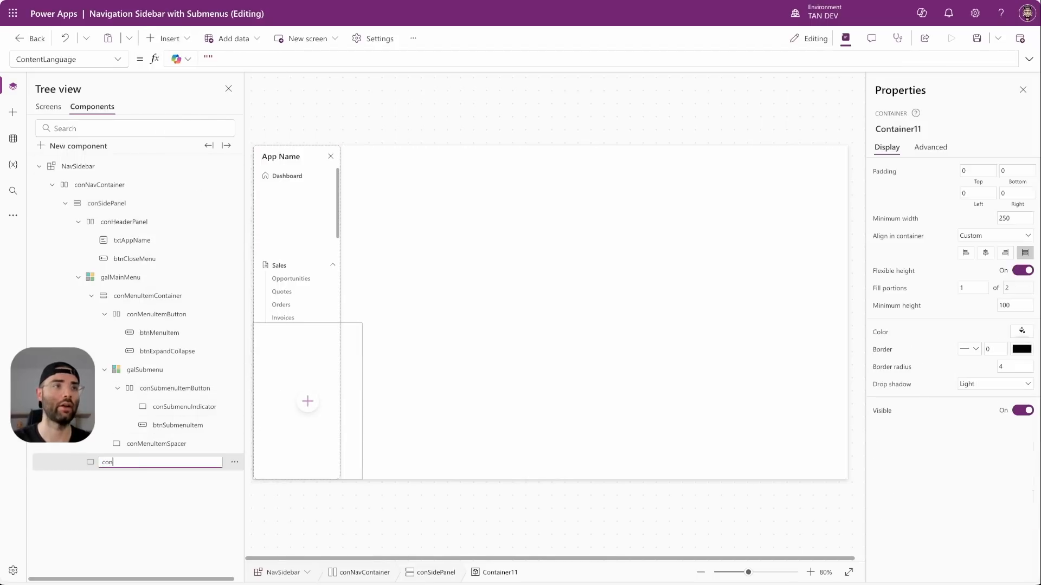
type("Divider")
key("Return")
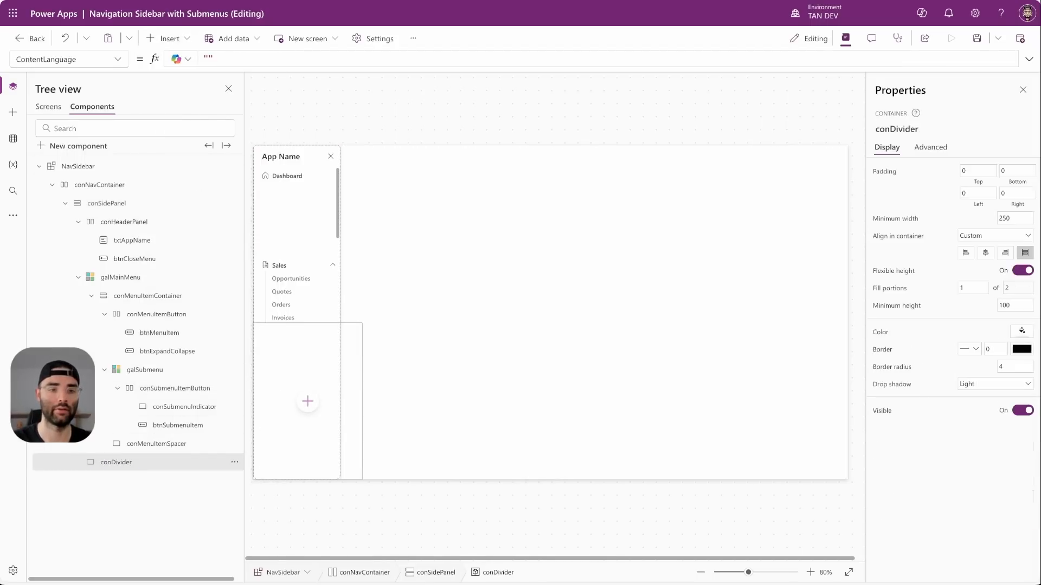
Step: Set conDivider's minimum width to 0, turn off its flexible height, and set its height to 1
double_click(1012, 218)
type("0")
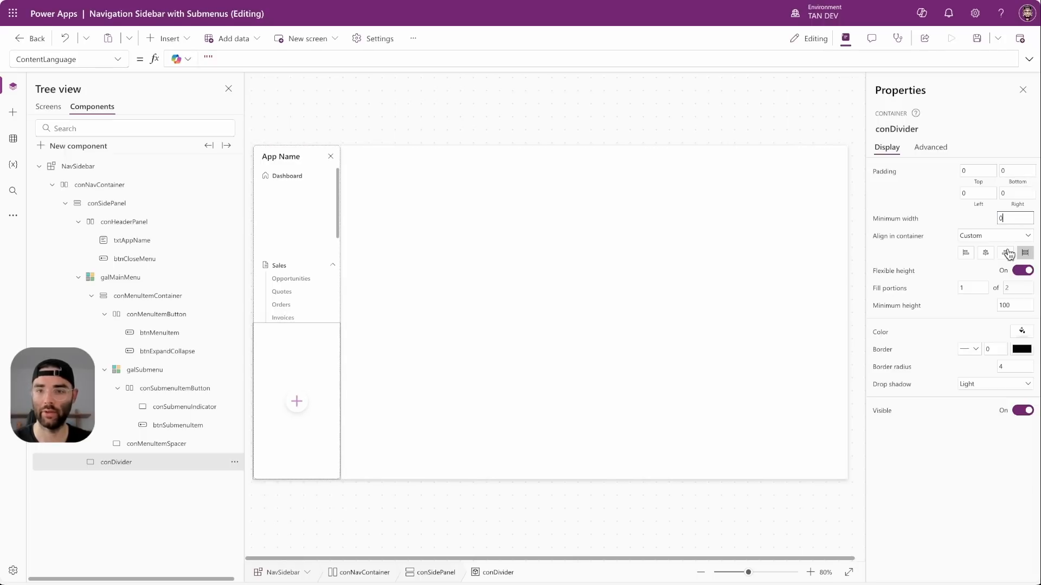
left_click(1024, 271)
double_click(1024, 286)
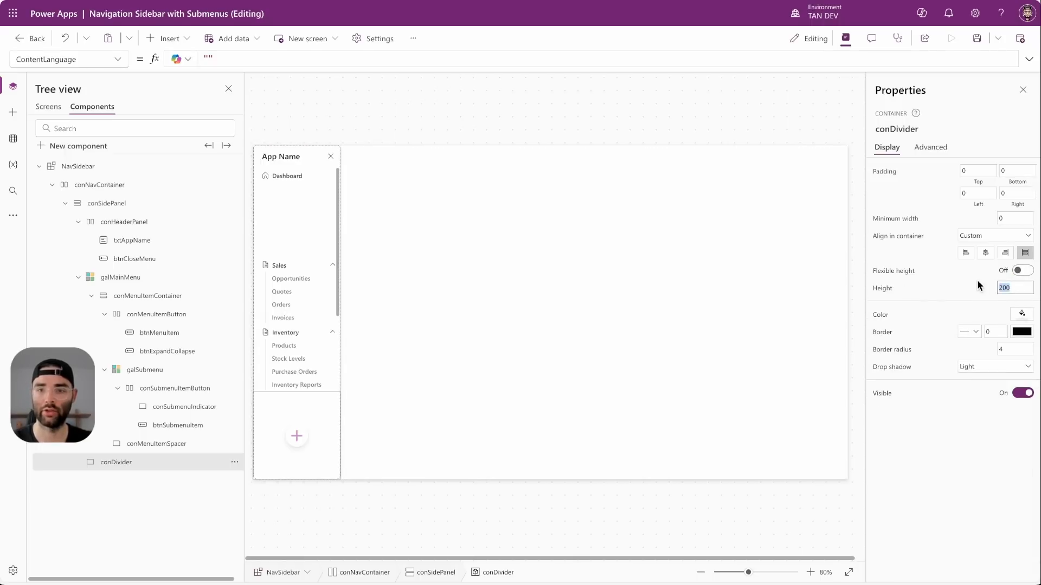
type("1")
Step: Set conDivider's border radius to 0 and its drop shadow to None
double_click(1014, 349)
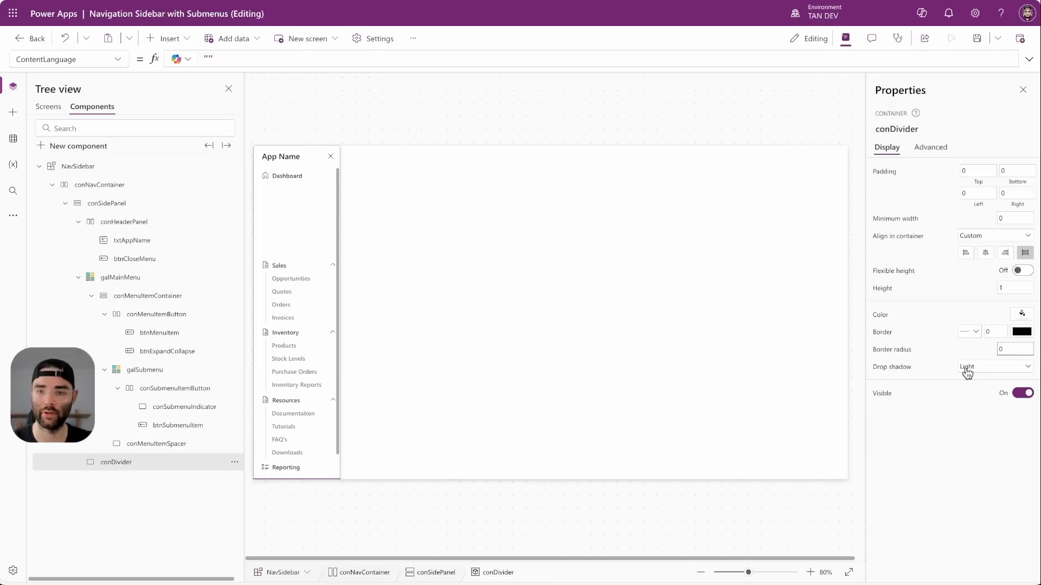
type("0")
left_click(966, 368)
left_click(980, 380)
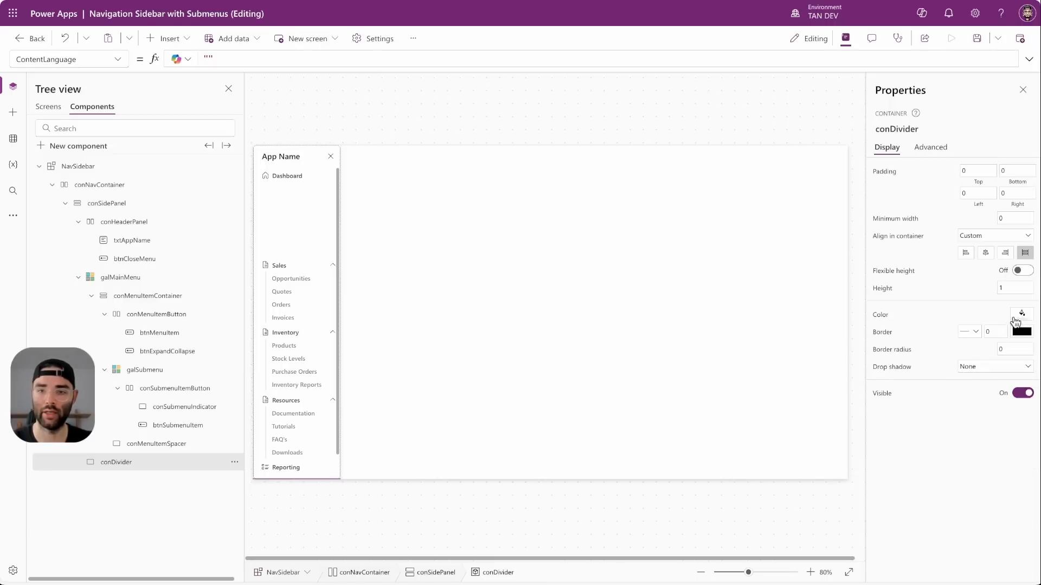
Step: Set conDivider's Fill formula to RGBA(214, 221, 224, 1)
left_click(882, 315)
left_click_drag(279, 57, 179, 57)
type("RGBA(214, 221, 224, 1)")
left_click(361, 114)
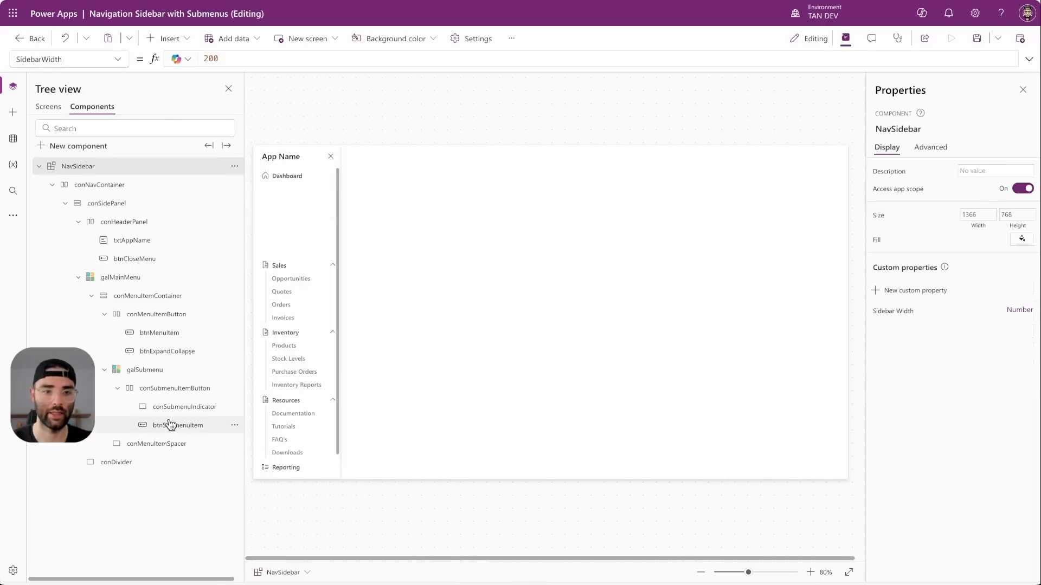
left_click(143, 468)
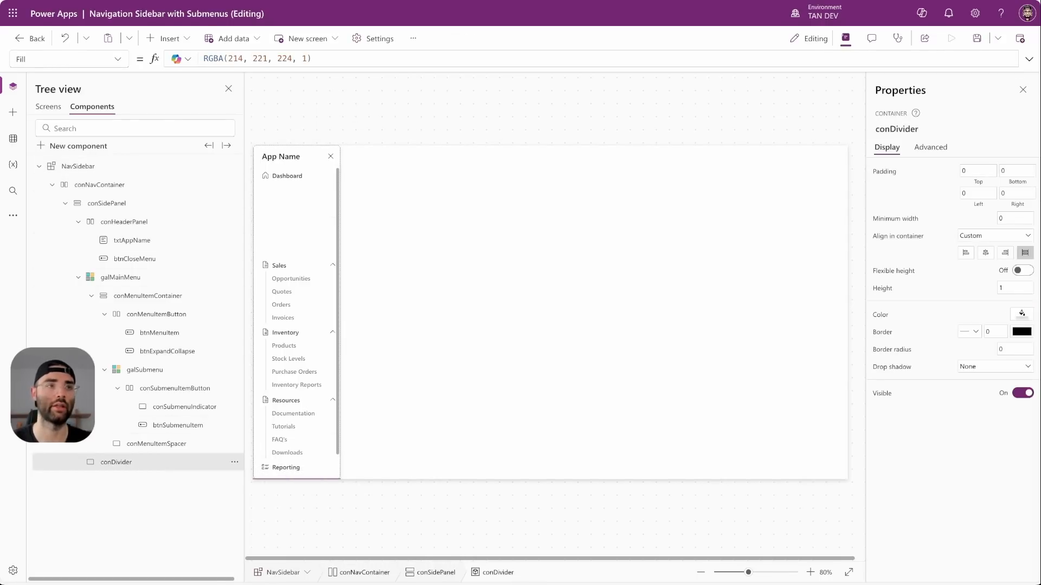
Step: Insert a horizontal container inside conSidePanel and rename it conFooterPanel
left_click(171, 43)
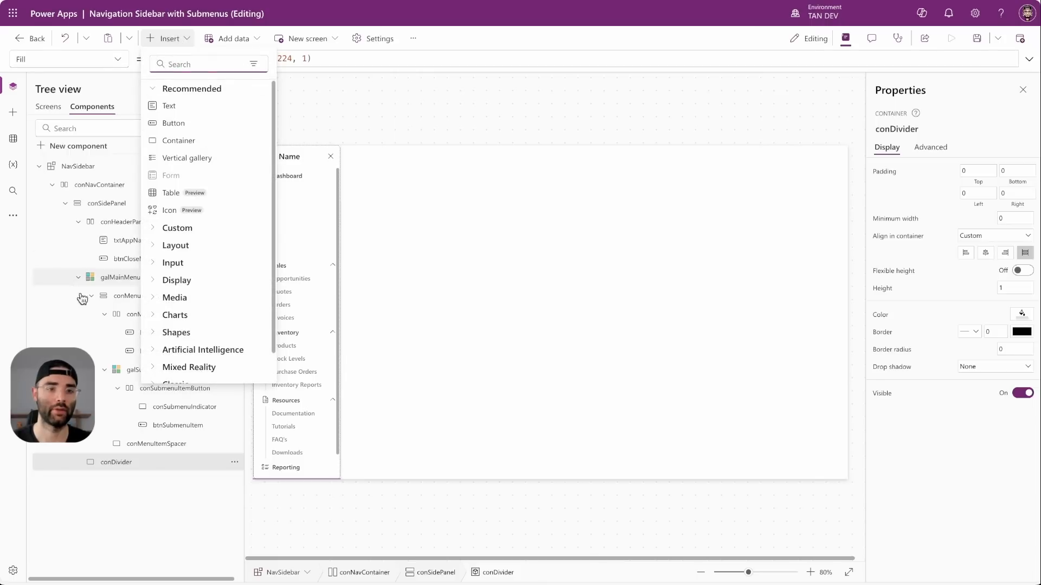
left_click(111, 204)
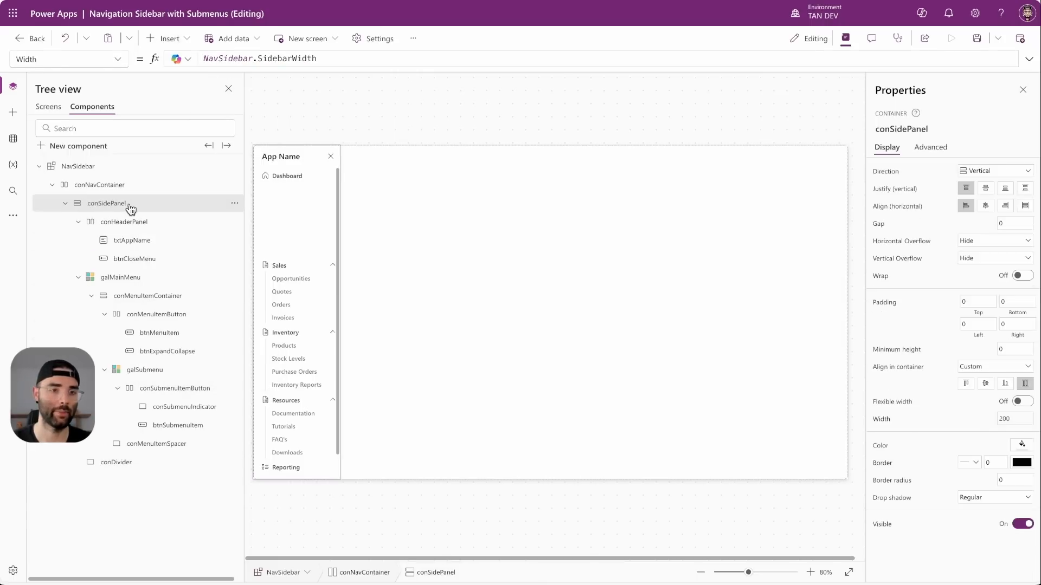
left_click(167, 41)
type("contain")
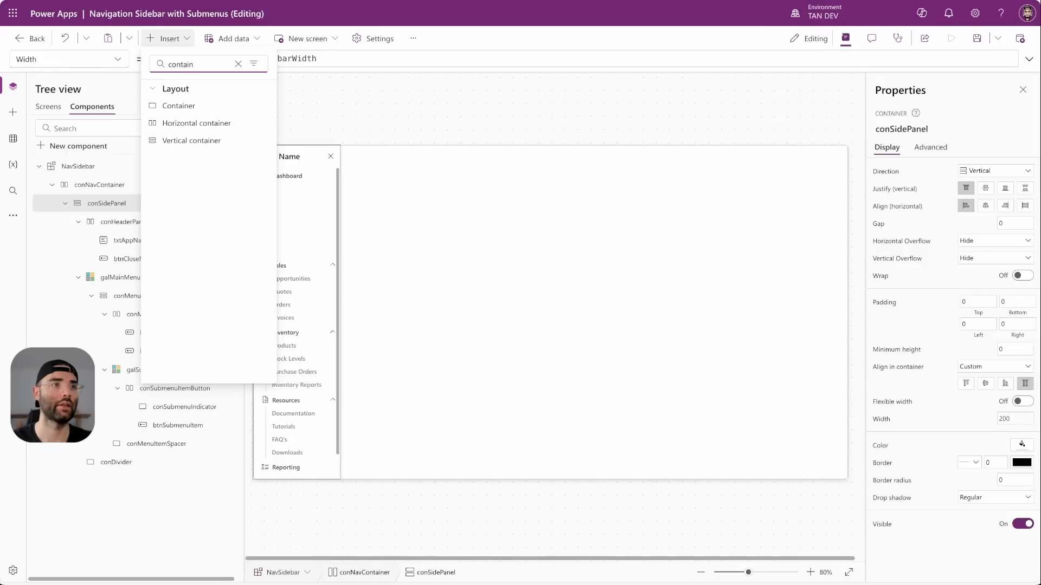
left_click(182, 124)
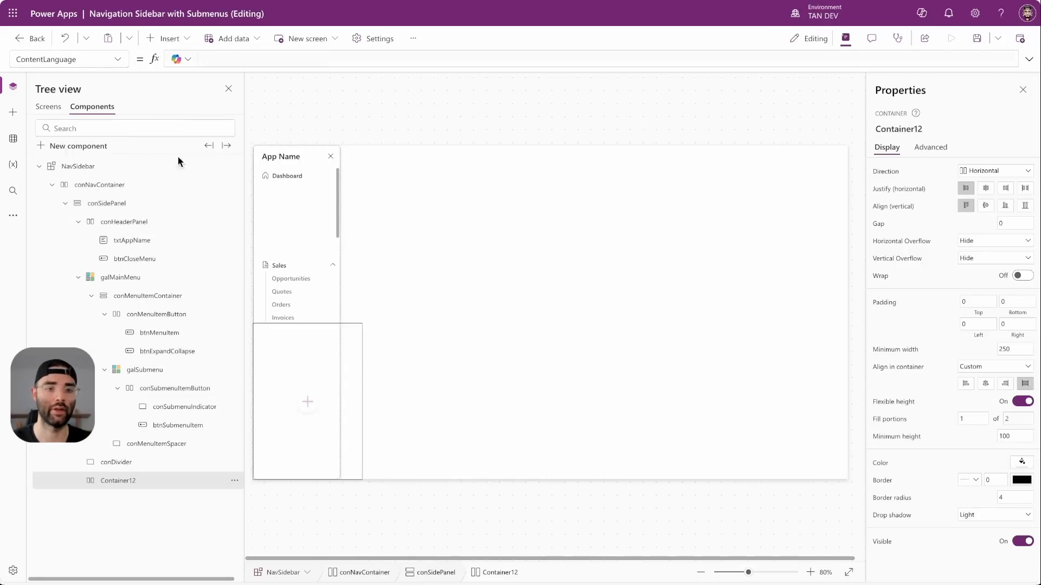
double_click(120, 482)
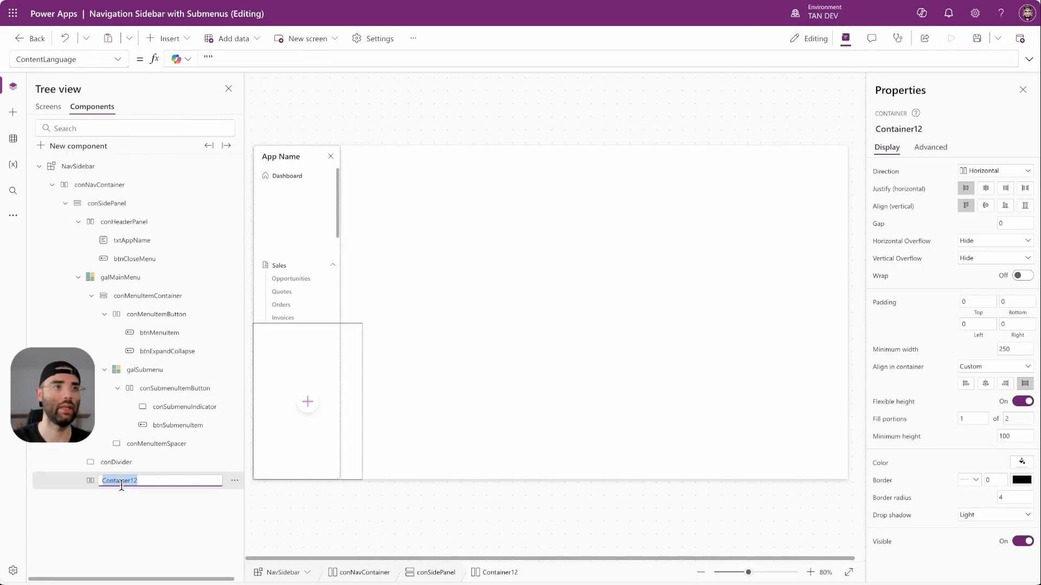
type("conFooterP")
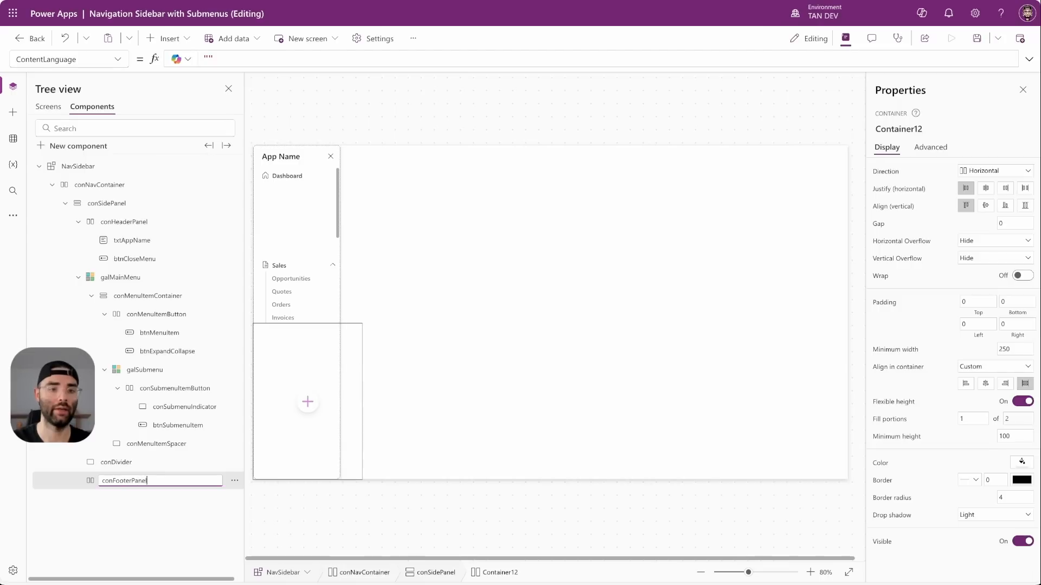
key("Return")
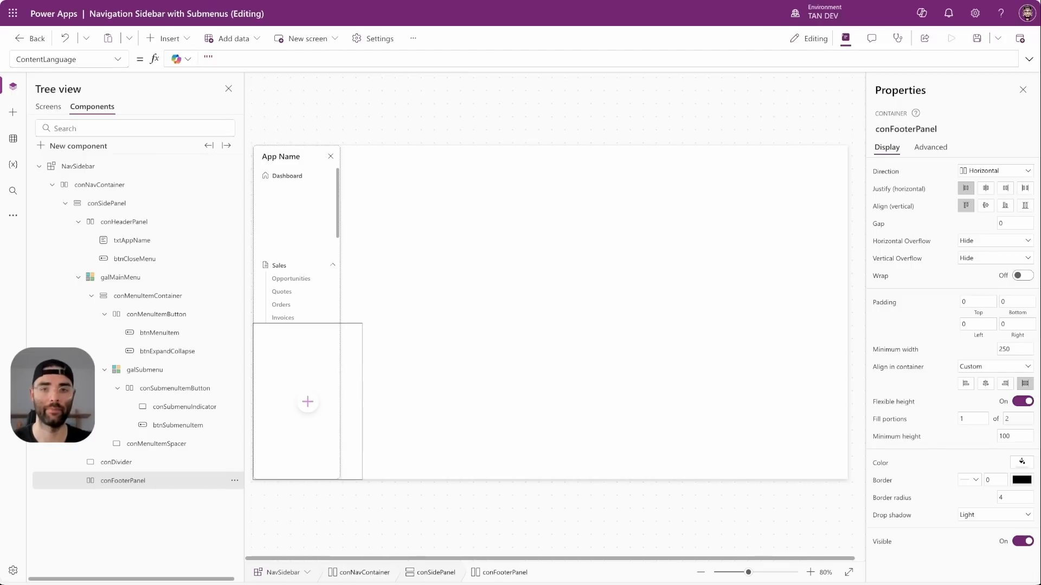
Step: Set conFooterPanel's gap to 10 and its padding to 10 top, 10 bottom, 20 left and 10 right
left_click(1008, 226)
type("10")
left_click(976, 302)
type("10")
key("Tab")
type("10")
key("Tab")
key("Tab")
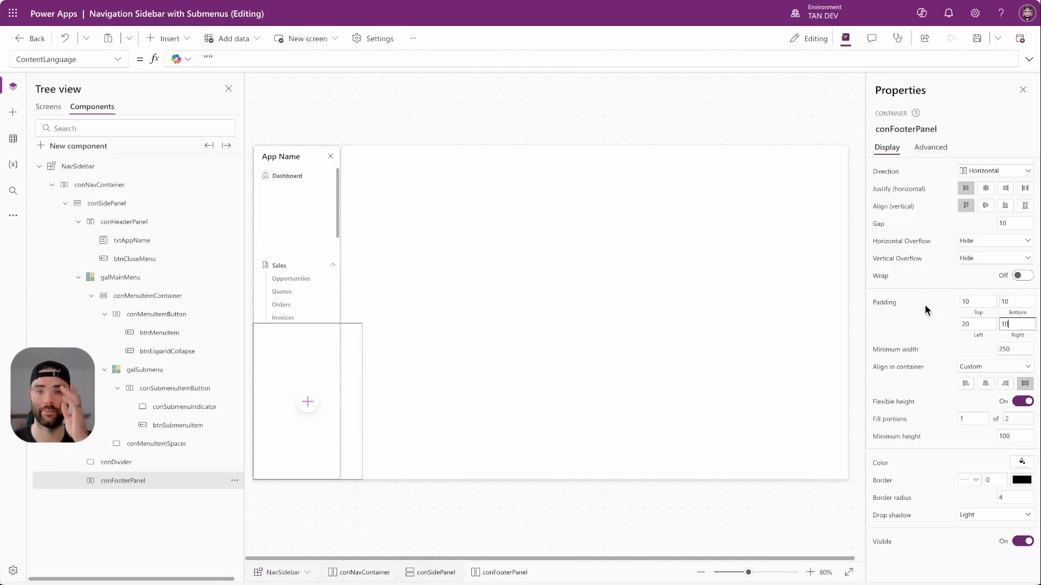
Step: Give conFooterPanel a minimum width of 0 and a fixed height of 50, with border radius 0 and drop shadow None
left_click(1015, 349)
type("0")
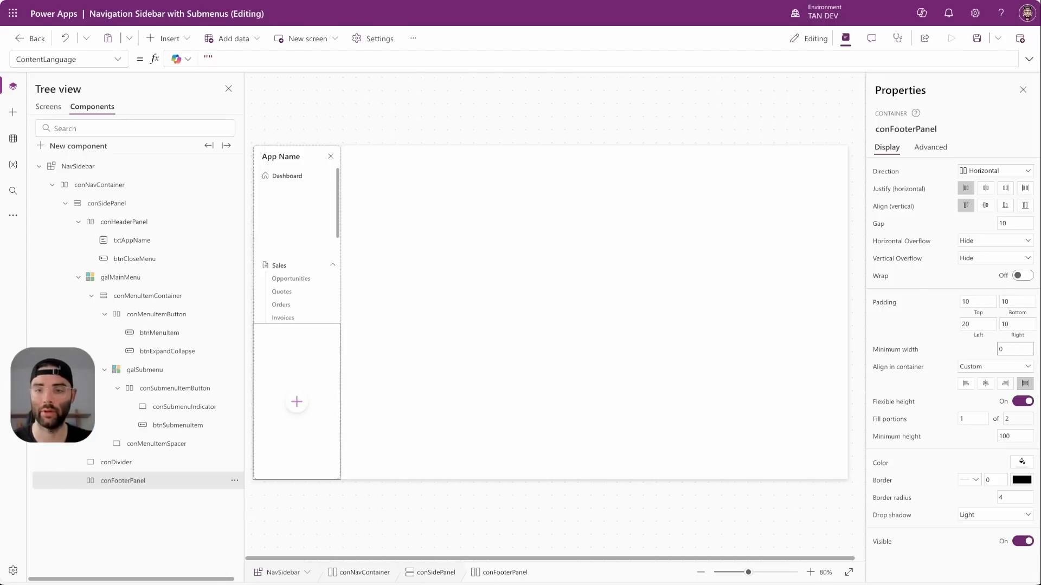
left_click(1022, 401)
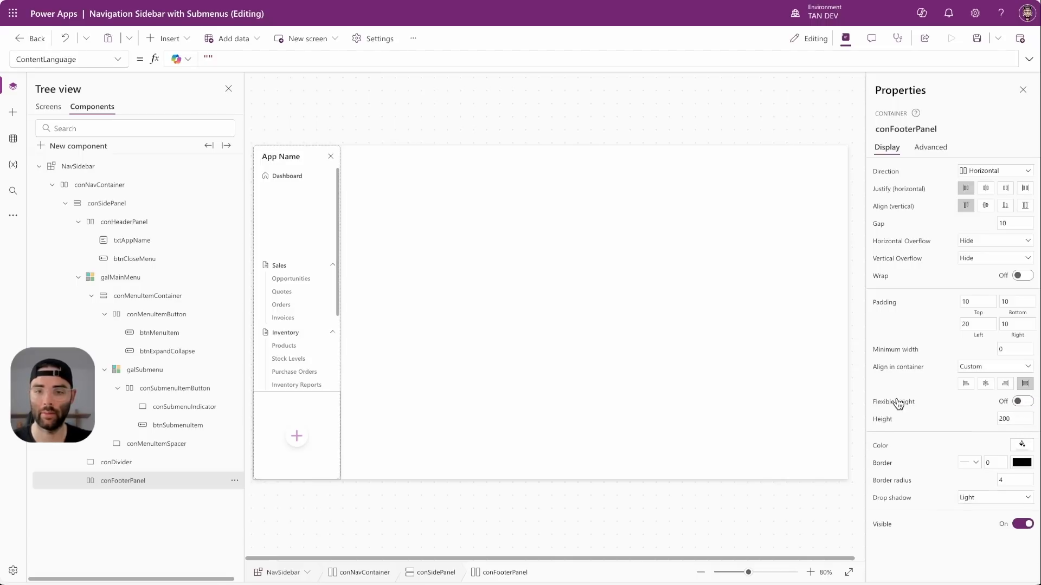
left_click_drag(1029, 418, 982, 419)
type("50")
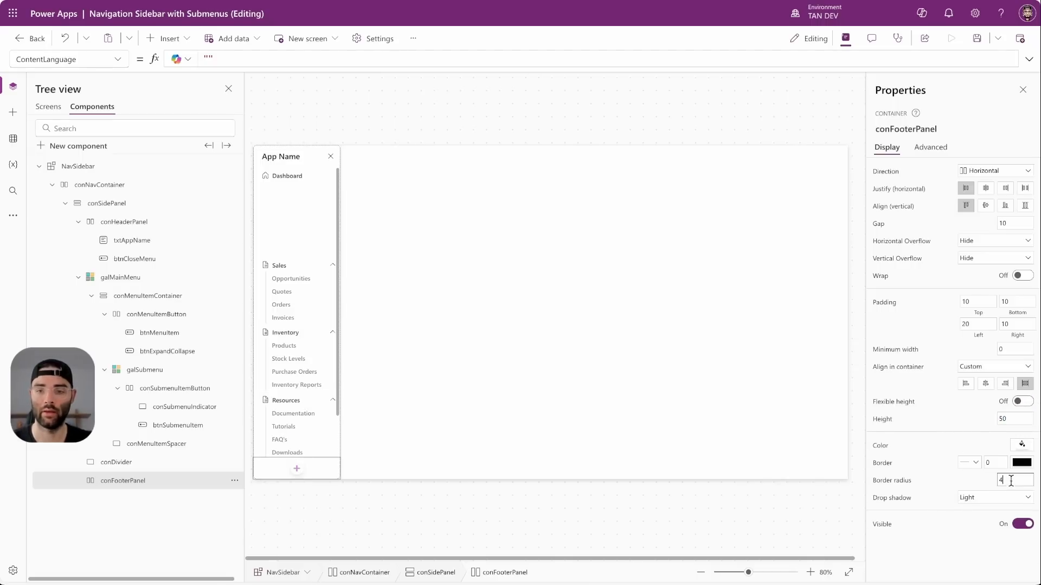
left_click(973, 499)
left_click(980, 407)
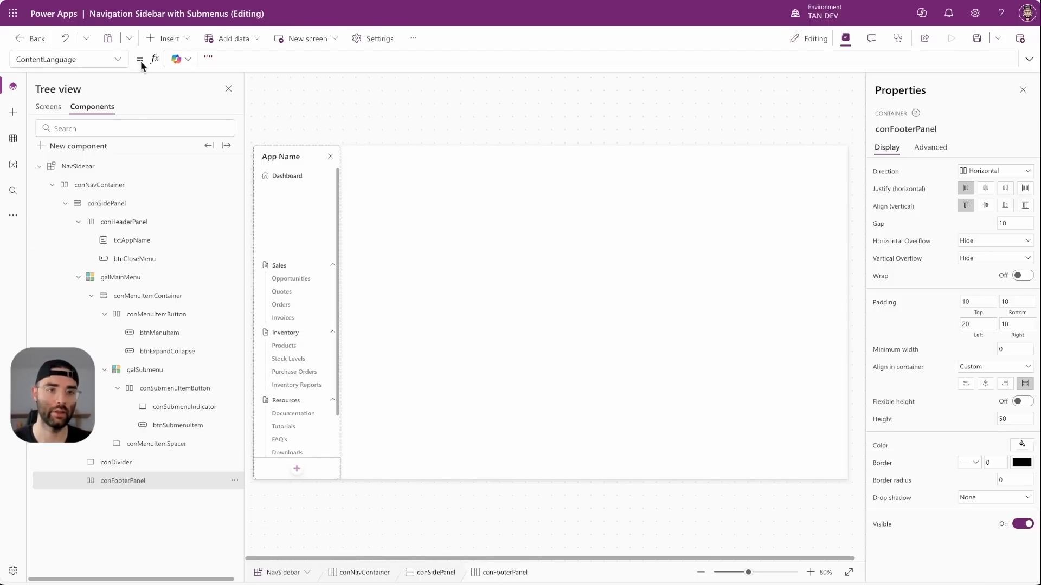
Step: Insert an image control inside conFooterPanel and rename it imgUserPhoto
left_click(169, 38)
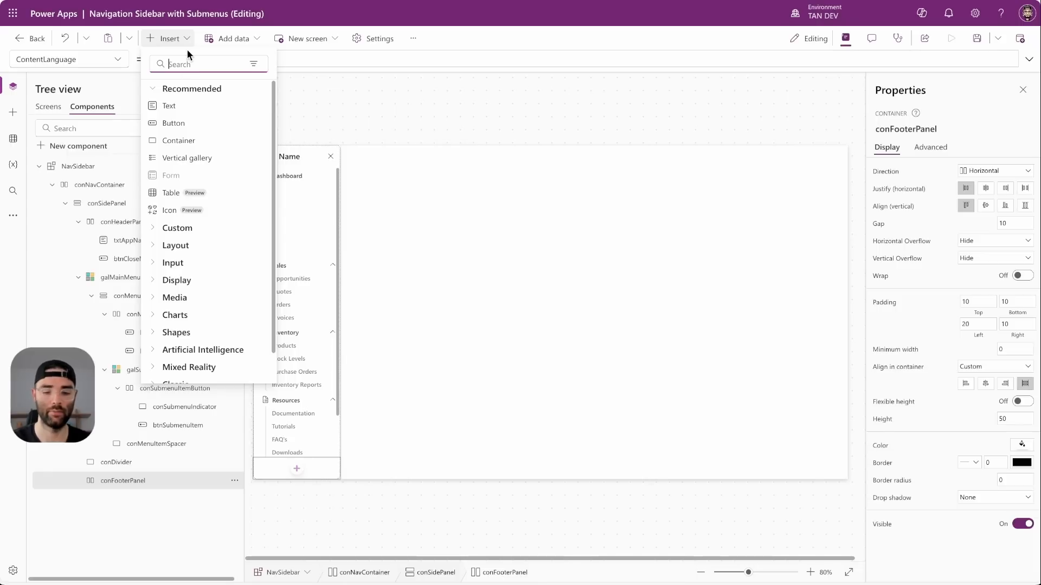
type("image")
left_click(183, 103)
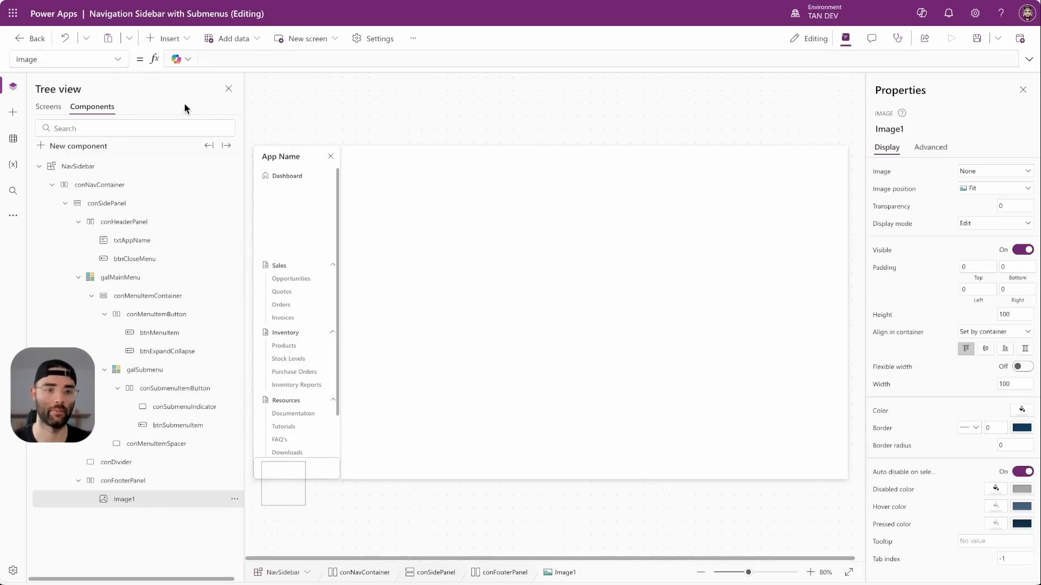
double_click(140, 499)
key("BackSpace")
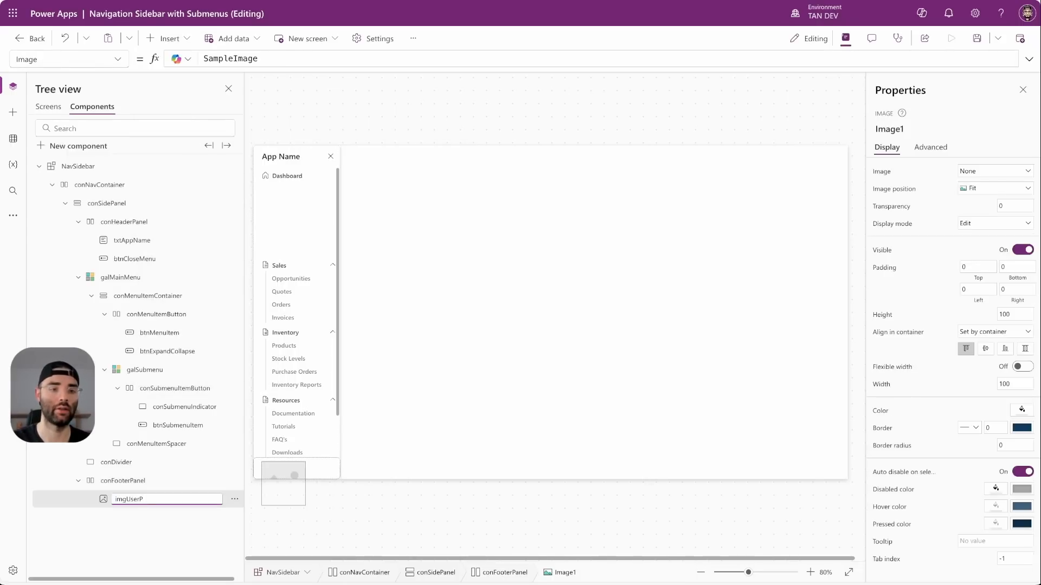
key("Return")
Step: Set imgUserPhoto's Image formula to User().Image and its display mode to View
left_click_drag(266, 59, 109, 59)
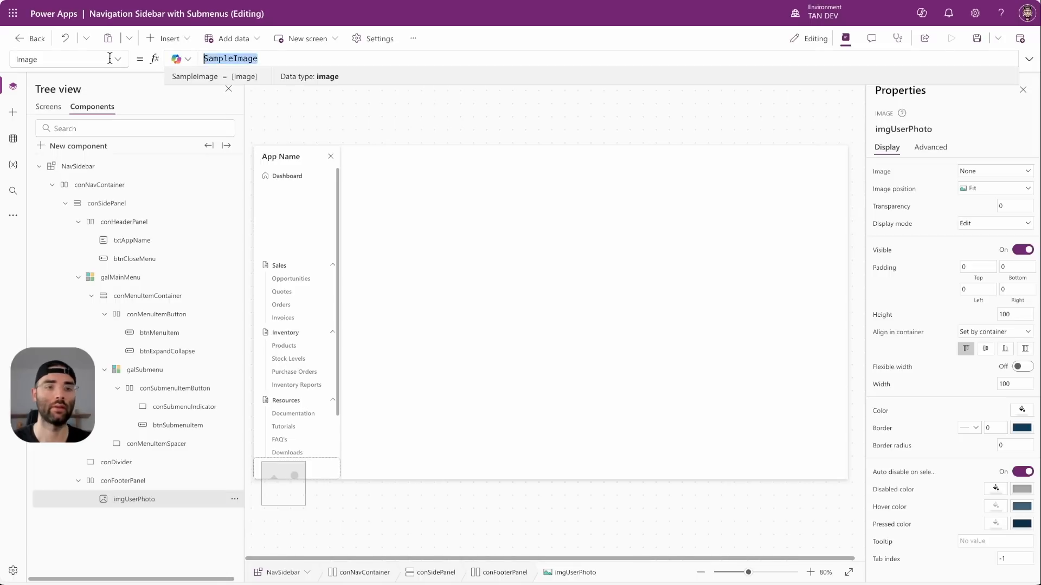
type("User")
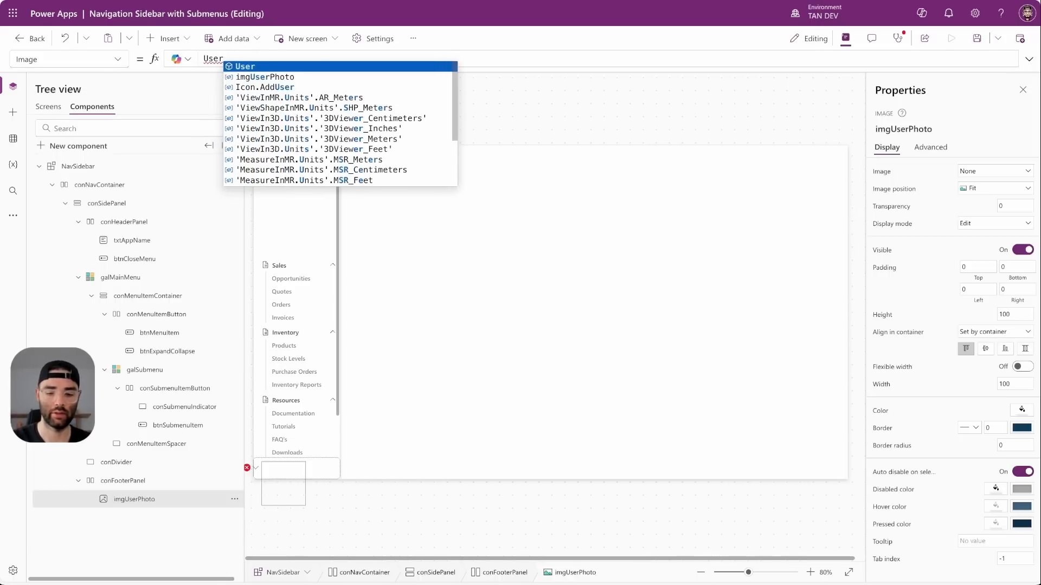
type("()")
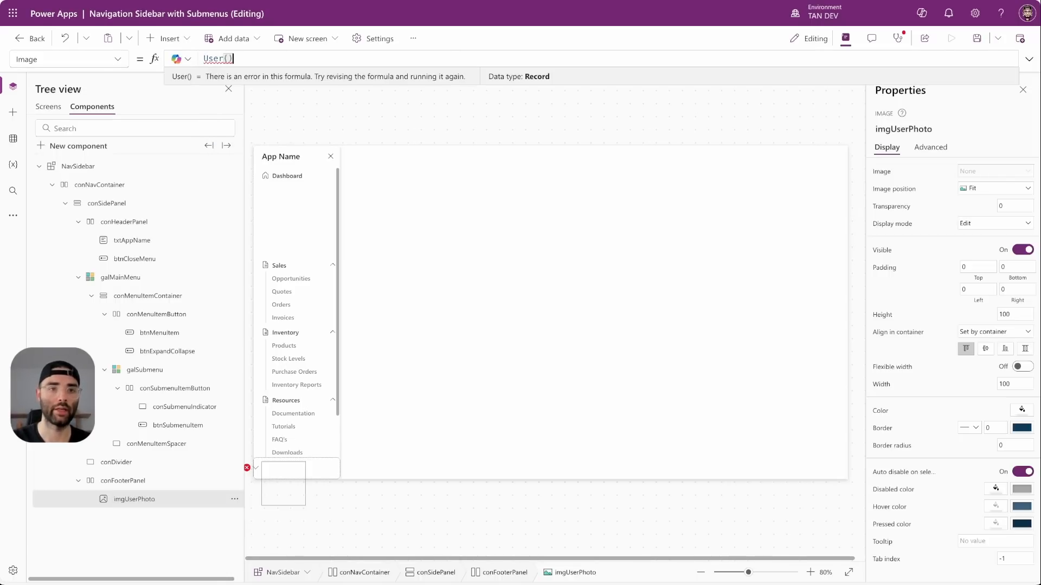
type(".Image")
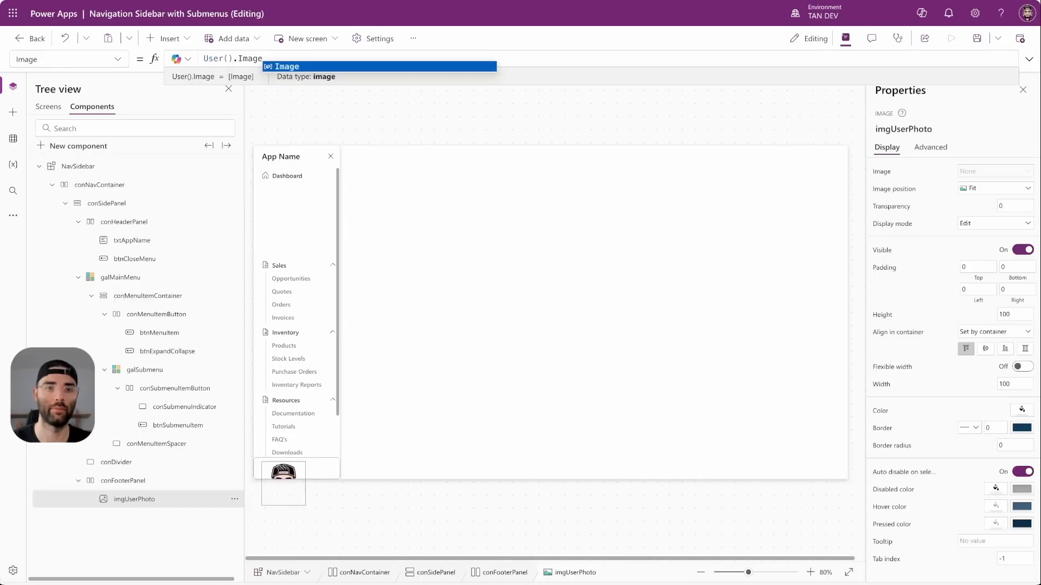
left_click(982, 224)
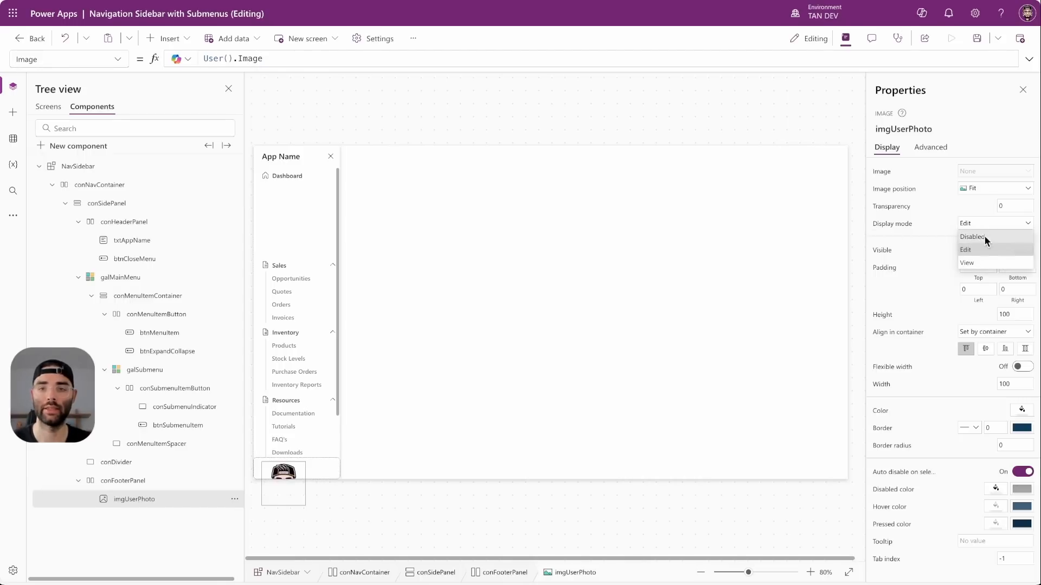
left_click(990, 261)
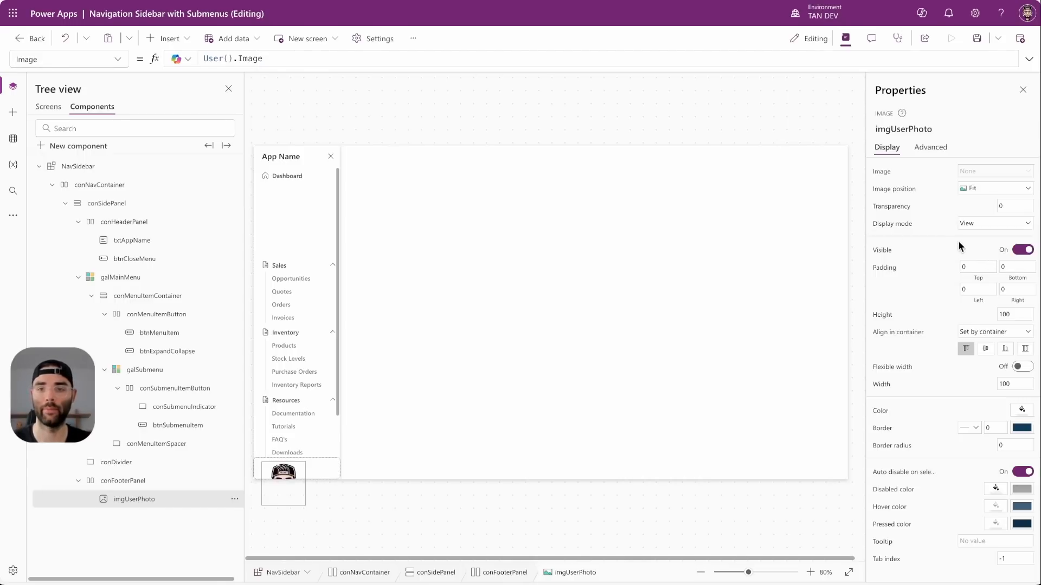
Step: Size imgUserPhoto to 30 high by 30 wide, centre it vertically in the container and set its border radius to 15
left_click(996, 315)
type("30")
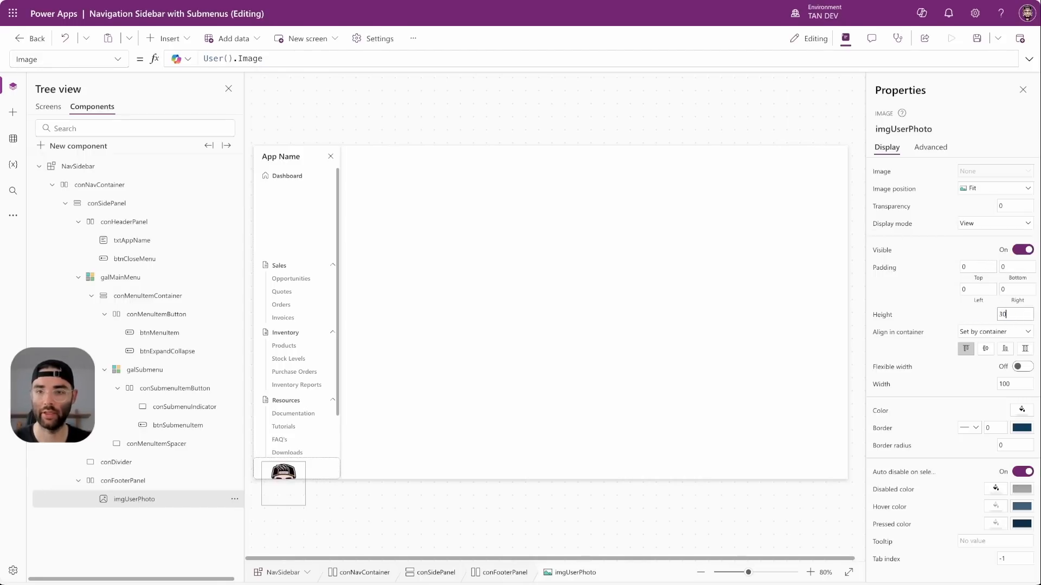
left_click(996, 384)
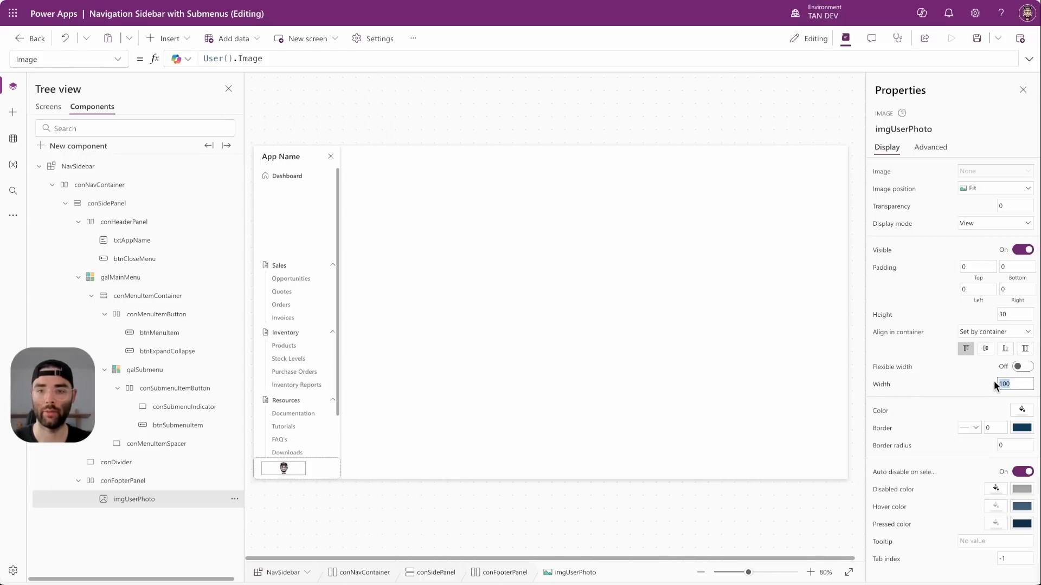
type("30")
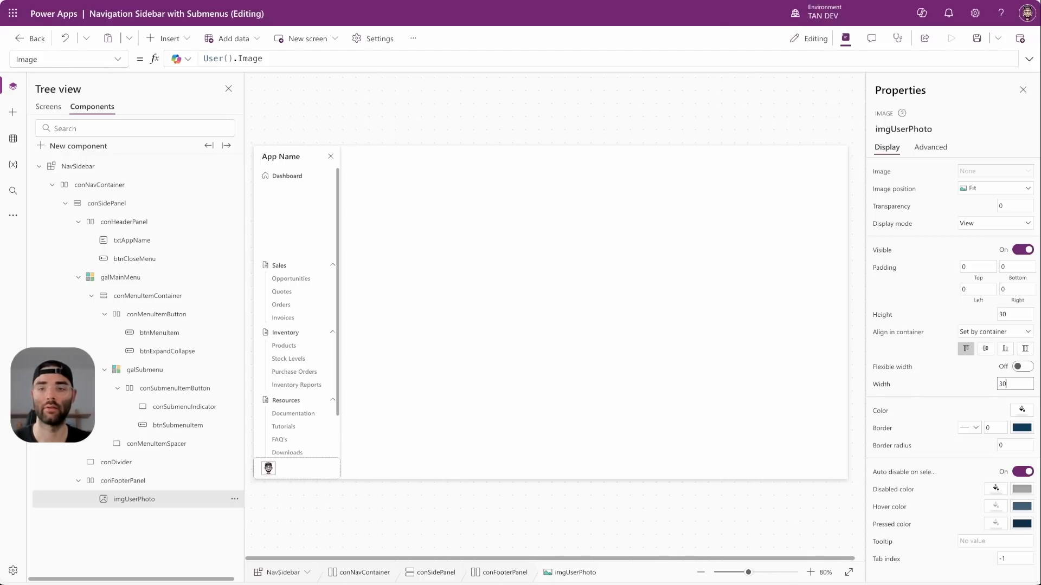
left_click(986, 350)
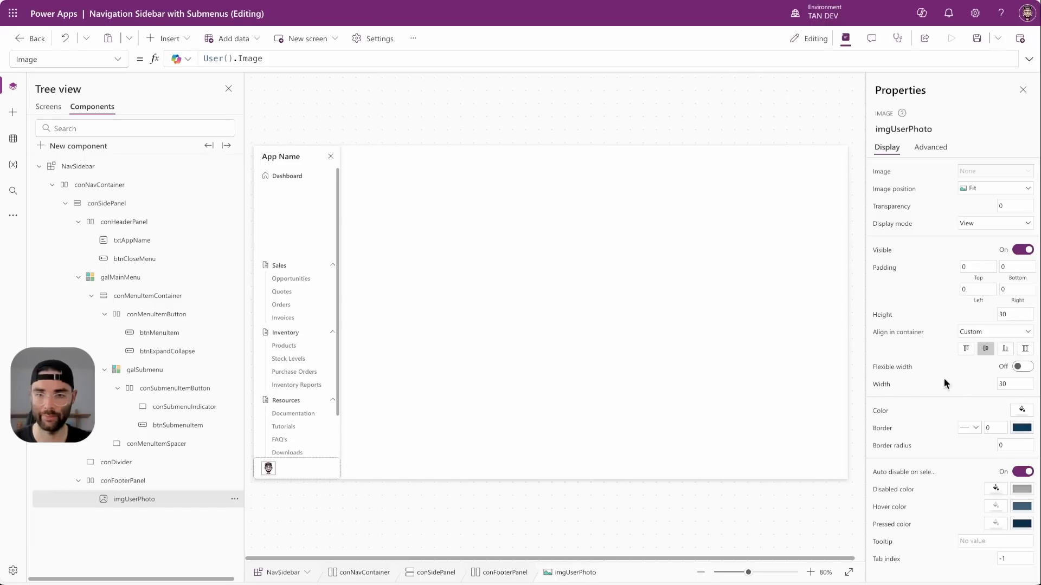
left_click(1019, 443)
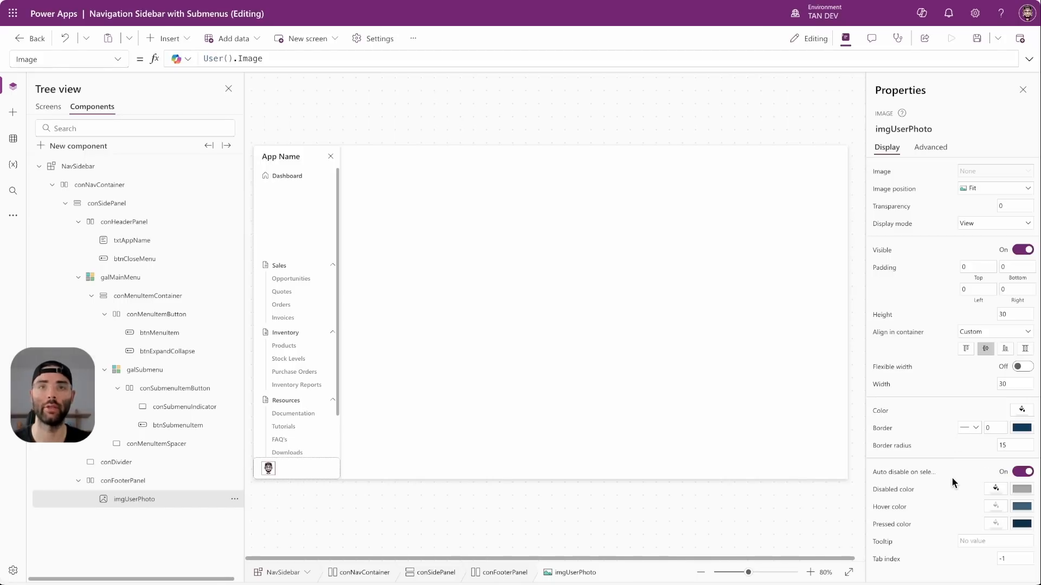
Step: Insert a text control next to the user photo in conFooterPanel and rename it txtUserName
left_click(184, 39)
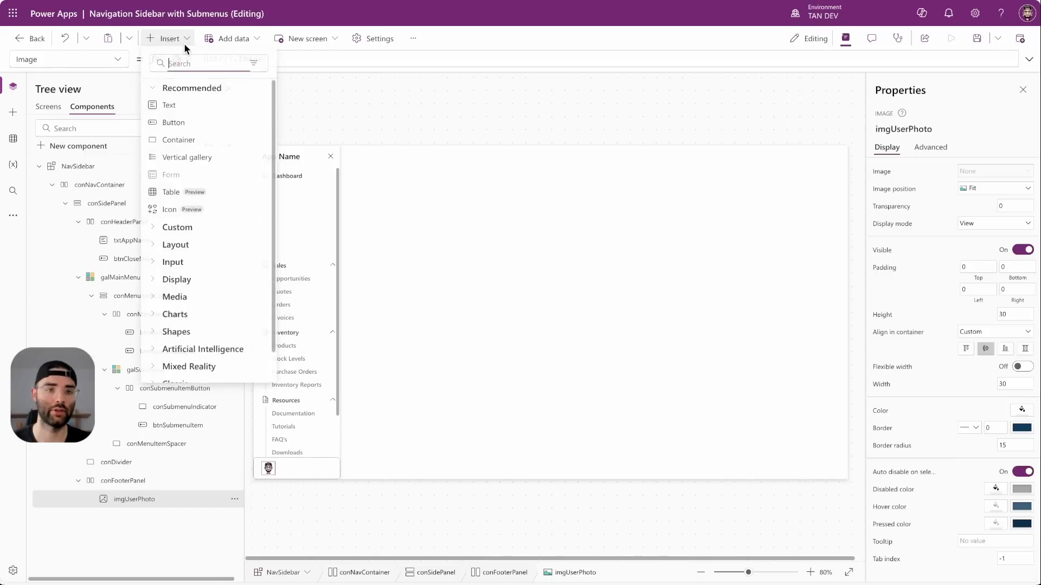
left_click(185, 104)
double_click(154, 518)
type("txtUserName")
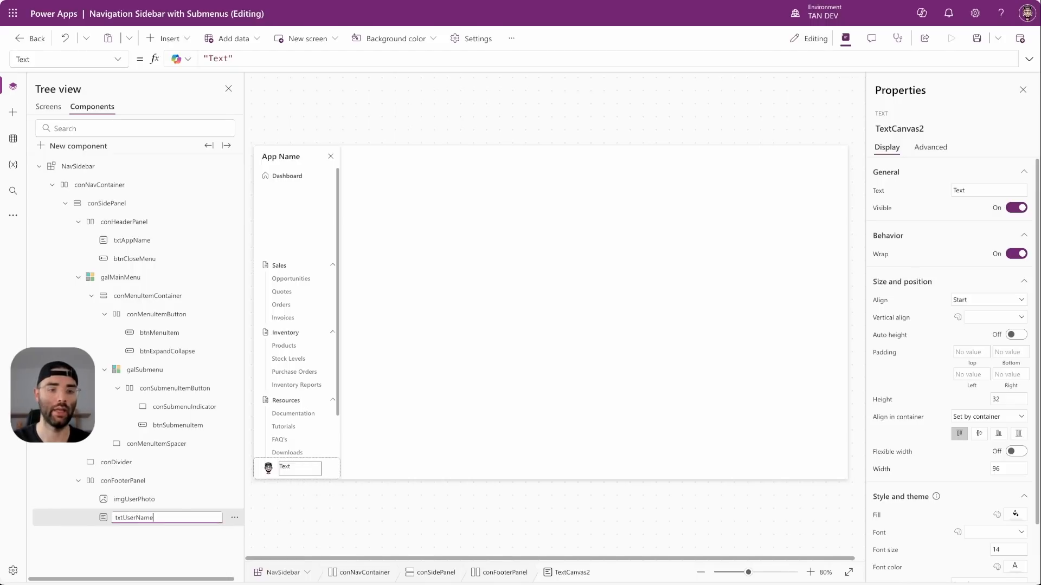
key("Return")
Step: Open txtUserName's Text formula for editing
left_click(878, 193)
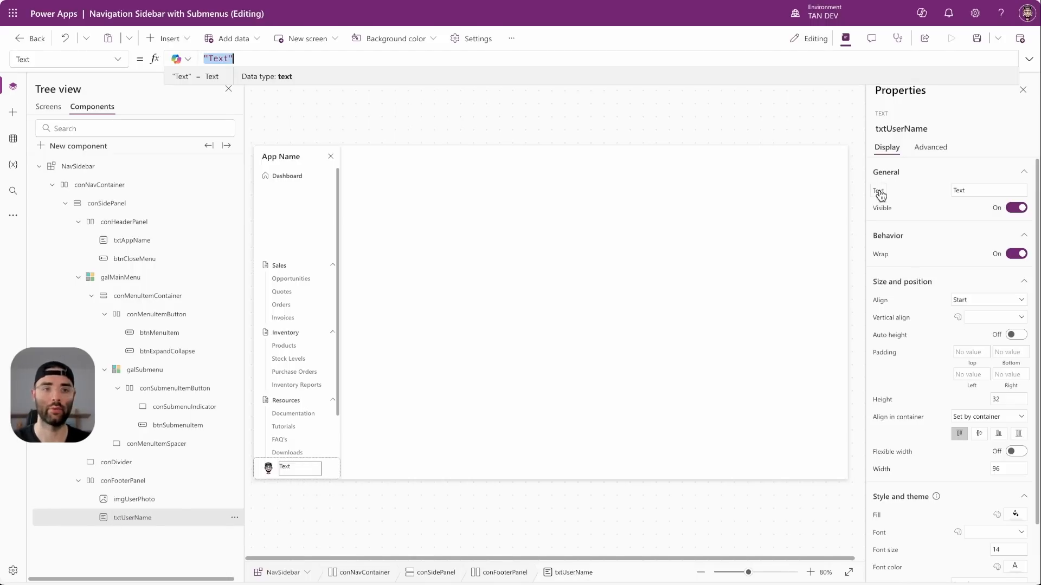
Step: Set the txtUserName text to the formula User().FullName and its vertical alignment to Middle
type("User()")
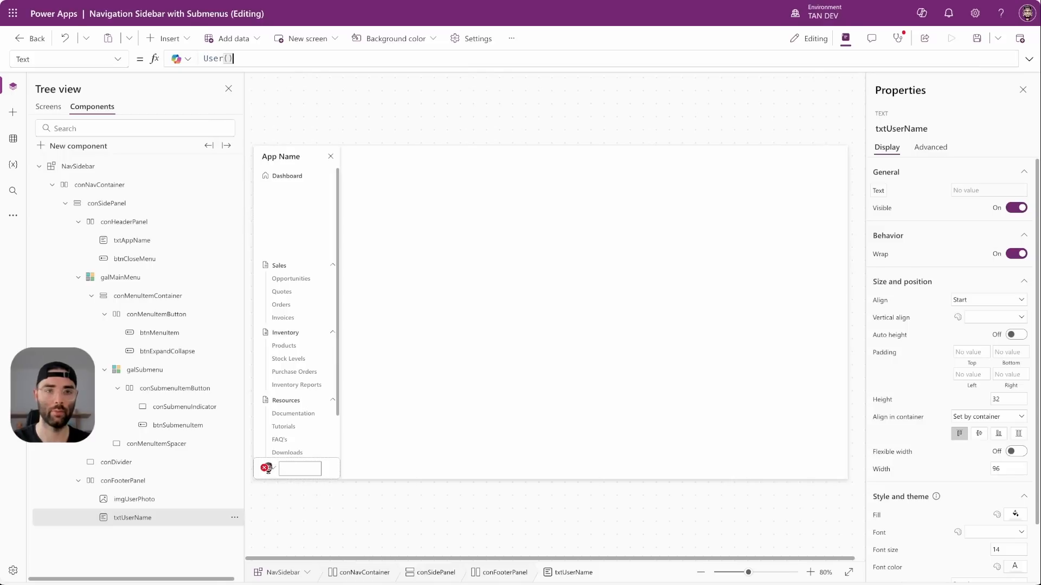
type(".FullName")
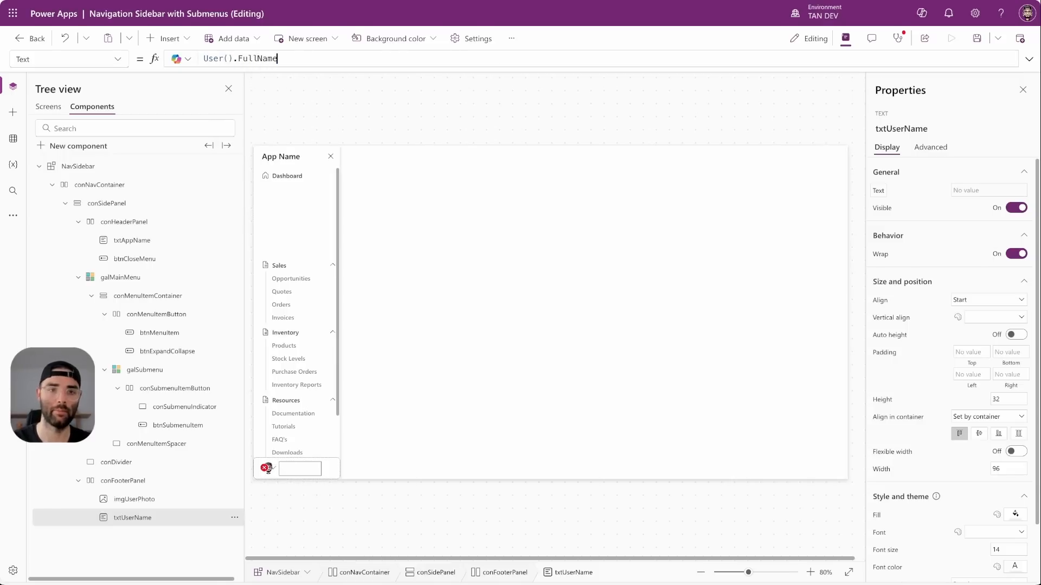
left_click(992, 318)
left_click(994, 346)
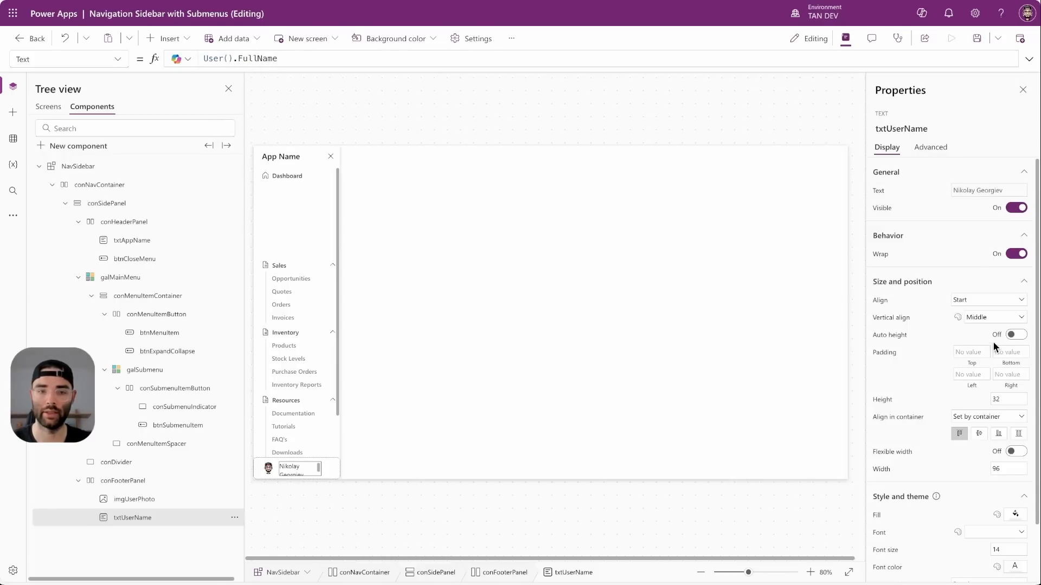
Step: Stretch txtUserName in its container with minimum height 0, and enable flexible width with minimum width 0
left_click(1018, 433)
left_click(1007, 399)
type("0")
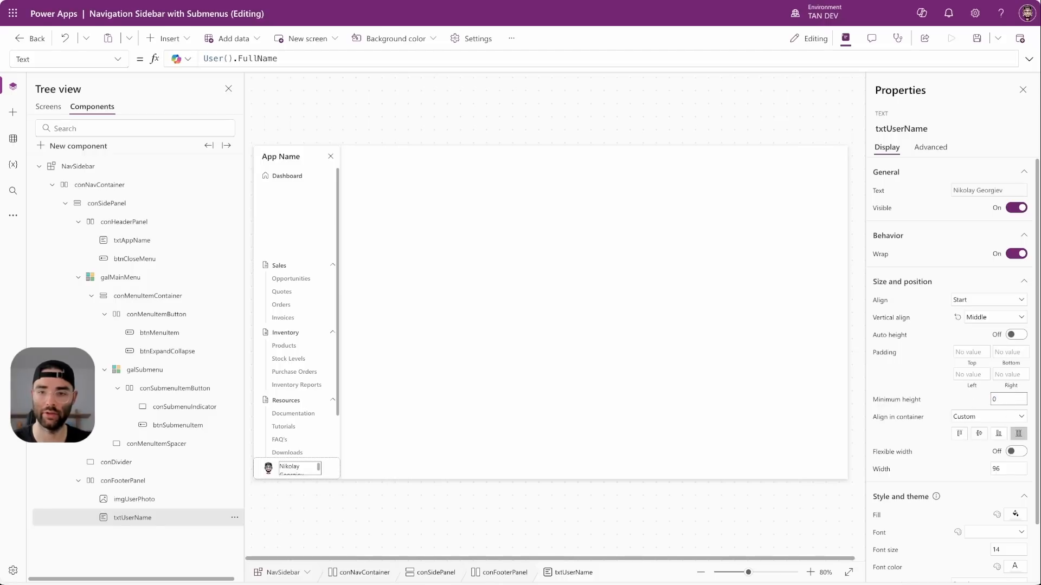
left_click(1019, 452)
left_click(1004, 486)
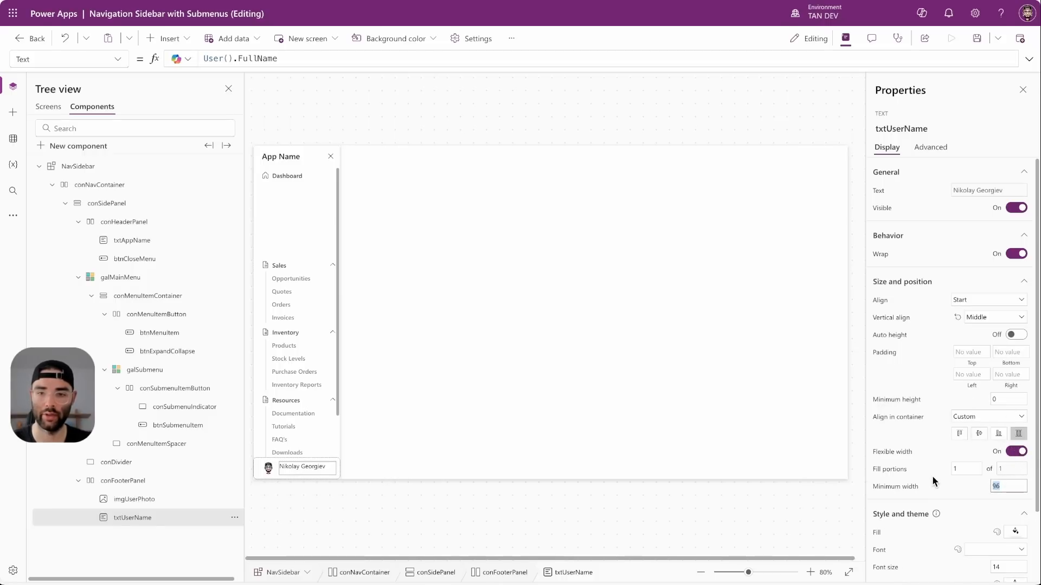
type("0")
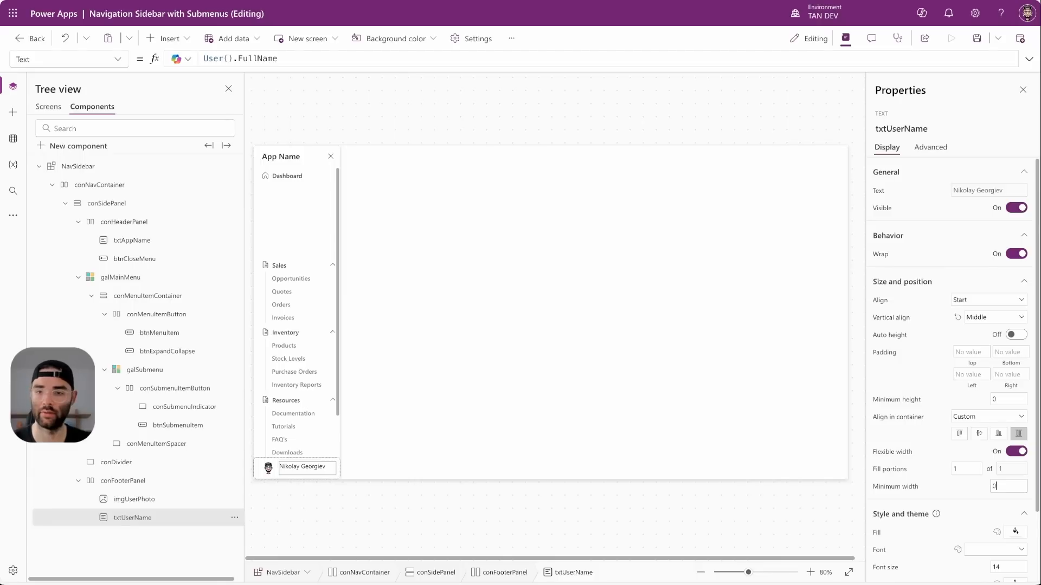
Step: Set the txtUserName font size to 12
scroll(970, 449, "down", 2)
left_click(1007, 484)
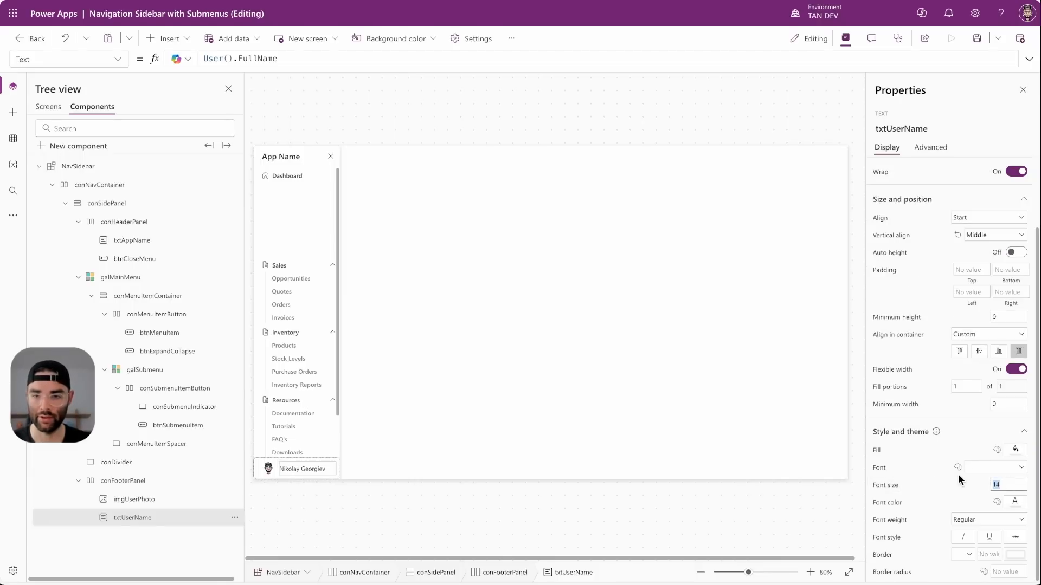
type("1")
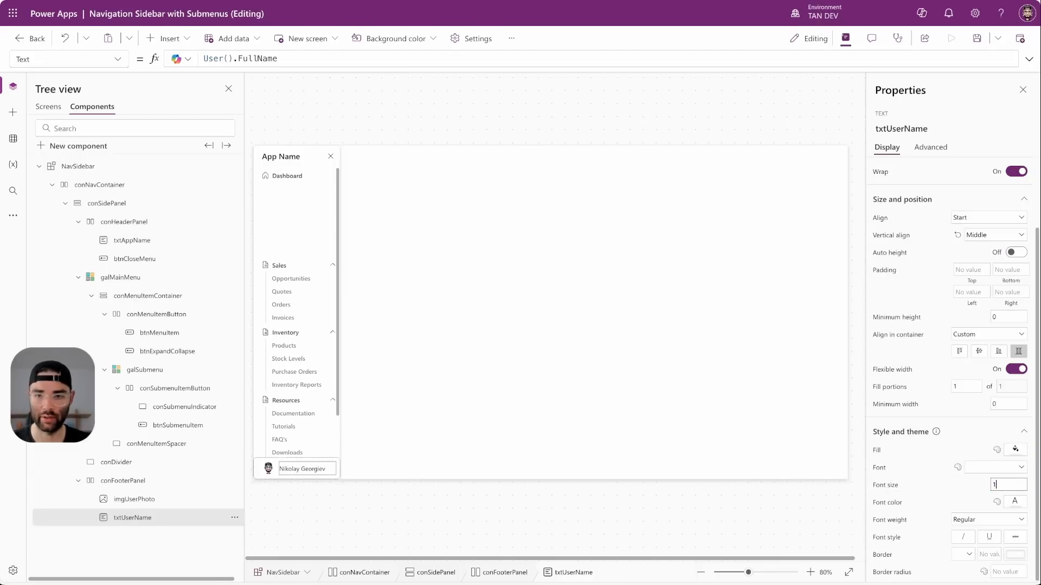
type("2")
left_click(945, 460)
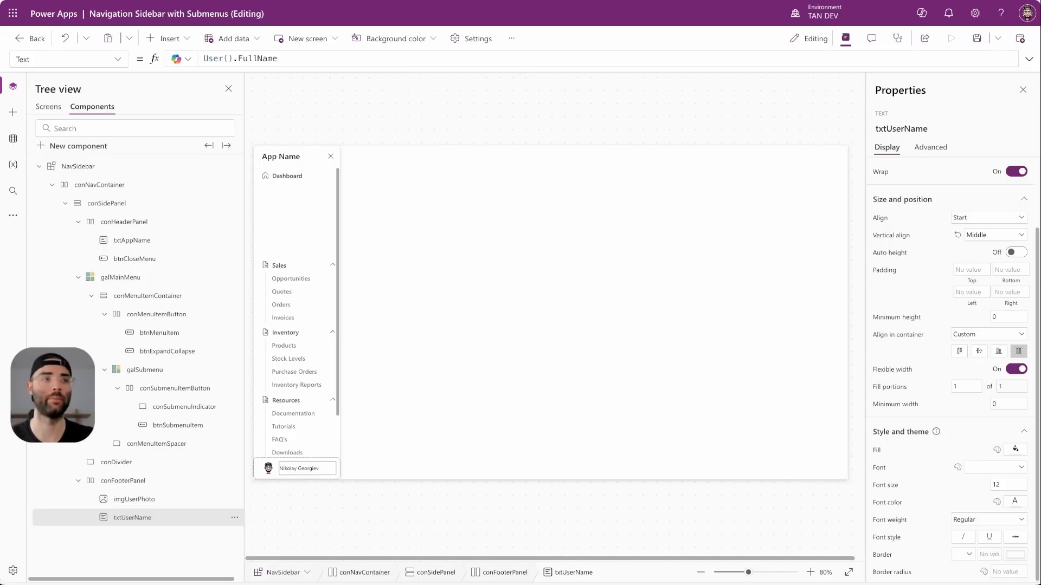
left_click(302, 270)
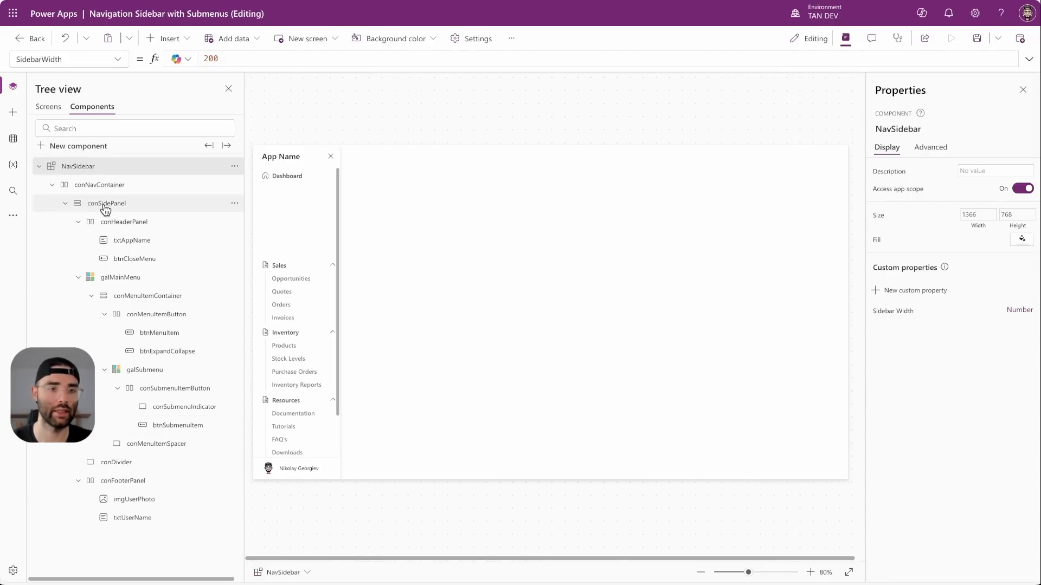
Step: Insert a button directly into conNavContainer and rename it btnCloseMenu2
left_click(83, 194)
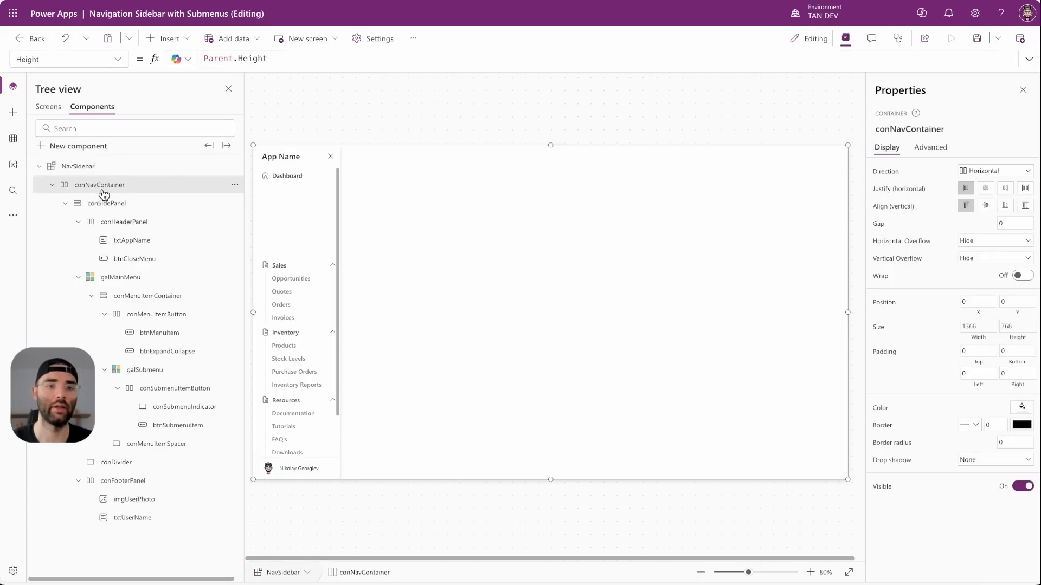
left_click(163, 39)
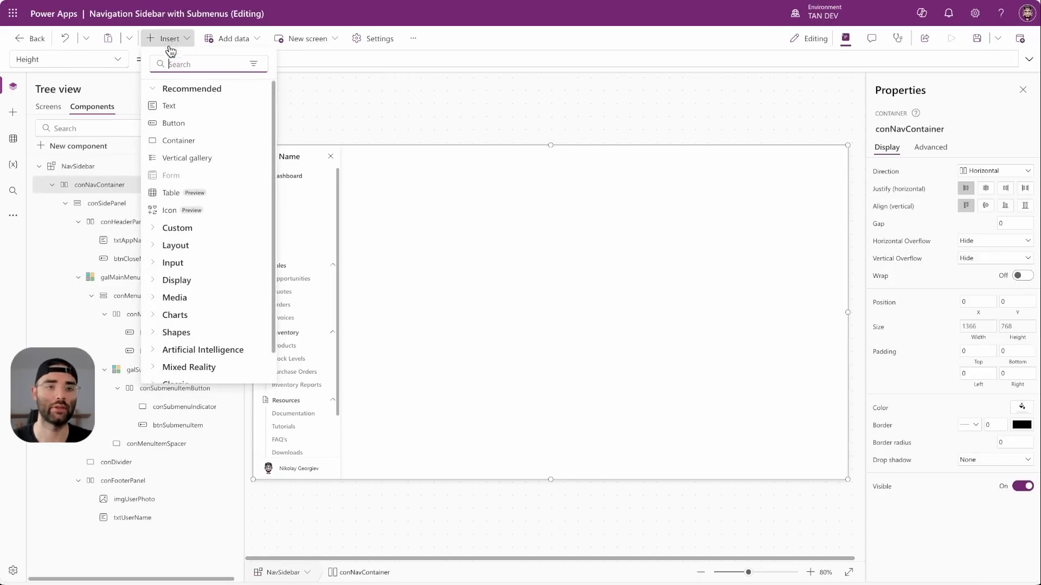
left_click(183, 122)
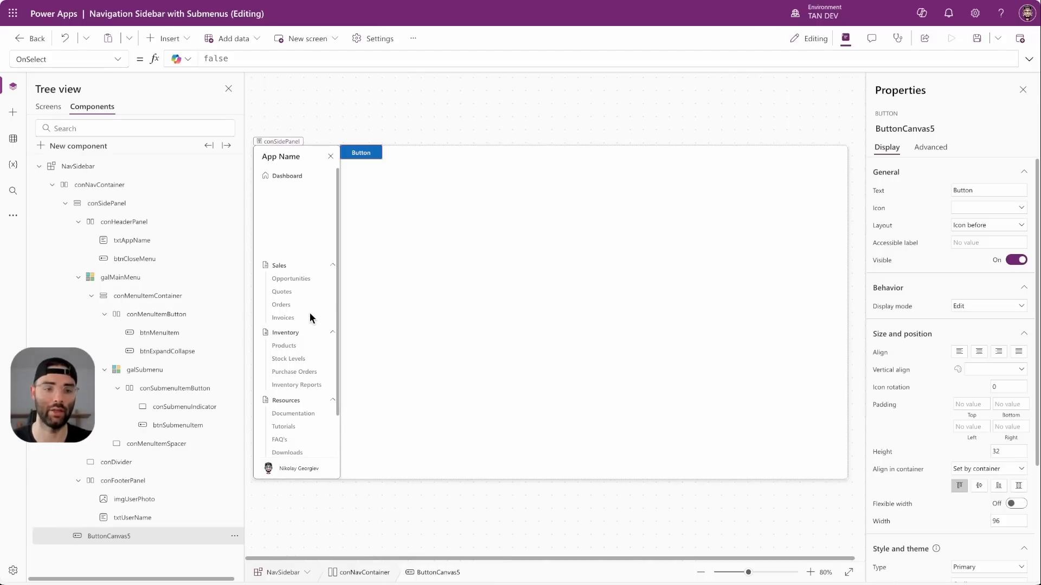
double_click(128, 533)
type("btnCloseMenu2")
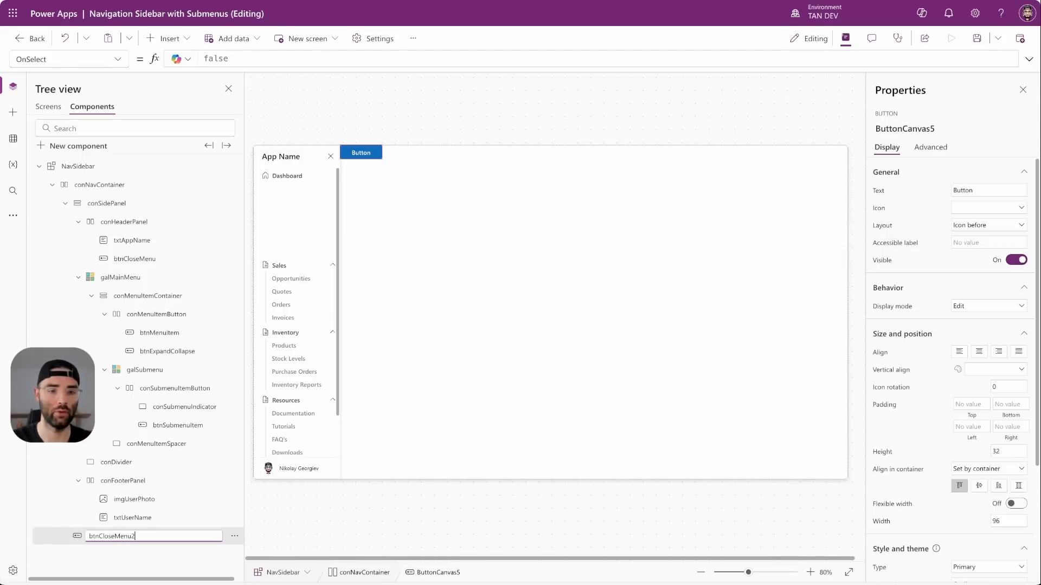
key("Return")
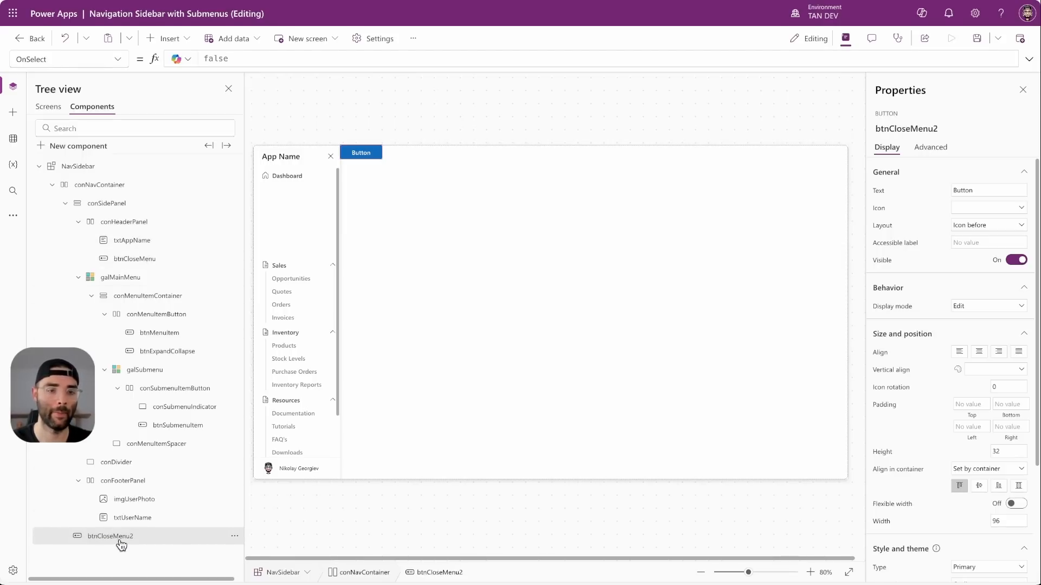
Step: Give btnCloseMenu2 the Text only layout, clear its text, and set its type to Transparent
left_click(982, 226)
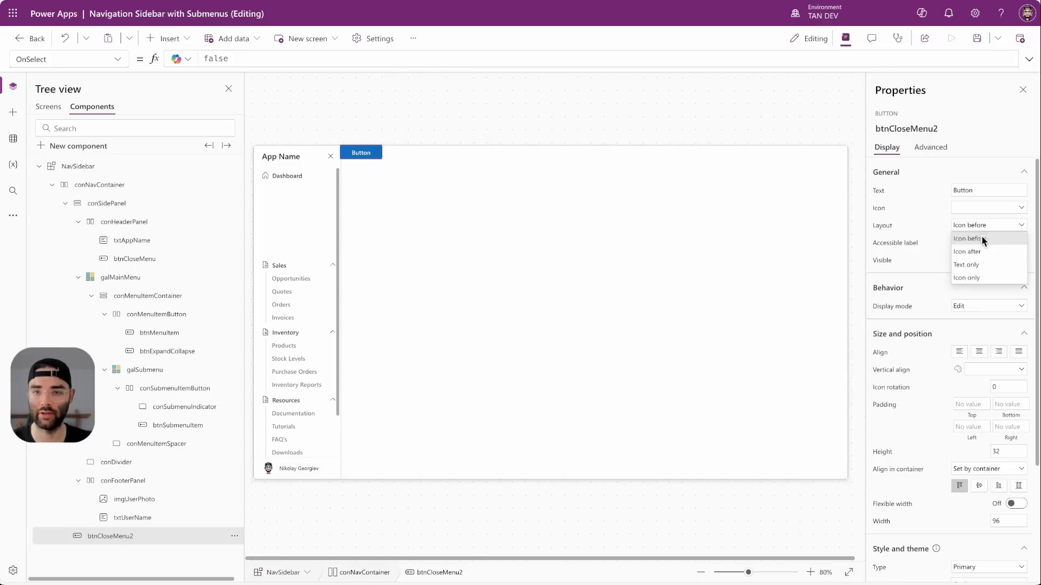
left_click(979, 264)
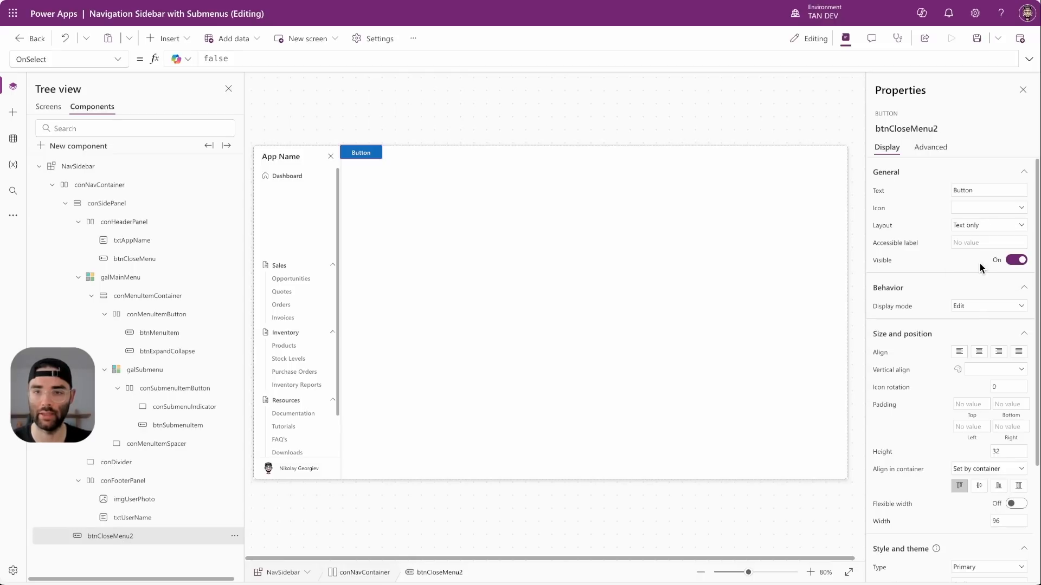
left_click(979, 228)
left_click(979, 229)
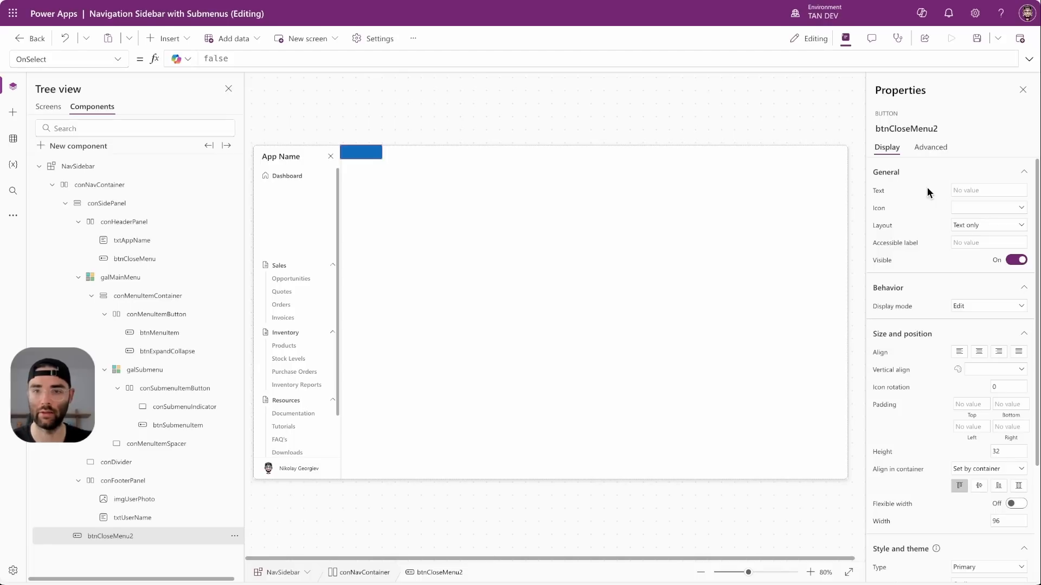
scroll(927, 187, "down", 3)
left_click(976, 409)
left_click(973, 475)
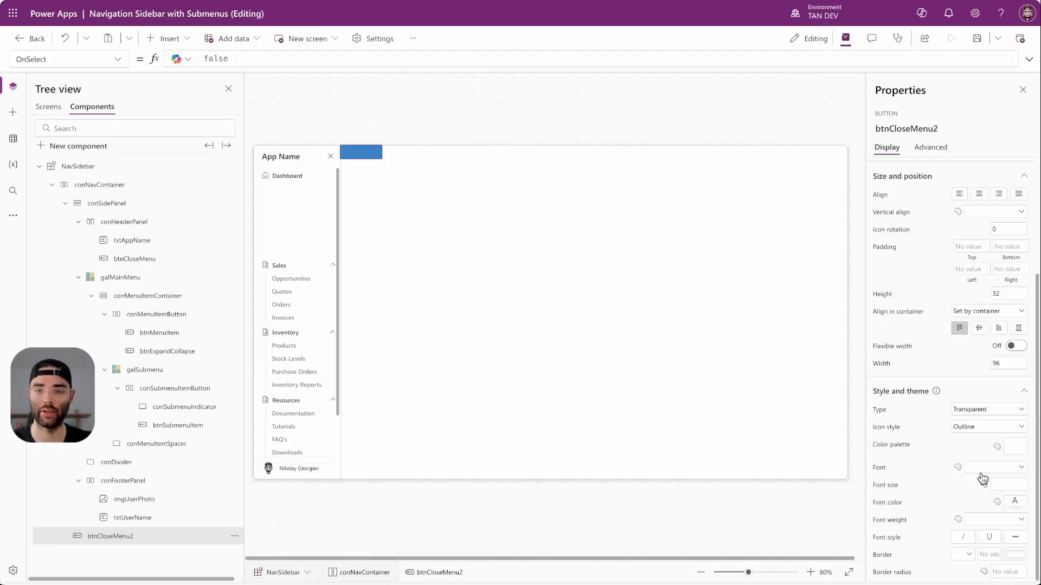
Step: Stretch btnCloseMenu2 in its container with minimum height 0, and enable flexible width with minimum width 0
left_click(1019, 328)
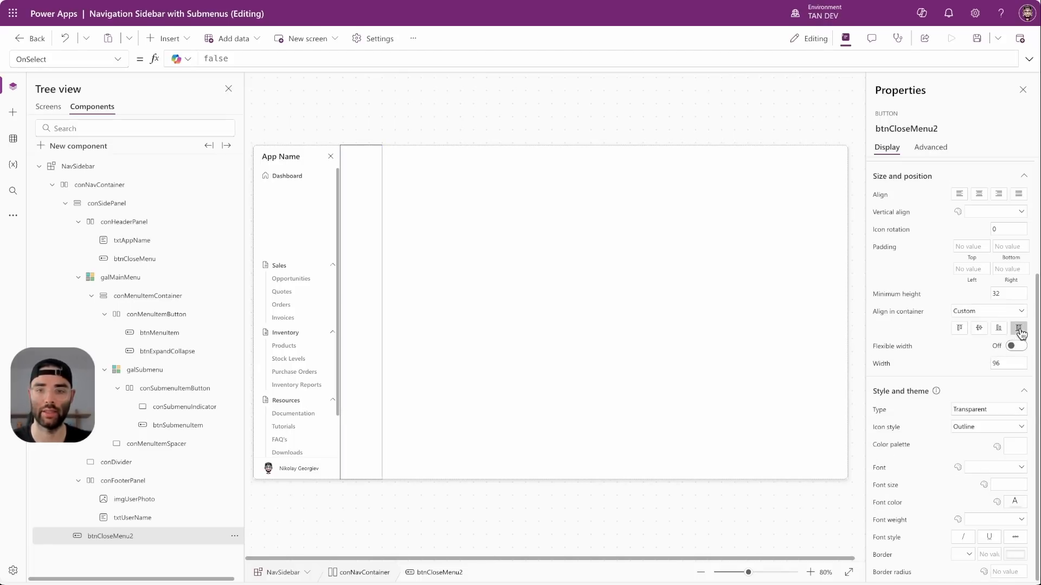
left_click_drag(1016, 294, 959, 296)
type("0")
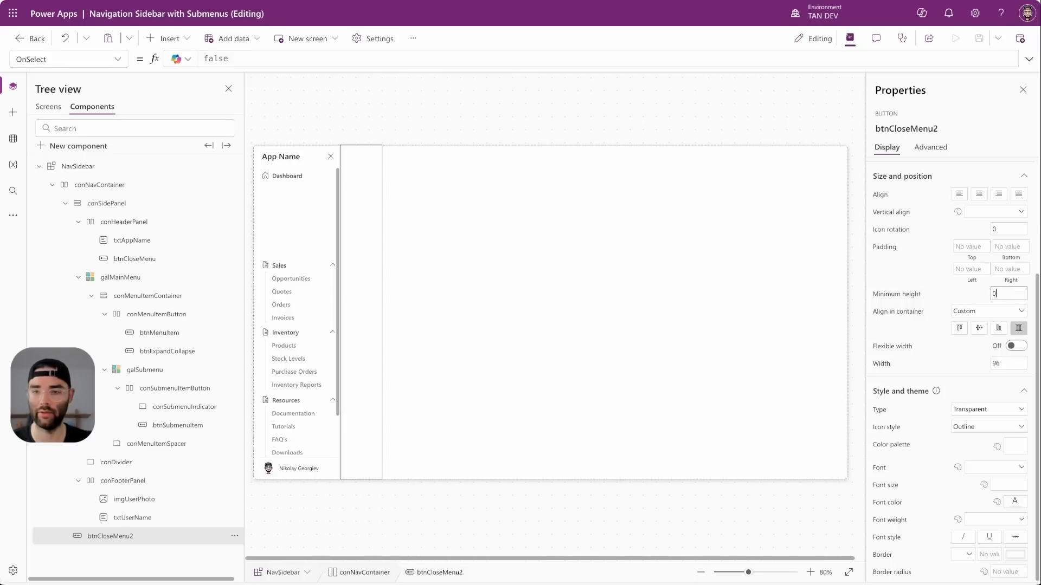
left_click(1014, 346)
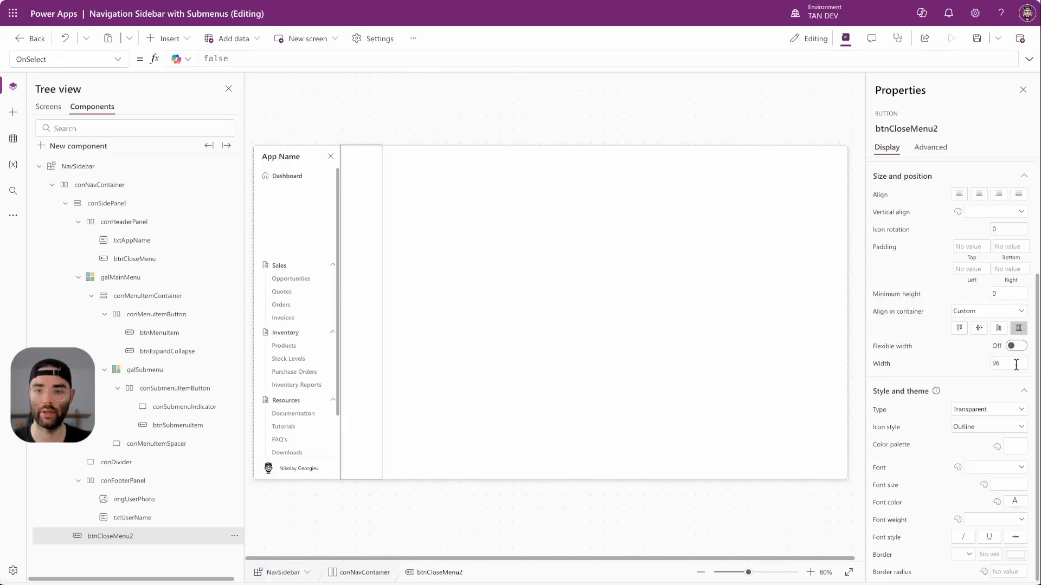
left_click_drag(1017, 380, 934, 381)
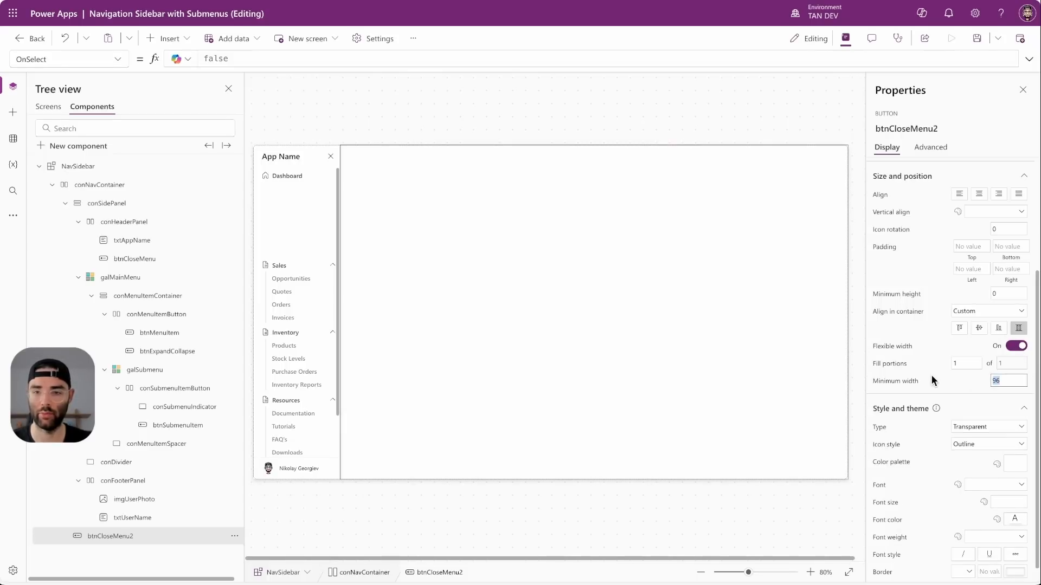
type("0")
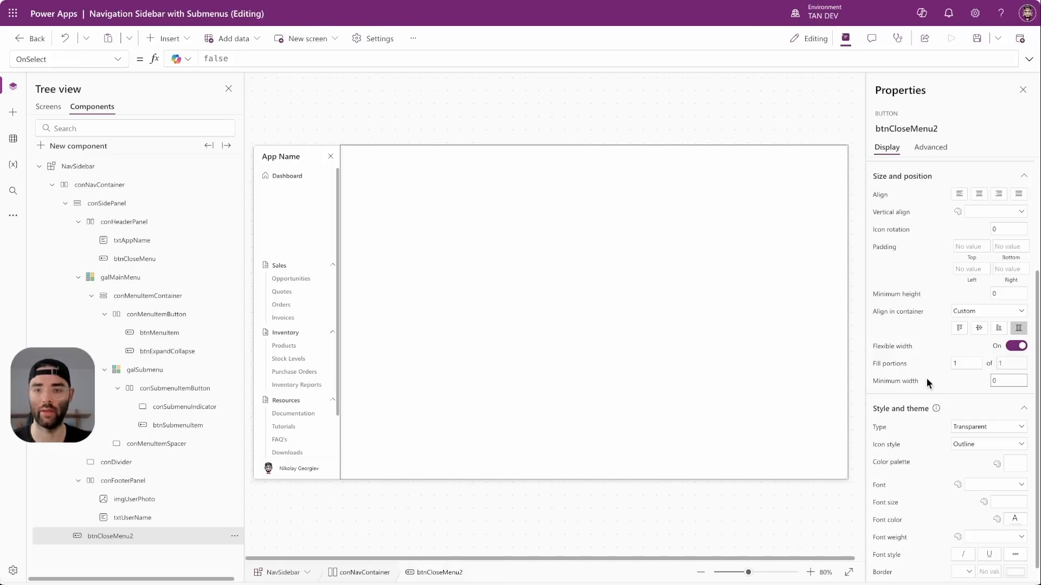
Step: Set the OnSelect formula of btnCloseMenu2 to Set(varIsNavVisible, false) and save the app
left_click(930, 148)
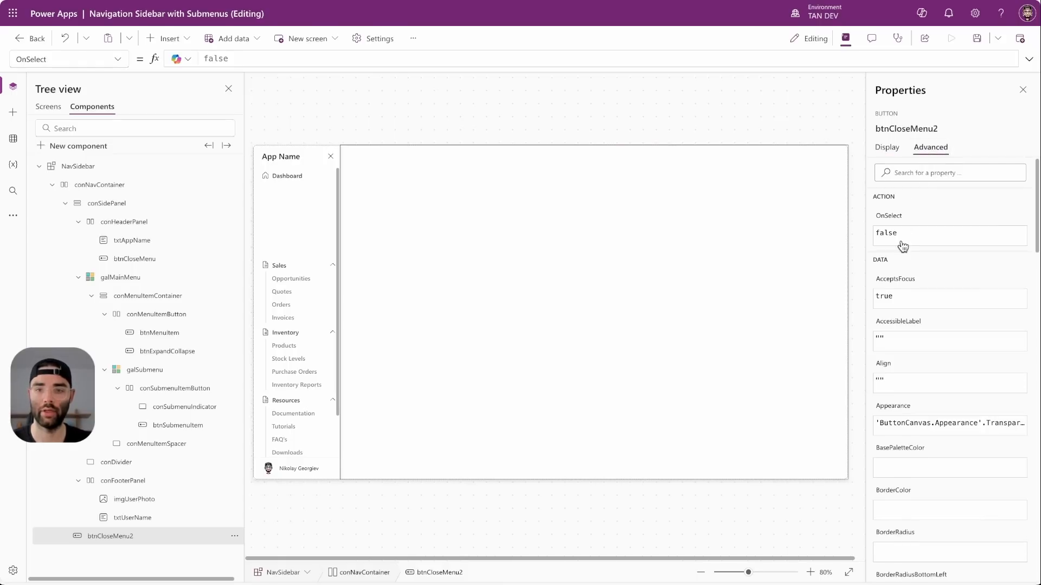
left_click(352, 60)
double_click(216, 58)
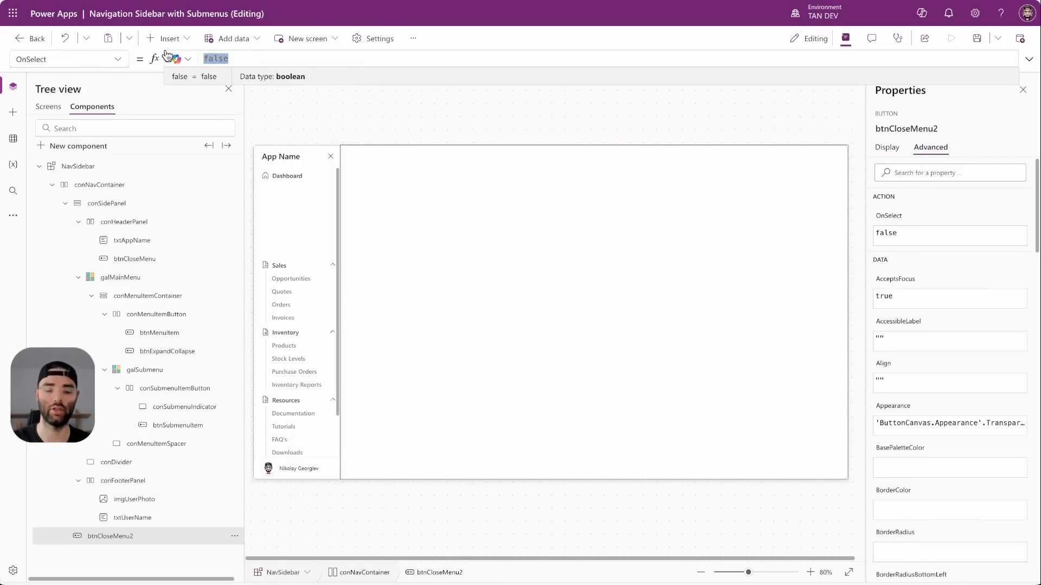
type("Set(varIsNavVisible, false)")
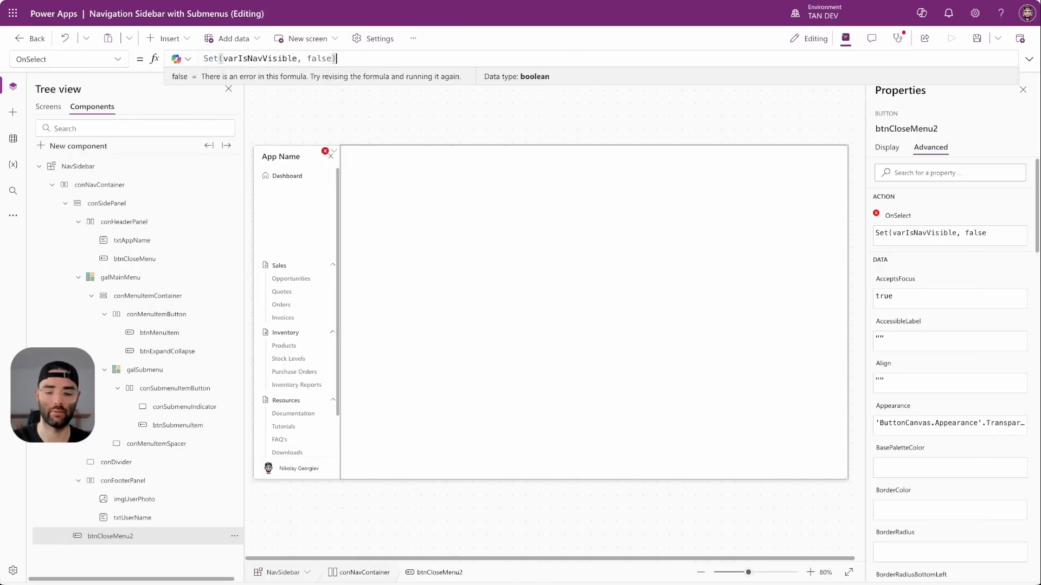
left_click(506, 264)
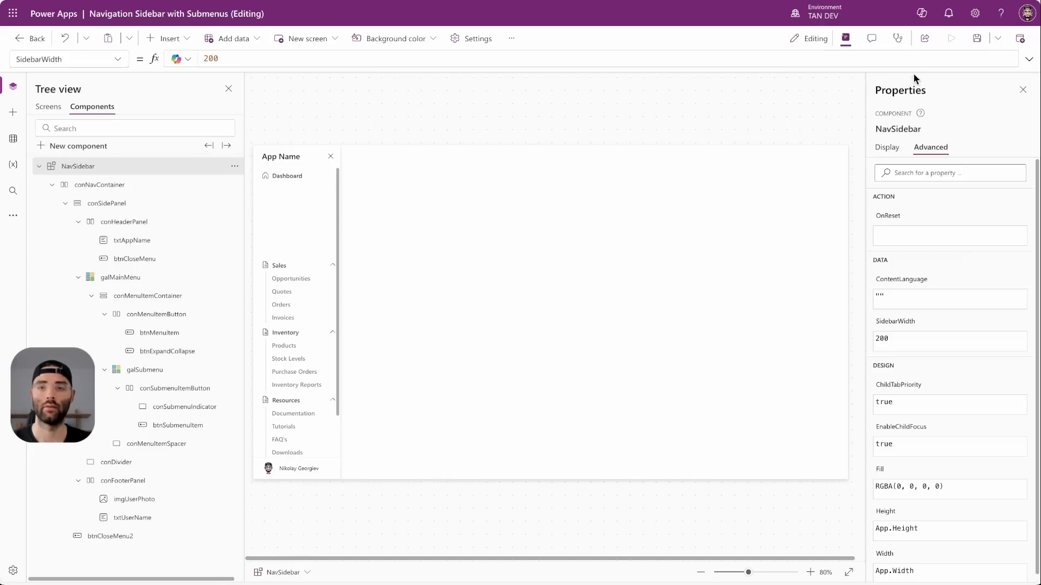
left_click(977, 42)
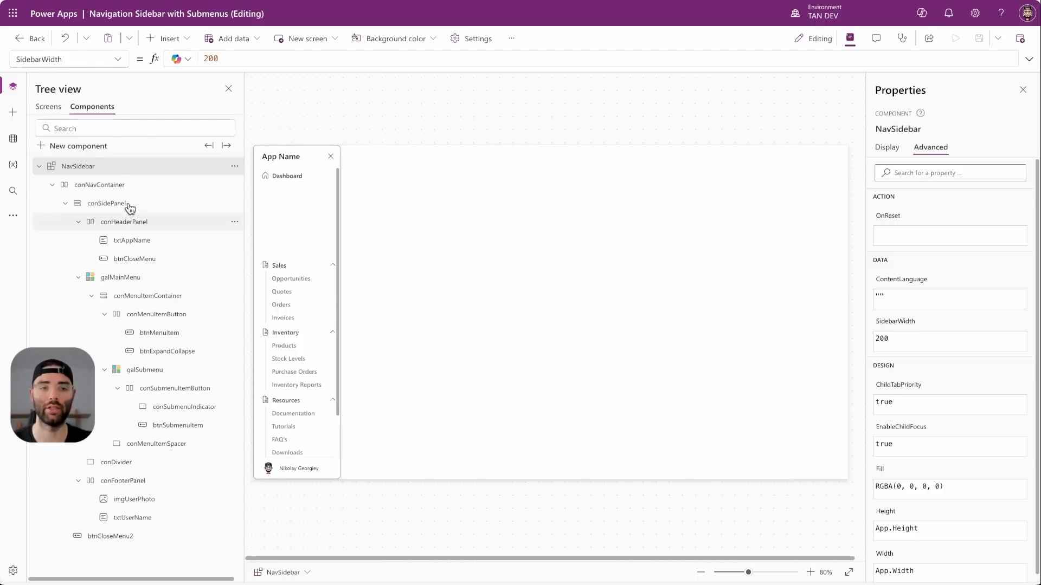
Step: Insert a button on Screen1, place it at position 0, 0, and resize it to about 43 by 35
left_click(47, 107)
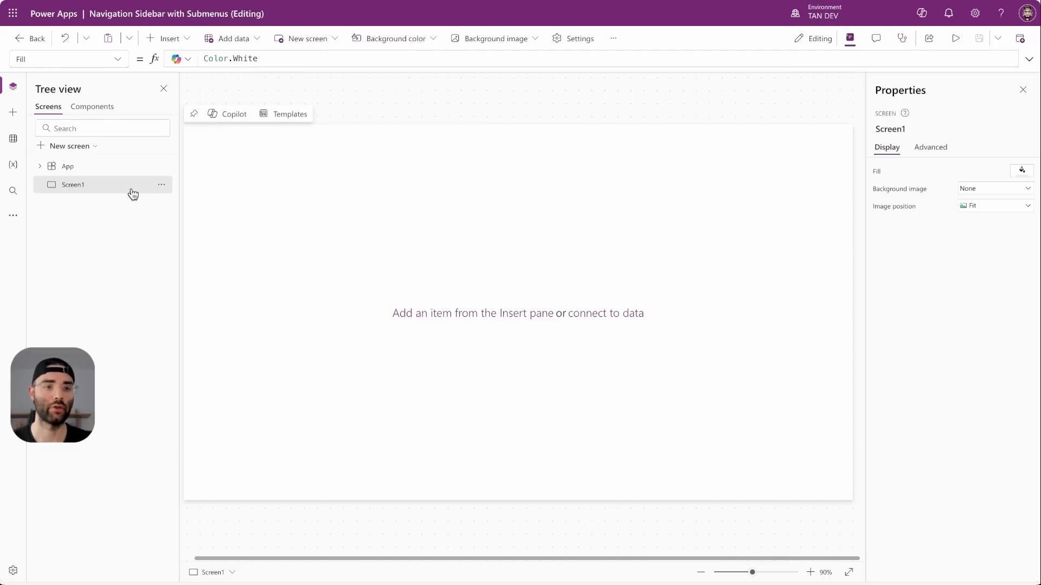
left_click(166, 39)
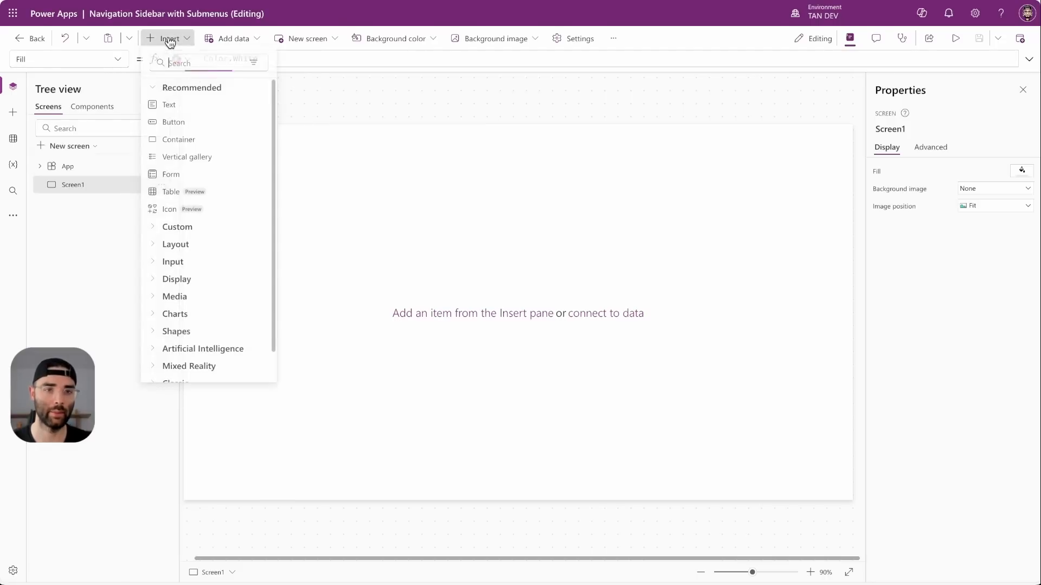
left_click(186, 121)
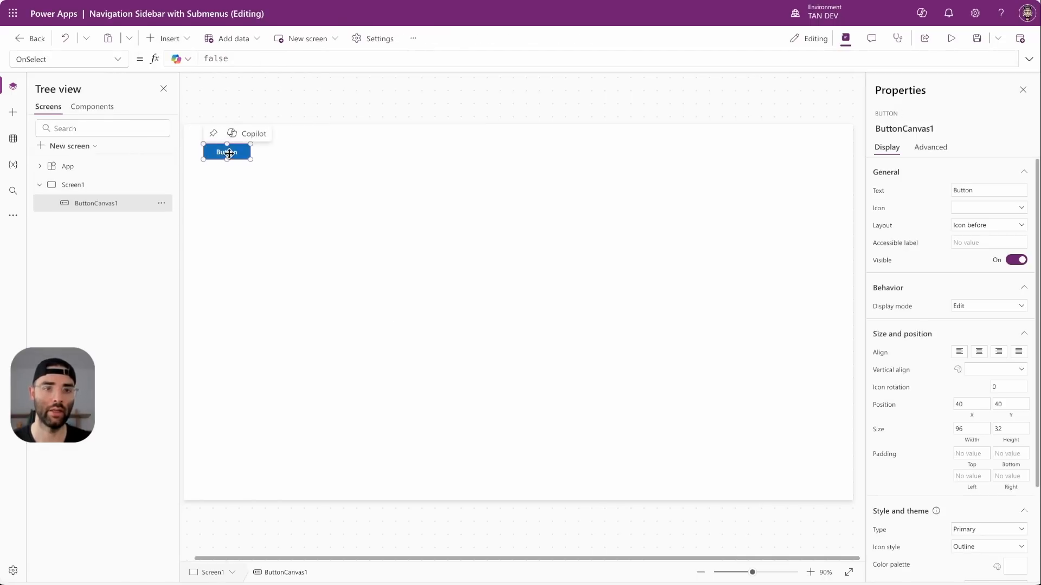
left_click_drag(230, 149, 205, 141)
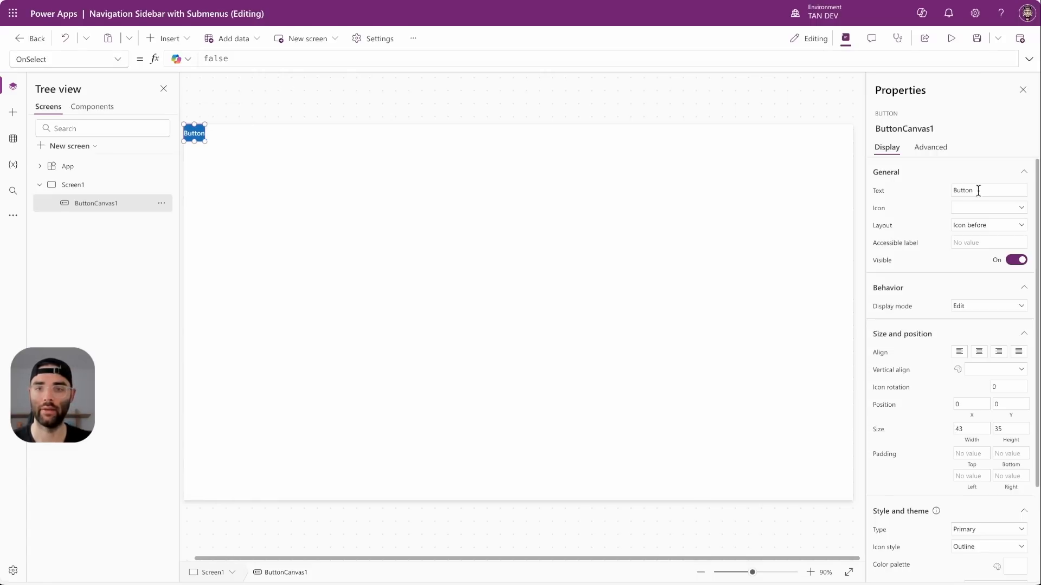
Step: Give the Screen1 button the Icon only layout and the GridDots icon
left_click(987, 226)
left_click(984, 277)
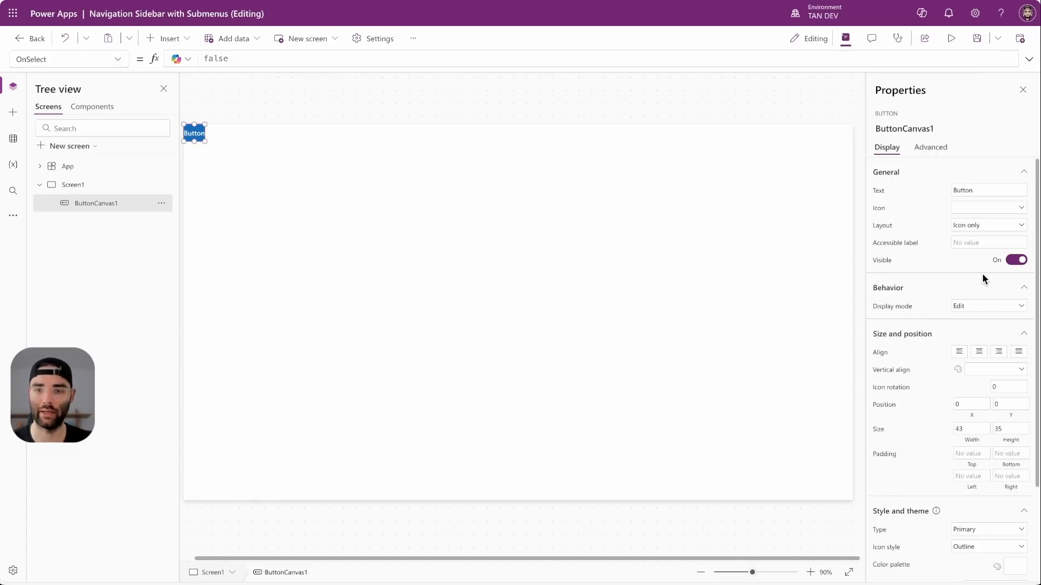
left_click(976, 210)
scroll(916, 374, "down", 6)
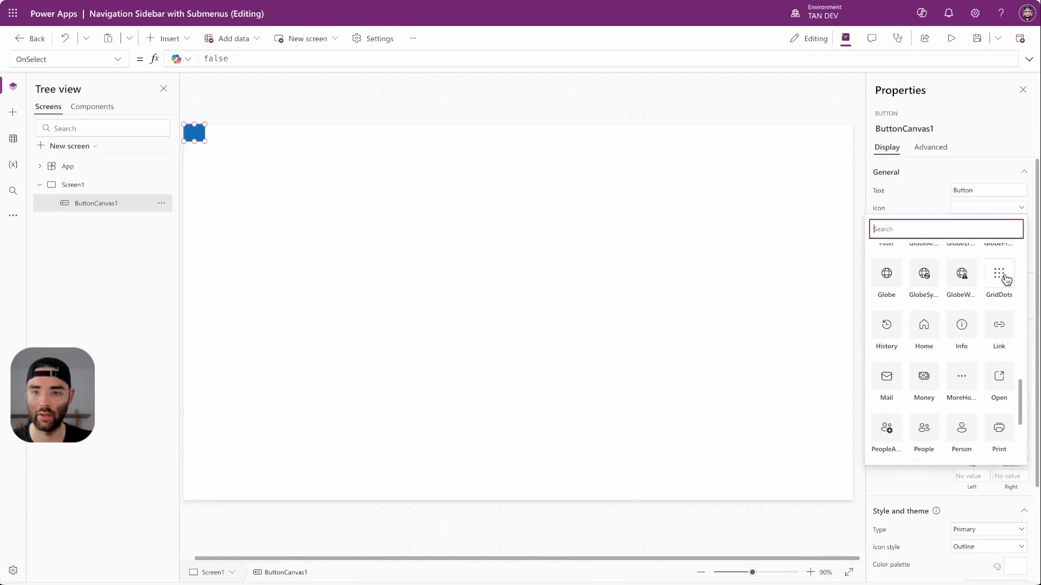
left_click(1005, 280)
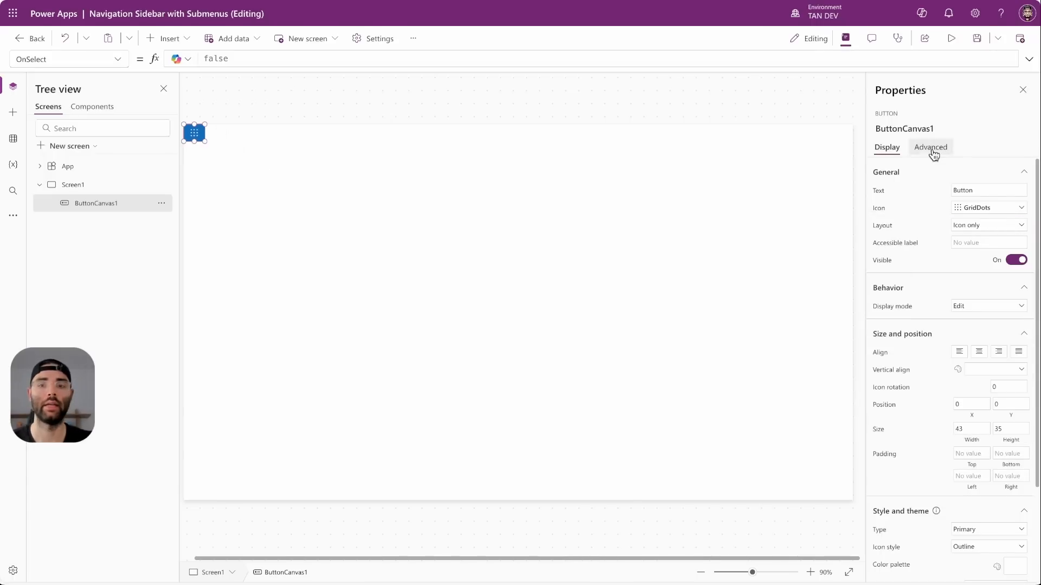
Step: Set the OnSelect formula of the Screen1 button to Set(varIsNavVisible, true);
left_click(931, 148)
left_click(896, 217)
left_click_drag(271, 58, 121, 50)
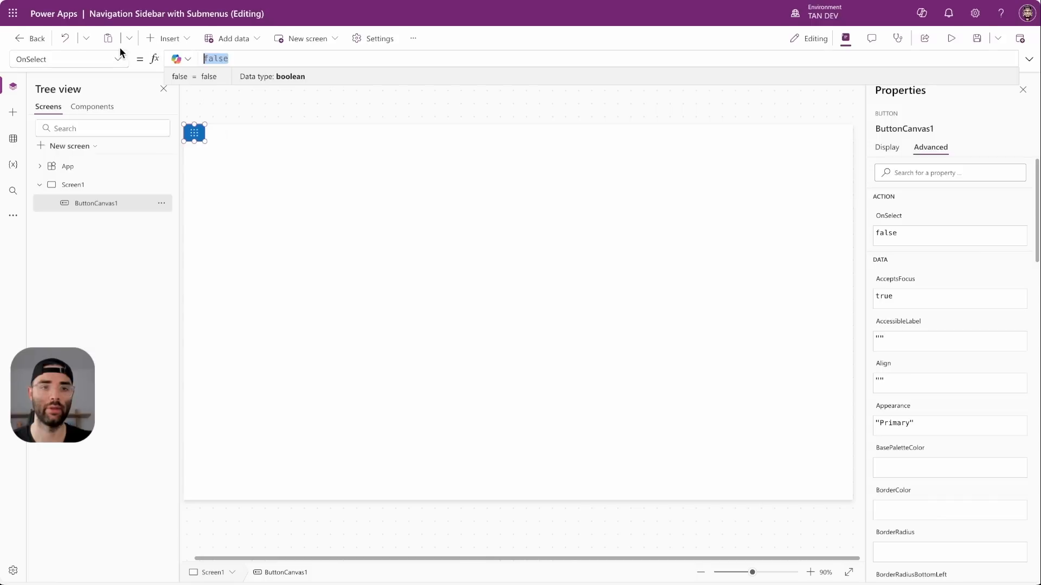
type("Set(")
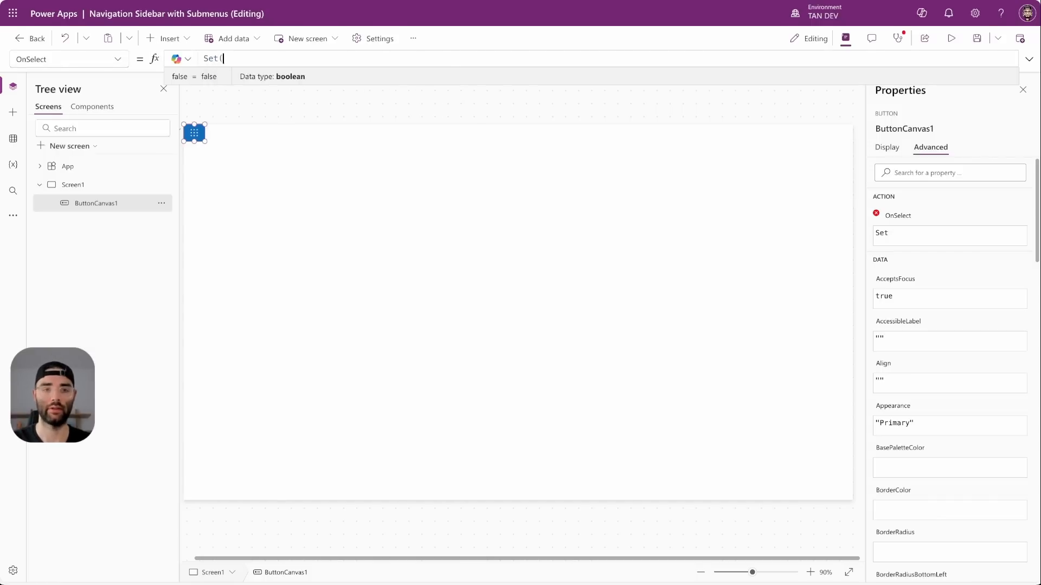
type("varIsNavVisible, t")
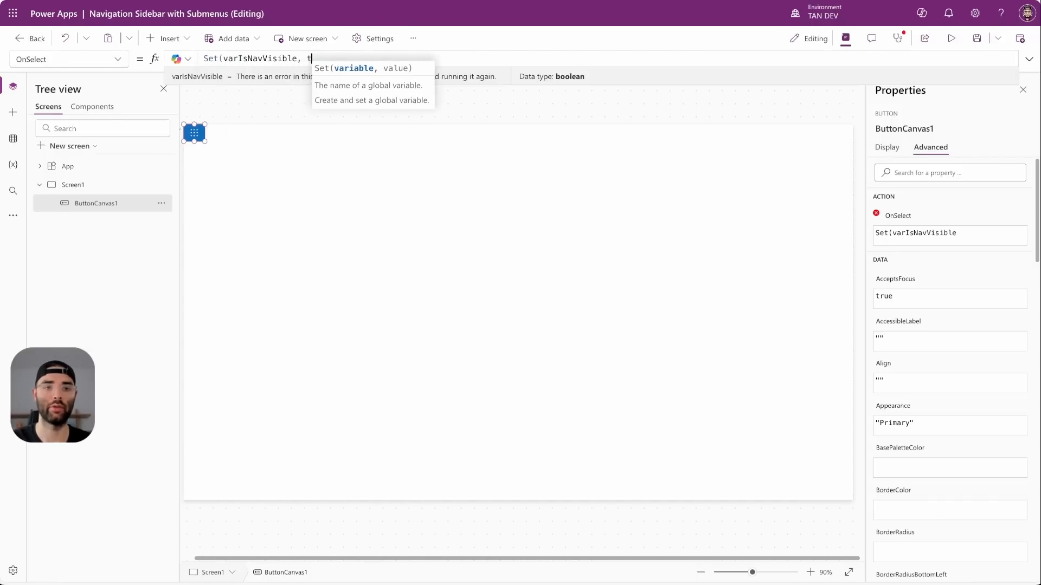
type("rue);")
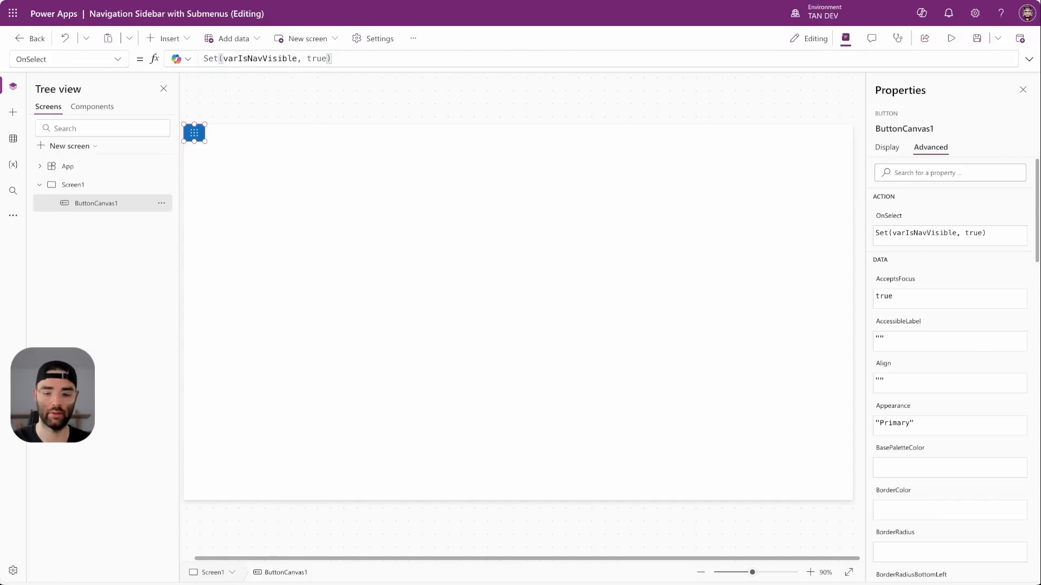
left_click(206, 87)
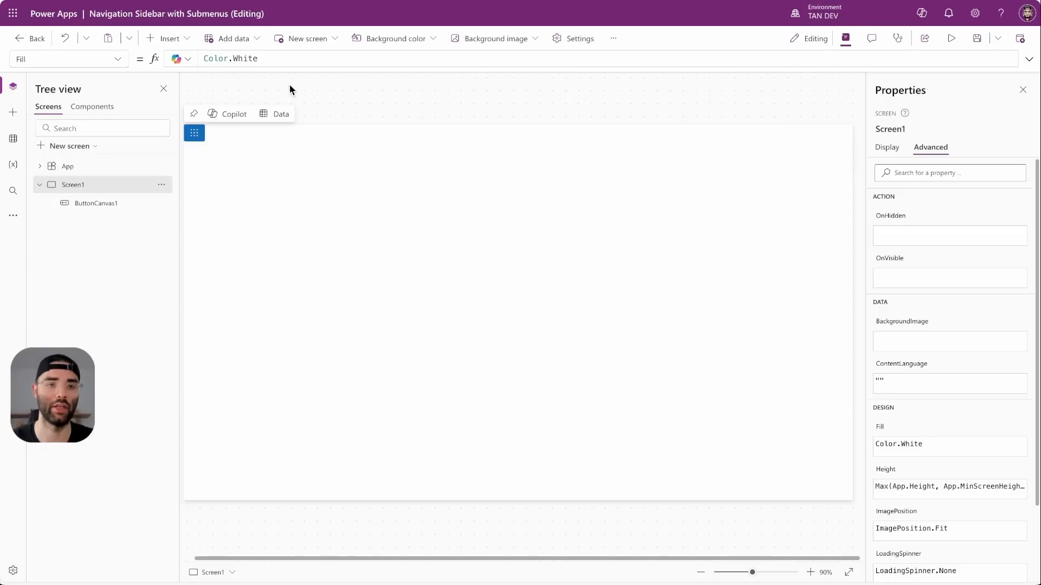
Step: Rename the Screen1 button as btnOpenNavigation
double_click(111, 204)
type("btnOpenNavigation")
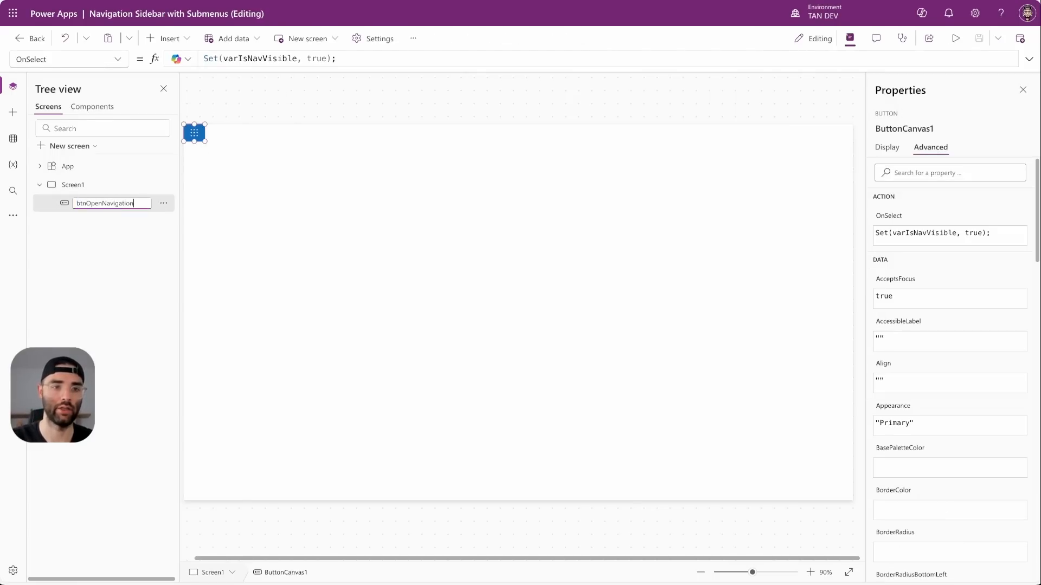
key("Return")
left_click(394, 106)
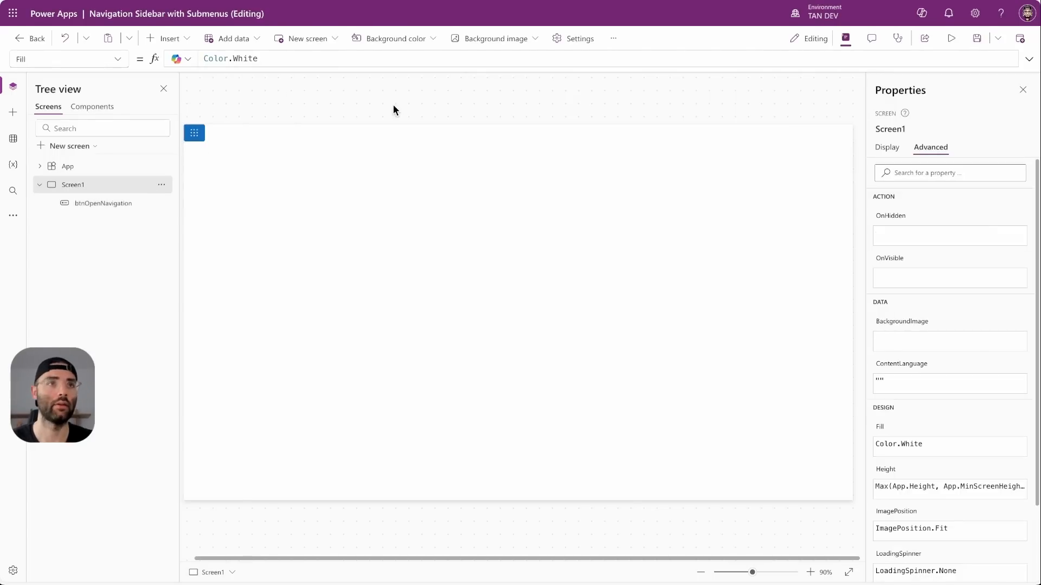
Step: Insert the custom NavSidebar component on Screen1
left_click(168, 43)
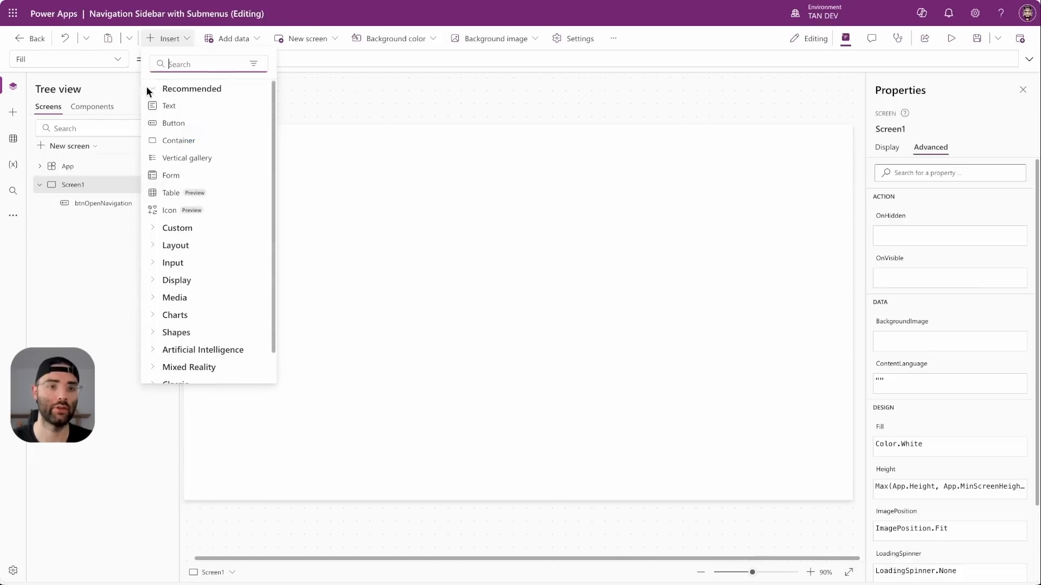
left_click(157, 230)
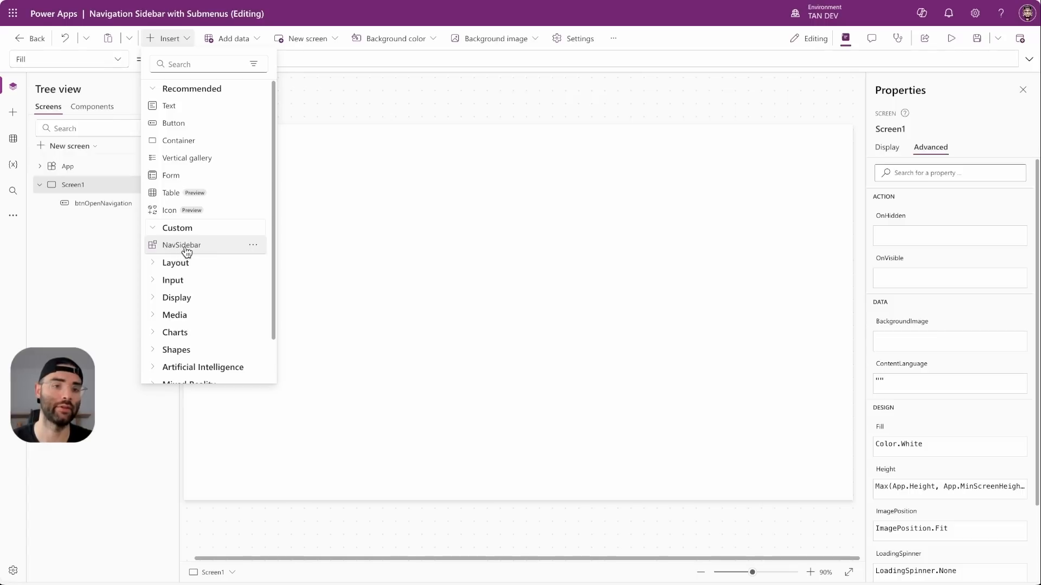
left_click(185, 247)
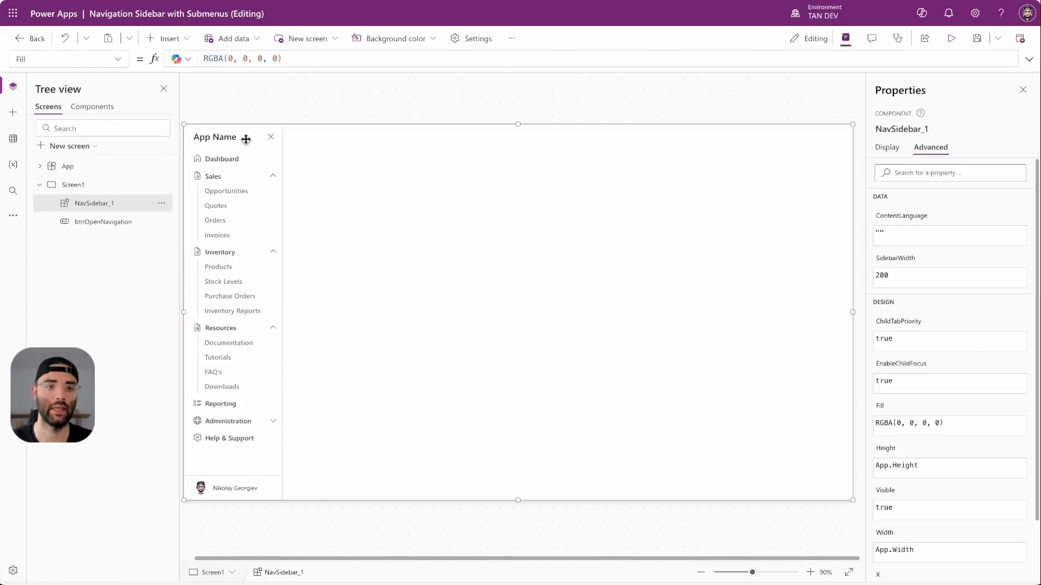
left_click(418, 112)
Step: Preview the app, return to the editor, and test the sidebar by collapsing Inventory and selecting Dashboard
left_click(951, 48)
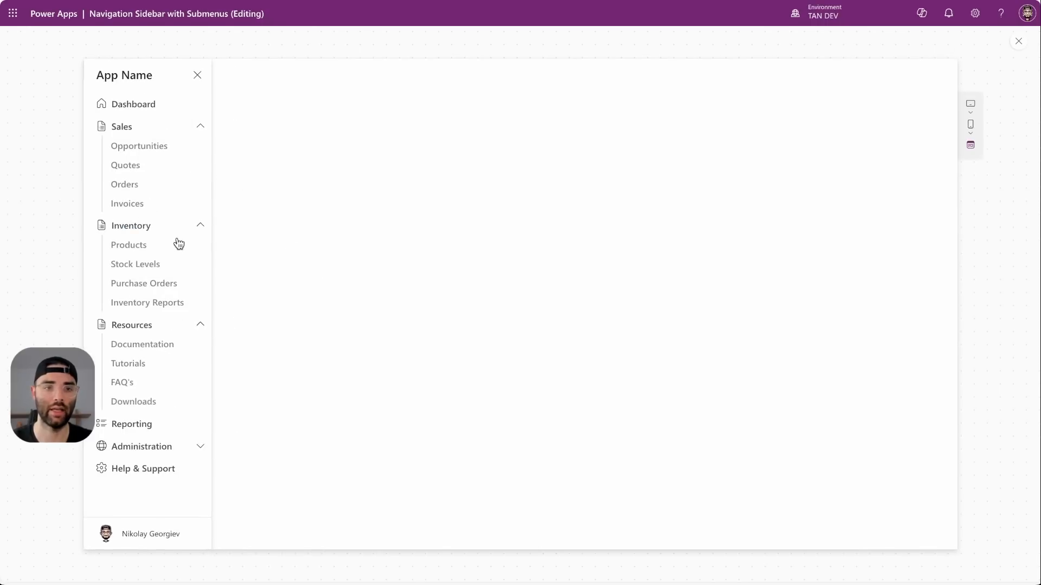
left_click(1017, 44)
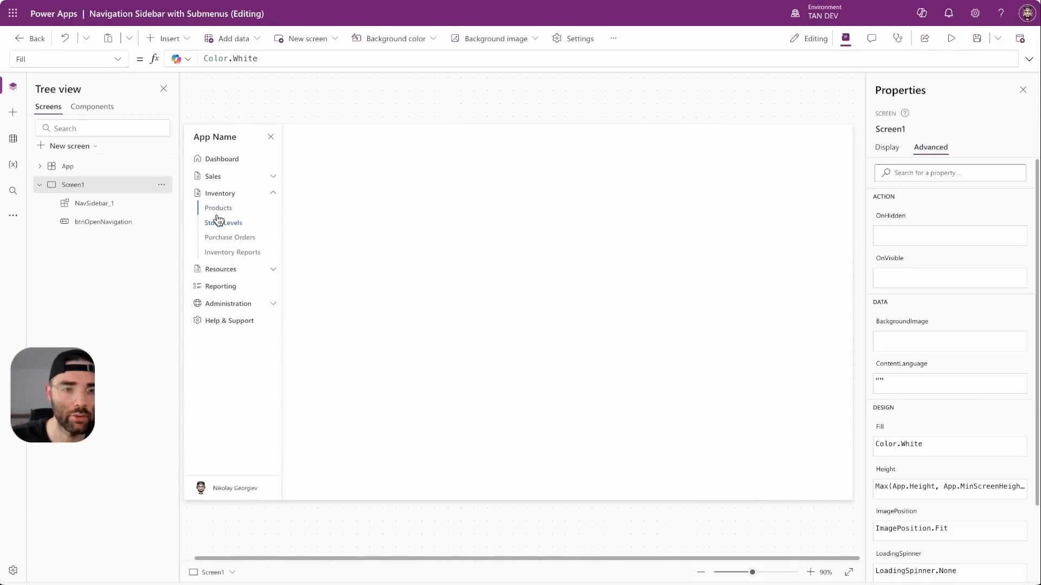
left_click(260, 196)
left_click(235, 163)
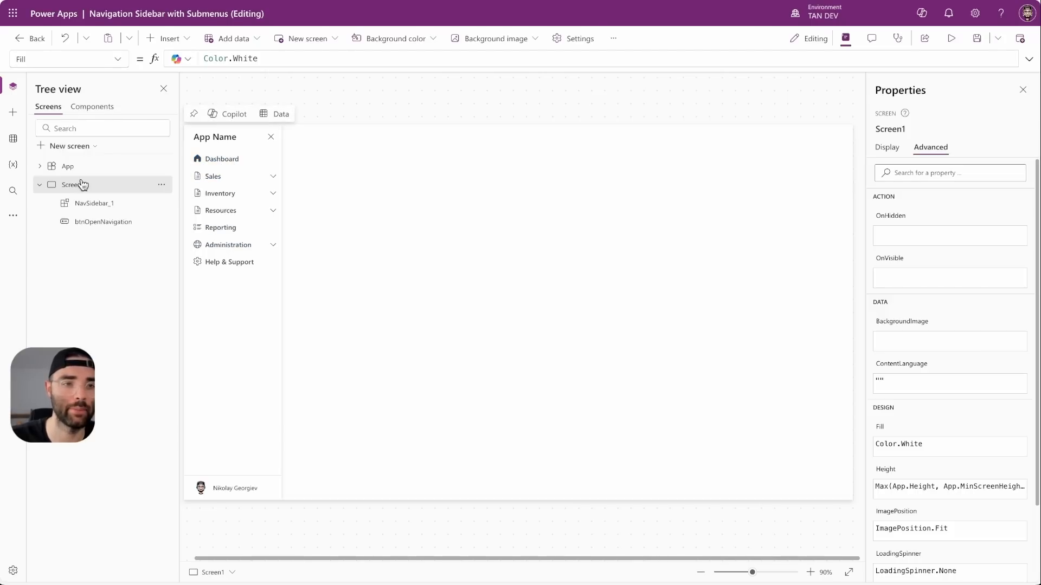
Step: Copy the IconStyle formula of btnMenuItem in the NavSidebar component into its font color formula
left_click(96, 110)
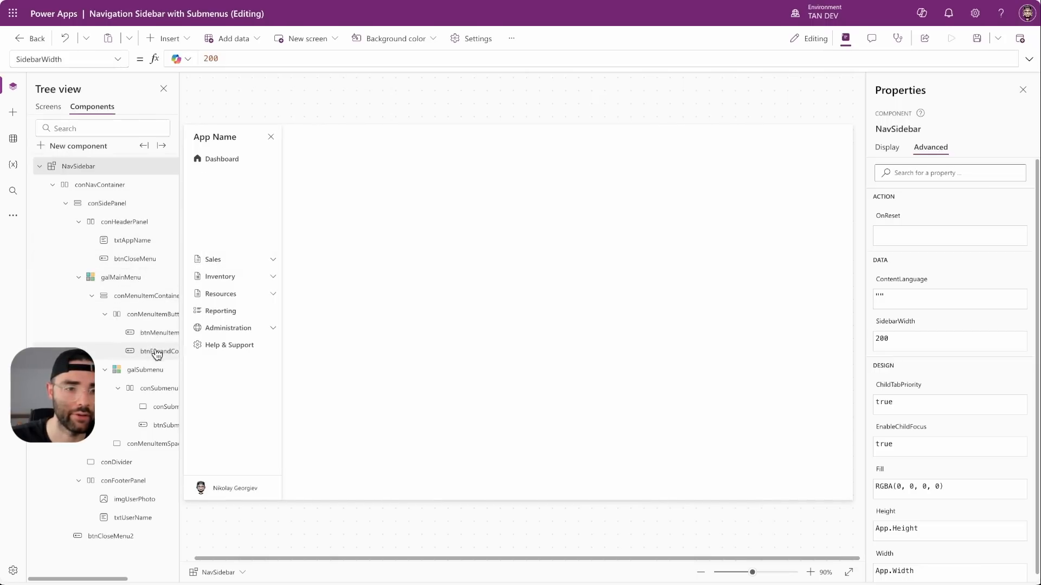
left_click(160, 333)
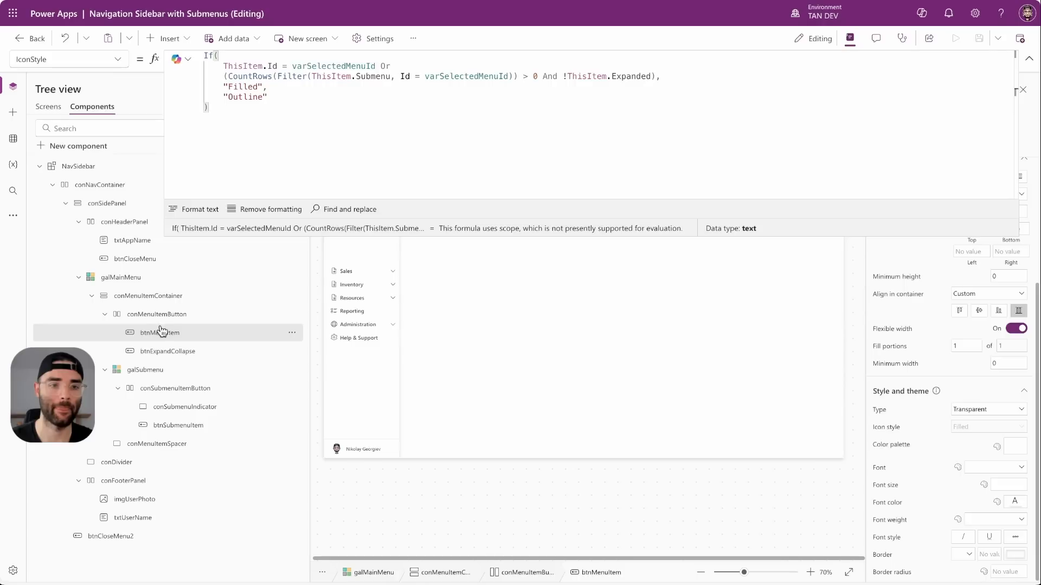
left_click_drag(234, 103, 206, 57)
key("ctrl+c")
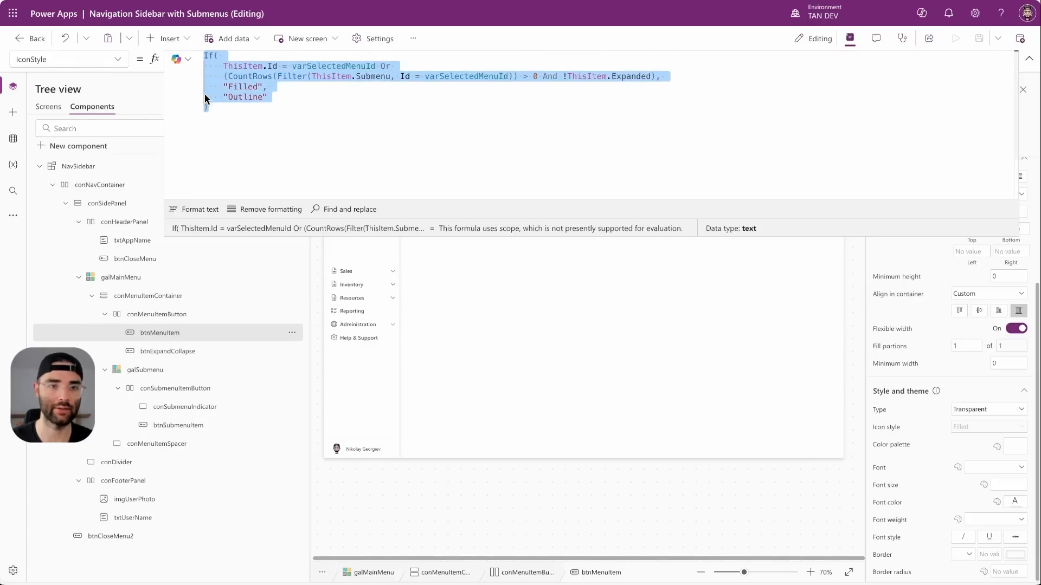
left_click(263, 91)
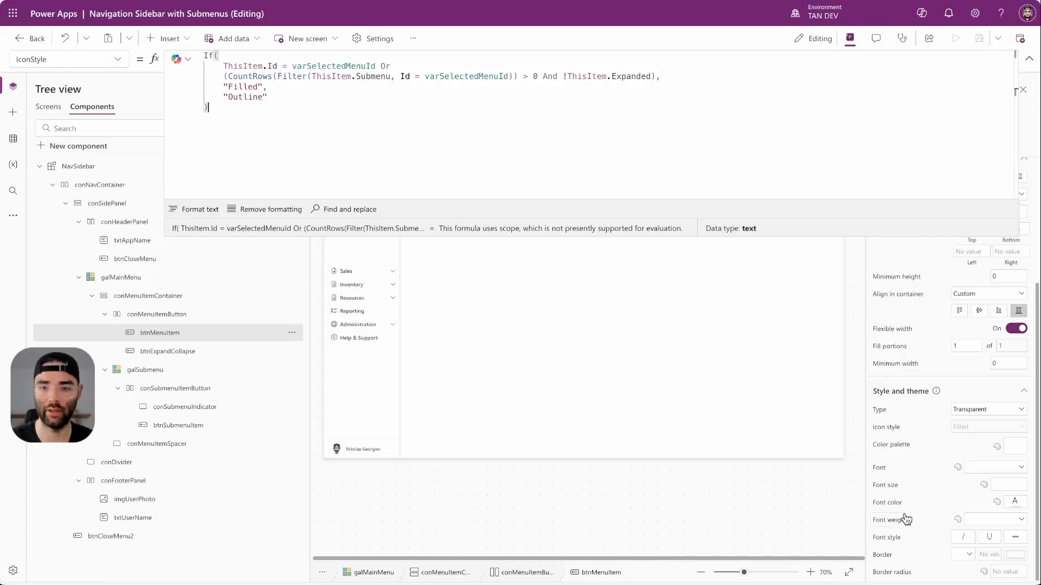
left_click(890, 507)
key("ctrl+v")
Step: Change the btnMenuItem FontColor formula's results to App.Theme.Colors.Primary when selected and ColorFade(Color.Black, 30%) otherwise
left_click_drag(264, 88, 231, 87)
key("BackSpace")
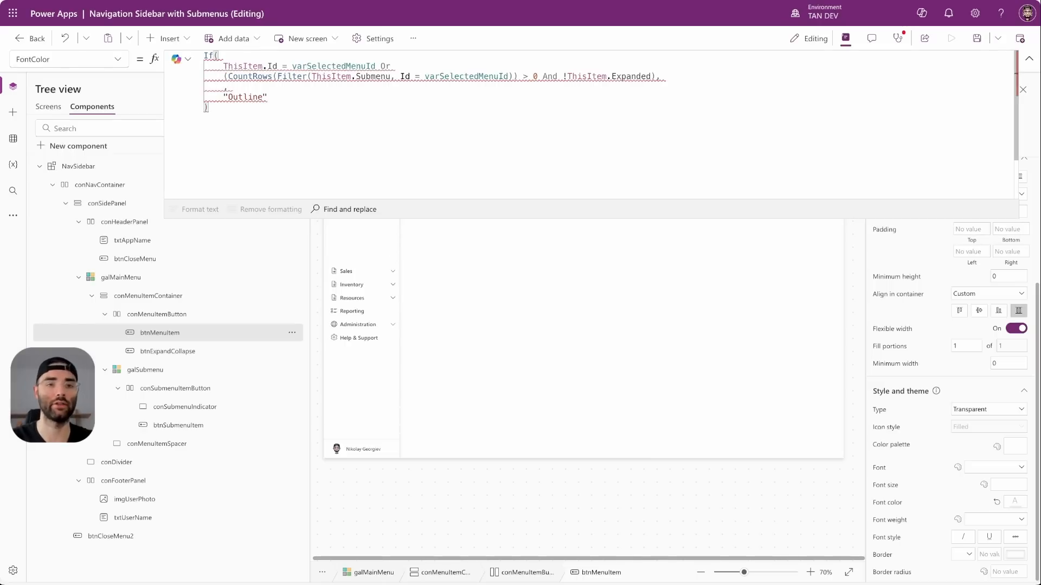
type("App.Theme")
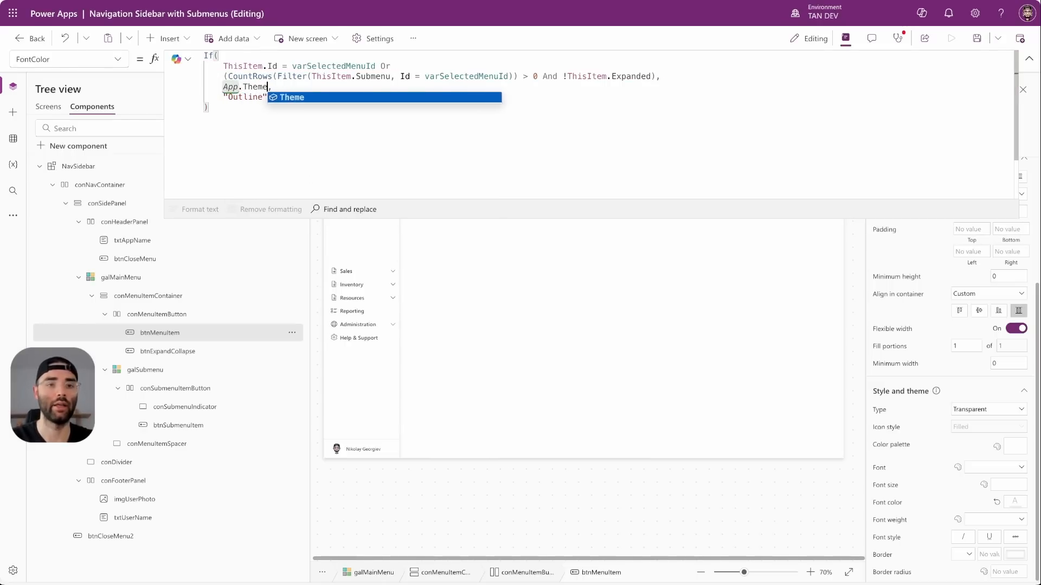
type(".Colors.Primary")
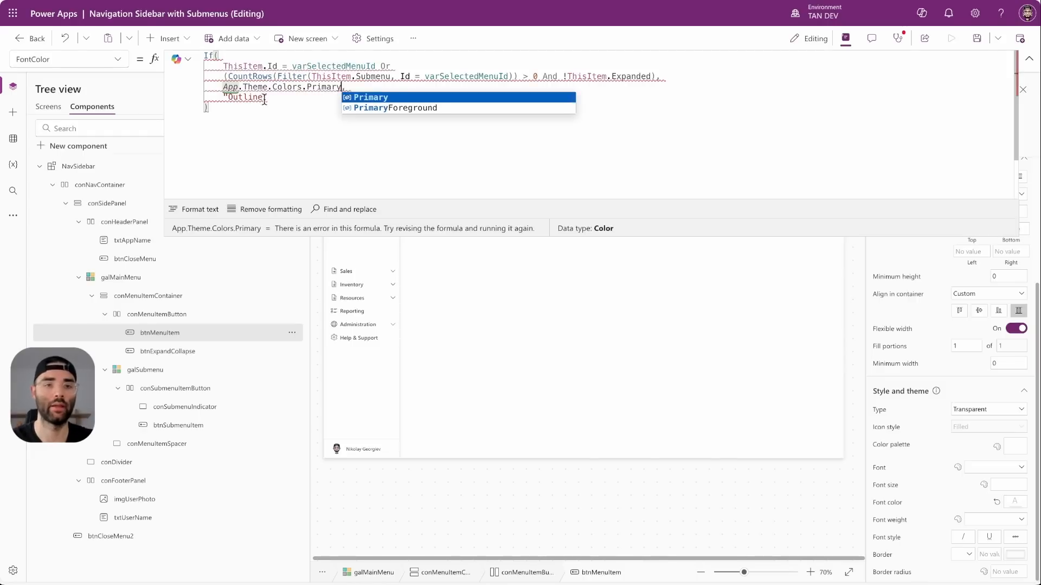
left_click_drag(266, 102, 223, 95)
type("ColorFade(")
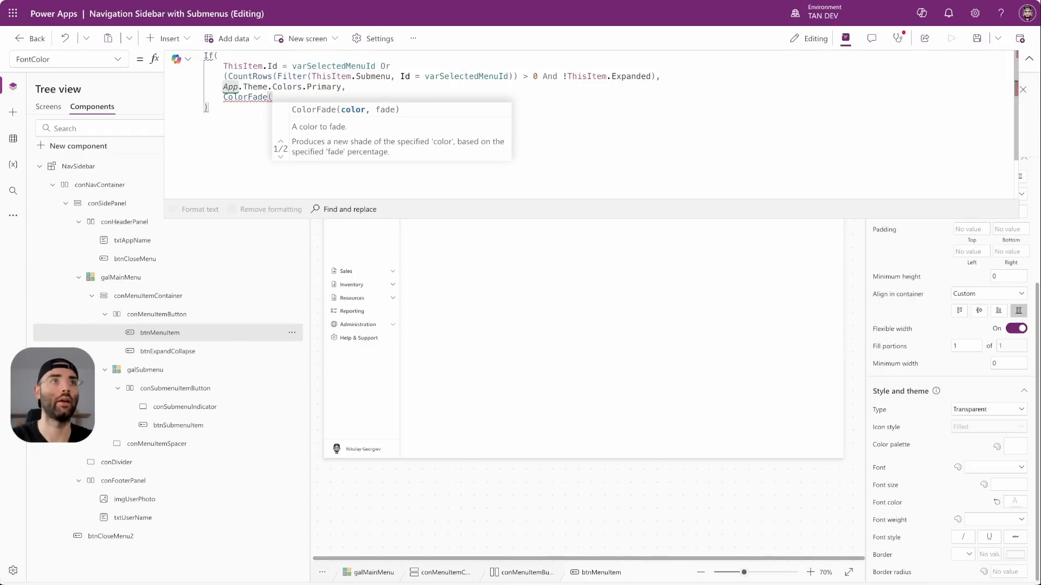
type("Color.Black")
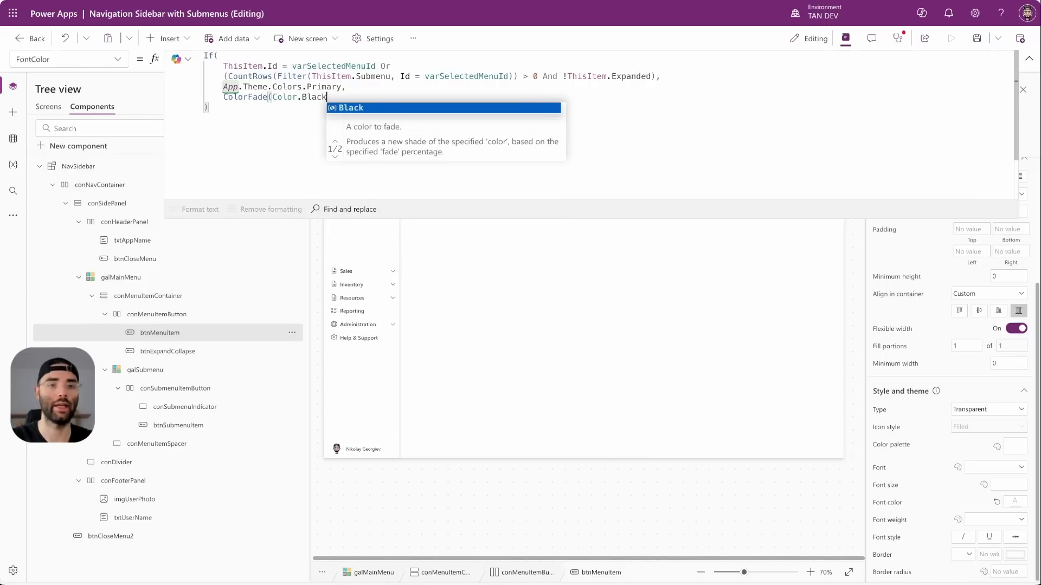
type(", 30%)")
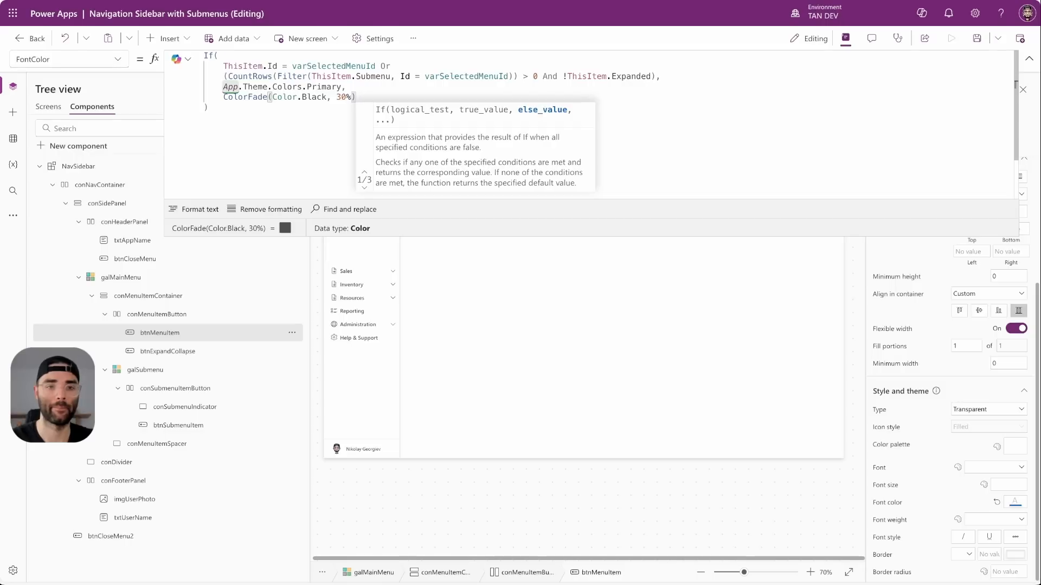
left_click(228, 110)
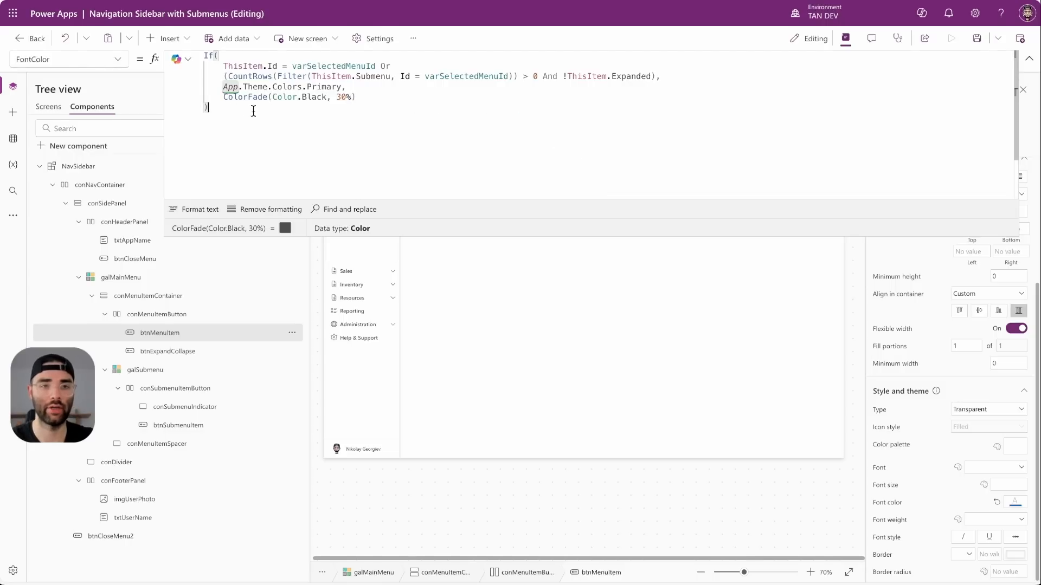
left_click(1029, 61)
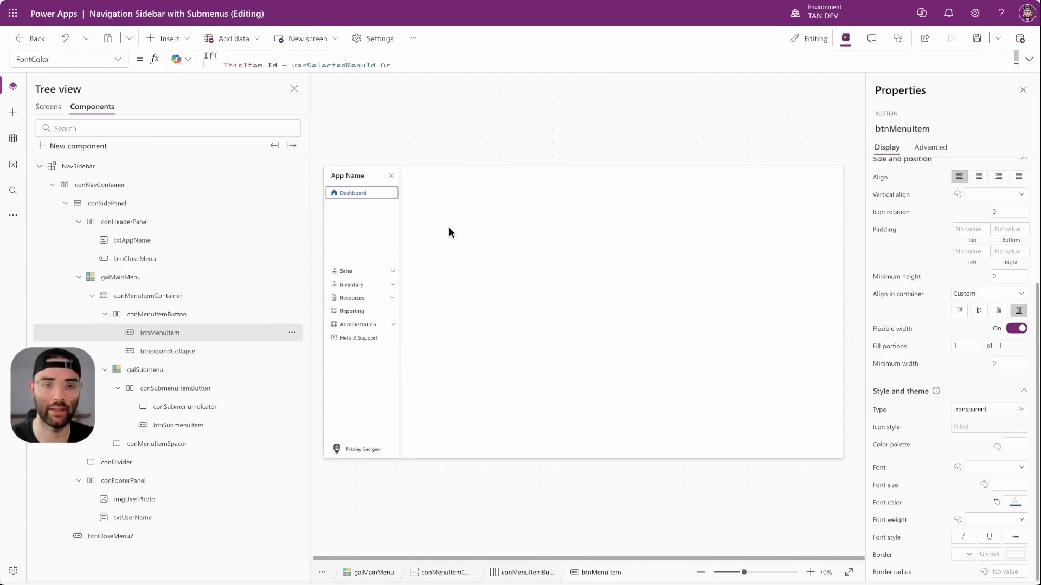
Step: Preview Screen1 and test the menu highlighting by expanding Sales and selecting Orders
left_click(50, 106)
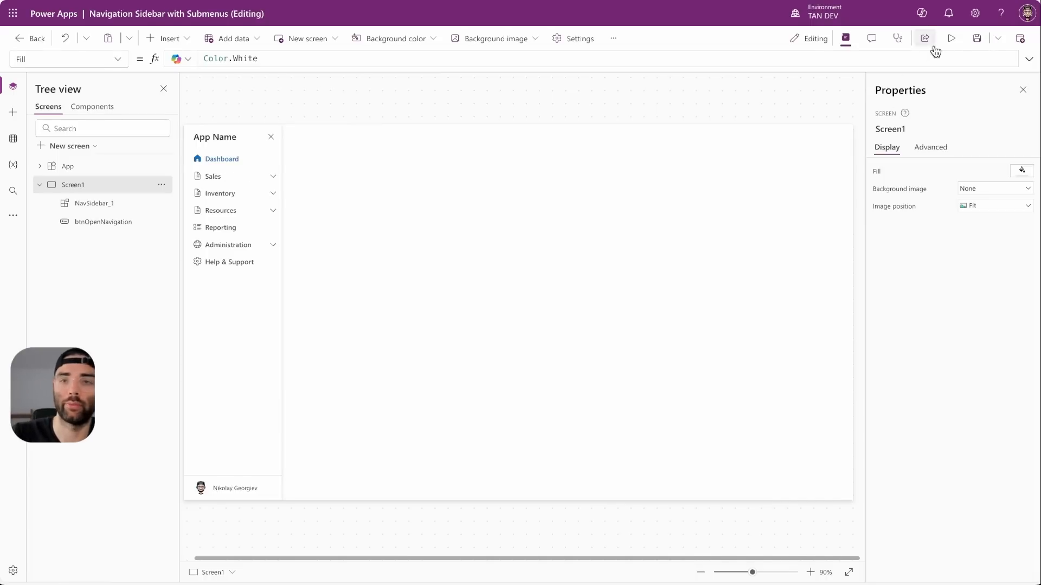
left_click(950, 38)
left_click(142, 133)
left_click(148, 129)
left_click(147, 129)
left_click(141, 149)
left_click(140, 185)
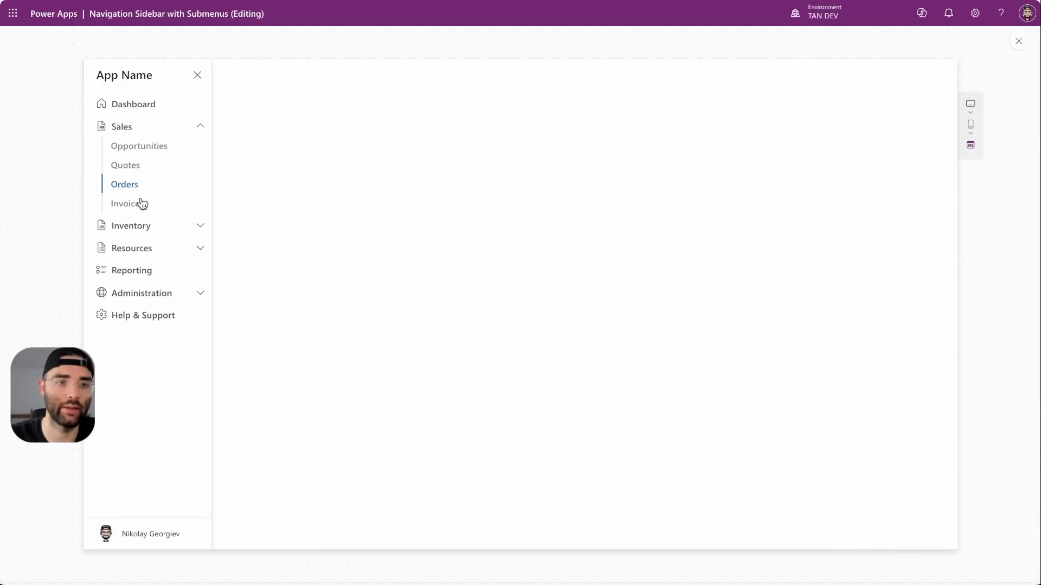
Step: Test collapsing and re-expanding Sales, expand Inventory and Administration, and exit the preview
left_click(200, 128)
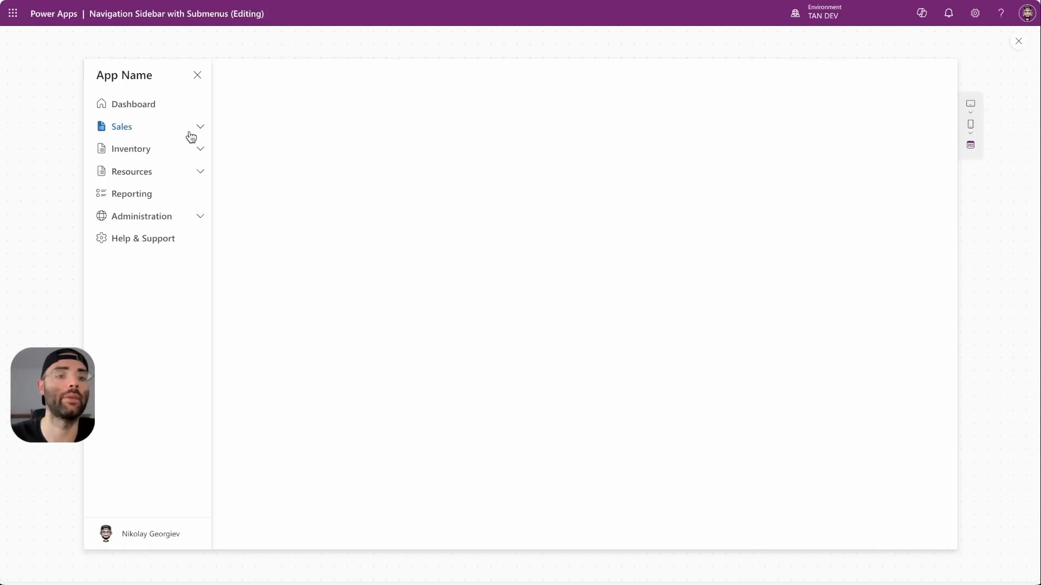
left_click(169, 133)
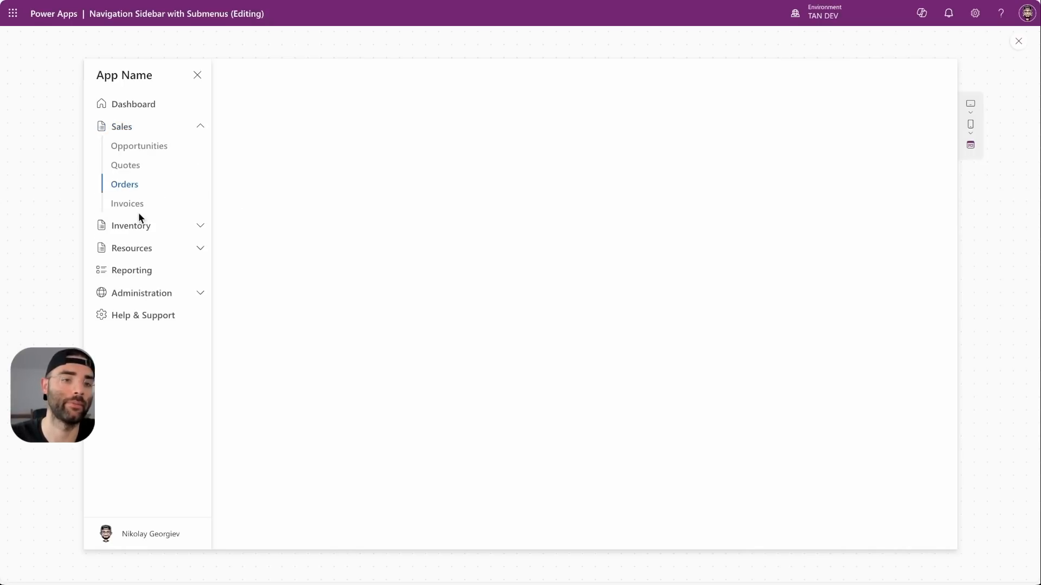
left_click(144, 230)
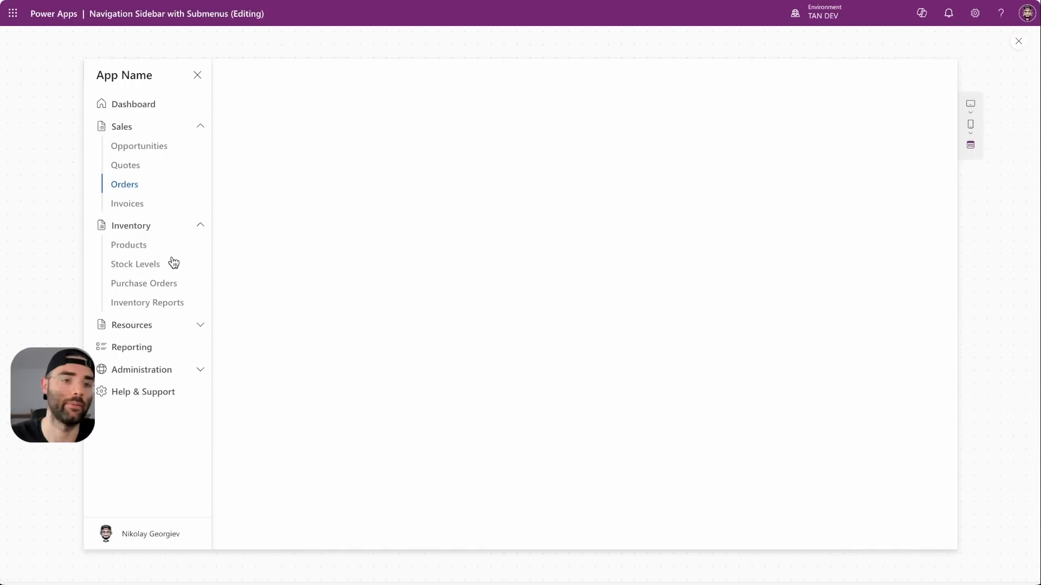
left_click(157, 379)
key("Escape")
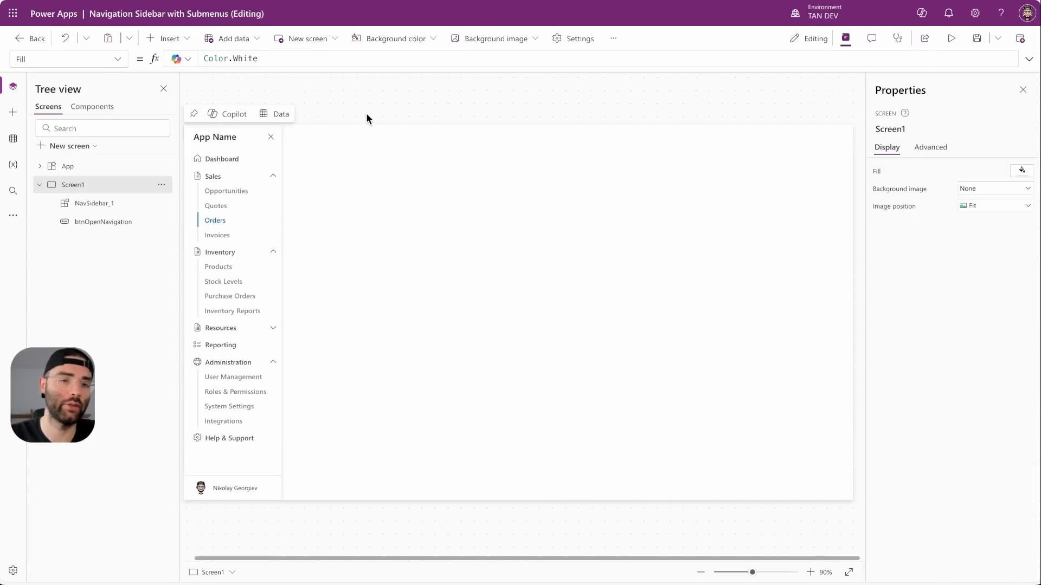
Step: Turn off Scale to fit in the app's display settings and close the settings
left_click(357, 187)
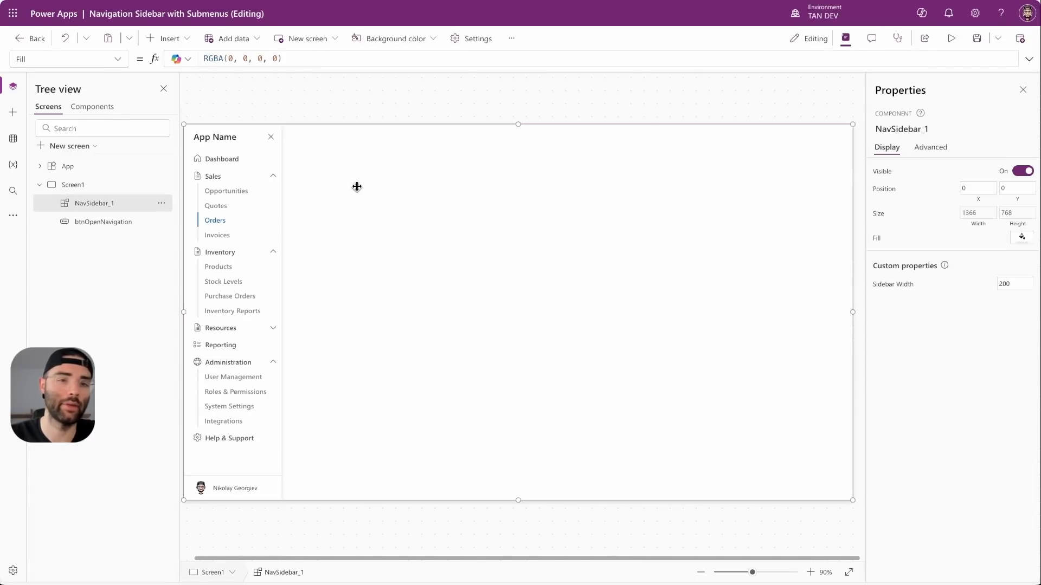
left_click(405, 120)
left_click(576, 40)
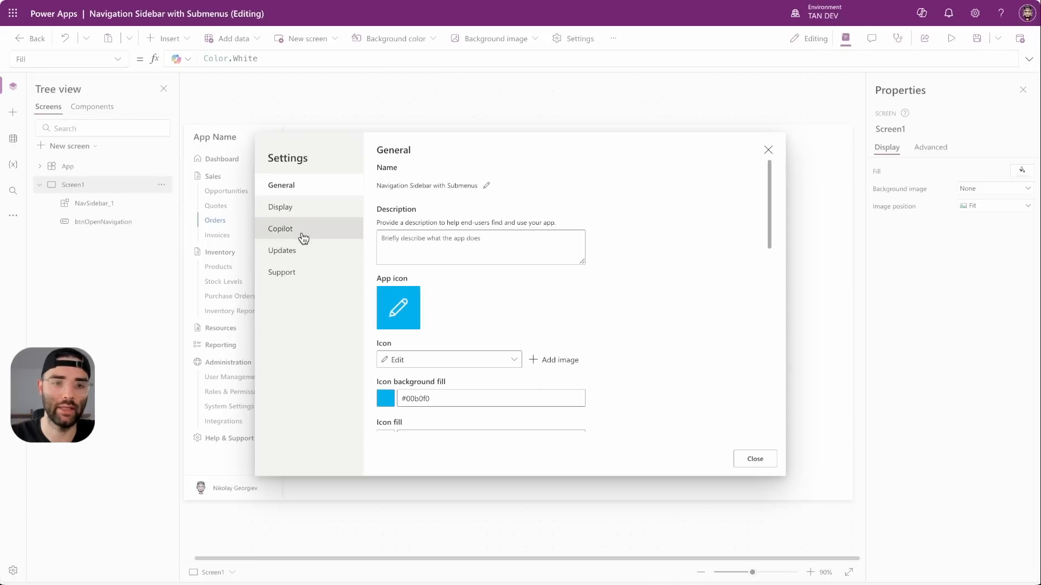
left_click(280, 207)
scroll(400, 284, "down", 4)
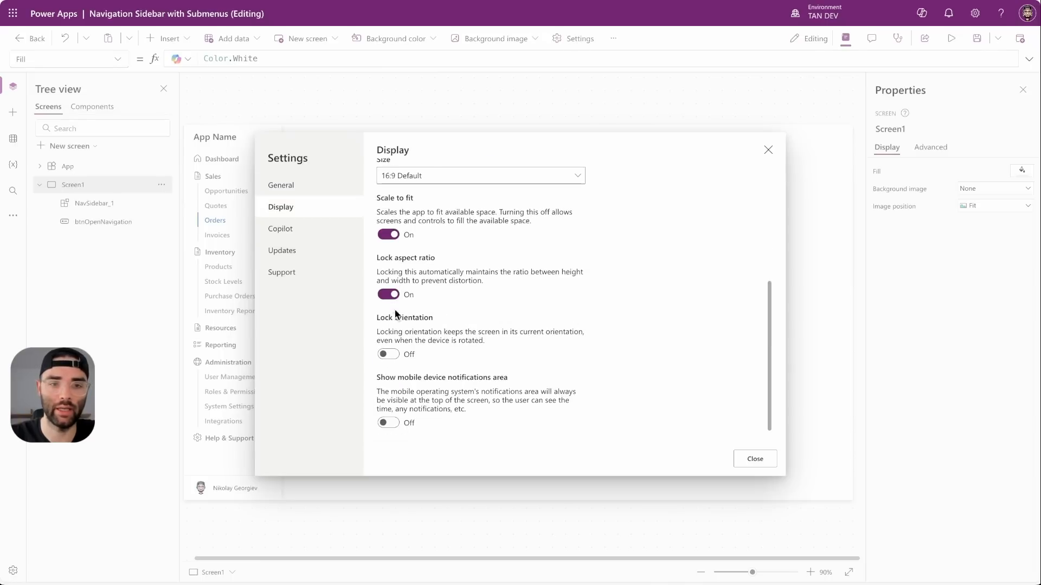
left_click(389, 236)
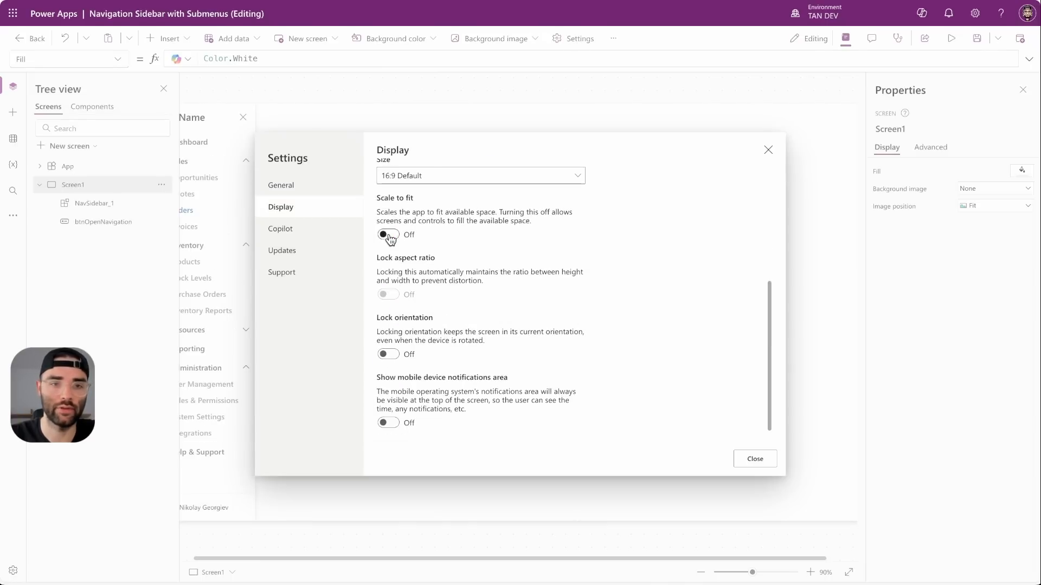
left_click(745, 458)
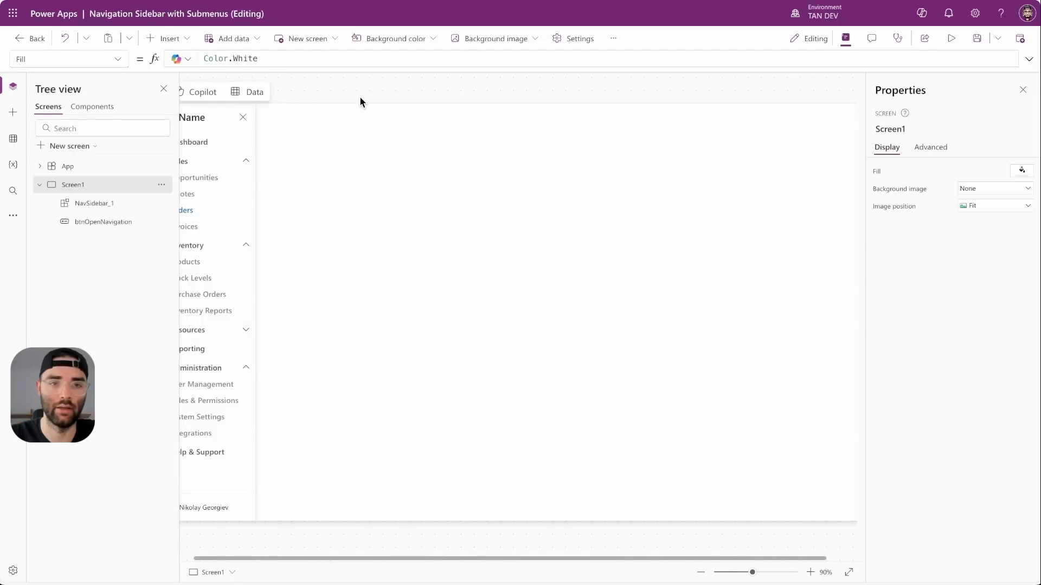
Step: Preview the app at Apple iPhone 8 size to check how the sidebar fits, and exit the preview
left_click(951, 38)
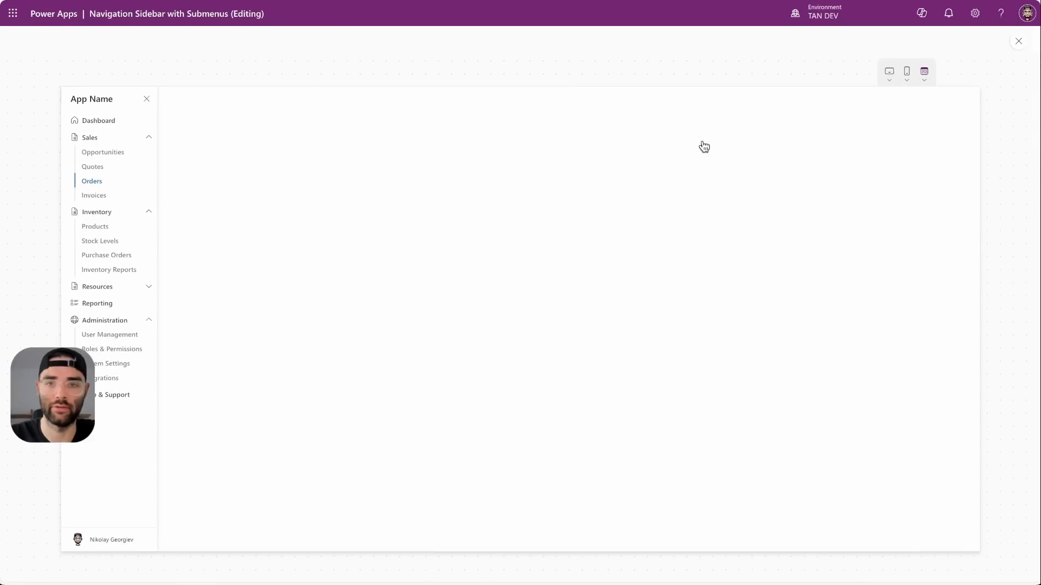
left_click(906, 75)
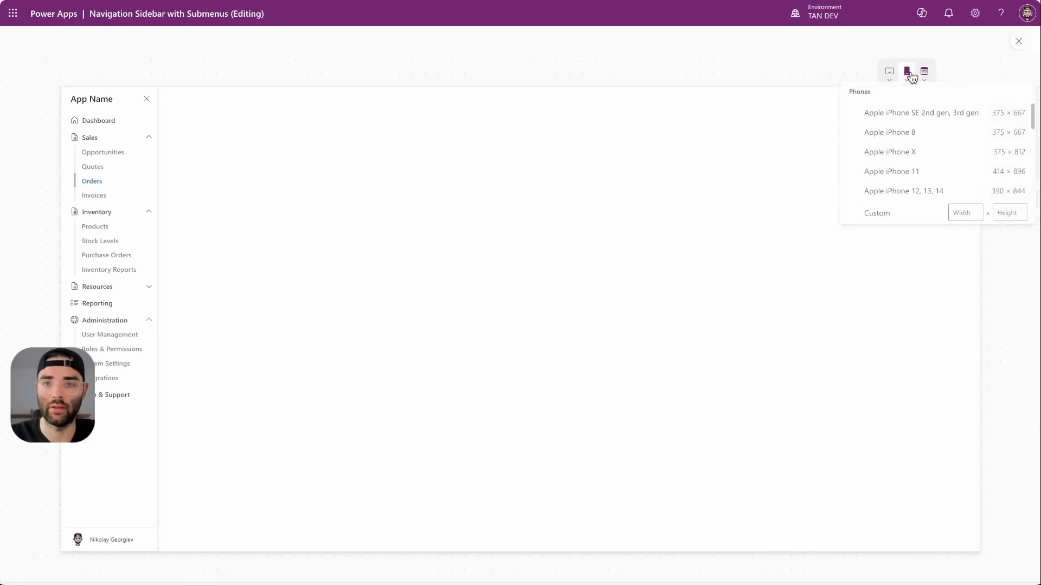
left_click(912, 135)
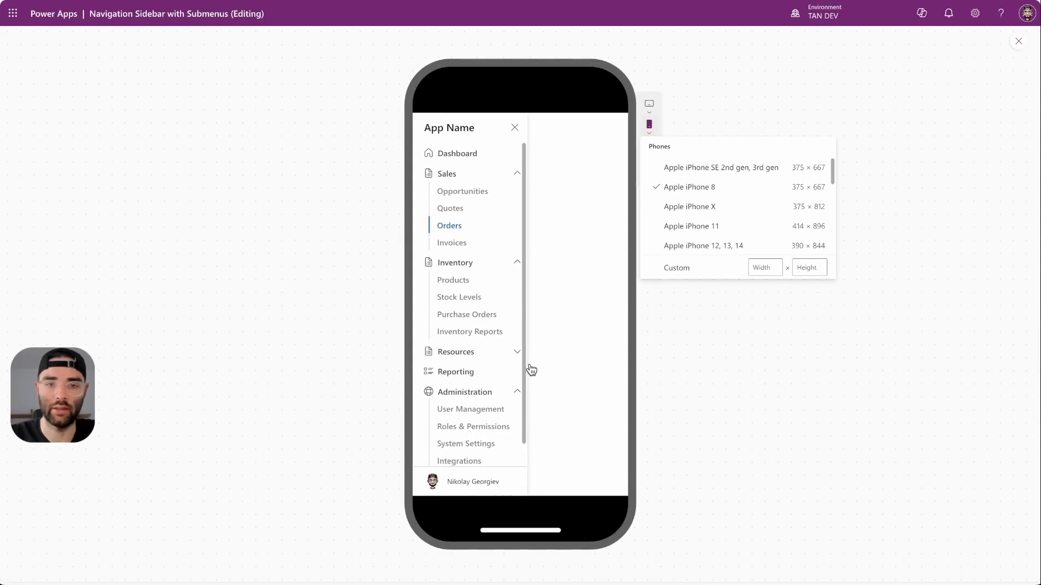
left_click(553, 342)
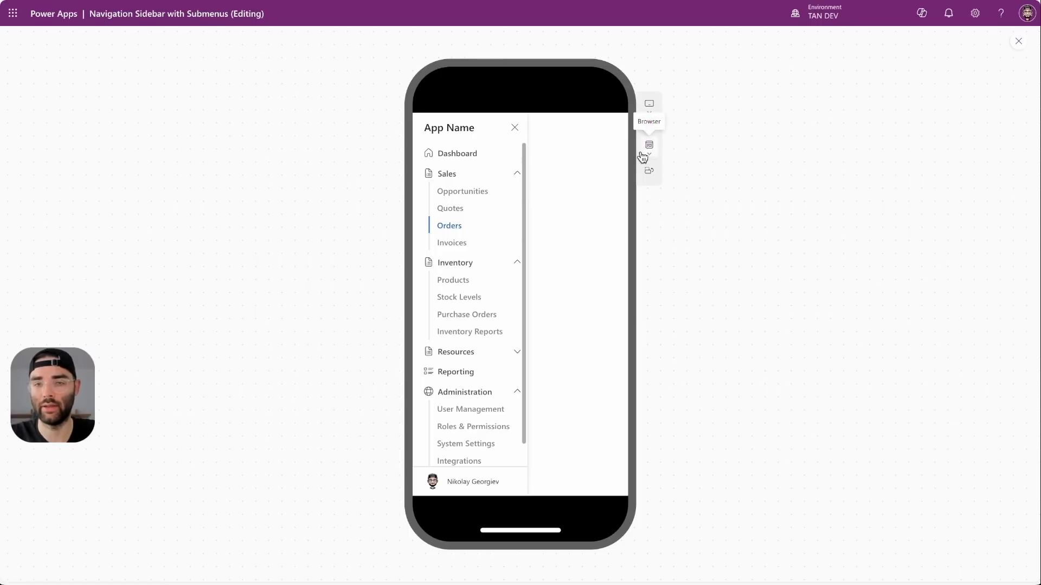
left_click(1018, 41)
Step: Try the width formula If(App.ActiveScreen.Size > 1, 200, App.Width) on NavSidebar_1 and restore App.Width
left_click(154, 205)
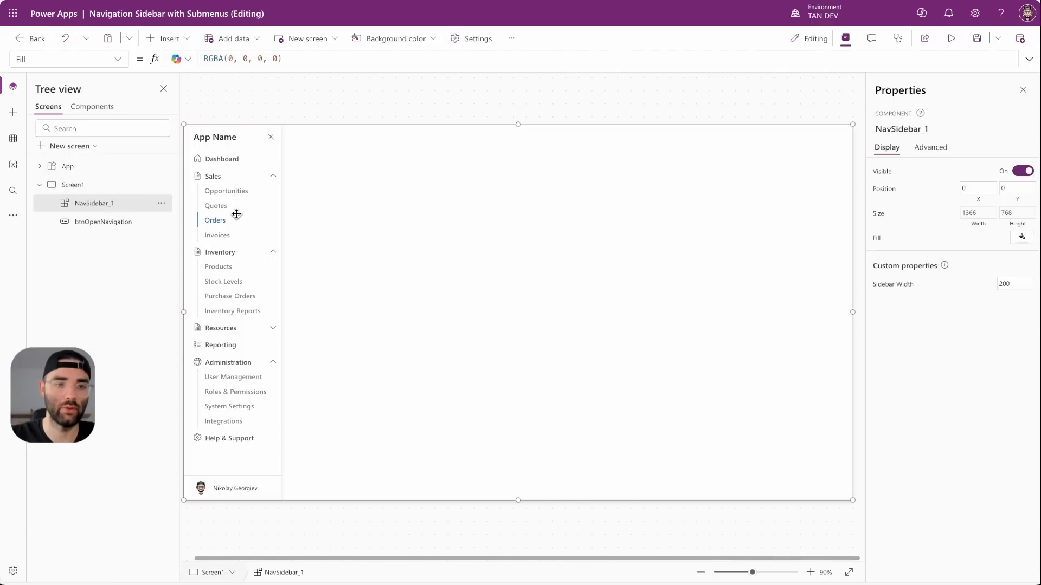
left_click(77, 204)
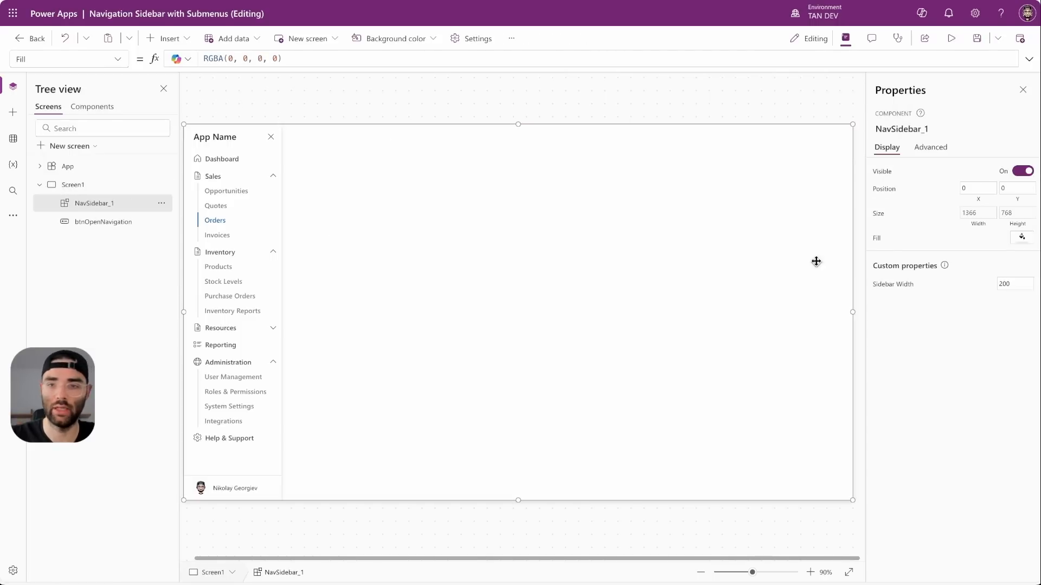
left_click(976, 216)
left_click_drag(279, 58, 152, 60)
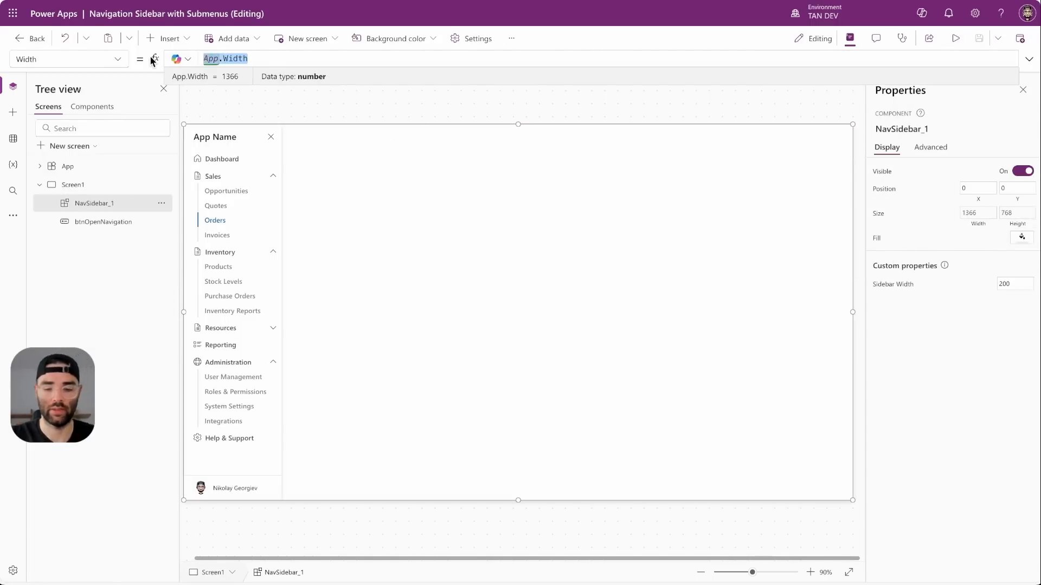
type("If")
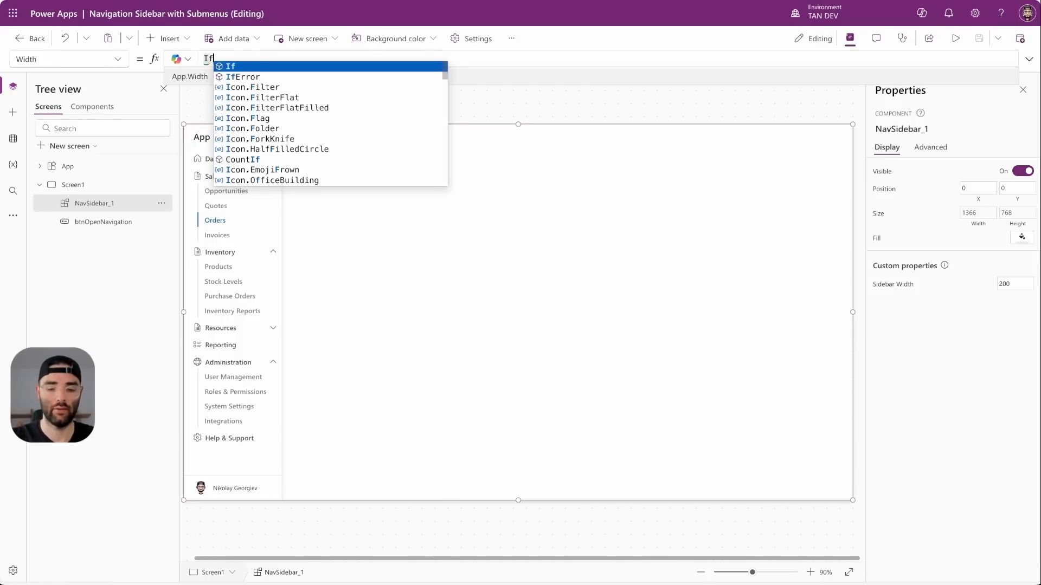
type("(App.Acti")
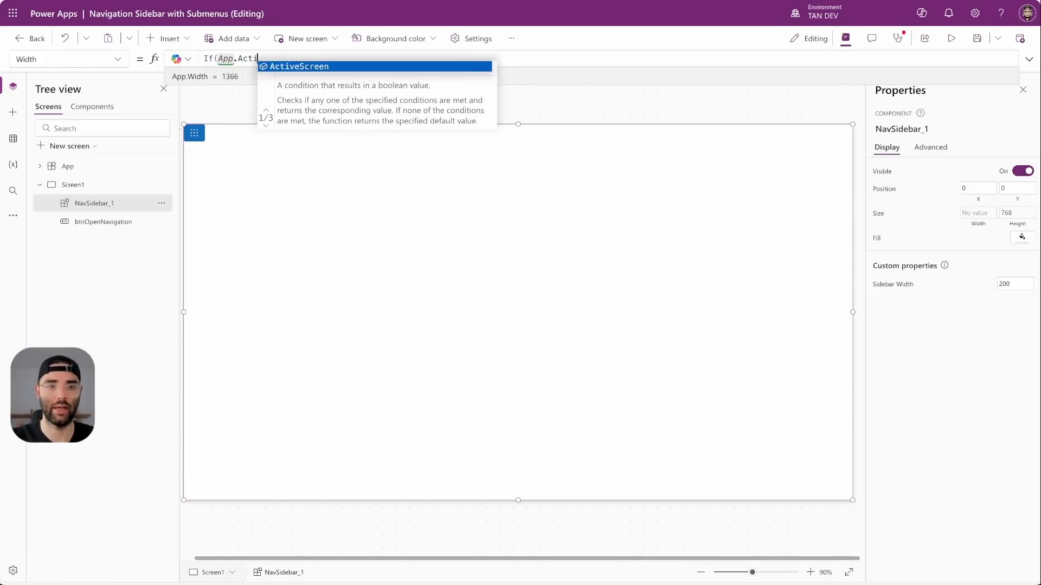
type("veScreen.Size")
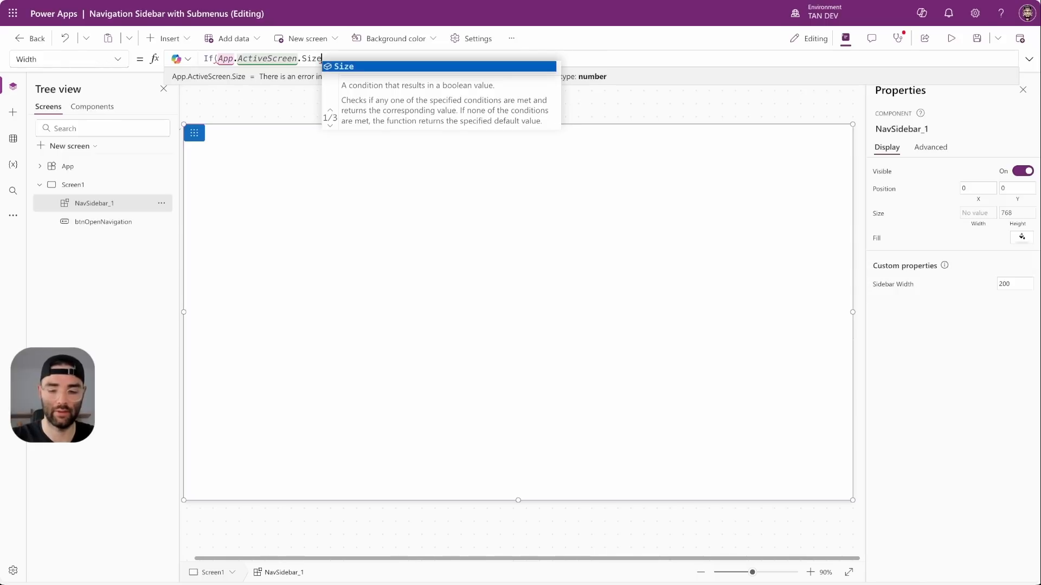
type(" > 1, ")
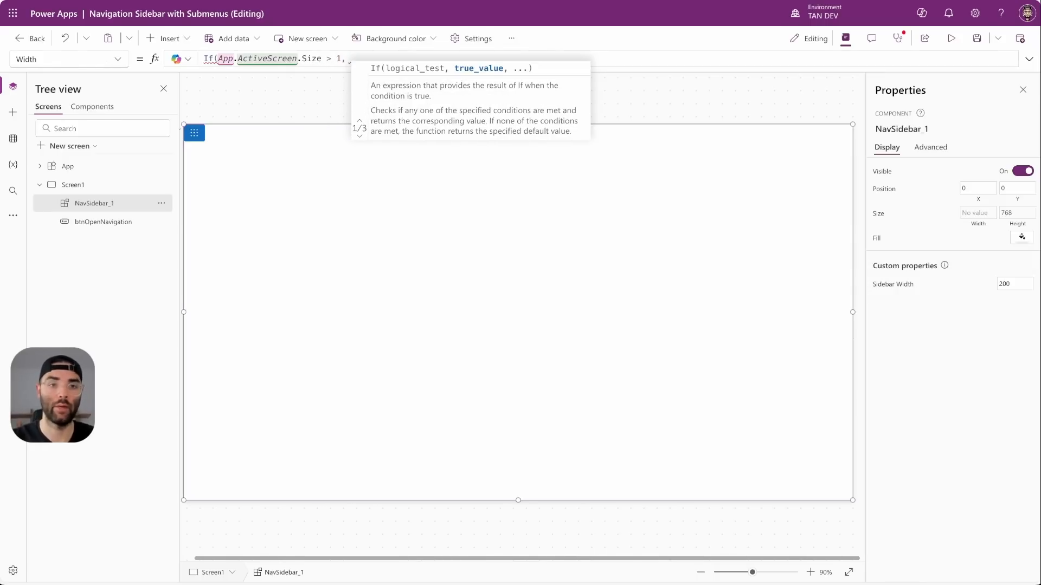
type("200,")
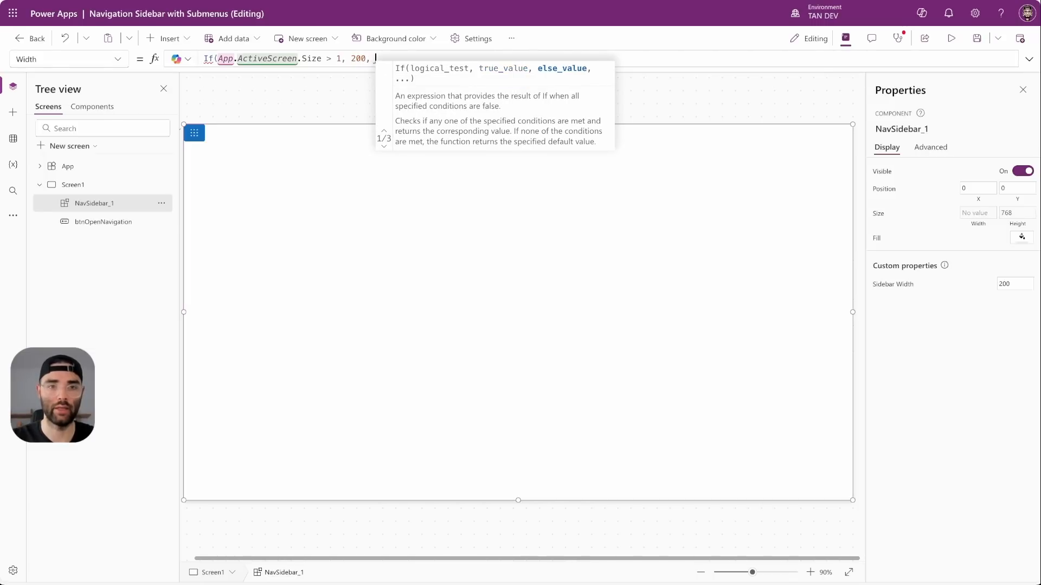
type(" App.Width")
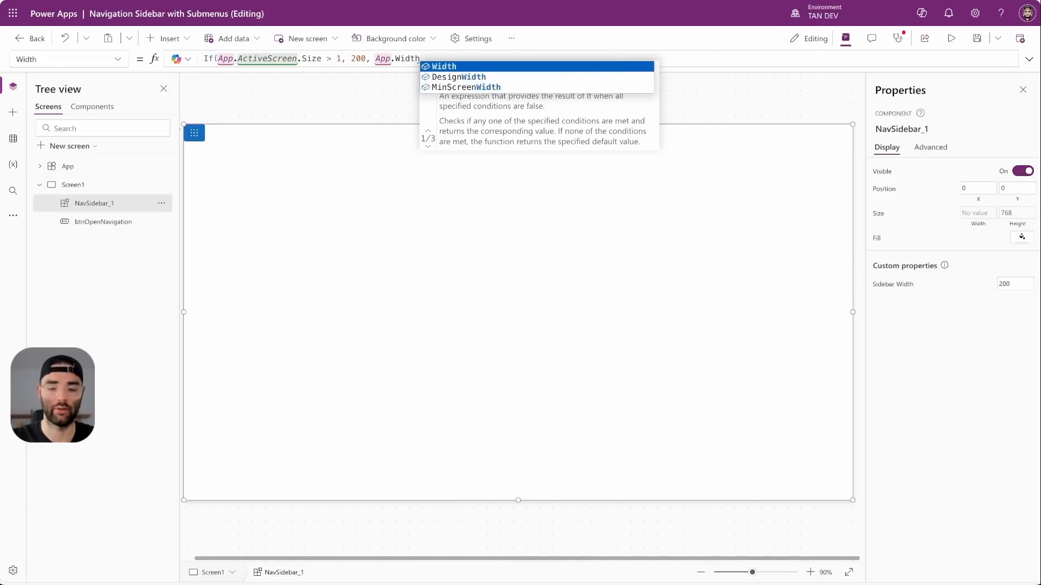
type(")")
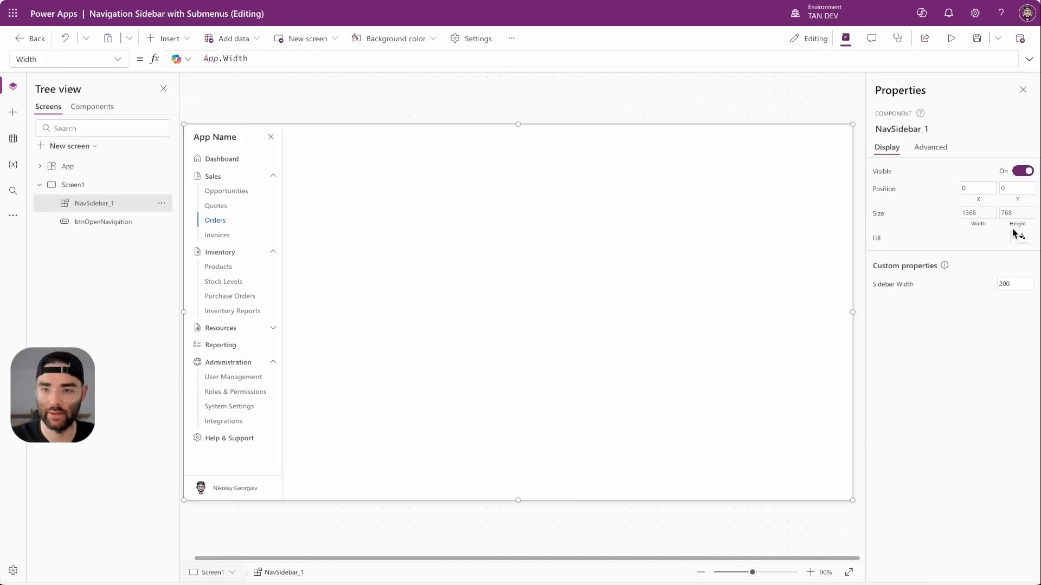
Step: Set the Visible formula of NavSidebar_1 on Screen1 to varIsNavVisible
left_click(881, 171)
left_click_drag(261, 59, 156, 56)
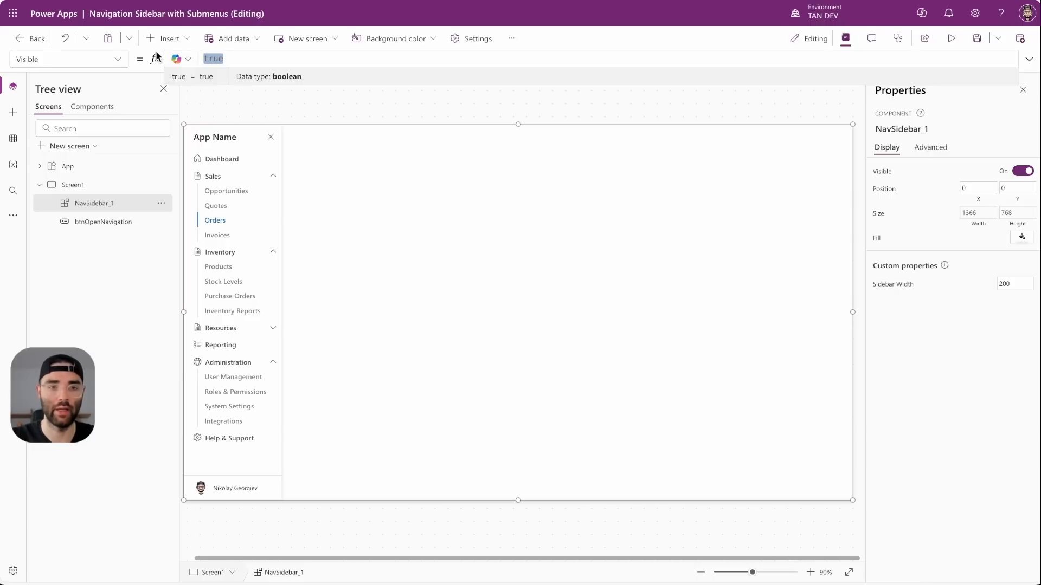
type("isnav")
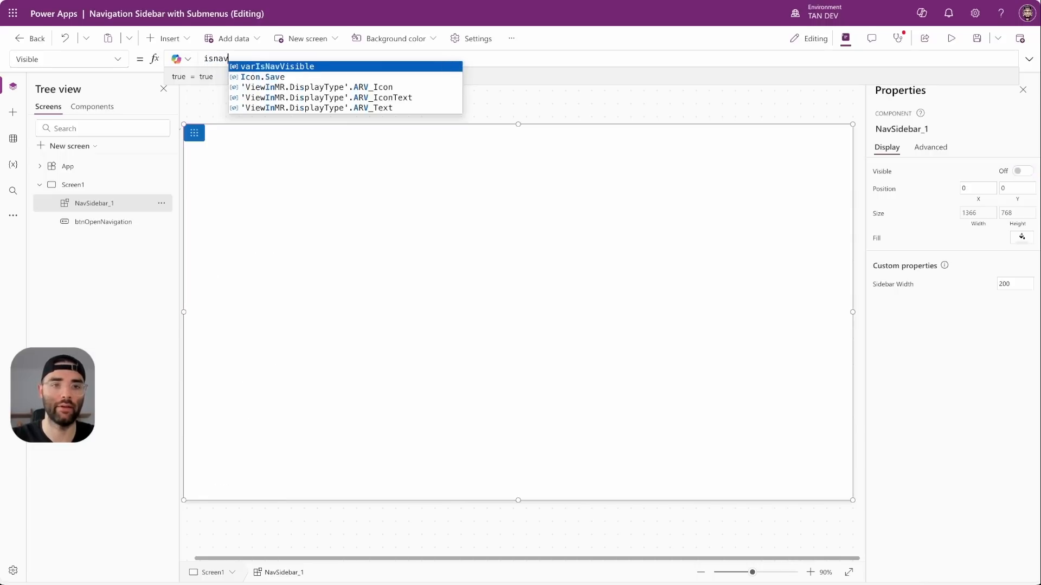
key("Tab")
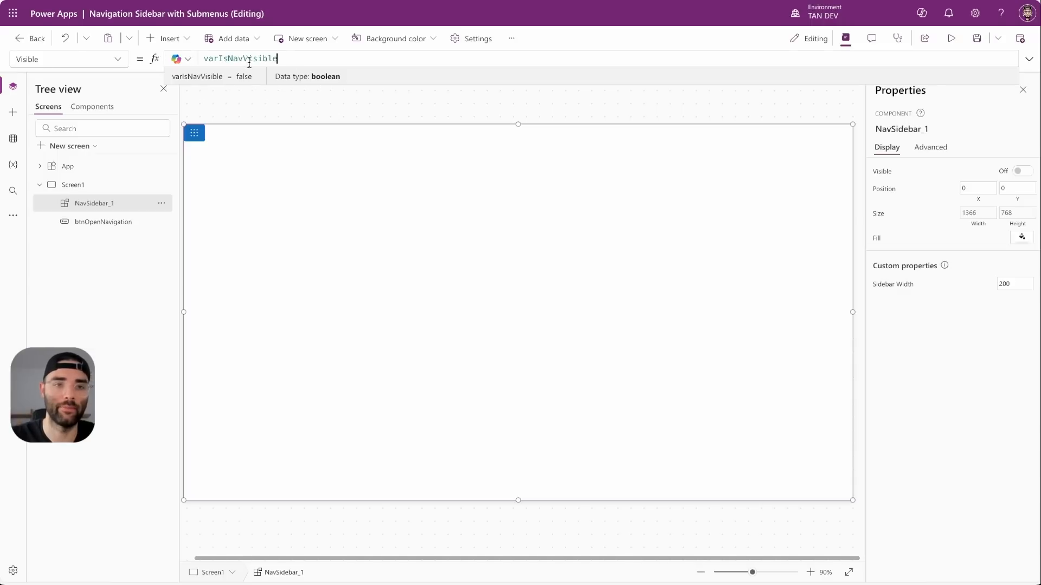
left_click(263, 145)
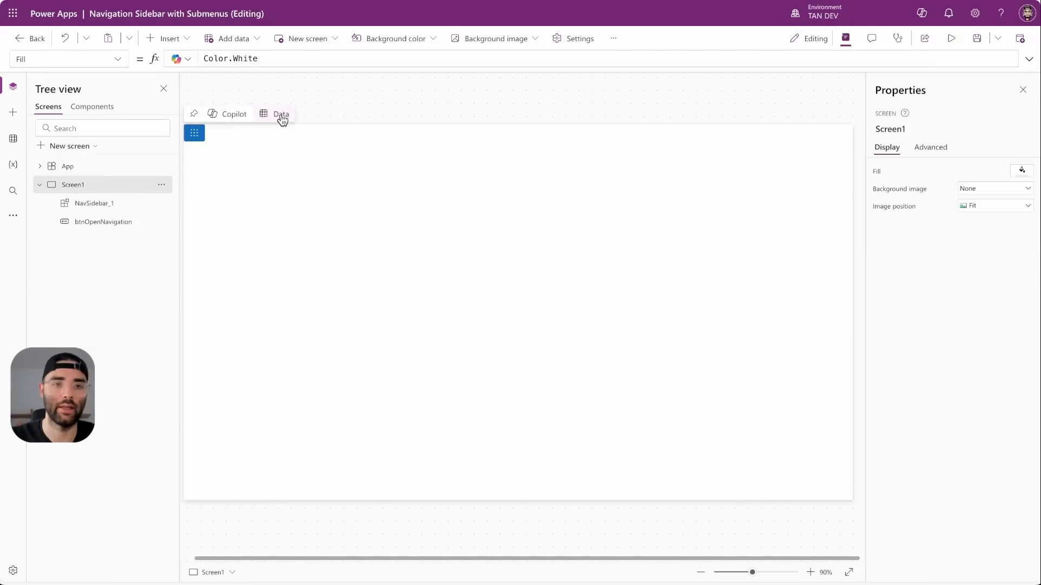
Step: Preview the app at phone size and test opening the sidebar, closing it from the empty area beside it, and closing it with its X
left_click(950, 39)
left_click(423, 124)
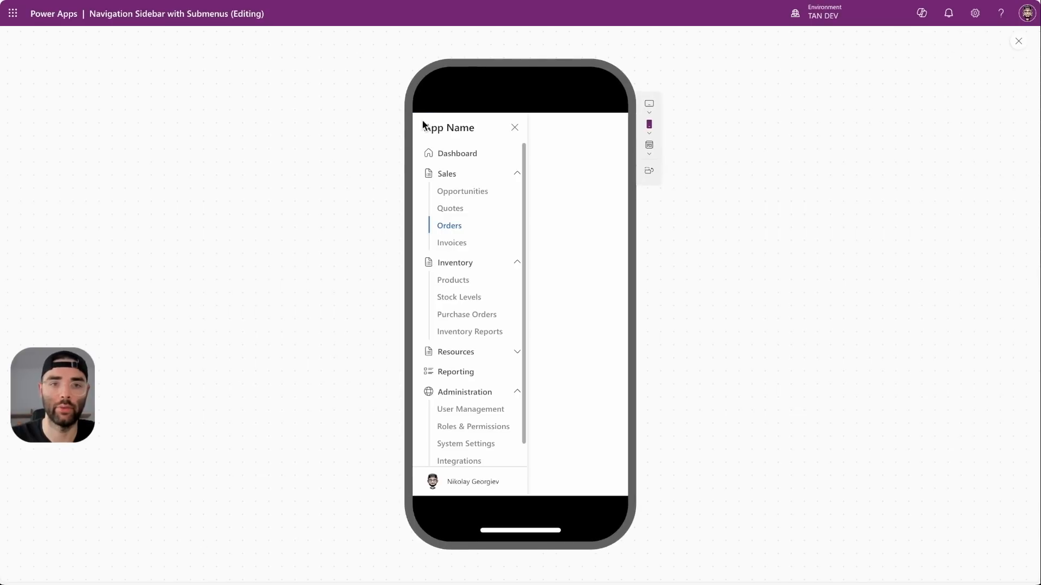
scroll(471, 309, "down", 2)
scroll(491, 173, "up", 2)
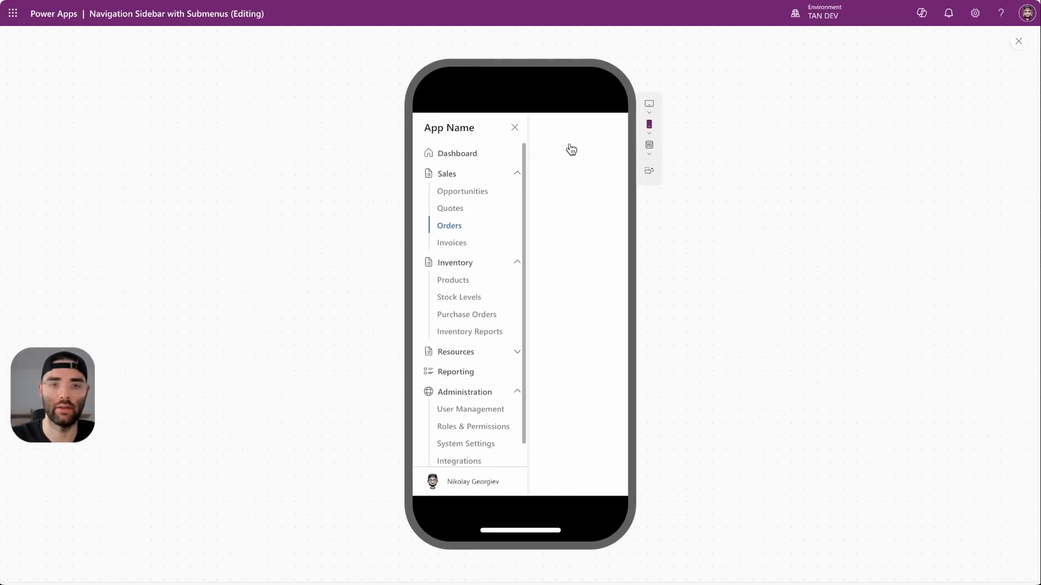
left_click(586, 166)
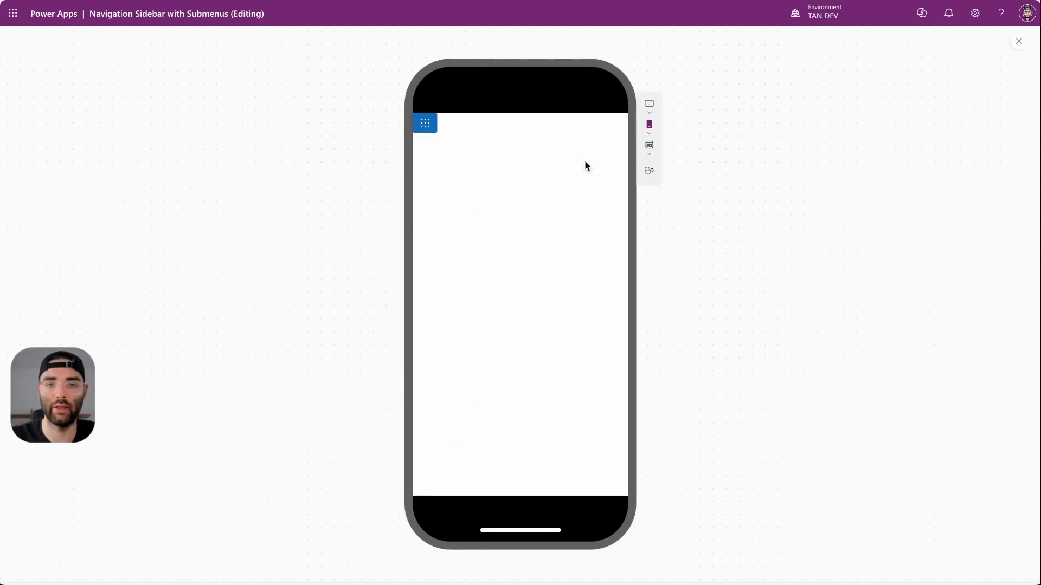
left_click(425, 122)
left_click(515, 129)
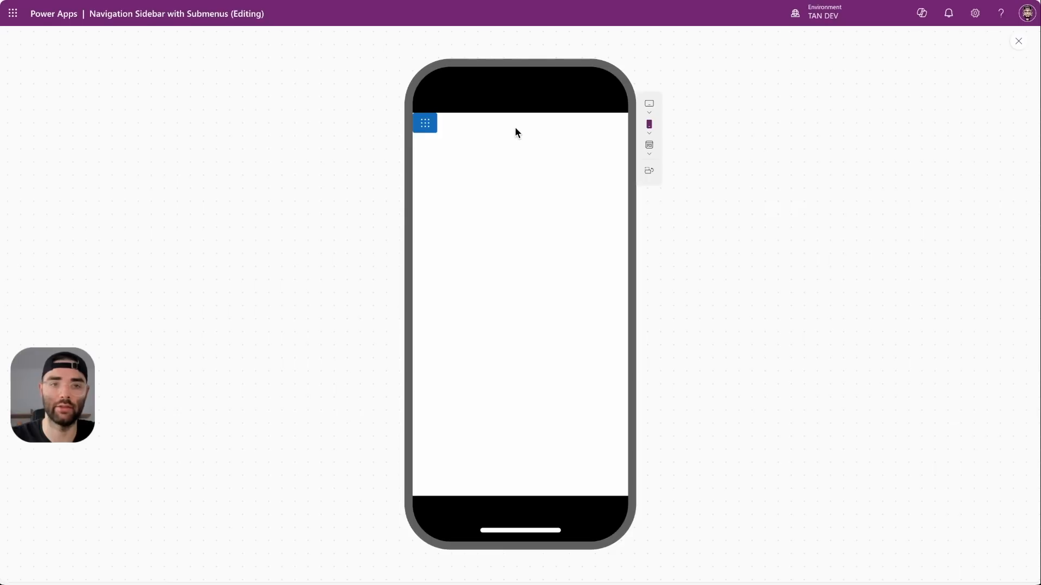
Step: Reopen the sidebar, select Quotes, check the highlighting by opening the sidebar again, and exit the preview
left_click(426, 126)
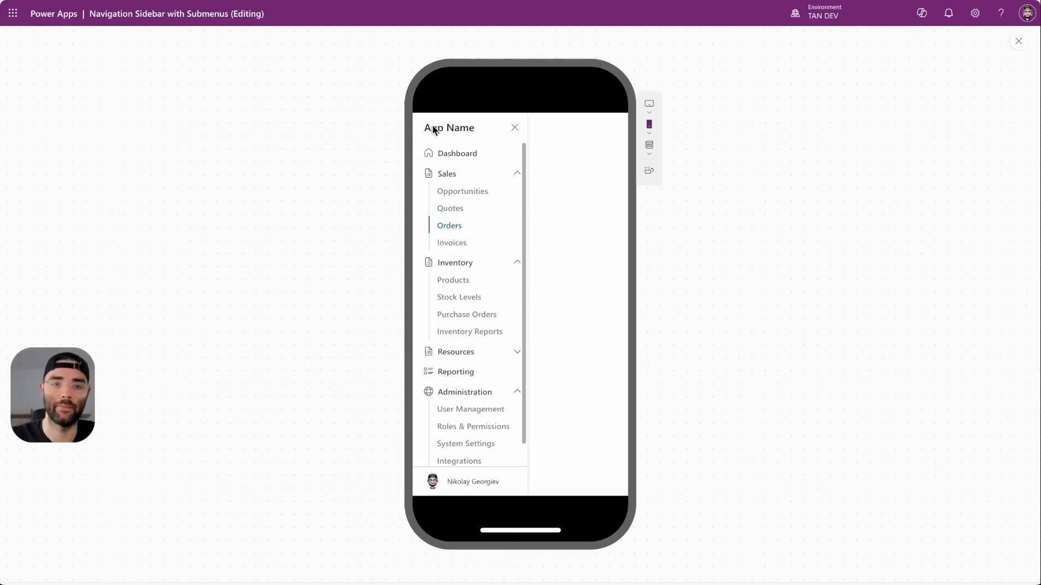
left_click(467, 210)
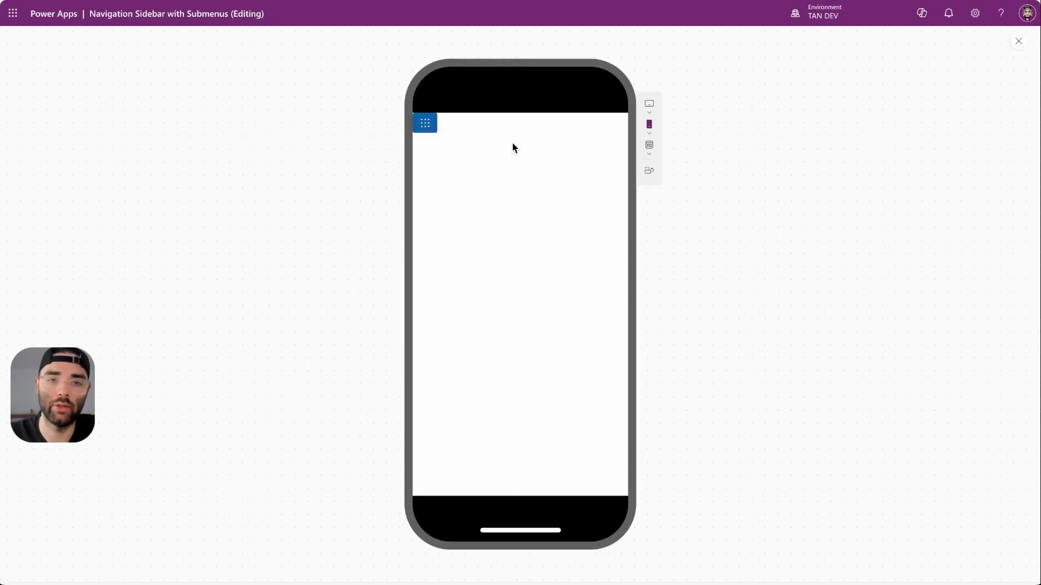
left_click(425, 123)
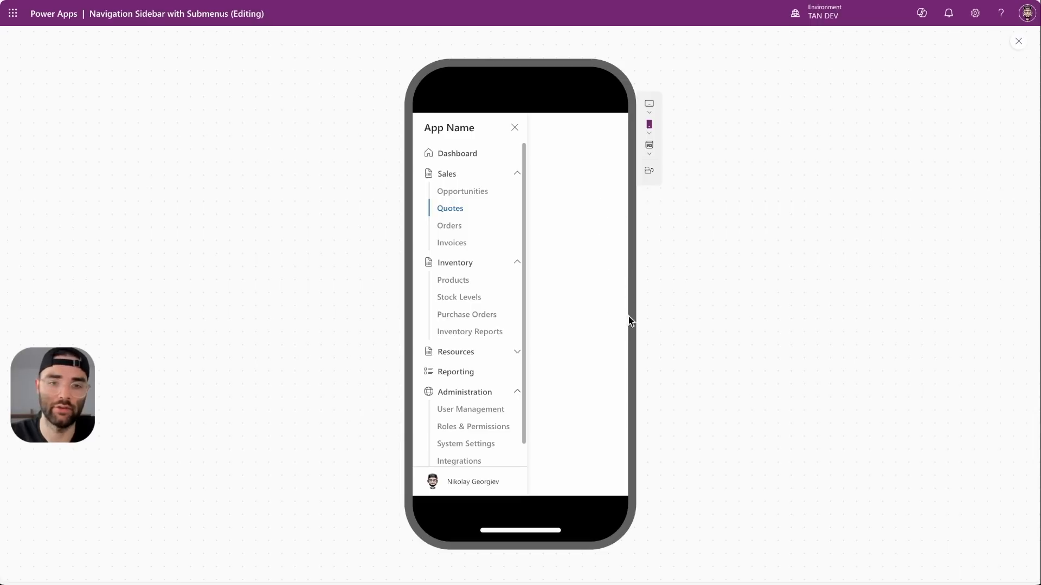
left_click(1020, 40)
Step: Try a Sidebar Width of 400 on NavSidebar_1
left_click(378, 293)
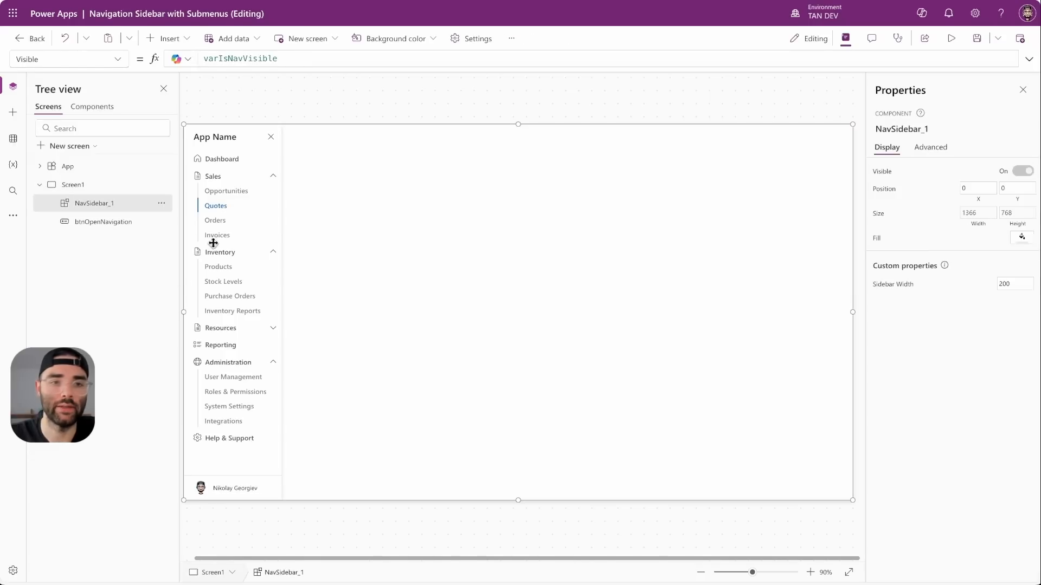
left_click(891, 290)
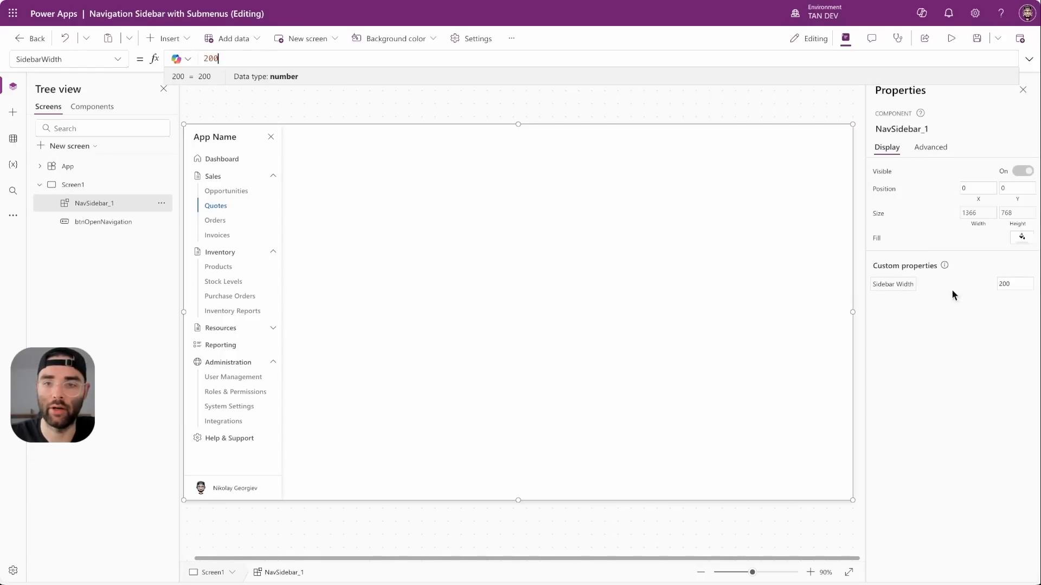
double_click(228, 58)
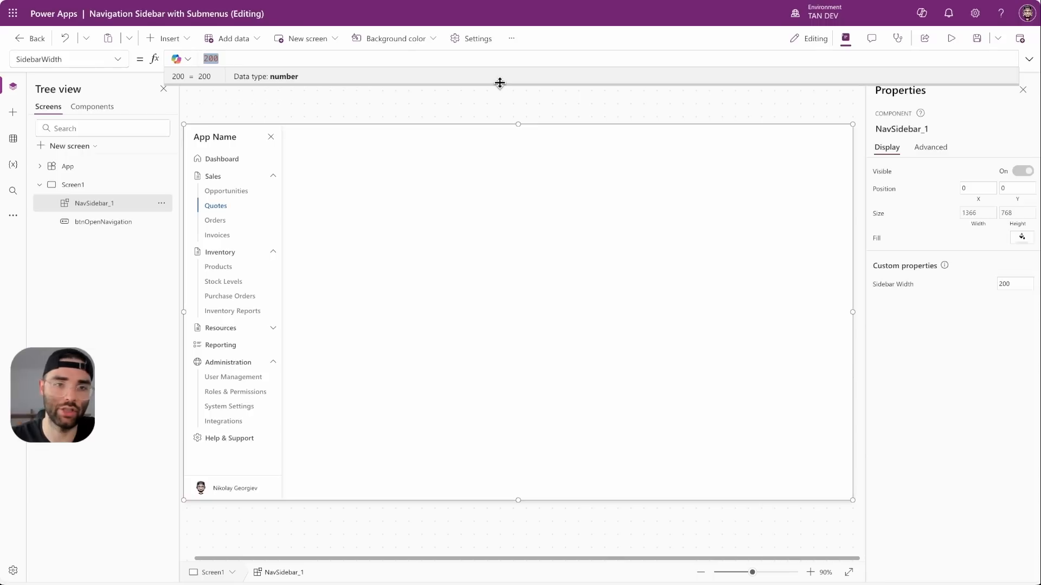
type("400")
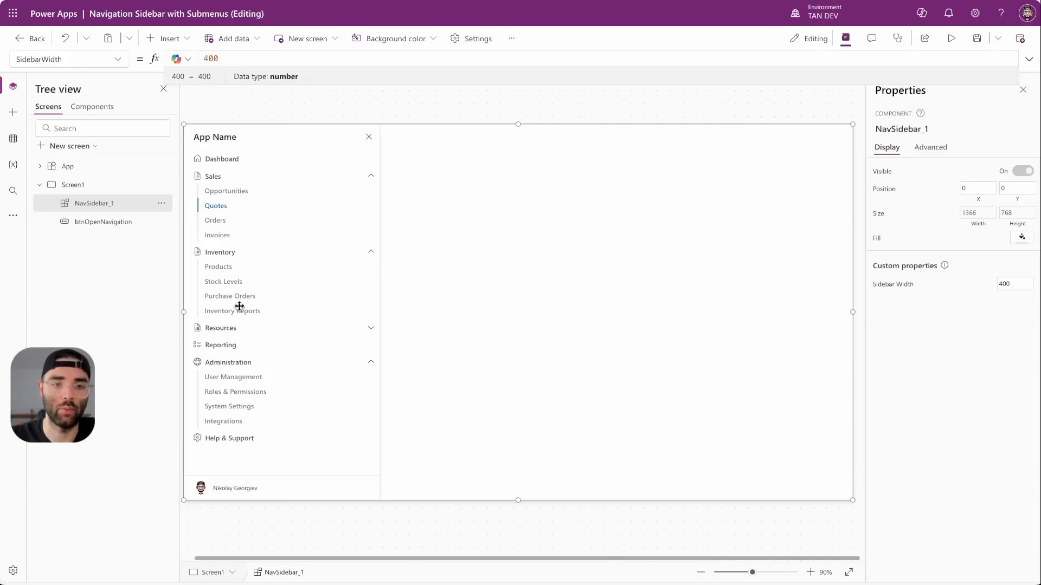
Step: Set the SidebarWidth formula of NavSidebar_1 to If(App.ActiveScreen.Size > 1, 200, App.Width)
left_click_drag(229, 60, 206, 58)
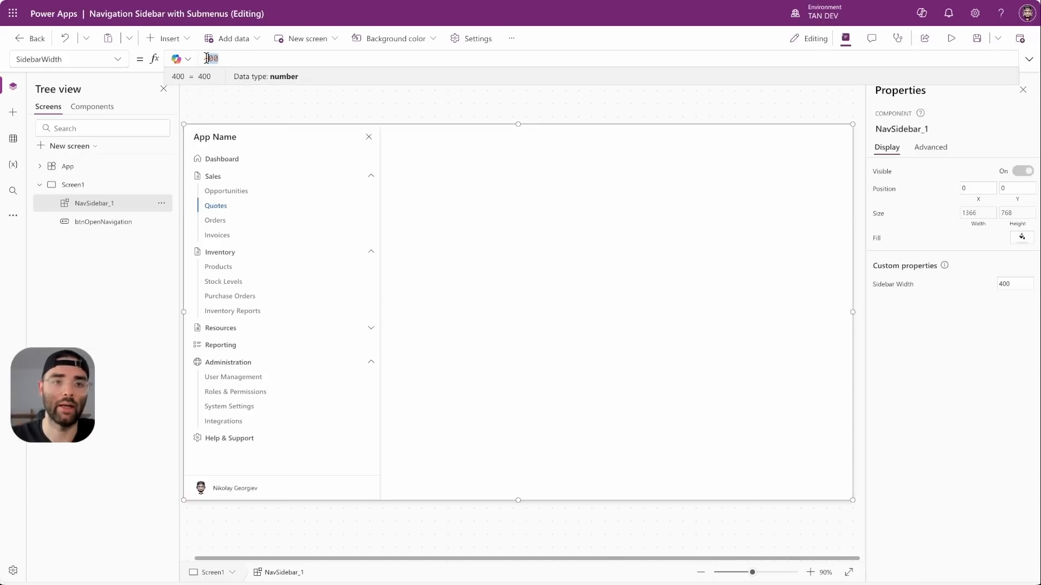
key("BackSpace")
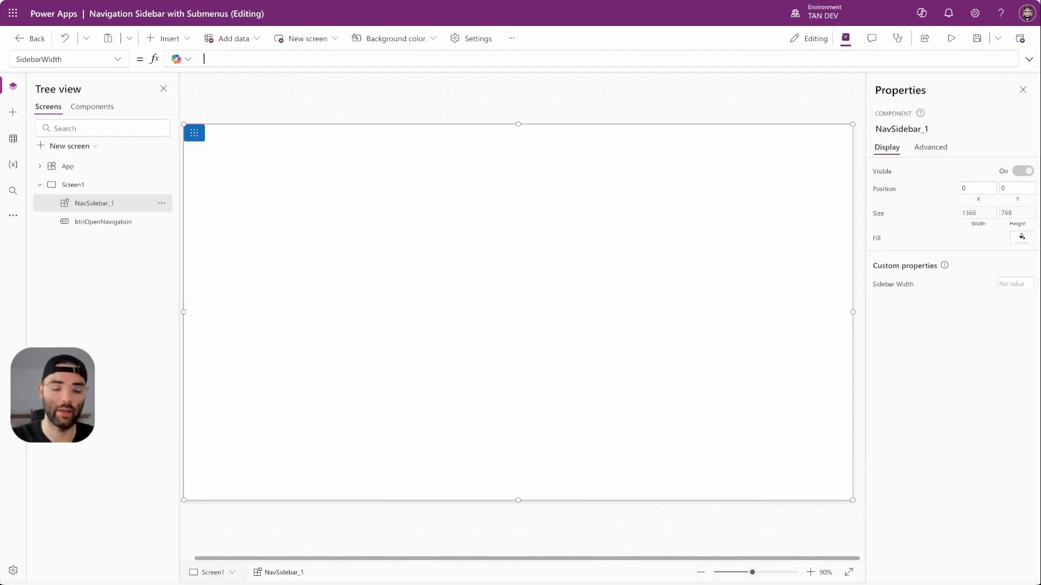
type("If(")
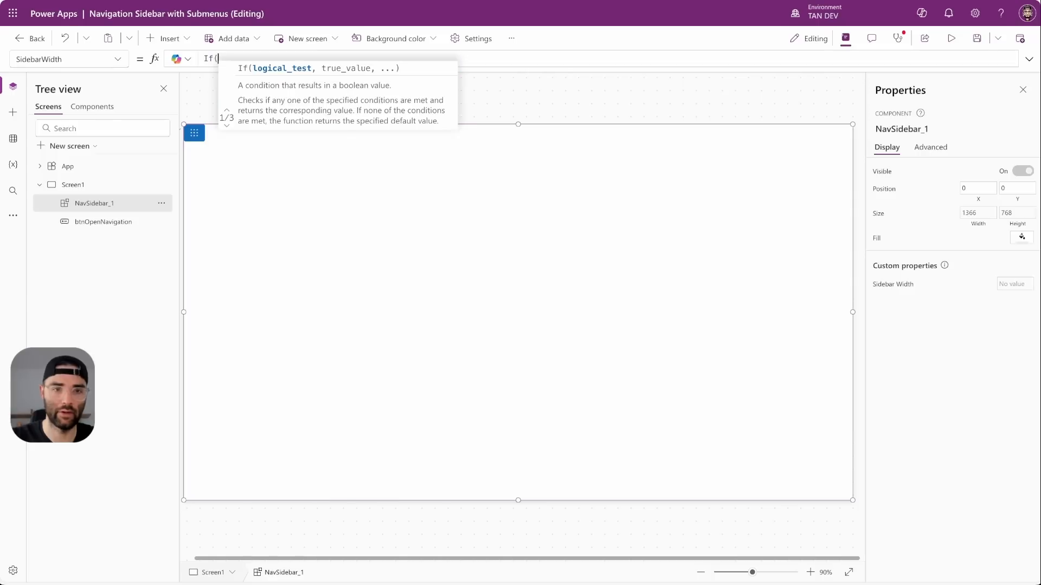
type("App.ActiveScreen.")
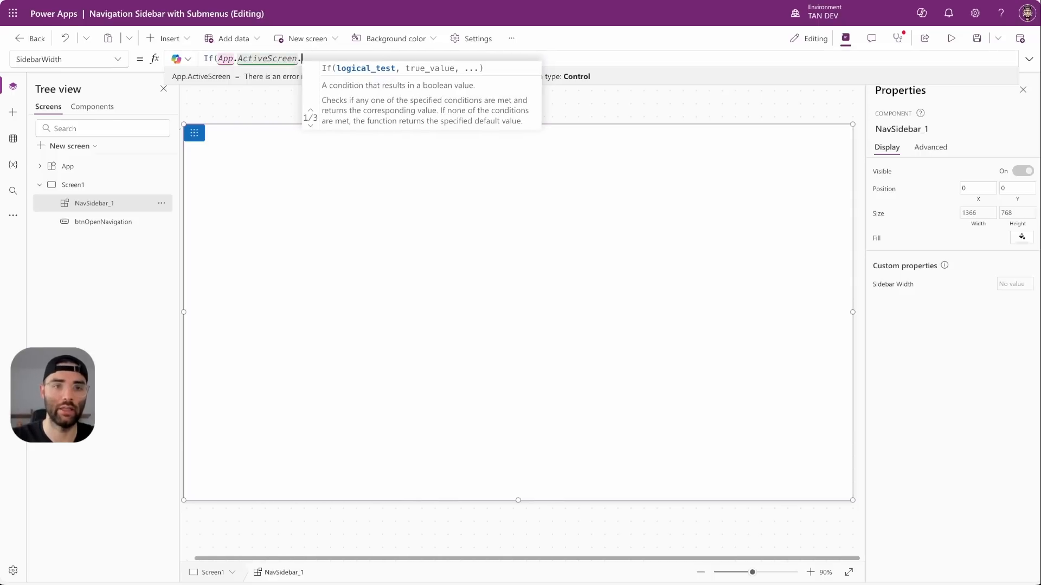
type("Size ")
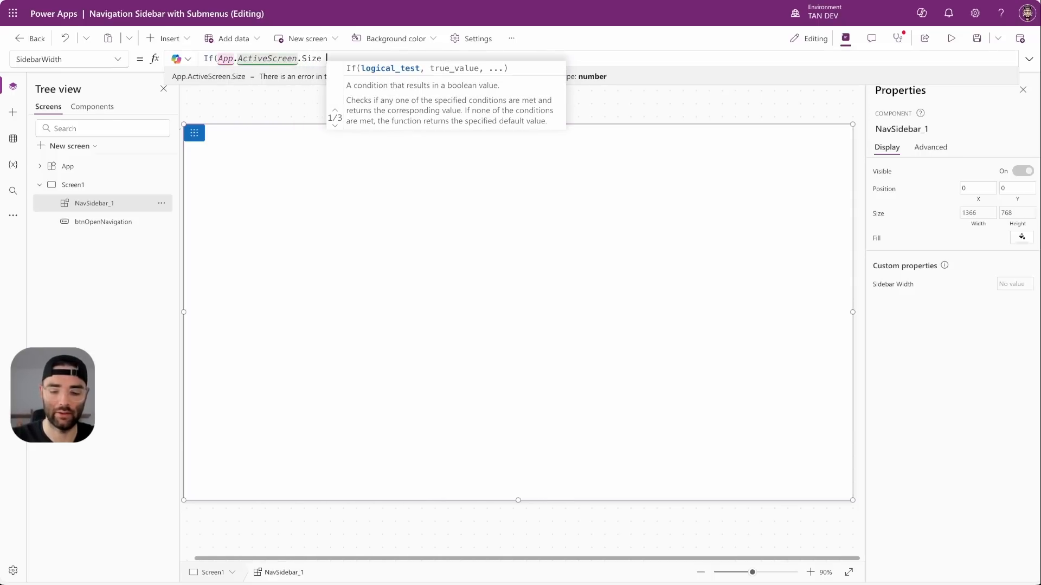
type("> 1, ")
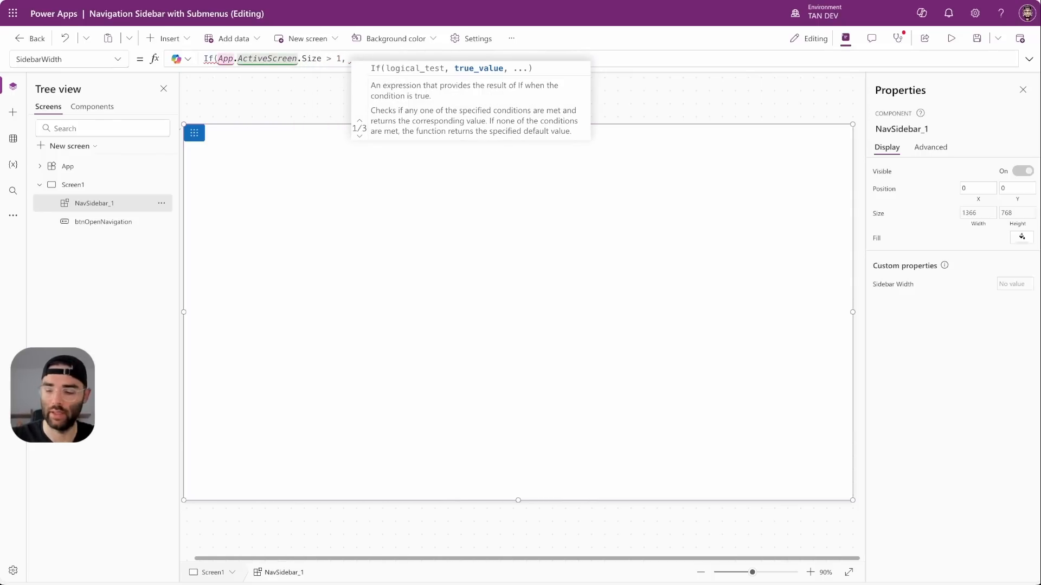
type("200,")
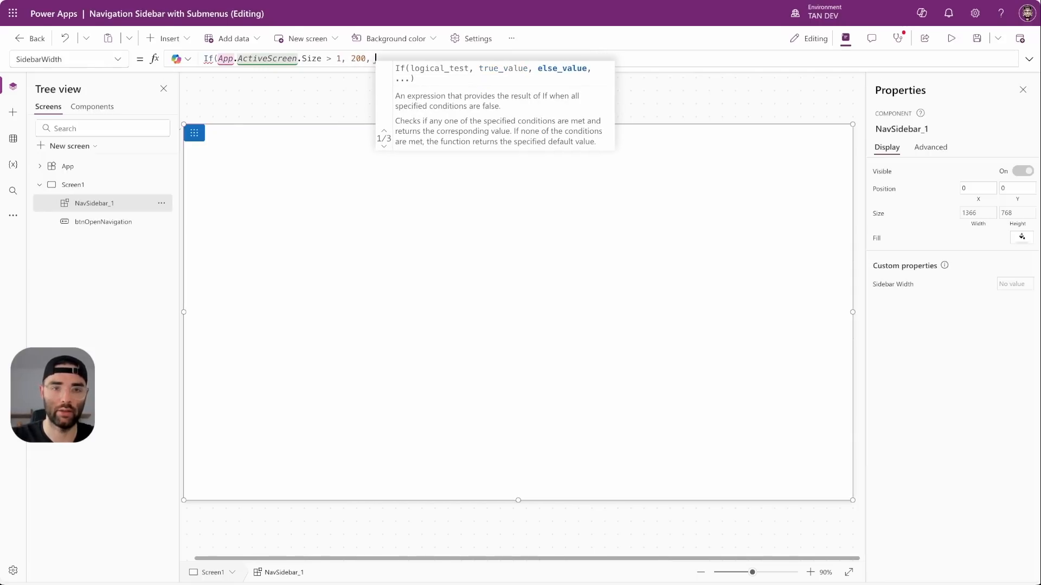
type(" App.")
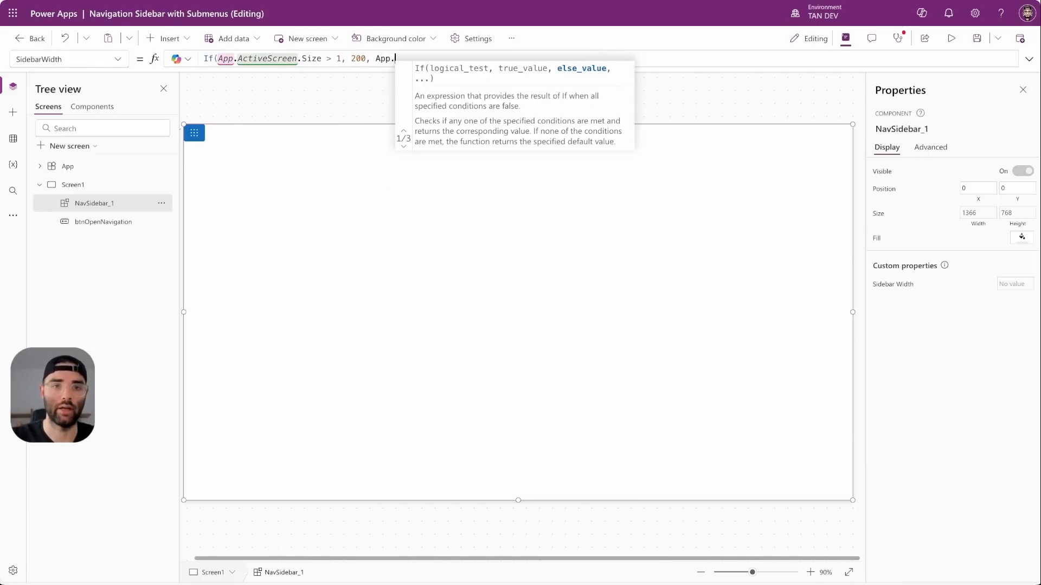
type("Width)")
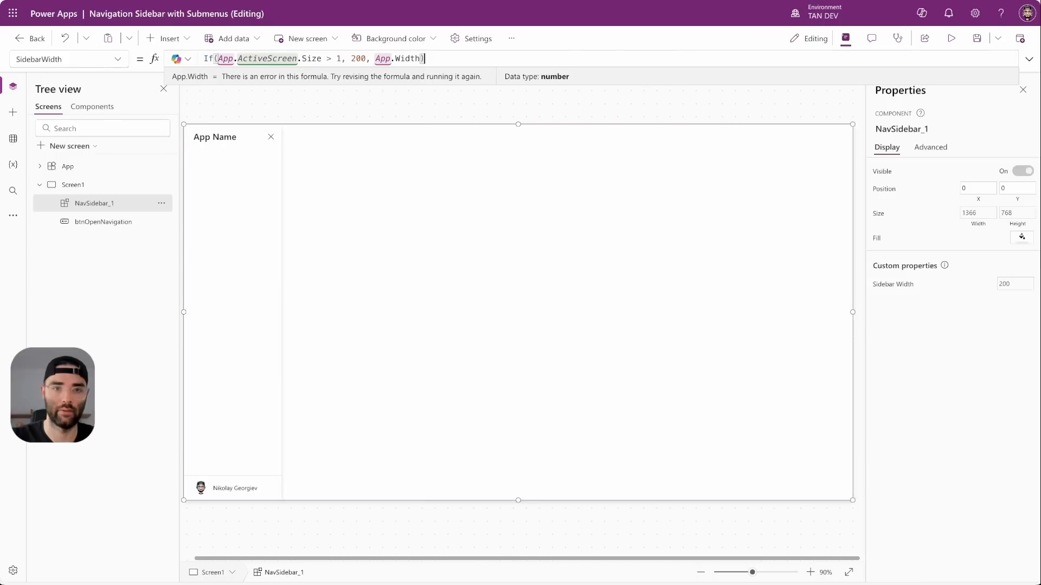
left_click(827, 105)
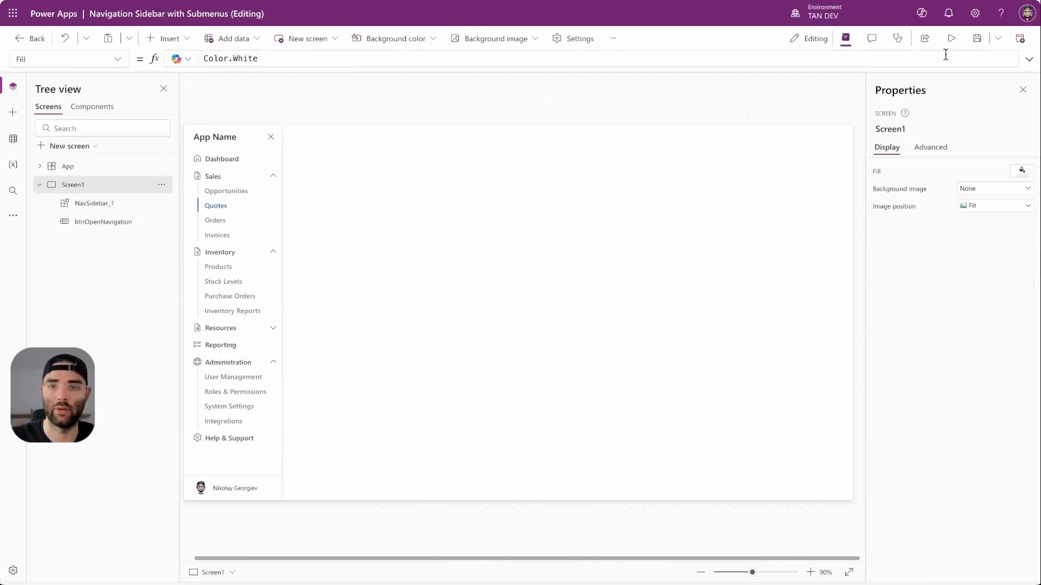
Step: Inspect the App object's SizeBreakpoints values, focusing on the first breakpoint, and return to Screen1
left_click(351, 223)
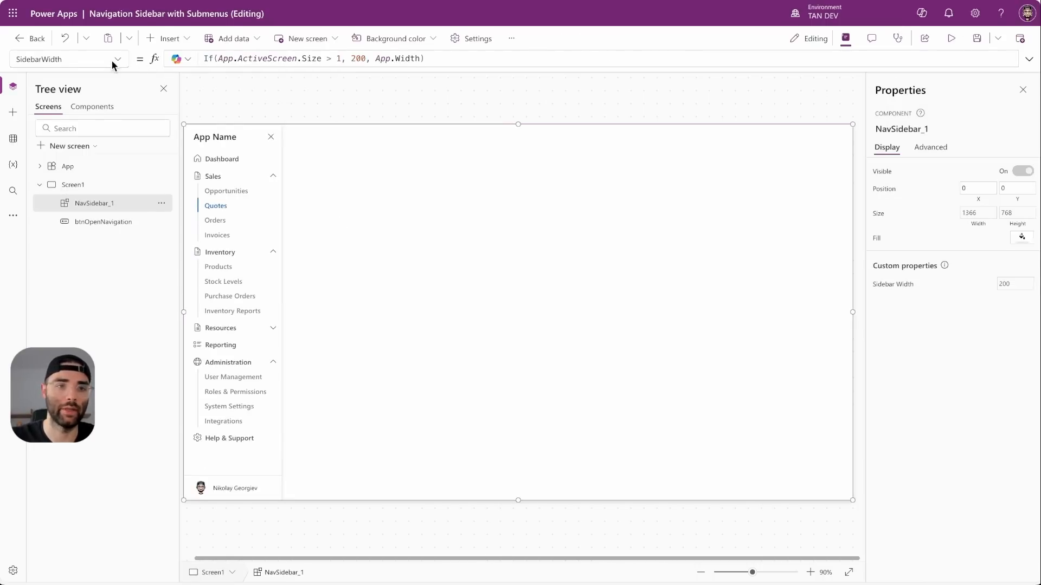
left_click(72, 170)
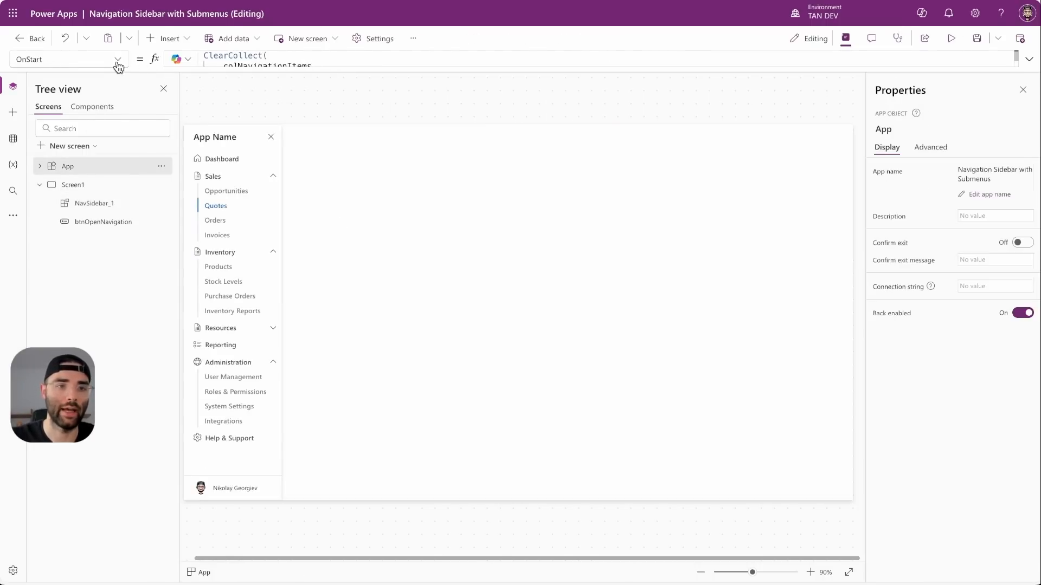
left_click(115, 60)
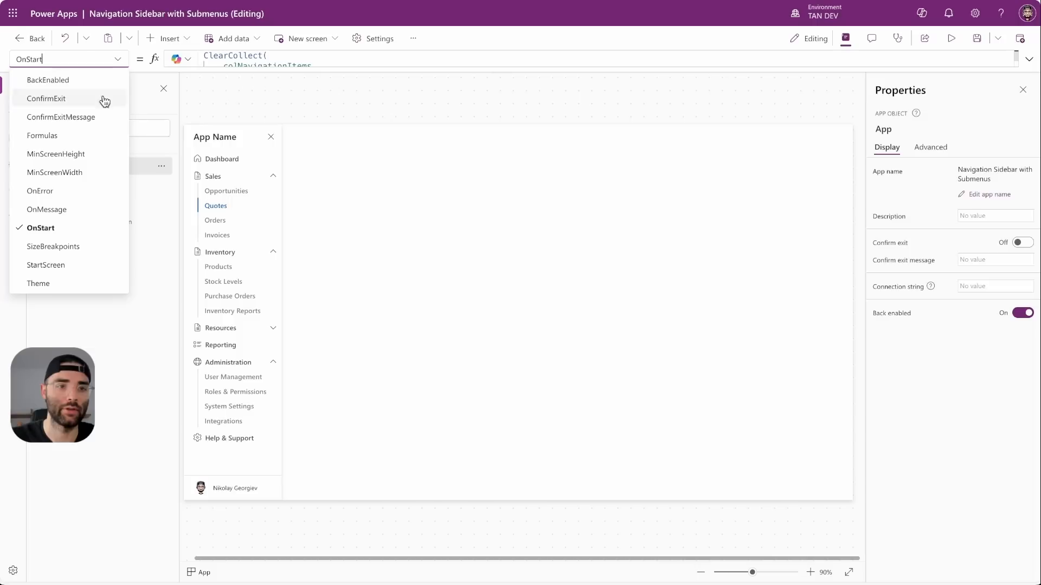
left_click(54, 248)
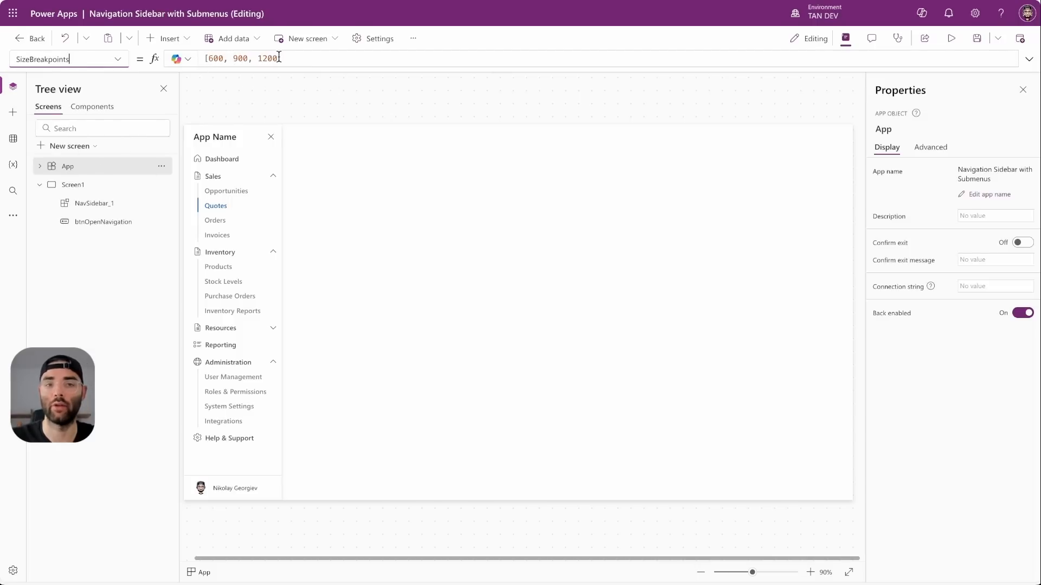
double_click(224, 58)
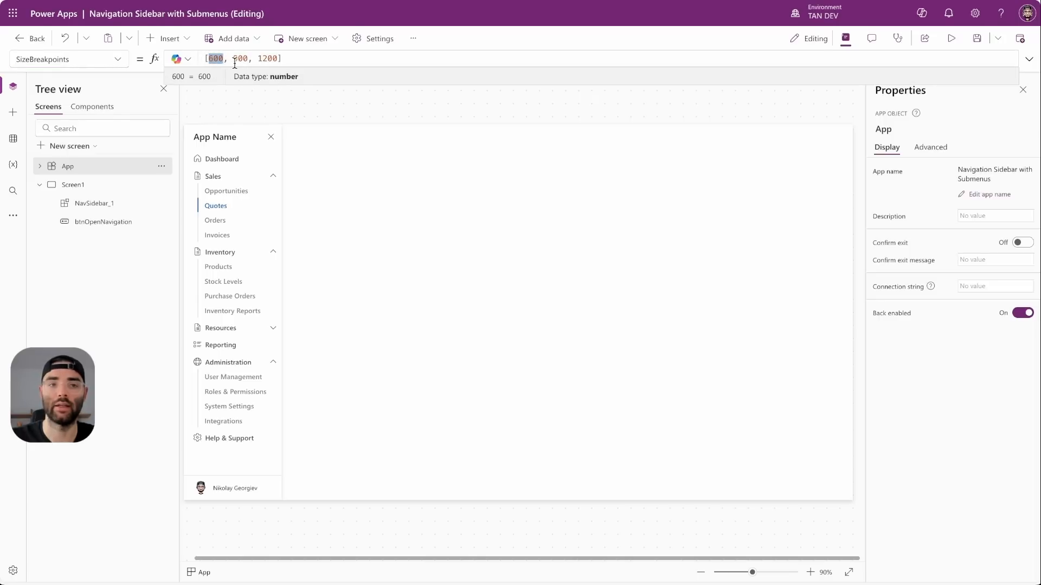
double_click(214, 56)
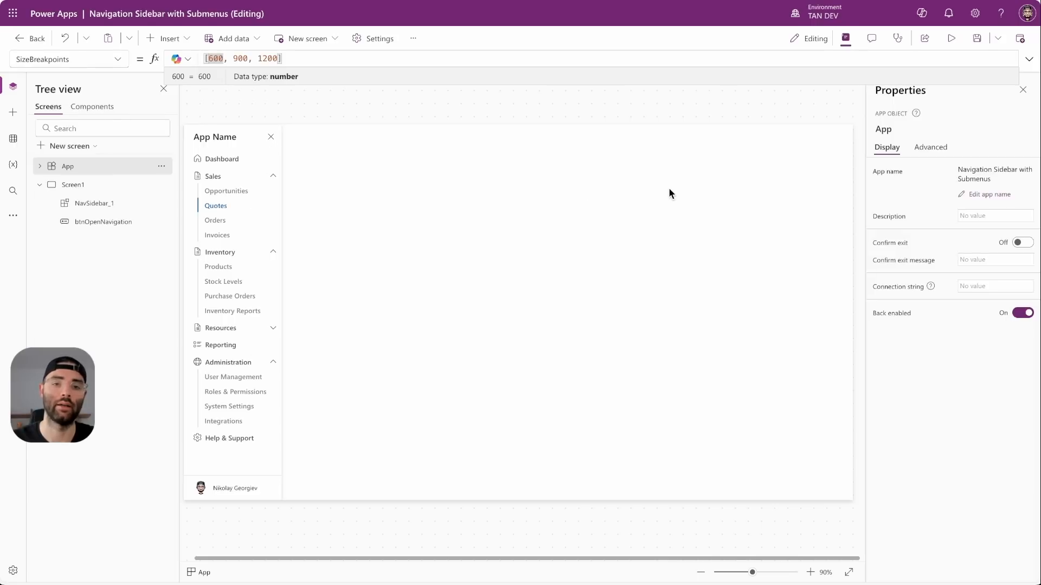
left_click(351, 108)
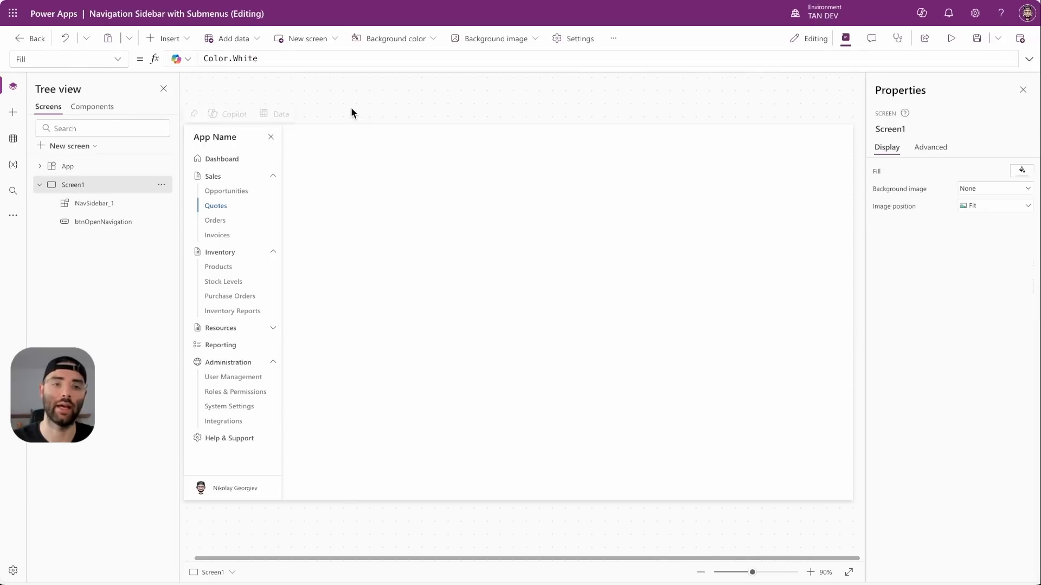
Step: Preview the app at phone size, test collapsing and expanding the Inventory submenu, and close the sidebar
left_click(950, 38)
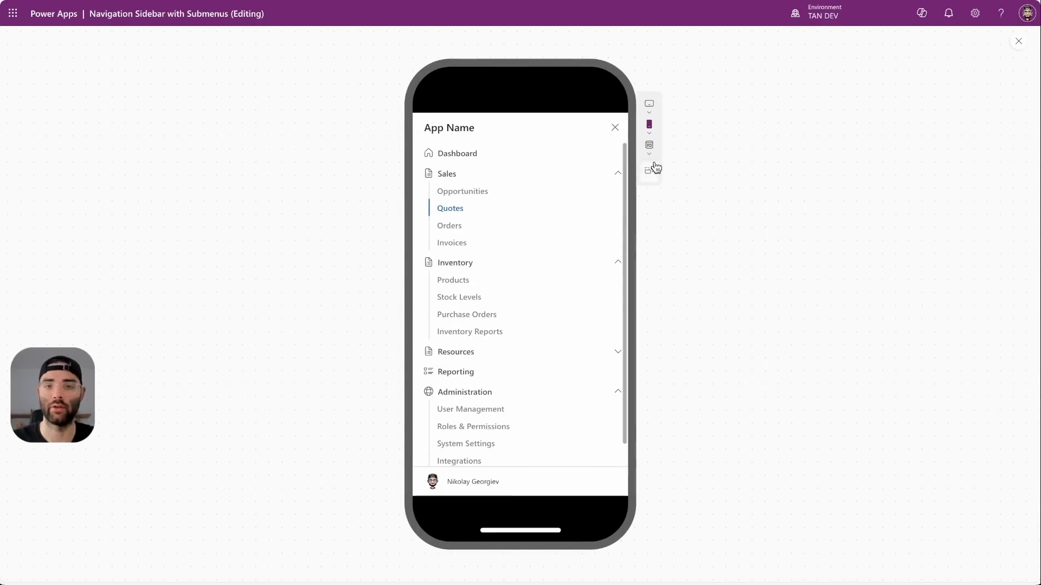
left_click(617, 174)
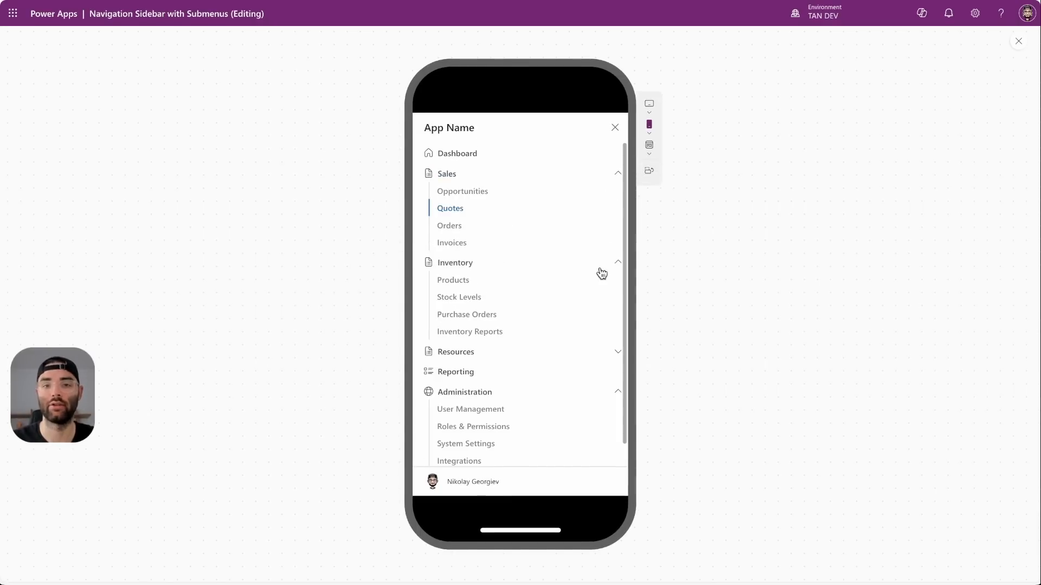
left_click(618, 264)
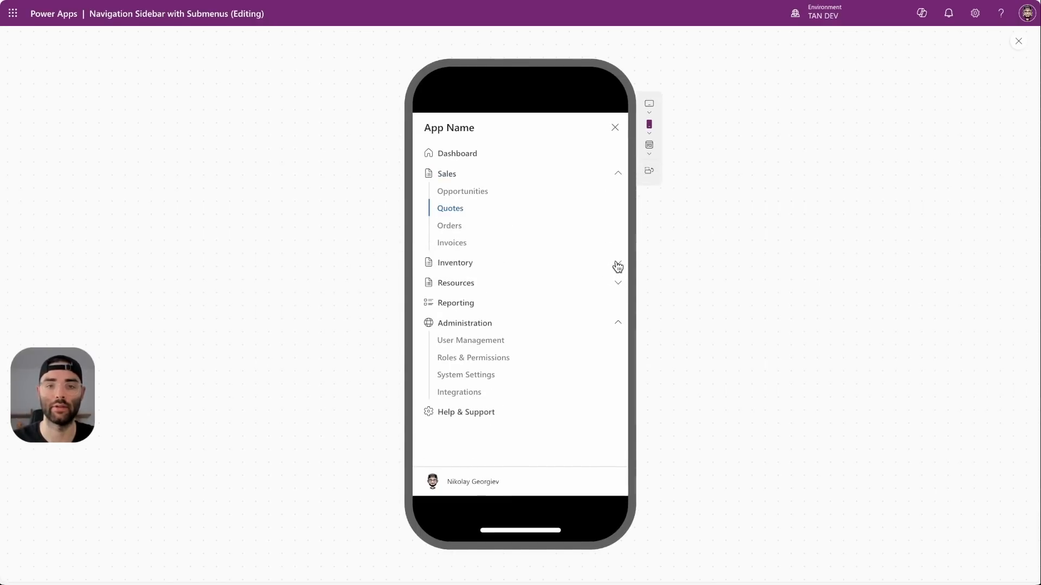
left_click(617, 264)
left_click(615, 127)
Step: Switch the preview to Window size, open the sidebar to check its width, and exit the preview
left_click(653, 152)
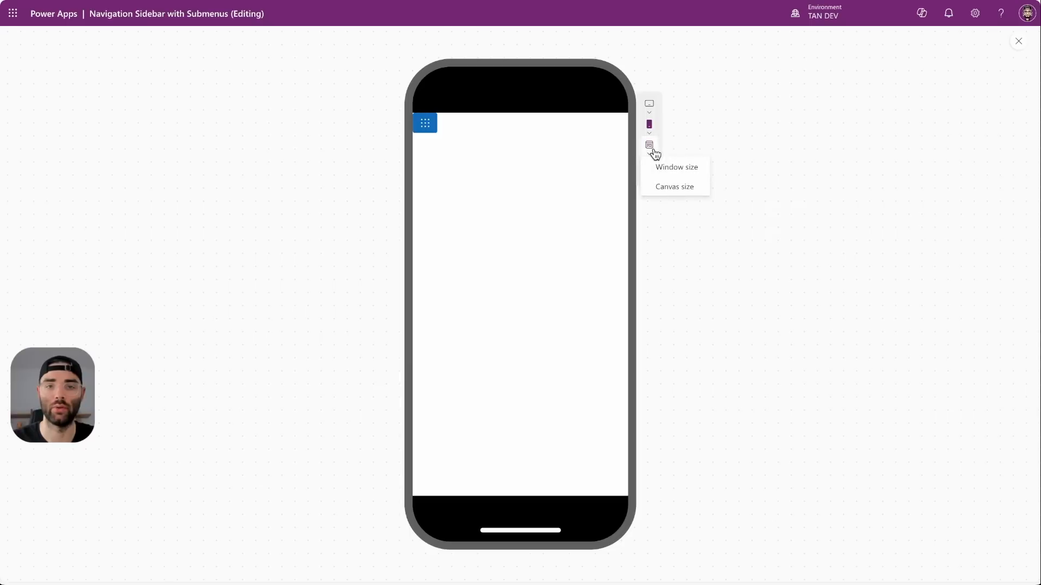
left_click(670, 168)
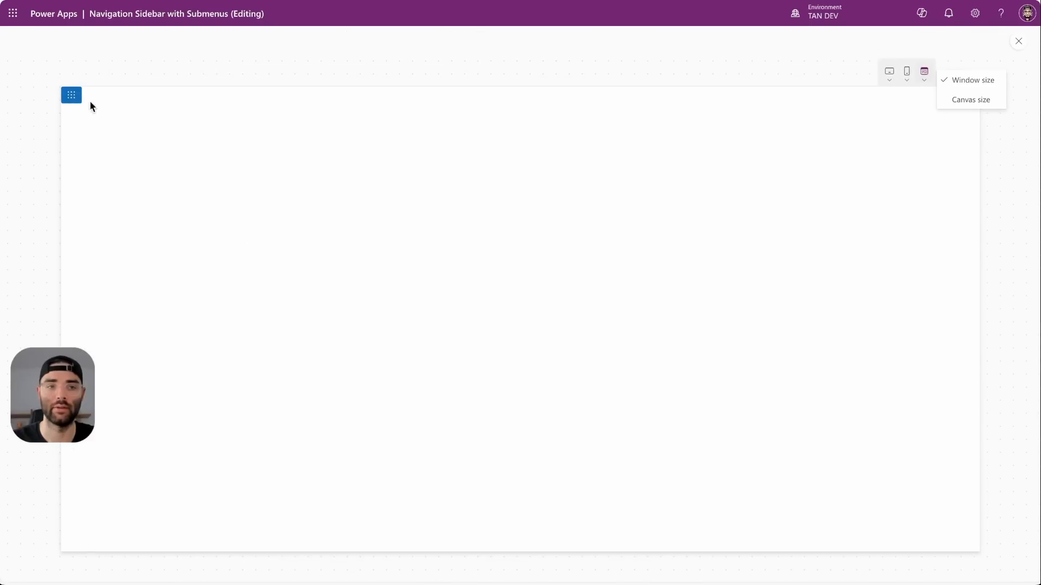
left_click(71, 95)
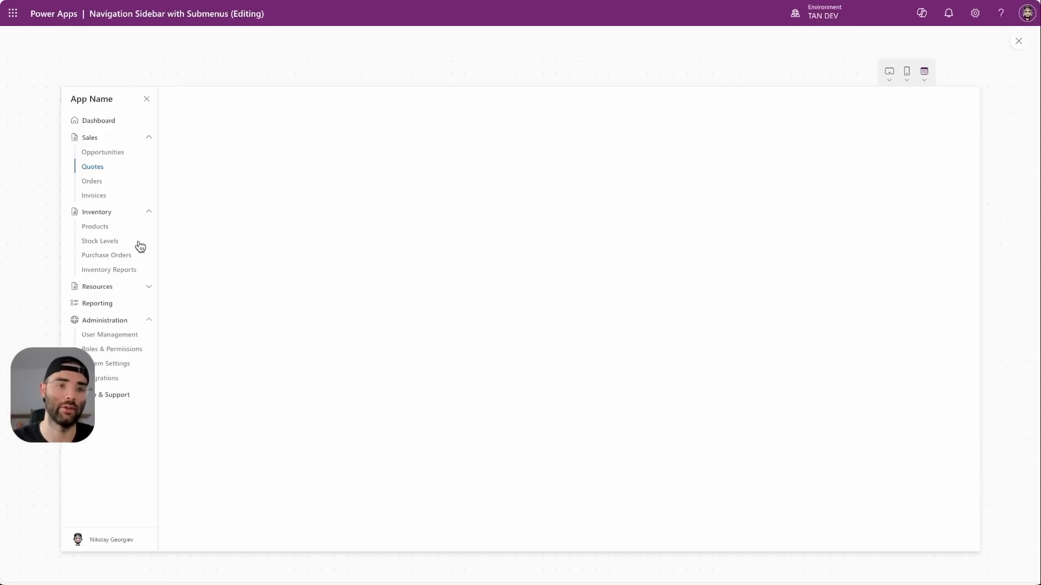
key("Escape")
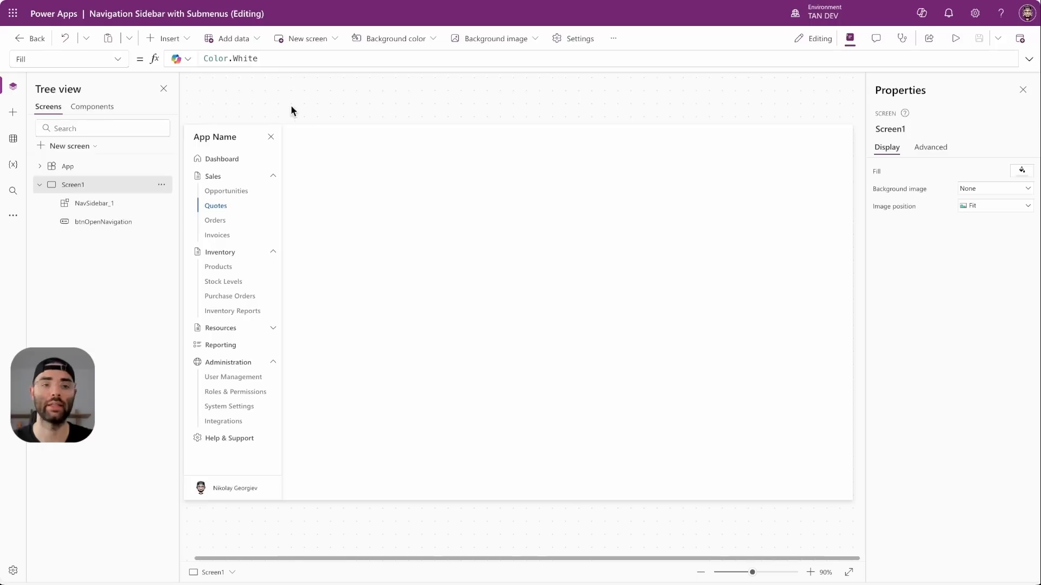
Step: Add Set(varIsAdminUser, true); above the ClearCollect call in the App object's OnStart formula
left_click(102, 169)
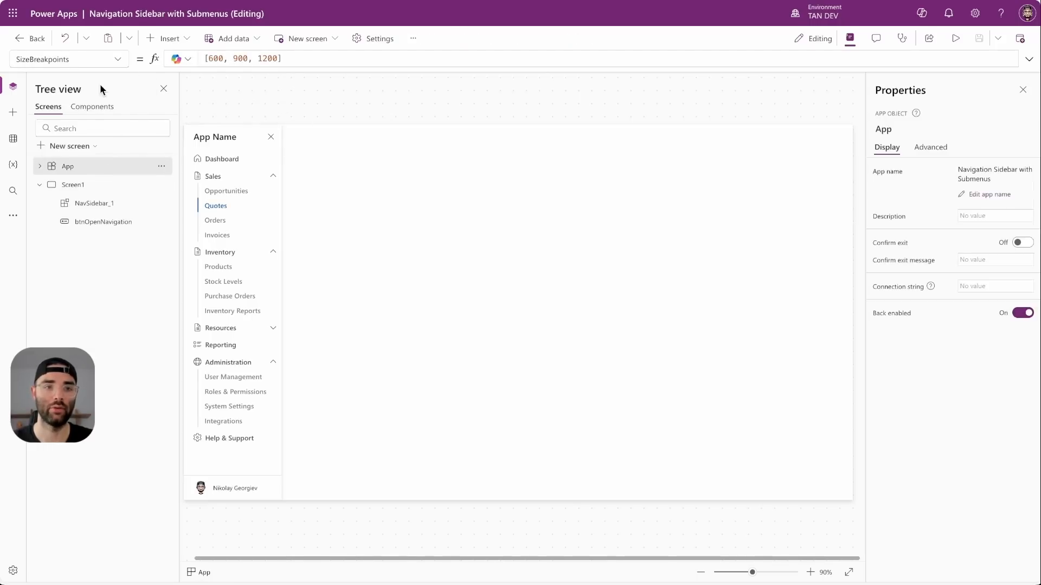
left_click(117, 59)
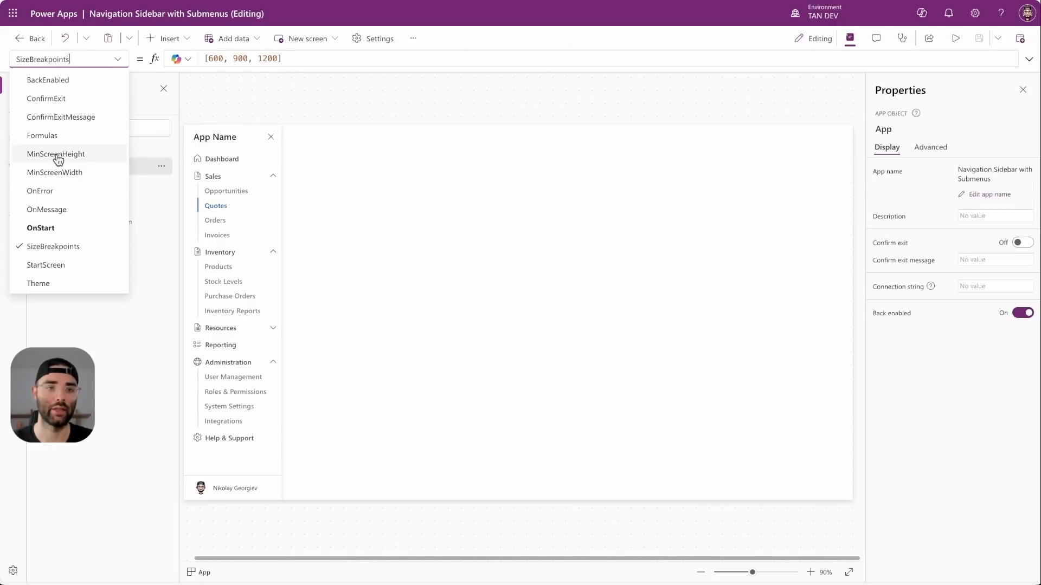
left_click(70, 229)
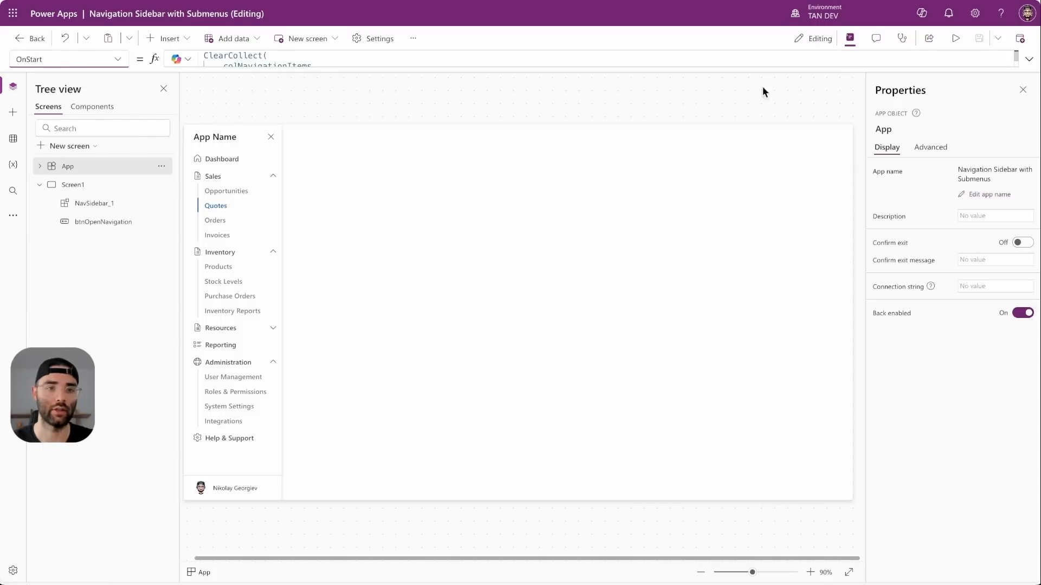
left_click(1037, 61)
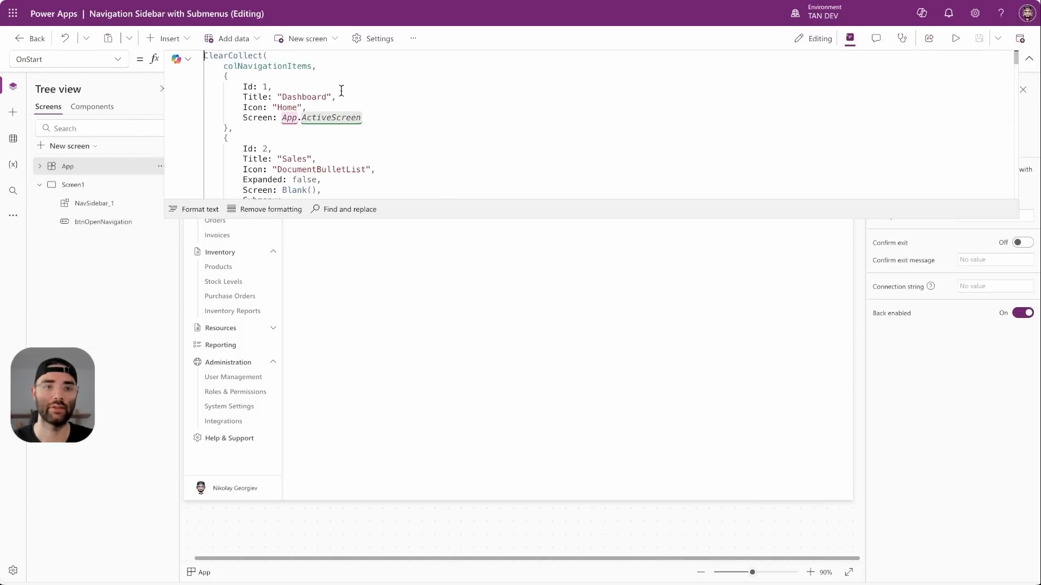
key("Return")
key("Return")
key("Up")
key("Up")
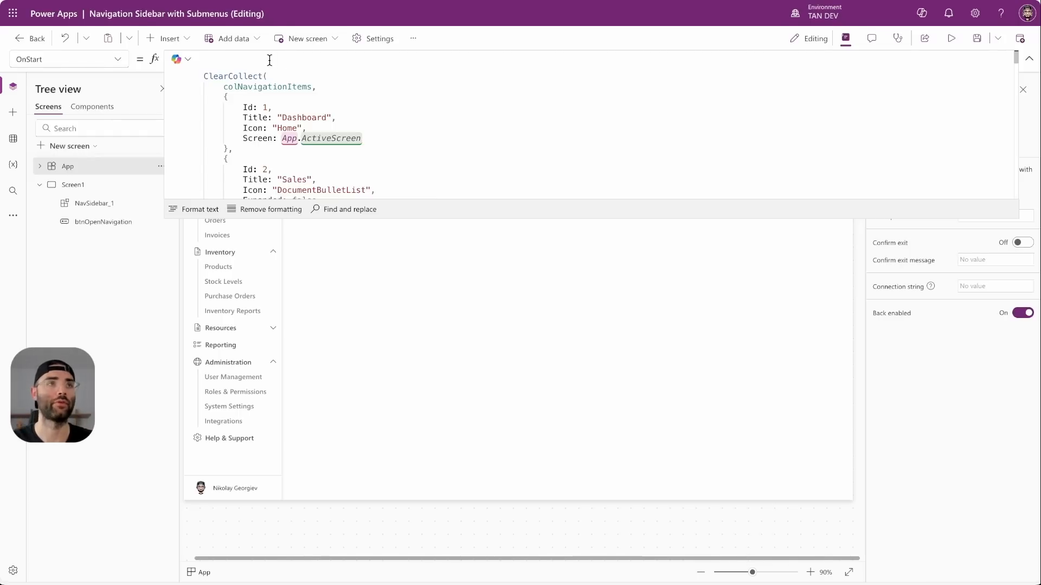
type("Set(")
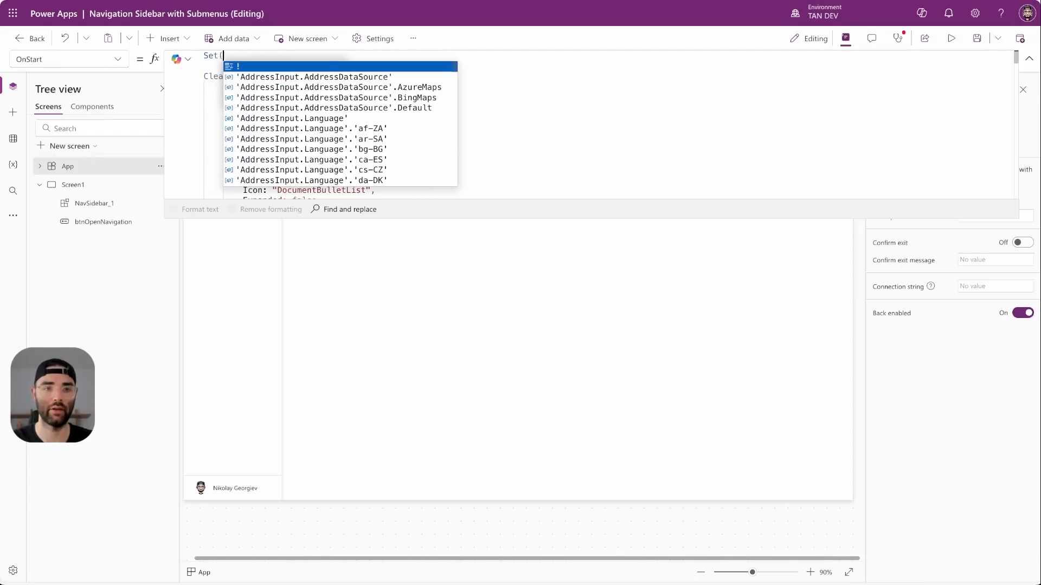
type("varIsA")
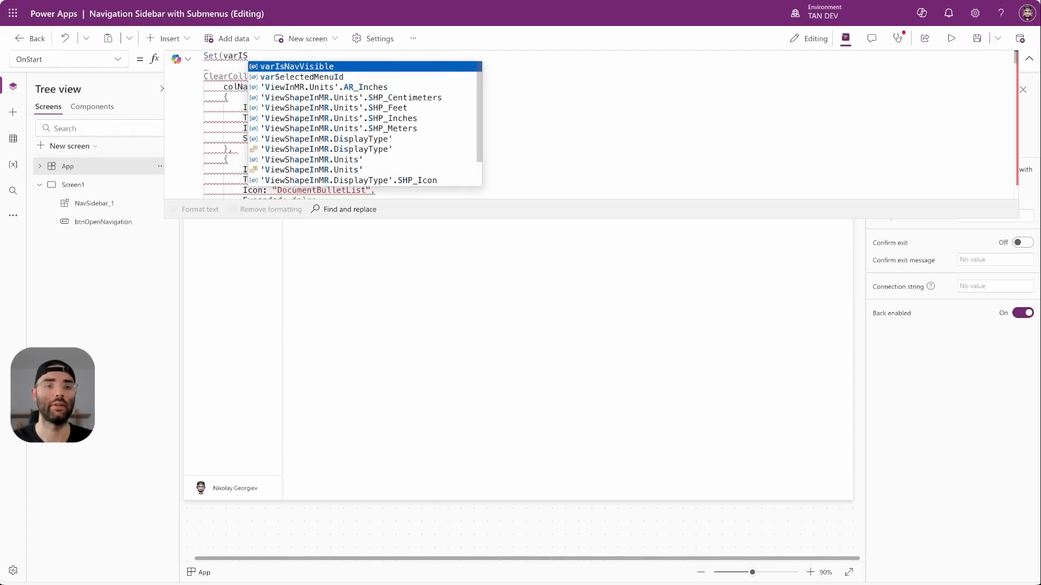
type("dminUser,")
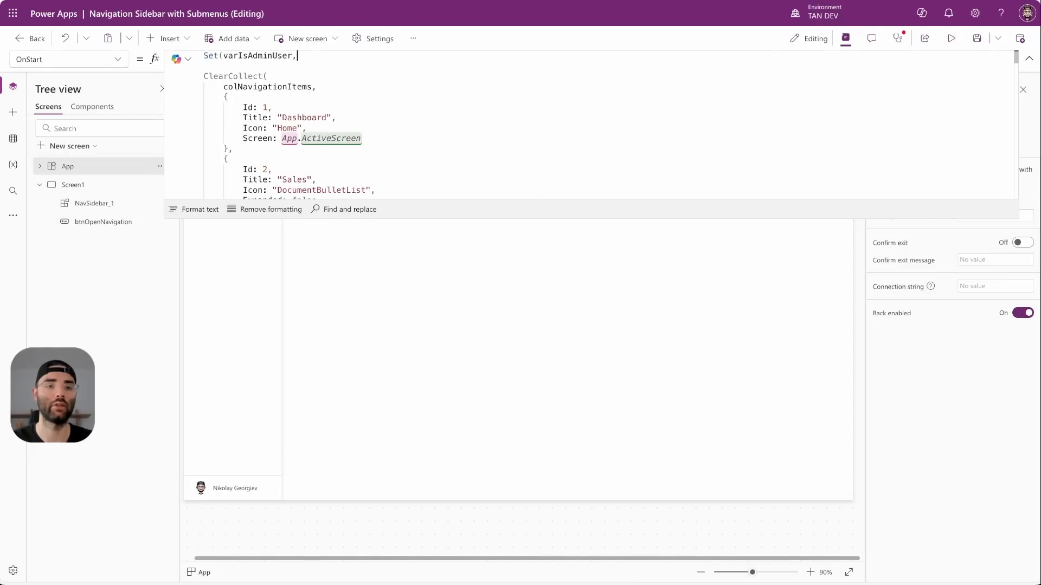
type(" true);")
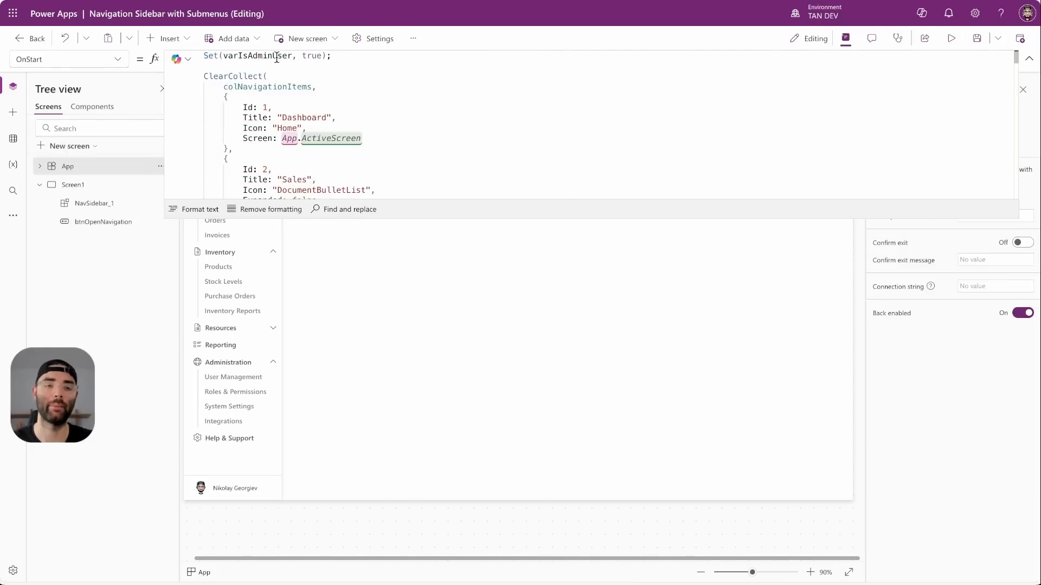
double_click(315, 55)
left_click(341, 56)
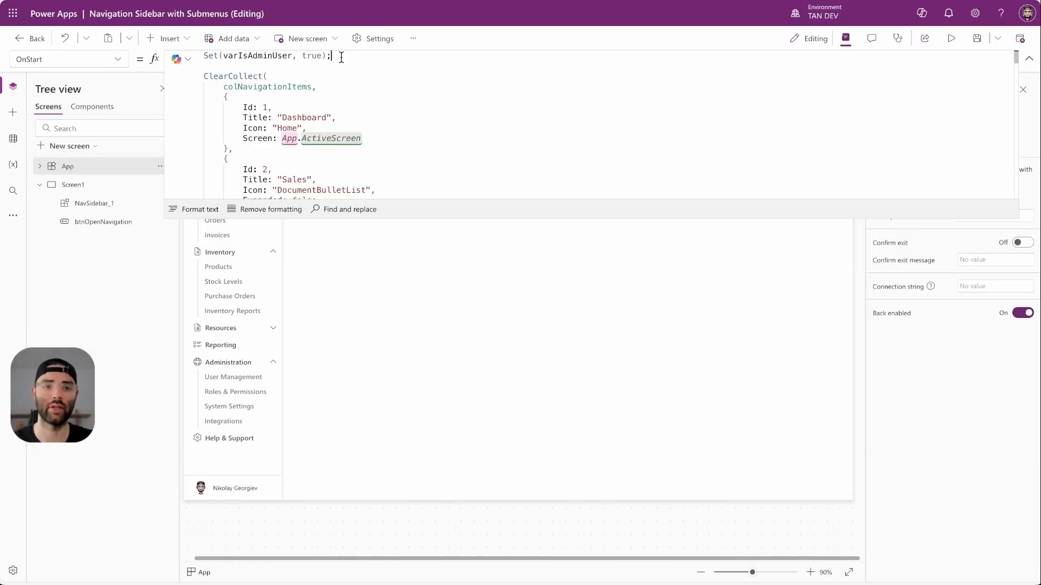
type(";")
left_click_drag(207, 56, 337, 56)
left_click(342, 55)
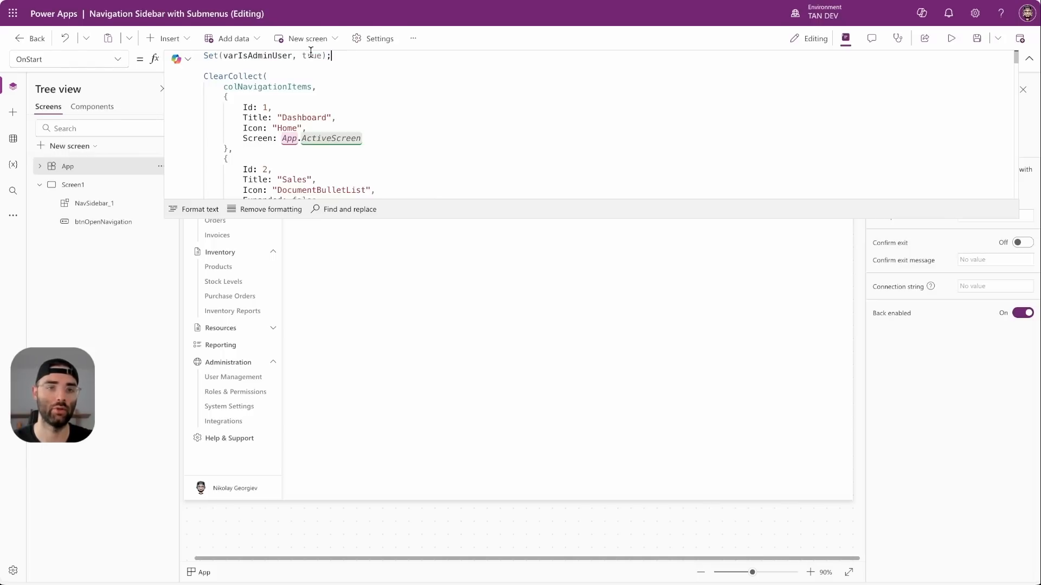
Step: Run the App's OnStart to initialize the varIsAdminUser variable
left_click(1027, 62)
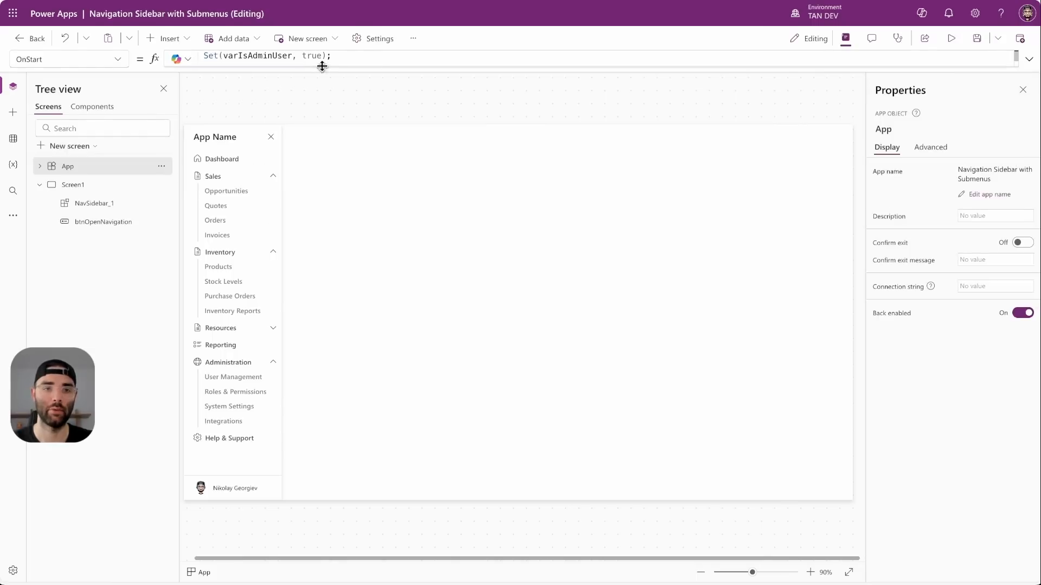
right_click(75, 164)
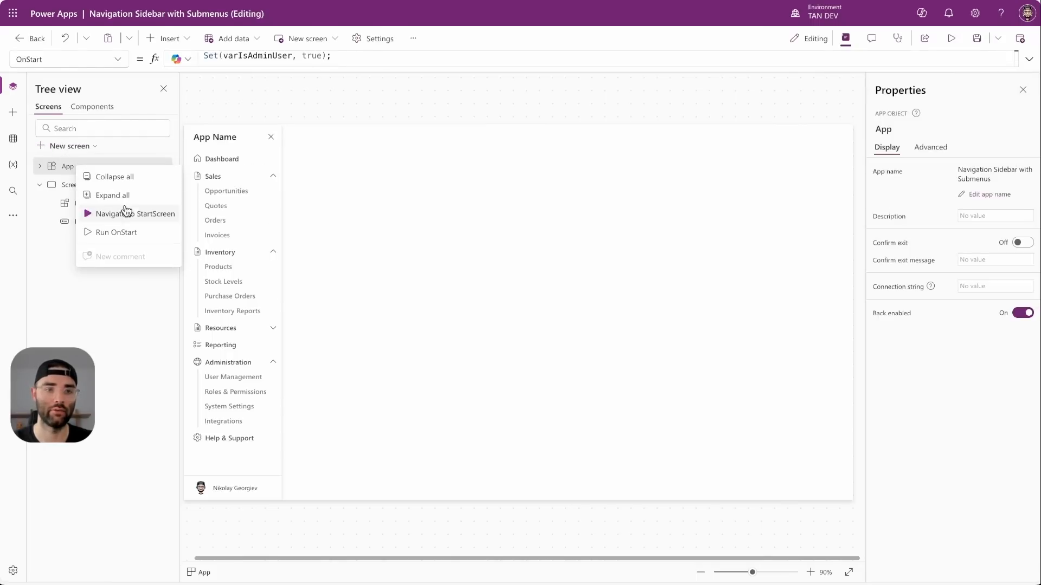
left_click(133, 232)
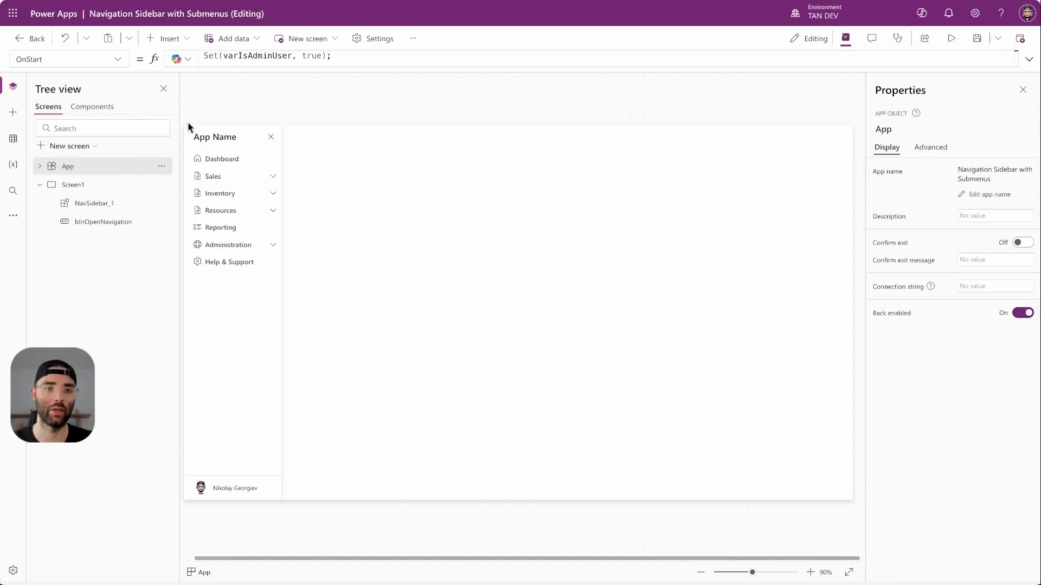
Step: Add the field Admin: true to the Administration item of colNavigationItems in OnStart, between its Screen and Submenu fields
left_click(1028, 59)
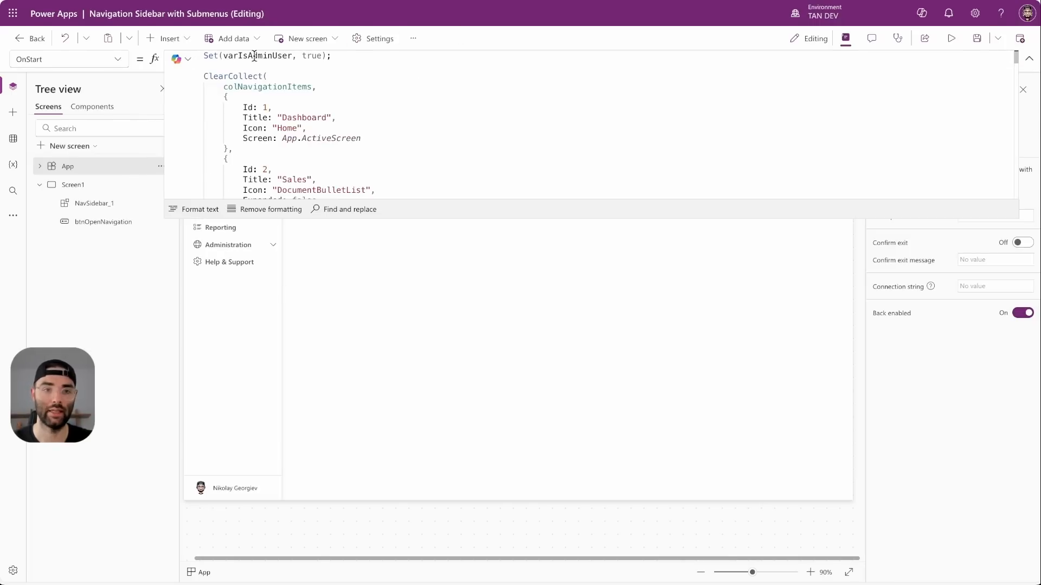
left_click_drag(355, 216, 353, 471)
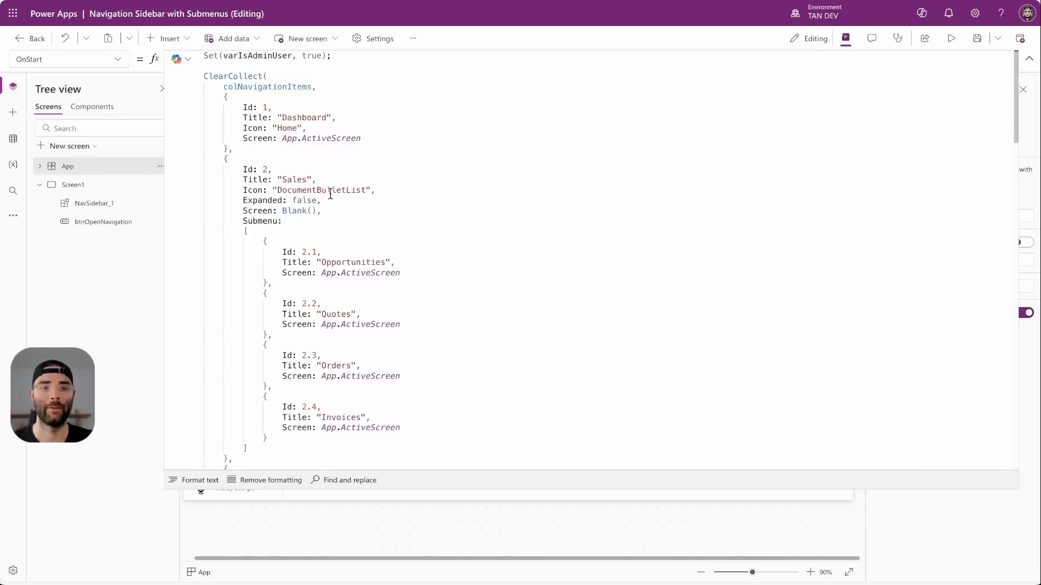
scroll(320, 165, "down", 2)
scroll(318, 164, "down", 15)
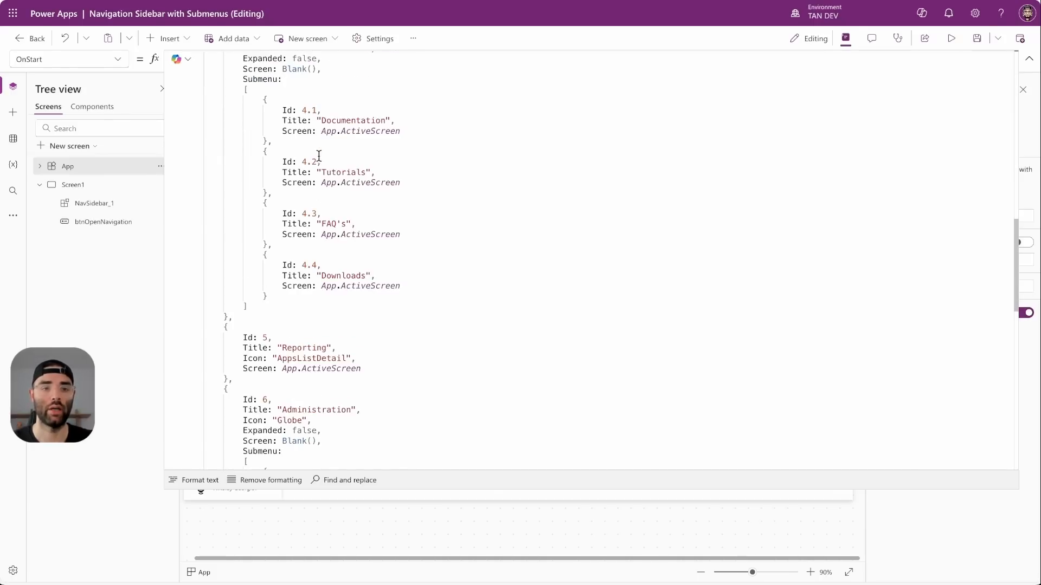
left_click_drag(243, 74, 425, 144)
left_click(563, 180)
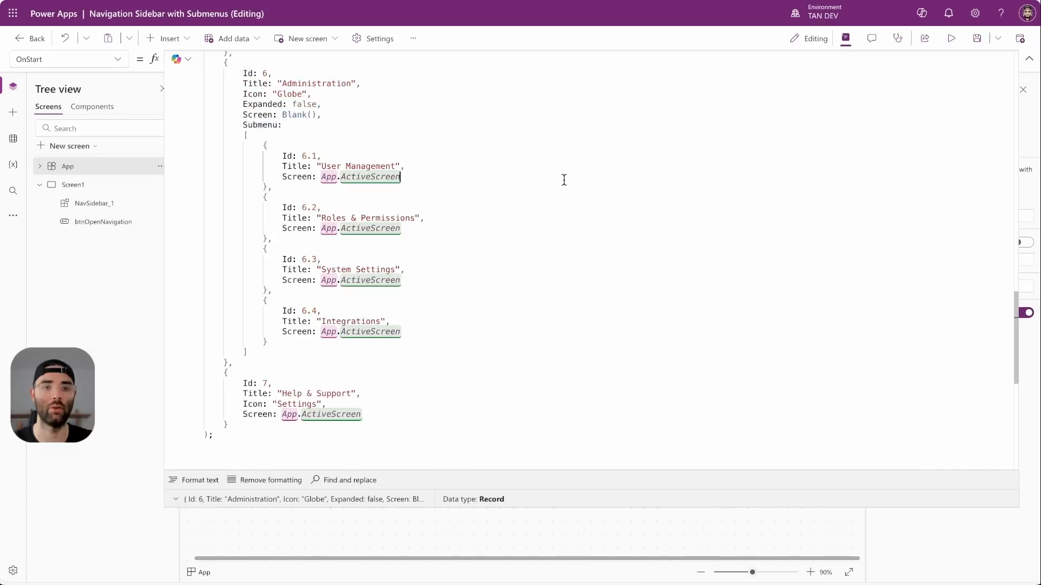
left_click(333, 114)
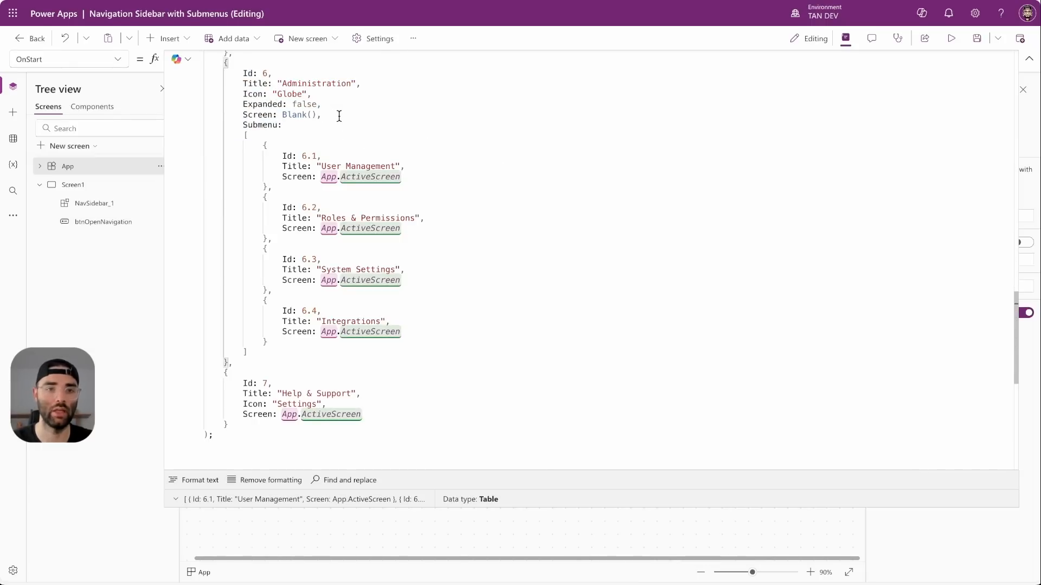
key("Return")
type("Admin: true")
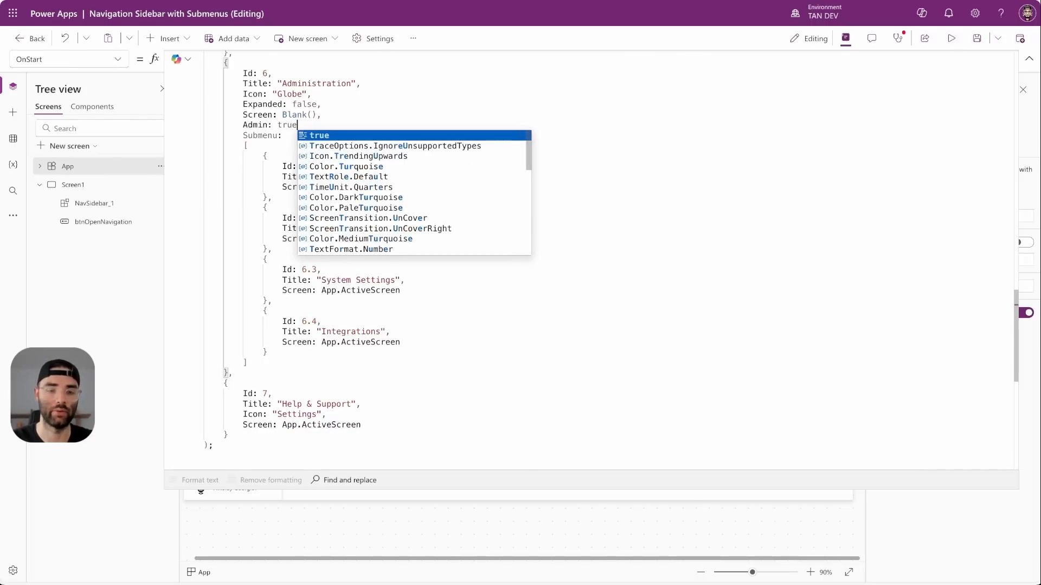
type(",")
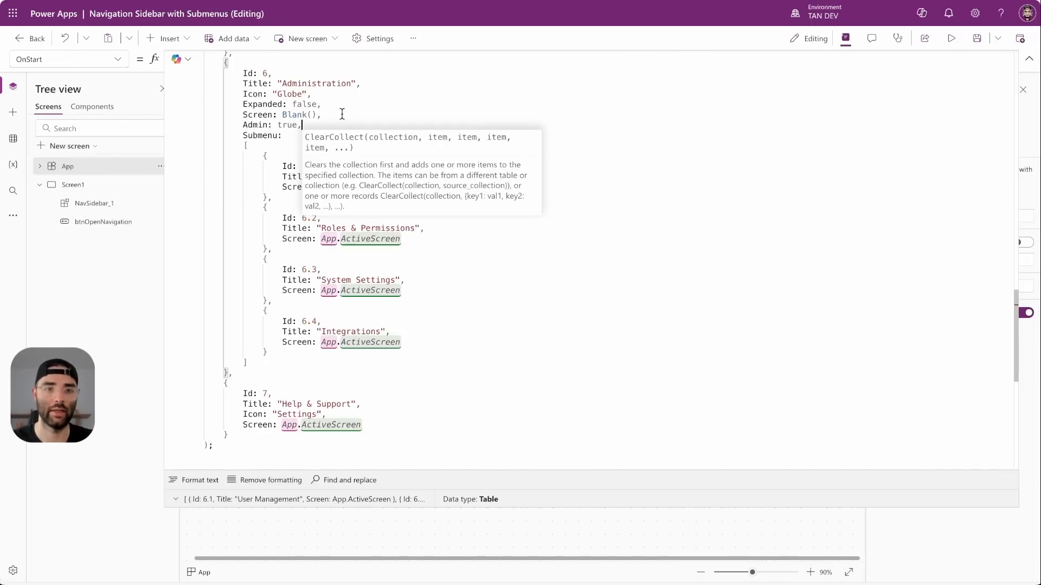
scroll(306, 127, "up", 2)
left_click_drag(303, 234, 242, 233)
left_click(353, 233)
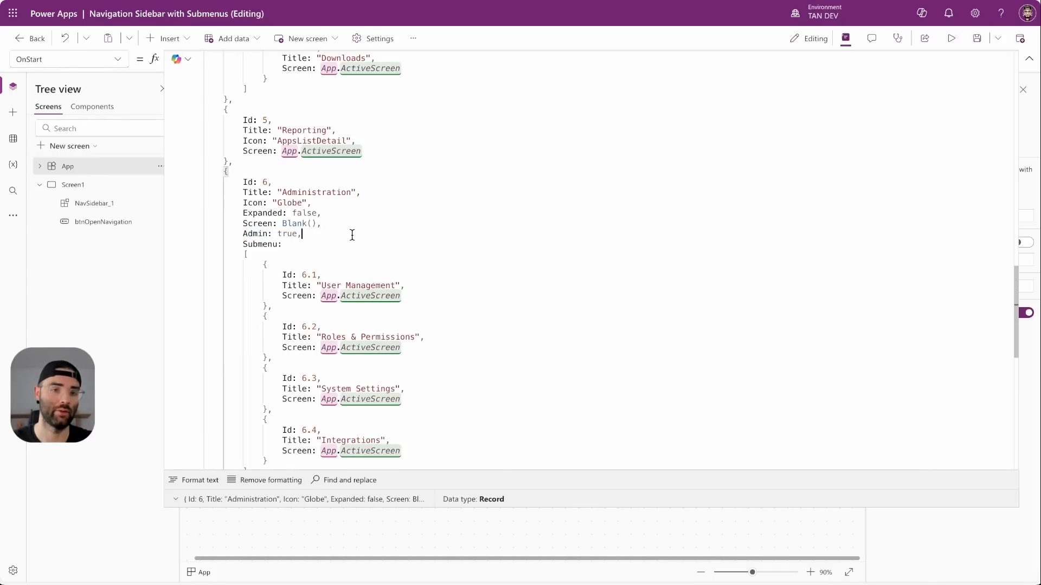
Step: Rerun OnStart to rebuild colNavigationItems with the Admin field
left_click(1028, 59)
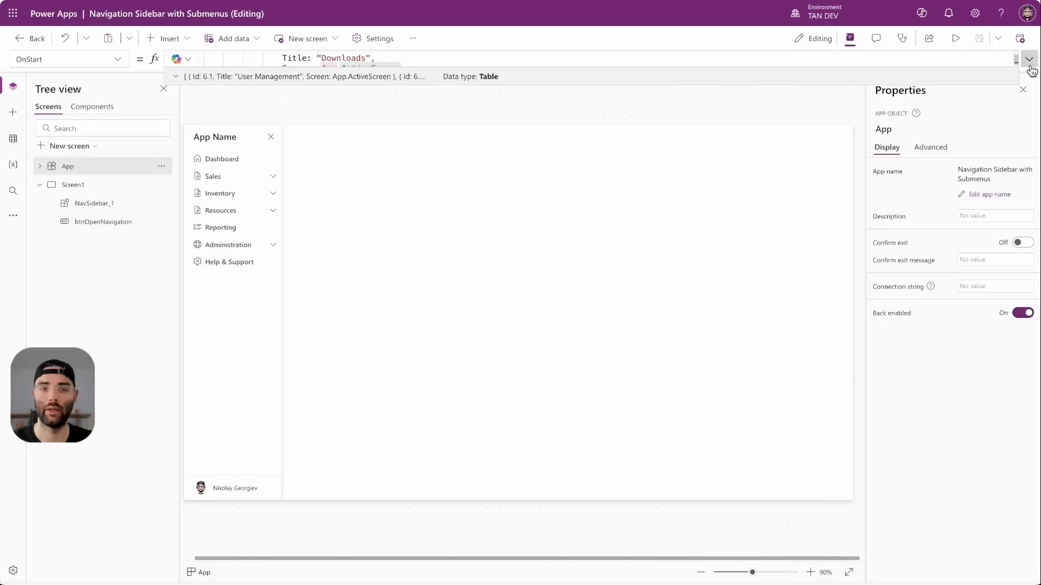
right_click(61, 166)
left_click(113, 232)
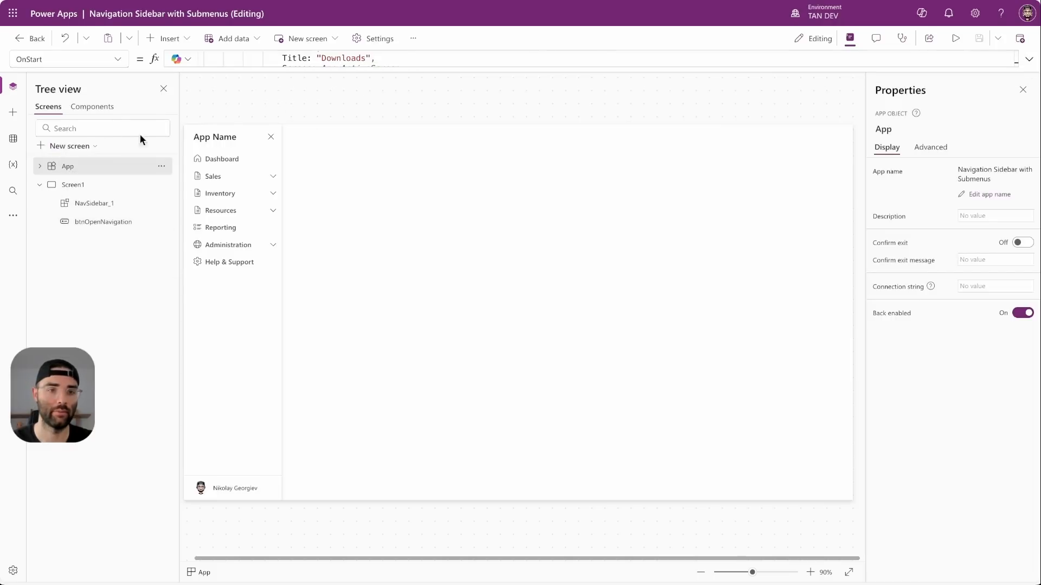
Step: Examine the data behind the Items property of galMainMenu in the NavSidebar component, checking the Admin column for the Administration record
left_click(106, 107)
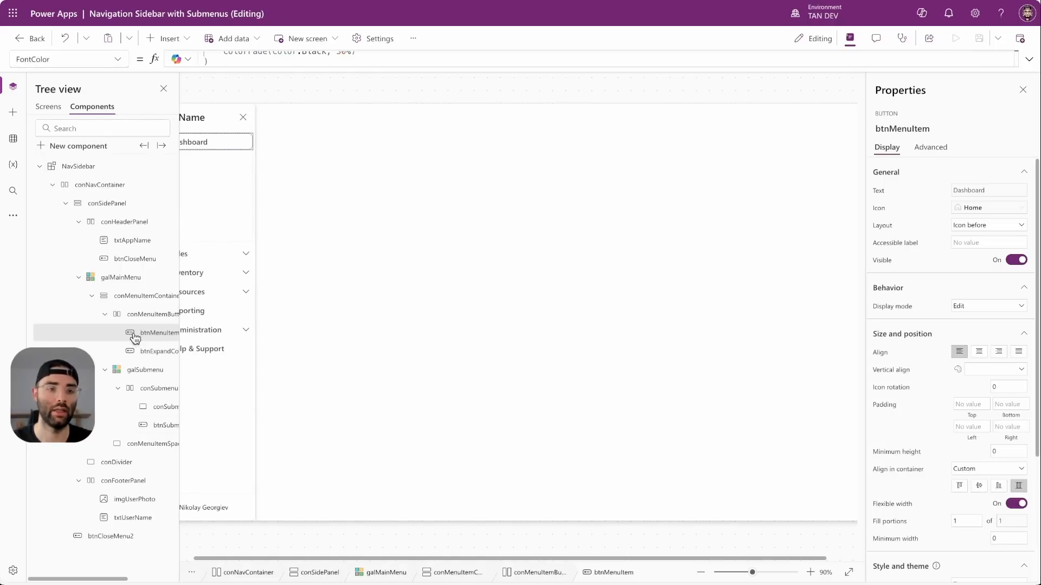
left_click(124, 280)
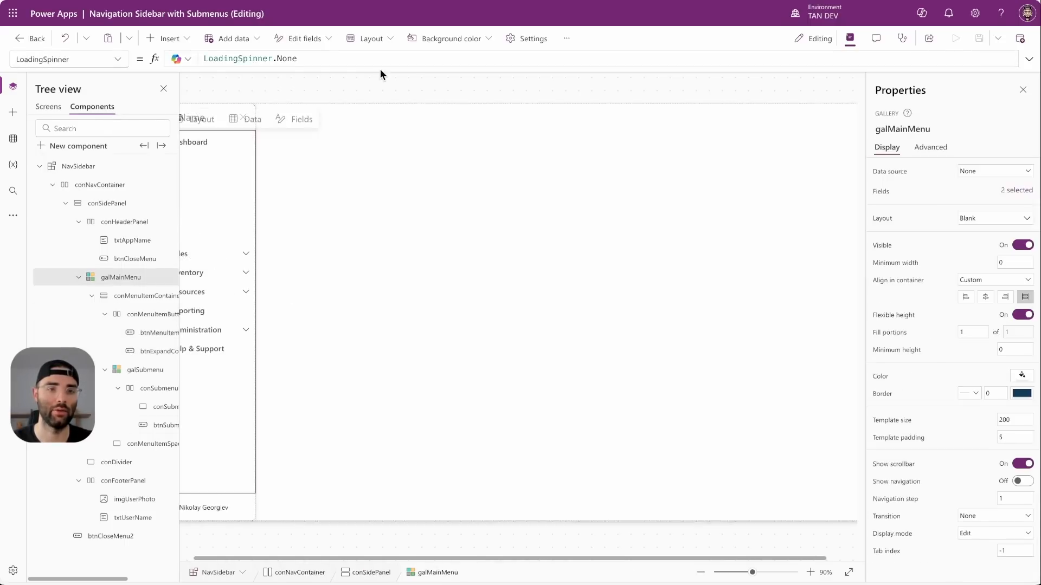
left_click(913, 149)
left_click(892, 148)
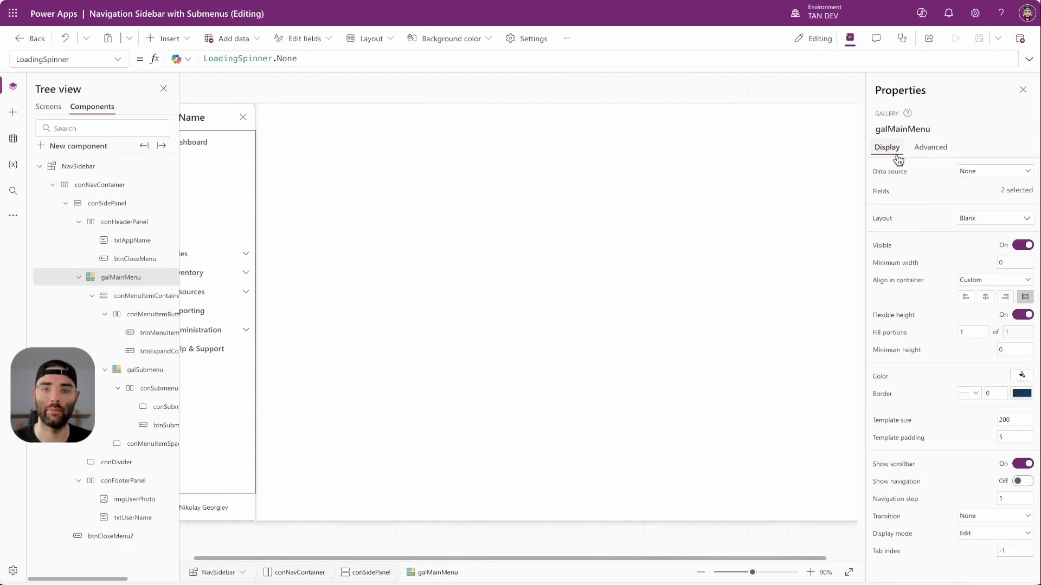
left_click(894, 172)
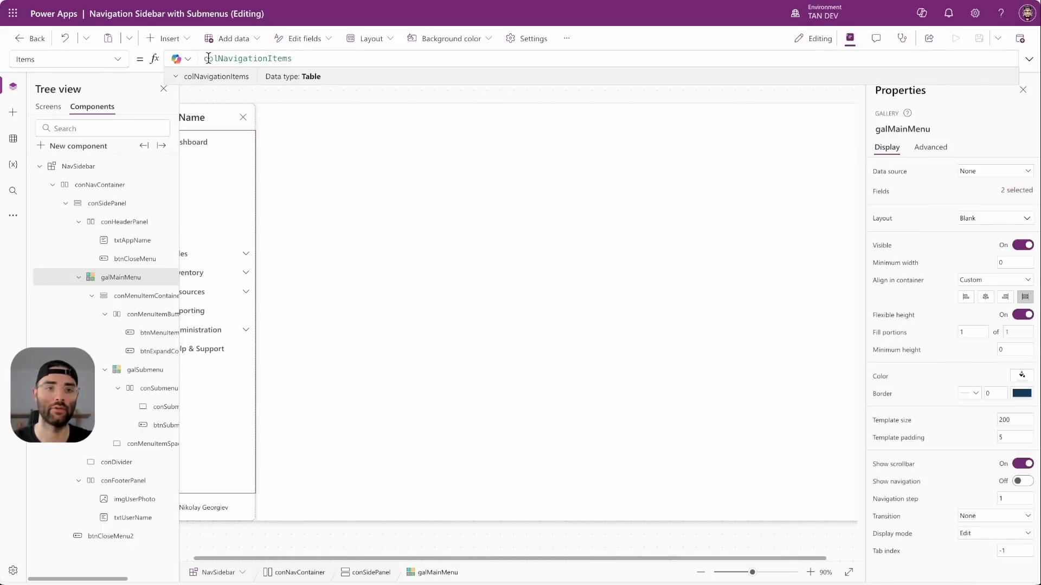
left_click(175, 76)
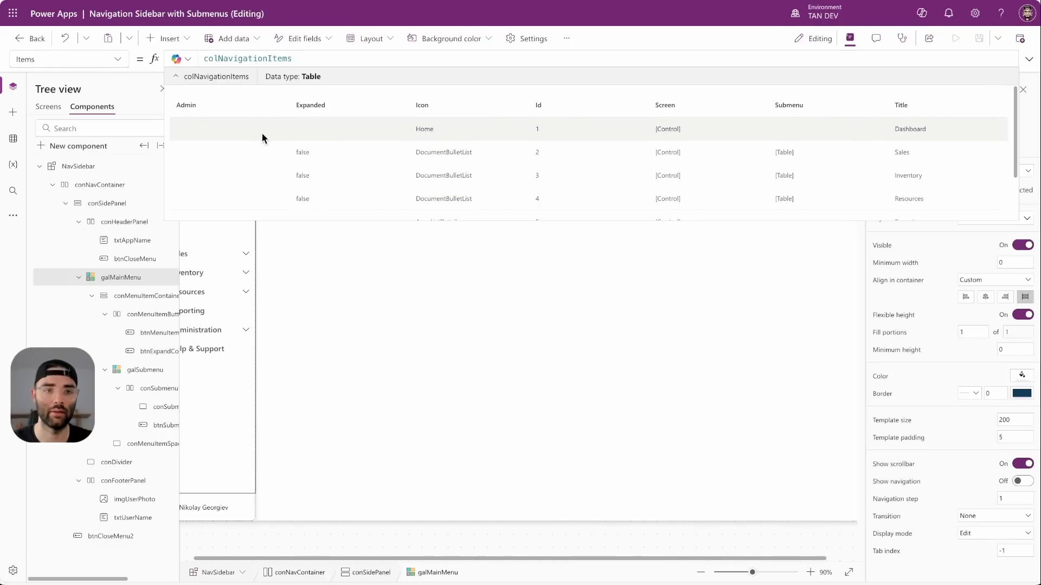
scroll(249, 151, "down", 2)
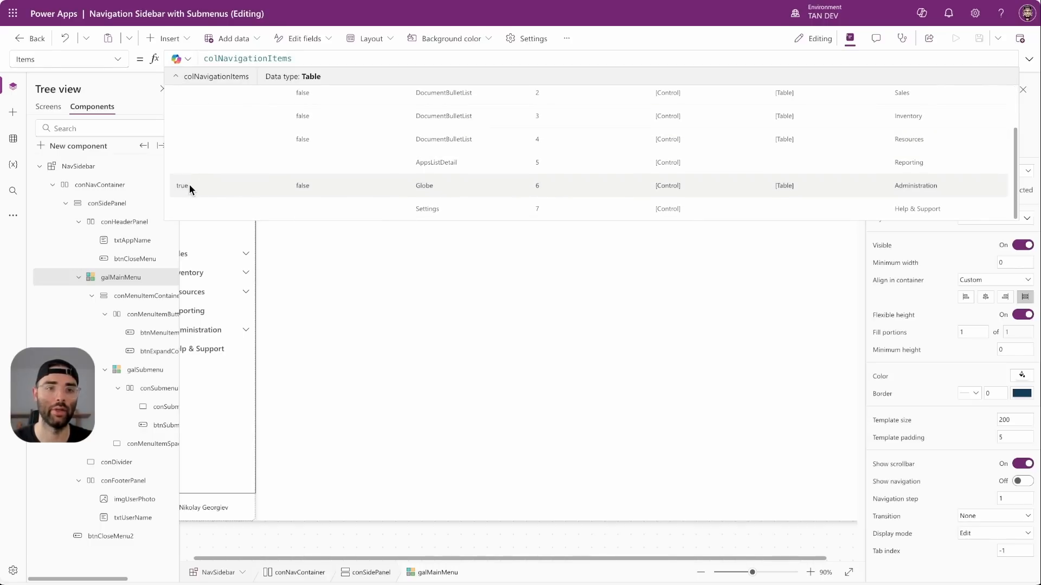
Step: Wrap the Items formula of galMainMenu in an If on varIsAdminUser that returns the full colNavigationItems for admins
double_click(209, 59)
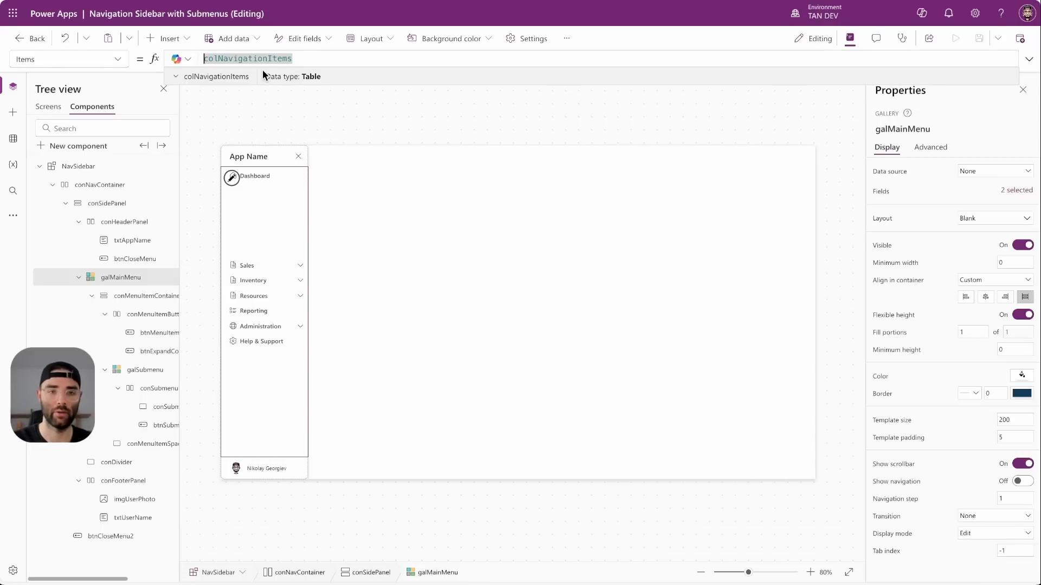
key("Home")
type("If(varIsAdminUser")
key("Tab")
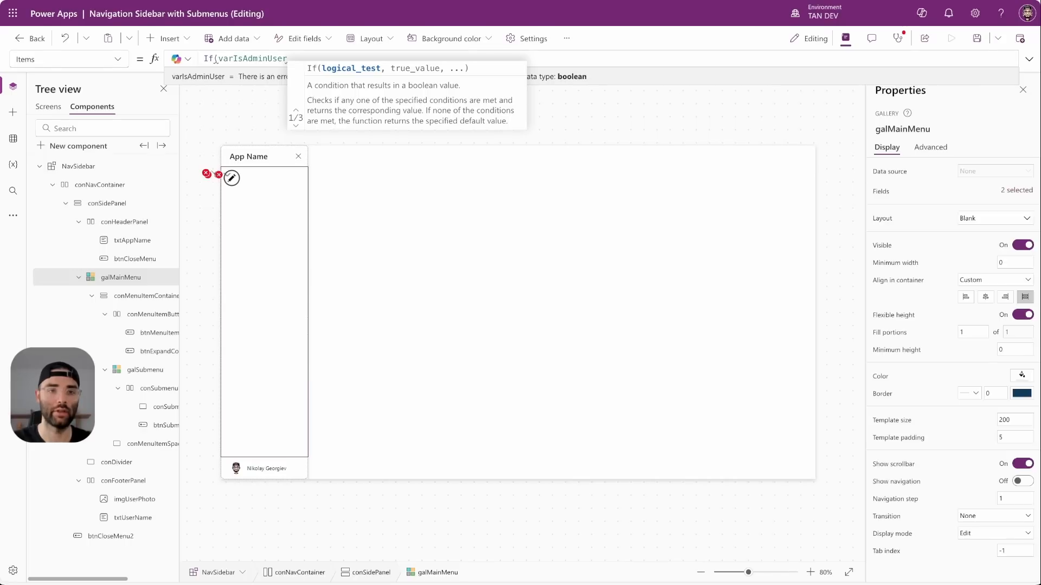
type(", ")
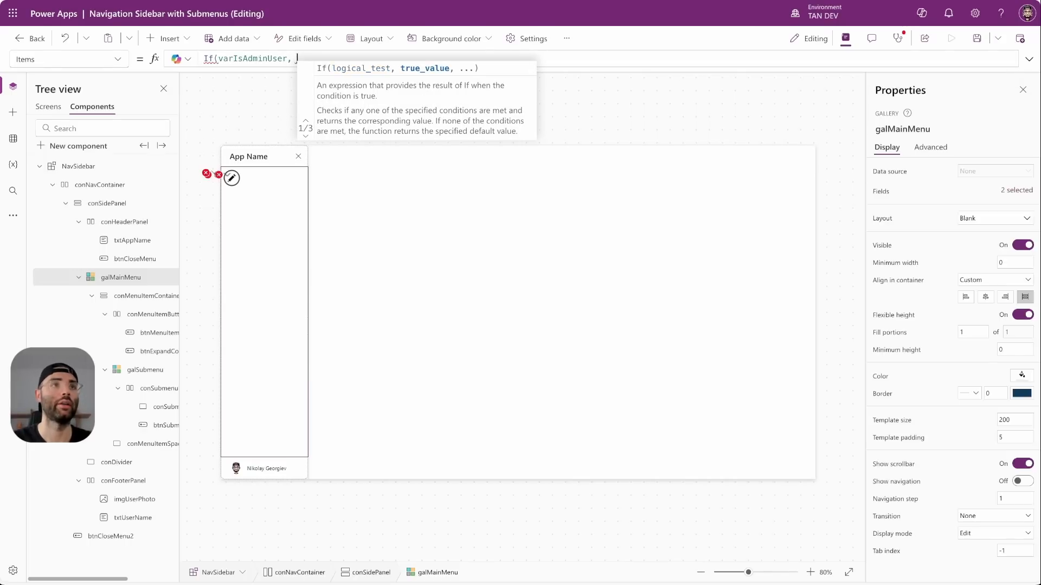
type("colNavigationItems")
key("Tab")
type(", colNavigationItems")
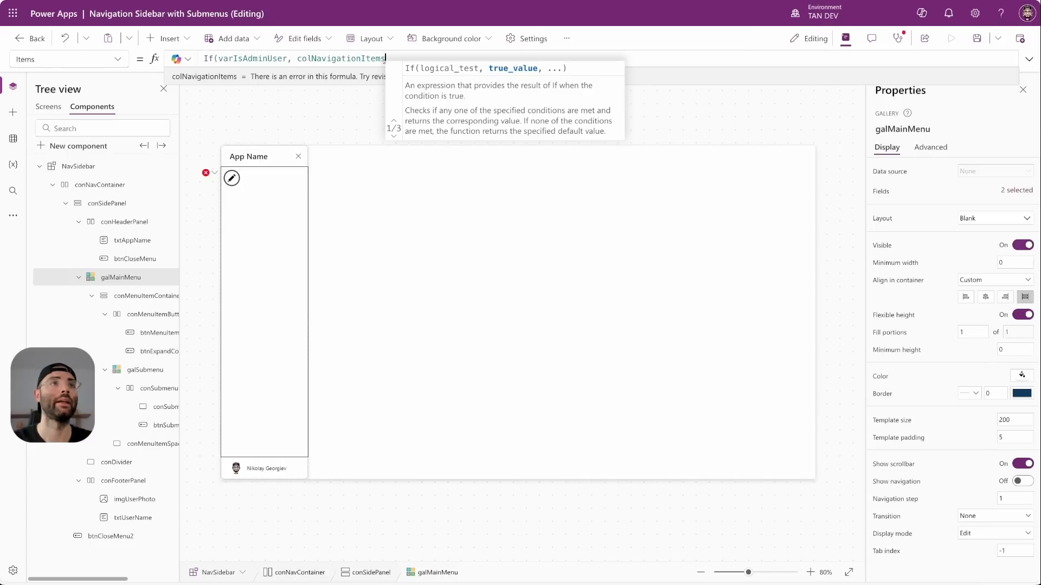
Step: Complete the If formula with Filter(colNavigationItems, IsBlank(Admin)) as the result for non-admin users
type(", Filter")
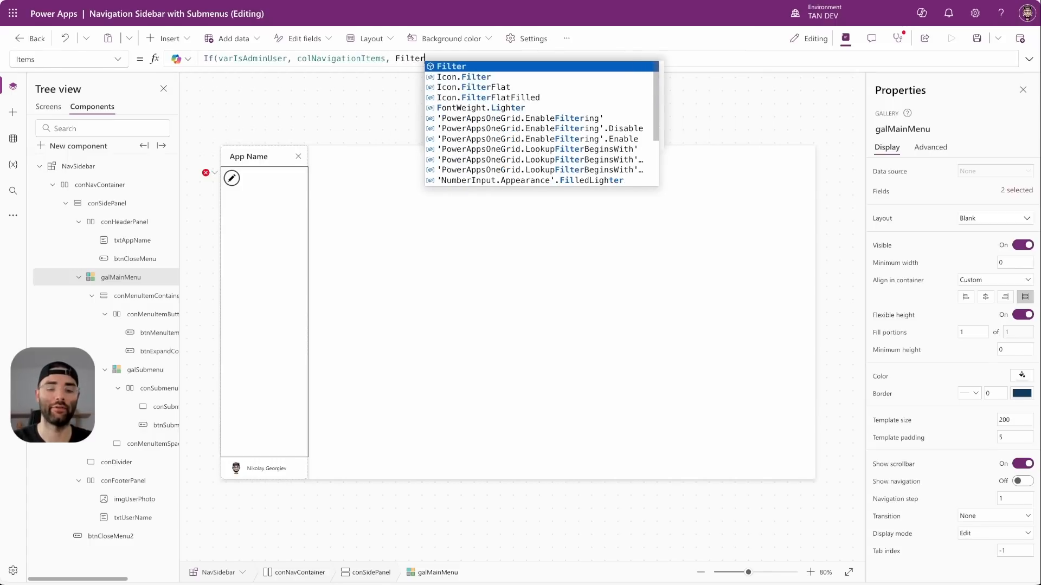
type("(colNavigationItems")
key("Tab")
type(", ")
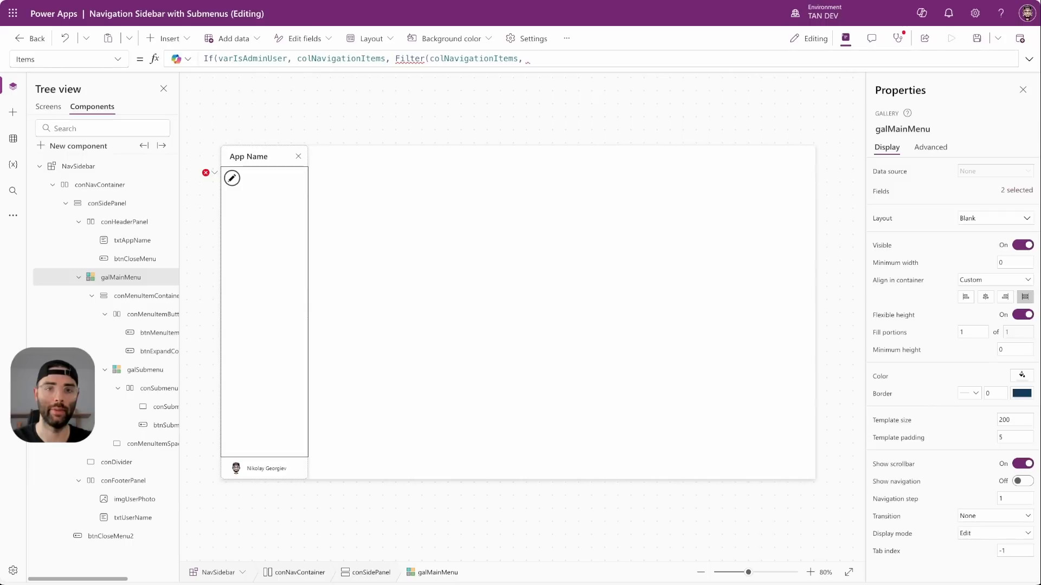
type("I")
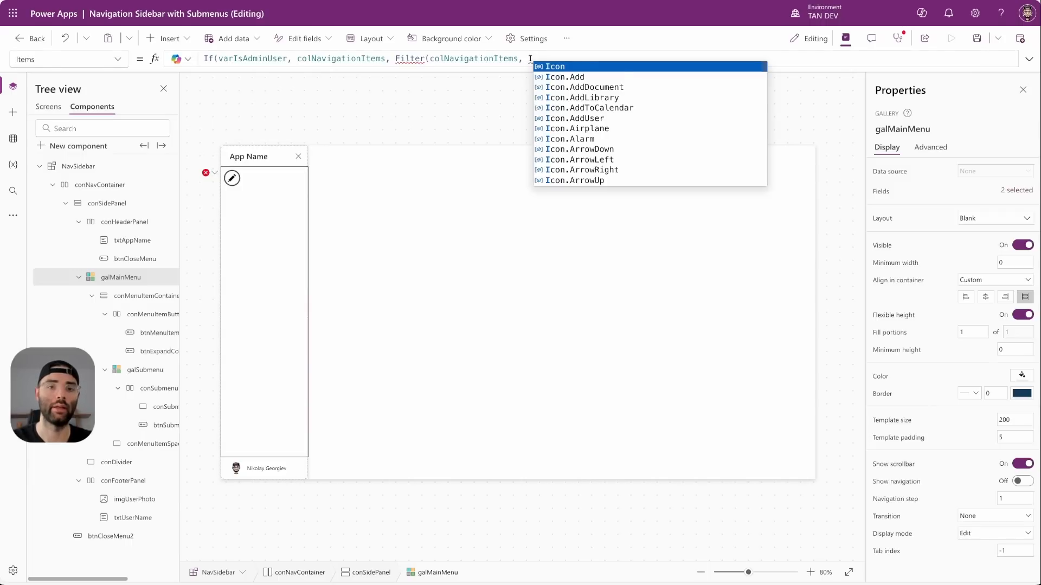
type("sBlank(")
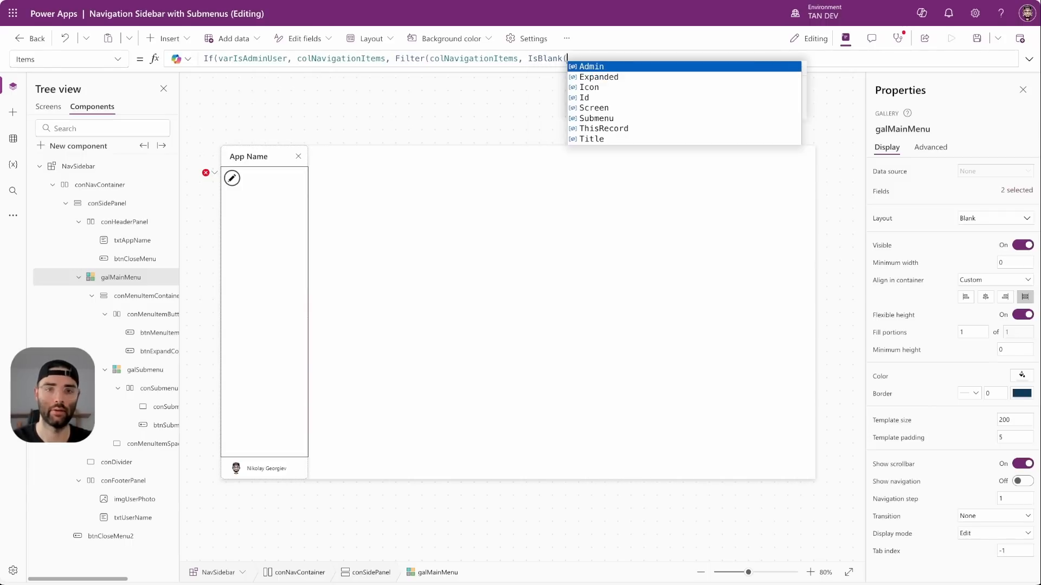
type("Admin)))")
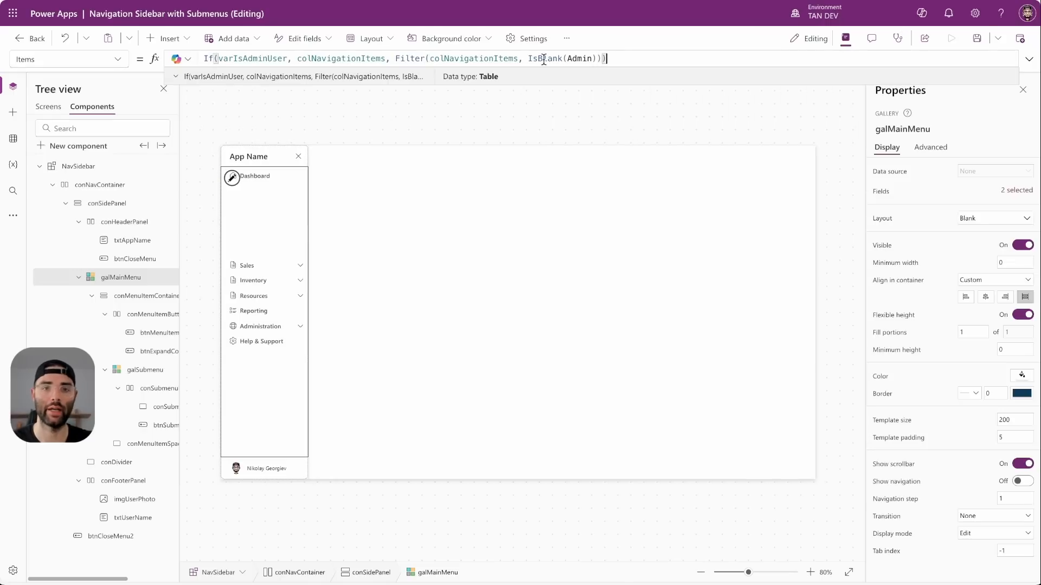
left_click(404, 97)
Step: Return to the app's screens and run OnStart to test the filtered menu with varIsAdminUser set to true
left_click(48, 106)
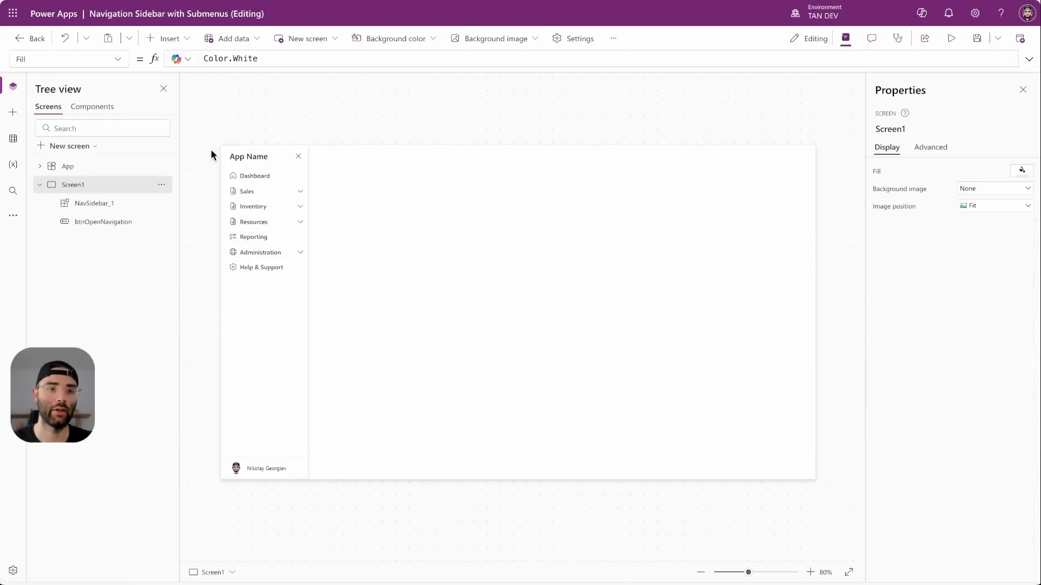
right_click(69, 167)
left_click(120, 229)
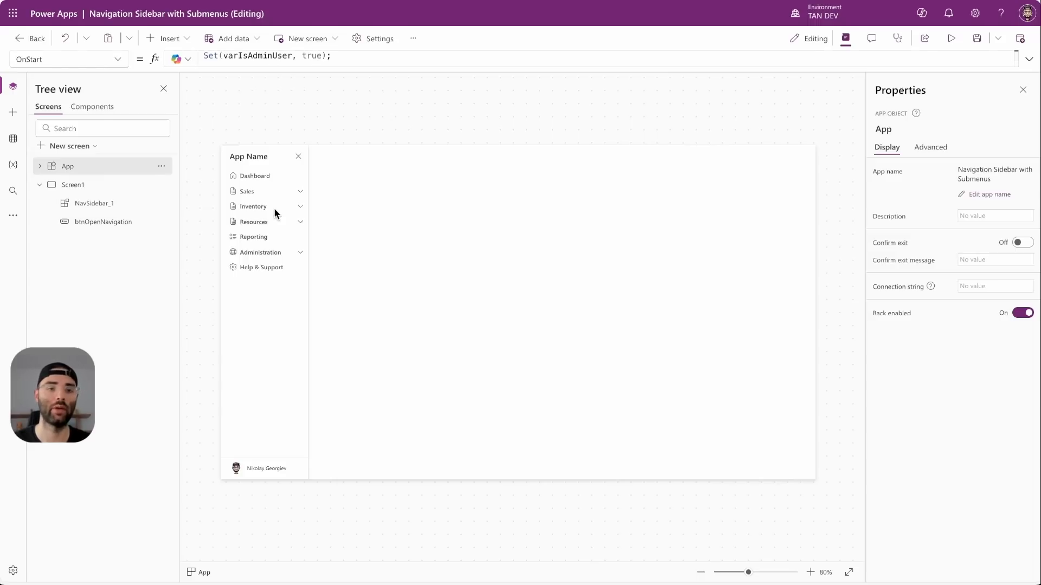
Step: Set varIsAdminUser to false in OnStart, rerun OnStart, and check the sidebar menu, expanding and collapsing Resources
double_click(312, 57)
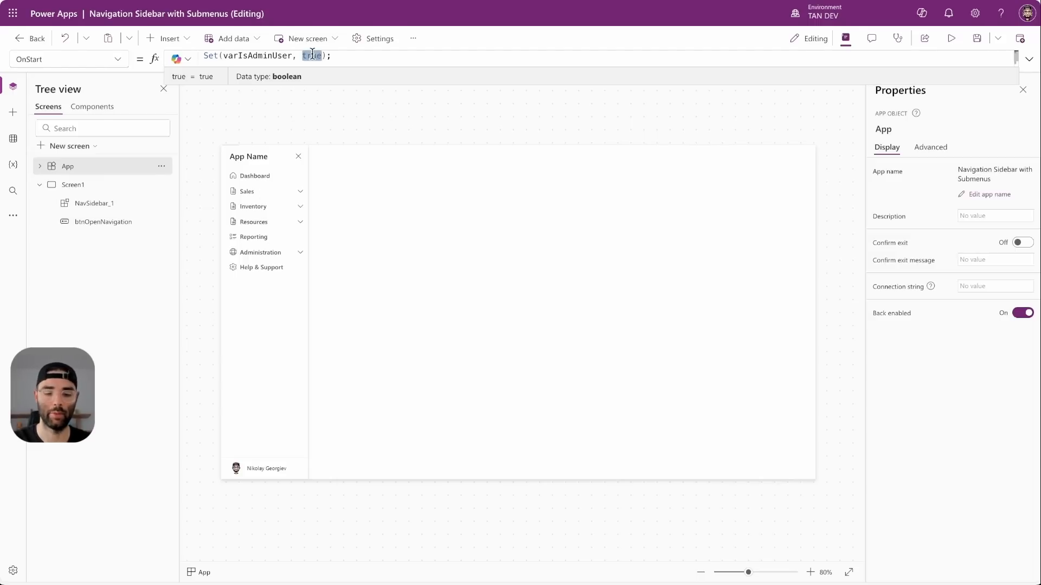
type("false")
right_click(99, 167)
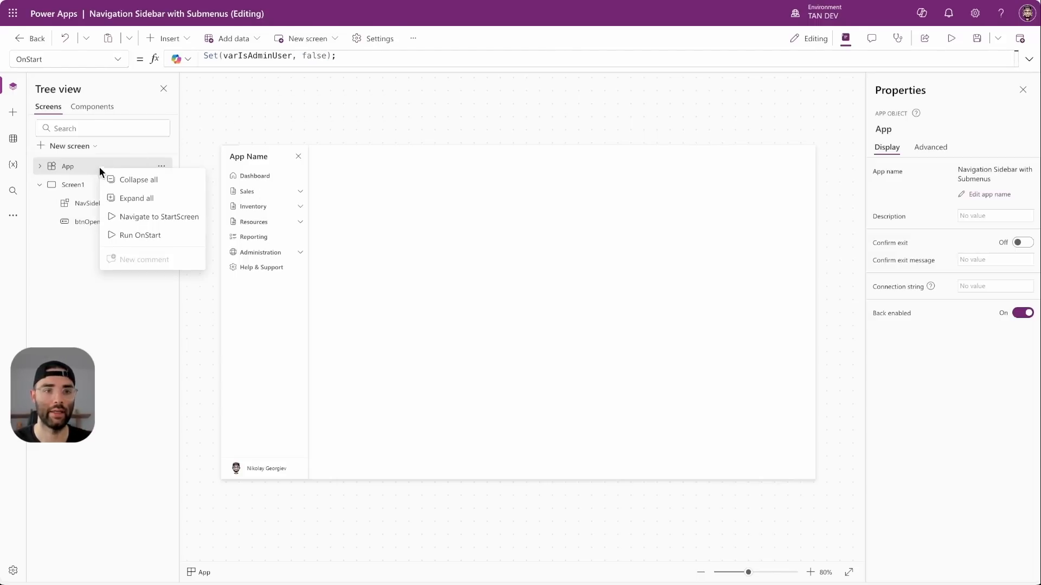
left_click(144, 233)
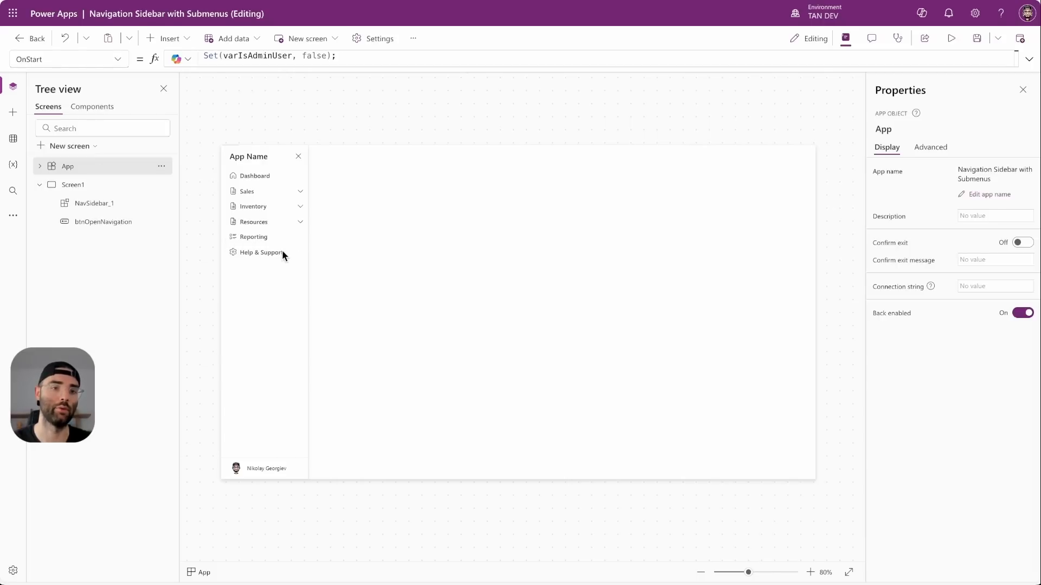
left_click(298, 225)
left_click(300, 228)
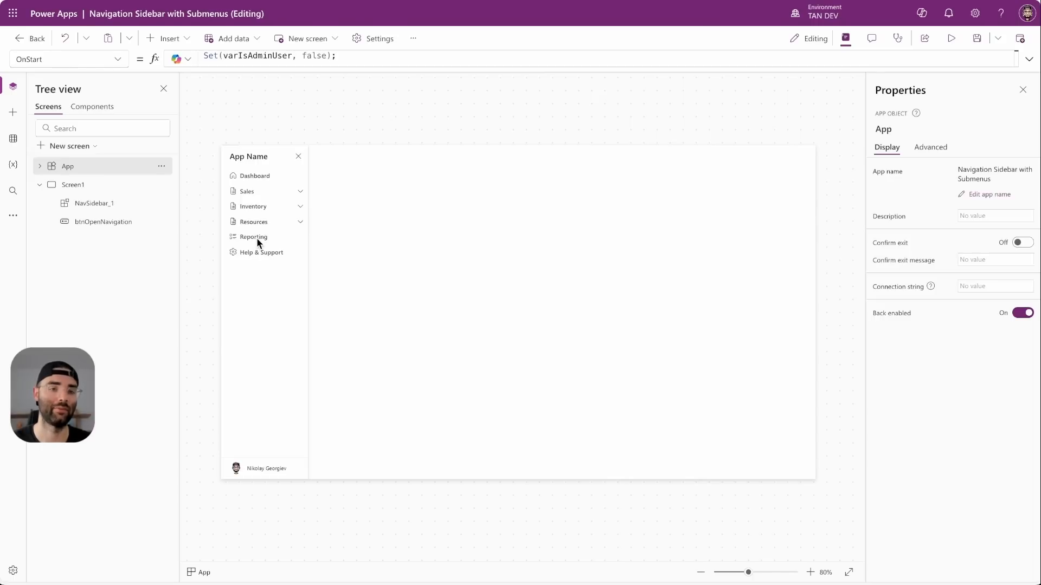
Step: Set varIsAdminUser to true in OnStart, rerun OnStart, and expand the Administration submenu in the sidebar
double_click(314, 56)
type("true")
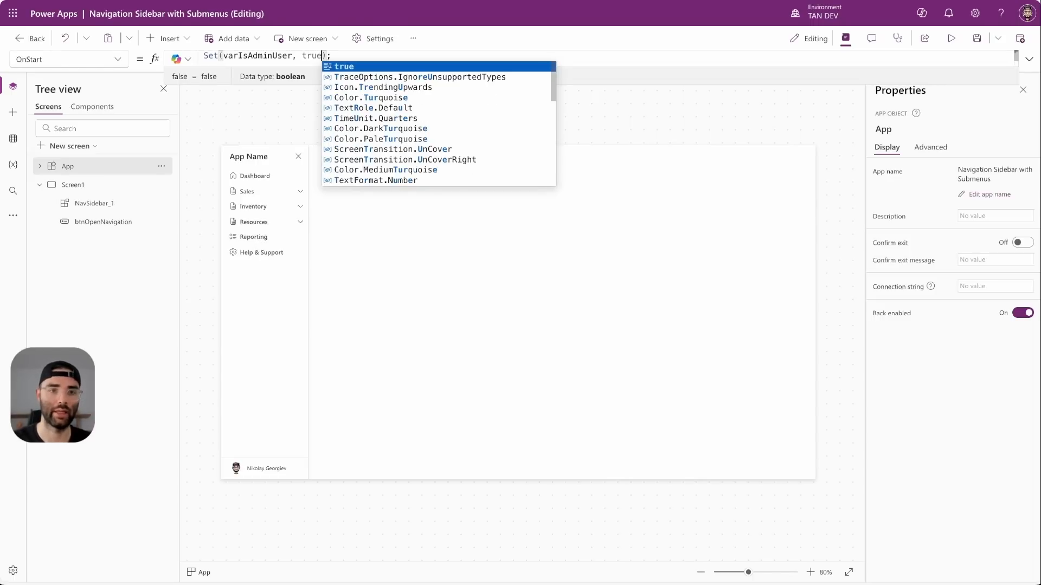
right_click(96, 167)
left_click(138, 230)
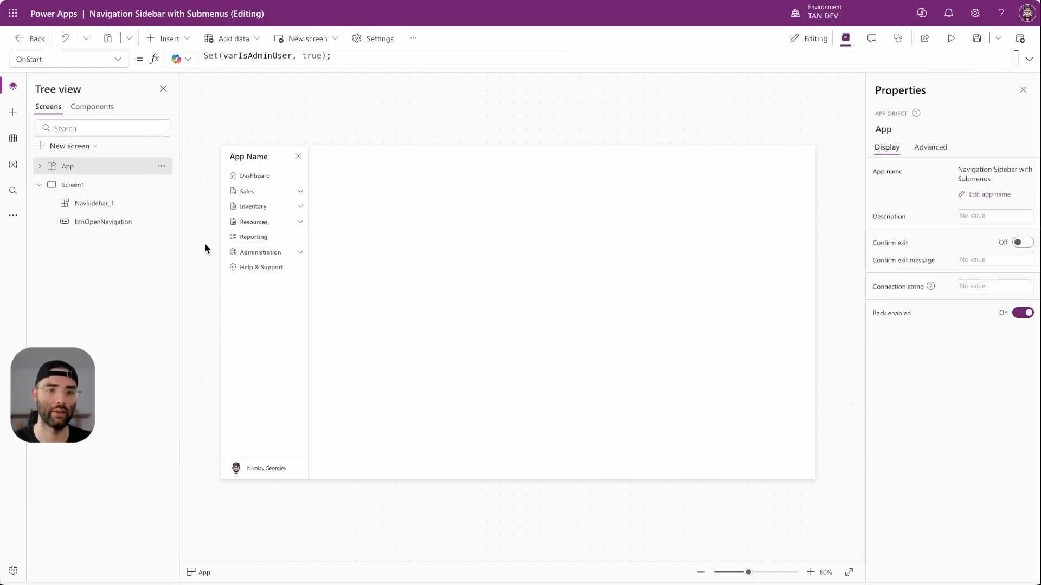
left_click(301, 254)
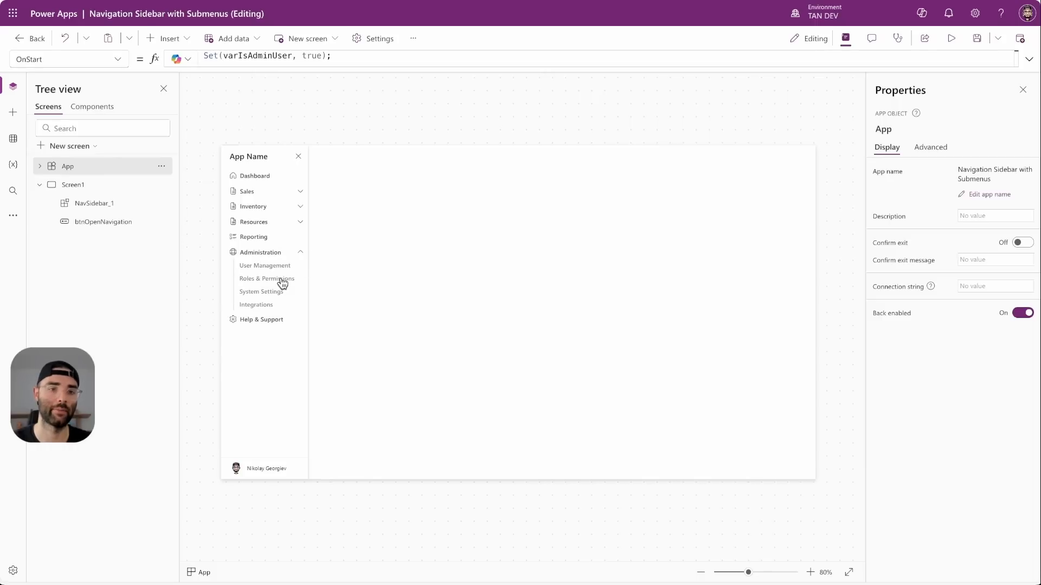
Step: Test the sidebar on Screen1 by choosing Opportunities under Sales, reopening the navigation and collapsing the Sales submenu
left_click(97, 186)
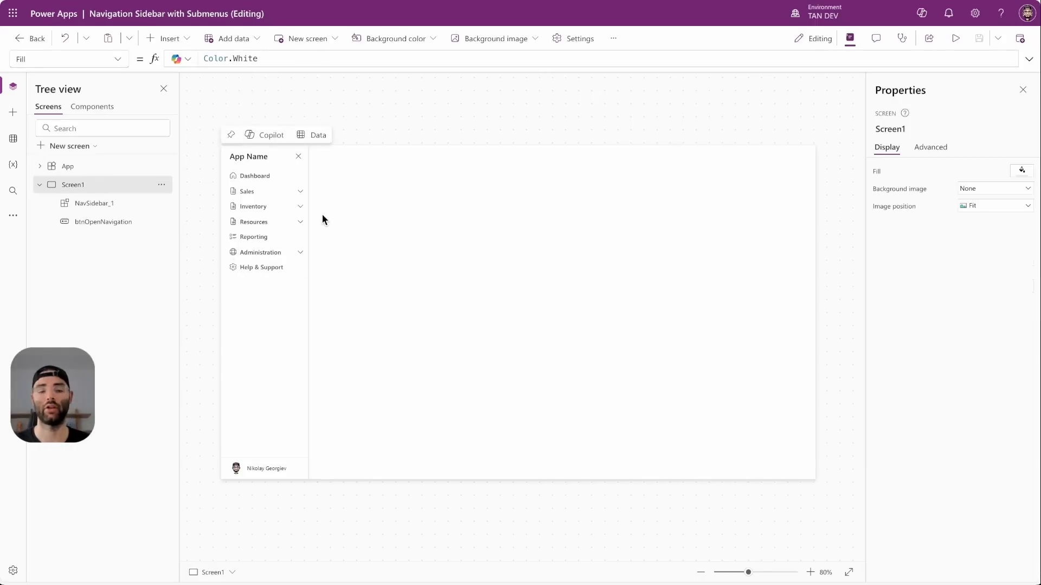
left_click(301, 193)
left_click(270, 206)
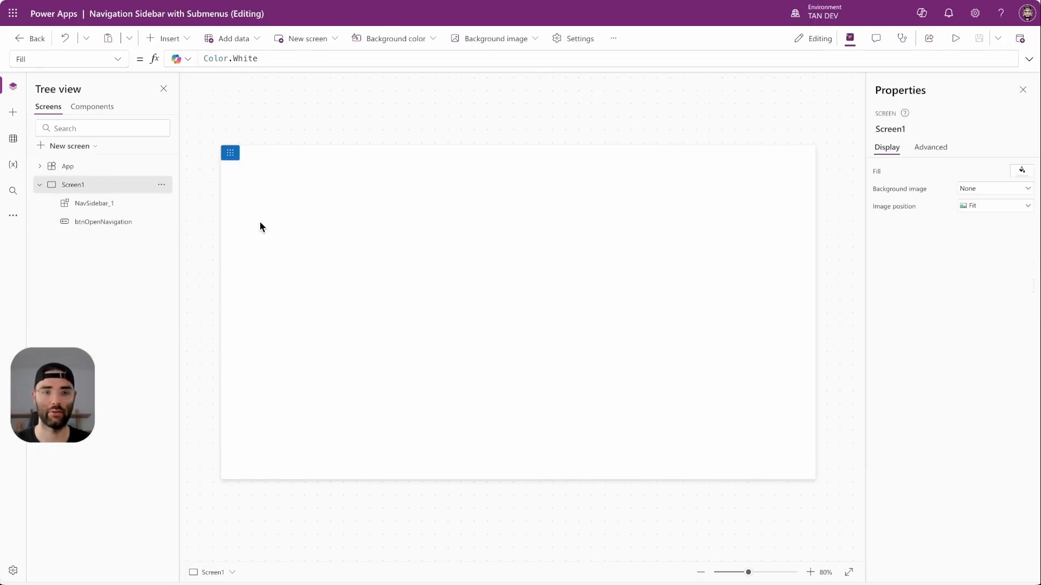
left_click(233, 157)
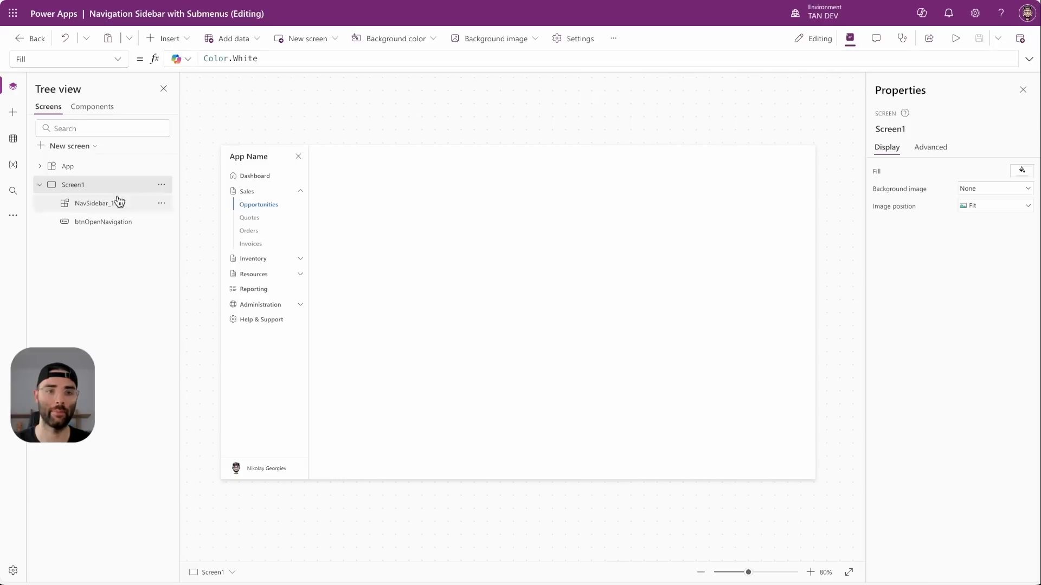
left_click(87, 191)
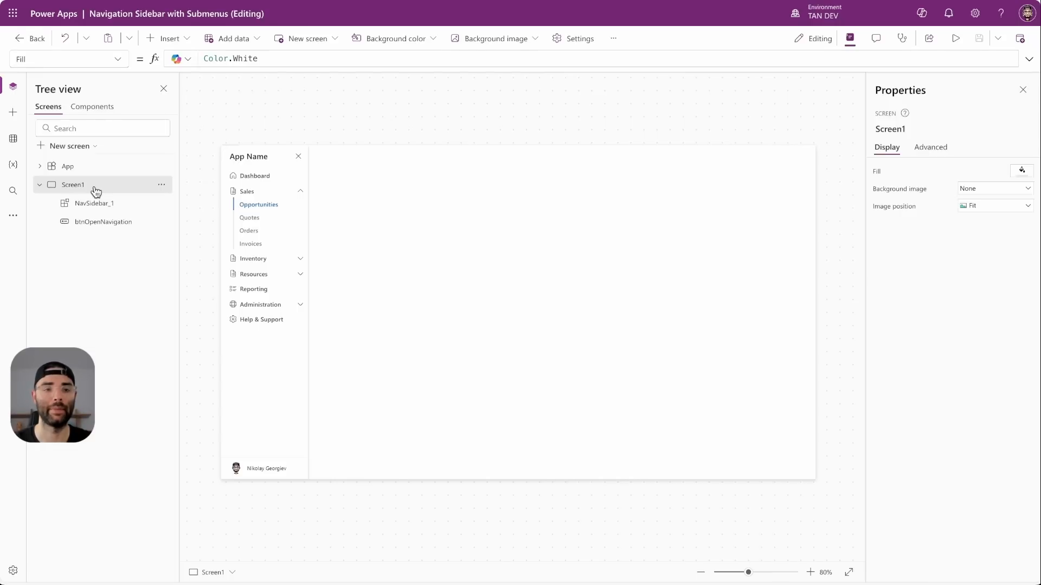
left_click(300, 191)
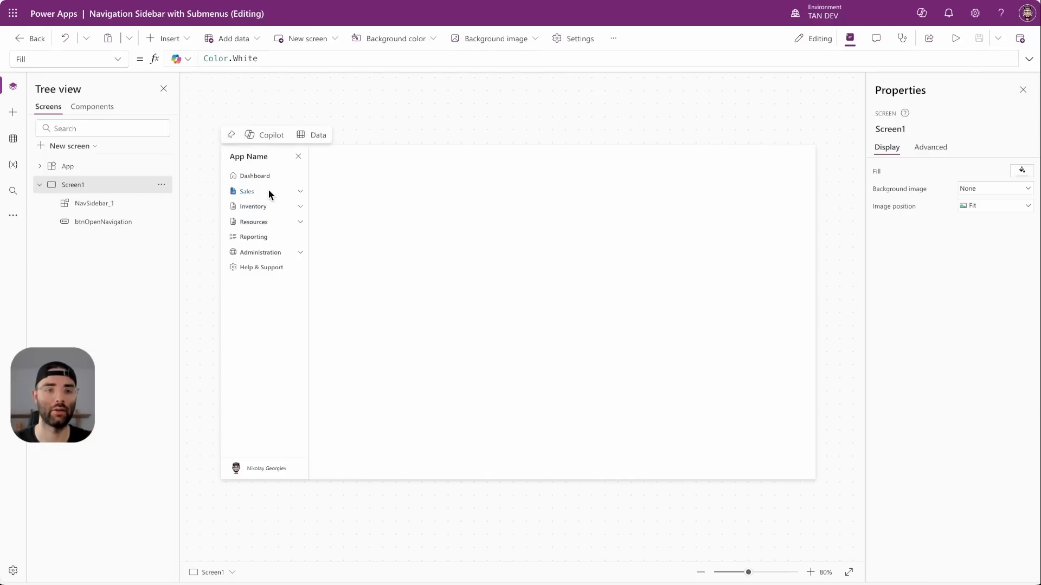
Step: Rename Screen1 as scr1
double_click(109, 183)
type("scr1")
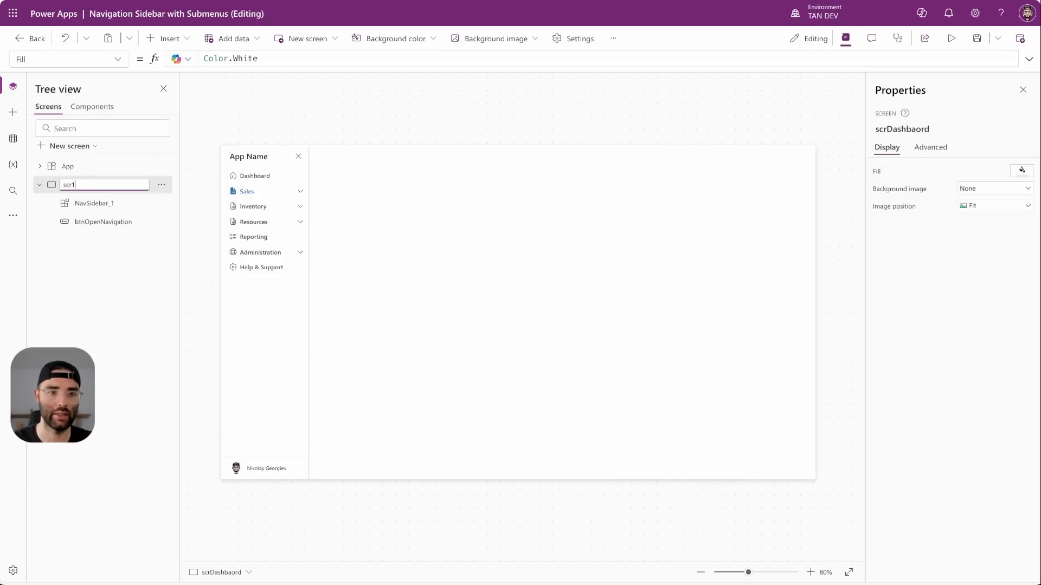
key("Return")
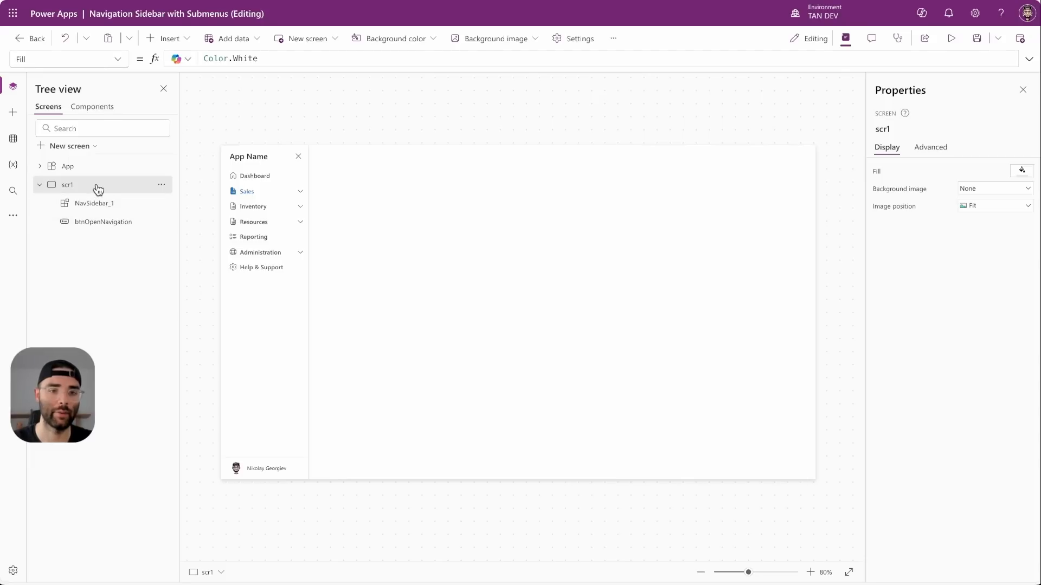
Step: Duplicate the scr1 screen repeatedly until there are seven copies, each with its own navigation sidebar and open button
right_click(100, 185)
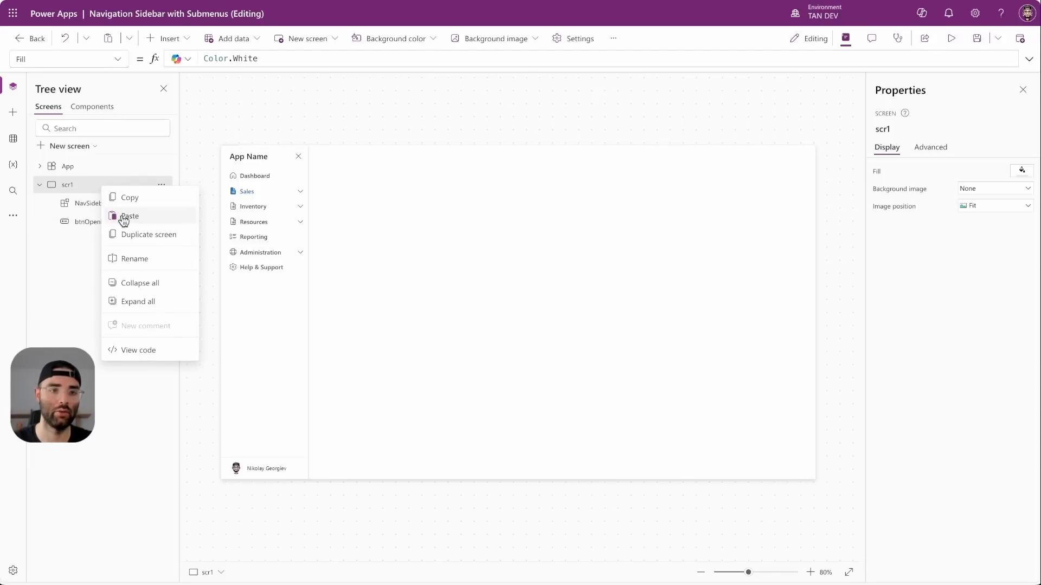
left_click(133, 235)
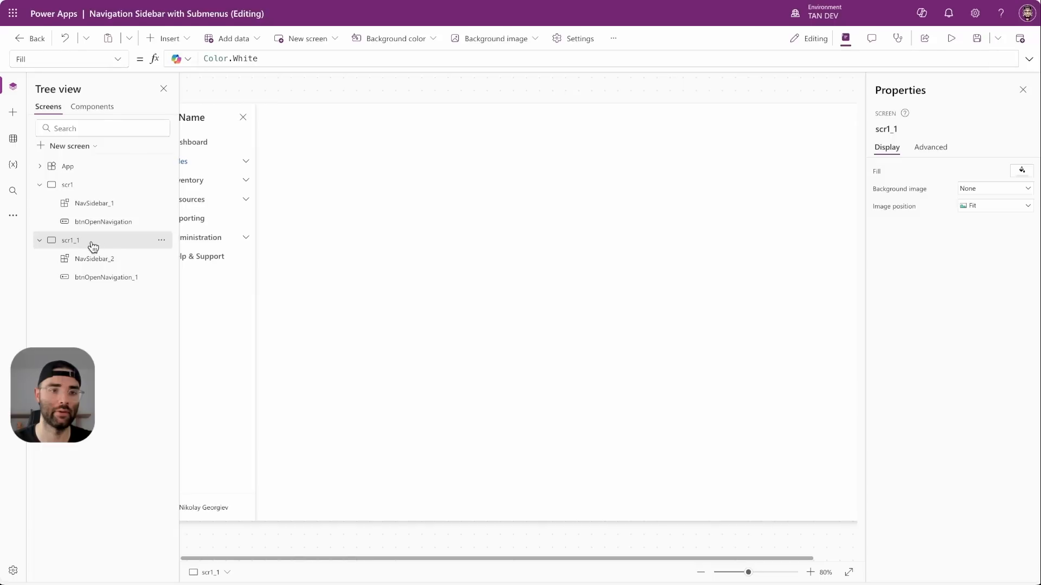
right_click(93, 247)
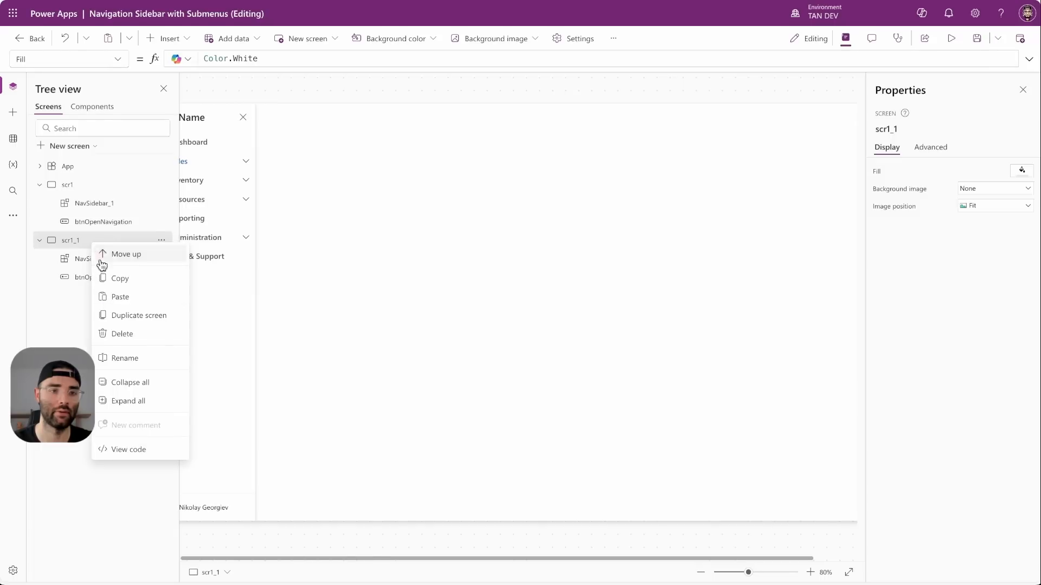
left_click(142, 318)
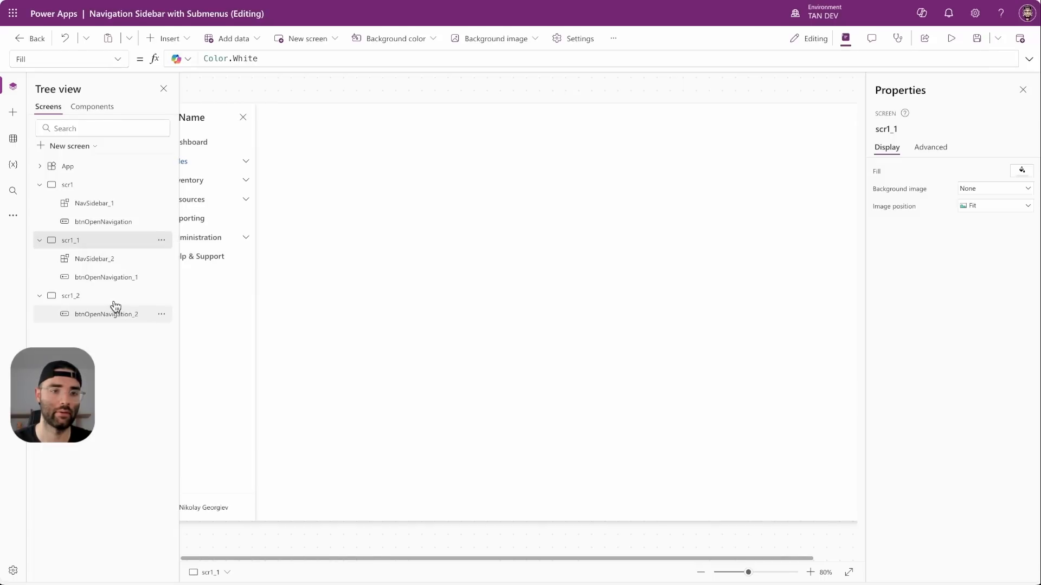
right_click(92, 295)
left_click(155, 369)
right_click(103, 350)
left_click(140, 425)
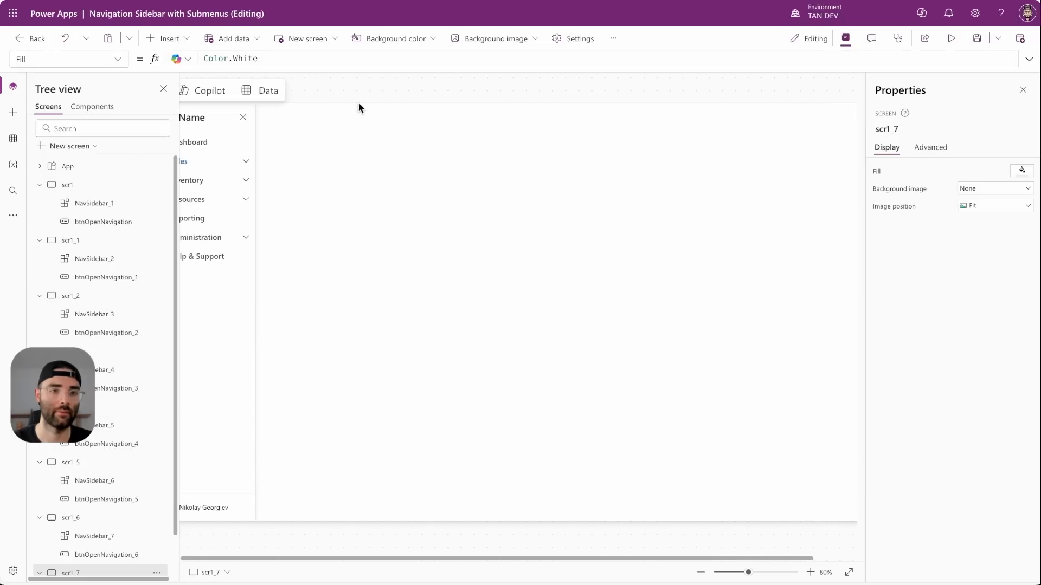
left_click(701, 573)
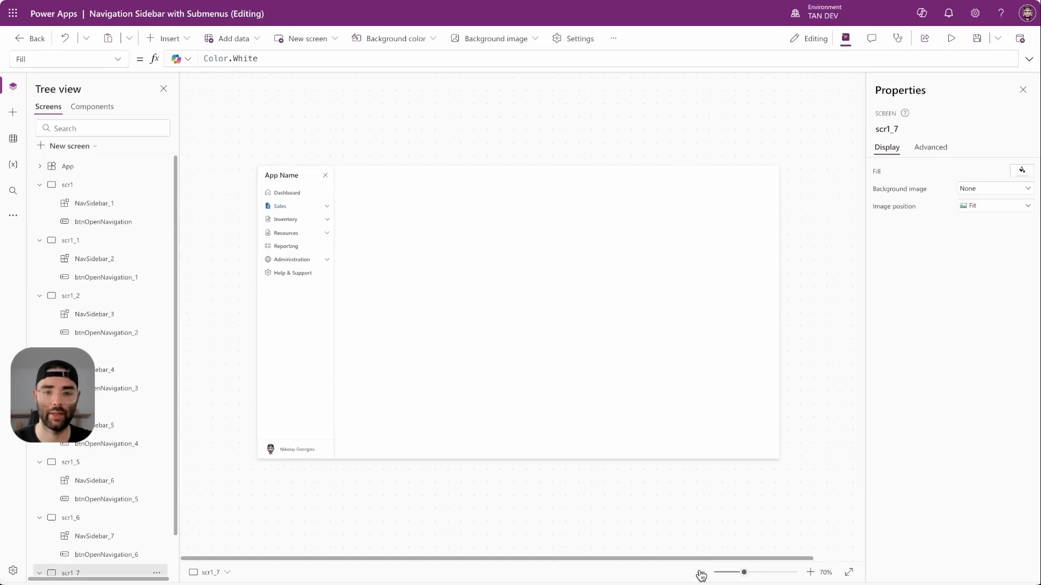
left_click(810, 573)
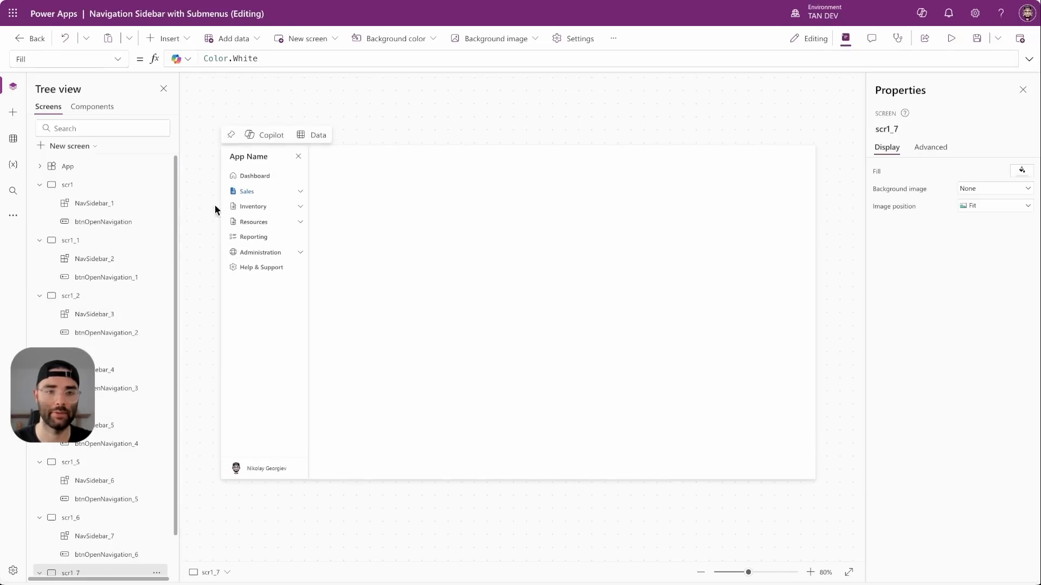
Step: Rename the original scr1 screen as scrDashboard
left_click(68, 185)
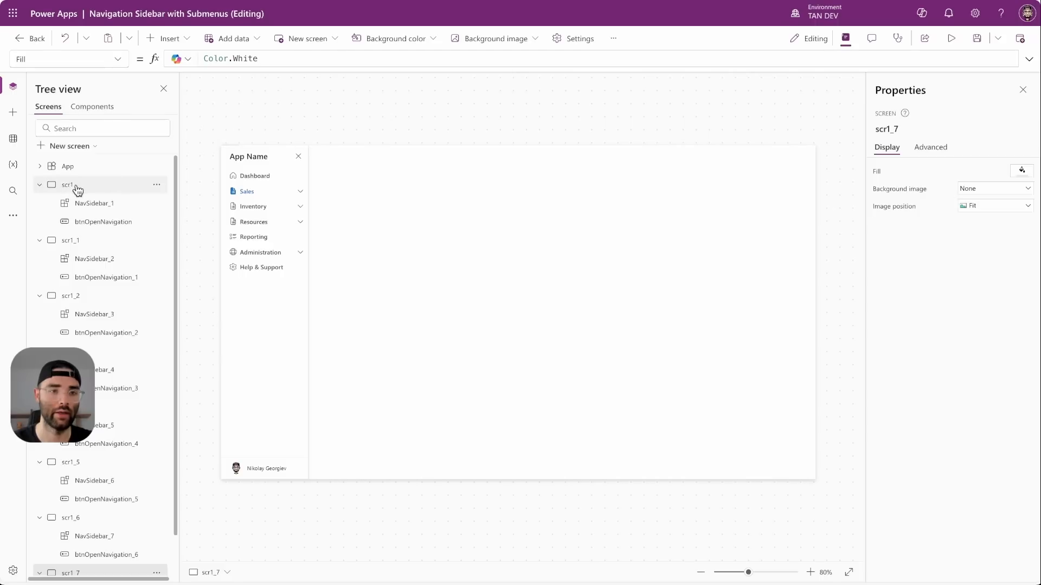
double_click(88, 185)
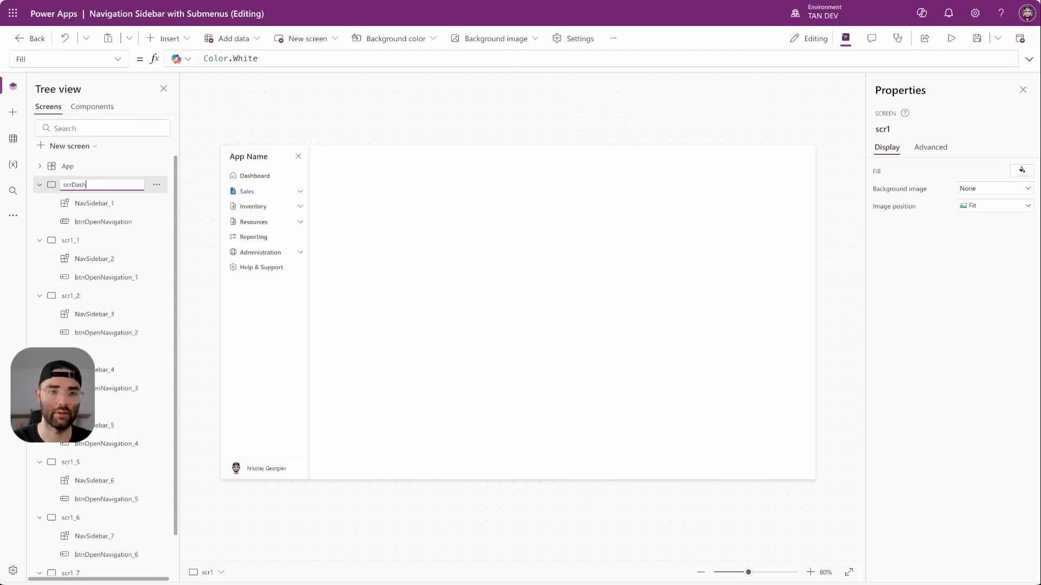
type("Dashboard")
key("Return")
Step: Expand the Sales submenu in the sidebar and rename the scr1_1 screen as scrSalesOpportunities
left_click(70, 241)
double_click(73, 241)
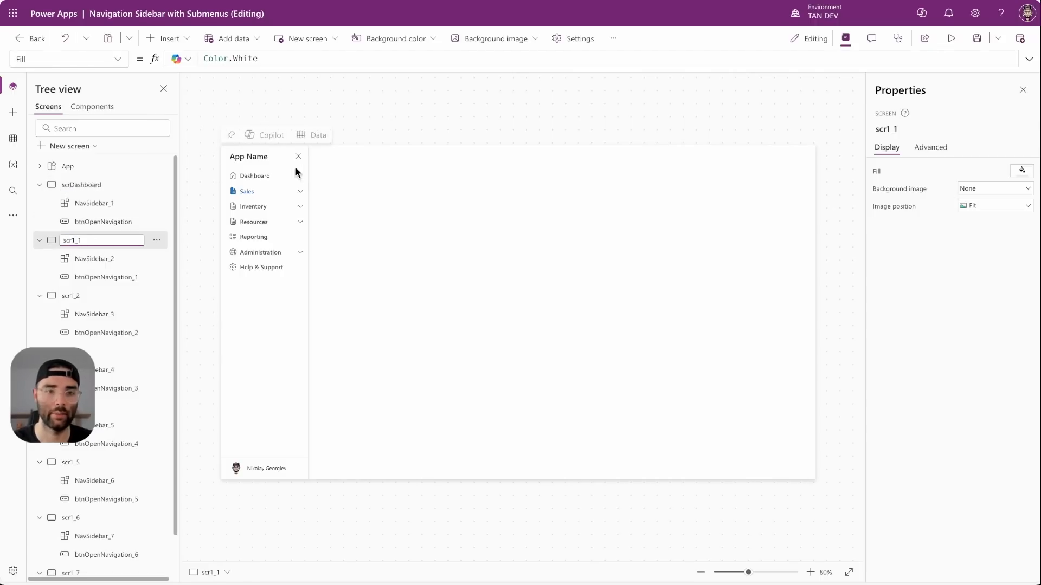
left_click(299, 192, "alt")
double_click(73, 240)
type("scrSalesOpportunitites")
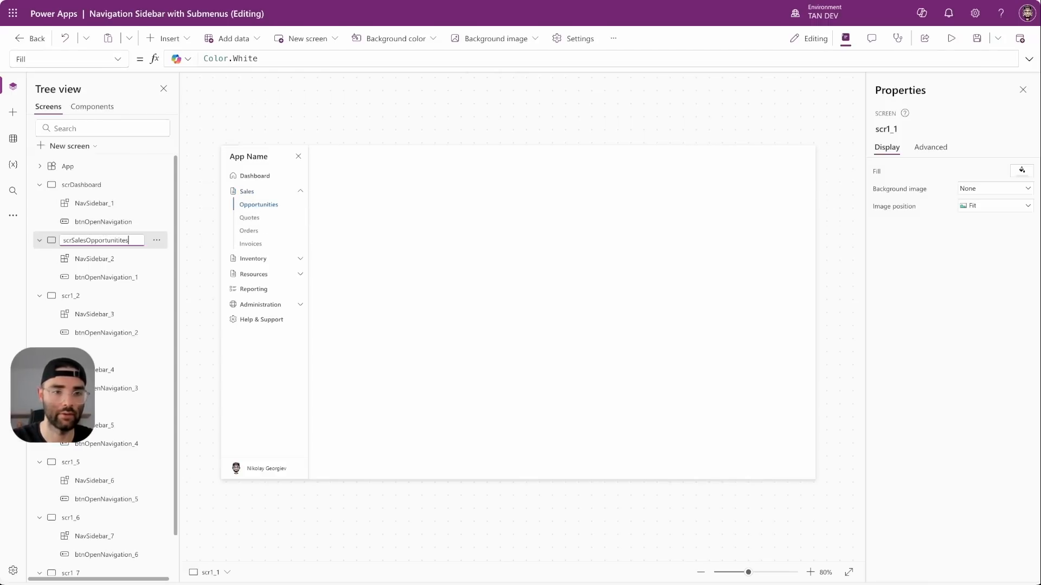
Step: Rename the screens scr1_2, scr1_3 and scr1_4 as scrSalesQuotes, scrSalesOrders and scrSalesInvoices
double_click(81, 295)
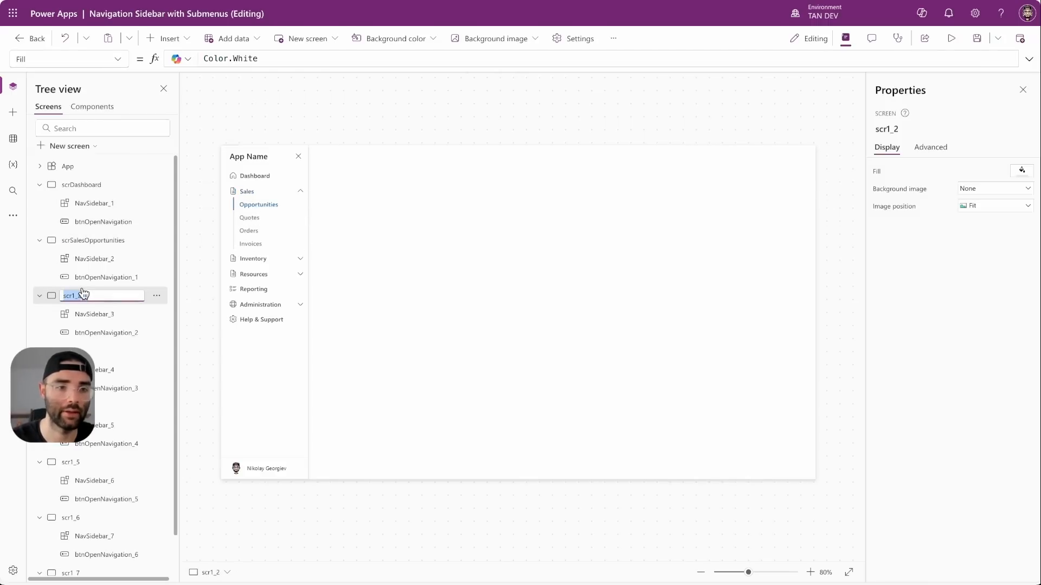
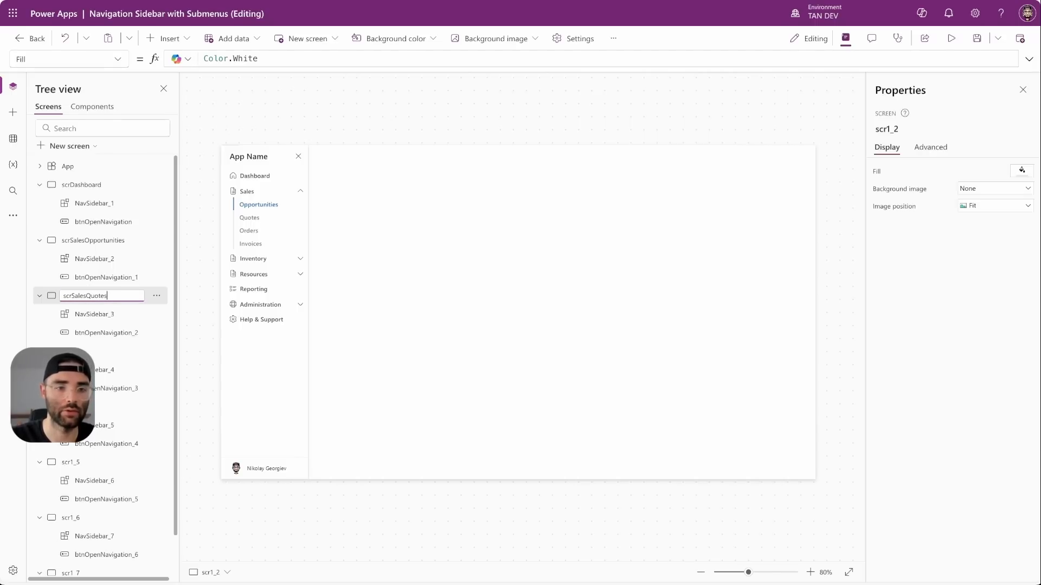
double_click(82, 350)
type("scrSalesOrders")
double_click(71, 407)
type("scr")
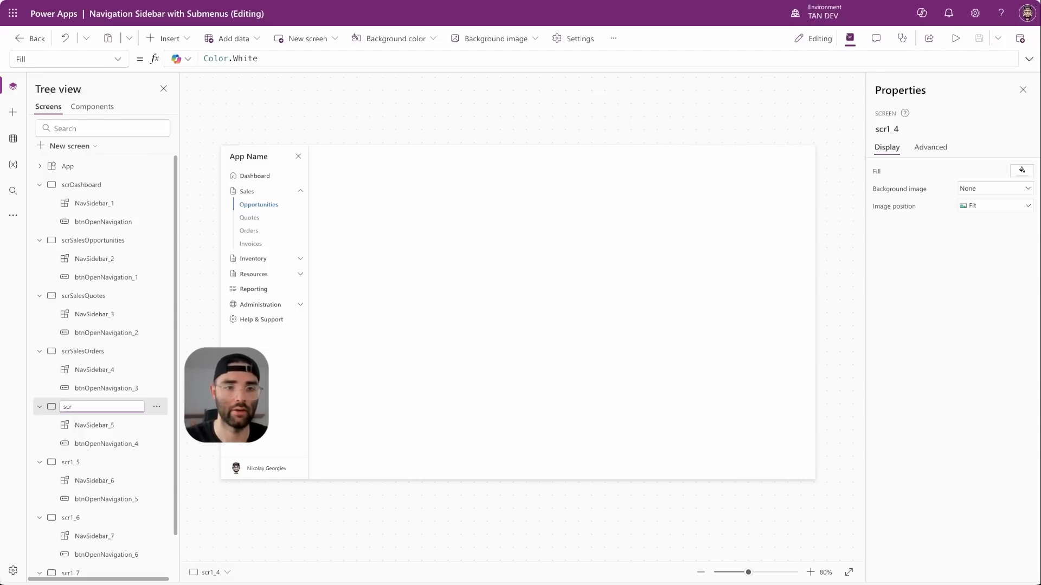
type("SalesInvoices")
key("Tab")
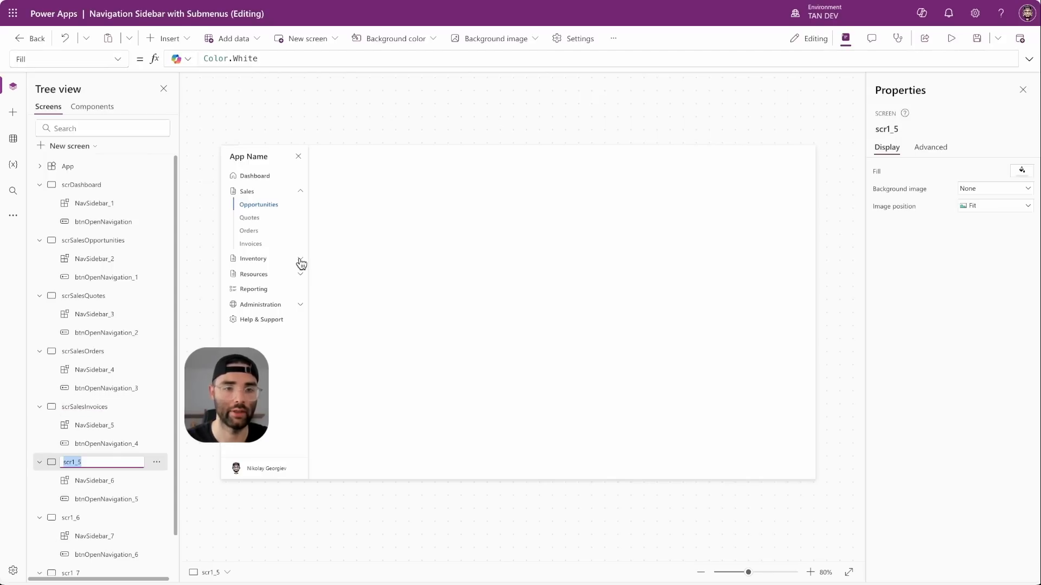
Step: Rename the screens scr1_5 and scr1_6 as scrInventoryProducts and scrInventoryStockLevels
type("scrInventoryProducts")
key("Return")
double_click(71, 517)
type("scrInventoryStockLevel")
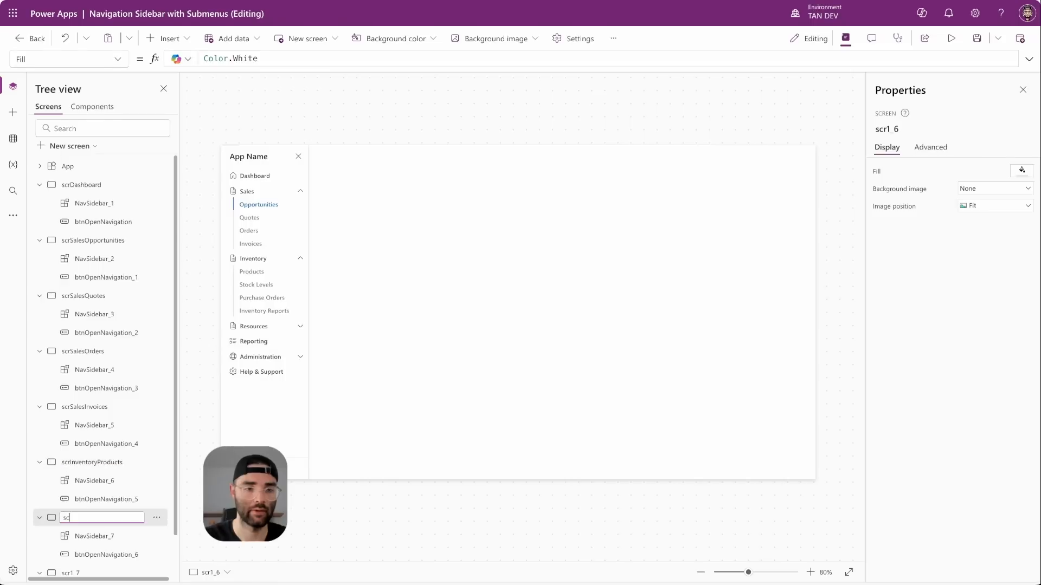
key("Return")
double_click(95, 517)
type("s")
key("Return")
Step: Rename the scr1_7 screen as scrInventoryPurchaseOrders
scroll(132, 509, "down", 1)
double_click(71, 530)
type("sc")
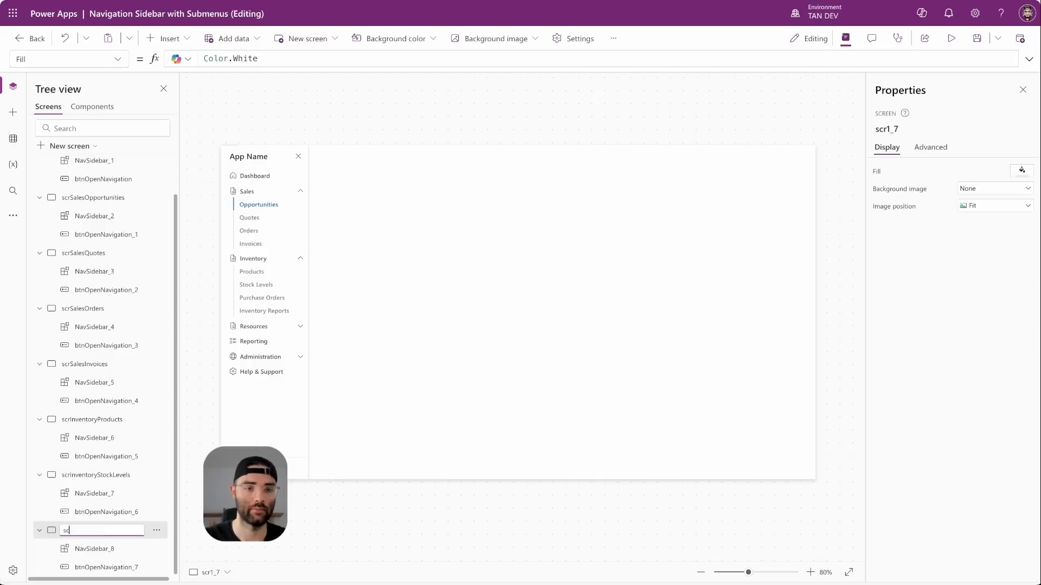
type("rInventoryPurchaseOrders")
key("Return")
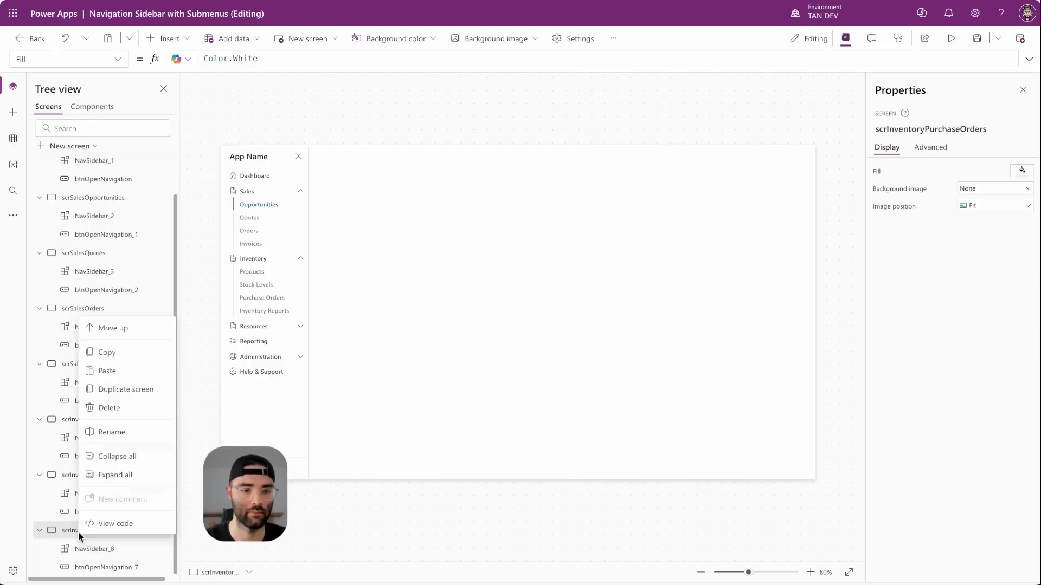
Step: Duplicate the scrInventoryPurchaseOrders screen and rename the copy as scrInventoryReports
scroll(103, 379, "down", 1)
double_click(71, 530)
type("scr")
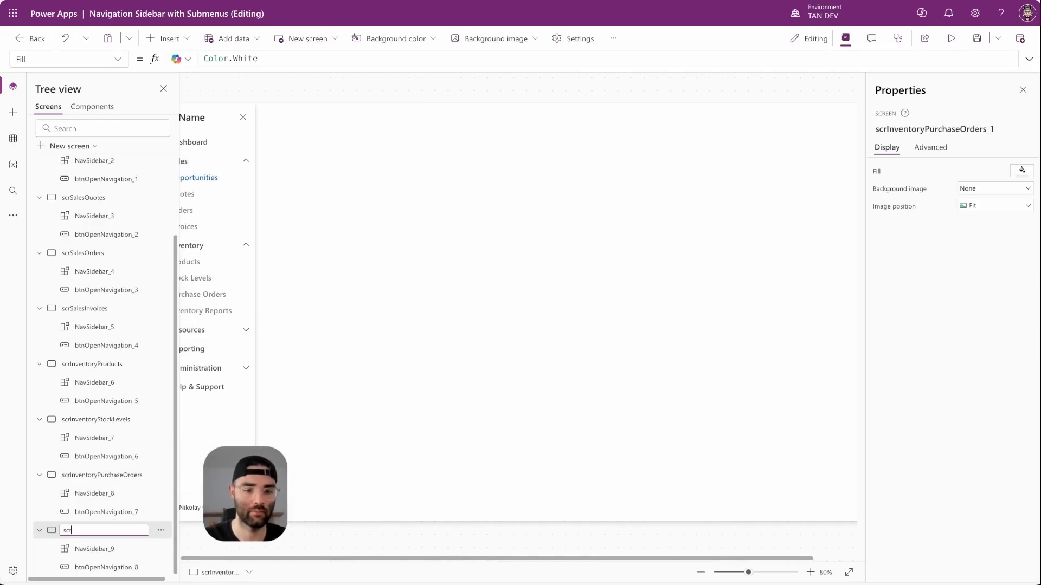
type("Inv")
type("entoryReports")
key("Return")
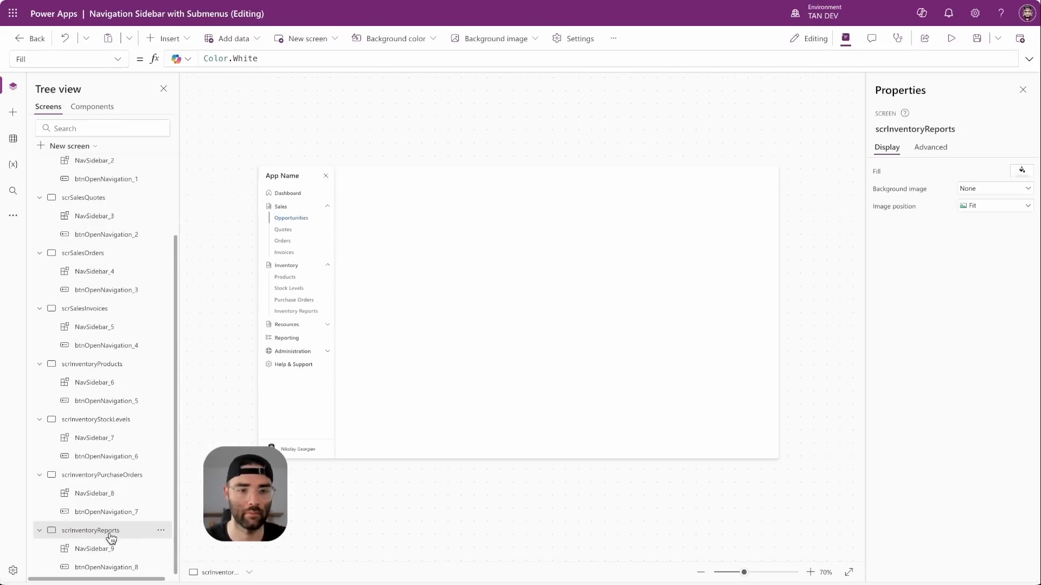
Step: Duplicate the scrInventoryReports screen five times and rename the first copy as scrResourcesDocumentation
right_click(108, 530)
left_click(147, 388)
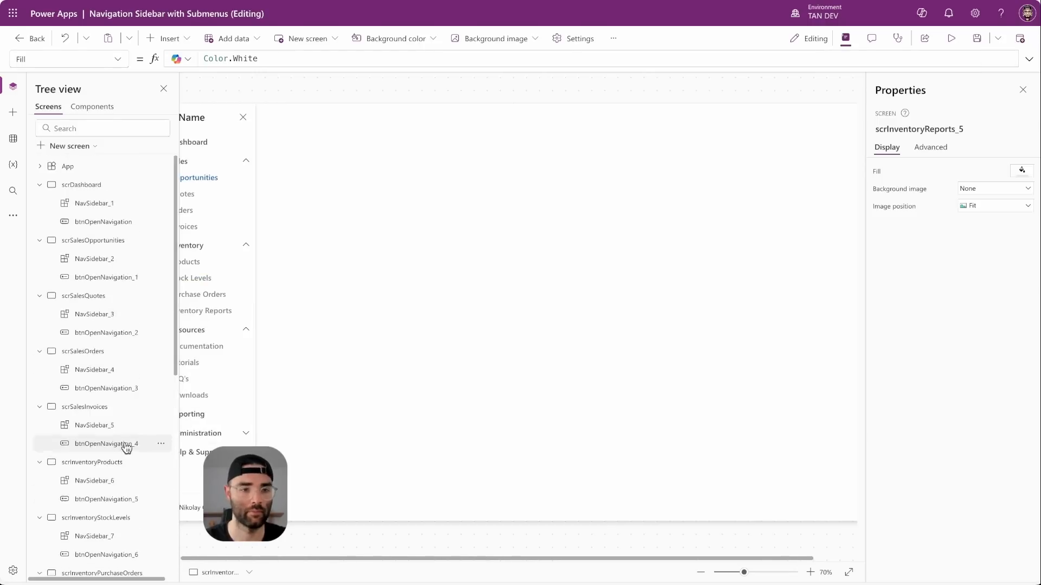
scroll(123, 441, "down", 7)
left_click(109, 423)
double_click(71, 423)
type("scrResourcesDocumentation")
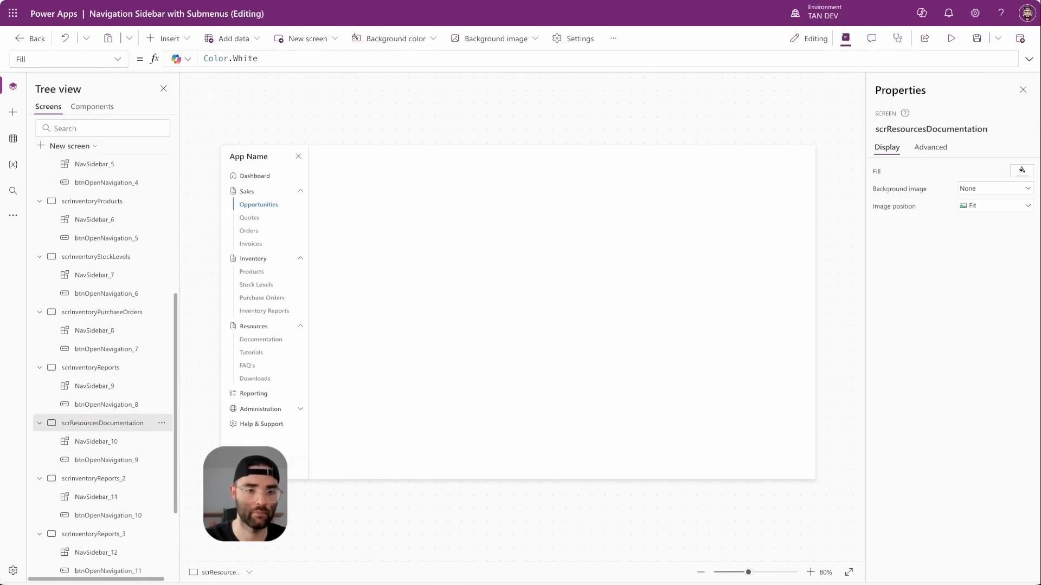
key("Return")
Step: Rename the next three scrInventoryReports copies as scrResourcesTutorials, scrResourcesFAQs and scrResourcesDownloads
double_click(71, 479)
type("scrResourcesTutorials")
key("Return")
double_click(95, 533)
type("scrResourcesFAQs")
scroll(98, 520, "down", 2)
double_click(81, 475)
type("scrResourcesDownloads")
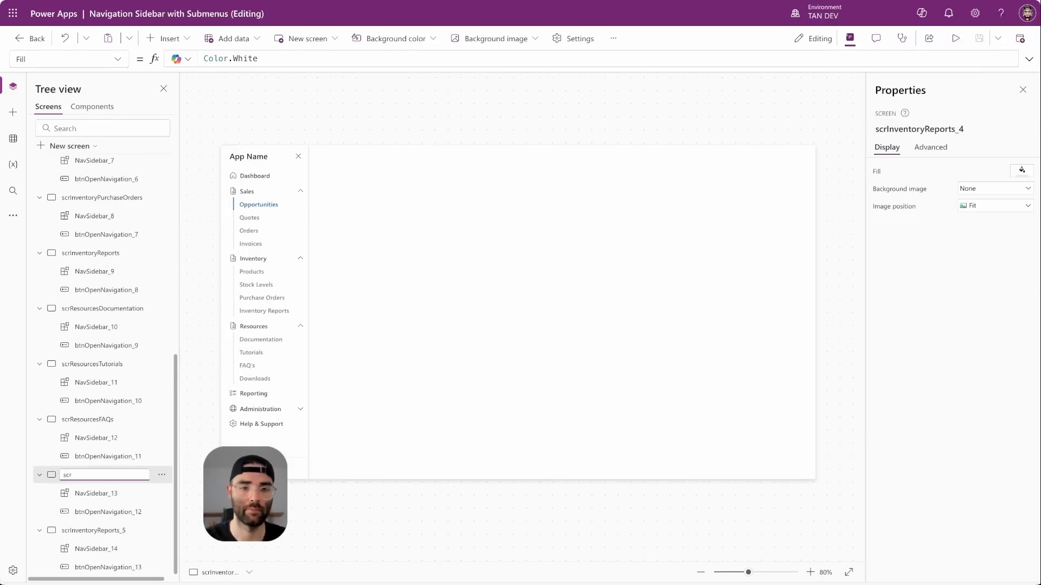
Step: Rename the last scrInventoryReports copy as scrReporting and duplicate that screen four times
double_click(87, 530)
type("scrReporting")
key("Return")
right_click(107, 530)
left_click(151, 385)
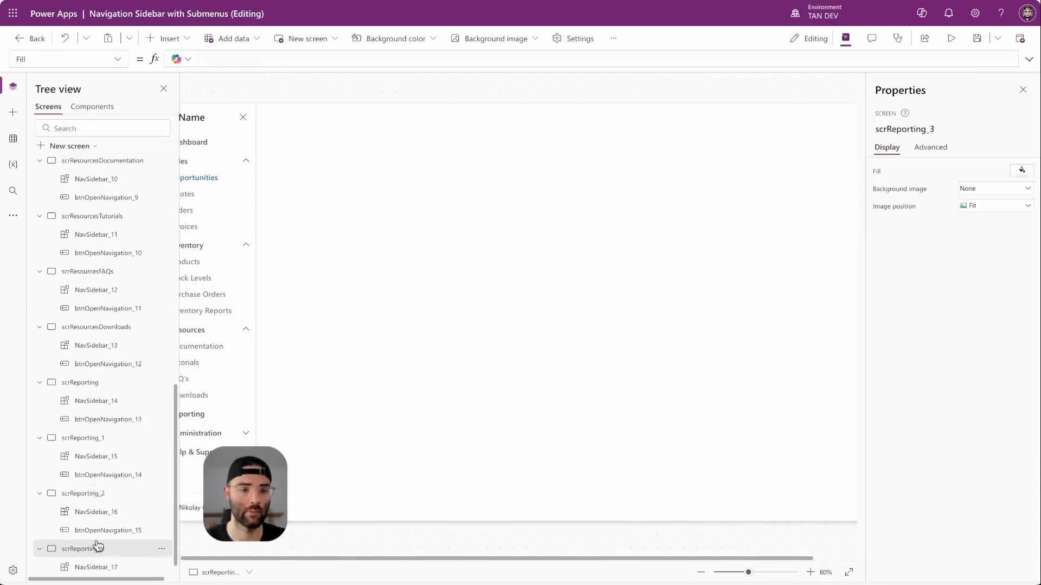
Step: Expand the Administration submenu and rename the first two scrReporting copies as scrAdministrationUserManagement and scrAdministrationRolesPermissions
left_click(98, 366)
left_click(300, 408, "alt")
double_click(81, 364)
type("scrAdministrationUserManagement")
key("Return")
double_click(87, 419)
type("scrAdministrationRolesPermissions")
key("Return")
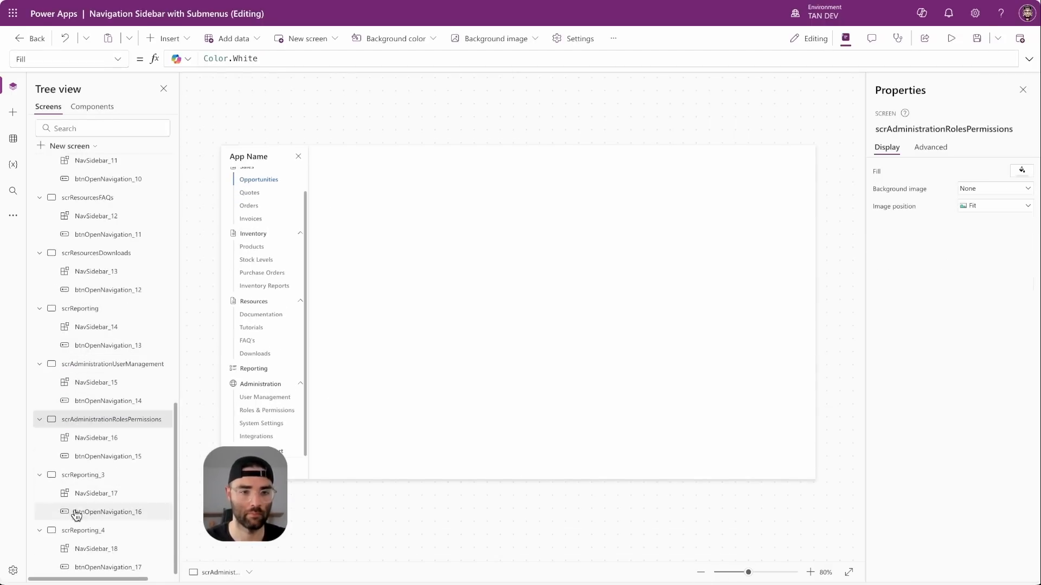
Step: Rename the remaining two scrReporting copies as scrAdministrationSystemSettings and scrAdministrationIntegrations
left_click(81, 475)
double_click(81, 475)
type("scrAdministrationSystemSettings")
key("Return")
double_click(81, 530)
type("scrAdministrationInte")
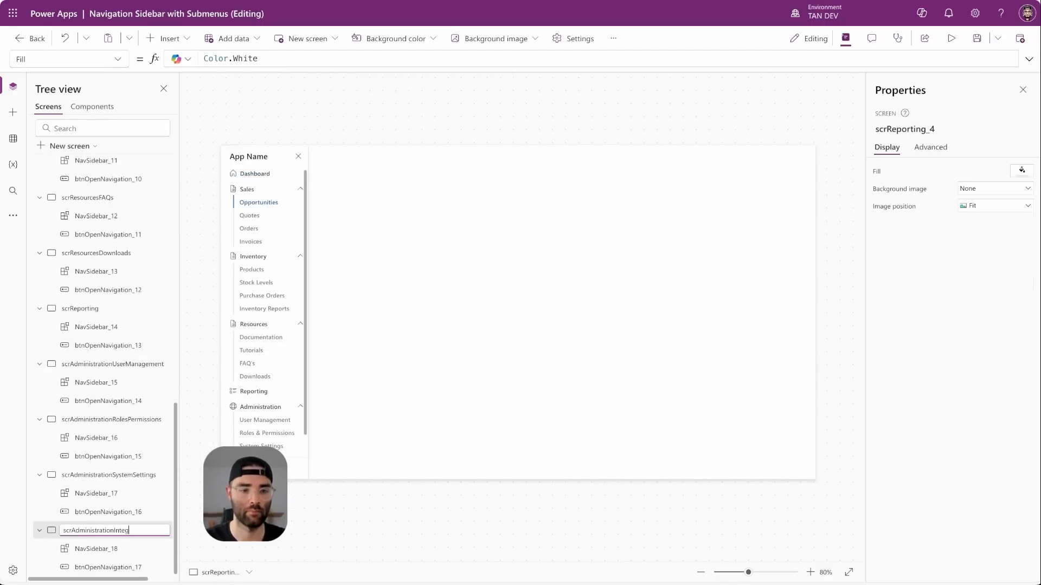
type("grations")
key("Return")
Step: Duplicate the scrAdministrationIntegrations screen and rename the copy as scrHelpSupport
right_click(97, 530)
left_click(135, 386)
double_click(81, 530)
type("scrHelpSupport")
key("Return")
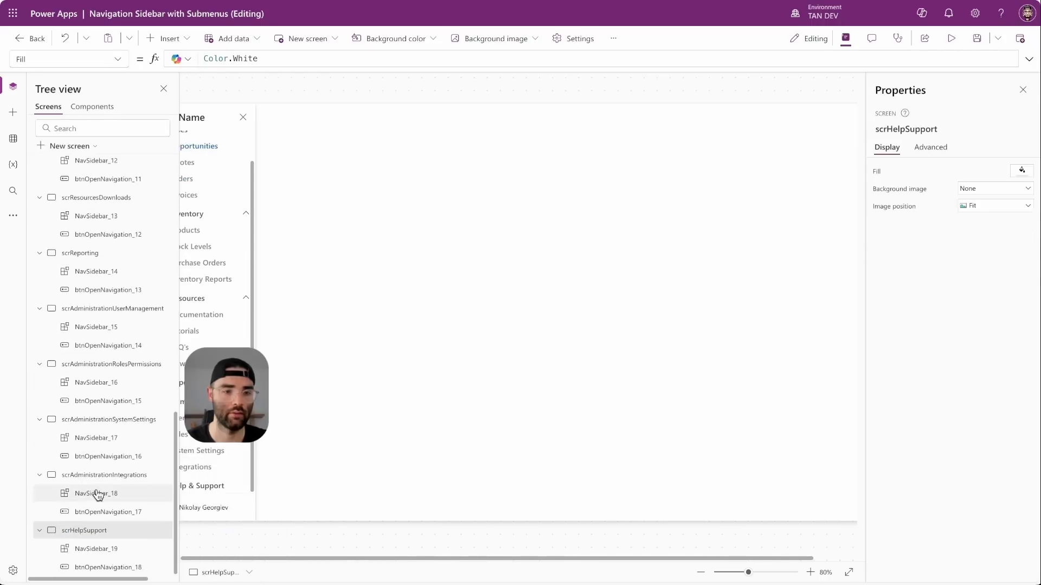
Step: Open the App object's OnStart formula in full and set the Dashboard item's Screen to scrDashboard
scroll(92, 460, "up", 15)
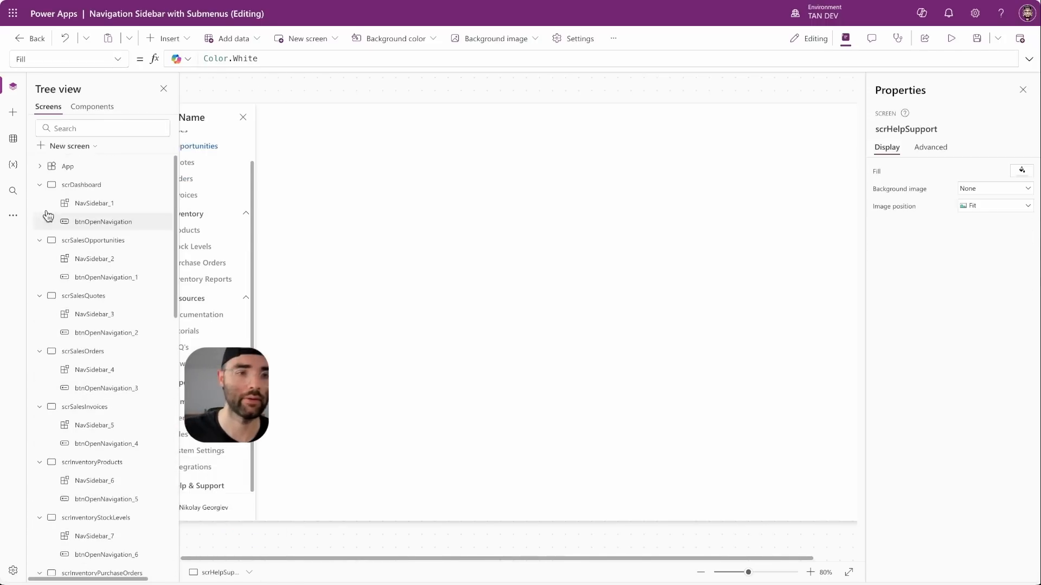
scroll(93, 221, "down", 15)
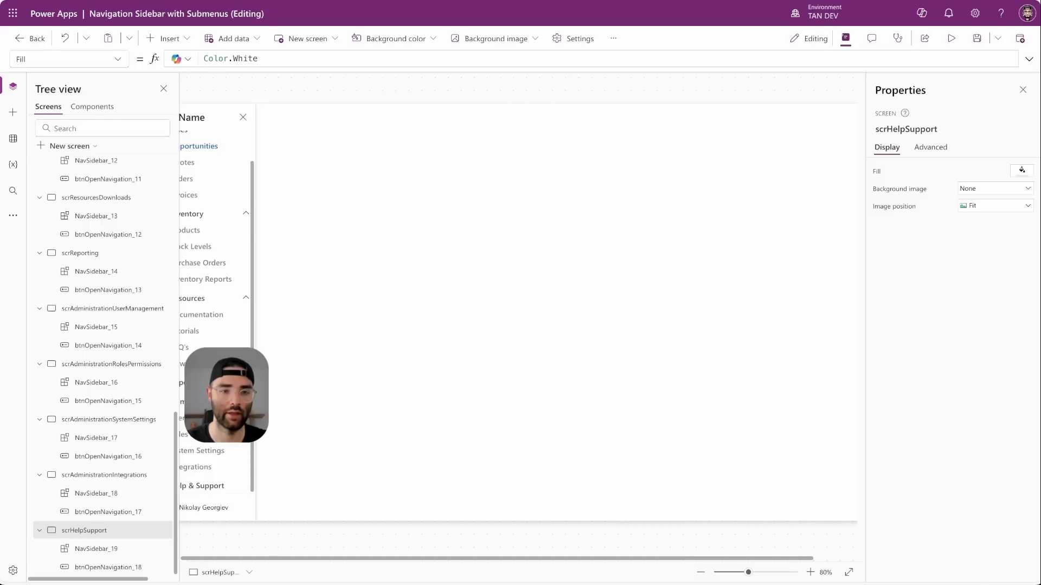
scroll(92, 217, "up", 15)
left_click(87, 186)
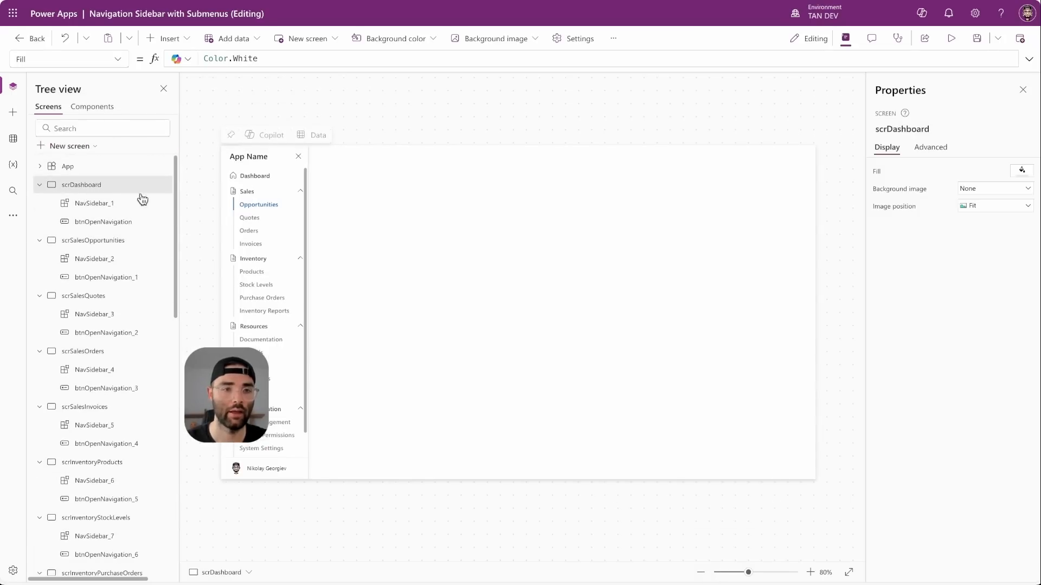
left_click(75, 166)
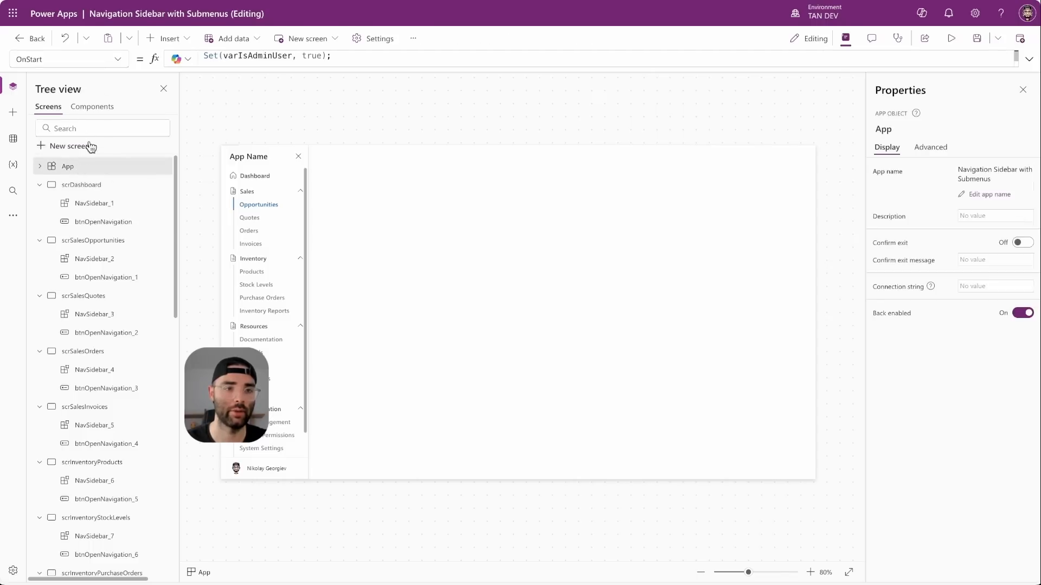
left_click(121, 60)
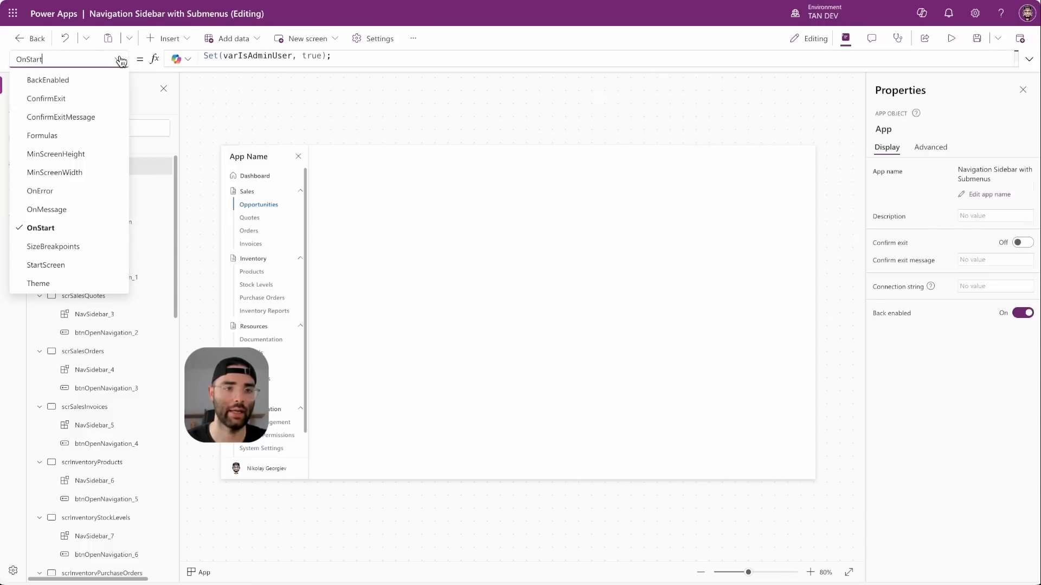
left_click(1029, 59)
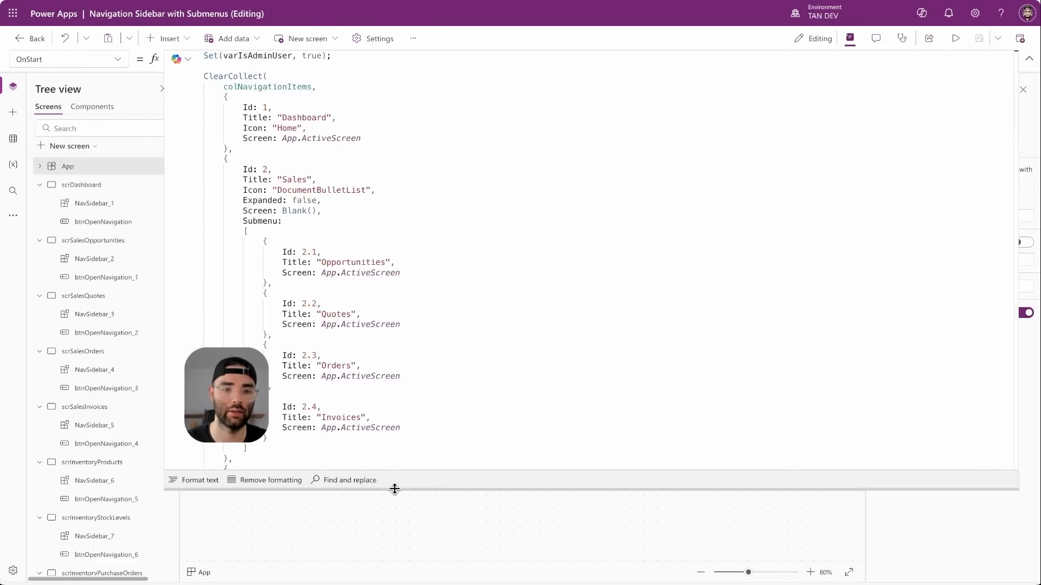
left_click_drag(392, 490, 395, 544)
left_click(328, 140)
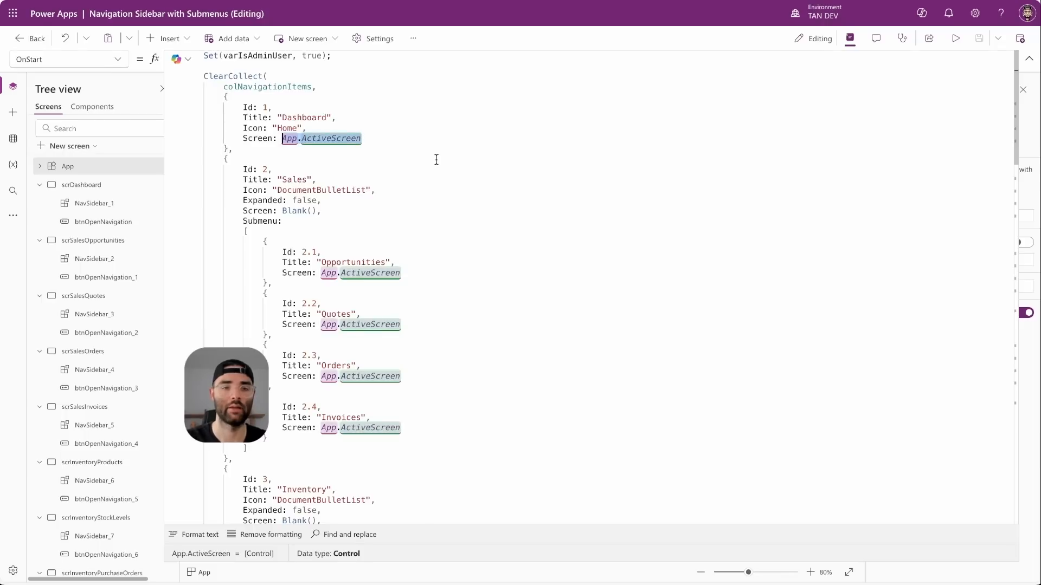
type("scrDashboard")
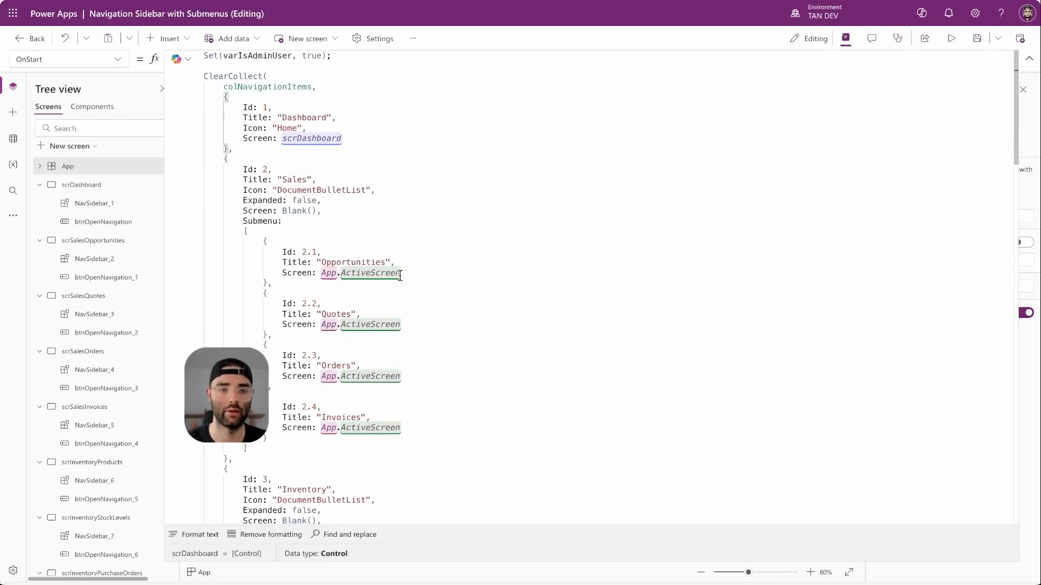
Step: Set the Screen of the Sales items Opportunities, Quotes and Orders to scrSalesOpportunities, scrSalesQuotes and scrSalesOrders
left_click_drag(399, 273, 321, 273)
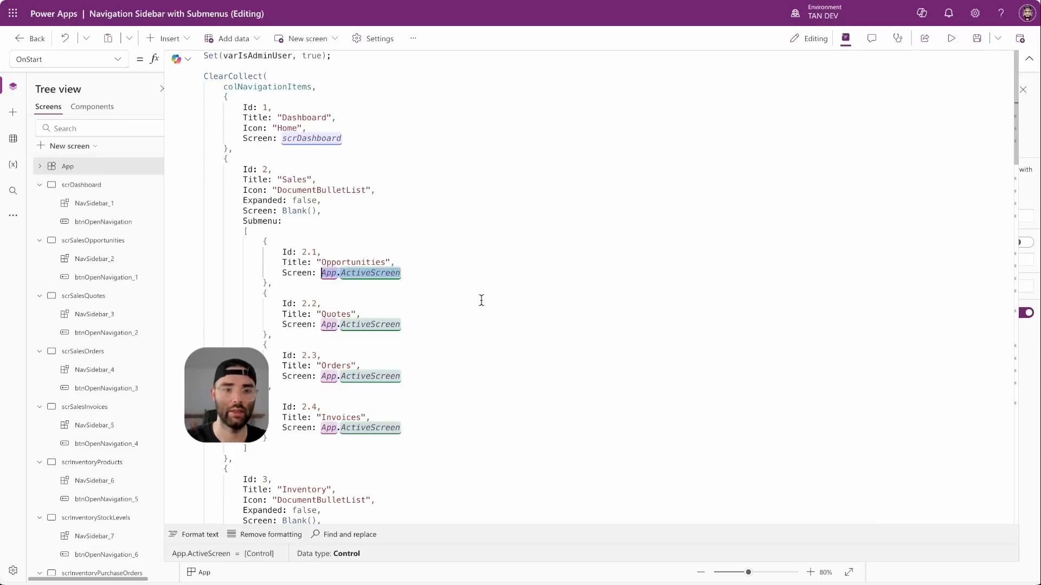
type("sales")
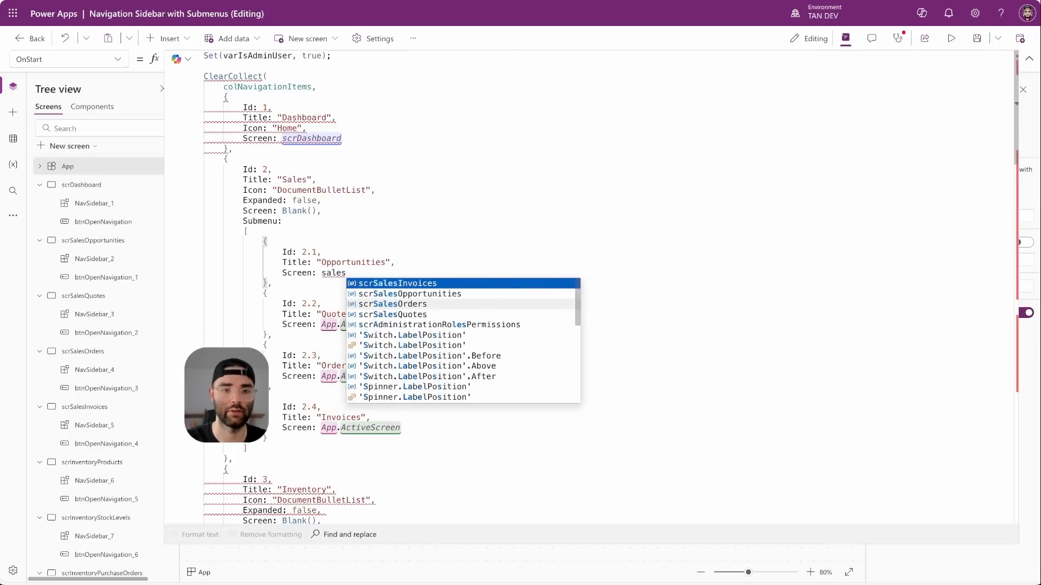
type("op")
key("Tab")
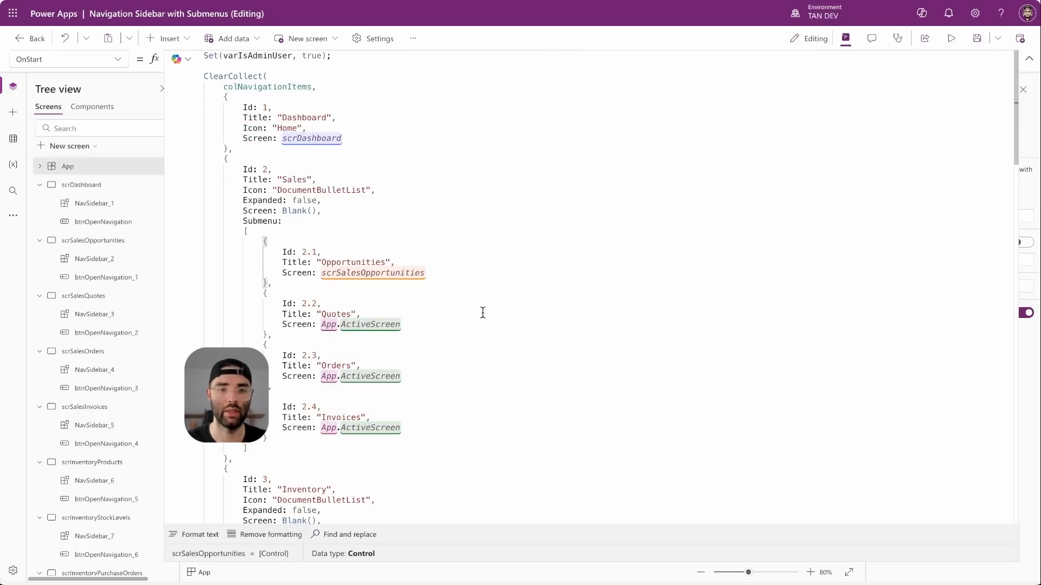
left_click_drag(404, 325, 321, 327)
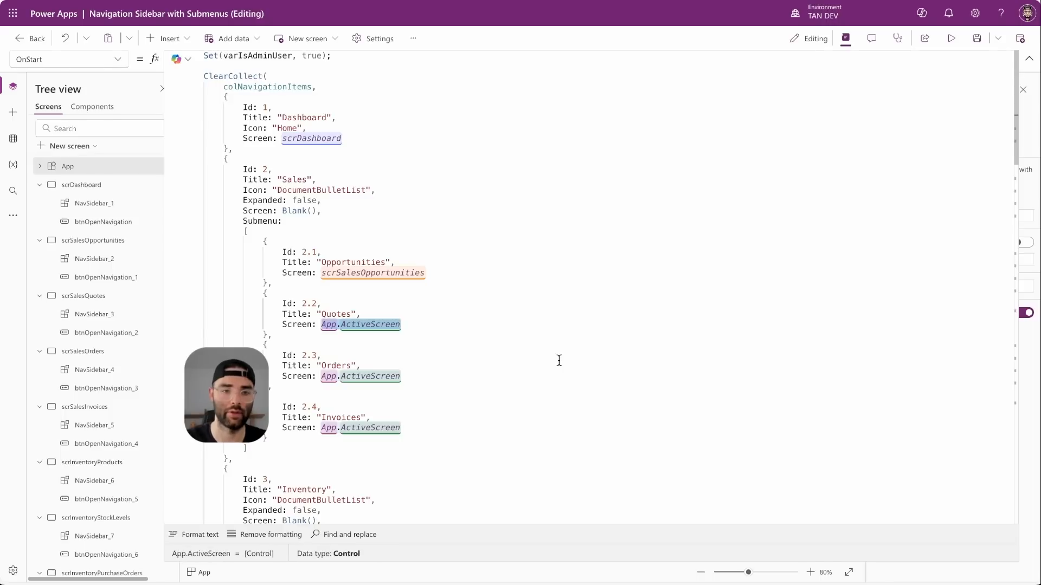
type("scrSalesQuotes")
scroll(559, 360, "down", 3)
type("scrSalesOrders")
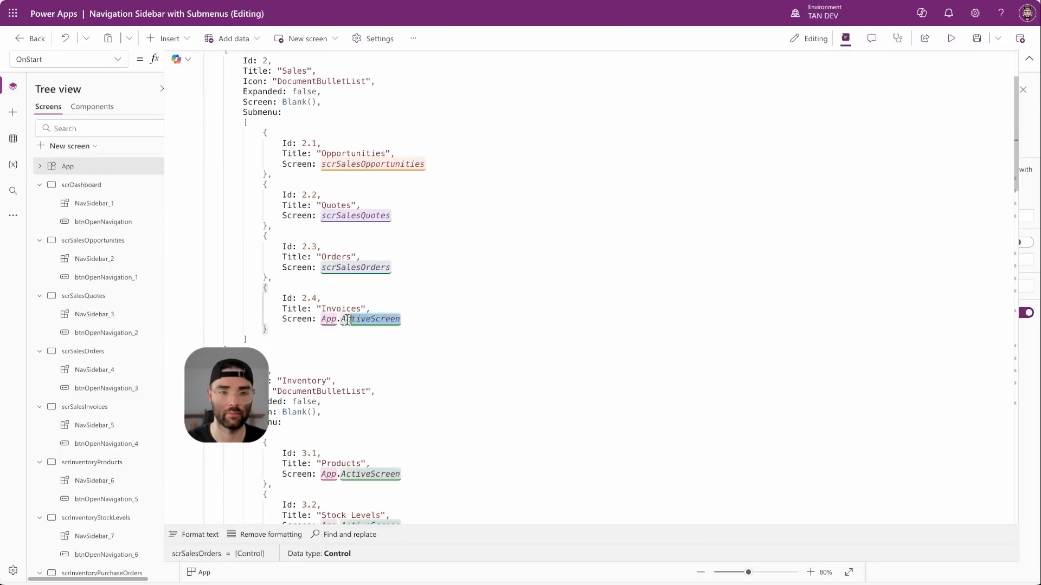
Step: Set the Invoices item's Screen to scrSalesInvoices and the Inventory items' Screens to scrInventoryProducts, scrInventoryStockLevels, scrInventoryPurchaseOrders and scrInventoryReports
scroll(560, 361, "down", 4)
type("scrSalesInvoicesscrInventoryProducts")
left_click_drag(402, 308, 321, 307)
type("scrInventoryStockLevels")
left_click_drag(400, 360, 321, 360)
type("scrInventoryPurchaseOrders")
left_click_drag(400, 412, 320, 411)
type("scrInventoryReports")
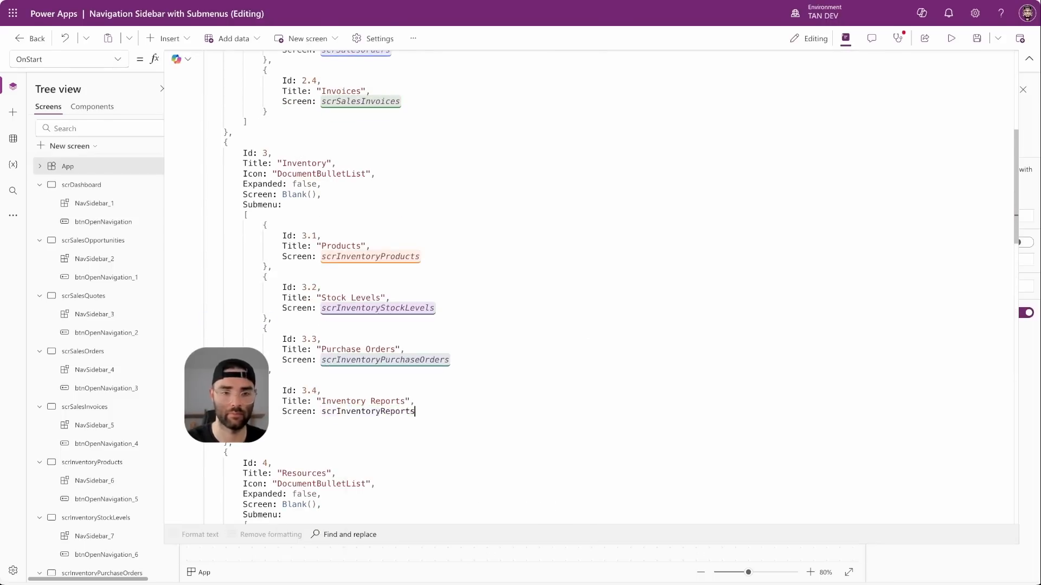
Step: Set the Screens of the four Resources items to scrResourcesDocumentation, scrResourcesTutorials, scrResourcesFAQs and scrResourcesDownloads
scroll(559, 360, "down", 6)
type("scrResourcesDocumentation }, { Id: 4.2, Title: \"Tutorials\", Screen: scrResourcesTutorials")
left_click_drag(400, 344, 321, 344)
type("scrResourcesFAQs")
left_click_drag(400, 395, 321, 395)
type("scrResourcesDownloads")
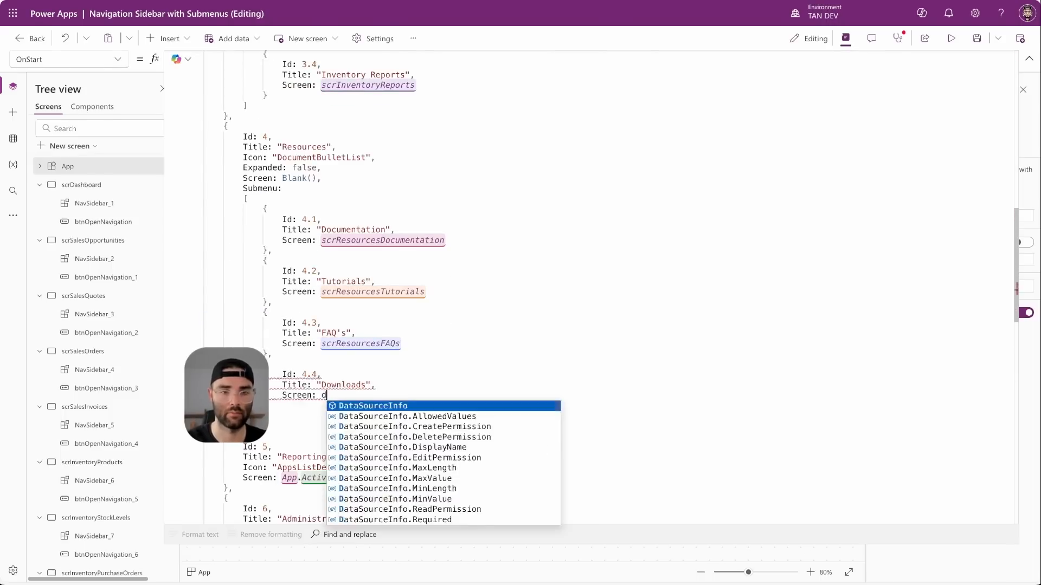
Step: Set the Screens of Reporting, User Management and Roles & Permissions to scrReporting, scrAdministrationUserManagement and scrAdministrationRolesPermissions
scroll(559, 361, "down", 4)
left_click_drag(362, 260, 281, 260)
type("scrReporting")
left_click_drag(400, 405, 321, 405)
type("scrAdministrationUserManagement")
left_click_drag(400, 457, 321, 456)
type("scrAdministrationRolesPermissions")
Step: Set the Screens of System Settings, Integrations and Help & Support to scrAdministrationSystemSettings, scrAdministrationIntegrations and scrHelpSupport
scroll(407, 433, "down", 4)
type("scrAdministrationSystemSettingsscrAdministrationIntegrationsscrHelpSupport")
left_click(351, 441)
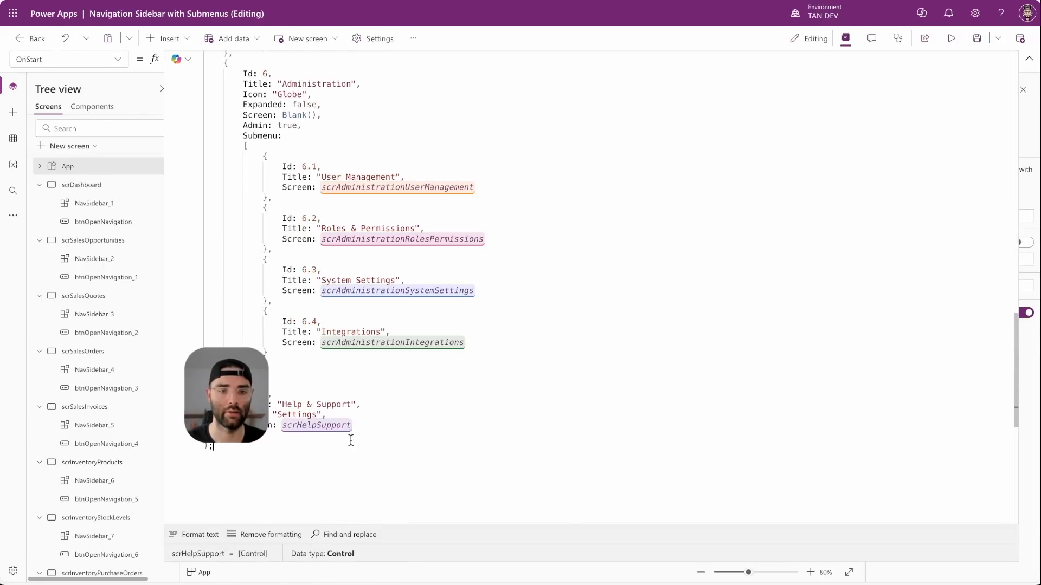
scroll(371, 420, "up", 15)
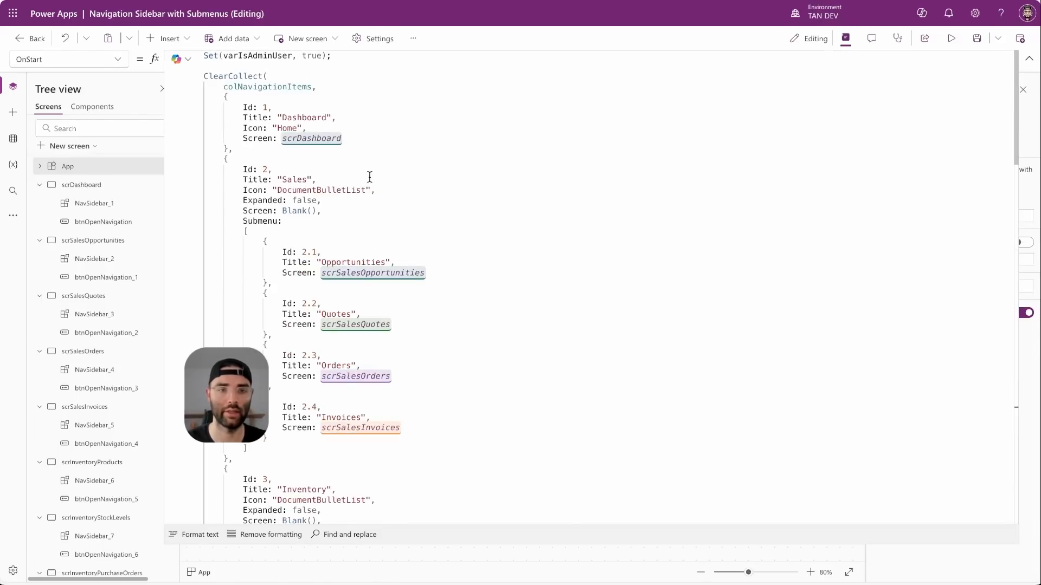
Step: Run the App's OnStart and open the navigation sidebar on scrDashboard
left_click(1029, 58)
right_click(90, 170)
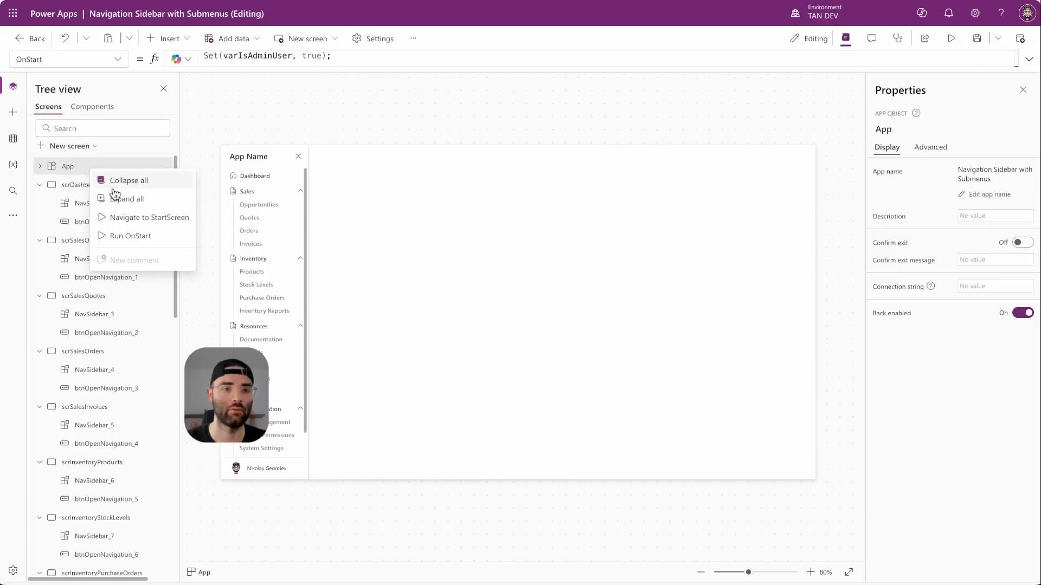
left_click(146, 237)
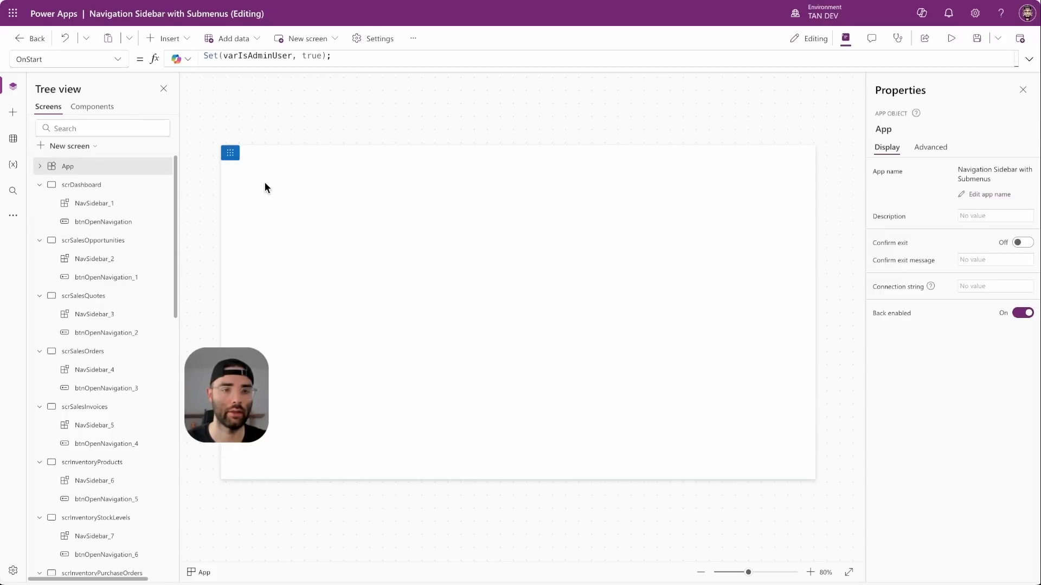
left_click(230, 154, "alt")
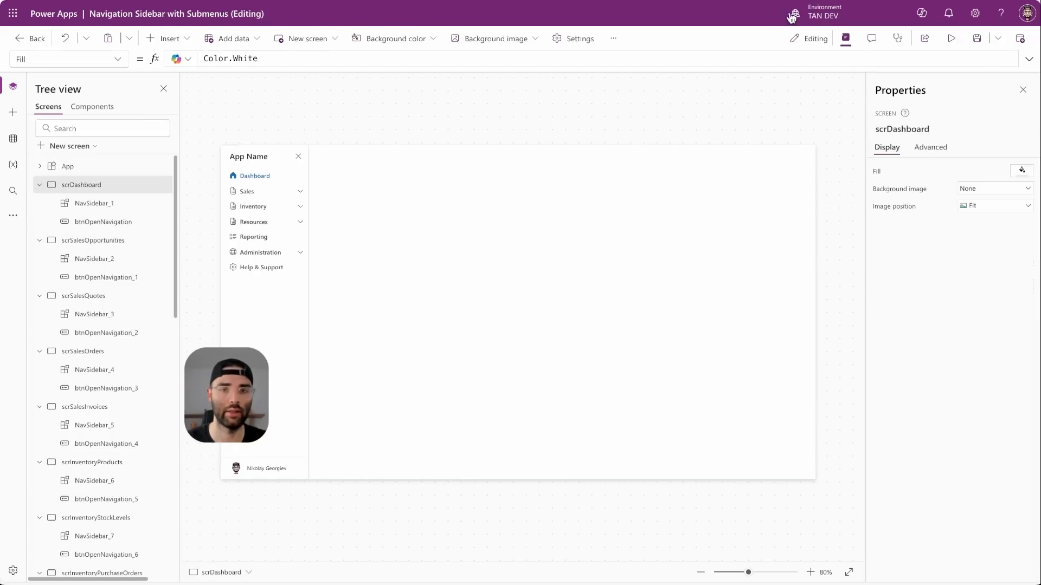
Step: Preview the app, navigate to Opportunities under Sales, and reopen the sidebar on that screen
left_click(951, 38)
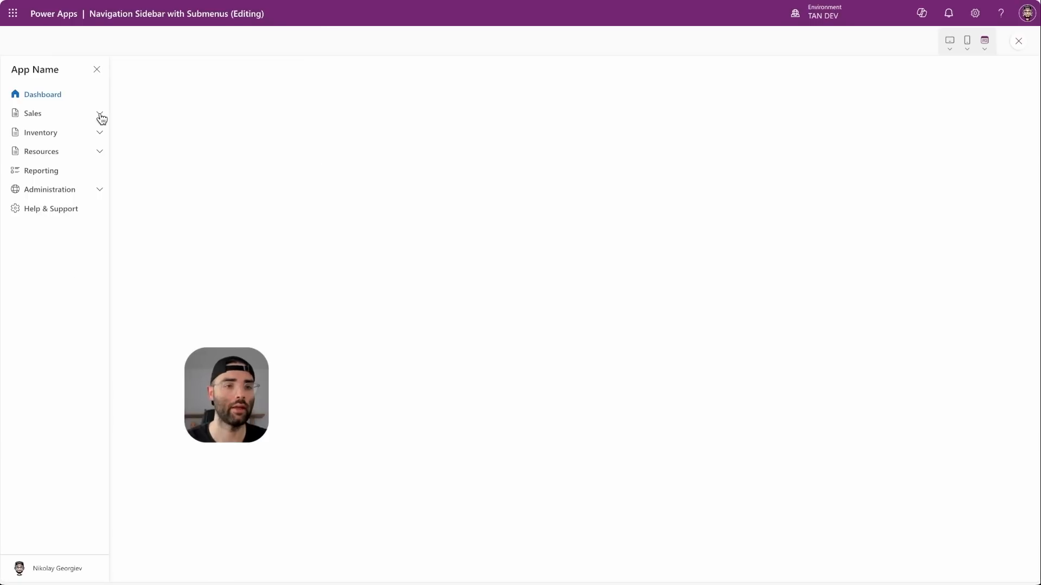
left_click(100, 115)
left_click(41, 132)
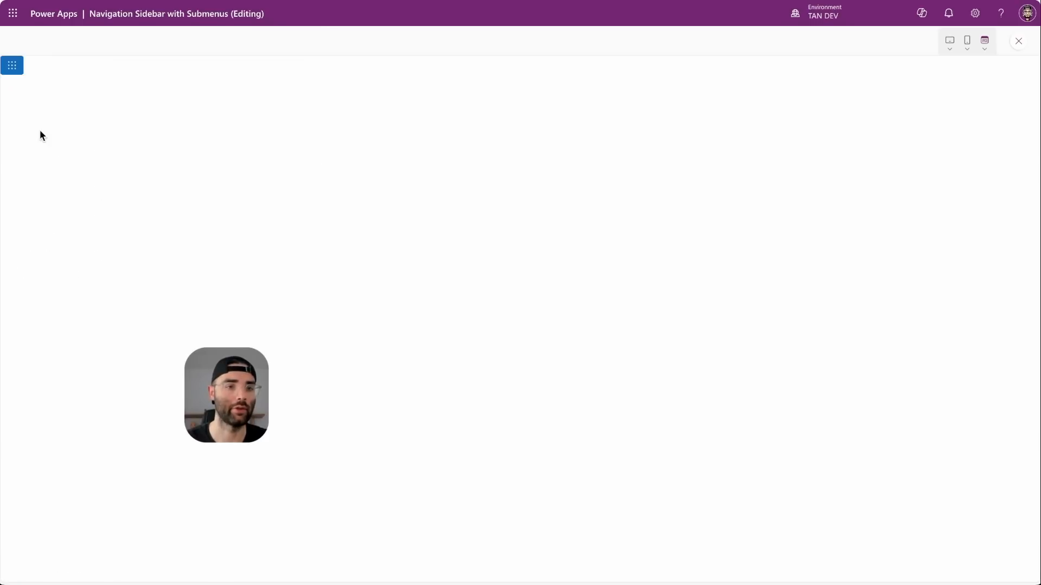
left_click(12, 65)
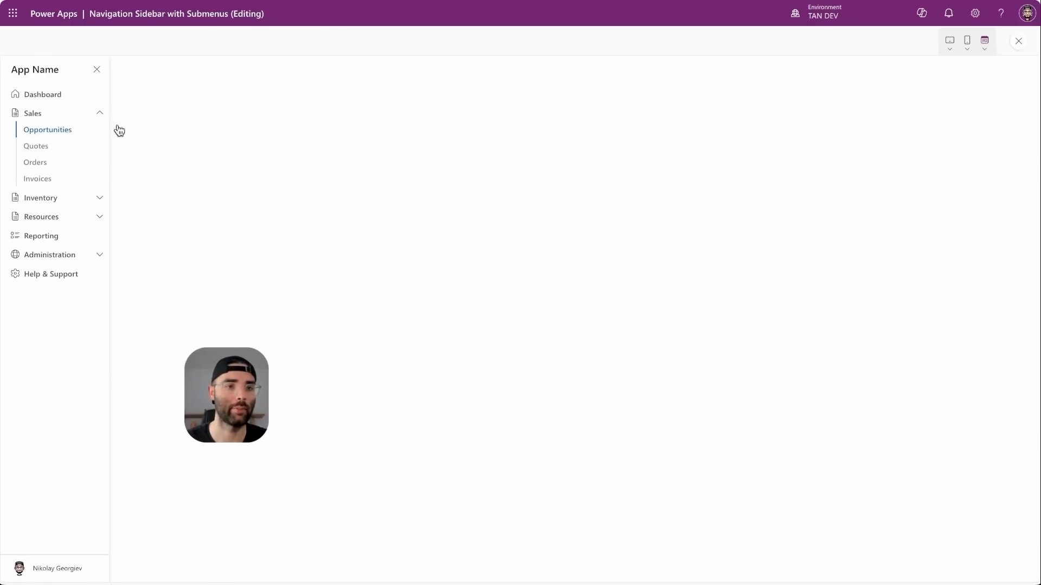
left_click(1019, 42)
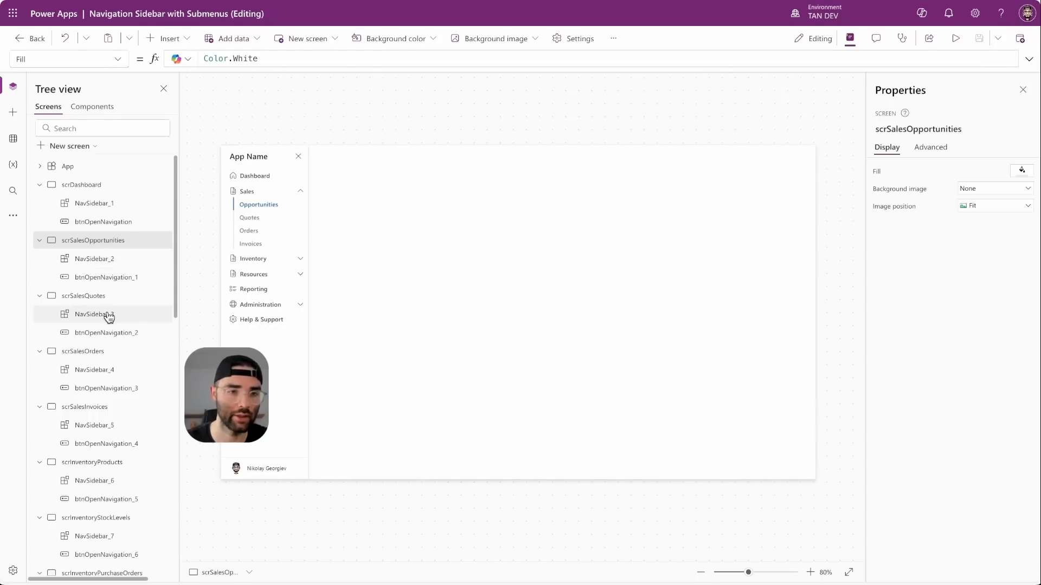
Step: Test the sidebar on scrSalesQuotes by opening it, navigating to Orders, and reopening it there
left_click(139, 296)
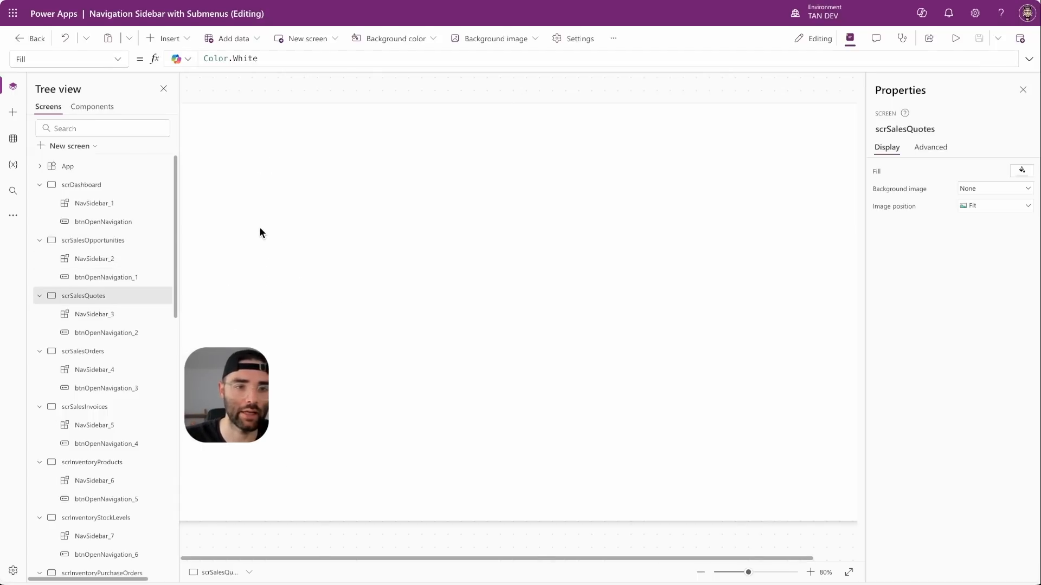
left_click(701, 572)
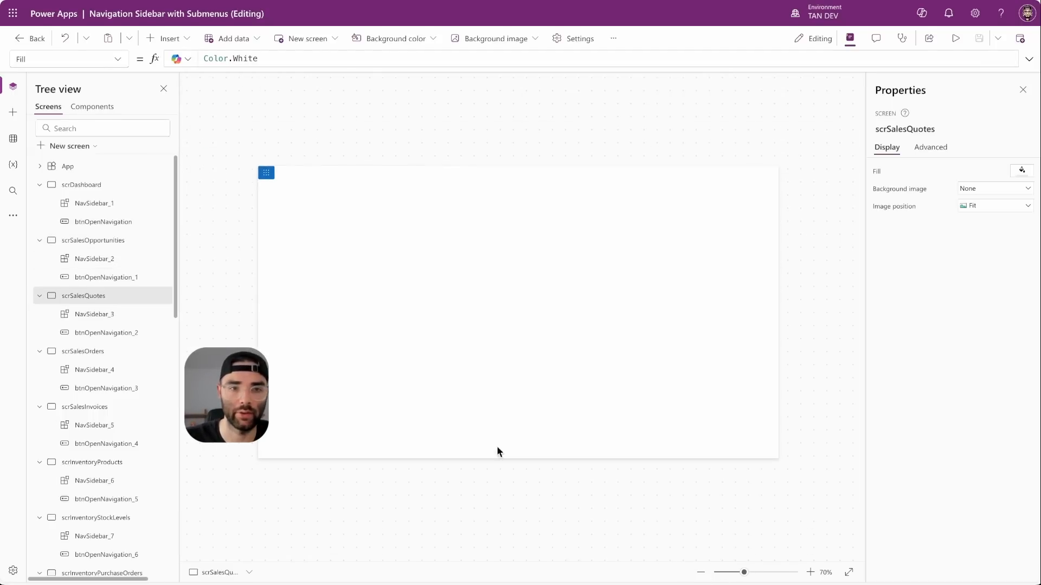
left_click(265, 174, "alt")
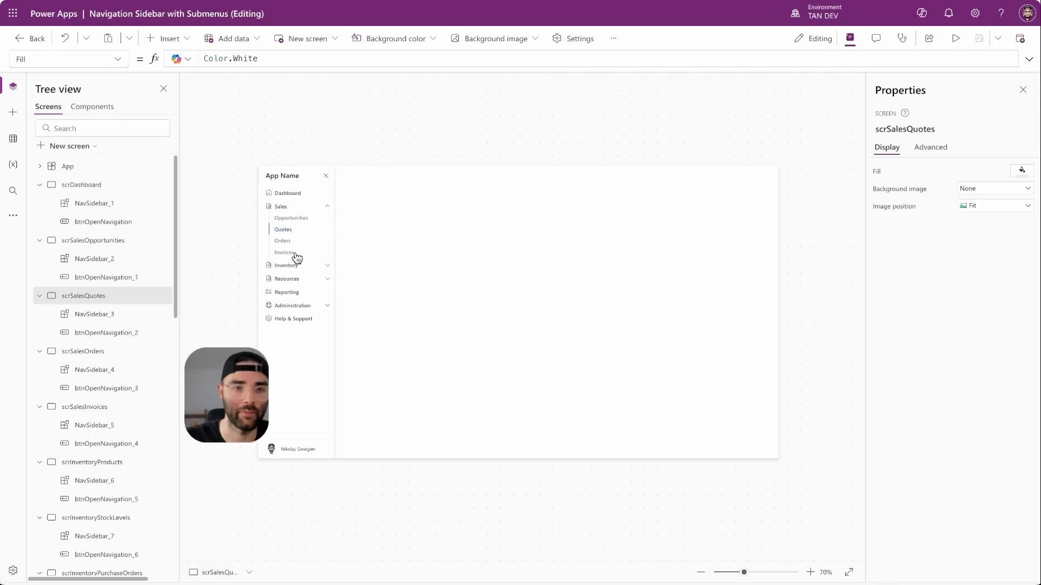
left_click(293, 244, "alt")
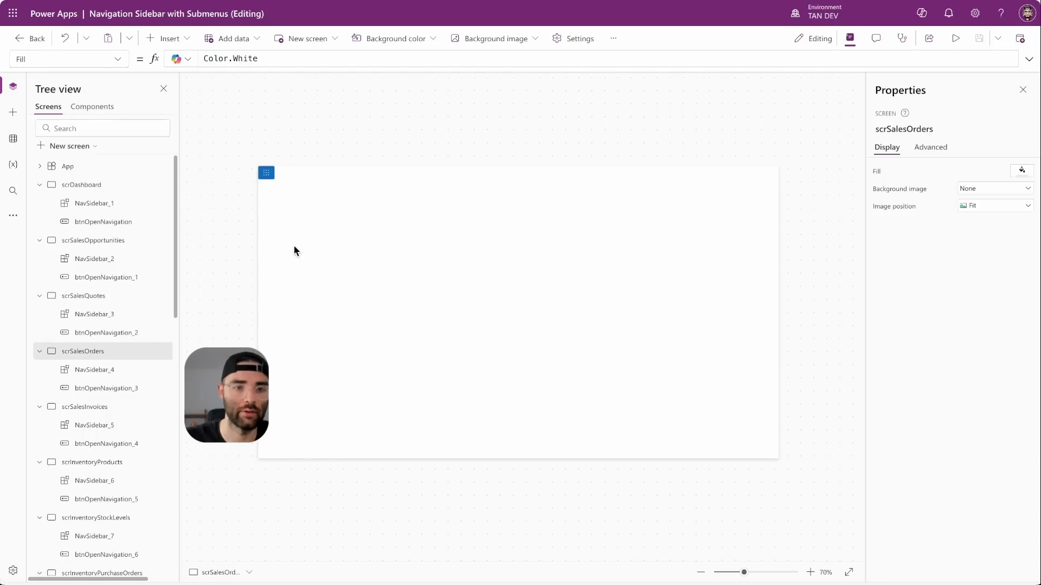
left_click(266, 174, "alt")
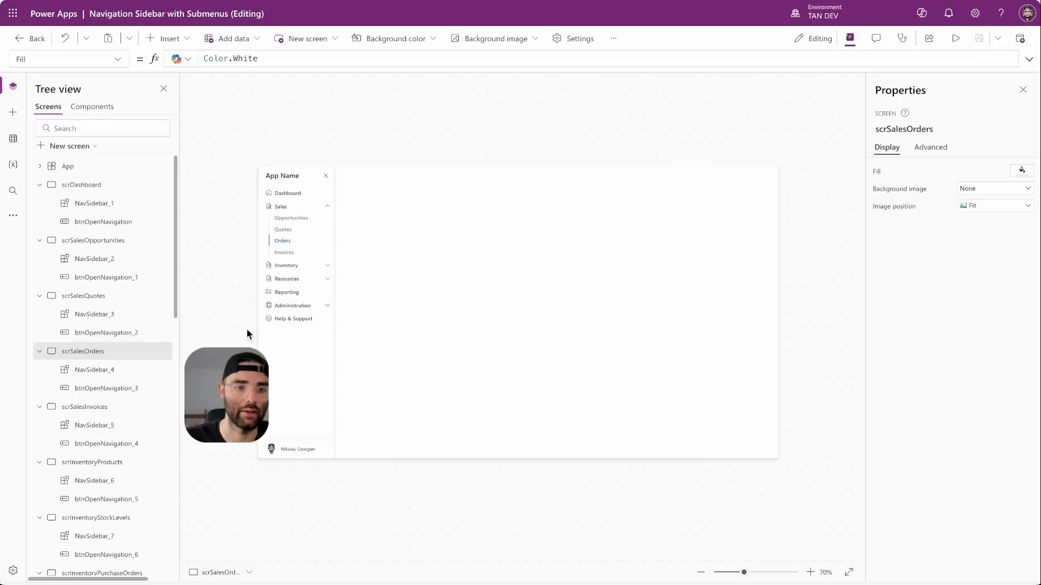
Step: Expand Resources in the sidebar, navigate to Tutorials, and reopen the sidebar on scrResourcesTutorials
left_click(296, 280, "alt")
left_click(291, 315, "alt")
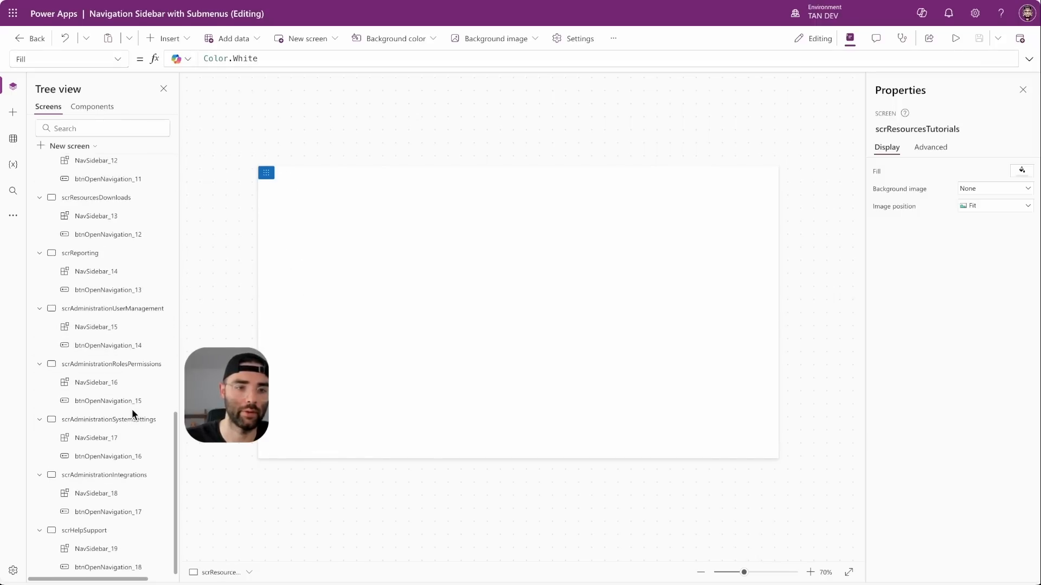
scroll(114, 318, "up", 5)
scroll(119, 316, "up", 1)
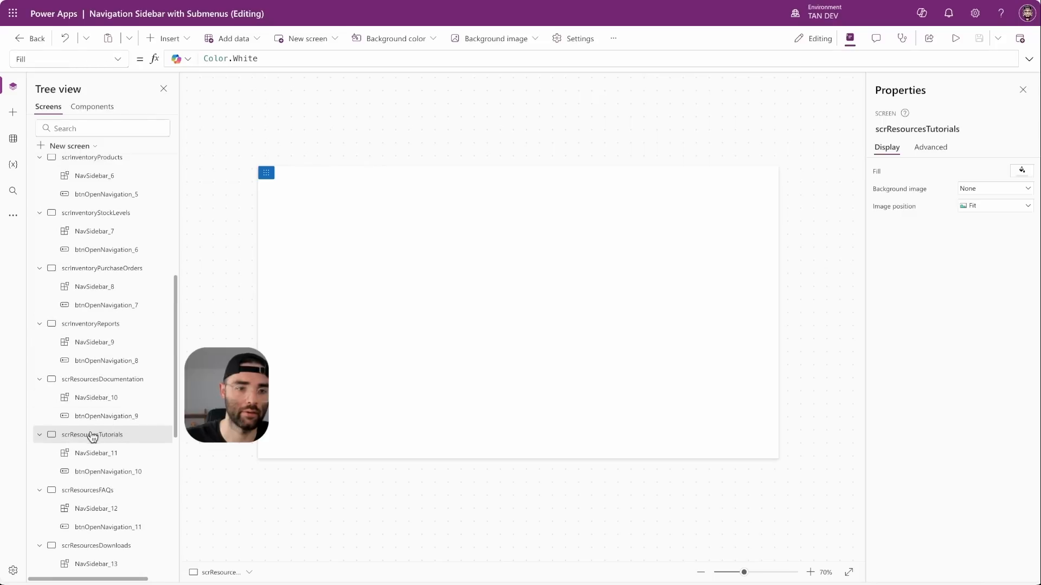
left_click(265, 174, "alt")
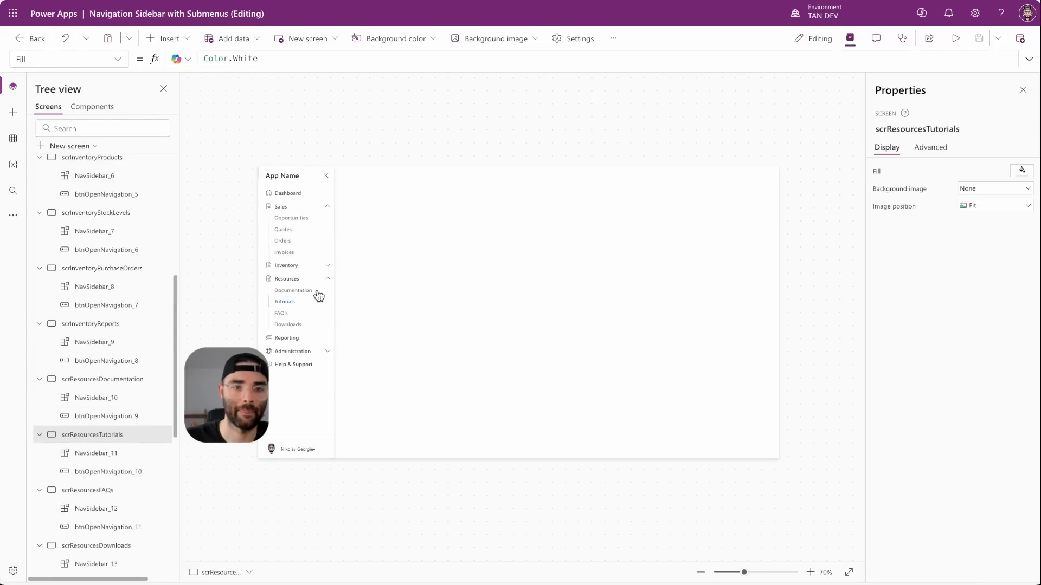
Step: Navigate to Reporting from the sidebar, reopen the sidebar on scrReporting, and preview the app
left_click(293, 338, "alt")
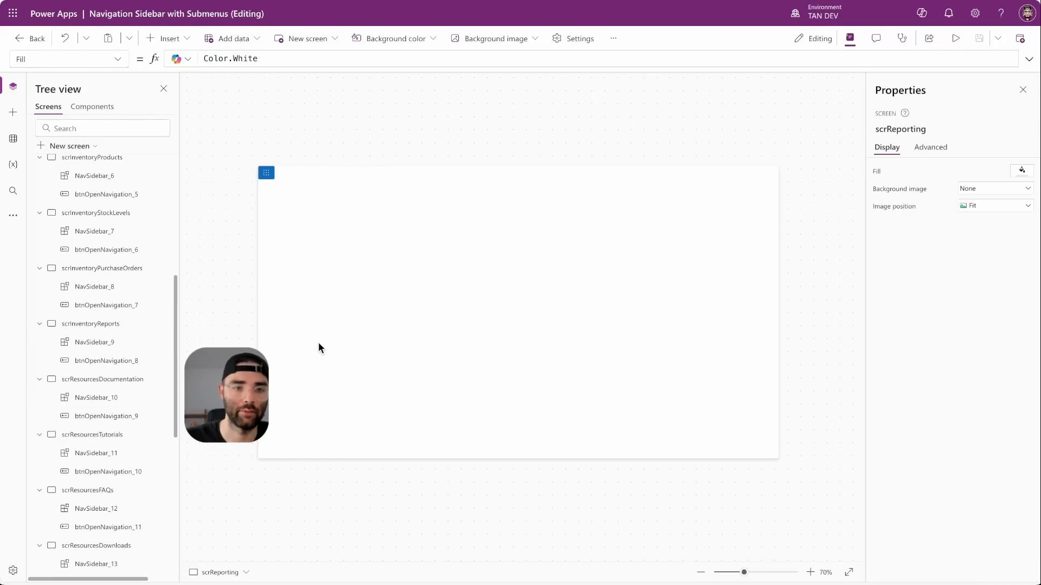
left_click(262, 172, "alt")
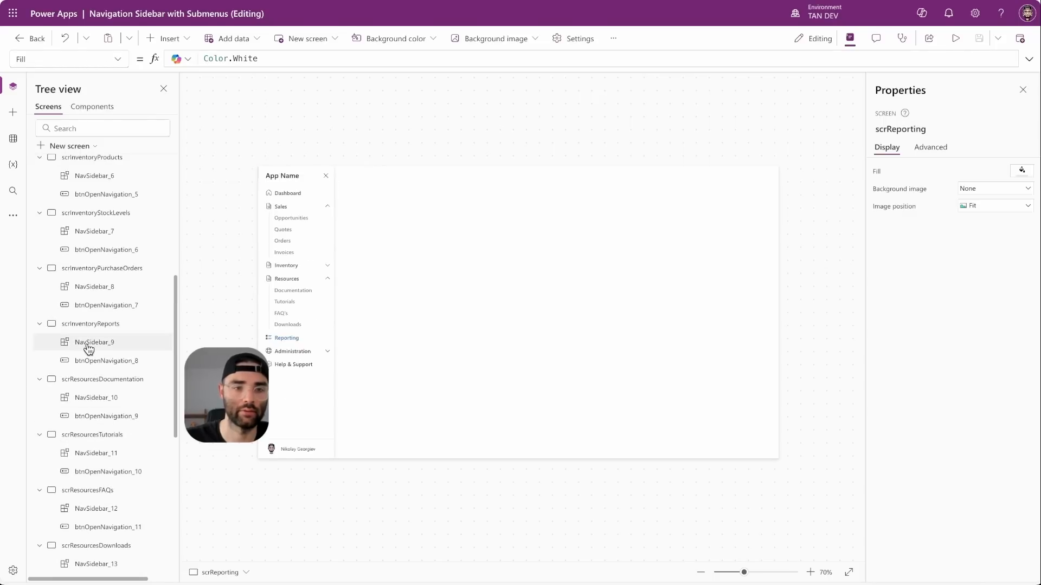
scroll(88, 347, "down", 5)
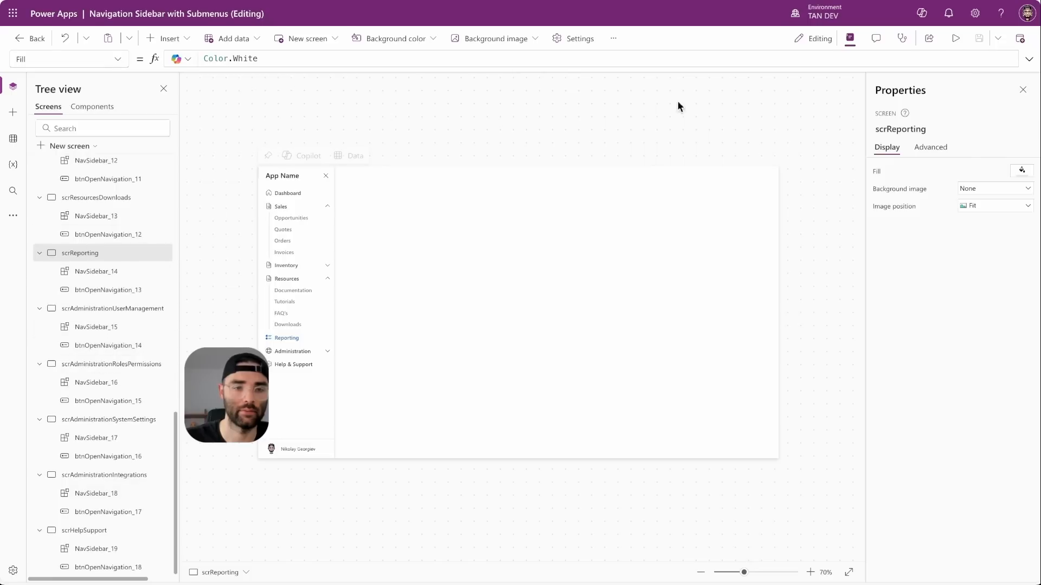
left_click(956, 37)
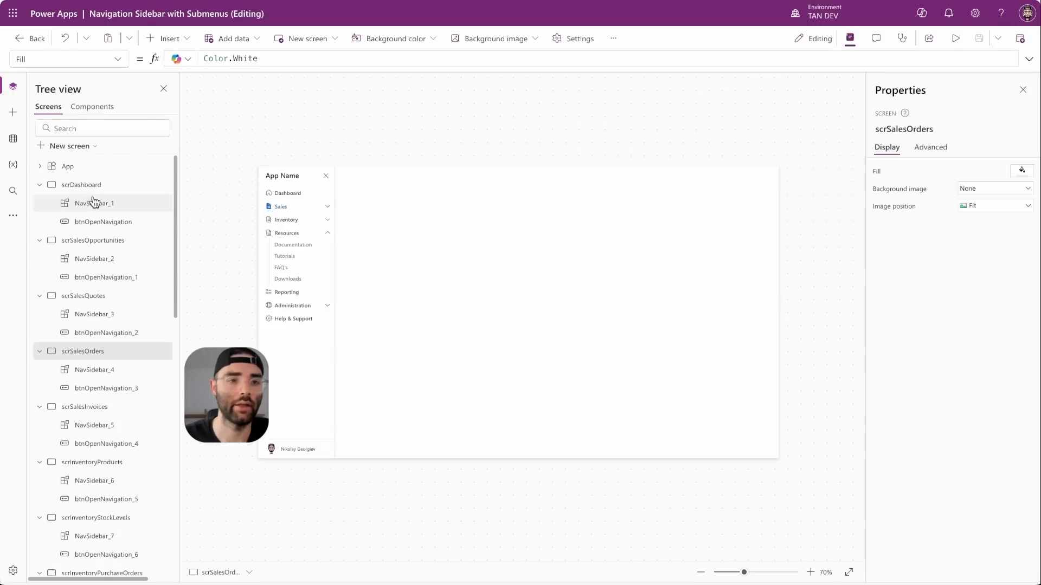
Step: Add Set(varSelectedMenuId, 1); to the App's OnStart formula, below the varIsAdminUser line
left_click(73, 169)
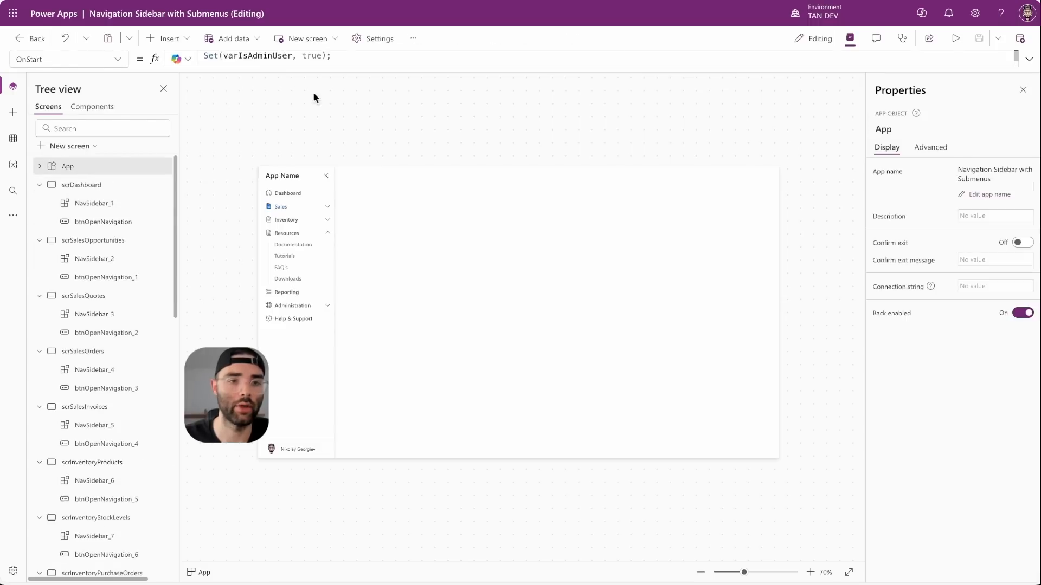
left_click(1029, 59)
left_click(442, 60)
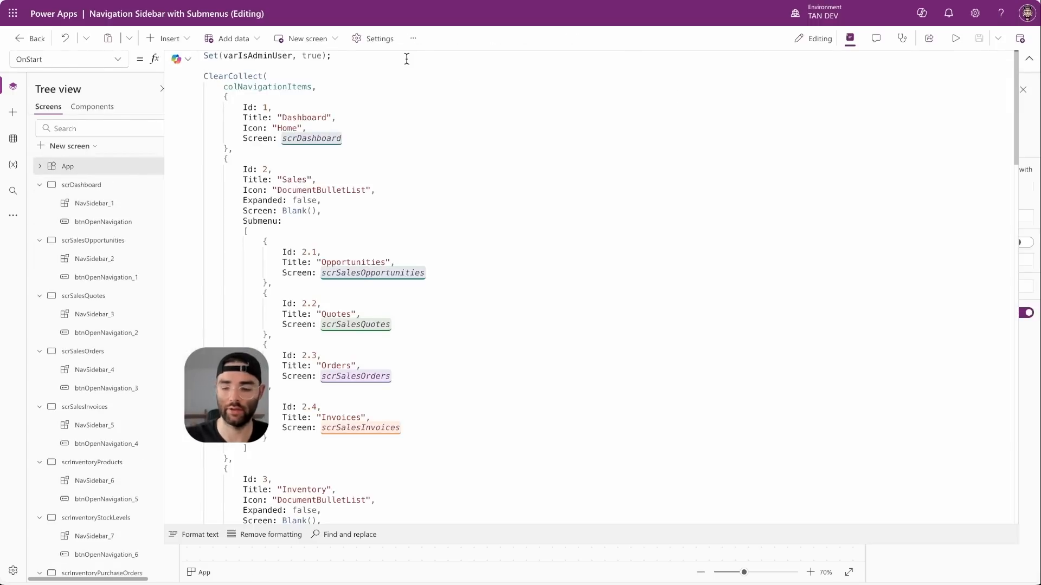
key("Return")
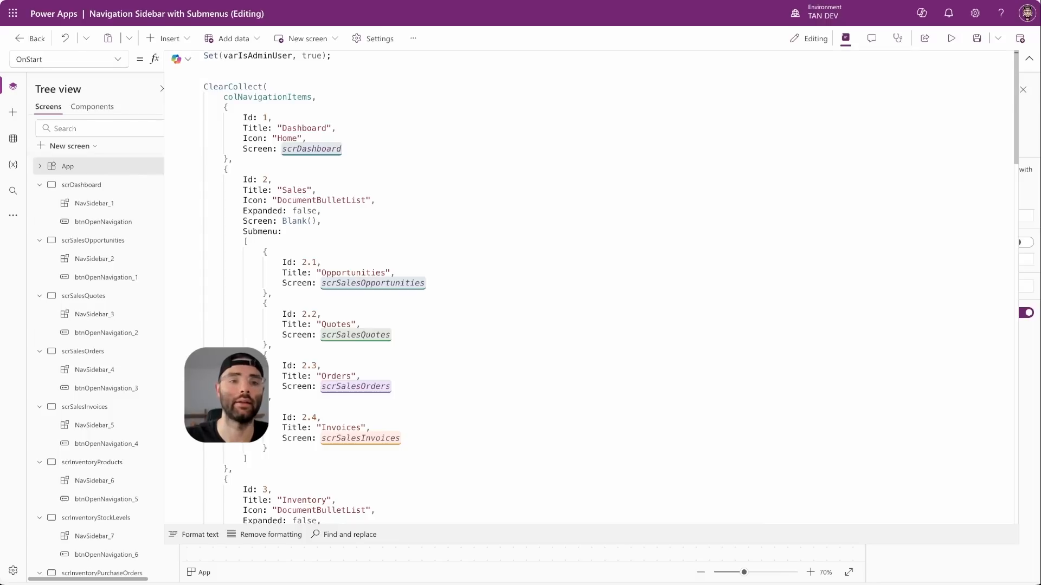
type("Set")
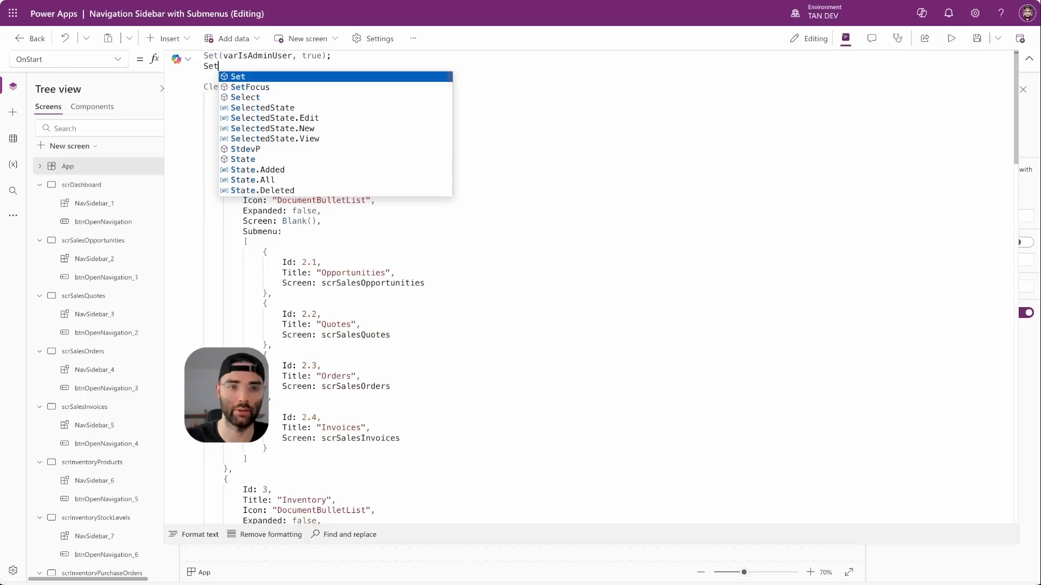
type("(sele")
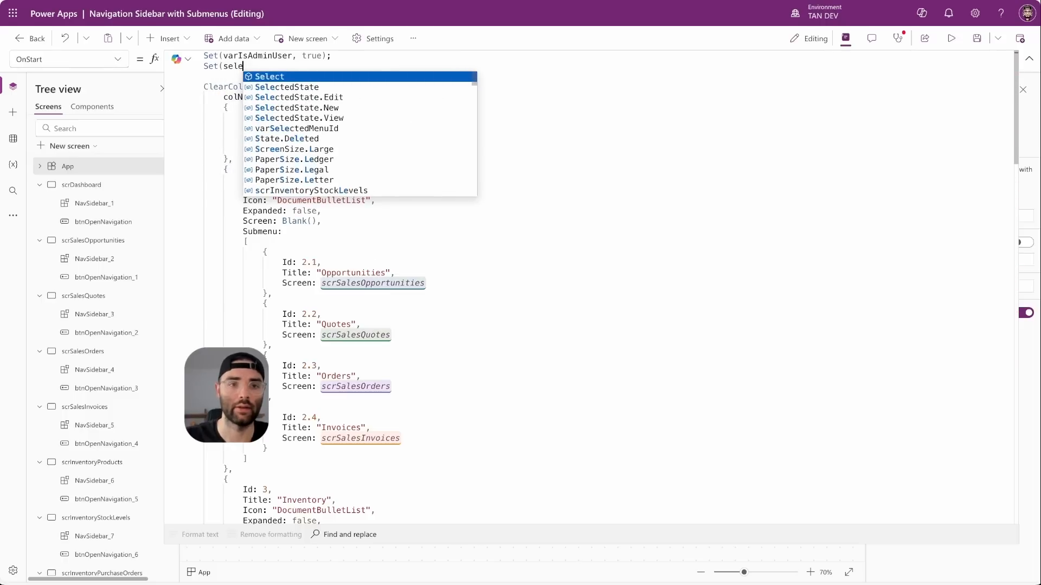
type("cted")
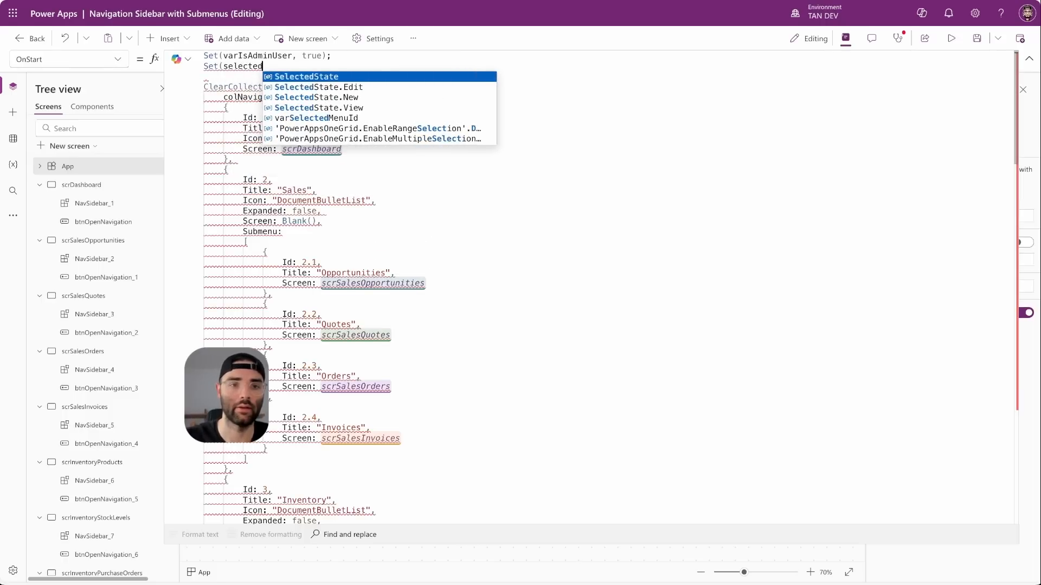
key("Down")
key("Down")
key("Down")
key("Down")
key("Tab")
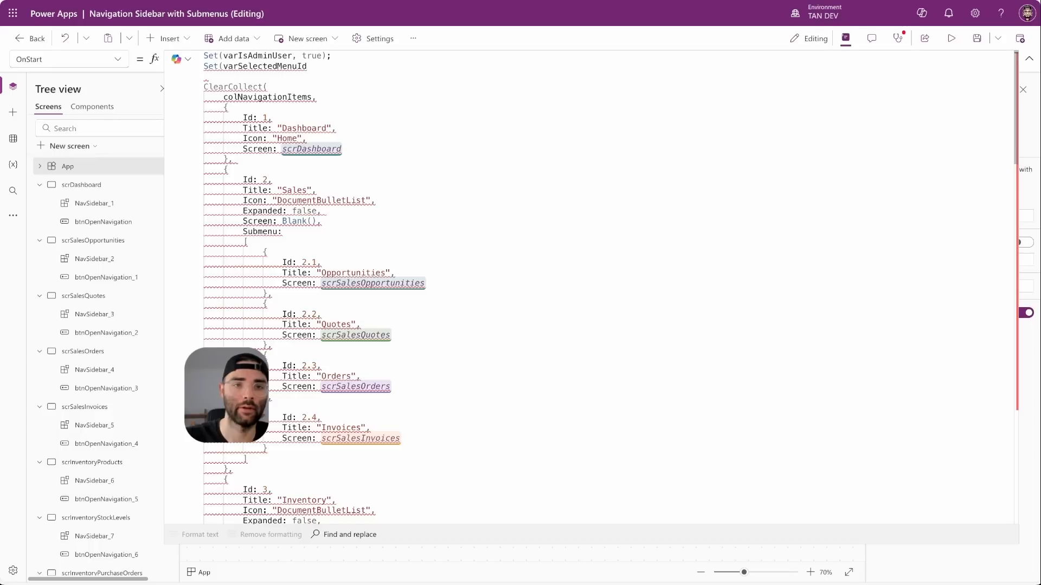
type(", 1);")
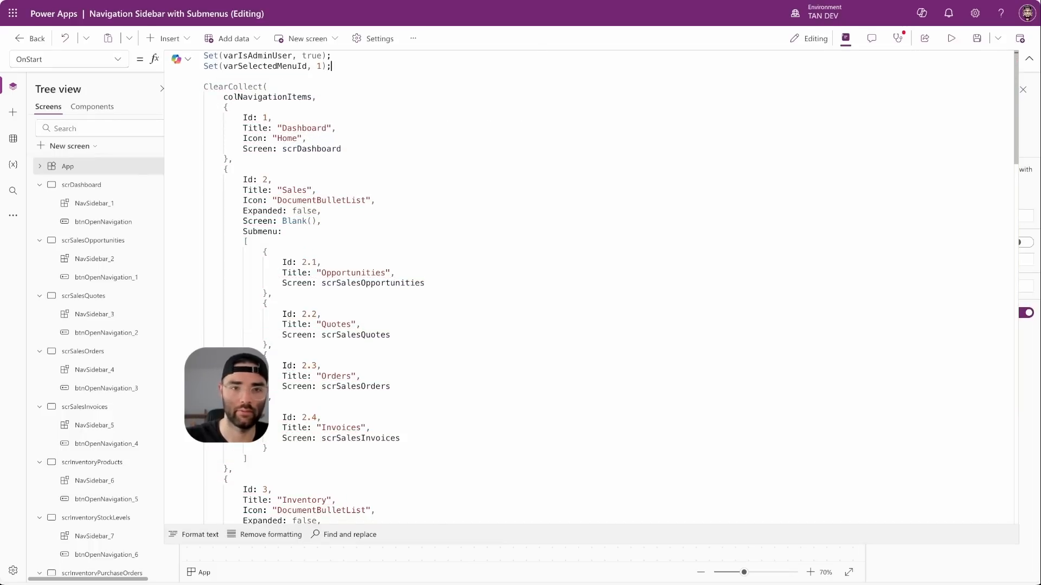
left_click(1029, 58)
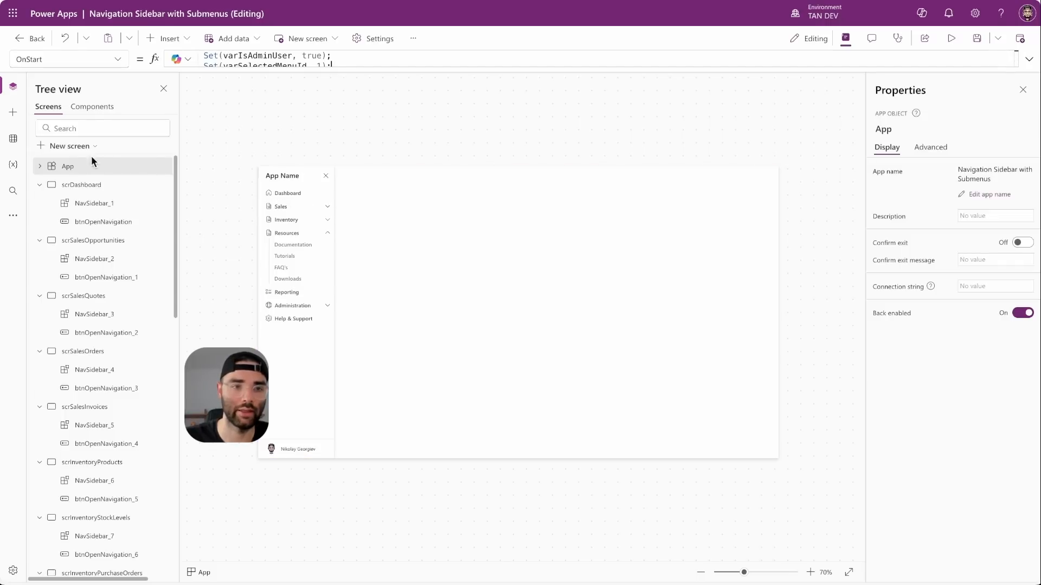
Step: Run the App's OnStart again to reset the selected menu item and the expanded submenus
right_click(77, 169)
left_click(132, 234)
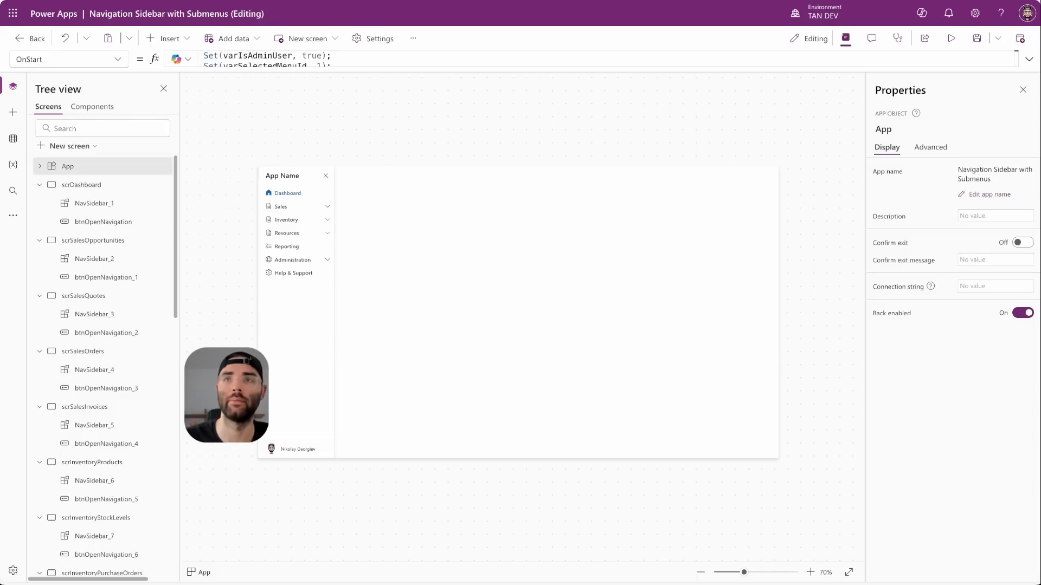
left_click(232, 136)
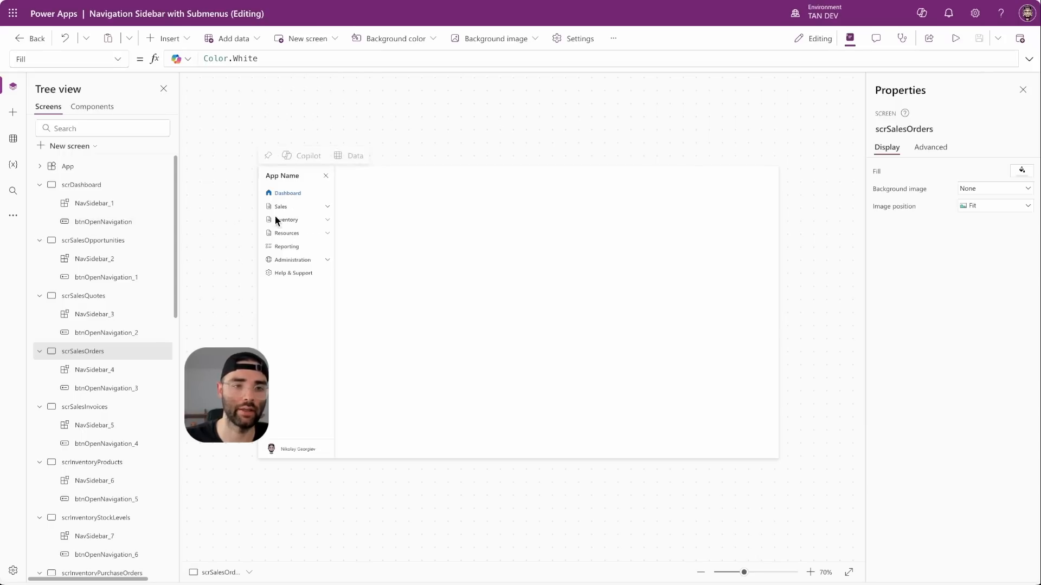
Step: Try out the Orange and Green themes and apply the Red theme to the app
left_click(12, 215)
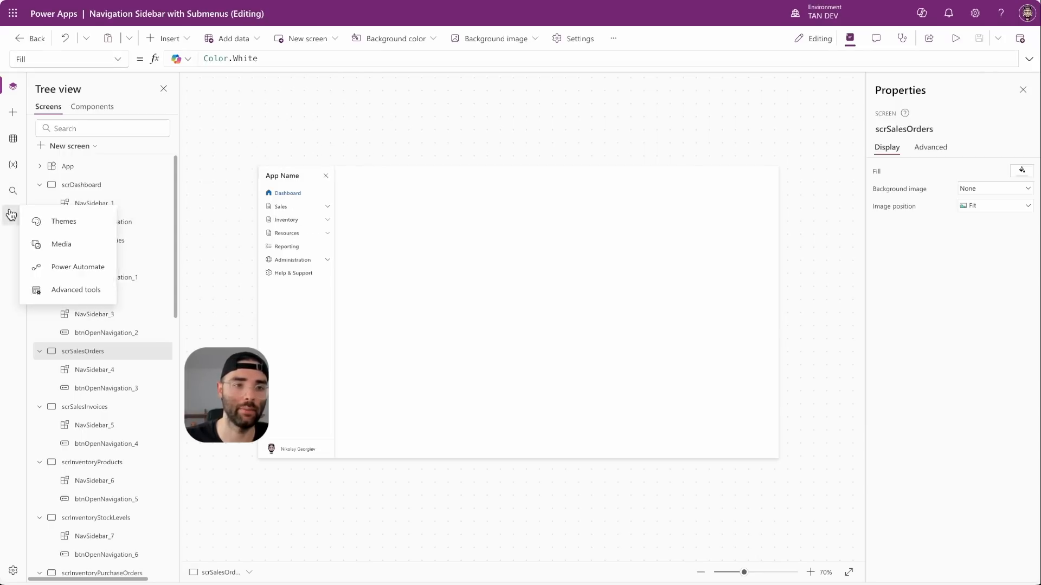
left_click(86, 230)
left_click(108, 338)
left_click(92, 411)
left_click(50, 329)
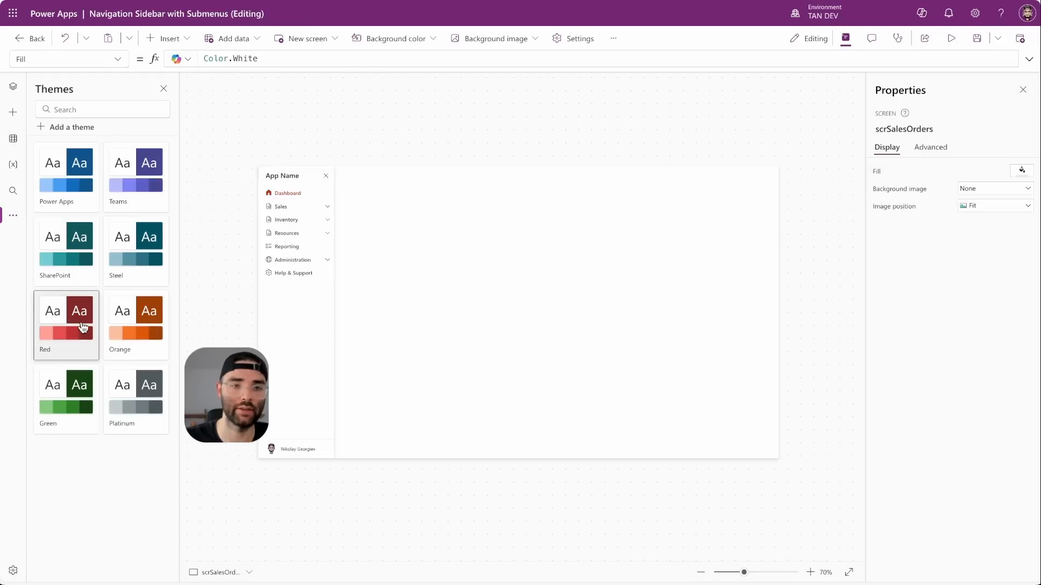
Step: Preview the app with the new theme and check the highlighted Opportunities item under Sales
left_click(305, 213)
key("F5")
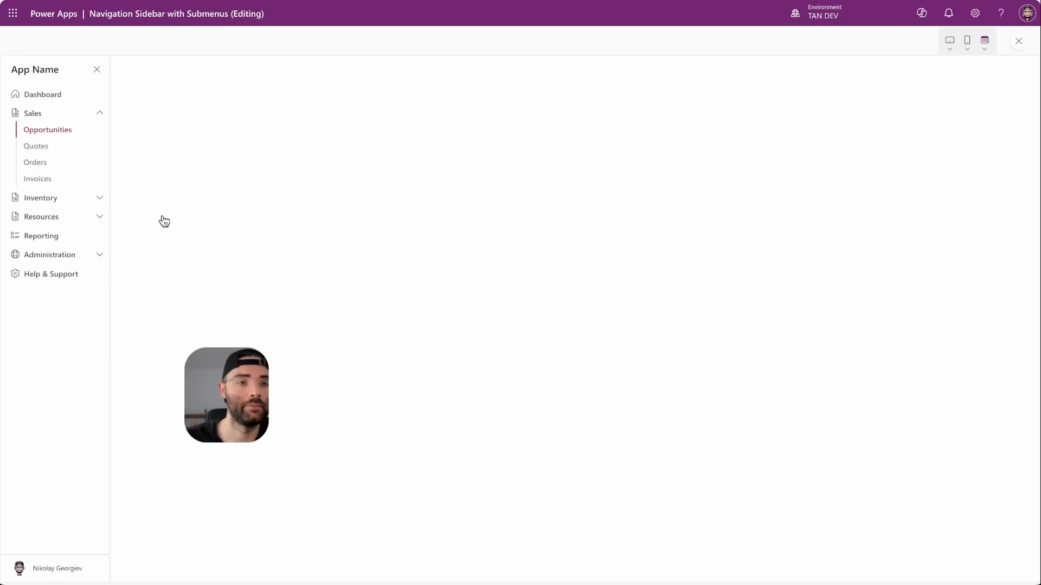
key("Escape")
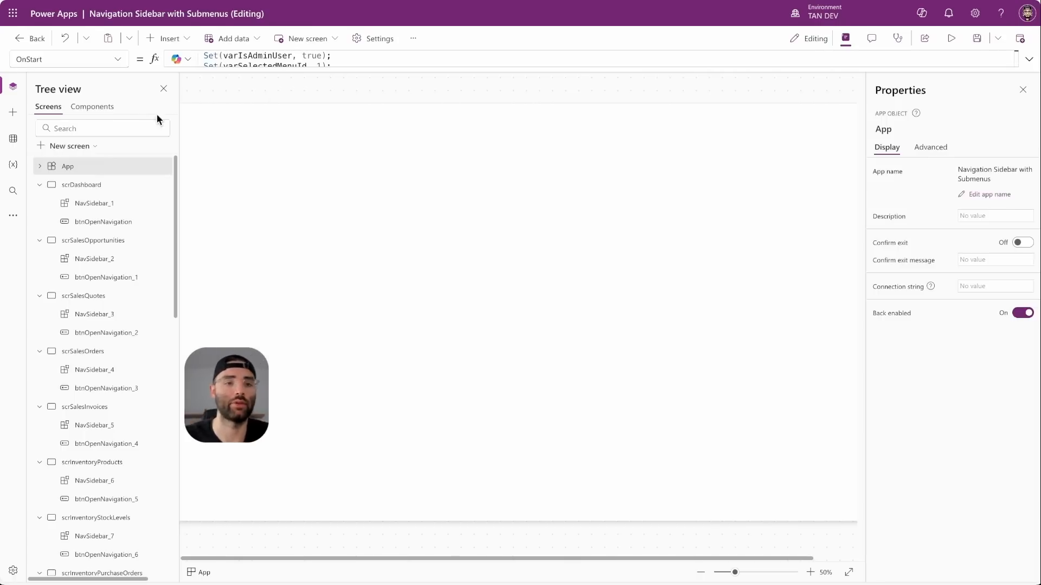
Step: Define the named formula NavSidebarWidth = If(App.ActiveScreen.Size > 1, 200, App.Width); in the App's Formulas property
left_click(1028, 59)
left_click(117, 59)
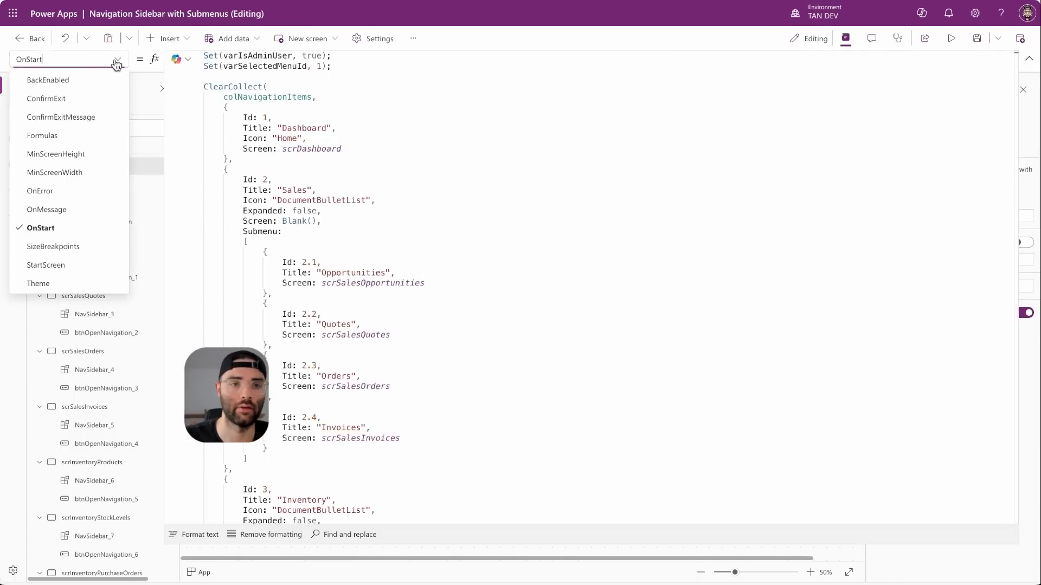
left_click(56, 132)
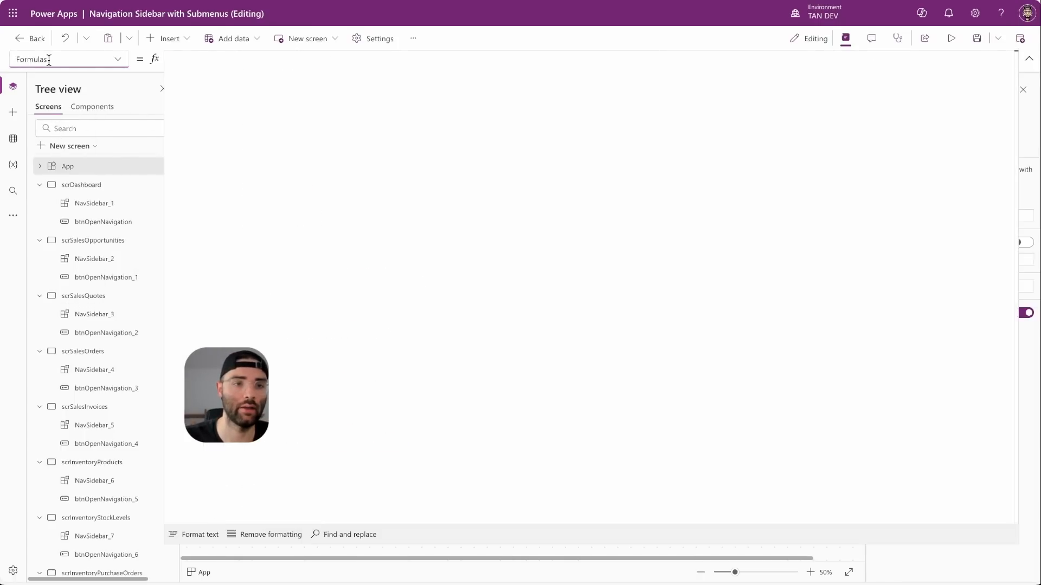
type("NavSidebar")
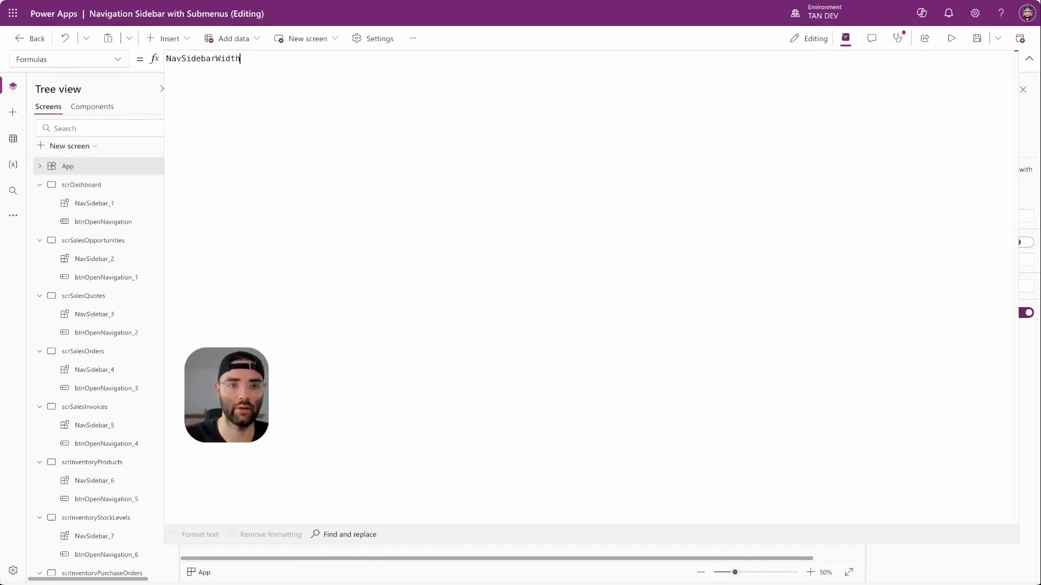
type("= If(App.ActiveScreen.Size > 1, 200, App.Width);")
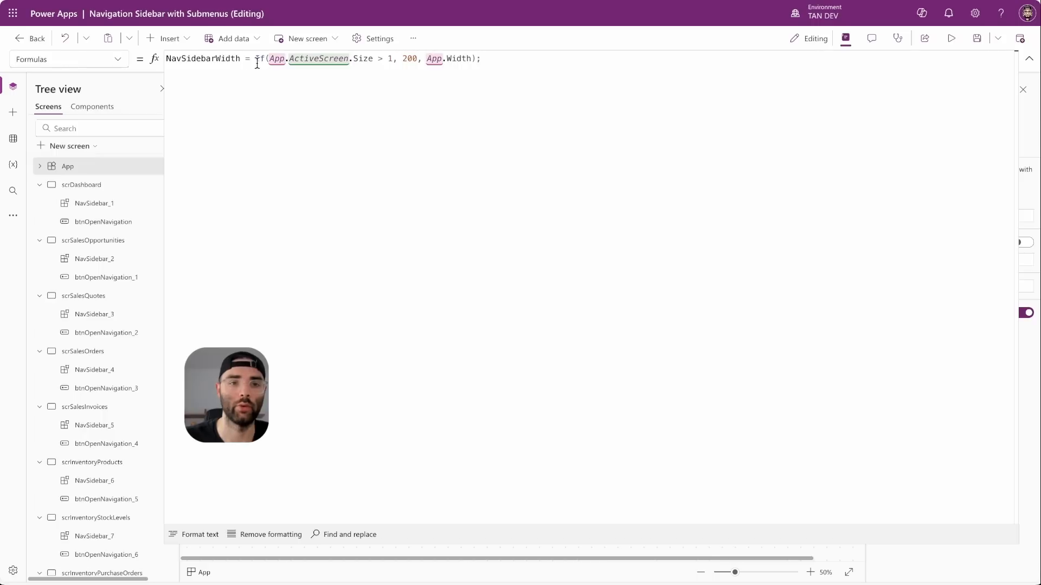
Step: Set the SidebarWidth property of the NavSidebar component to the copied formula name NavSidebarWidth
double_click(214, 58)
key("ctrl+c")
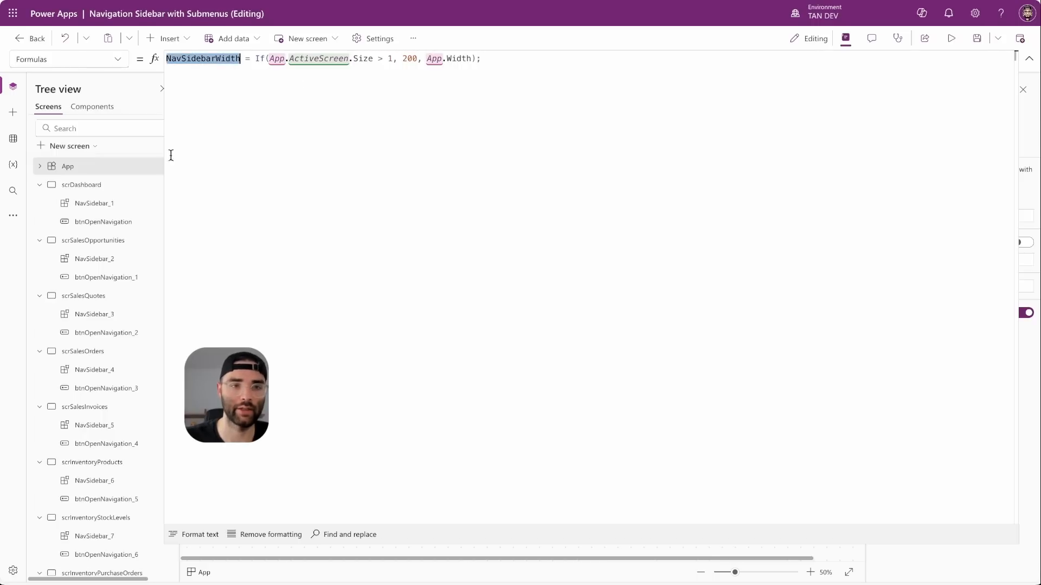
left_click(100, 112)
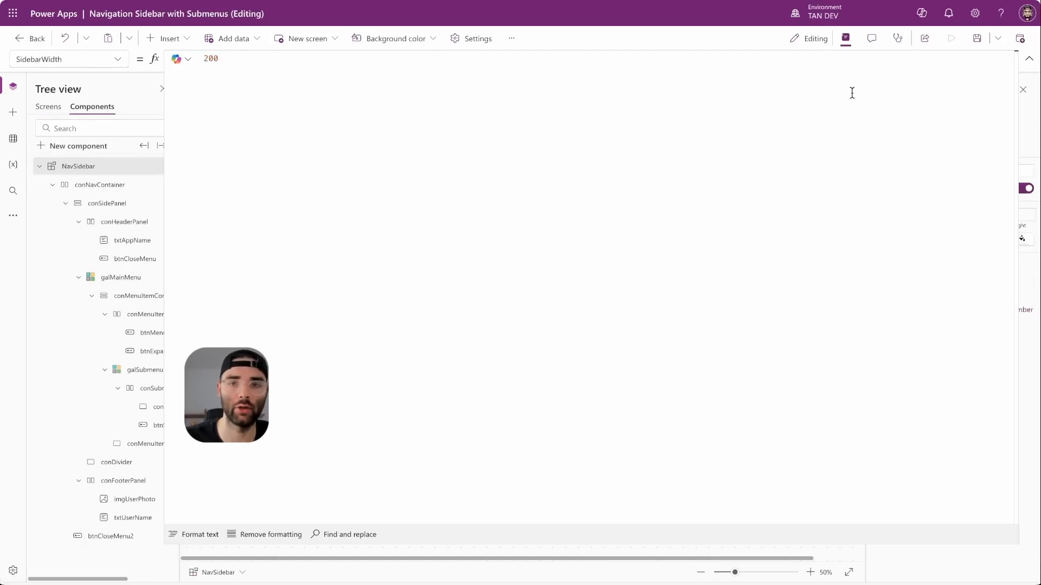
left_click(1029, 59)
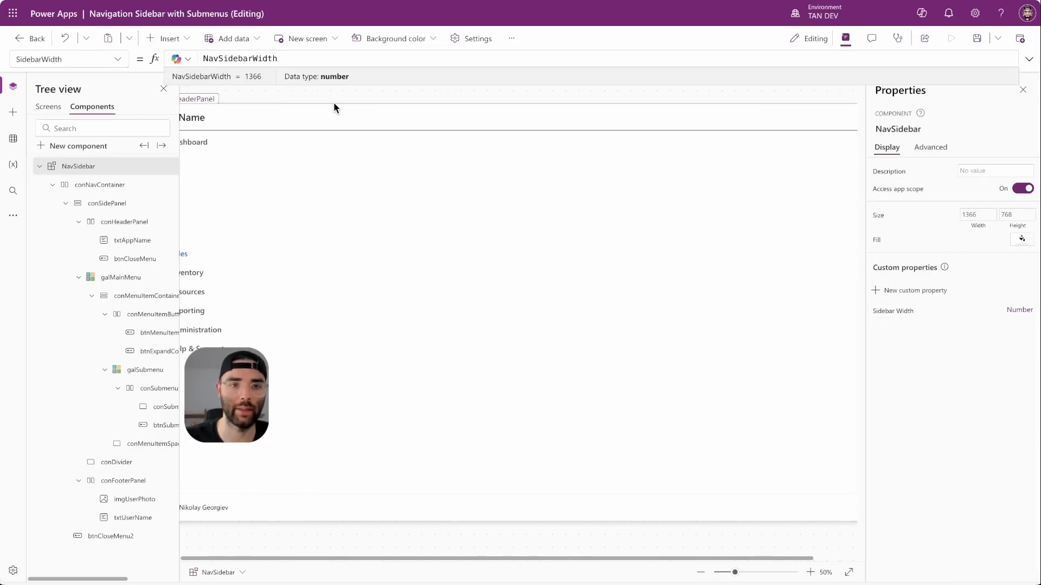
Step: Set the SidebarWidth property to NavSidebarWidth on every NavSidebar instance across the app's screens, starting with NavSidebar_1 on scrDashboard
left_click(49, 107)
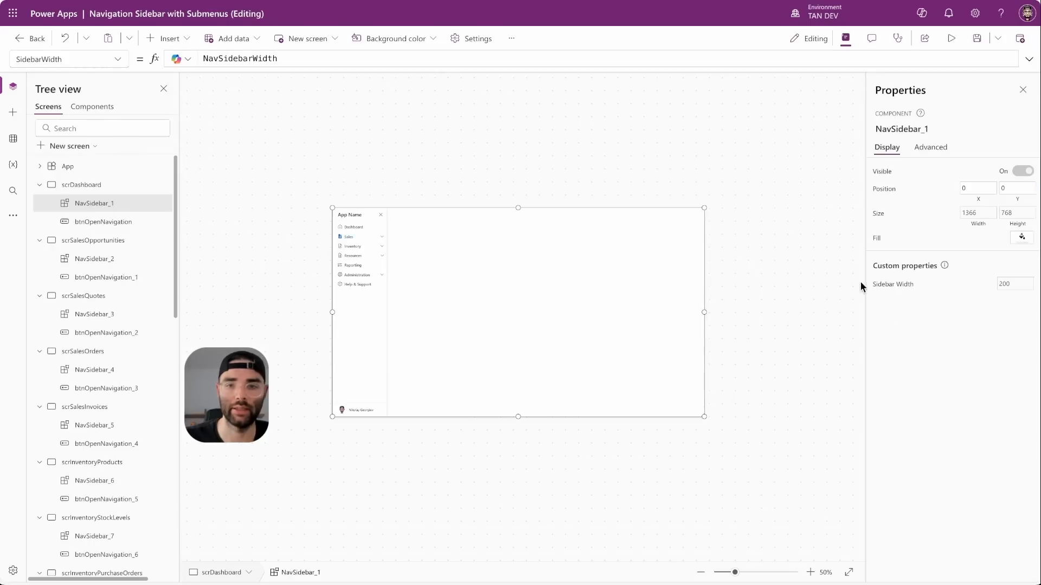
left_click(95, 370)
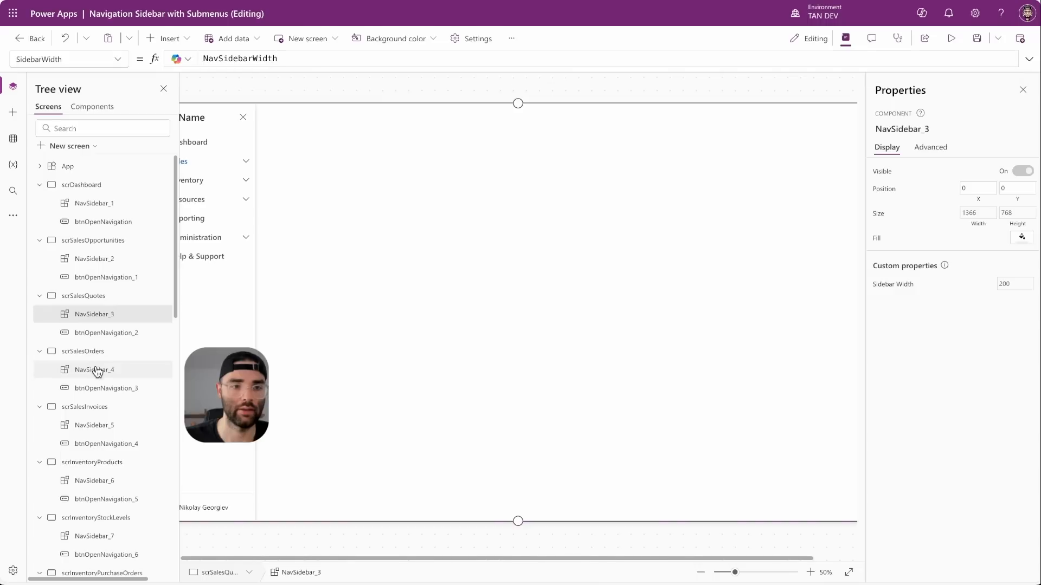
key("ctrl+a")
key("ctrl+v")
left_click(291, 201)
left_click_drag(446, 58, 202, 60)
key("ctrl+v")
left_click(93, 480)
left_click_drag(426, 58, 203, 59)
key("ctrl+v")
scroll(137, 352, "down", 3)
left_click(94, 362)
left_click_drag(426, 59, 203, 59)
left_click(94, 417)
key("ctrl+v")
left_click(94, 473)
left_click(886, 287)
key("ctrl+v")
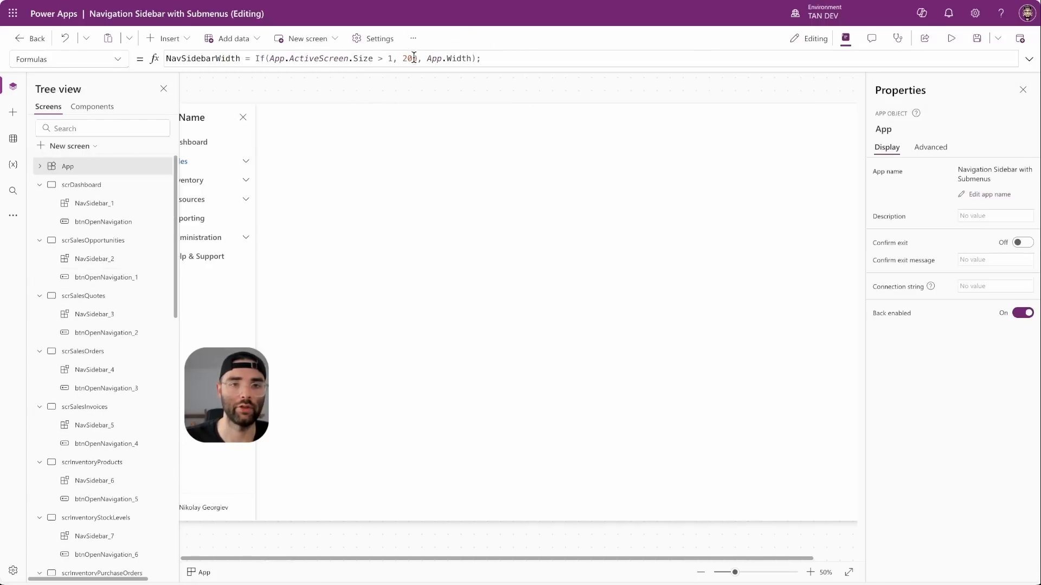
Step: Try other large-screen sidebar widths, such as 250, in the App's NavSidebarWidth formula
left_click(413, 58)
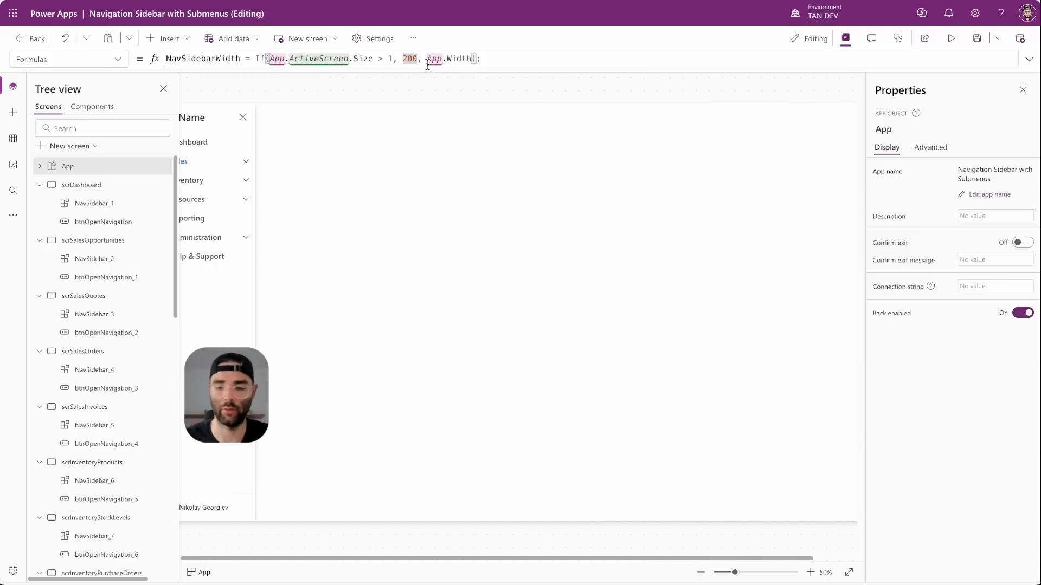
key("BackSpace")
type("5")
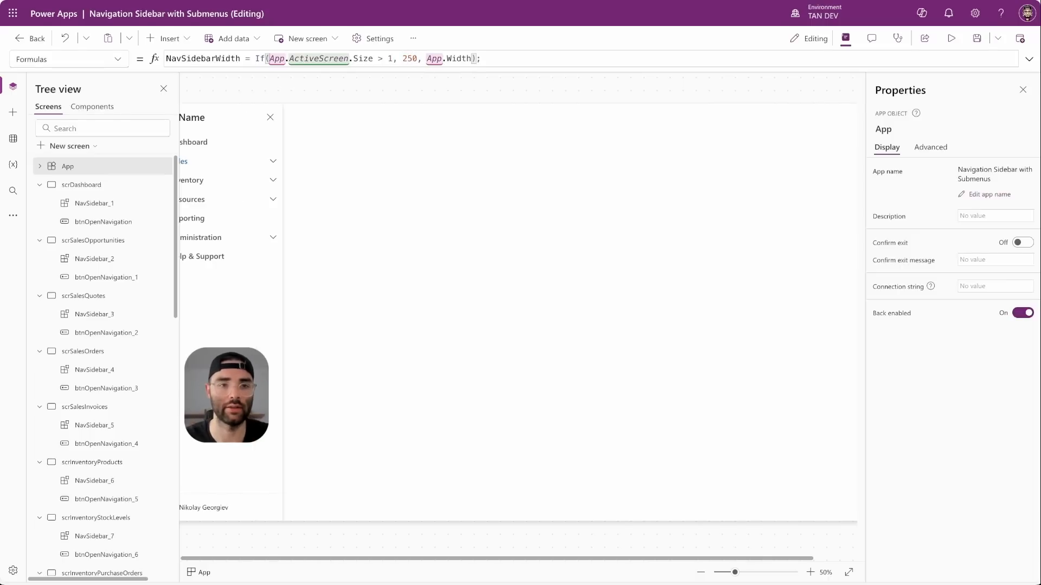
left_click(100, 259)
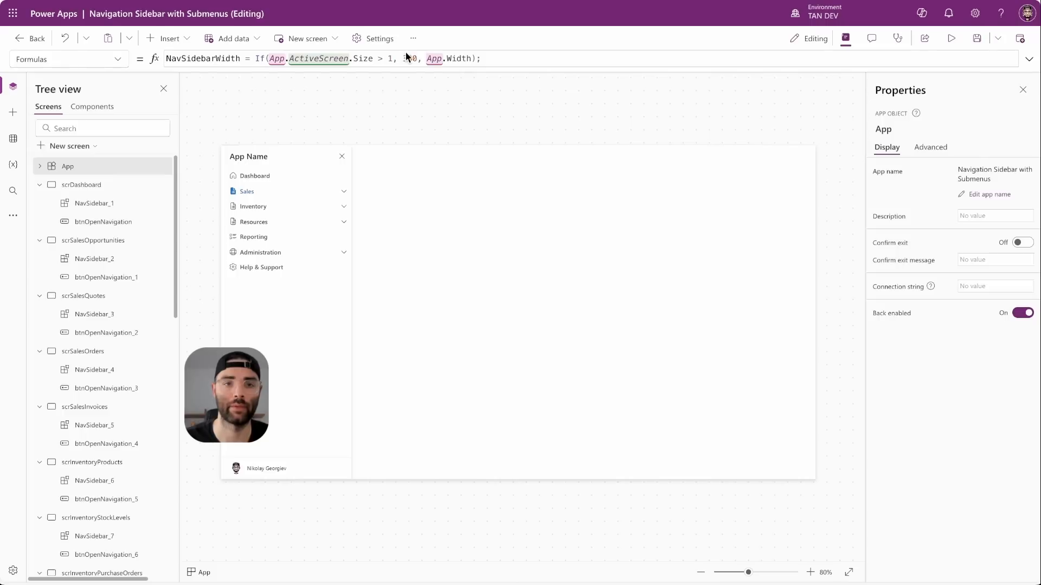
type("2")
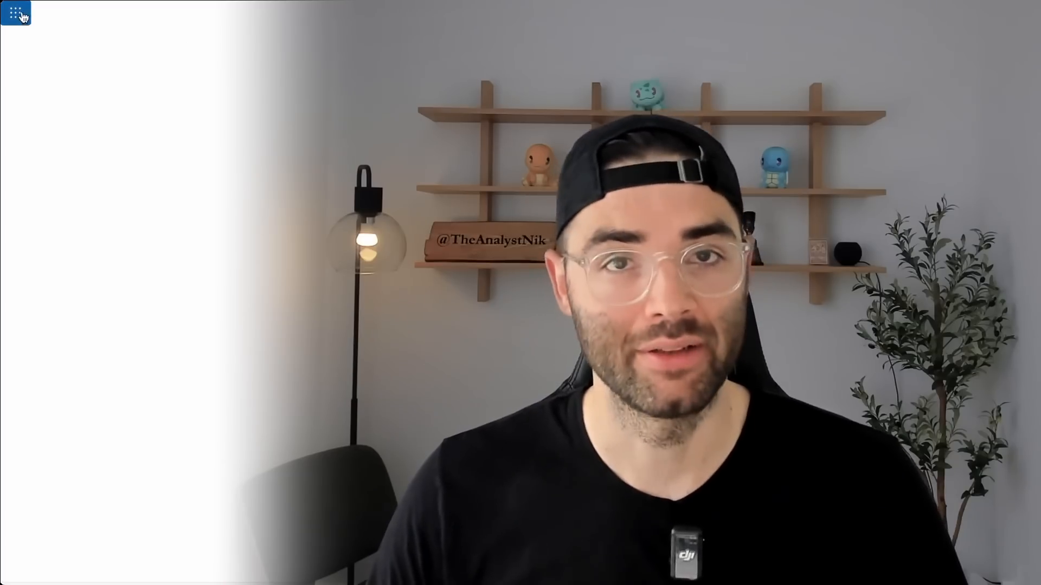
Step: Test the finished sidebar by opening Quotes under Sales, Purchase Orders under Inventory, and Reporting, and reopening the menu between screens
left_click(129, 78)
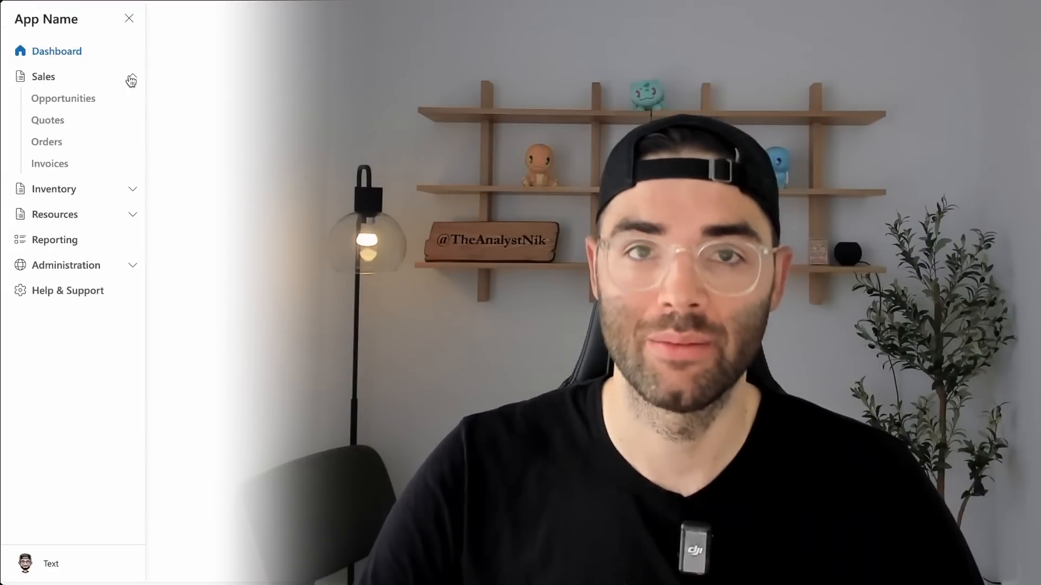
left_click(75, 120)
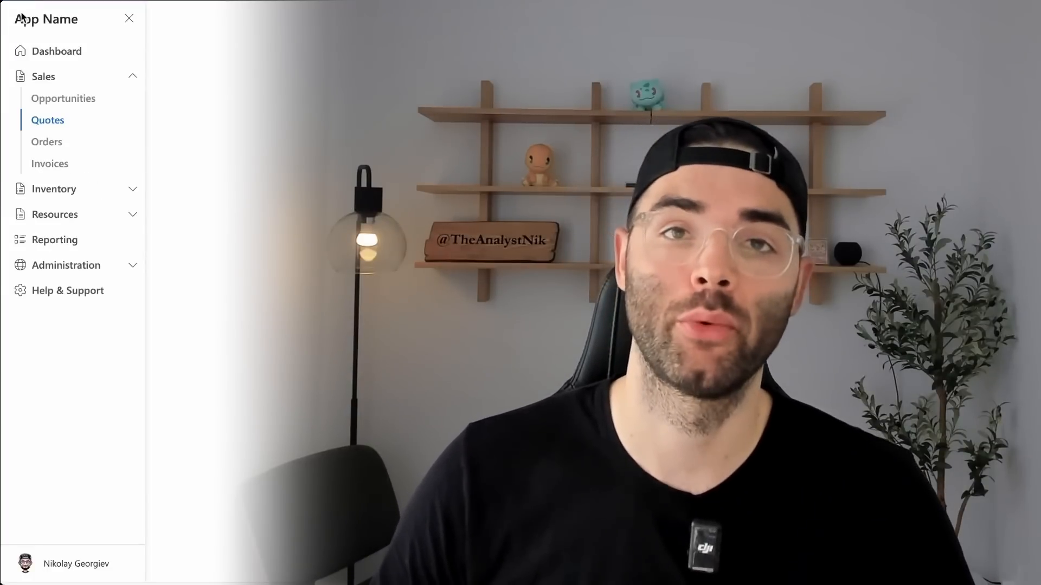
left_click(82, 189)
left_click(74, 253)
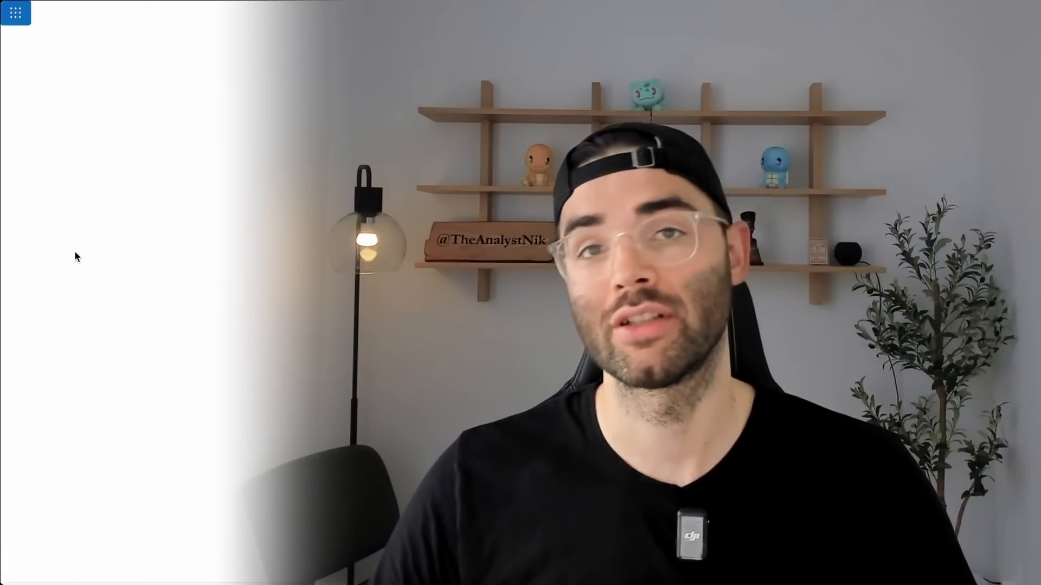
left_click(27, 21)
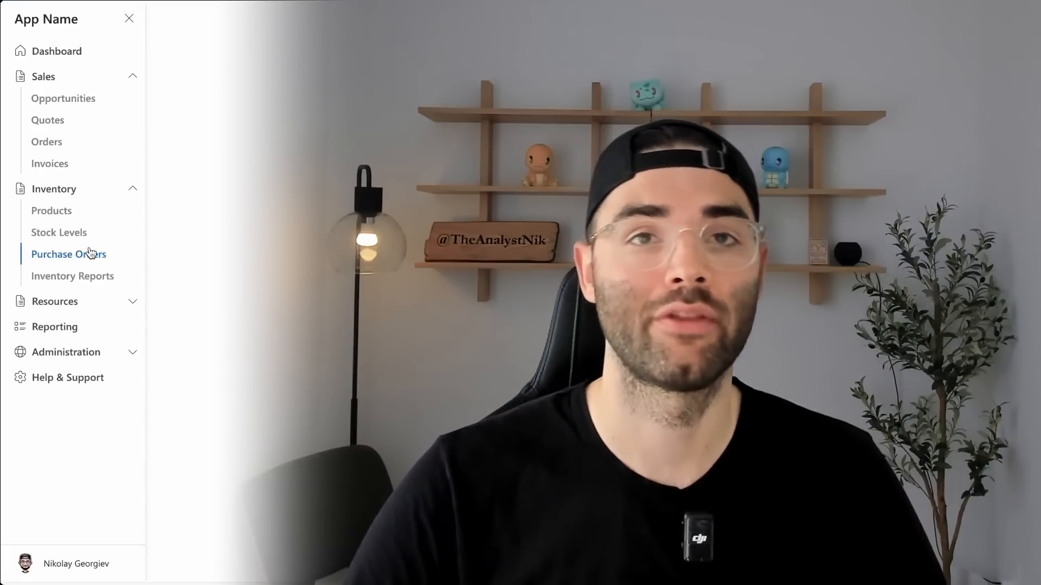
left_click(75, 326)
left_click(22, 19)
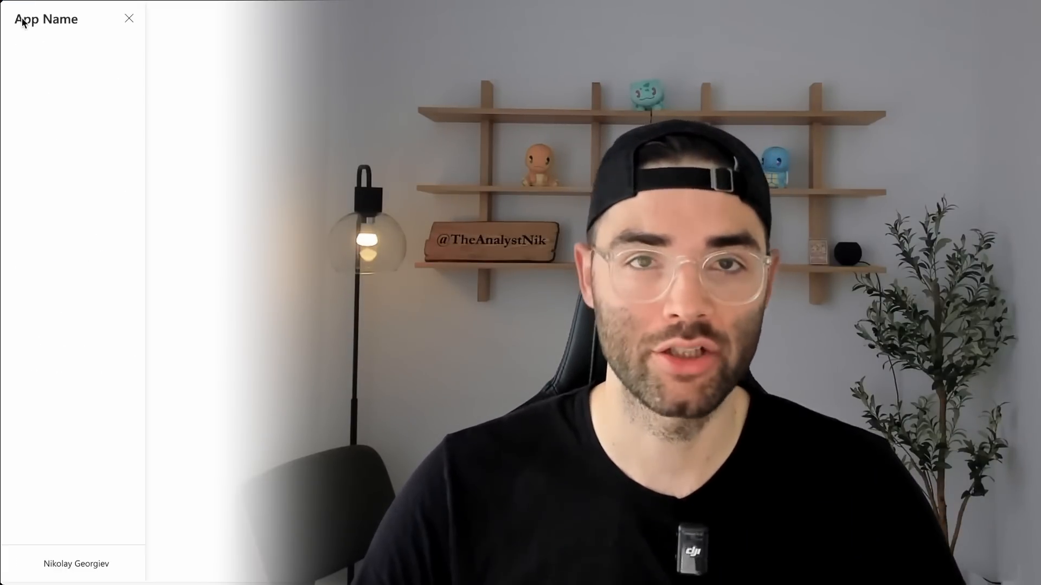